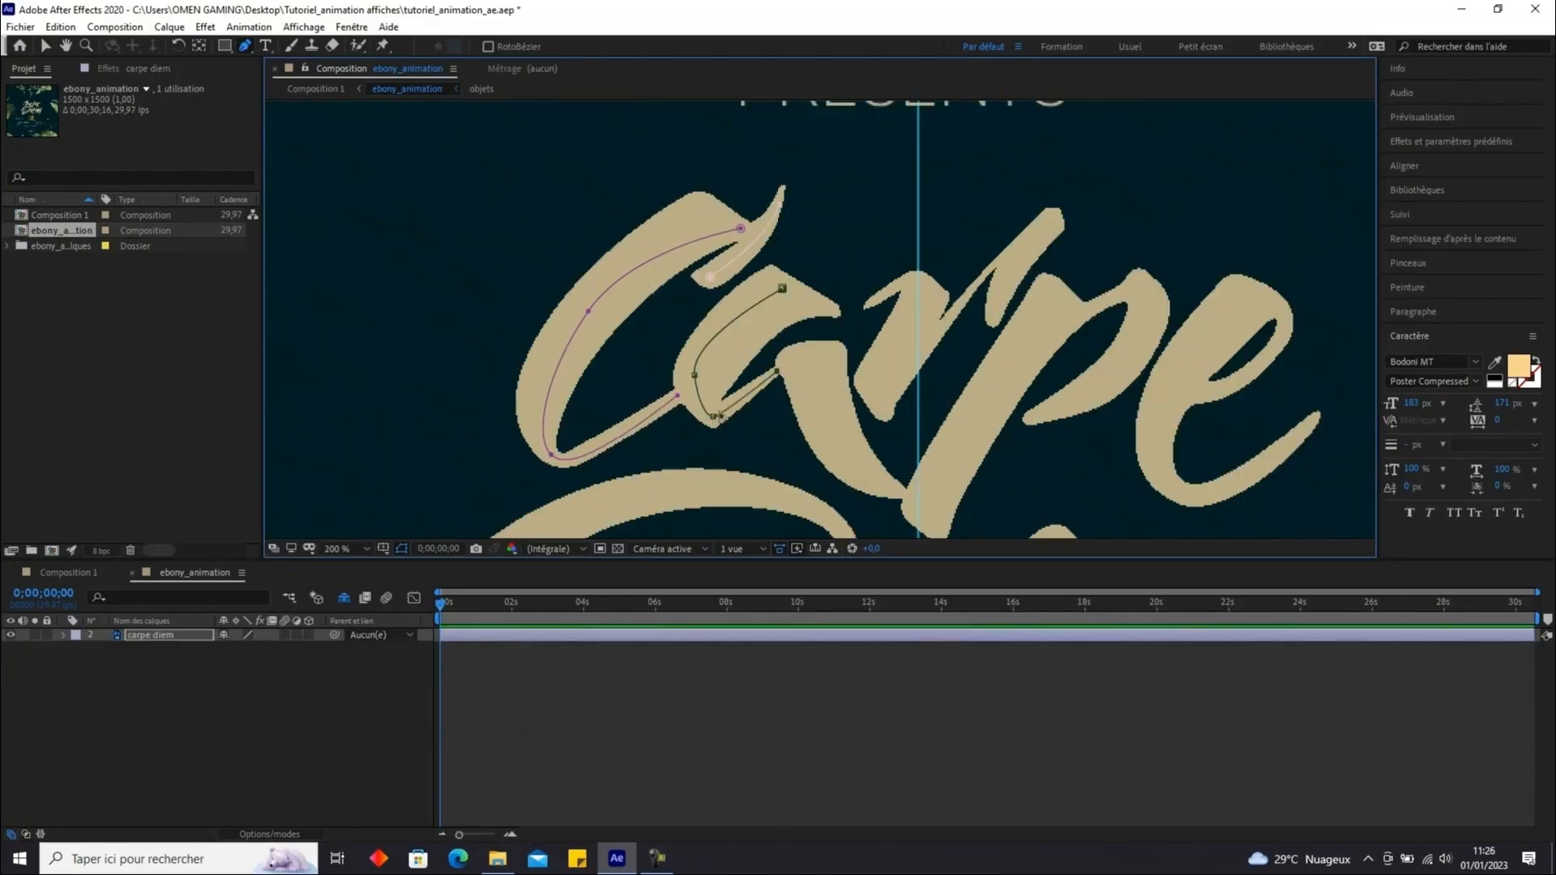
{"action": "scroll", "coordinate": [819, 320], "scroll_direction": "down", "scroll_amount": 2}
{"action": "left_click_drag", "start_coordinate": [1276, 267], "coordinate": [1294, 195]}
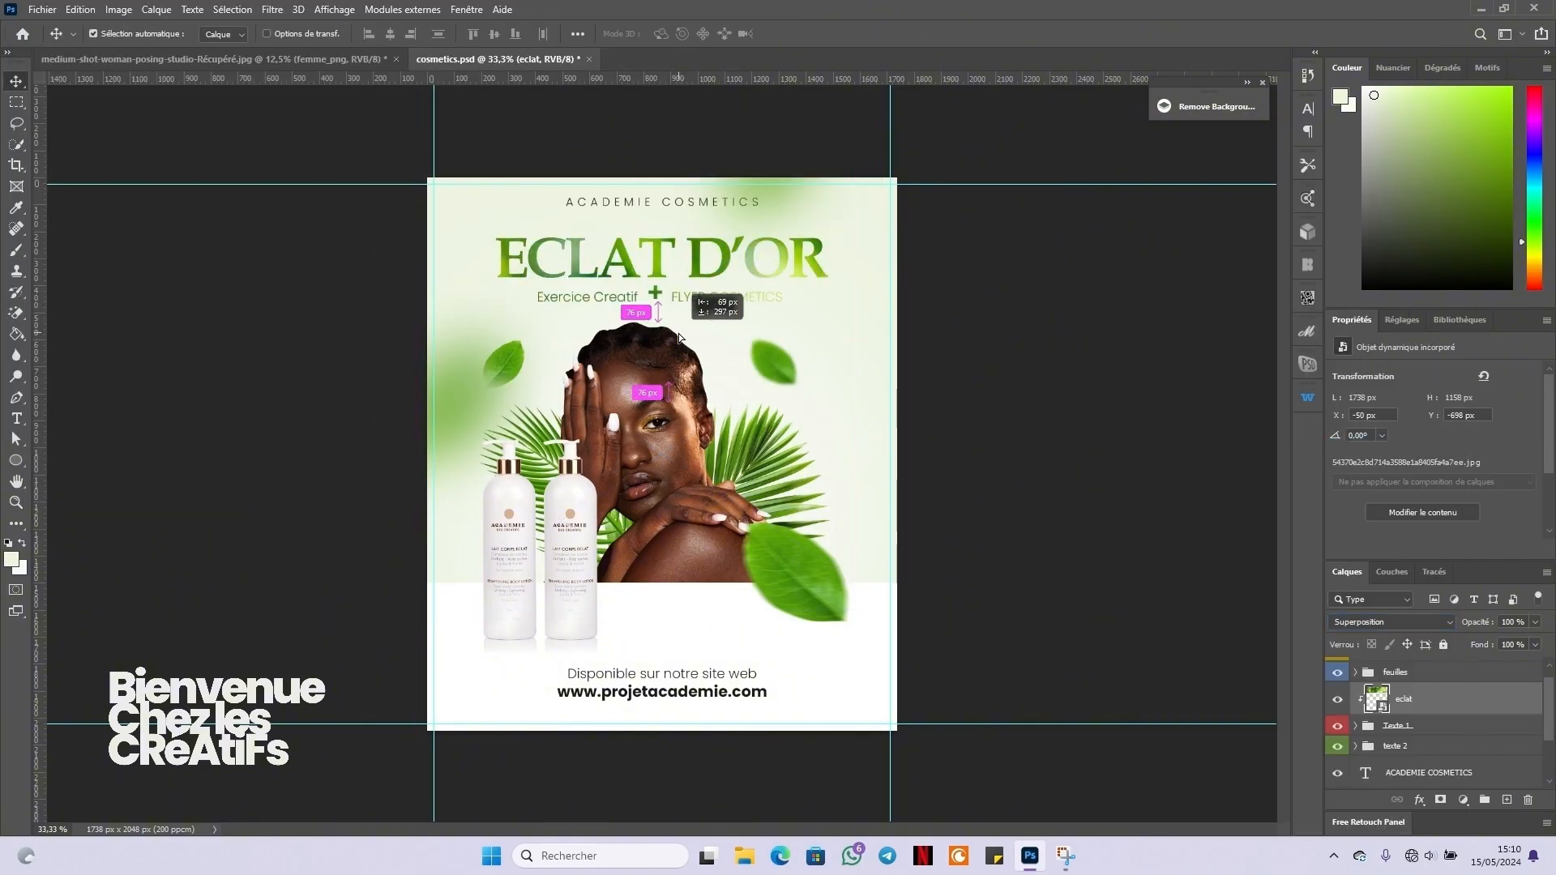
{"action": "key", "text": "ctrl+t"}
{"action": "key", "text": "Return"}
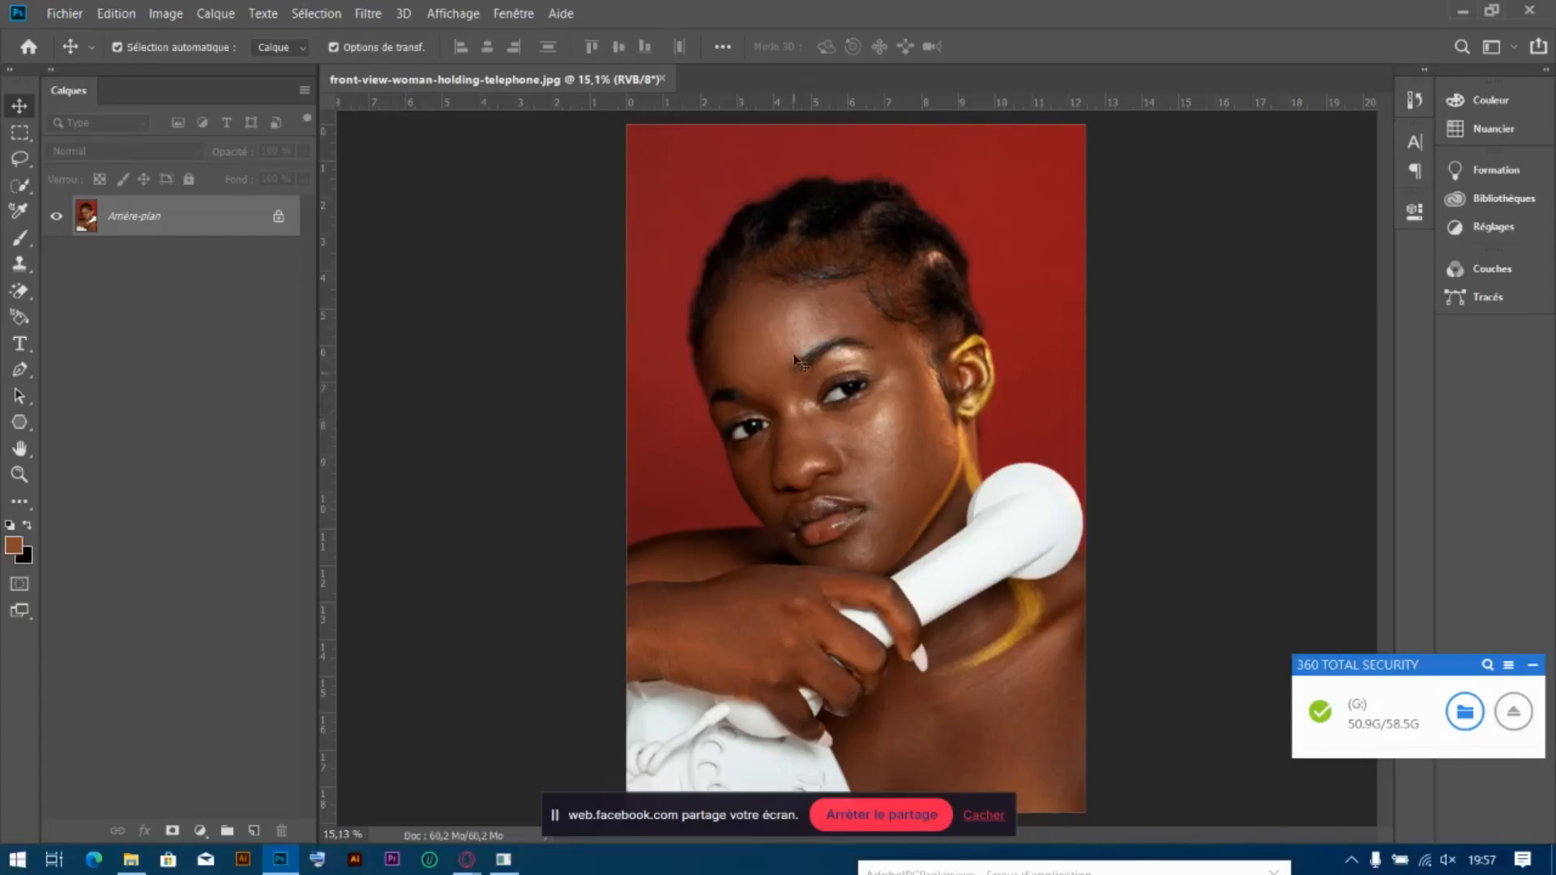
Dismiss the 360 Total Security drive notification and hide the screen-sharing bar
{"action": "left_click", "coordinate": [1532, 665]}
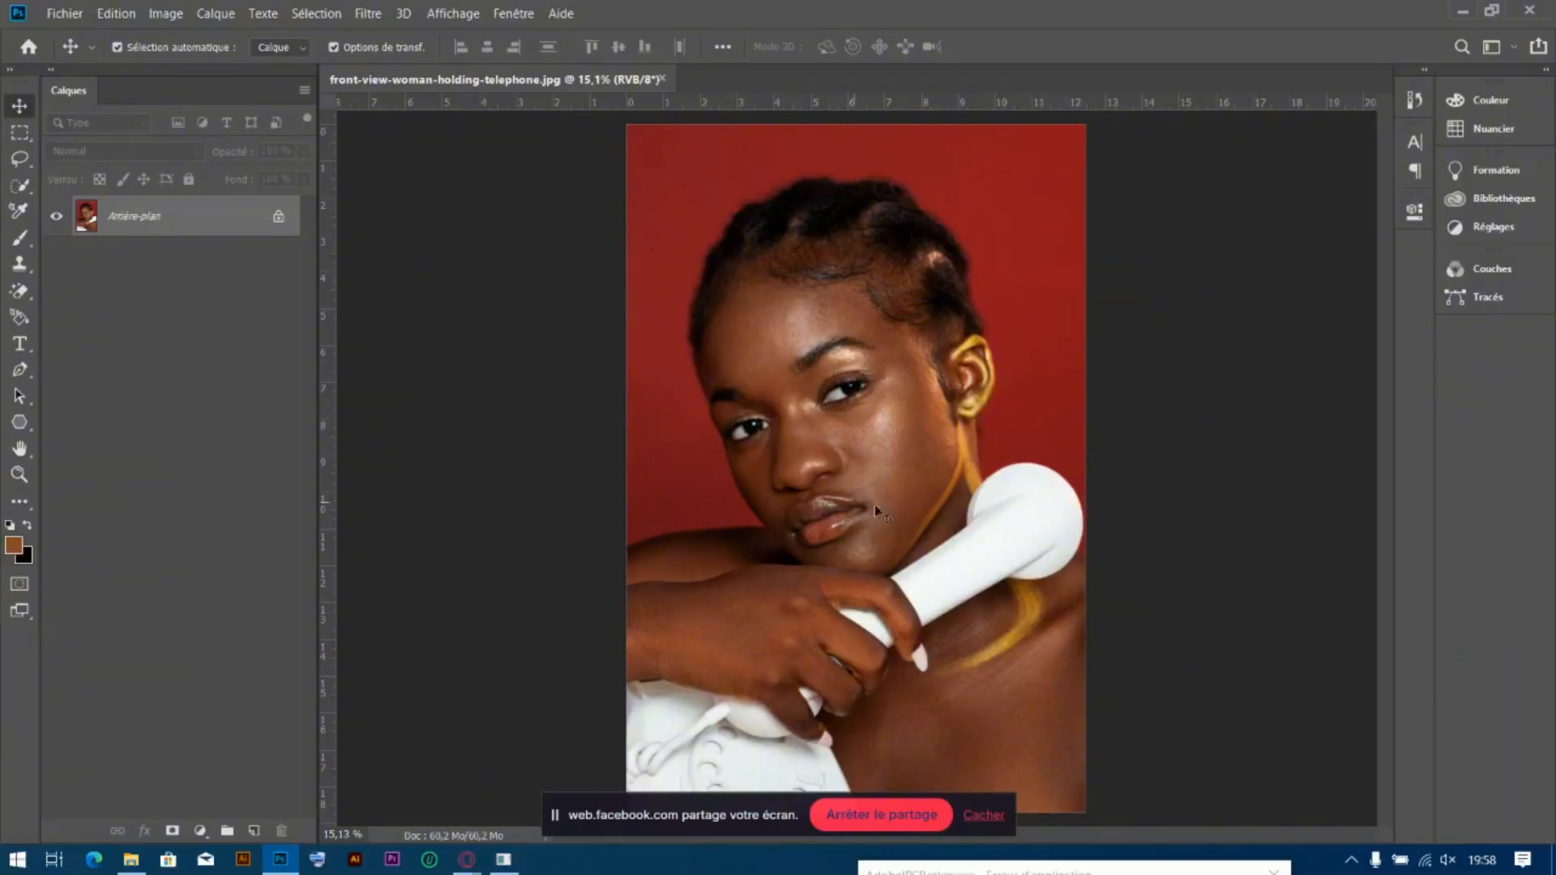
{"action": "left_click", "coordinate": [983, 815]}
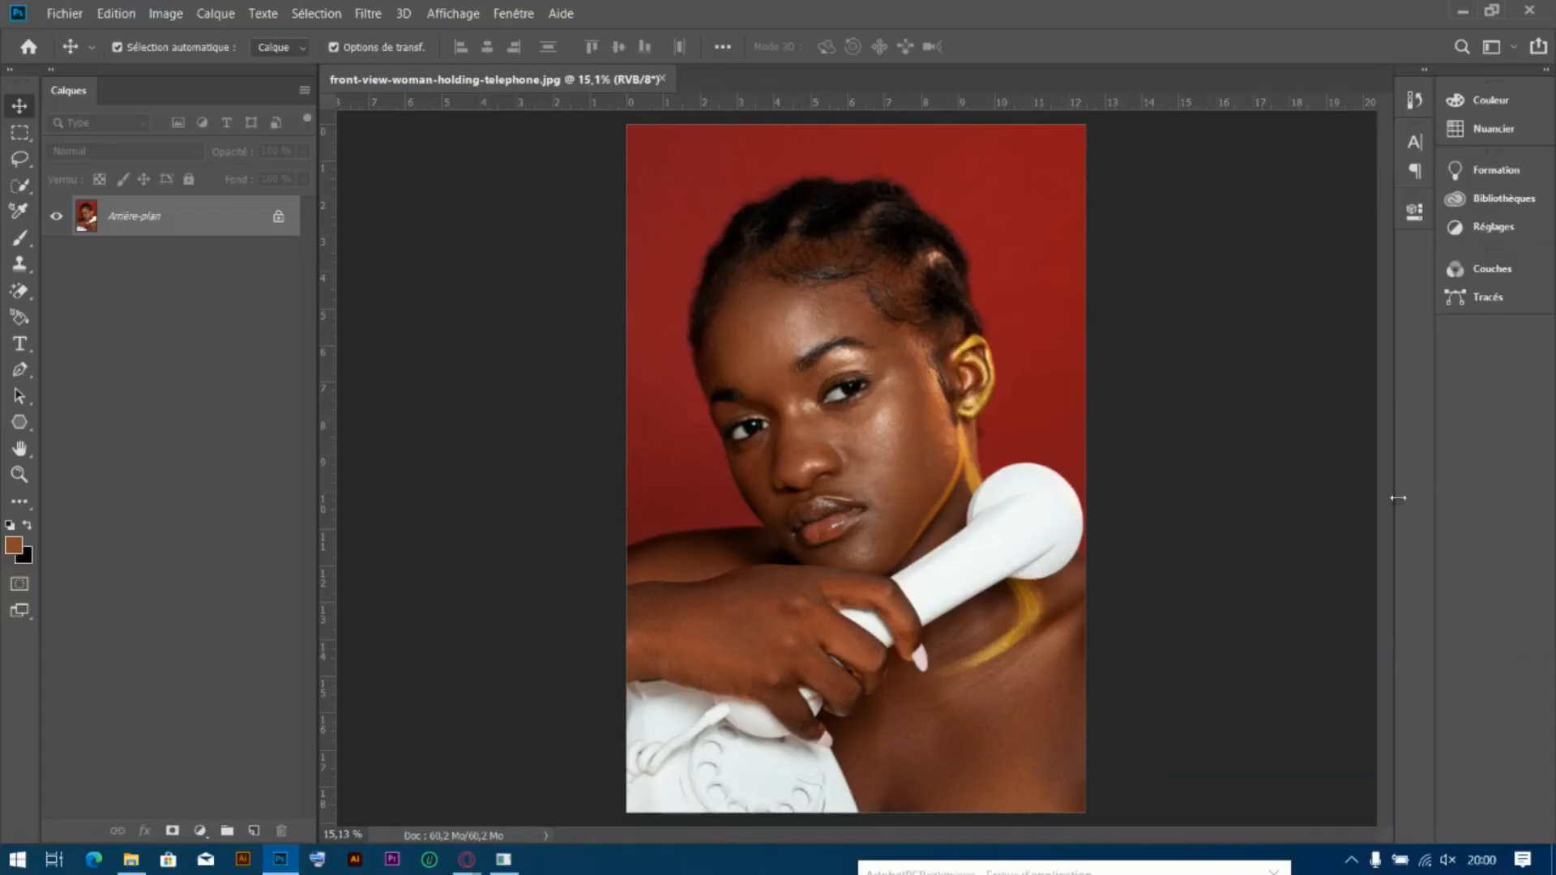
Switch to the Facebook live dashboard in Opera and examine the stream preview, statistics and comments
{"action": "mouse_move", "coordinate": [467, 859]}
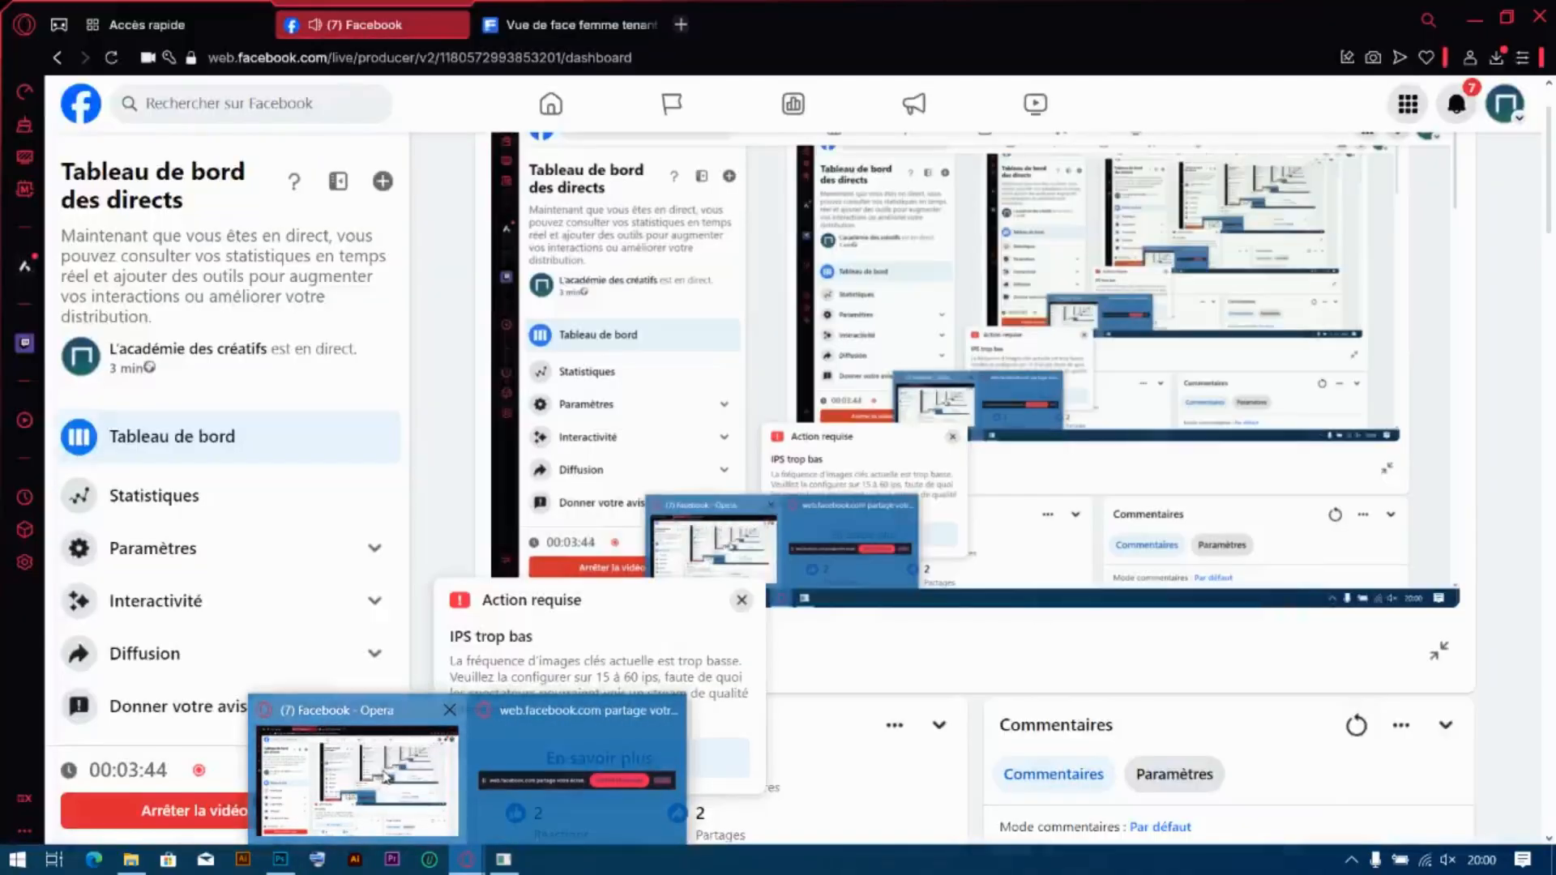
{"action": "left_click", "coordinate": [384, 773]}
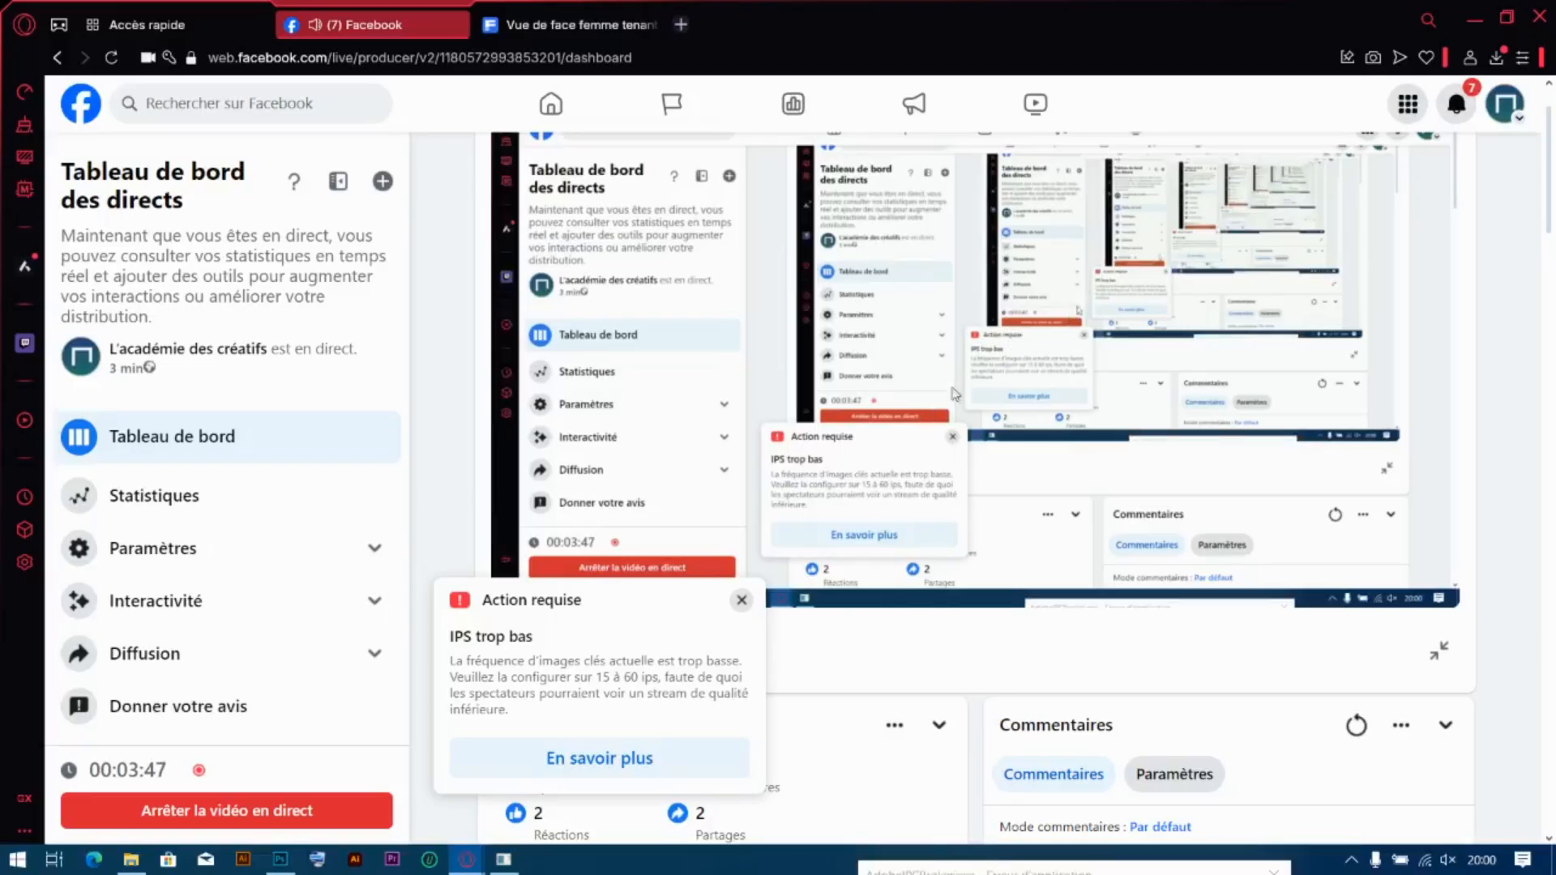
{"action": "scroll", "coordinate": [1004, 567], "scroll_direction": "down", "scroll_amount": 3}
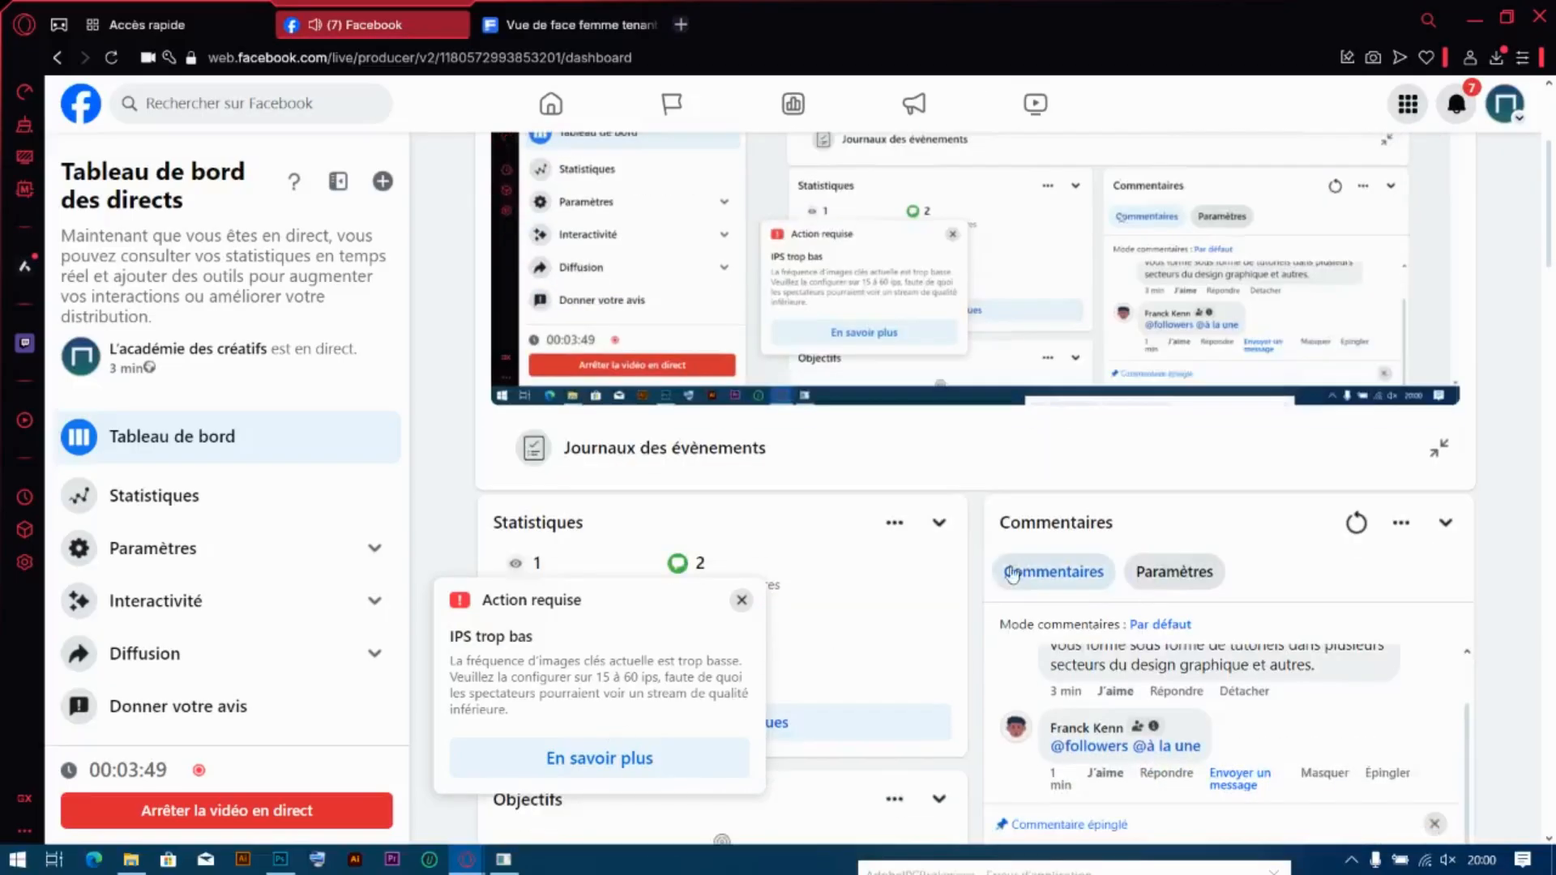
{"action": "scroll", "coordinate": [1012, 574], "scroll_direction": "down", "scroll_amount": 3}
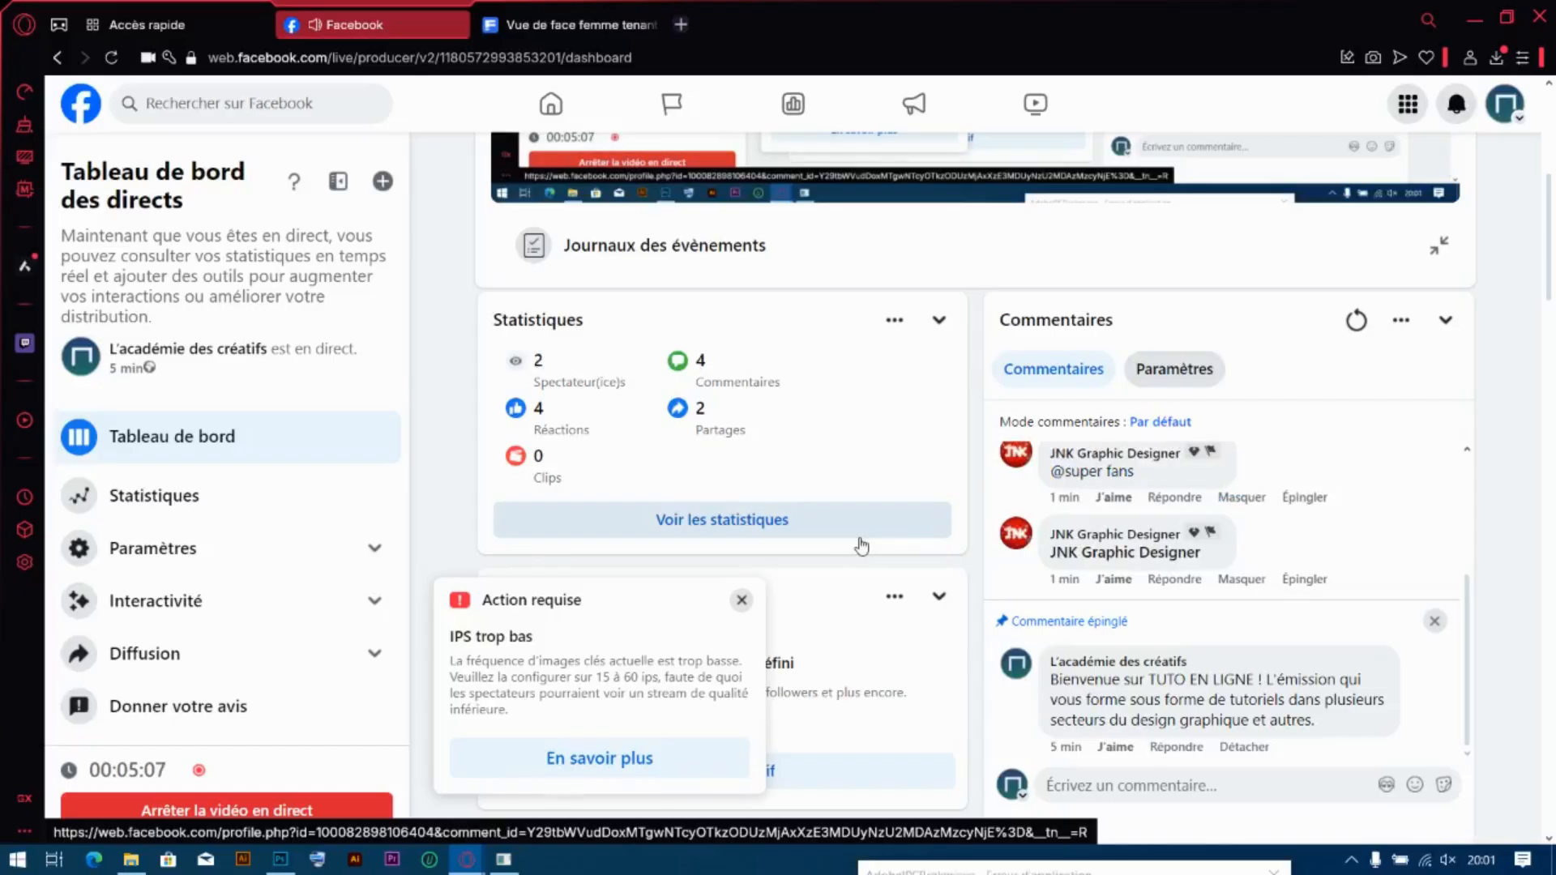
{"action": "scroll", "coordinate": [892, 372], "scroll_direction": "up", "scroll_amount": 4}
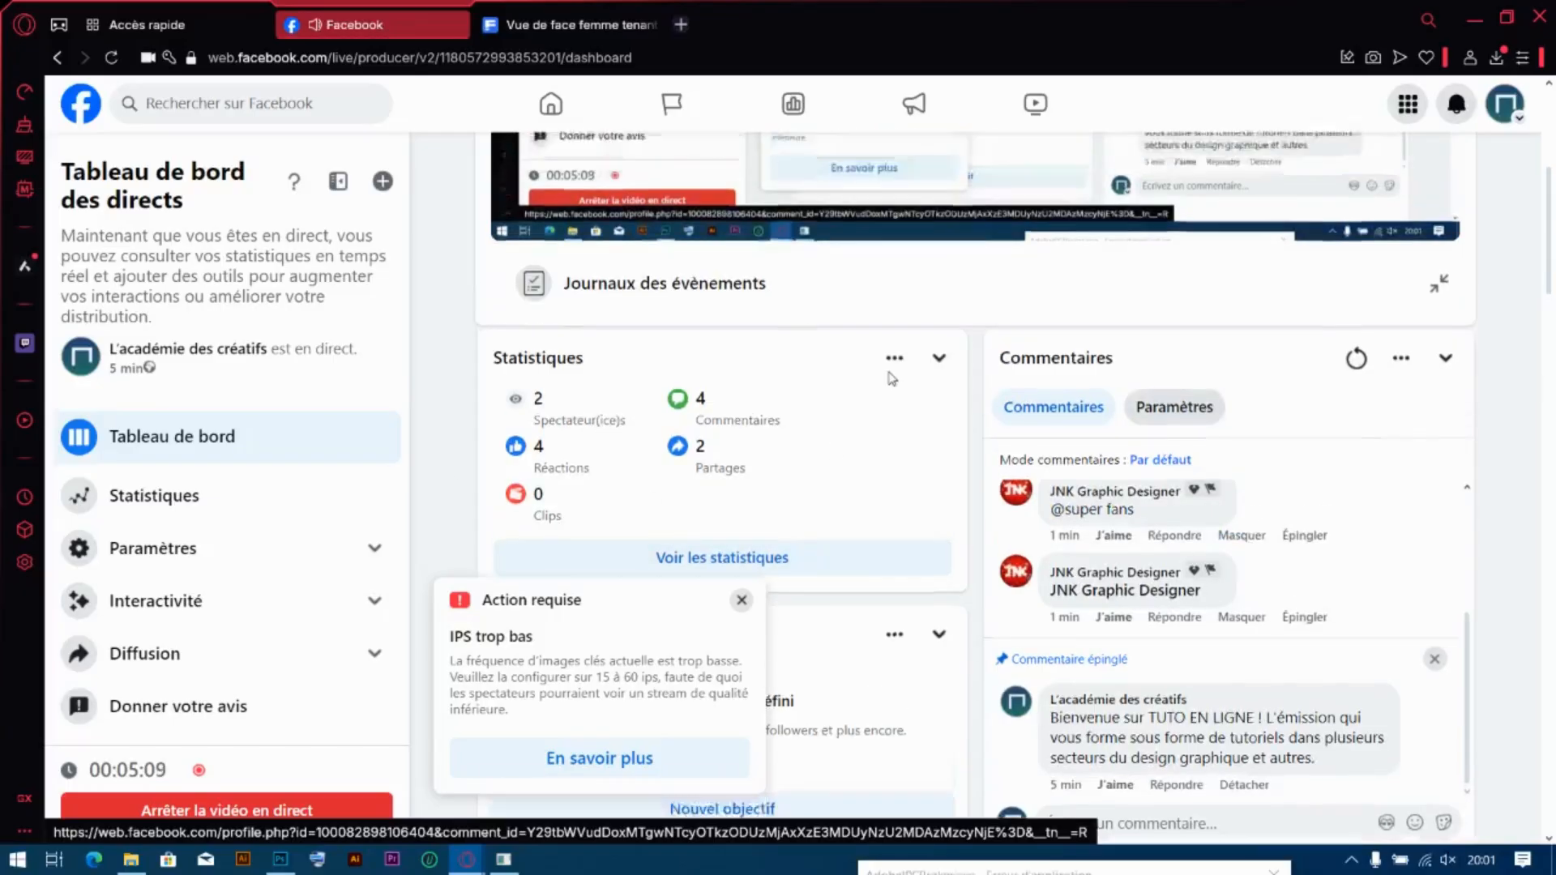
{"action": "scroll", "coordinate": [965, 461], "scroll_direction": "up", "scroll_amount": 1}
{"action": "scroll", "coordinate": [1013, 437], "scroll_direction": "down", "scroll_amount": 6}
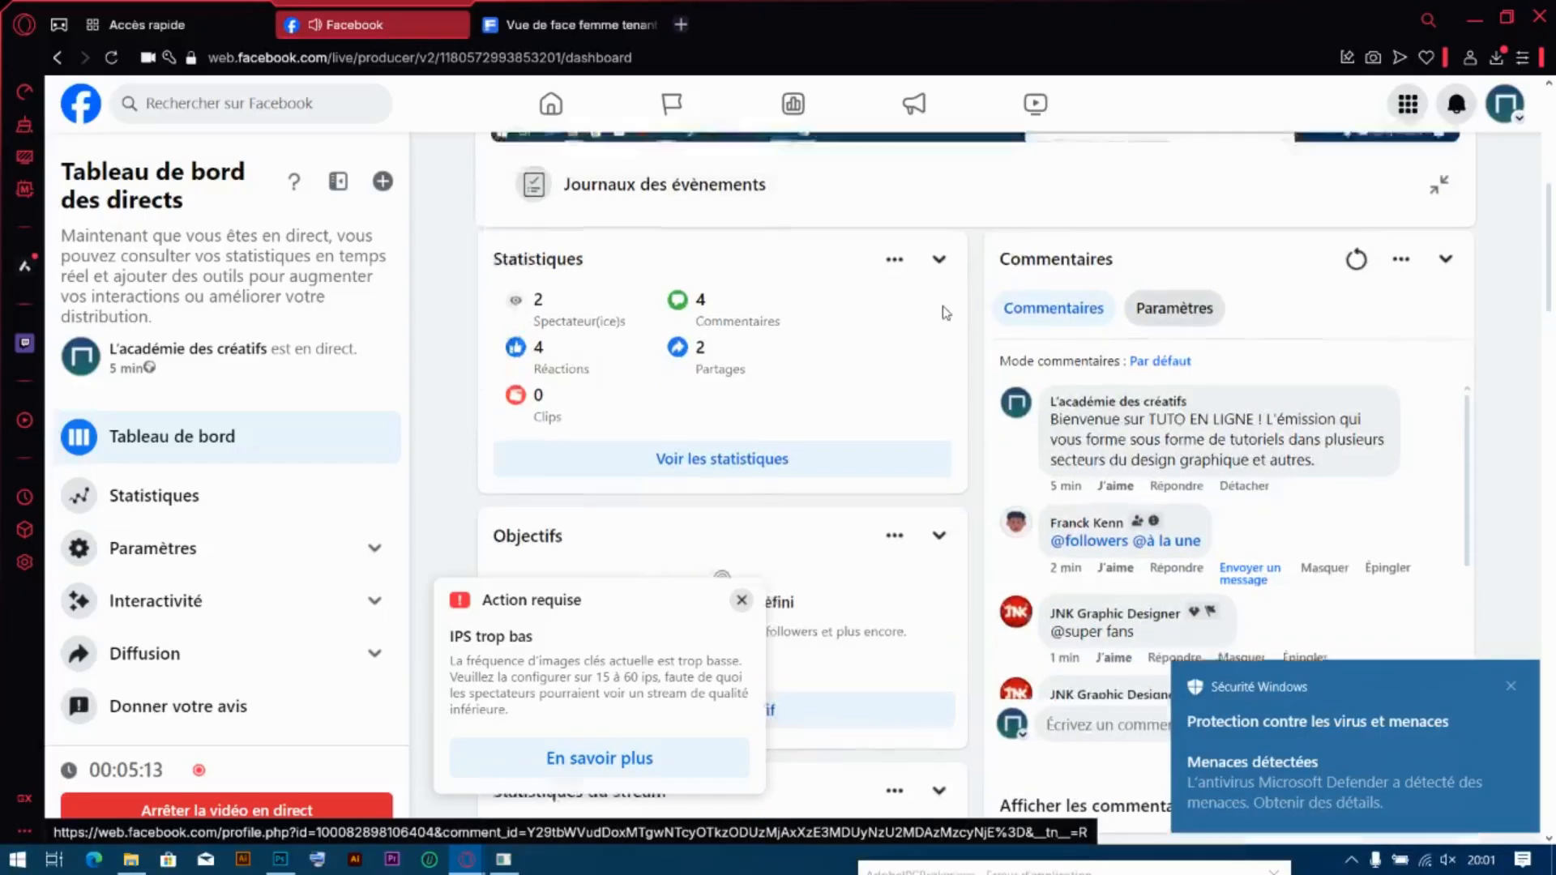
{"action": "scroll", "coordinate": [961, 369], "scroll_direction": "up", "scroll_amount": 5}
{"action": "scroll", "coordinate": [961, 369], "scroll_direction": "up", "scroll_amount": 2}
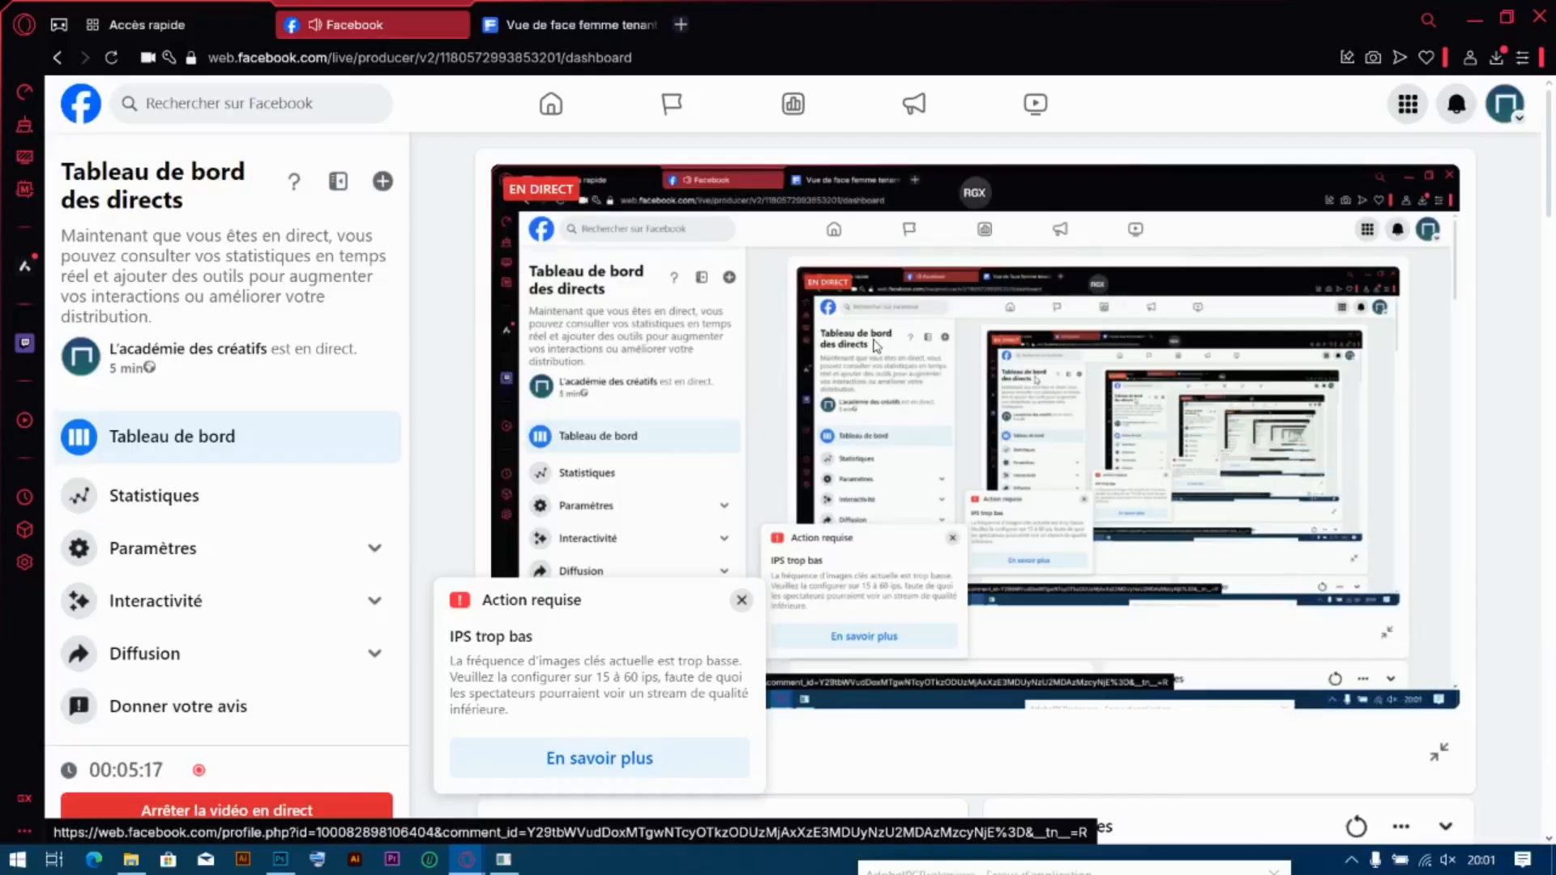
{"action": "scroll", "coordinate": [912, 518], "scroll_direction": "down", "scroll_amount": 2}
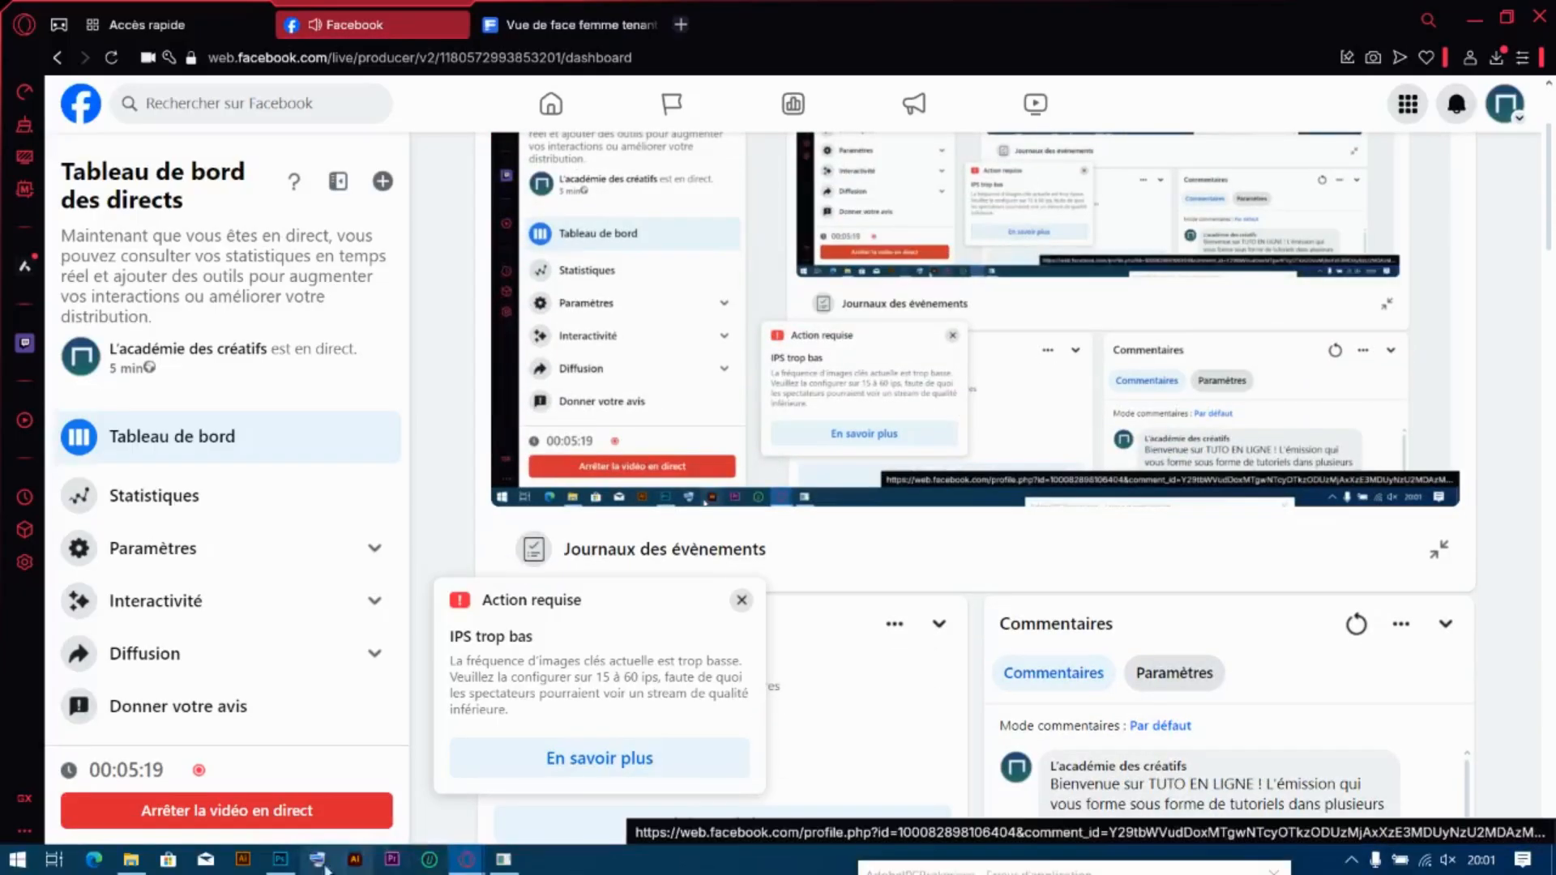
Return to Photoshop, accept the 360 Total Security reinstall alert and close the browser window it opens
{"action": "left_click", "coordinate": [278, 860]}
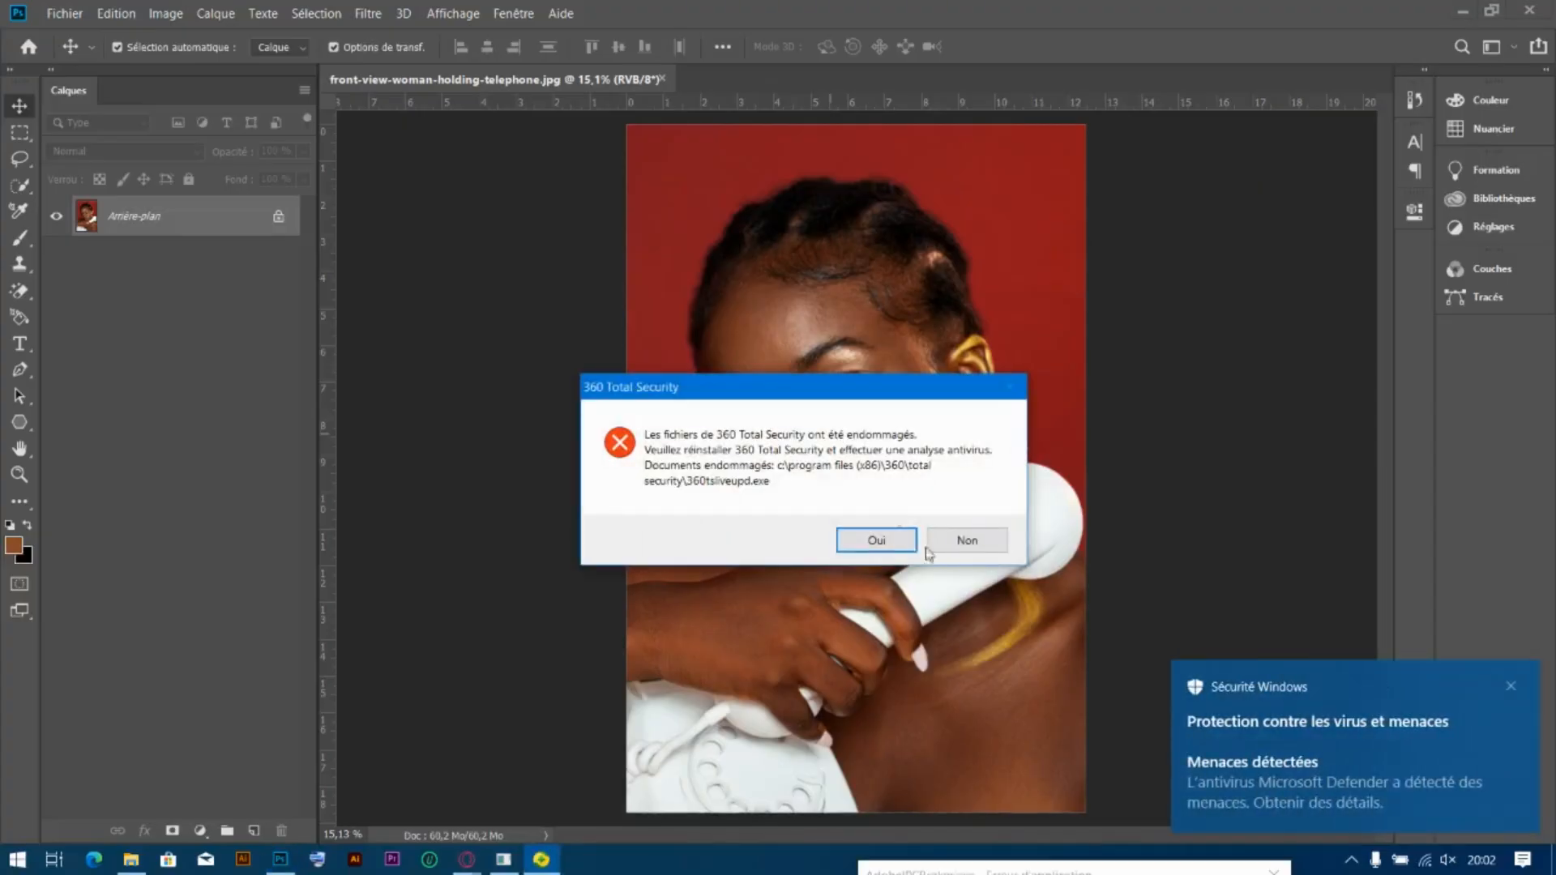
{"action": "left_click", "coordinate": [844, 543]}
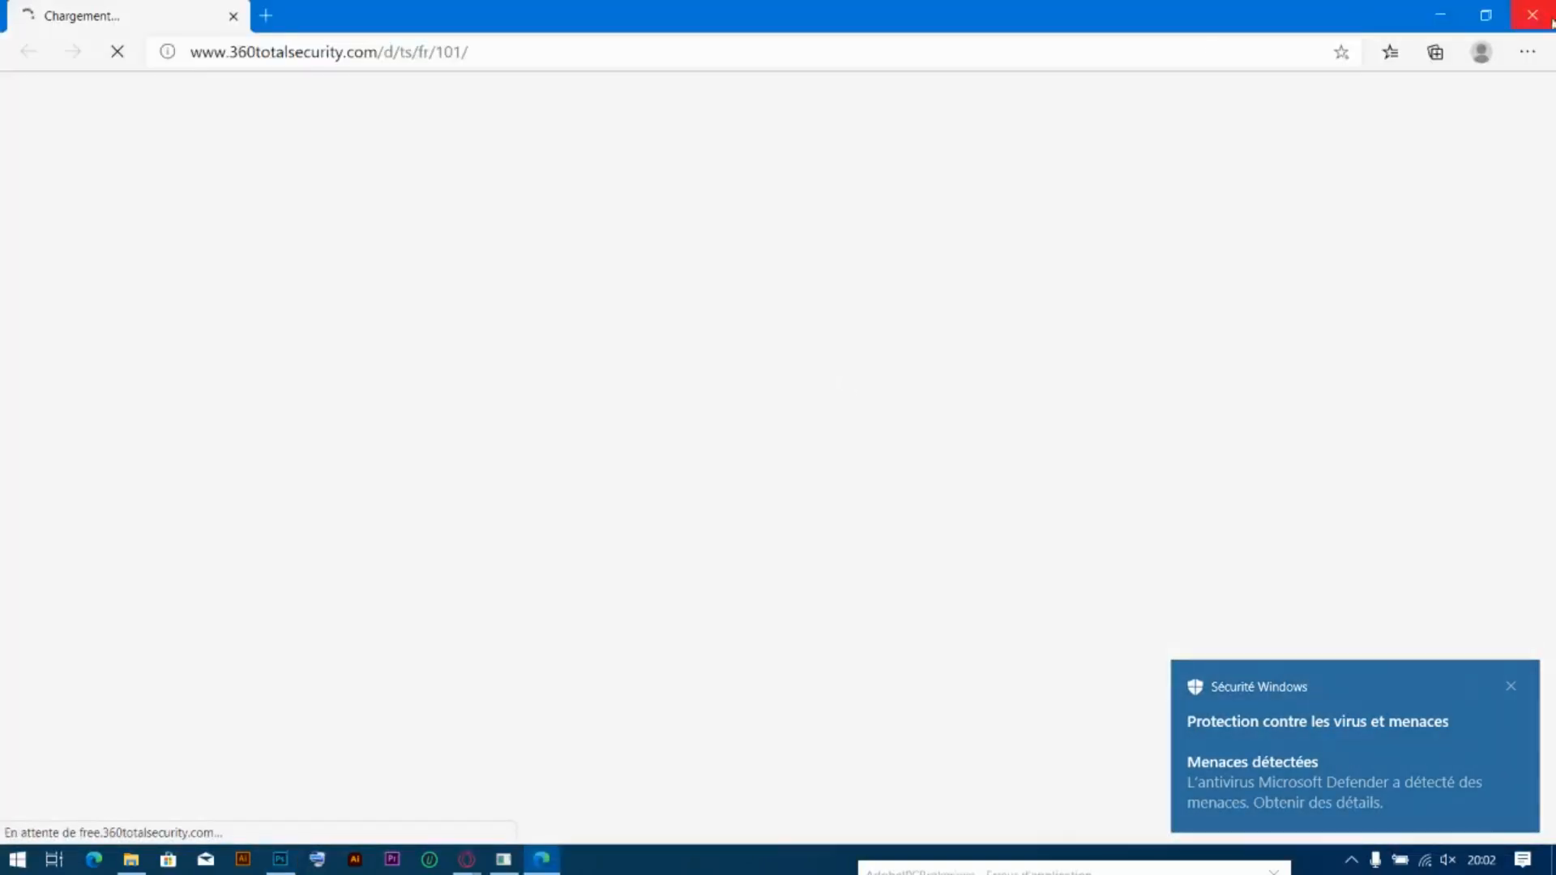
{"action": "left_click", "coordinate": [1533, 21]}
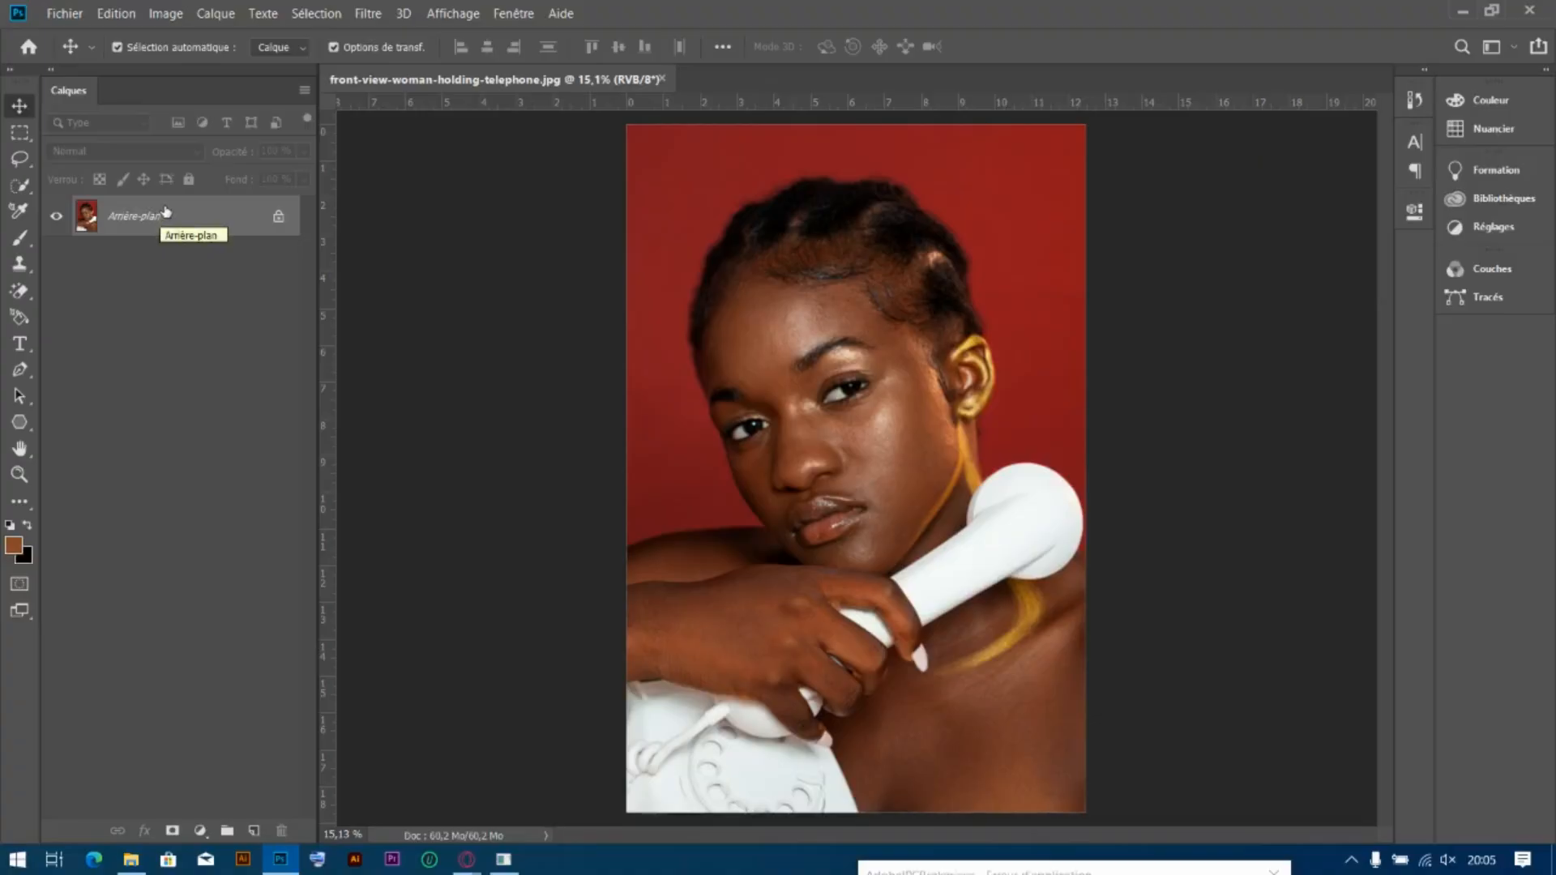
Duplicate the Arrière-plan layer and open the Levels adjustment on the copy, moving the dialog clear of the portrait
{"action": "key", "text": "ctrl+j"}
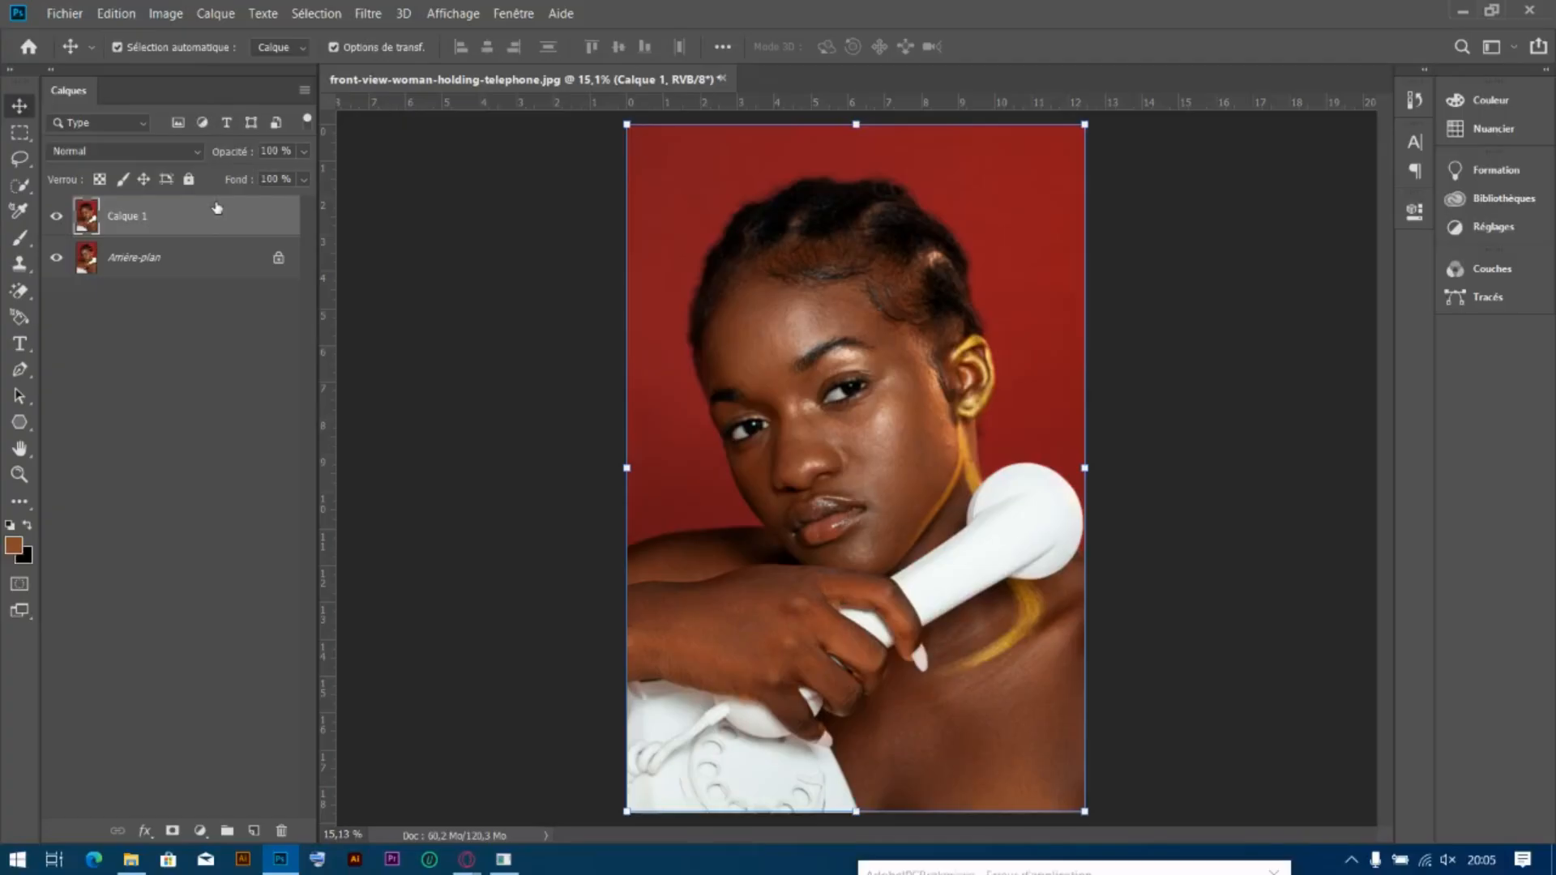
{"action": "left_click", "coordinate": [152, 10]}
{"action": "mouse_move", "coordinate": [229, 69]}
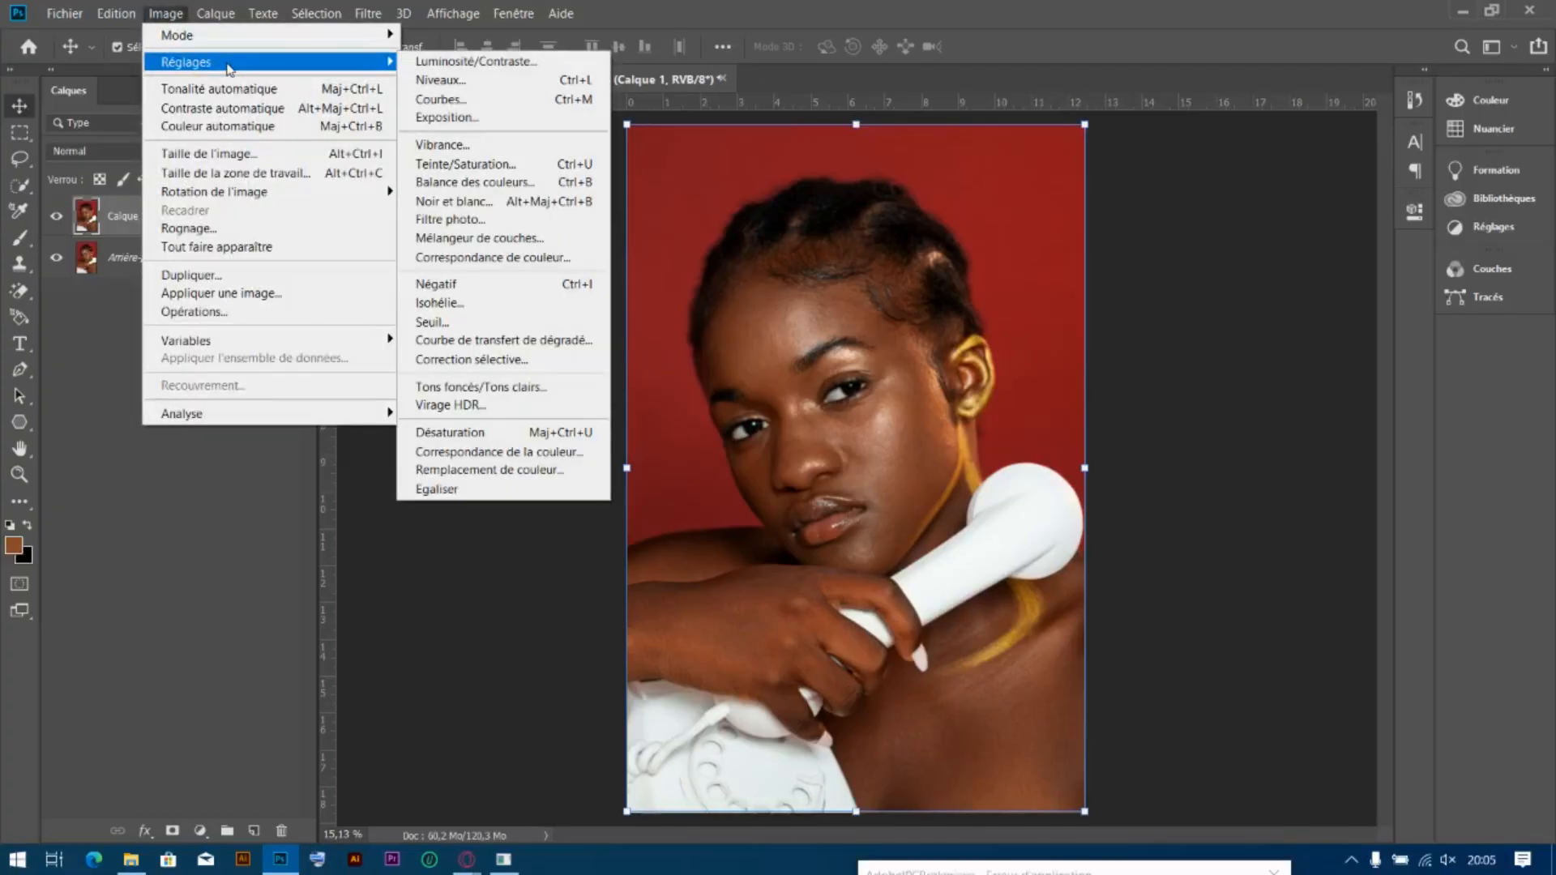
{"action": "left_click", "coordinate": [448, 82]}
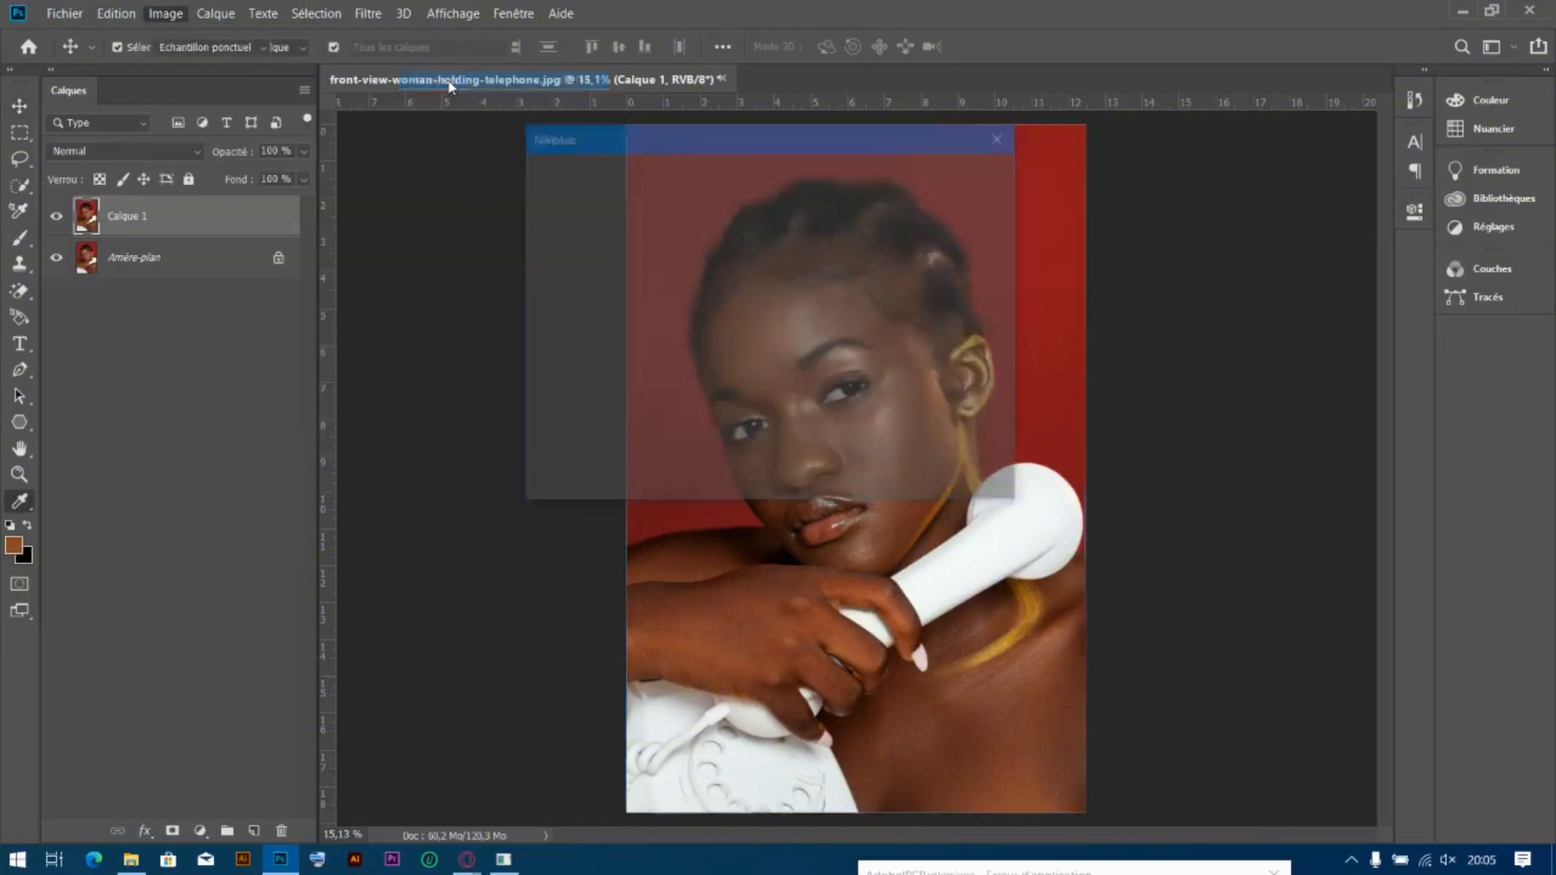
{"action": "left_click_drag", "start_coordinate": [703, 143], "coordinate": [278, 147]}
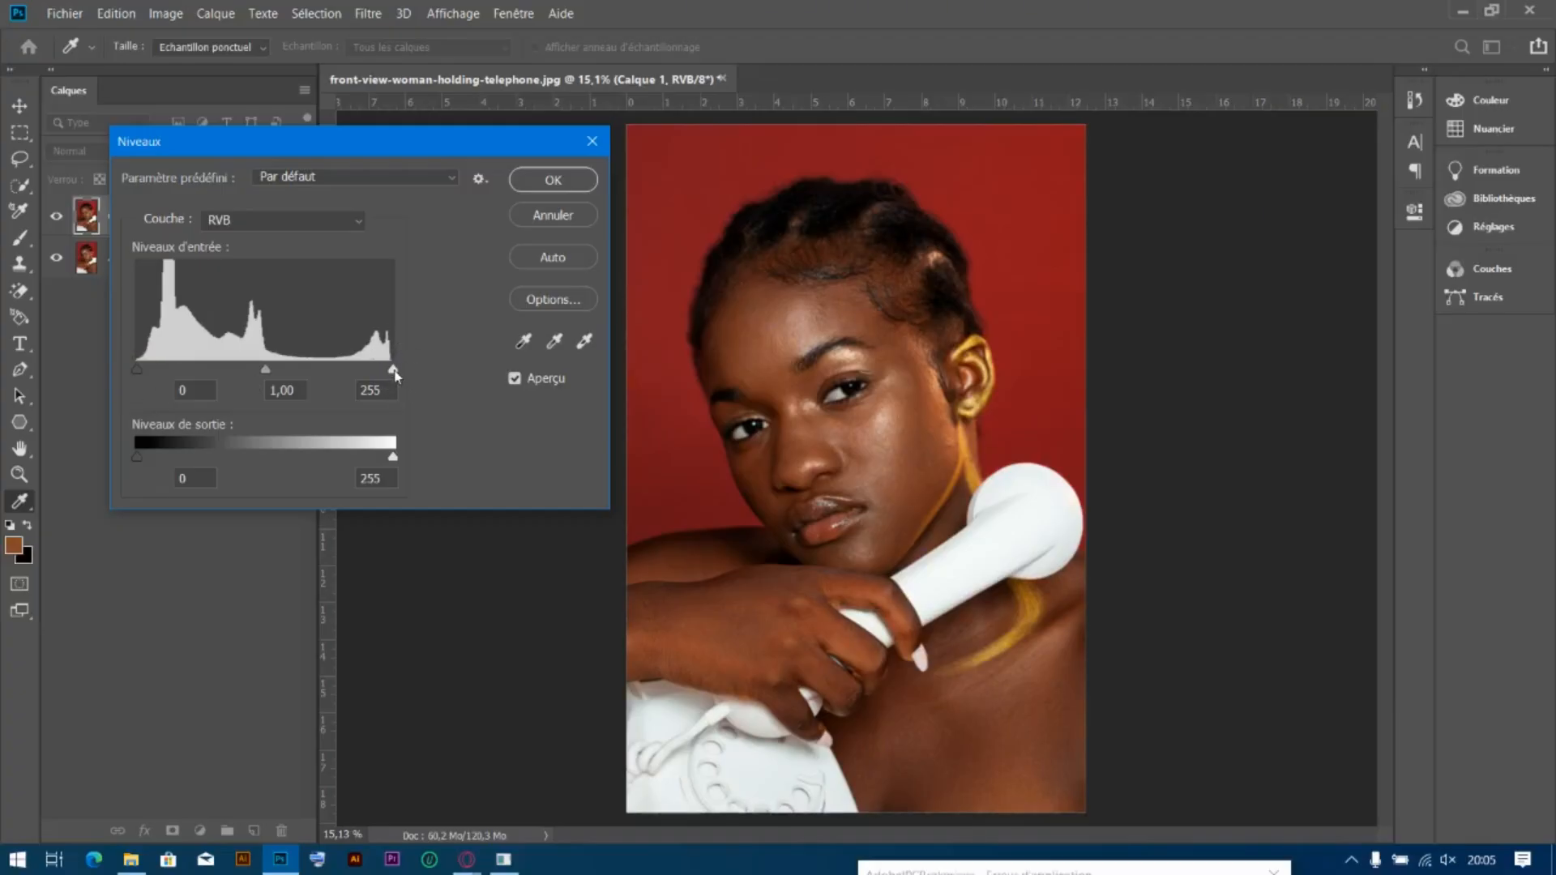
Set the RGB input levels to black point 5 and white point 247, and compare the image with the preview off and on
{"action": "left_click_drag", "start_coordinate": [395, 371], "coordinate": [385, 372]}
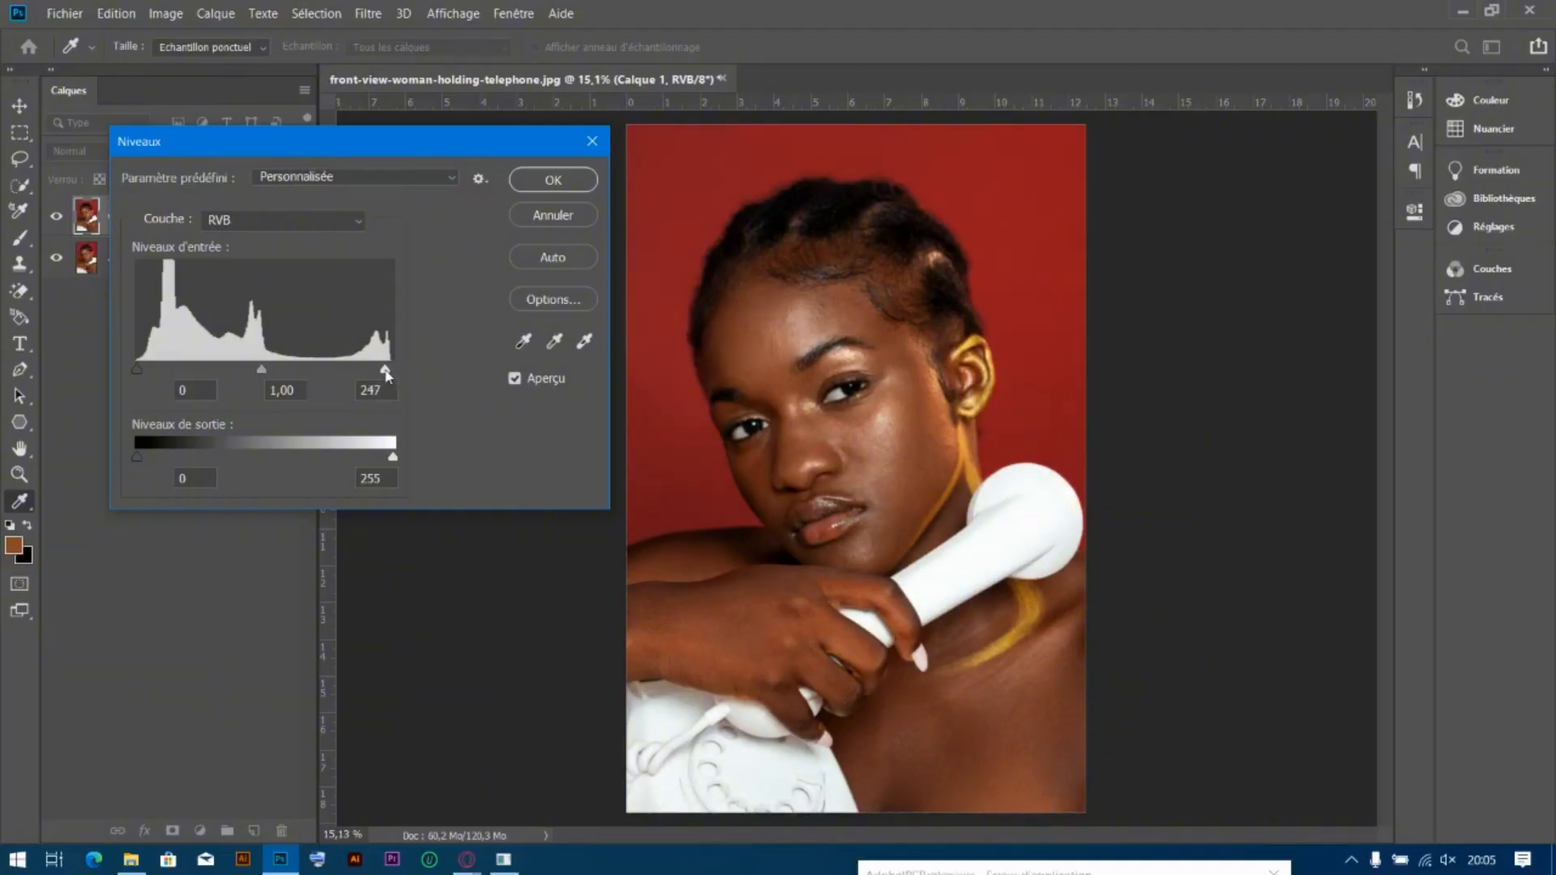
{"action": "left_click_drag", "start_coordinate": [387, 373], "coordinate": [386, 373]}
{"action": "left_click", "coordinate": [141, 366]}
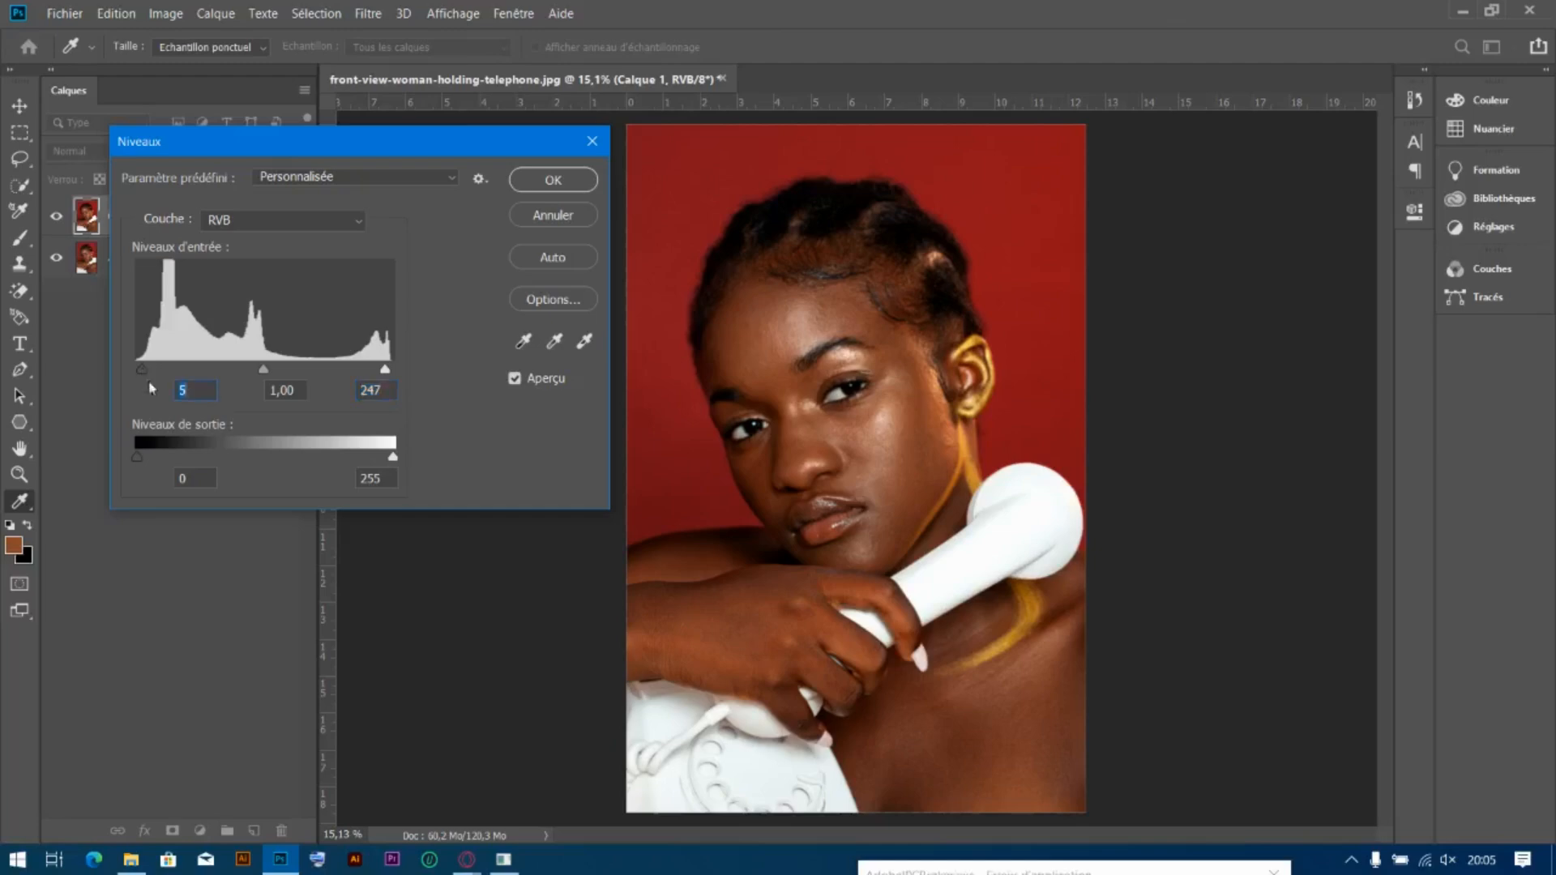
{"action": "left_click", "coordinate": [516, 378]}
{"action": "left_click", "coordinate": [515, 379]}
{"action": "left_click", "coordinate": [514, 379]}
Check the Facebook live dashboard in Opera and return to Photoshop
{"action": "mouse_move", "coordinate": [472, 857]}
{"action": "left_click", "coordinate": [467, 859]}
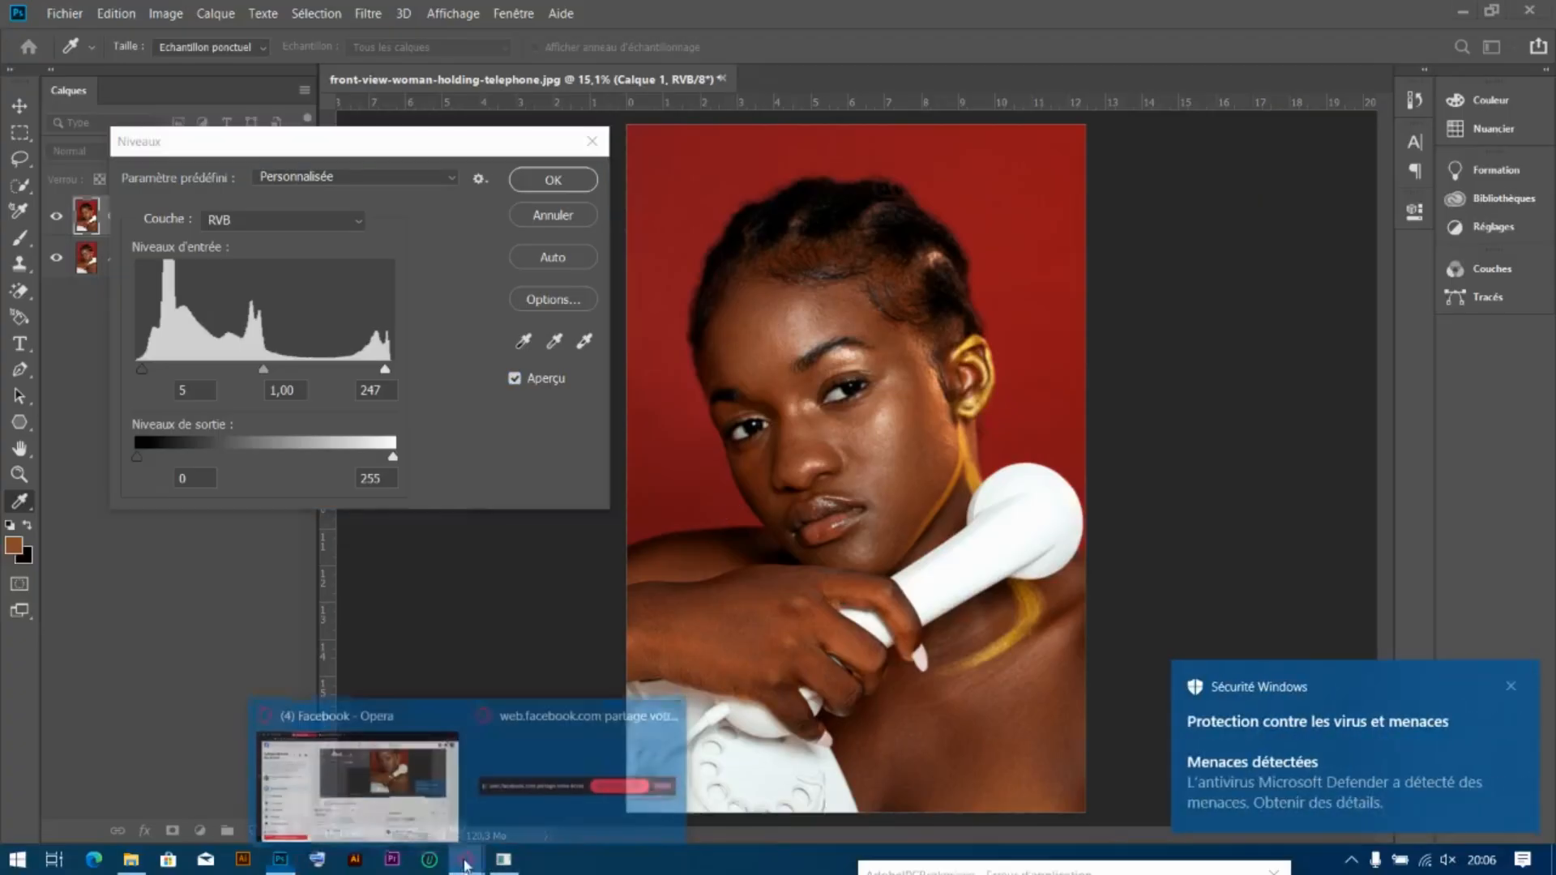
{"action": "left_click", "coordinate": [369, 782]}
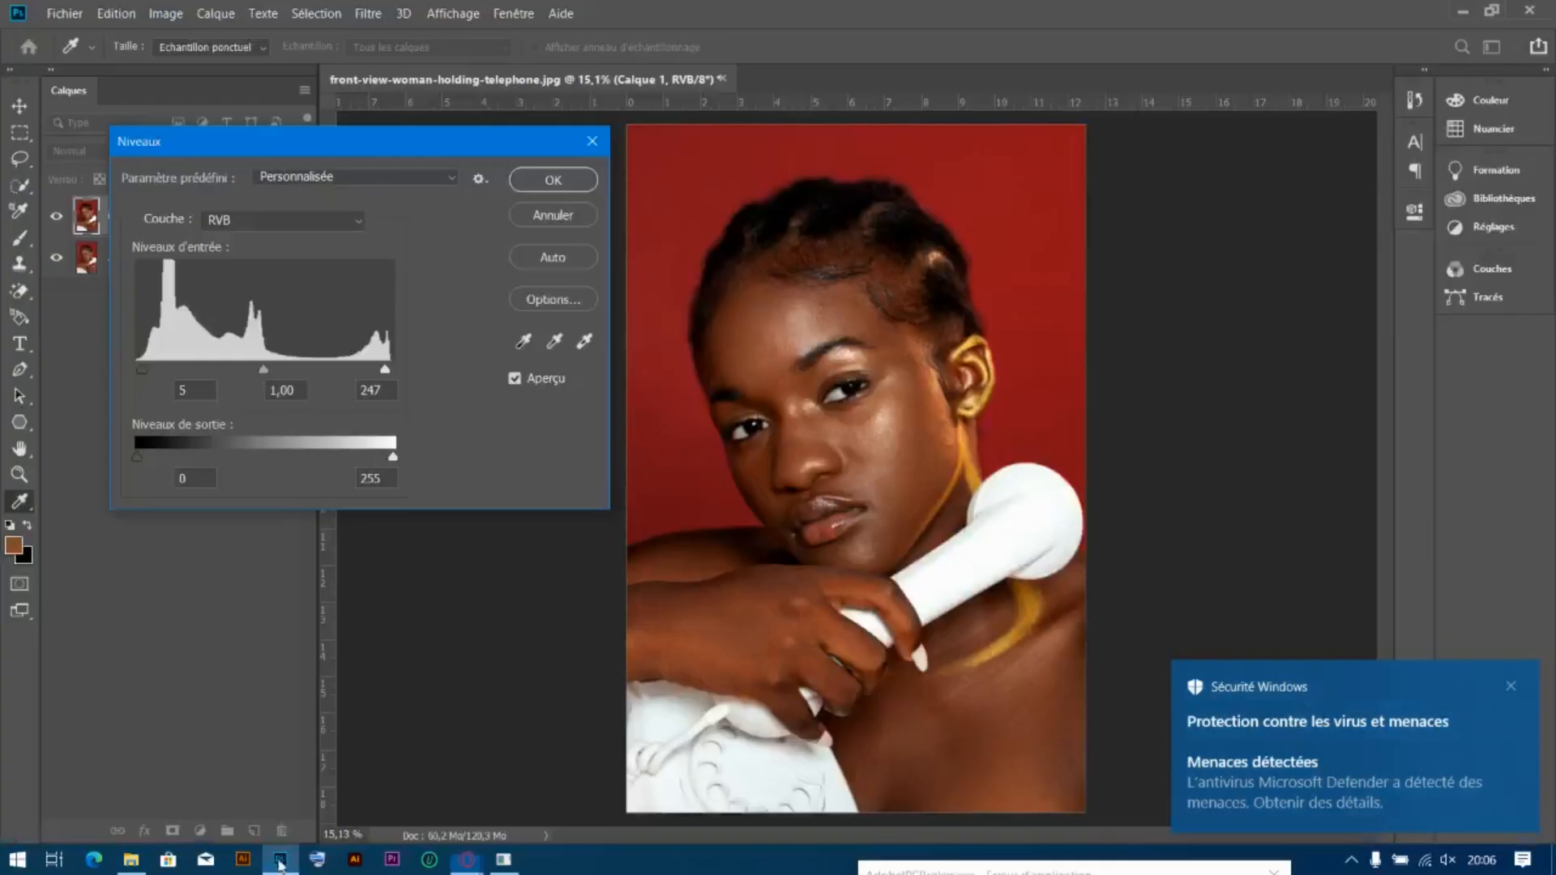
{"action": "key", "text": "alt+Tab"}
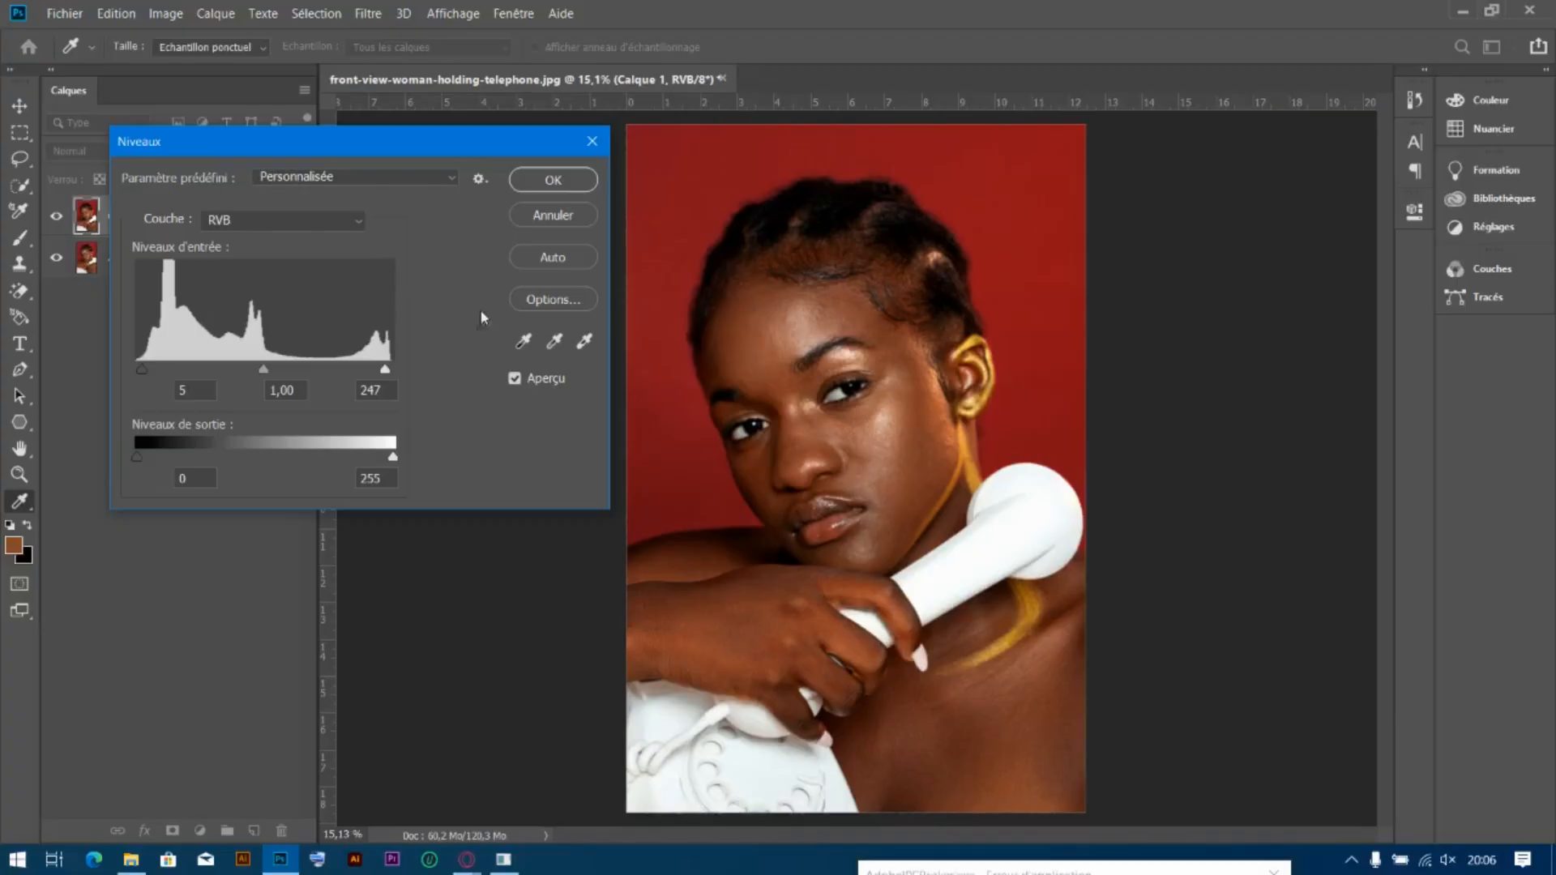
Apply the Levels adjustment and merge Calque 1 with the Arrière-plan layer
{"action": "left_click", "coordinate": [563, 185]}
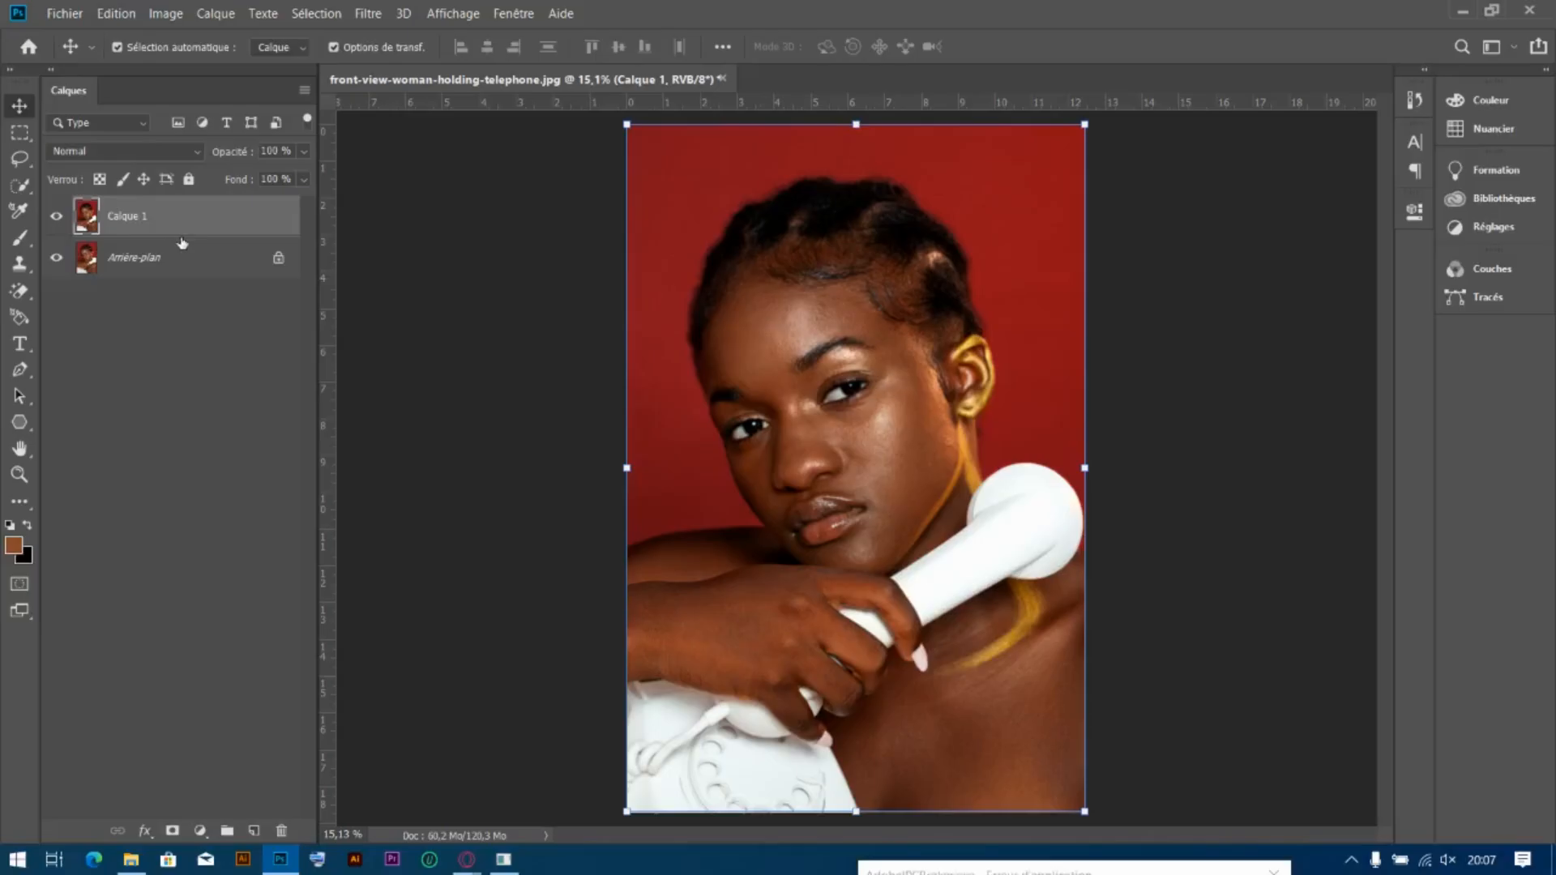
{"action": "key", "text": "ctrl"}
{"action": "left_click", "coordinate": [159, 259], "text": "ctrl"}
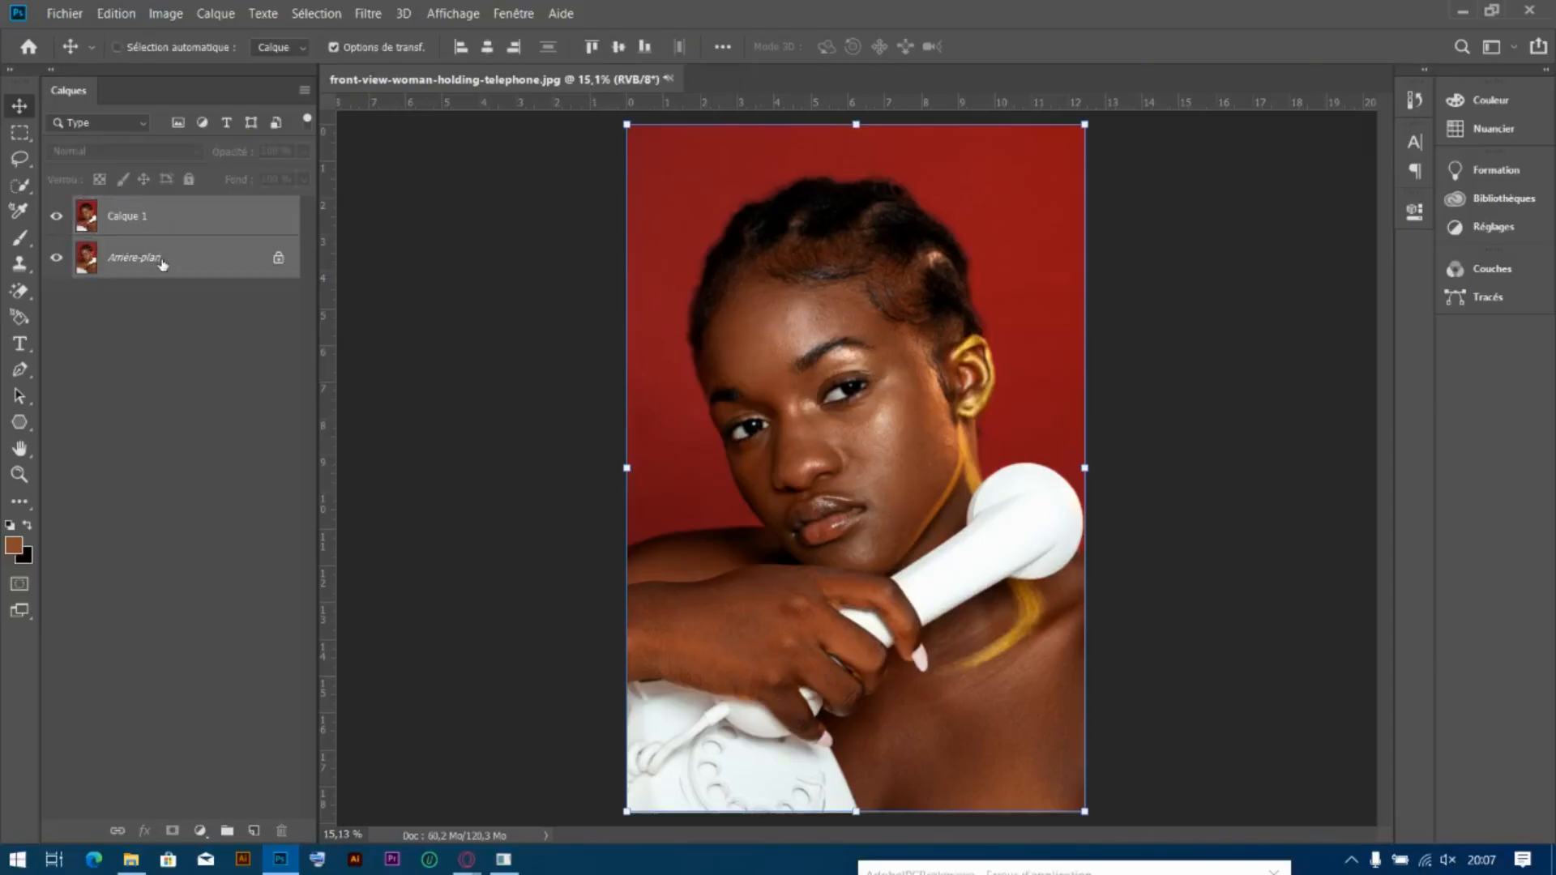
{"action": "key", "text": "ctrl+e"}
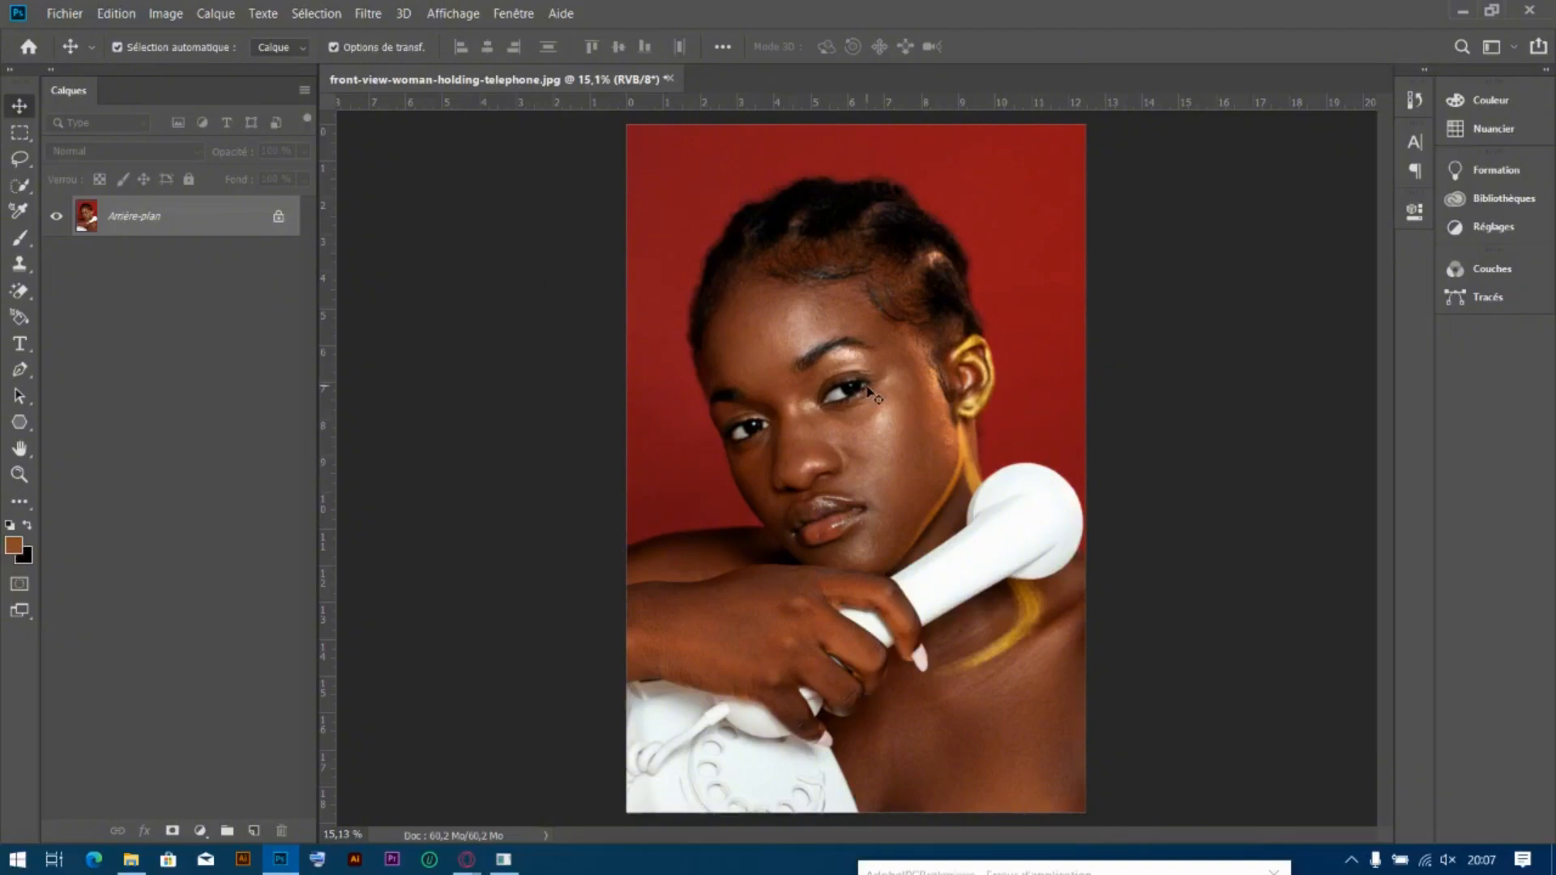
Duplicate the merged Arrière-plan layer and set the copy's blend mode to Lumière linéaire
{"action": "scroll", "coordinate": [869, 393], "scroll_direction": "up", "scroll_amount": 3}
{"action": "scroll", "coordinate": [859, 389], "scroll_direction": "down", "scroll_amount": 1}
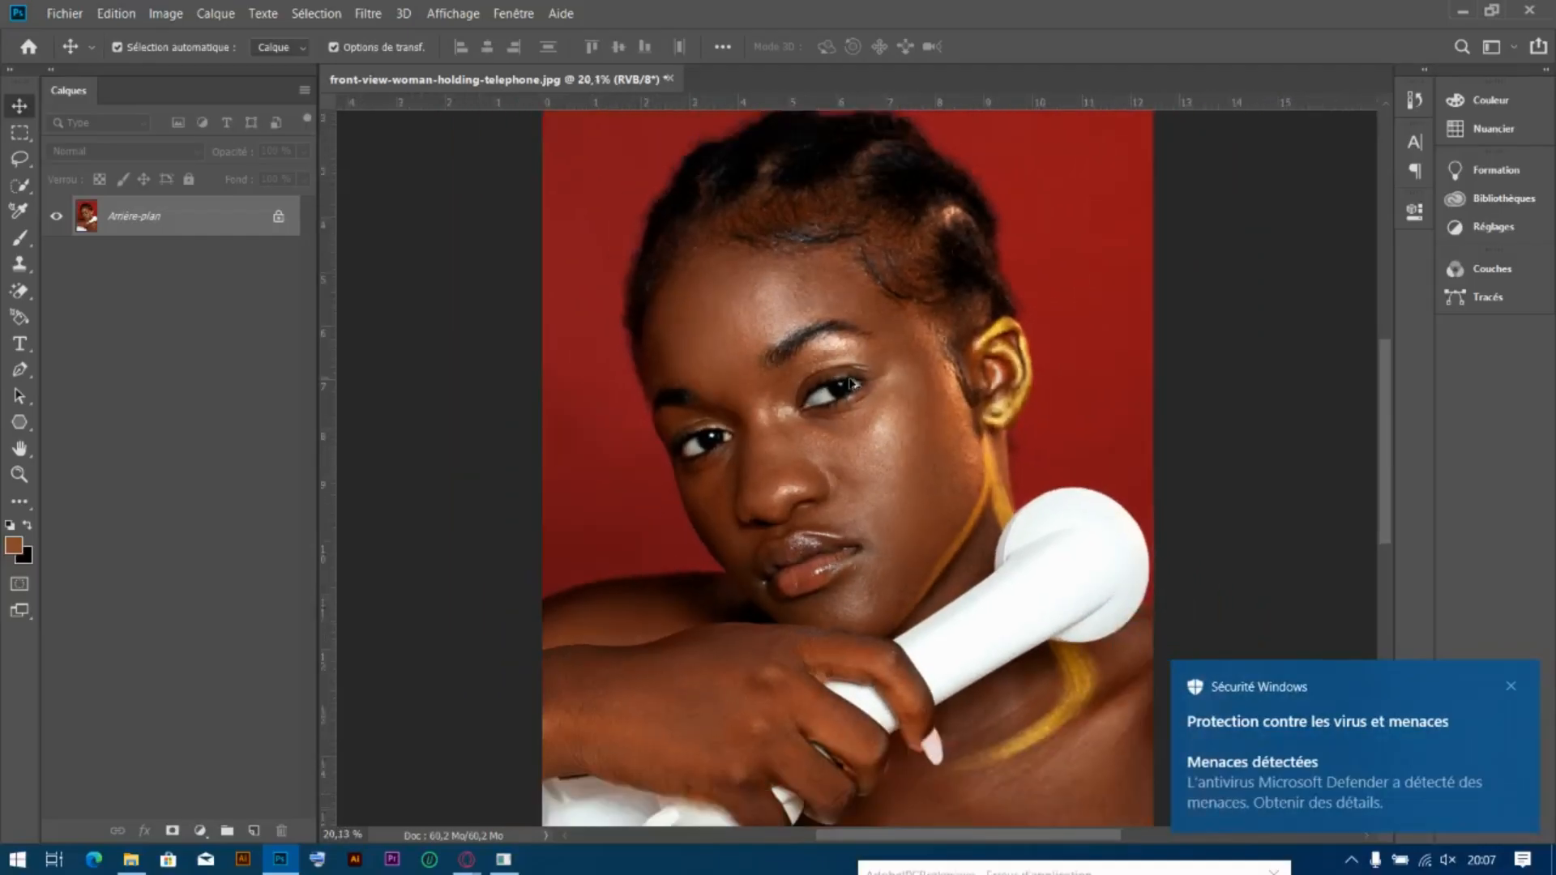
{"action": "scroll", "coordinate": [886, 417], "scroll_direction": "up", "scroll_amount": 4}
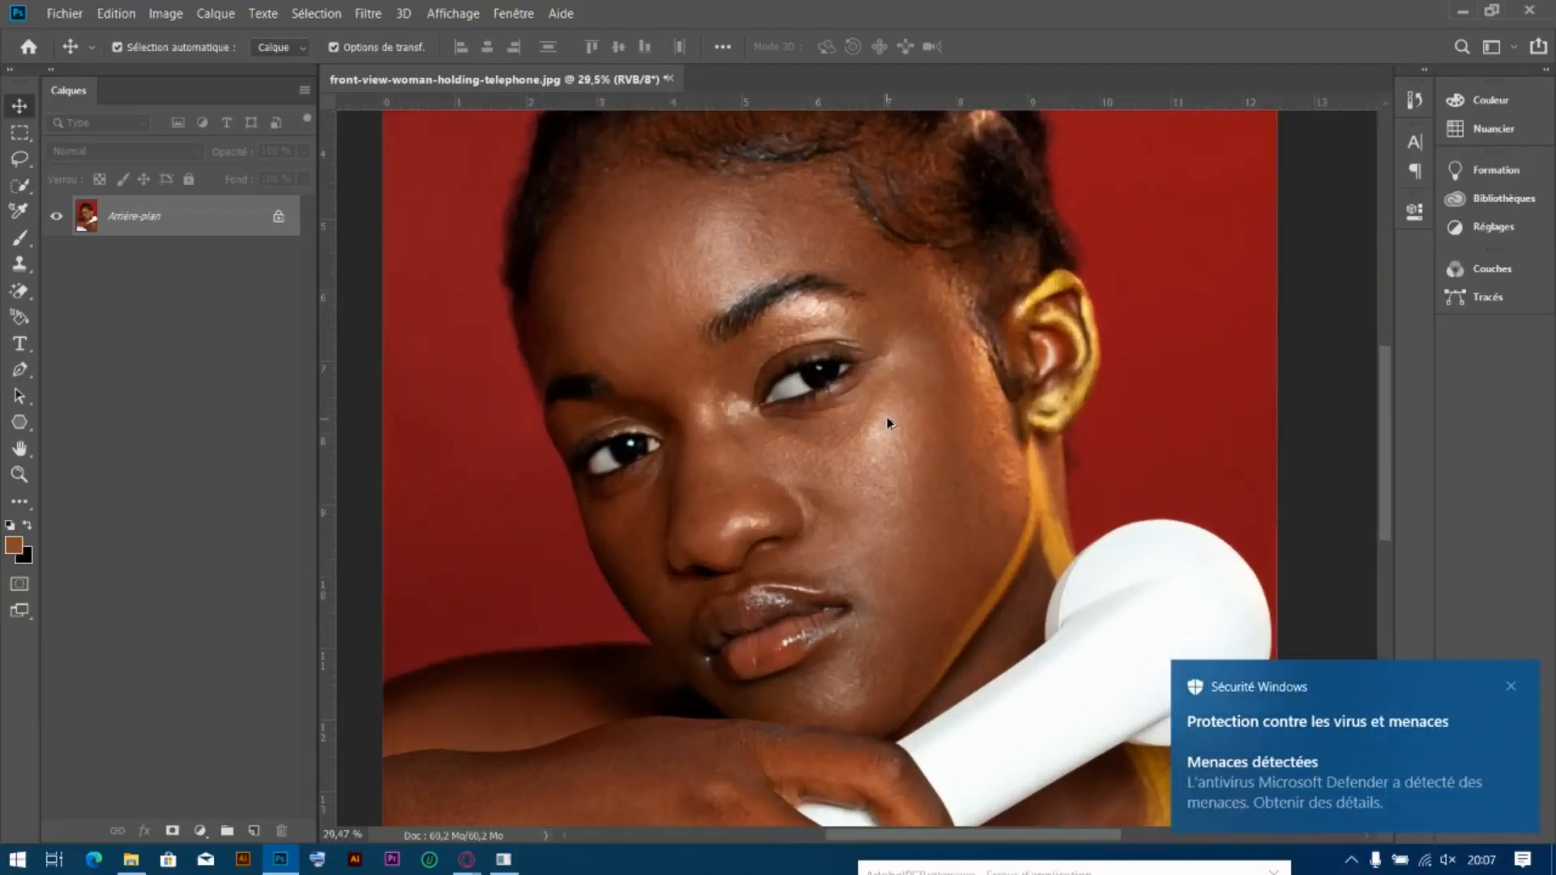
{"action": "scroll", "coordinate": [887, 416], "scroll_direction": "down", "scroll_amount": 4}
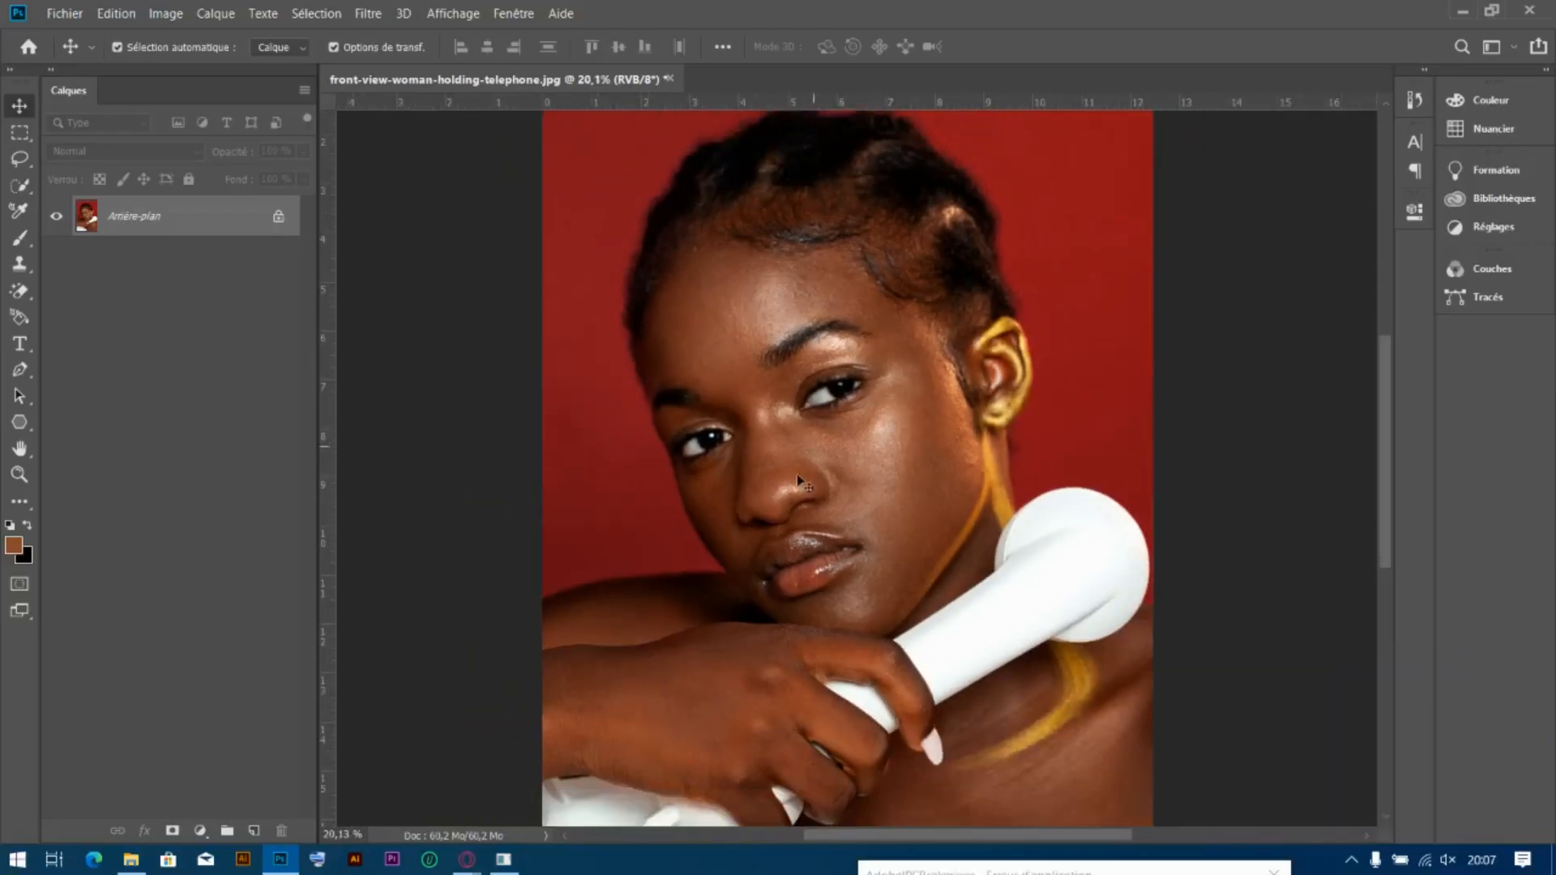
{"action": "mouse_move", "coordinate": [467, 860]}
{"action": "key", "text": "ctrl+j"}
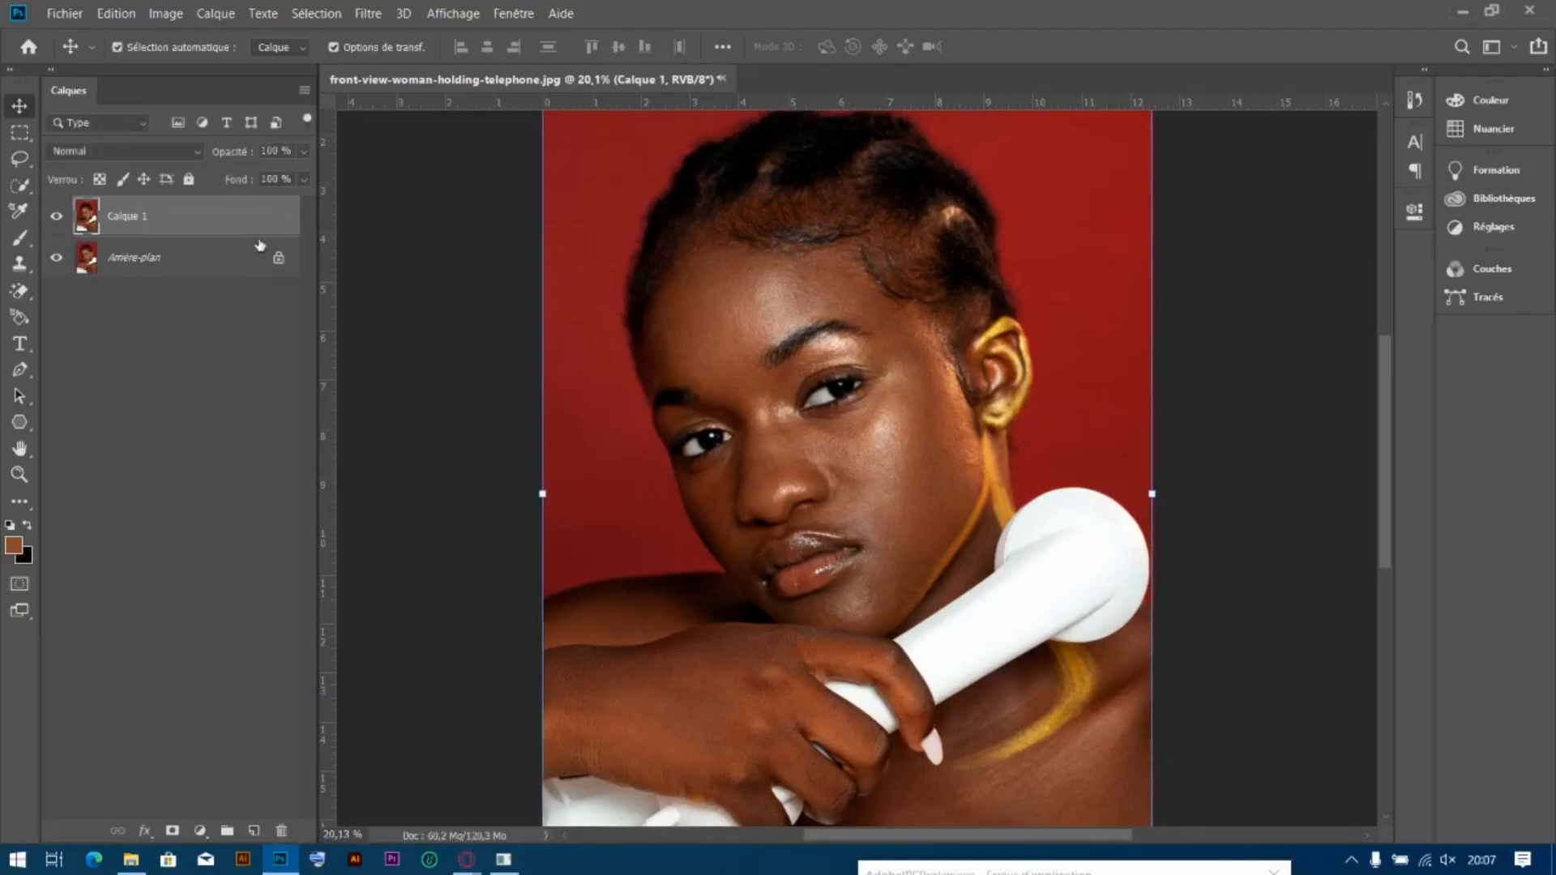
{"action": "left_click", "coordinate": [366, 14]}
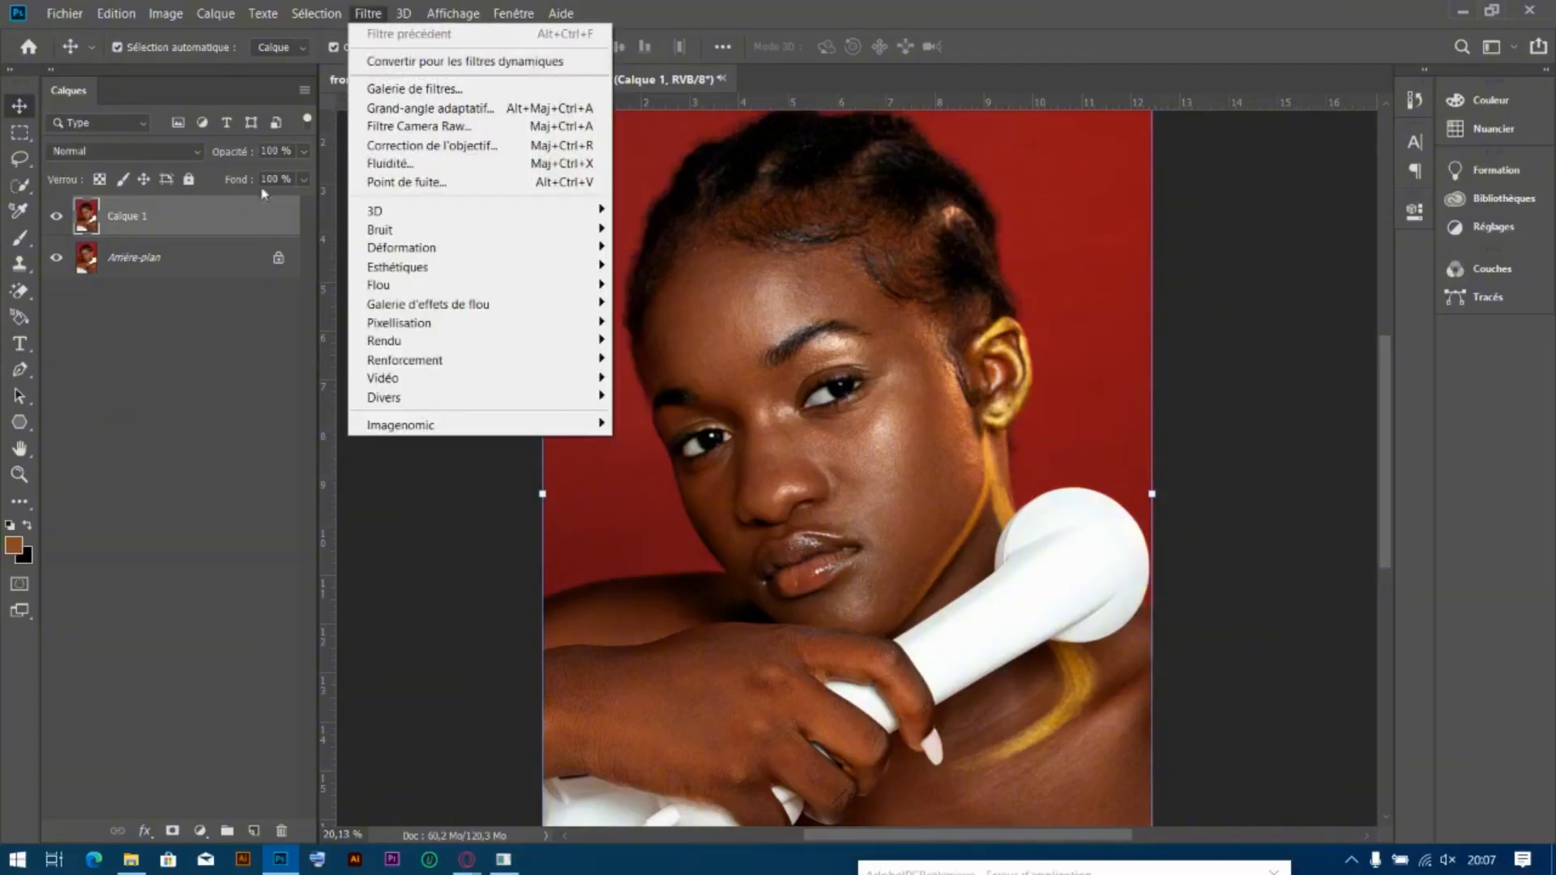
{"action": "left_click", "coordinate": [147, 153]}
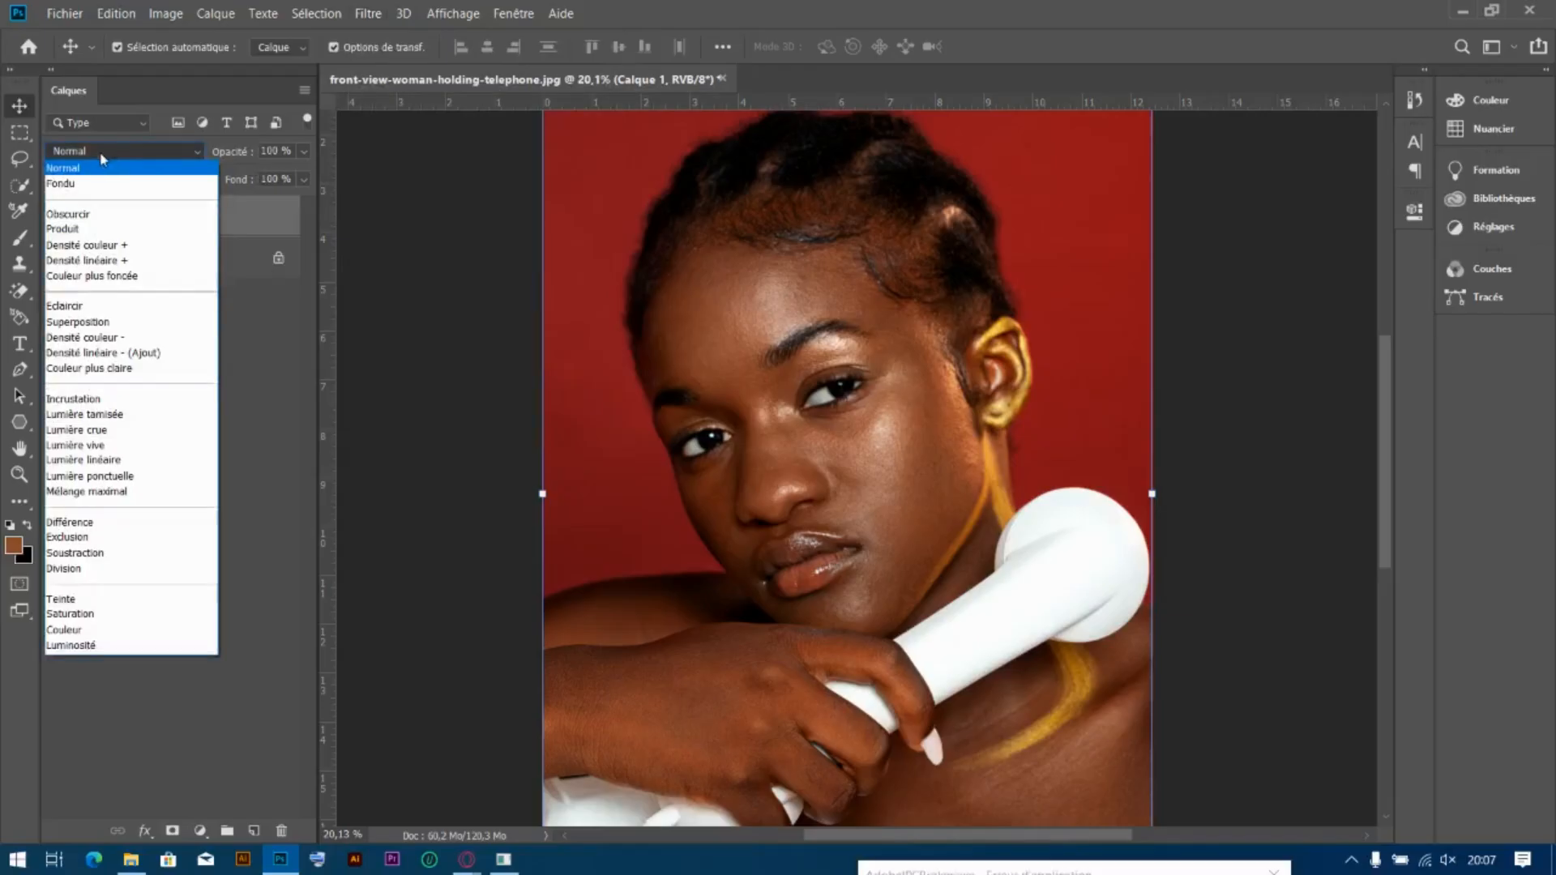
{"action": "left_click", "coordinate": [111, 461]}
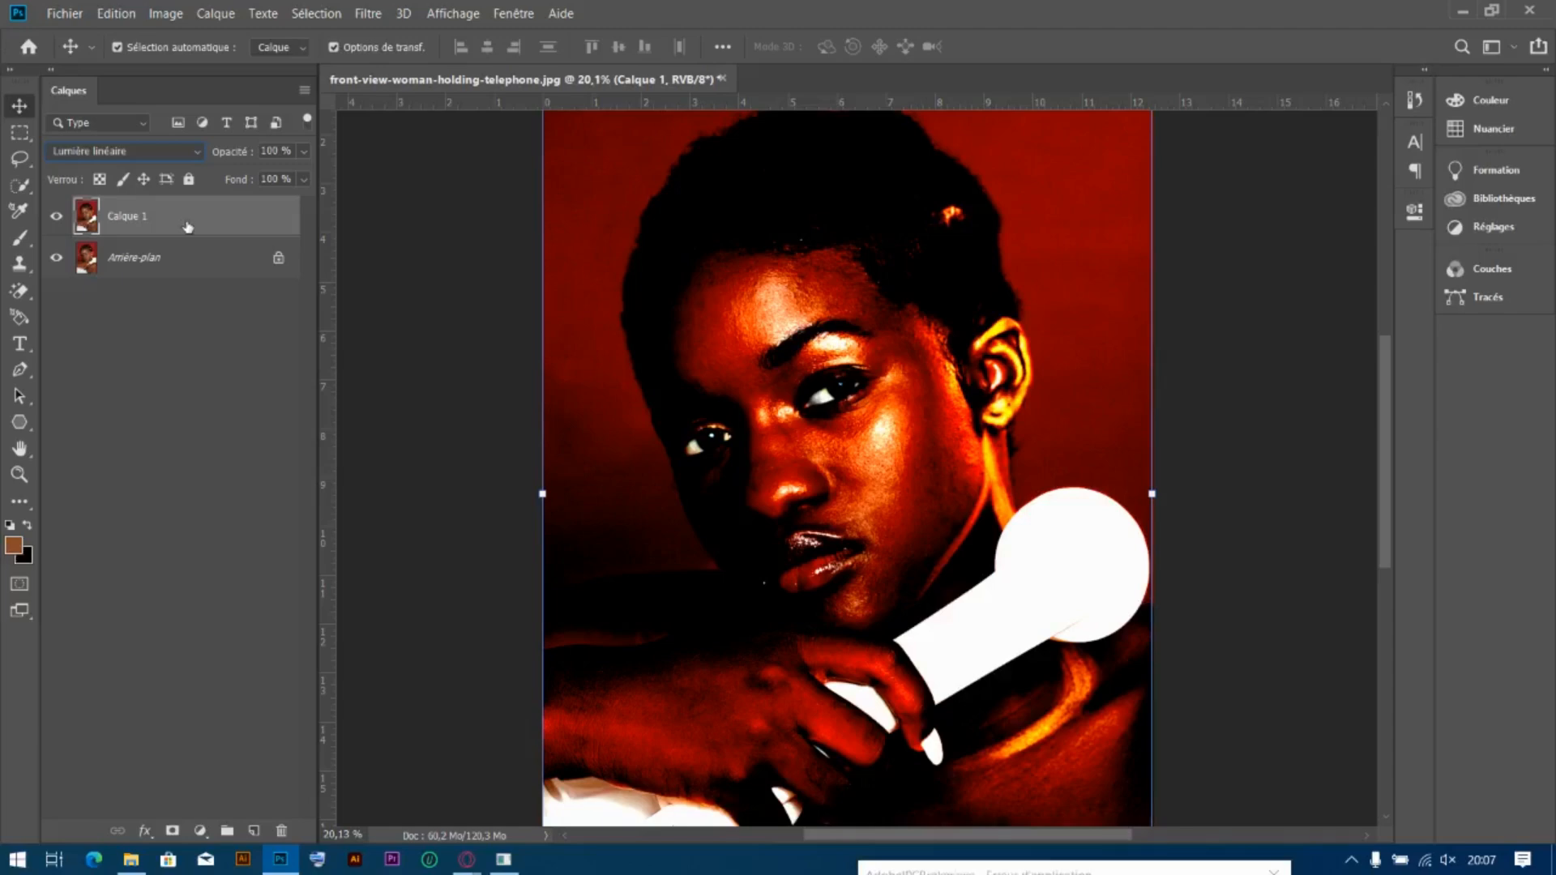
Apply the Passe-haut (High Pass) filter to Calque 1 with a radius of 3,8 pixels
{"action": "left_click", "coordinate": [366, 14]}
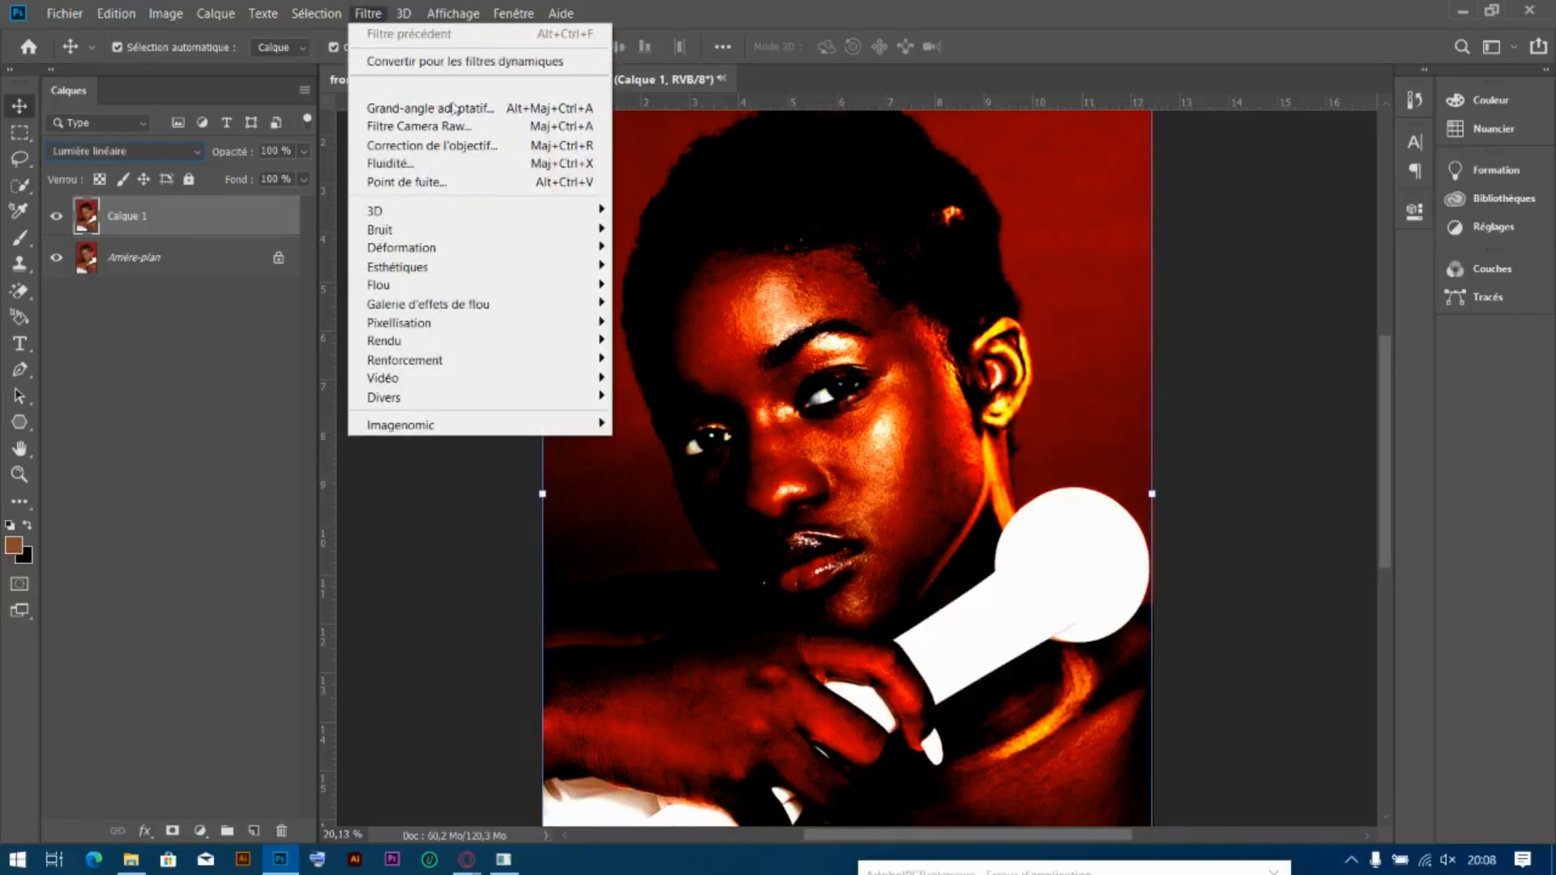
{"action": "mouse_move", "coordinate": [553, 398]}
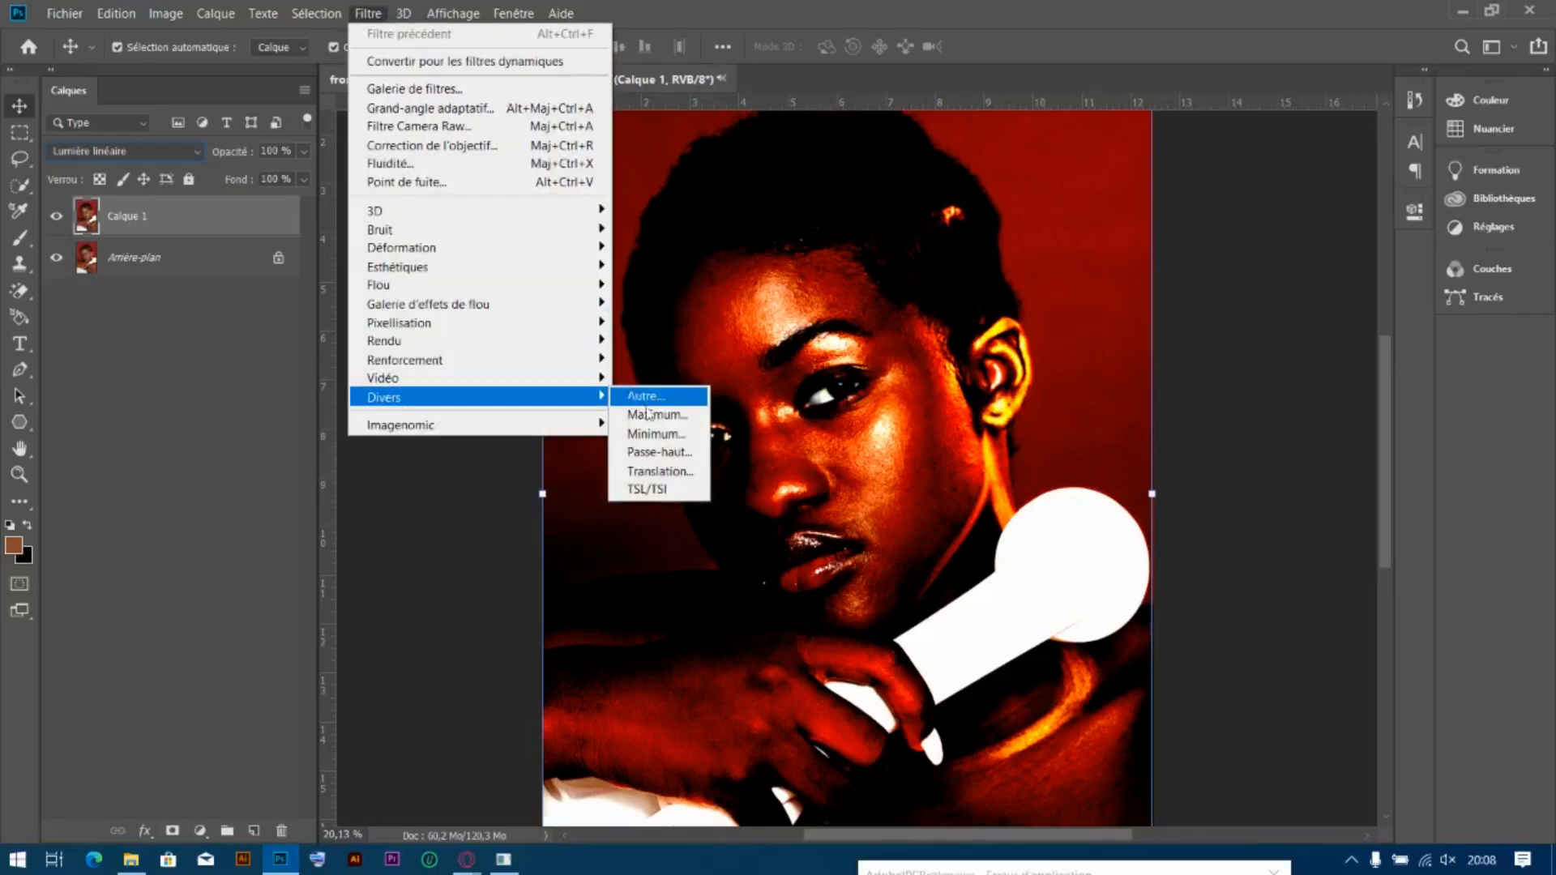
{"action": "left_click", "coordinate": [645, 454]}
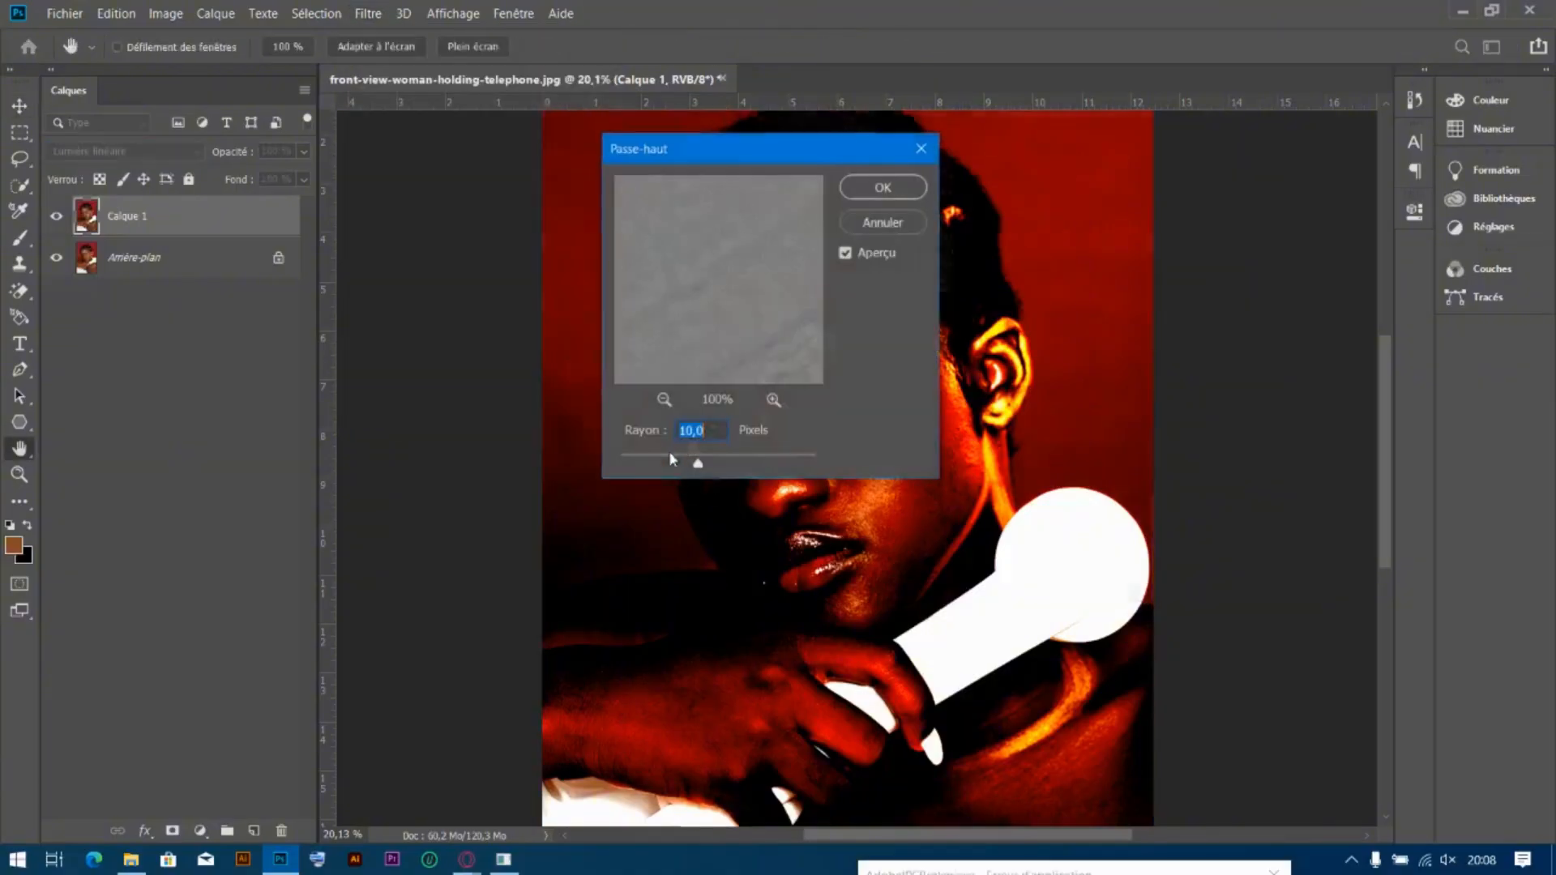
{"action": "left_click_drag", "start_coordinate": [760, 148], "coordinate": [444, 153]}
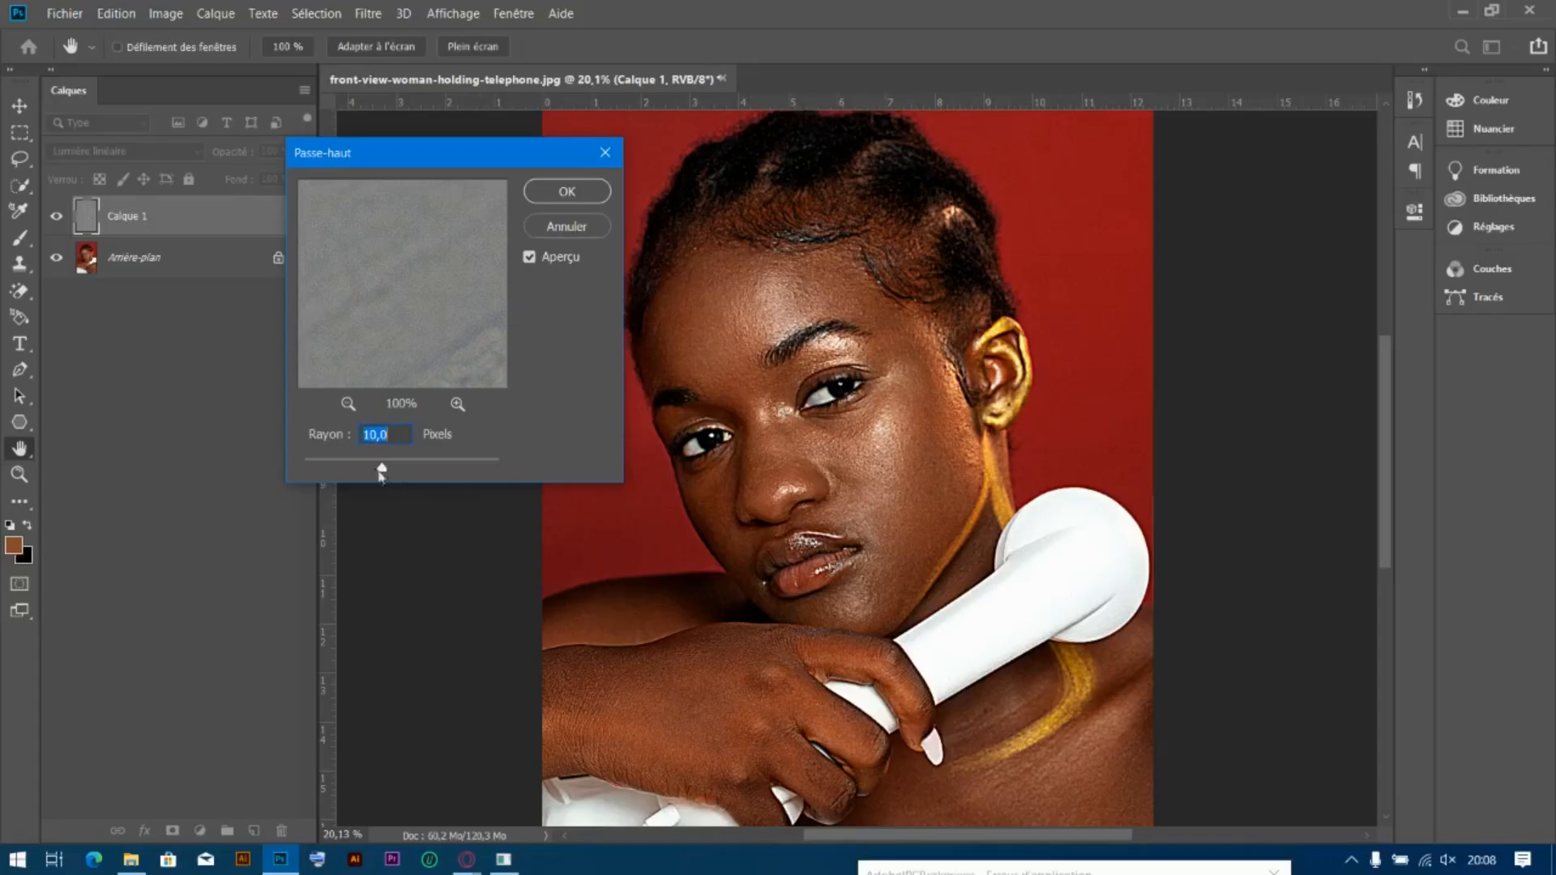
{"action": "left_click_drag", "start_coordinate": [353, 466], "coordinate": [340, 465]}
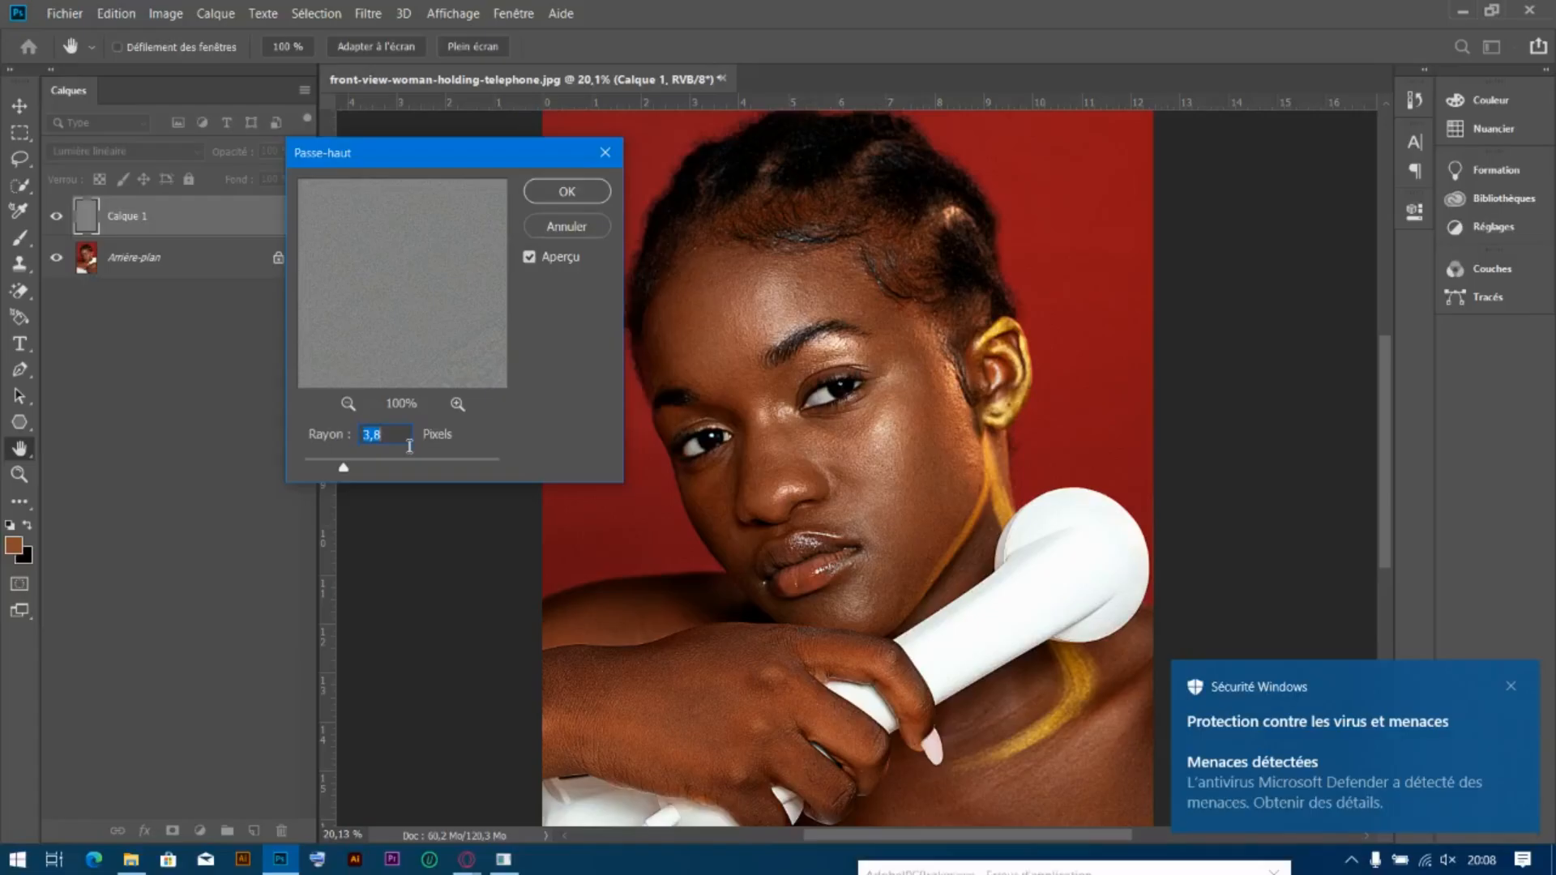
{"action": "left_click", "coordinate": [566, 192]}
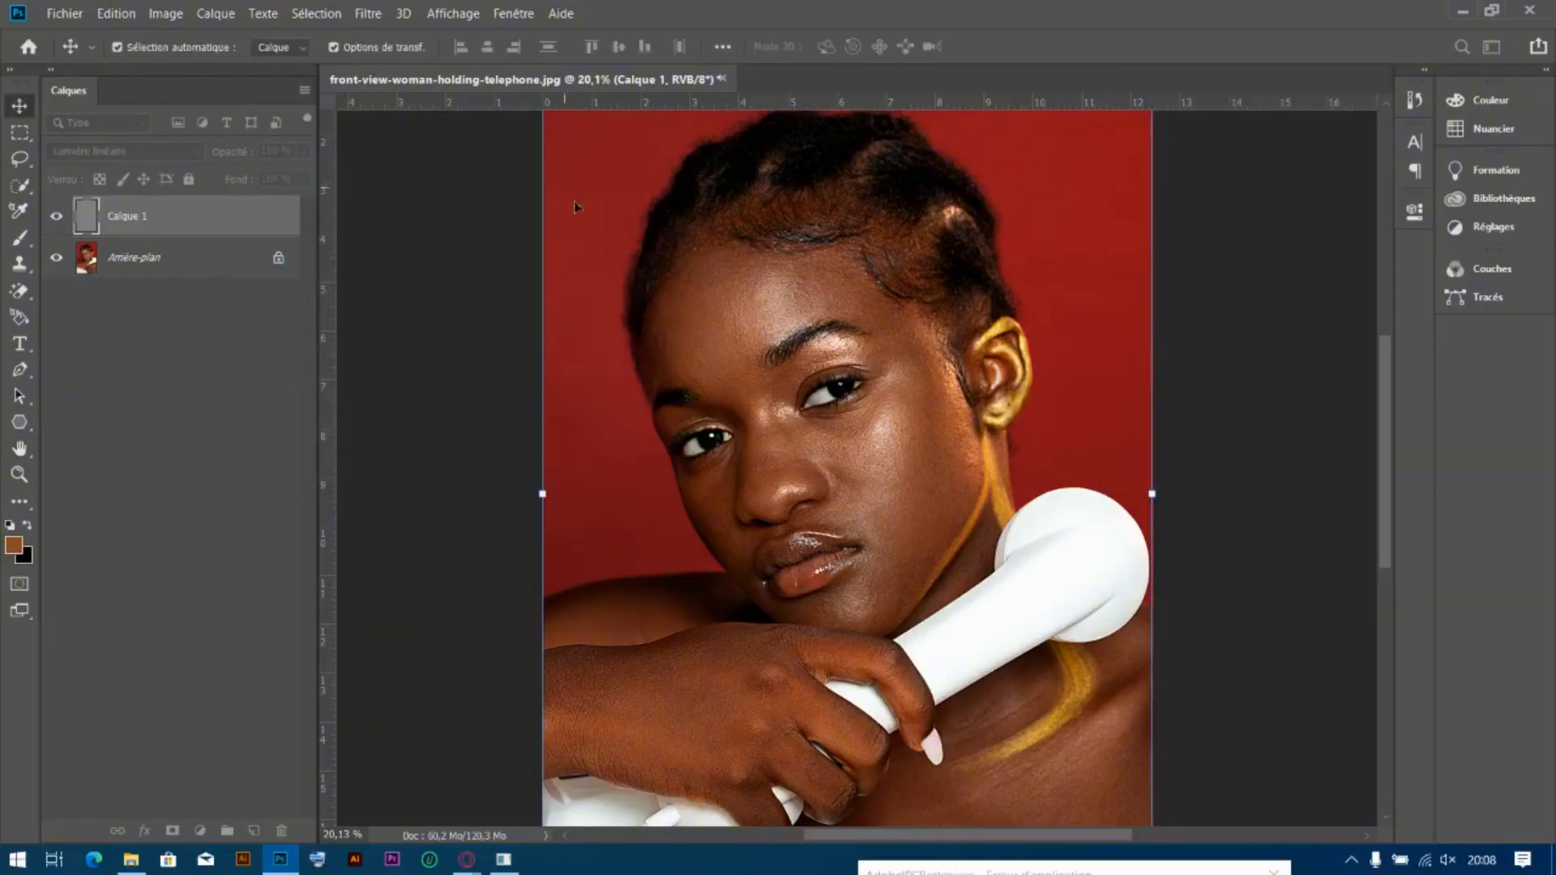
Merge the filtered Calque 1 with the Arrière-plan layer
{"action": "scroll", "coordinate": [906, 458], "scroll_direction": "down", "scroll_amount": 3}
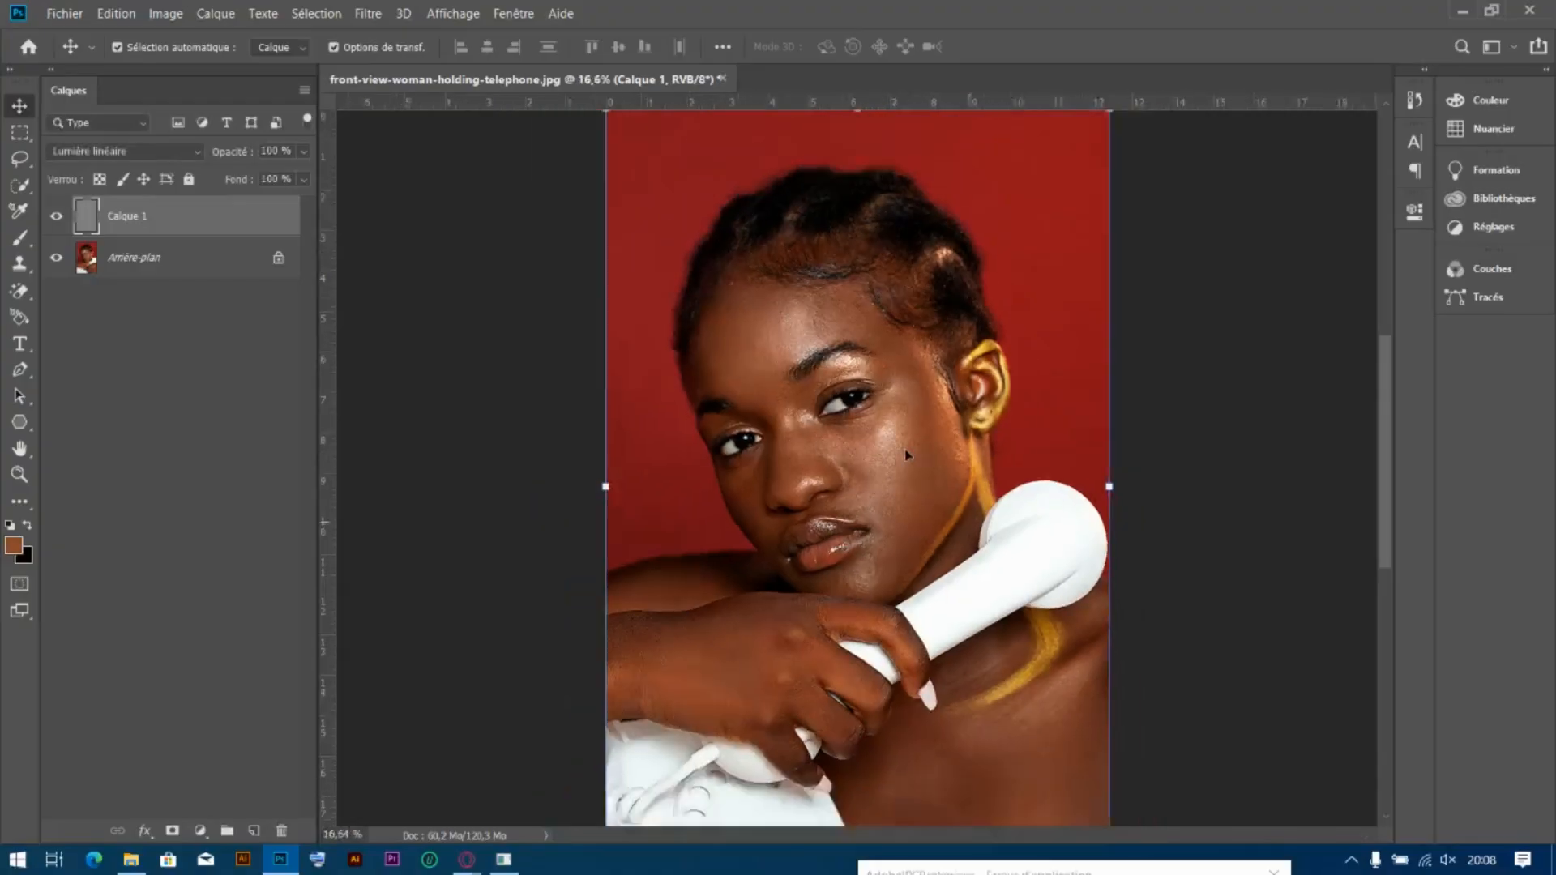
{"action": "scroll", "coordinate": [876, 413], "scroll_direction": "up", "scroll_amount": 3}
{"action": "scroll", "coordinate": [876, 414], "scroll_direction": "up", "scroll_amount": 1}
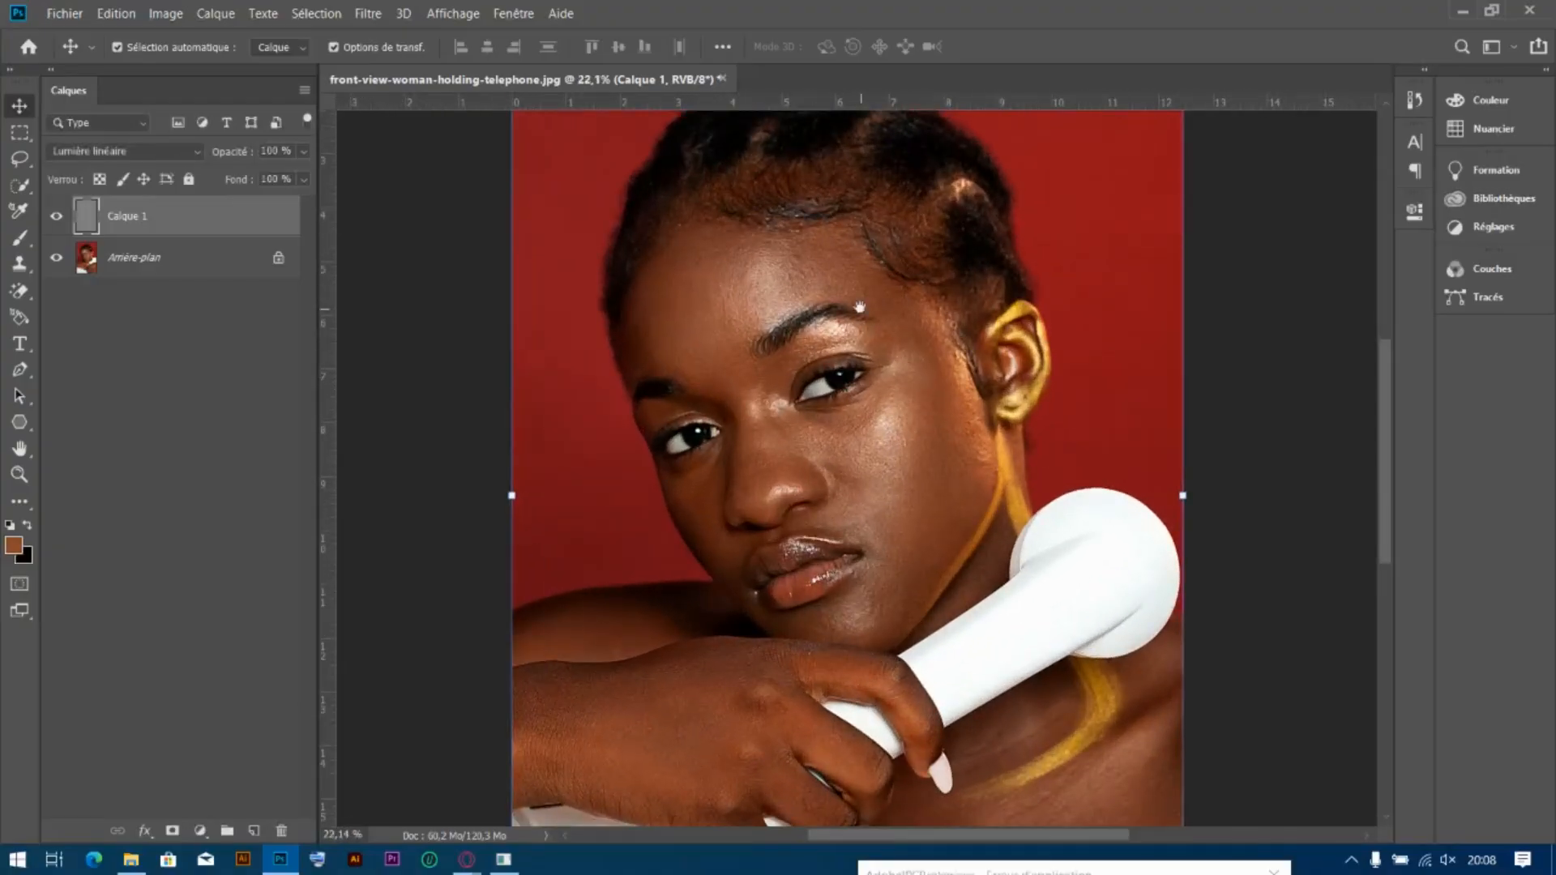
{"action": "scroll", "coordinate": [851, 381], "scroll_direction": "up", "scroll_amount": 2}
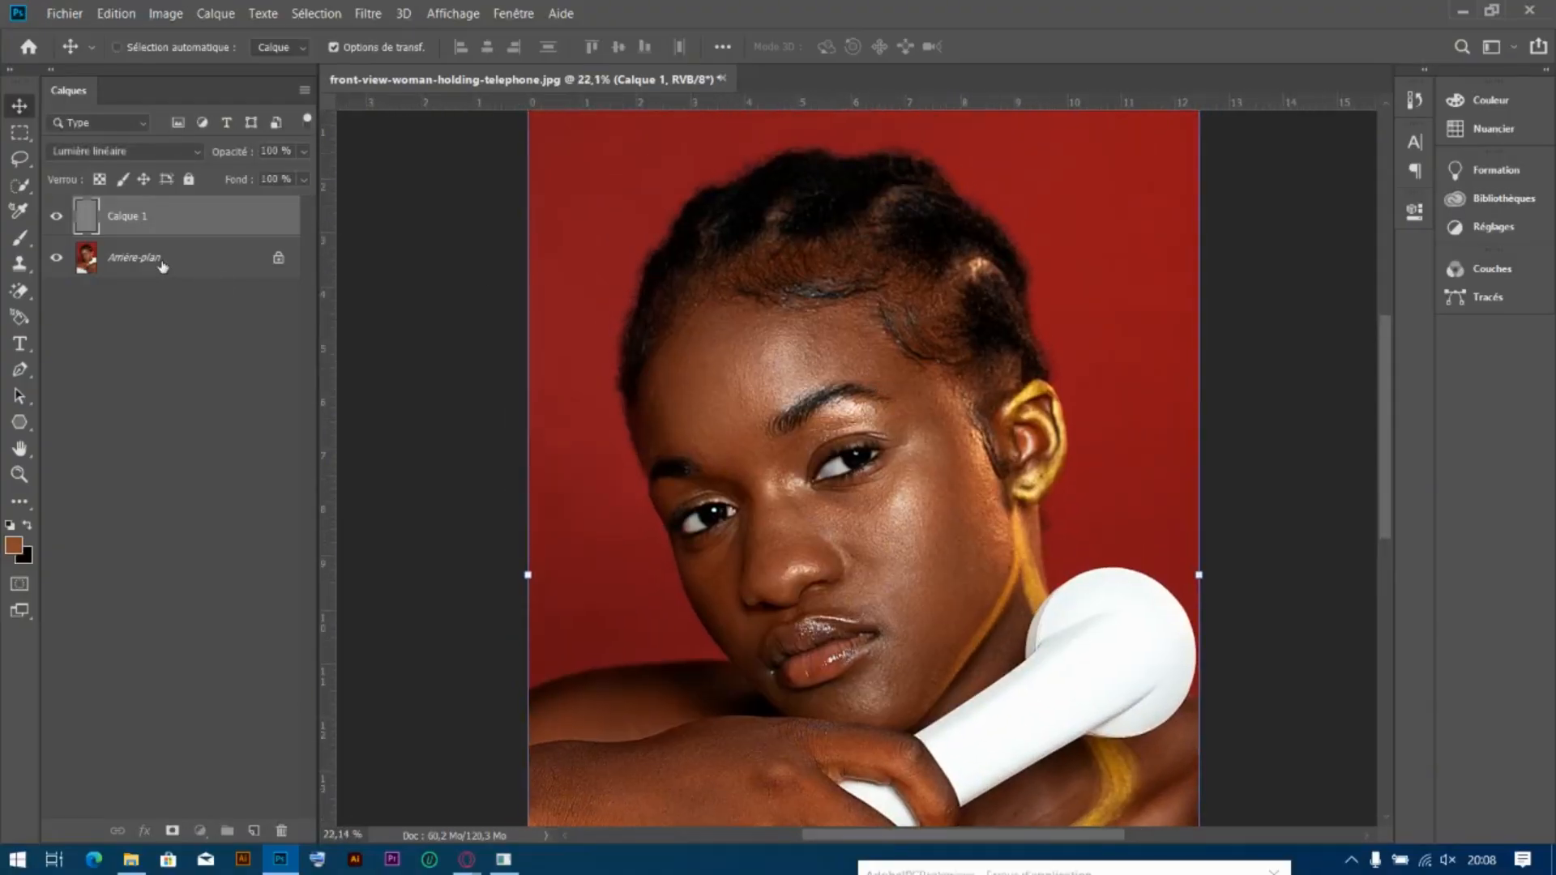
{"action": "left_click", "coordinate": [162, 265], "text": "shift"}
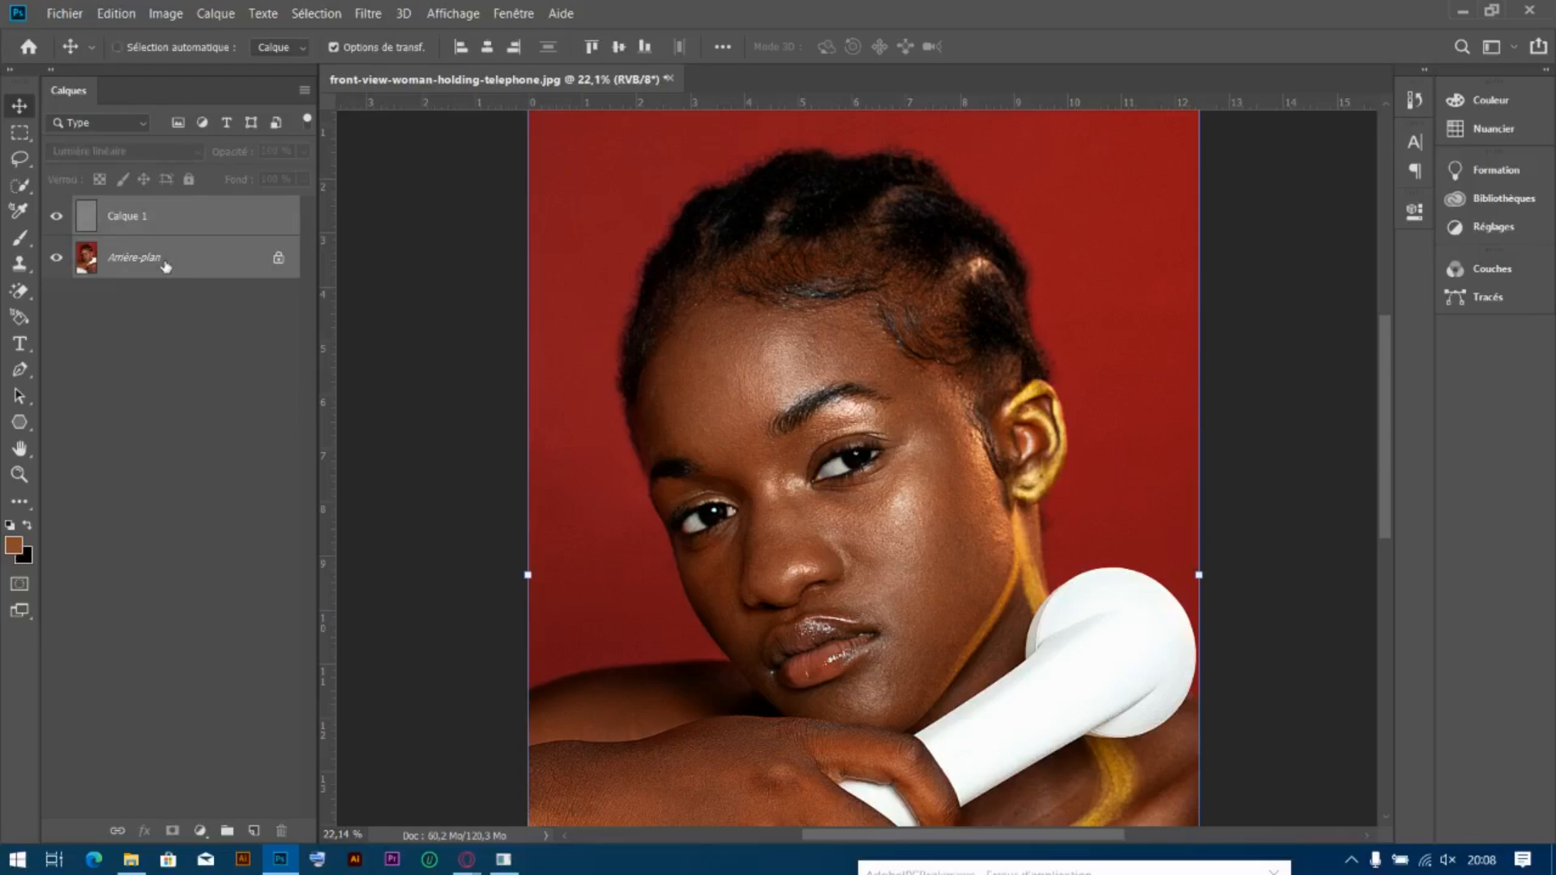
{"action": "key", "text": "ctrl+e"}
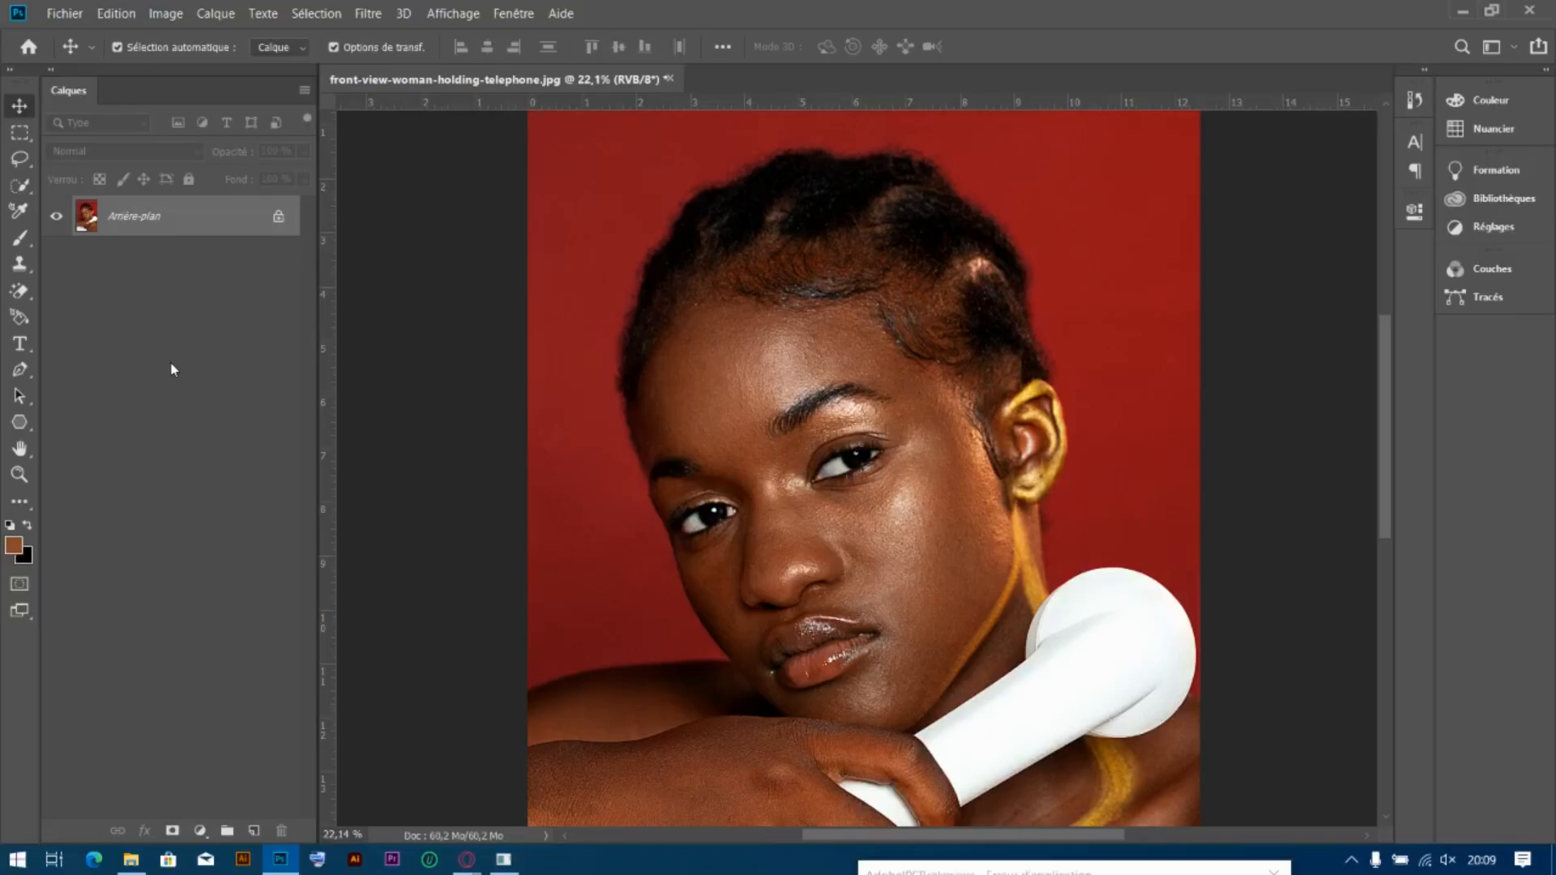
Duplicate the merged Arrière-plan layer twice and rename the top copy "teture"
{"action": "key", "text": "ctrl+j"}
{"action": "key", "text": "ctrl+j"}
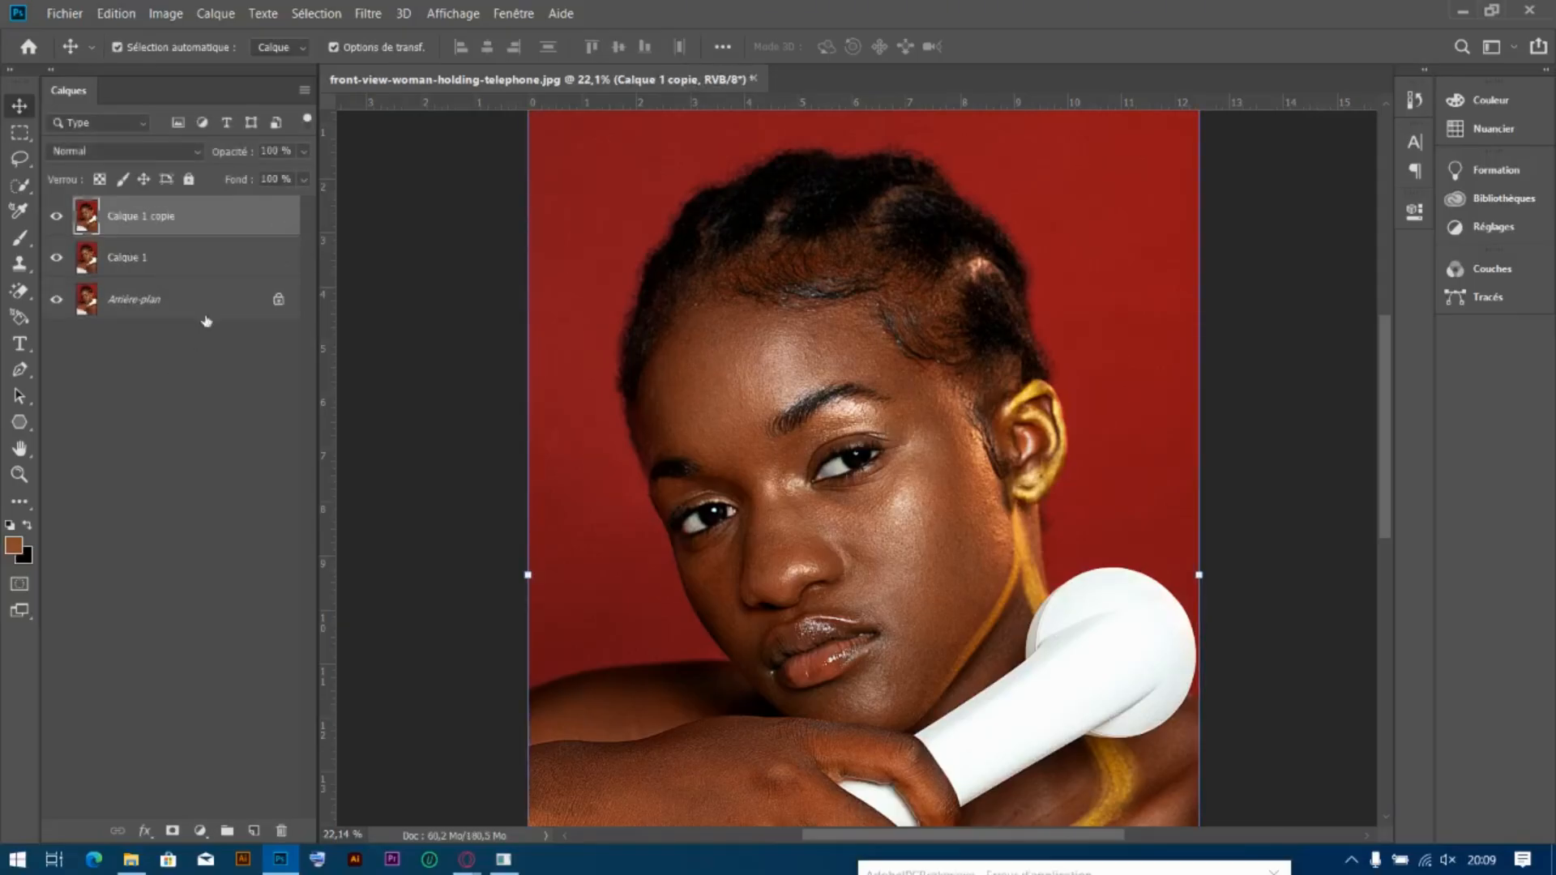
{"action": "double_click", "coordinate": [135, 217]}
{"action": "type", "text": "tete"}
{"action": "key", "text": "BackSpace"}
{"action": "type", "text": "ure"}
{"action": "key", "text": "Return"}
Rename Calque 1 as "flou" and hide the teture layer above it
{"action": "double_click", "coordinate": [129, 259]}
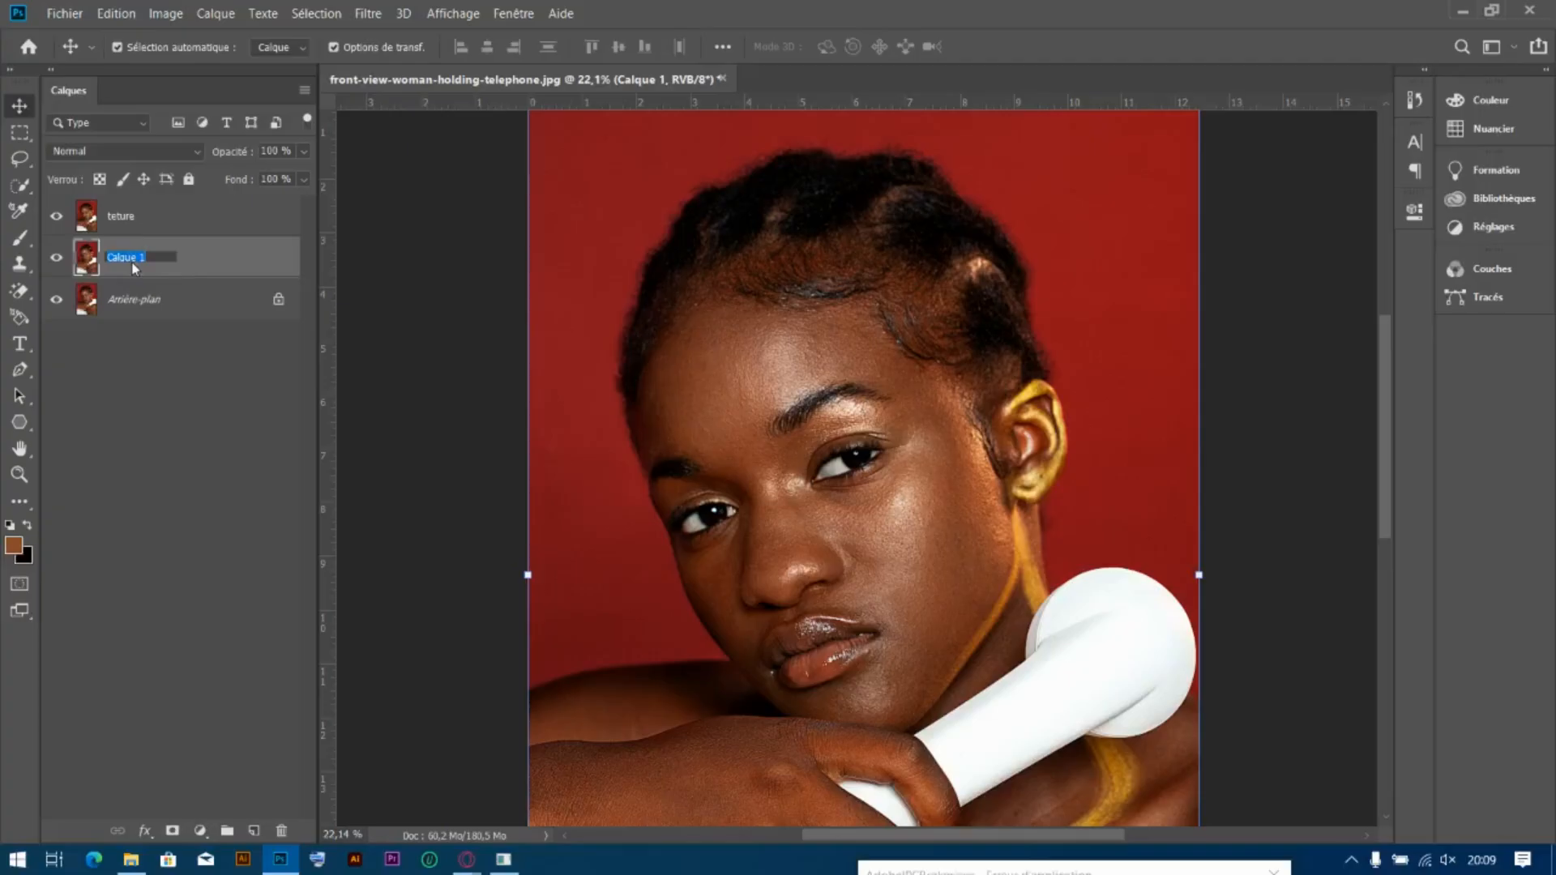
{"action": "type", "text": "flou"}
{"action": "key", "text": "Return"}
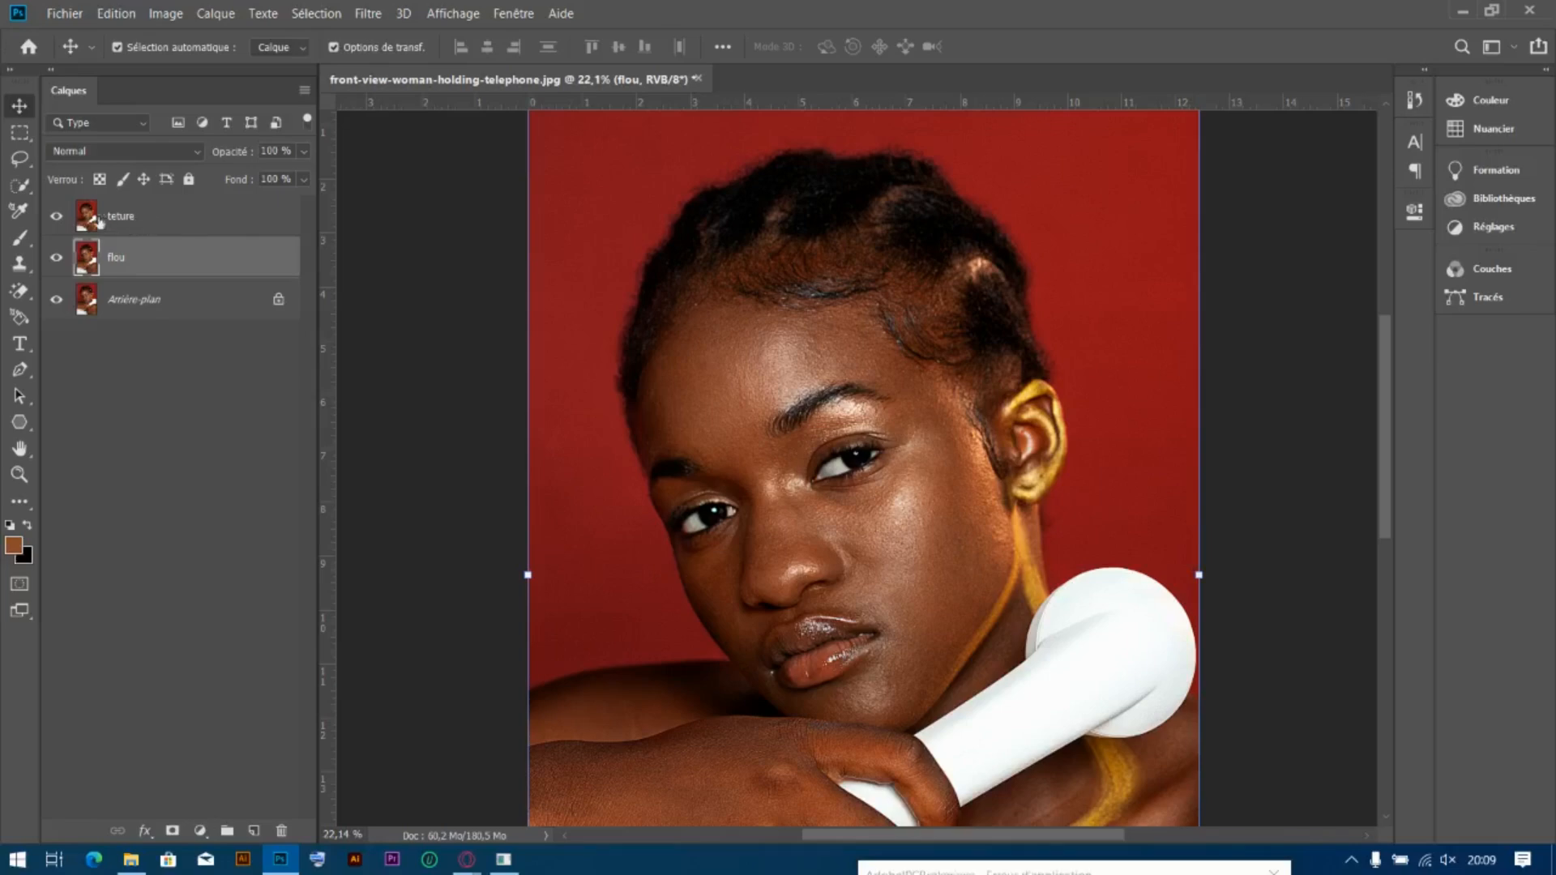
{"action": "left_click", "coordinate": [56, 217]}
Start a Flou gaussien (Gaussian Blur) on the flou layer with a radius of 0,1 pixels and preview the face at 33%
{"action": "scroll", "coordinate": [930, 446], "scroll_direction": "up", "scroll_amount": 2}
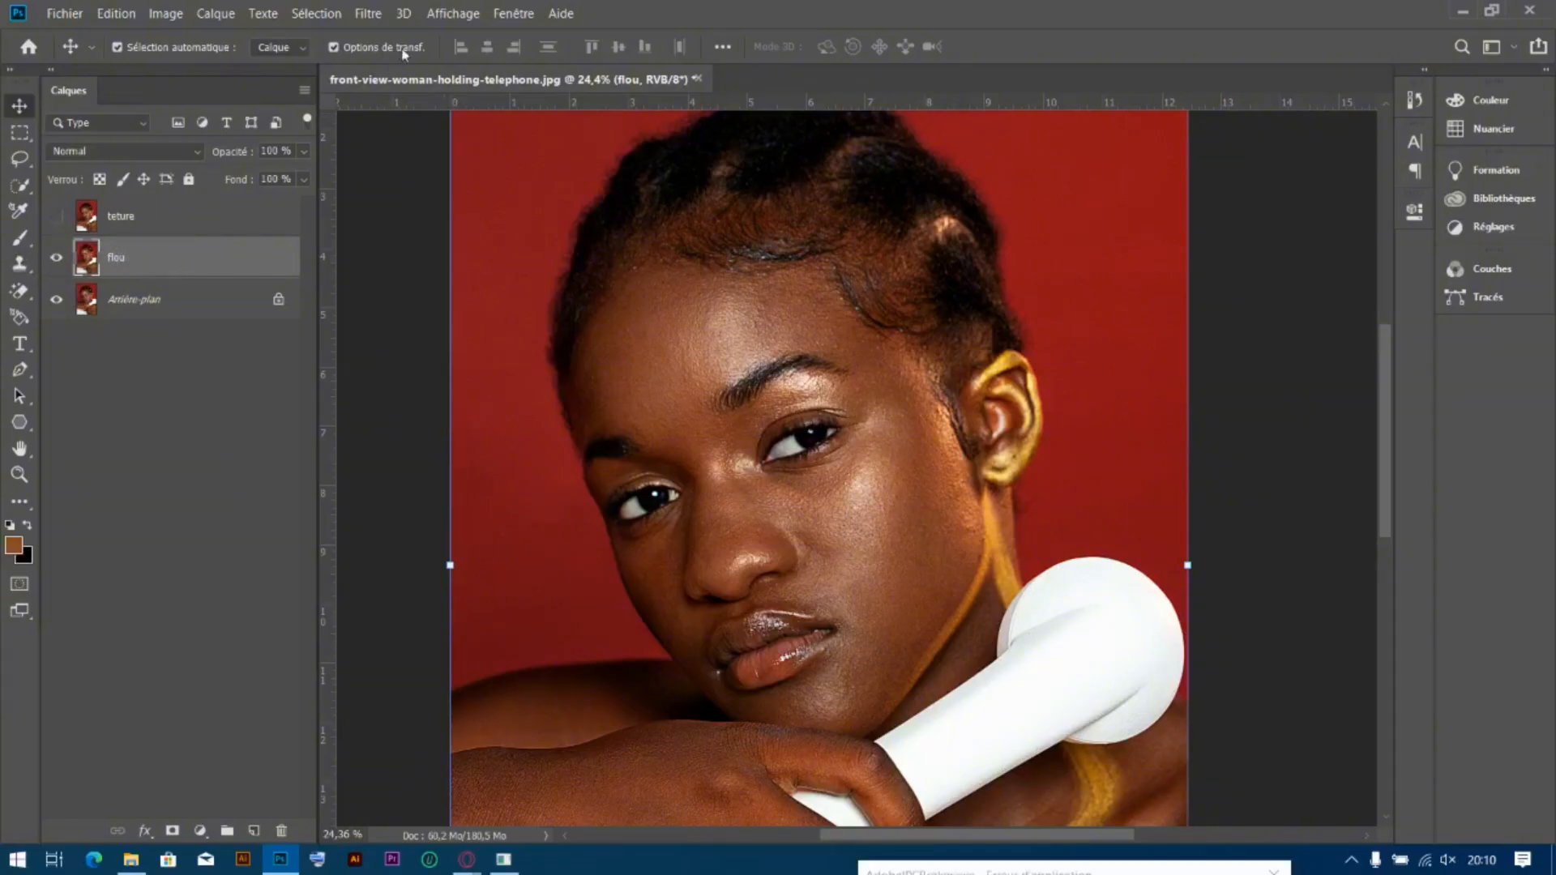
{"action": "left_click", "coordinate": [370, 14]}
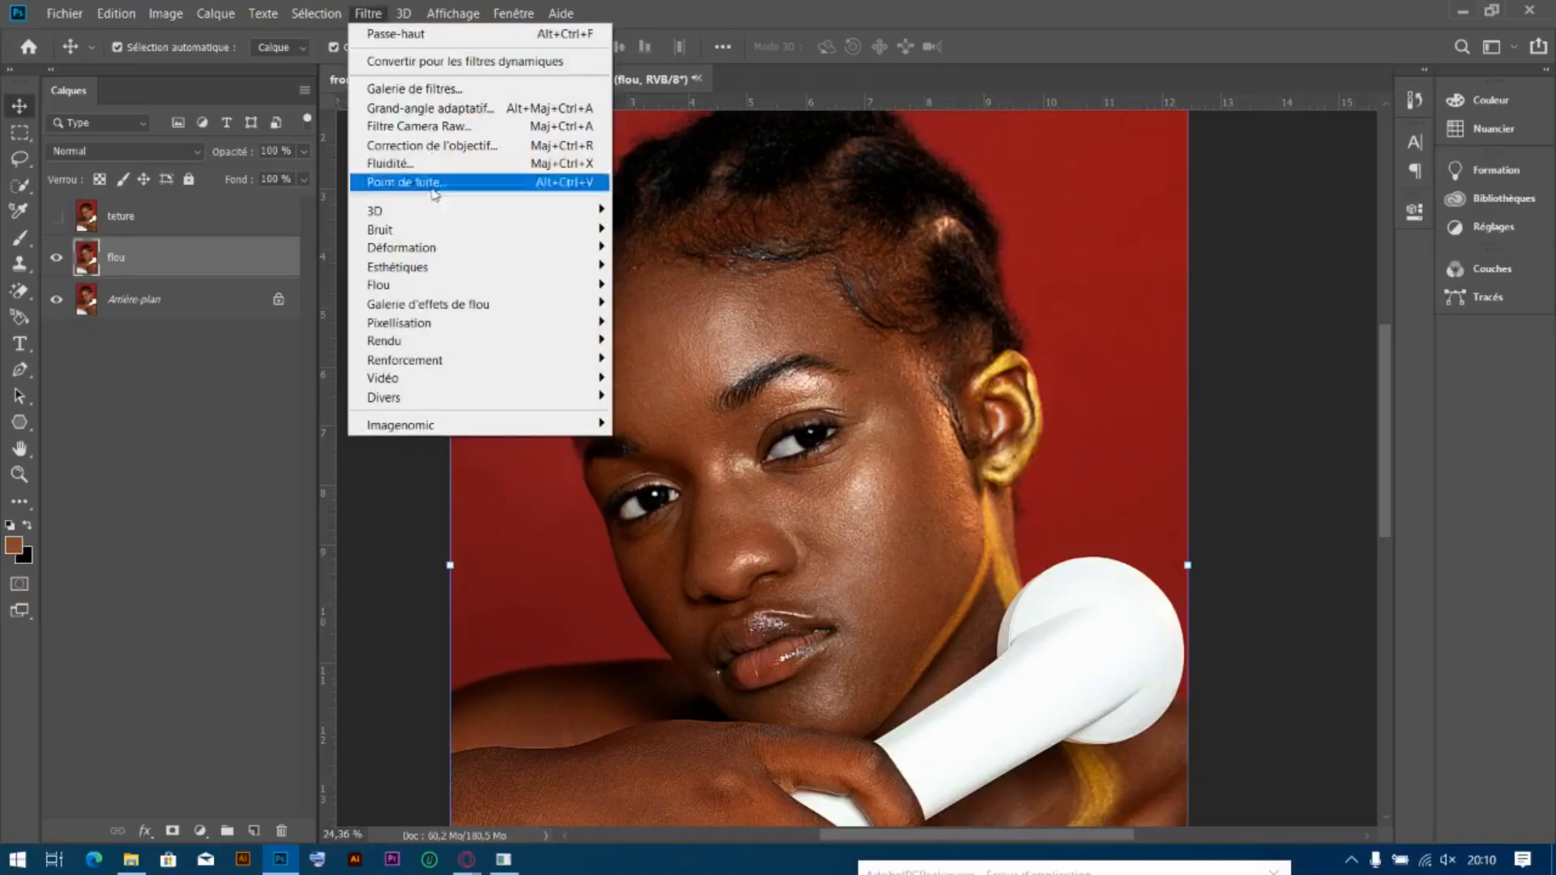
{"action": "mouse_move", "coordinate": [416, 290]}
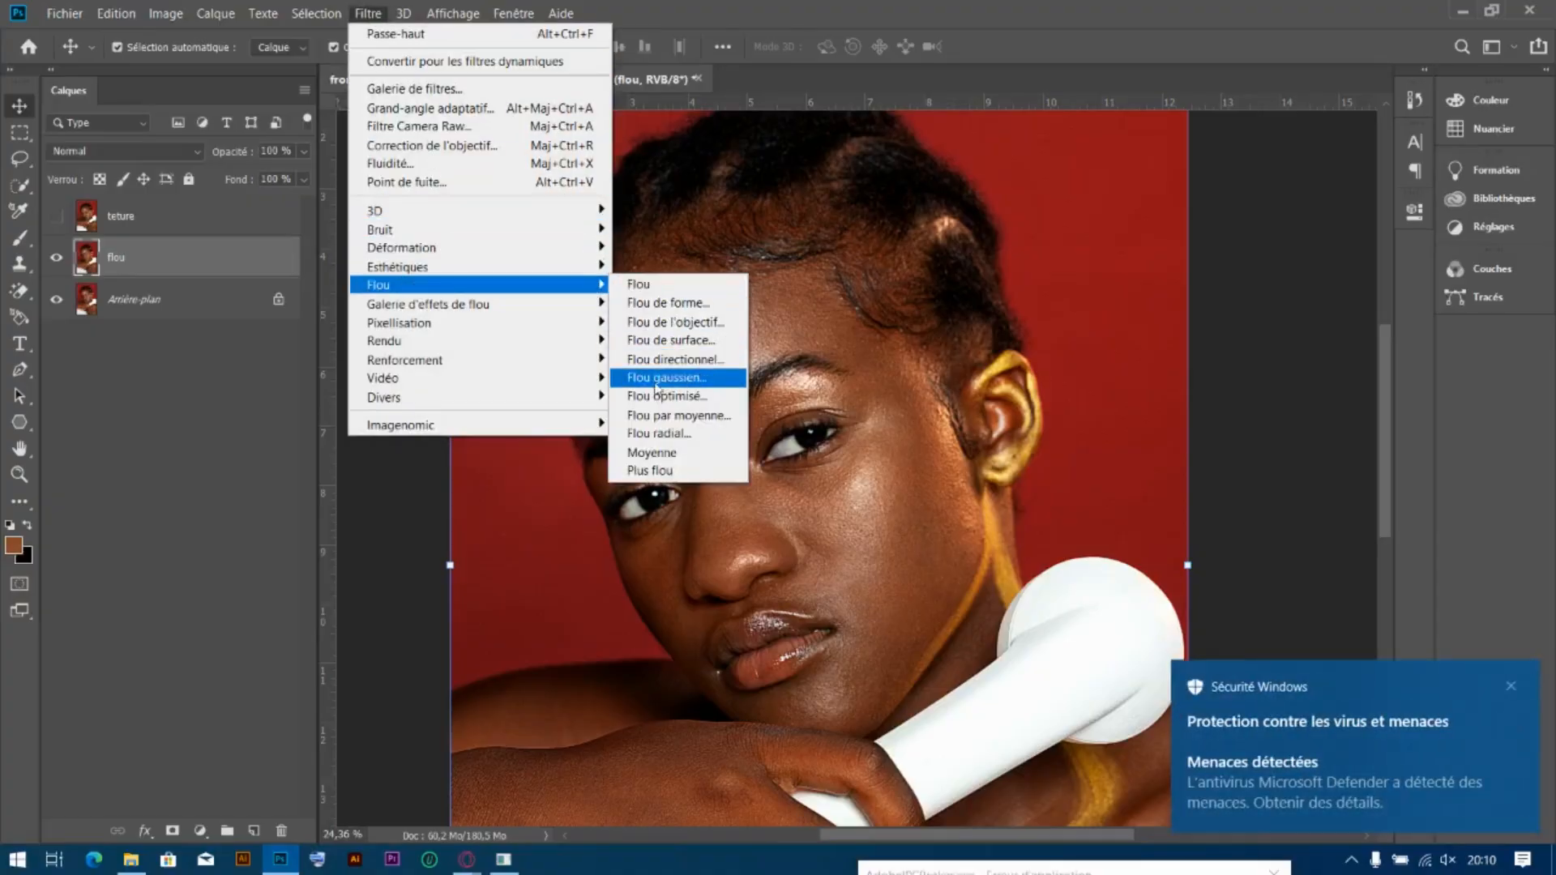
{"action": "left_click", "coordinate": [680, 388]}
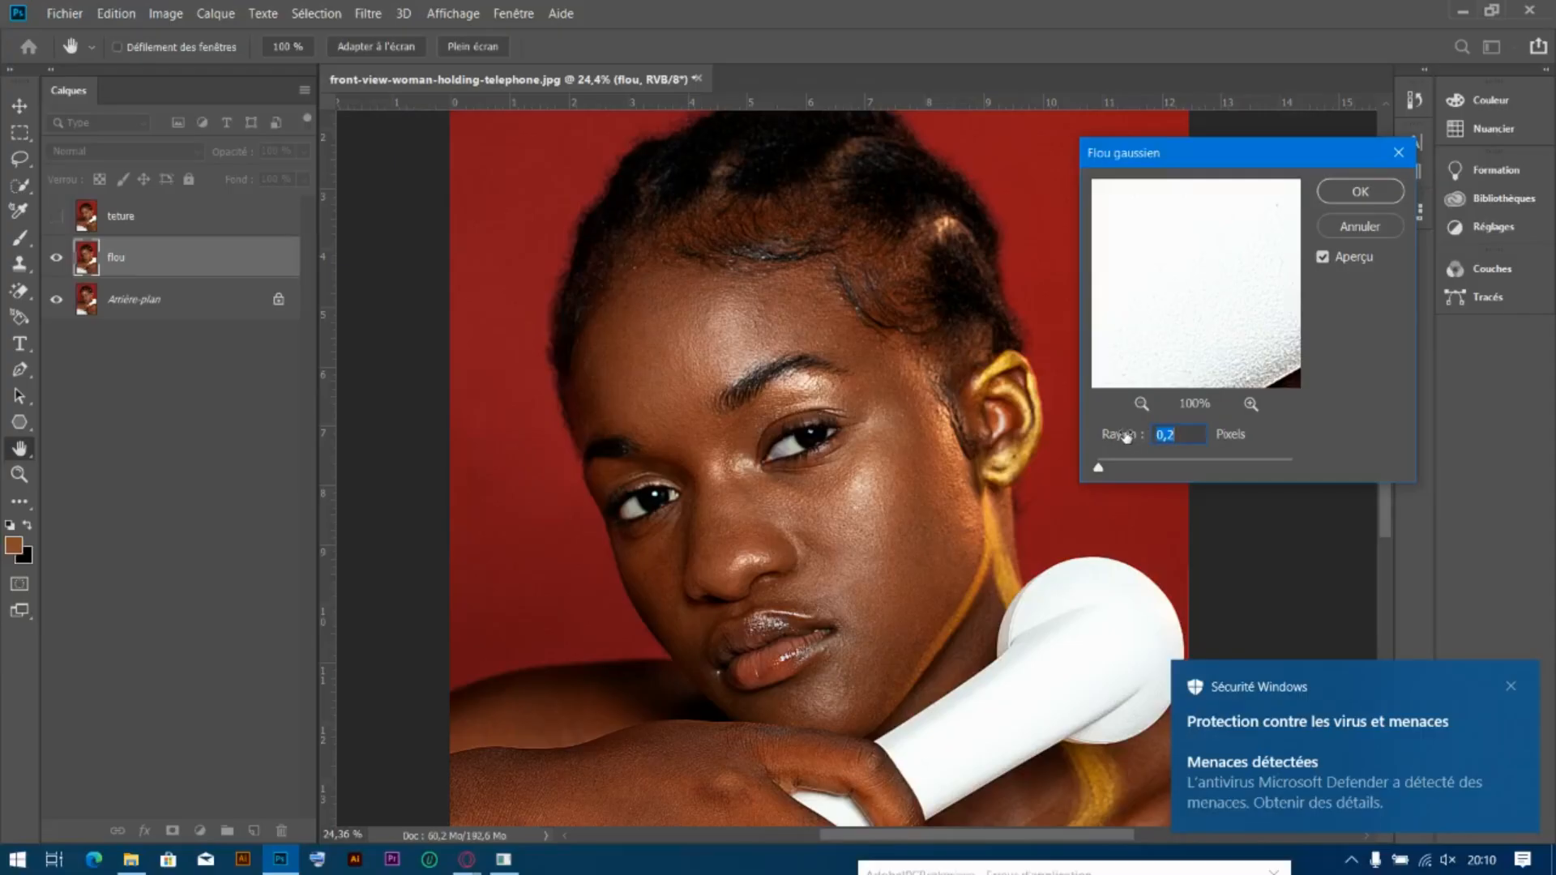
{"action": "left_click_drag", "start_coordinate": [1126, 436], "coordinate": [431, 433]}
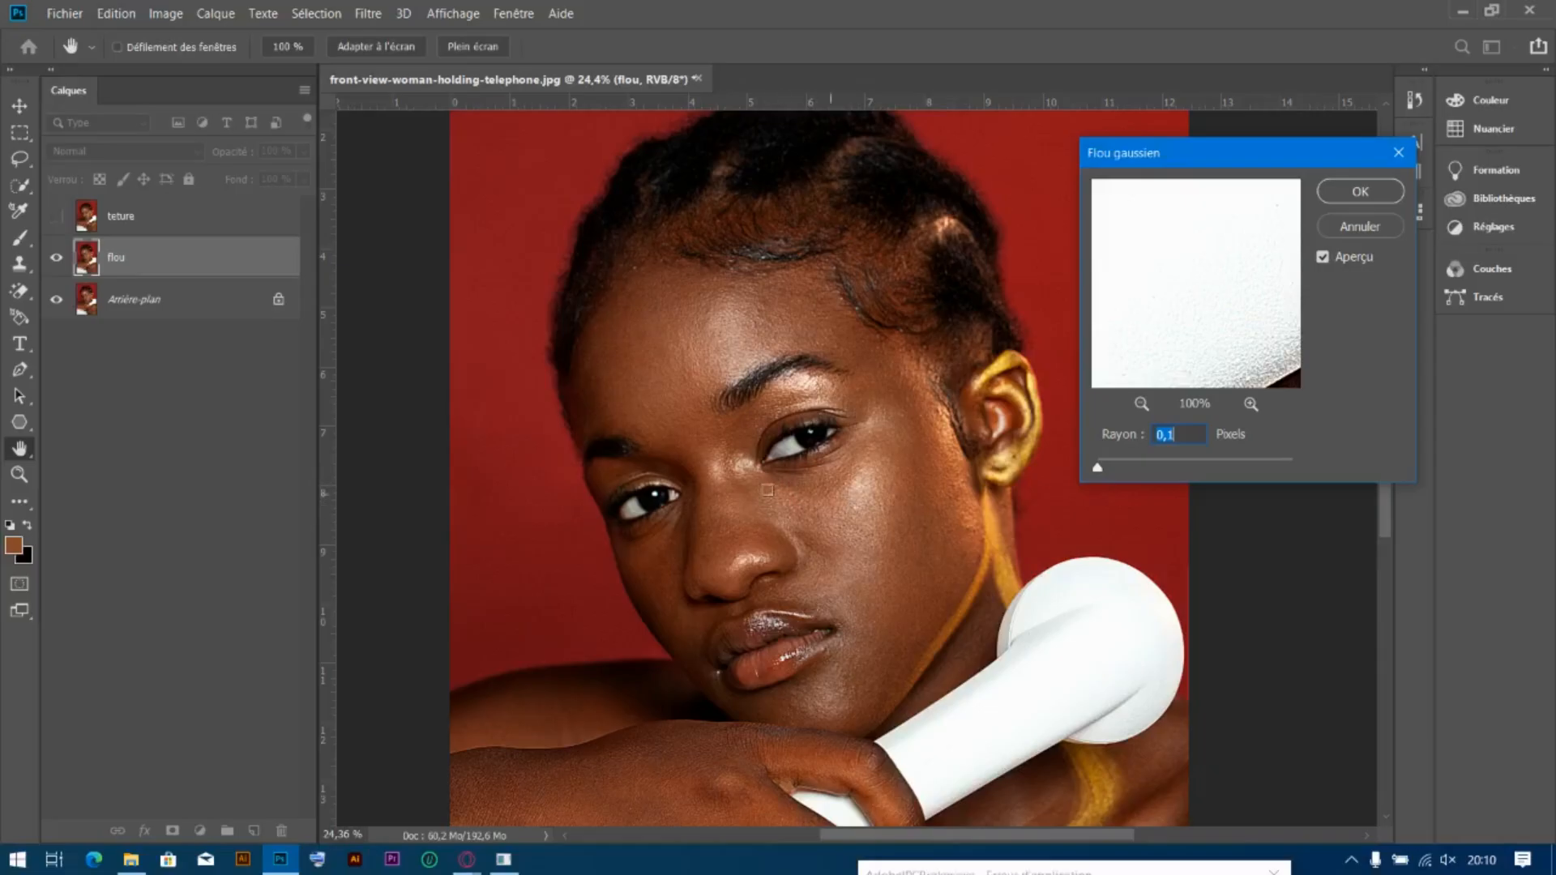
{"action": "left_click", "coordinate": [785, 503]}
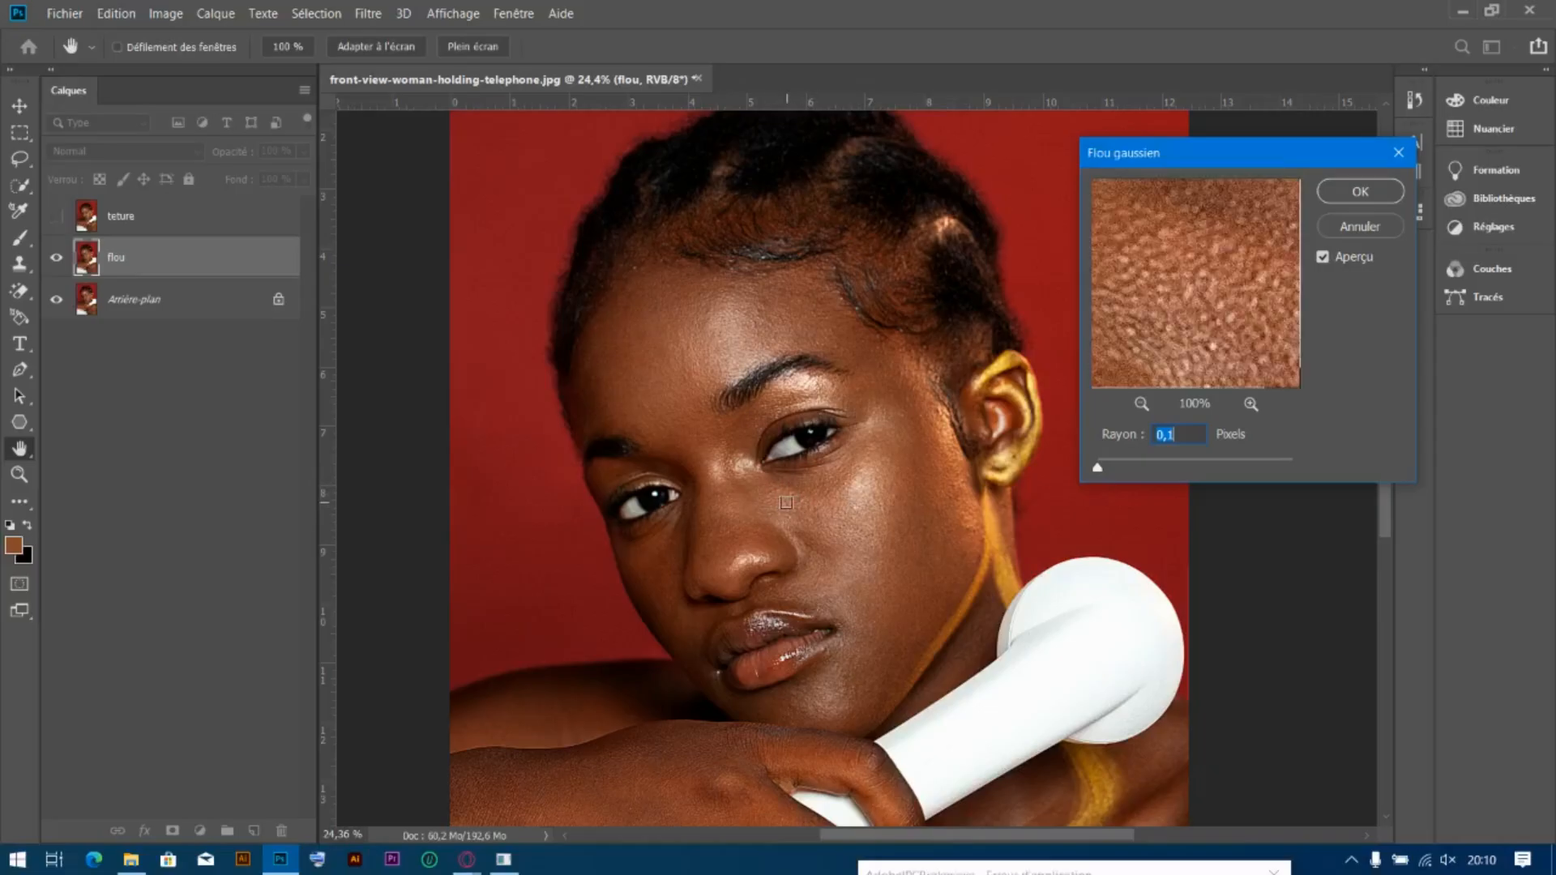
{"action": "left_click", "coordinate": [1141, 404]}
{"action": "left_click", "coordinate": [1141, 404]}
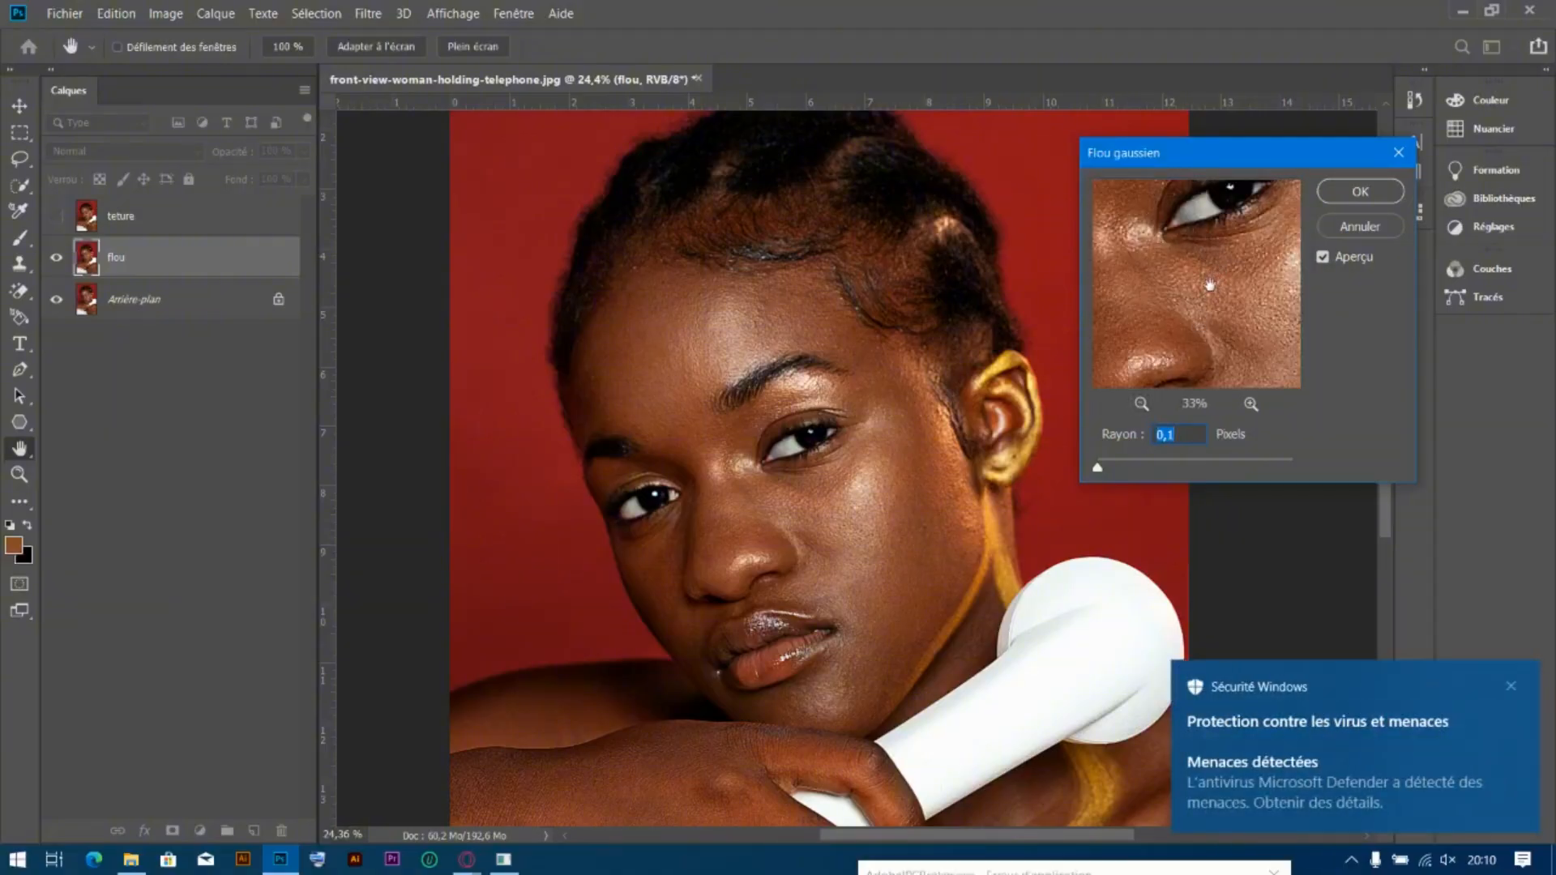
Switch to the Facebook live dashboard in Opera and try to dismiss the AdobeIPCBroker.exe error dialogs, moving the remaining one out of view
{"action": "key", "text": "alt+Tab"}
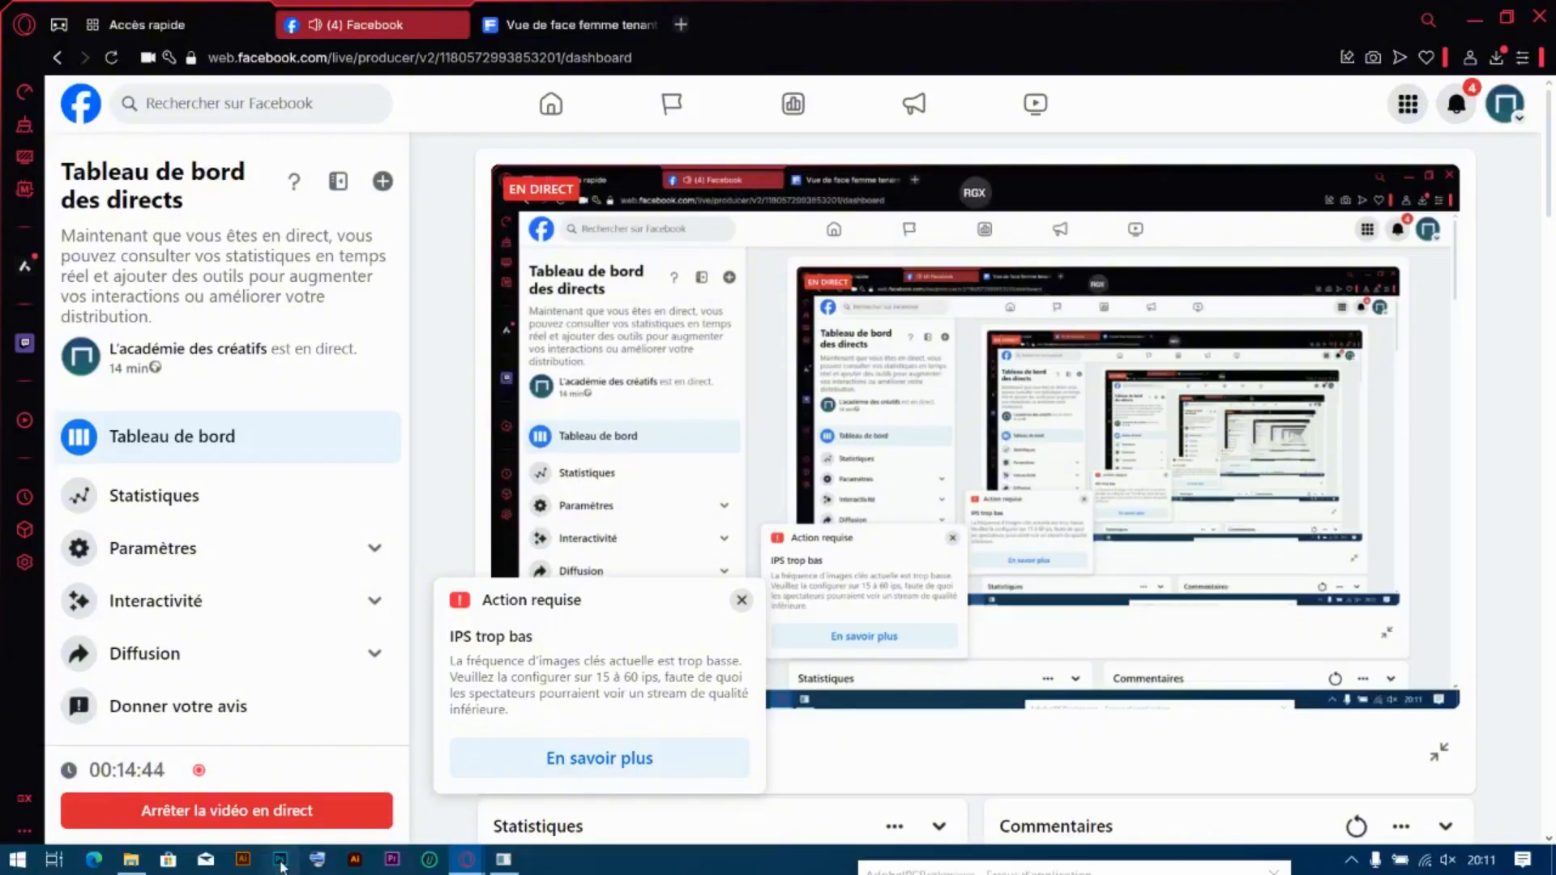
{"action": "left_click_drag", "start_coordinate": [1024, 873], "coordinate": [965, 750]}
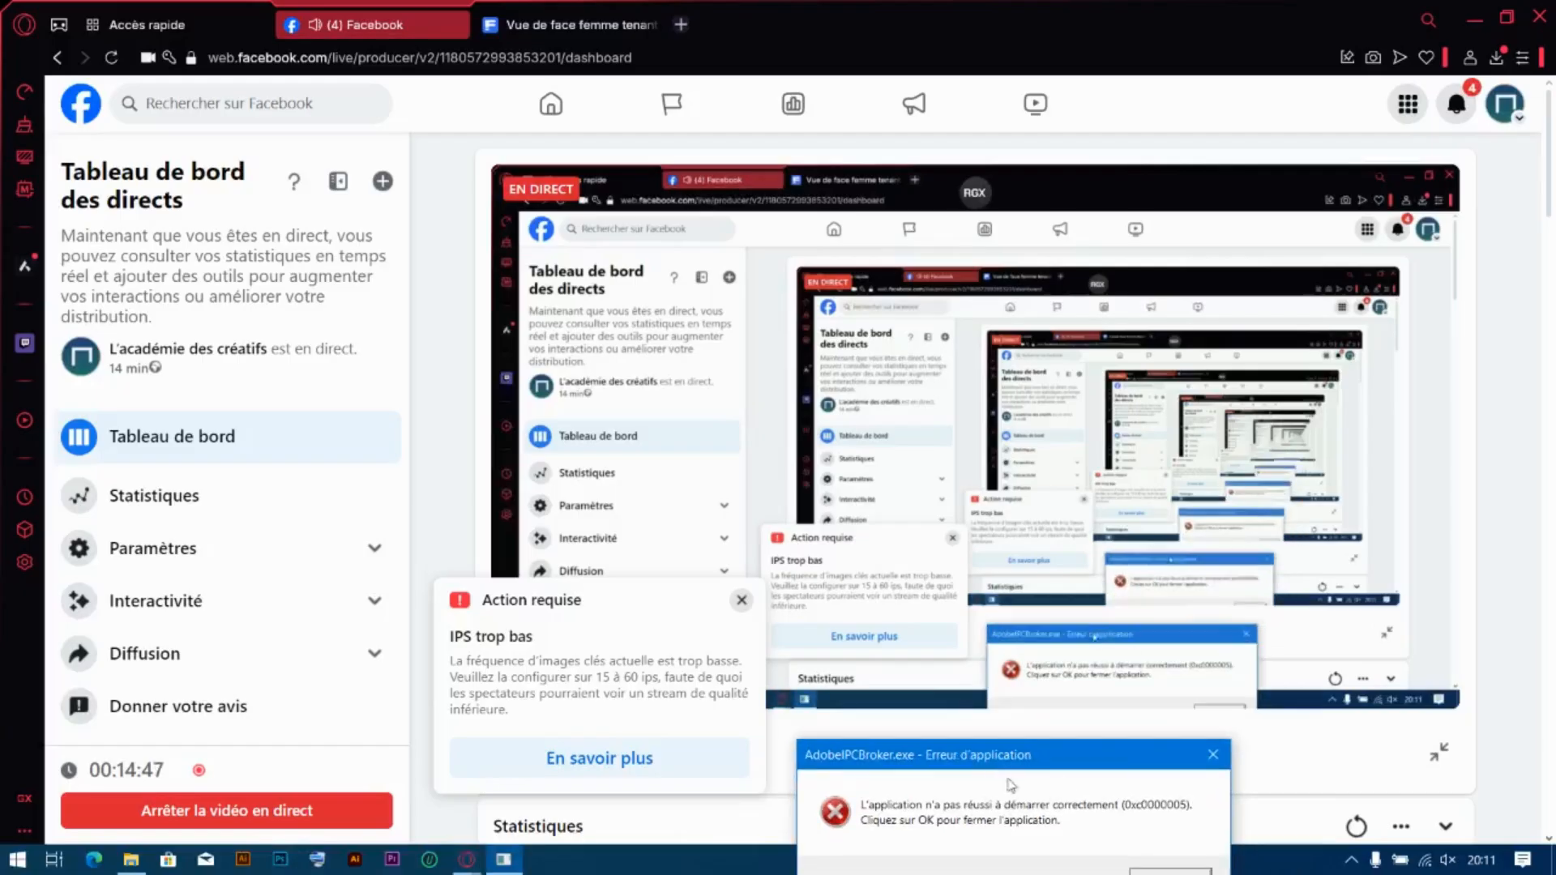
{"action": "left_click", "coordinate": [1213, 755]}
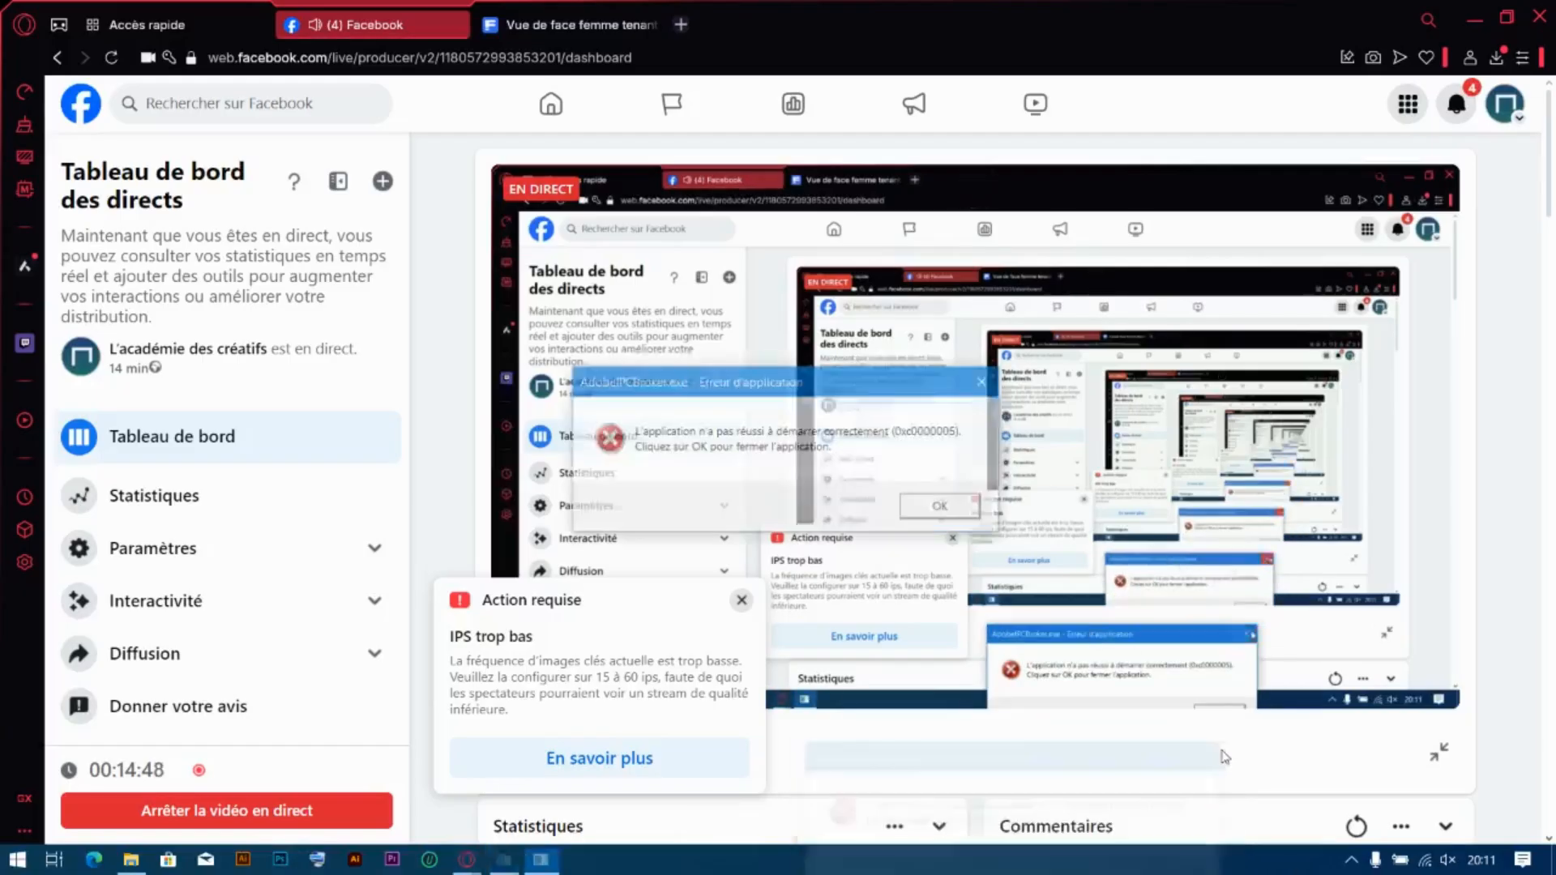
{"action": "left_click", "coordinate": [966, 507]}
{"action": "left_click", "coordinate": [967, 506]}
{"action": "left_click", "coordinate": [944, 509]}
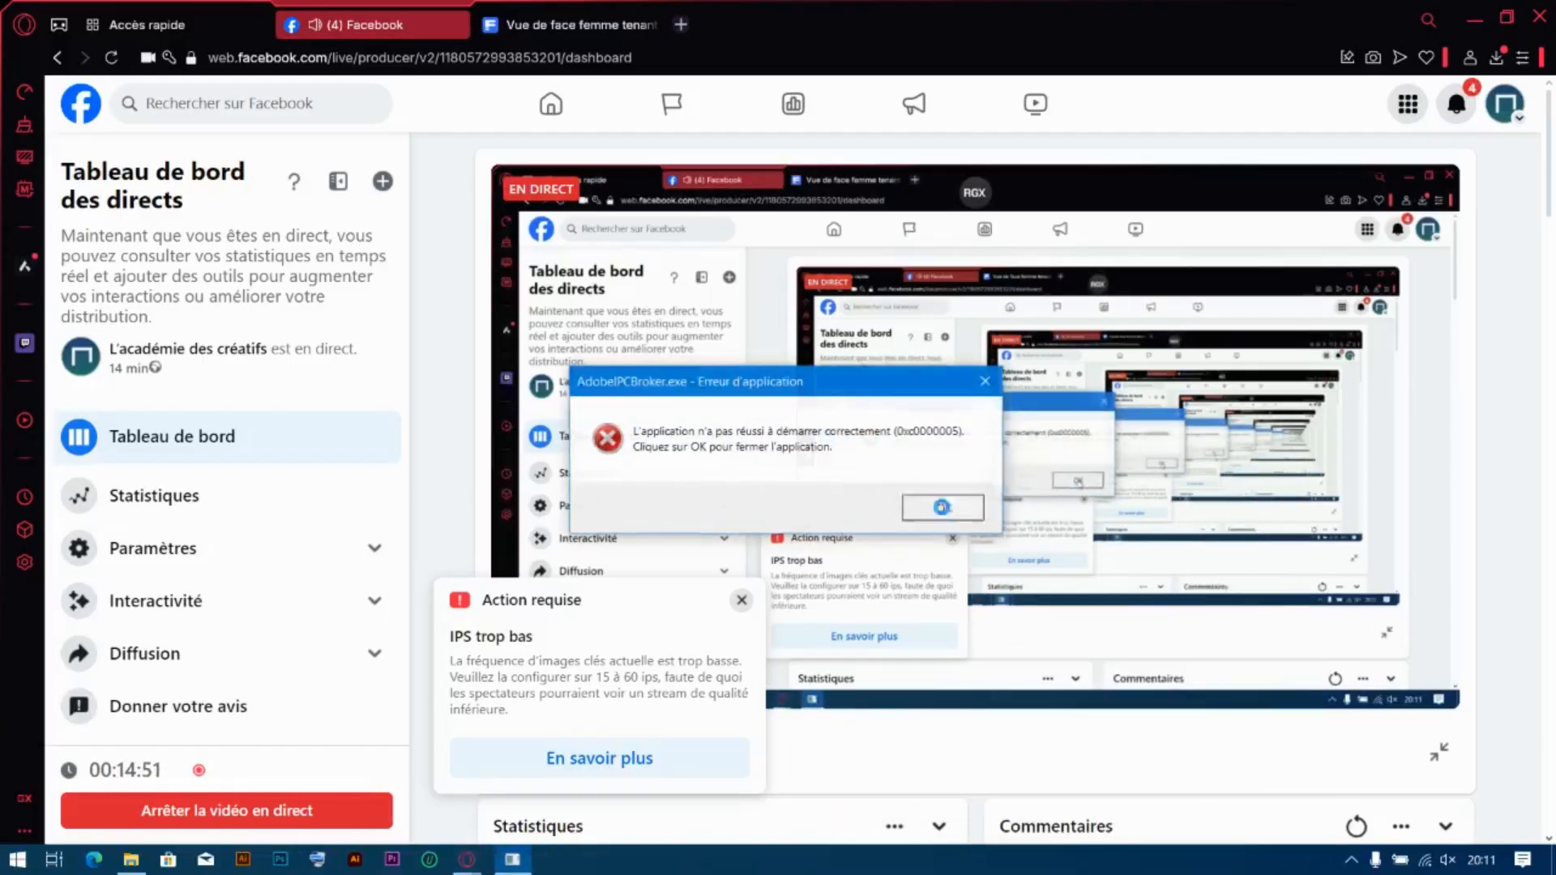
{"action": "left_click", "coordinate": [944, 509]}
{"action": "left_click_drag", "start_coordinate": [977, 742], "coordinate": [1005, 874]}
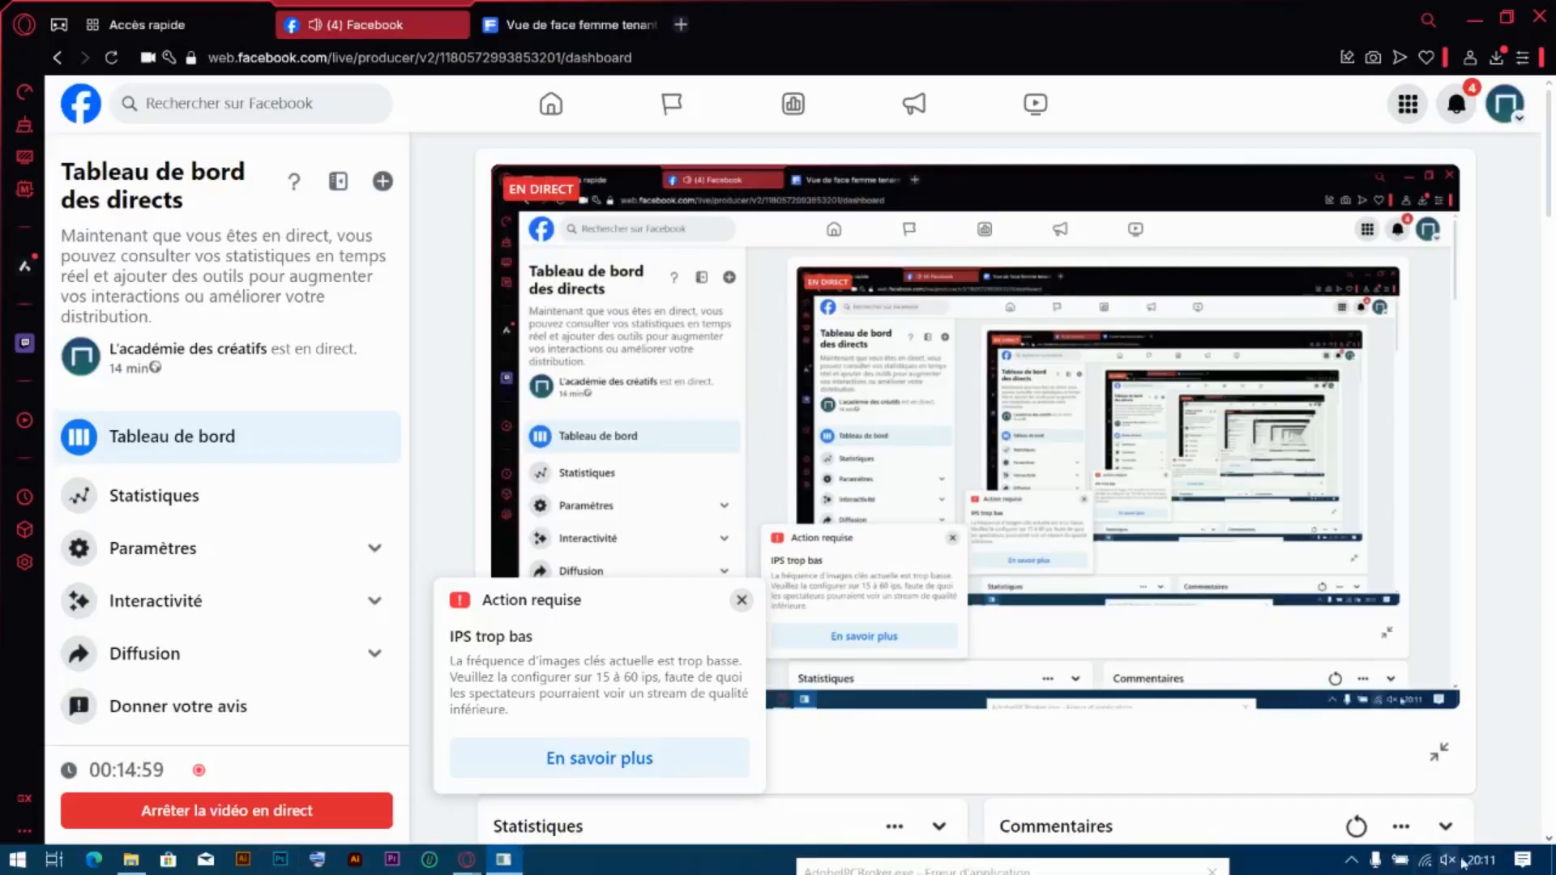
Open 360 Total Security, accept its reinstallation request and close the web page it opens
{"action": "left_click", "coordinate": [1350, 859]}
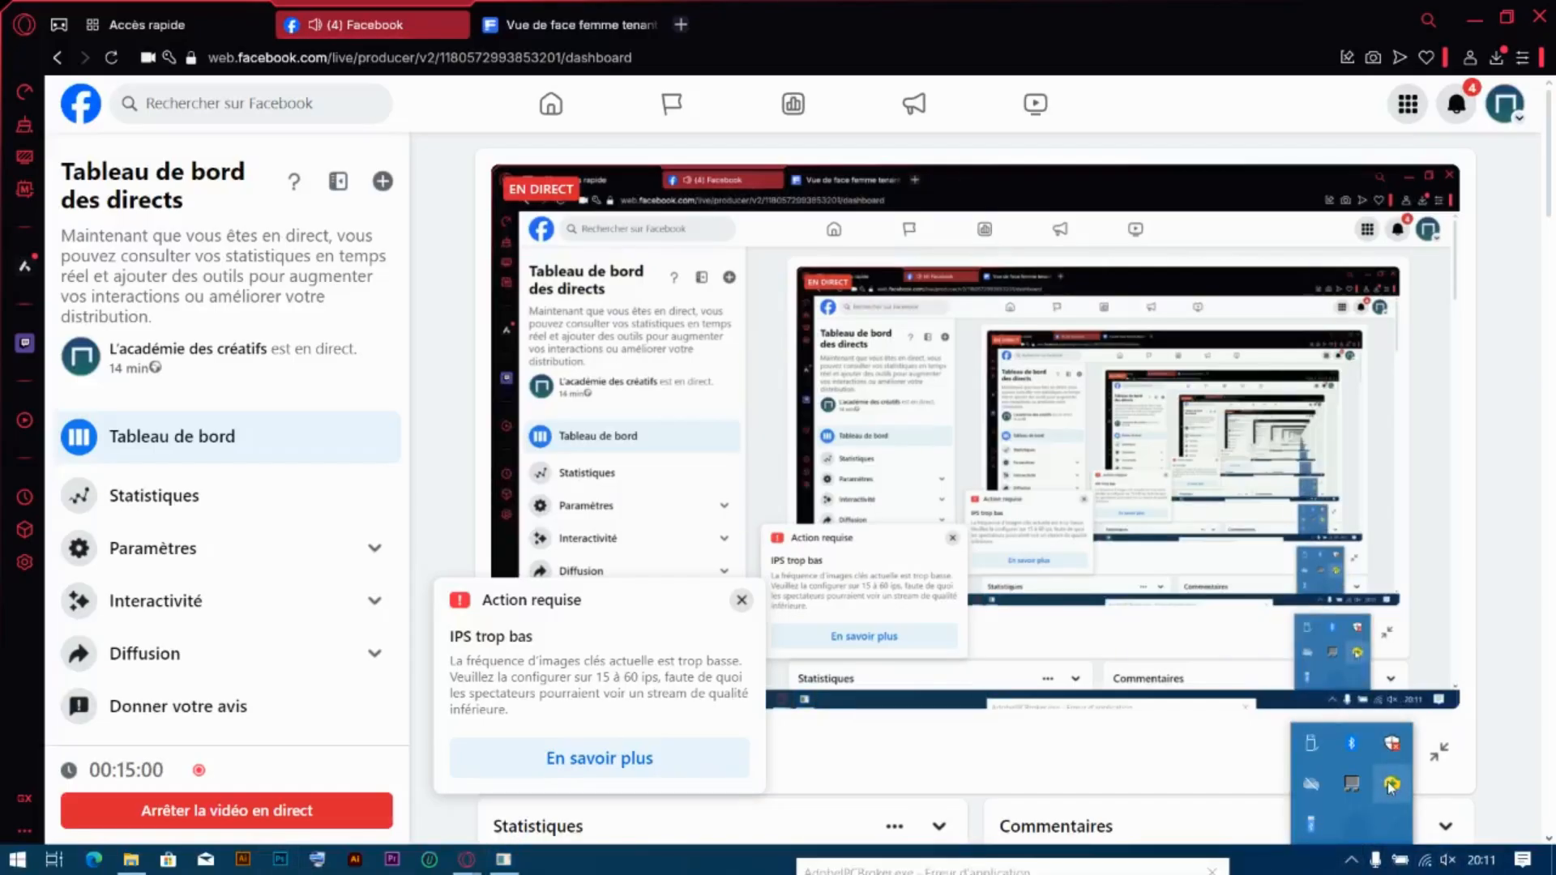
{"action": "left_click", "coordinate": [1392, 786]}
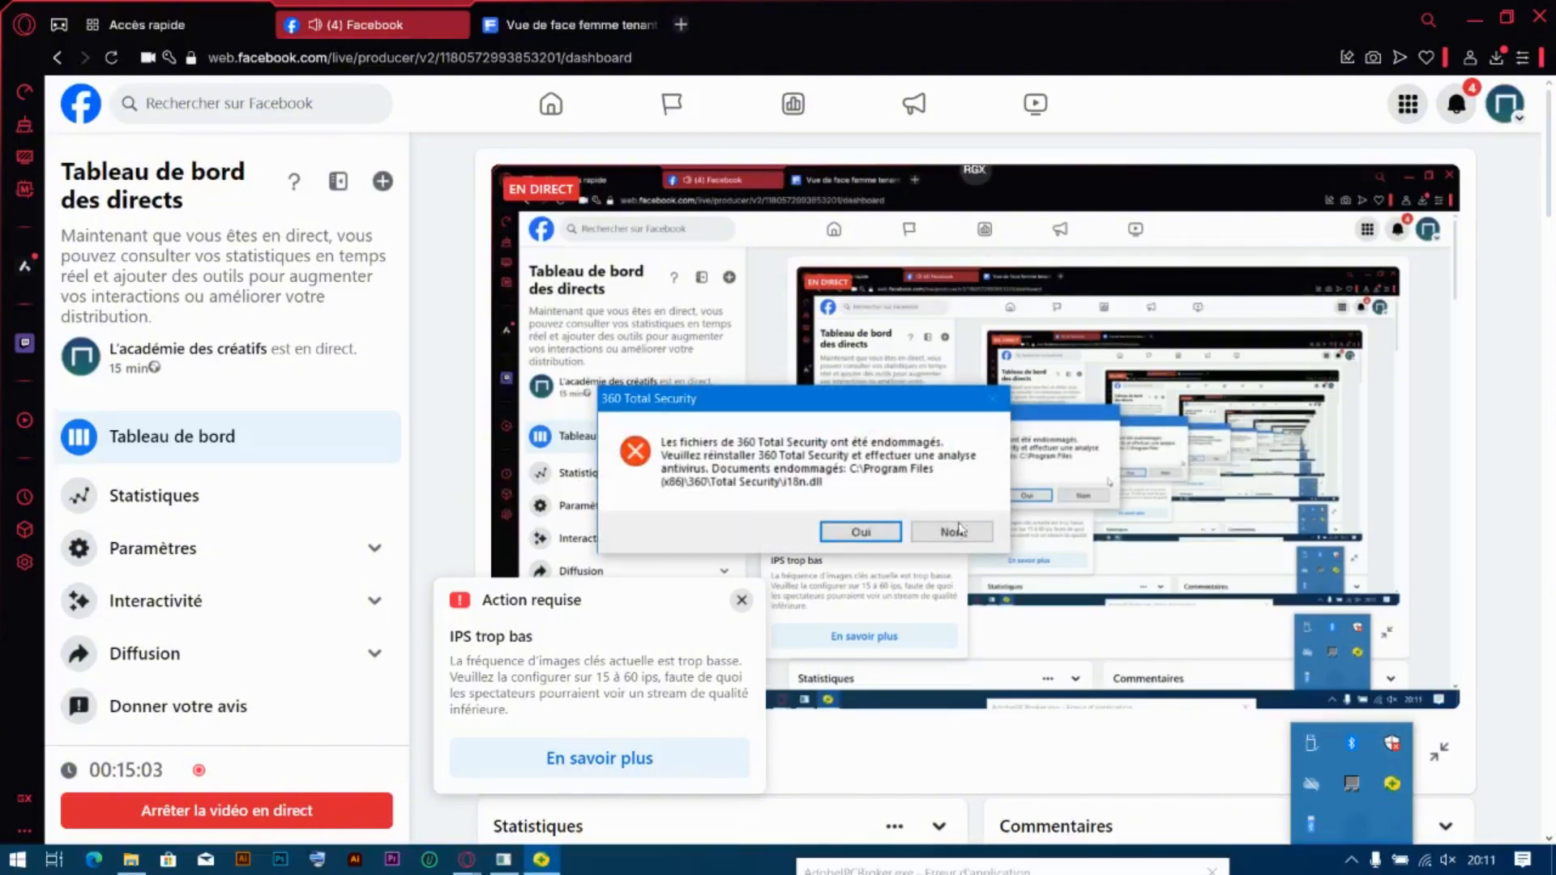
{"action": "left_click", "coordinate": [859, 533]}
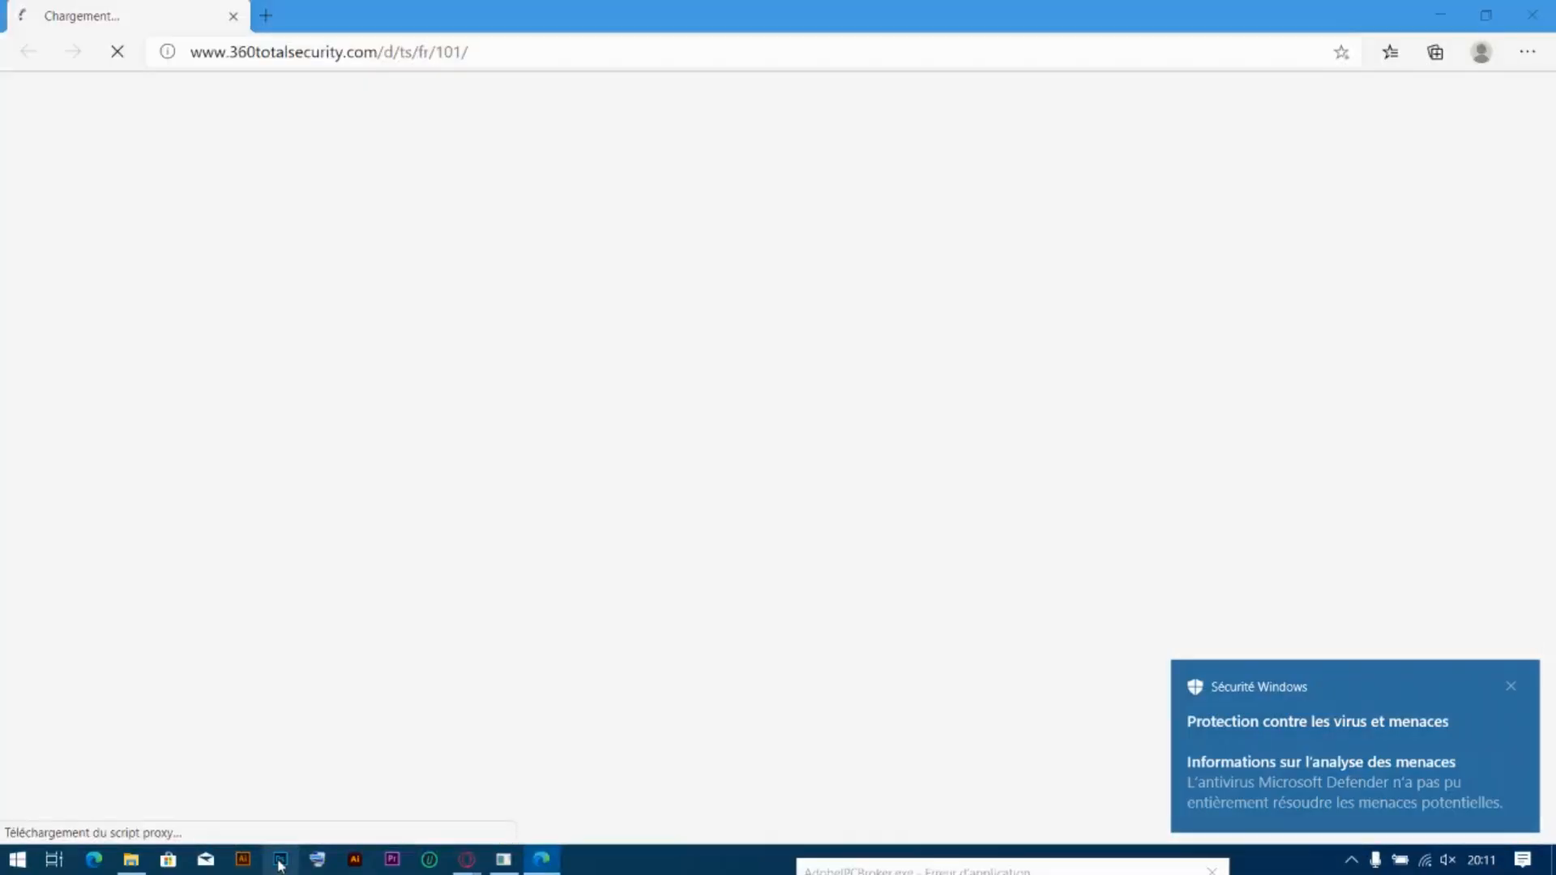
{"action": "left_click", "coordinate": [1523, 10]}
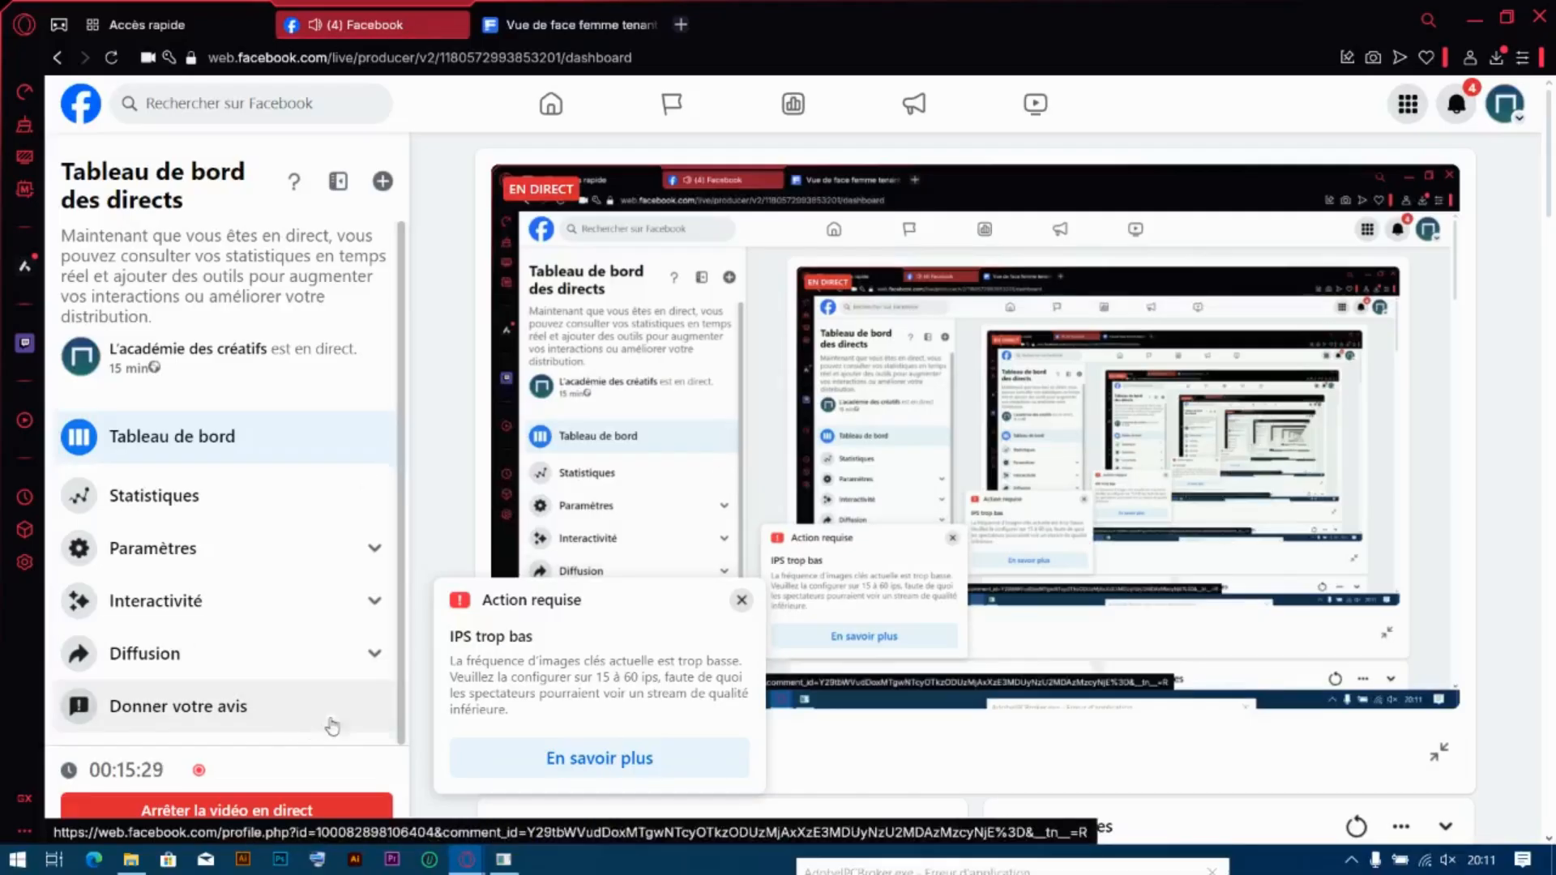
Try to relaunch Photoshop CC, dismissing each Windows access error dialog
{"action": "left_click", "coordinate": [279, 861]}
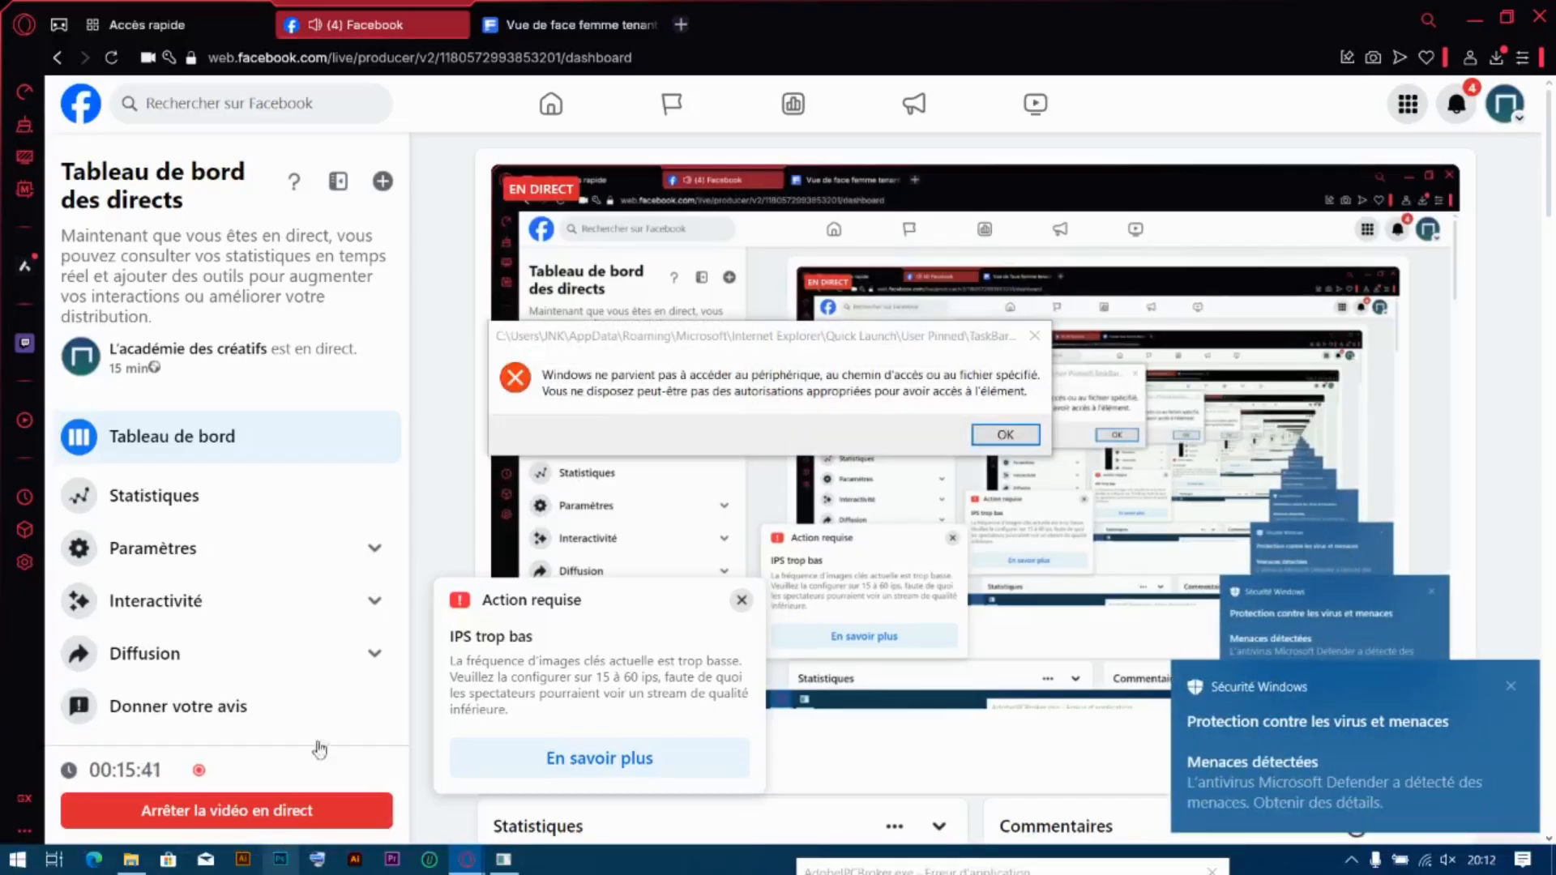
{"action": "left_click", "coordinate": [1024, 441]}
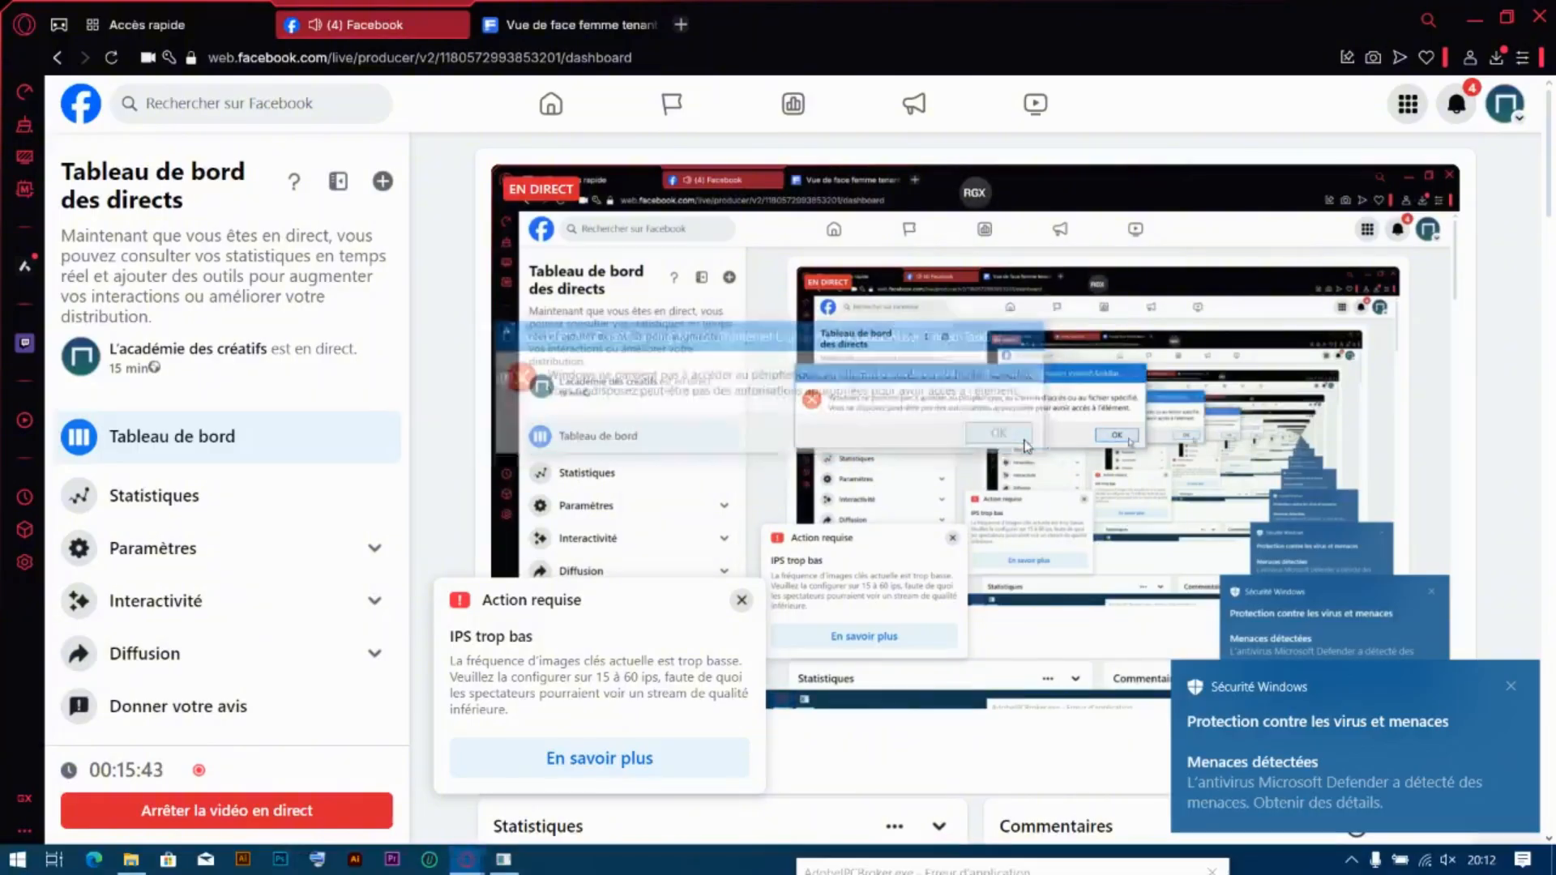
{"action": "left_click", "coordinate": [280, 860]}
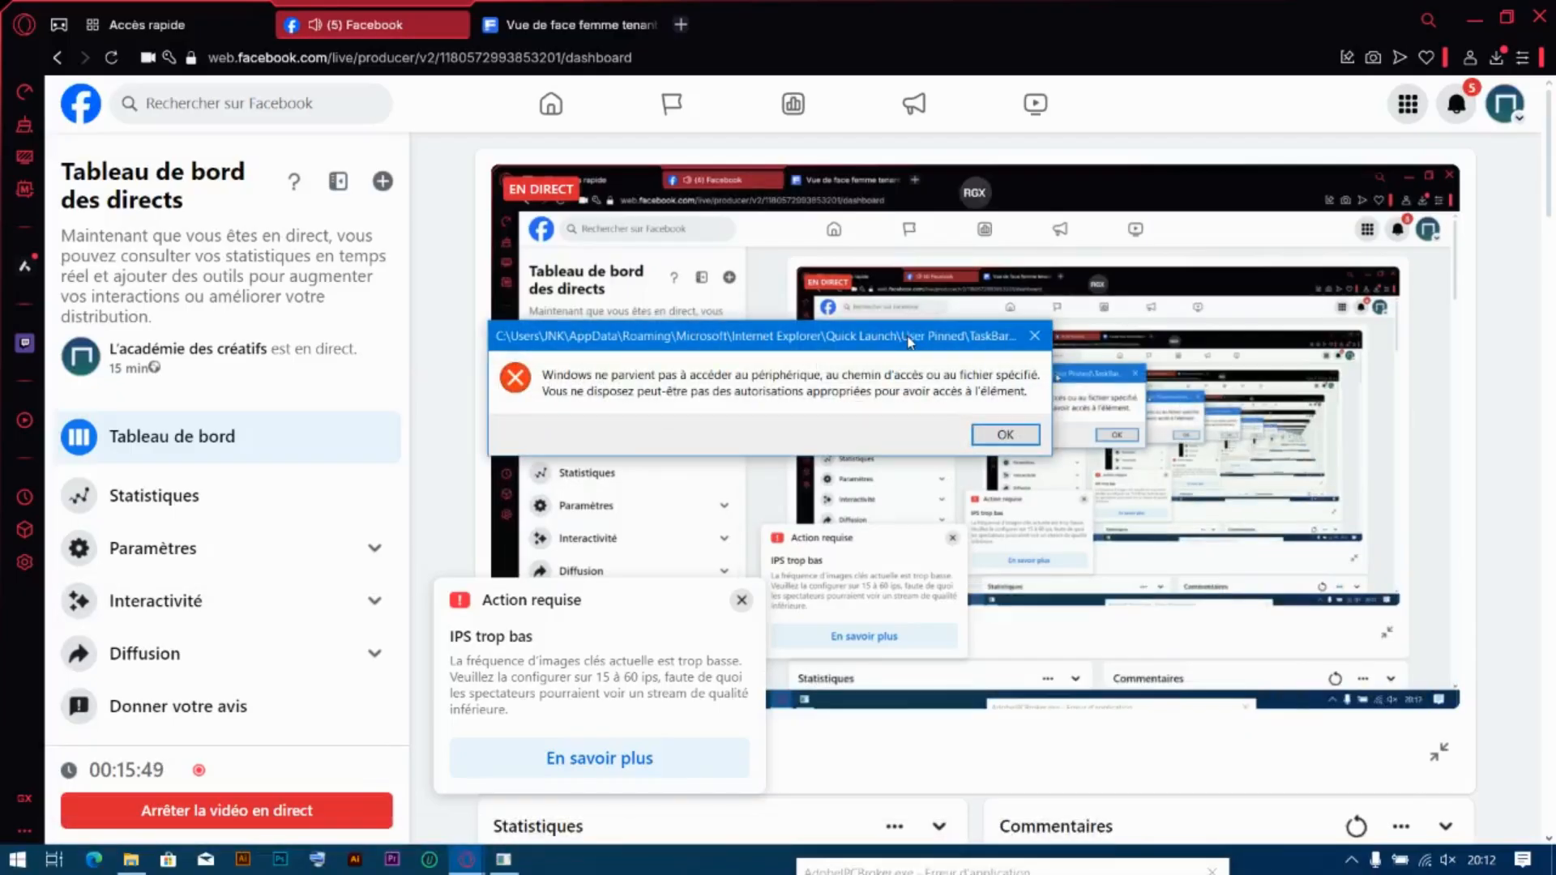
{"action": "left_click", "coordinate": [1005, 435]}
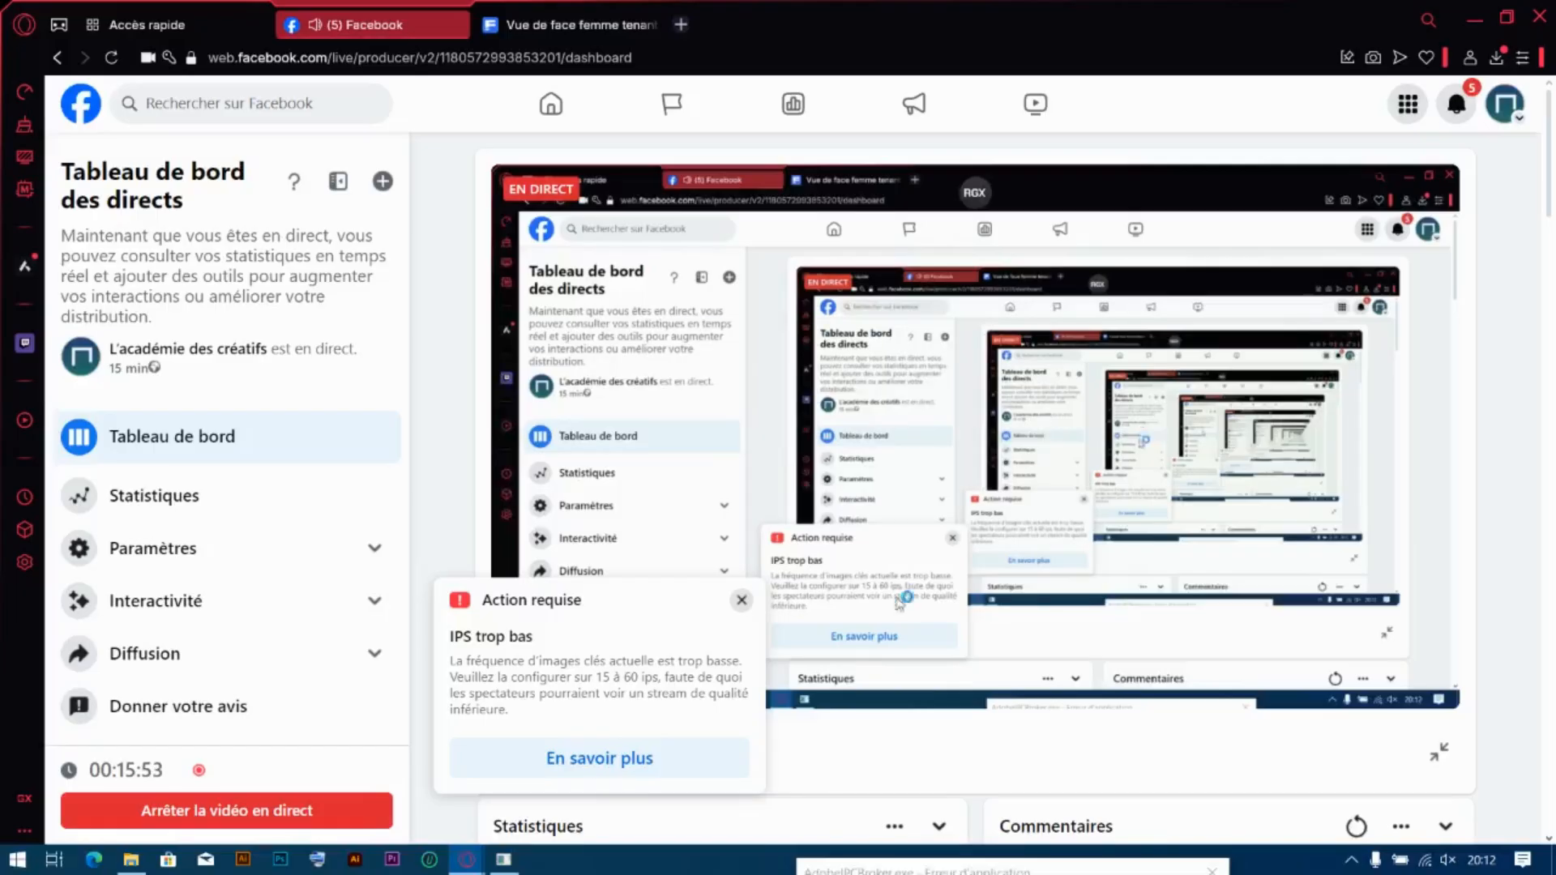
{"action": "left_click", "coordinate": [497, 864]}
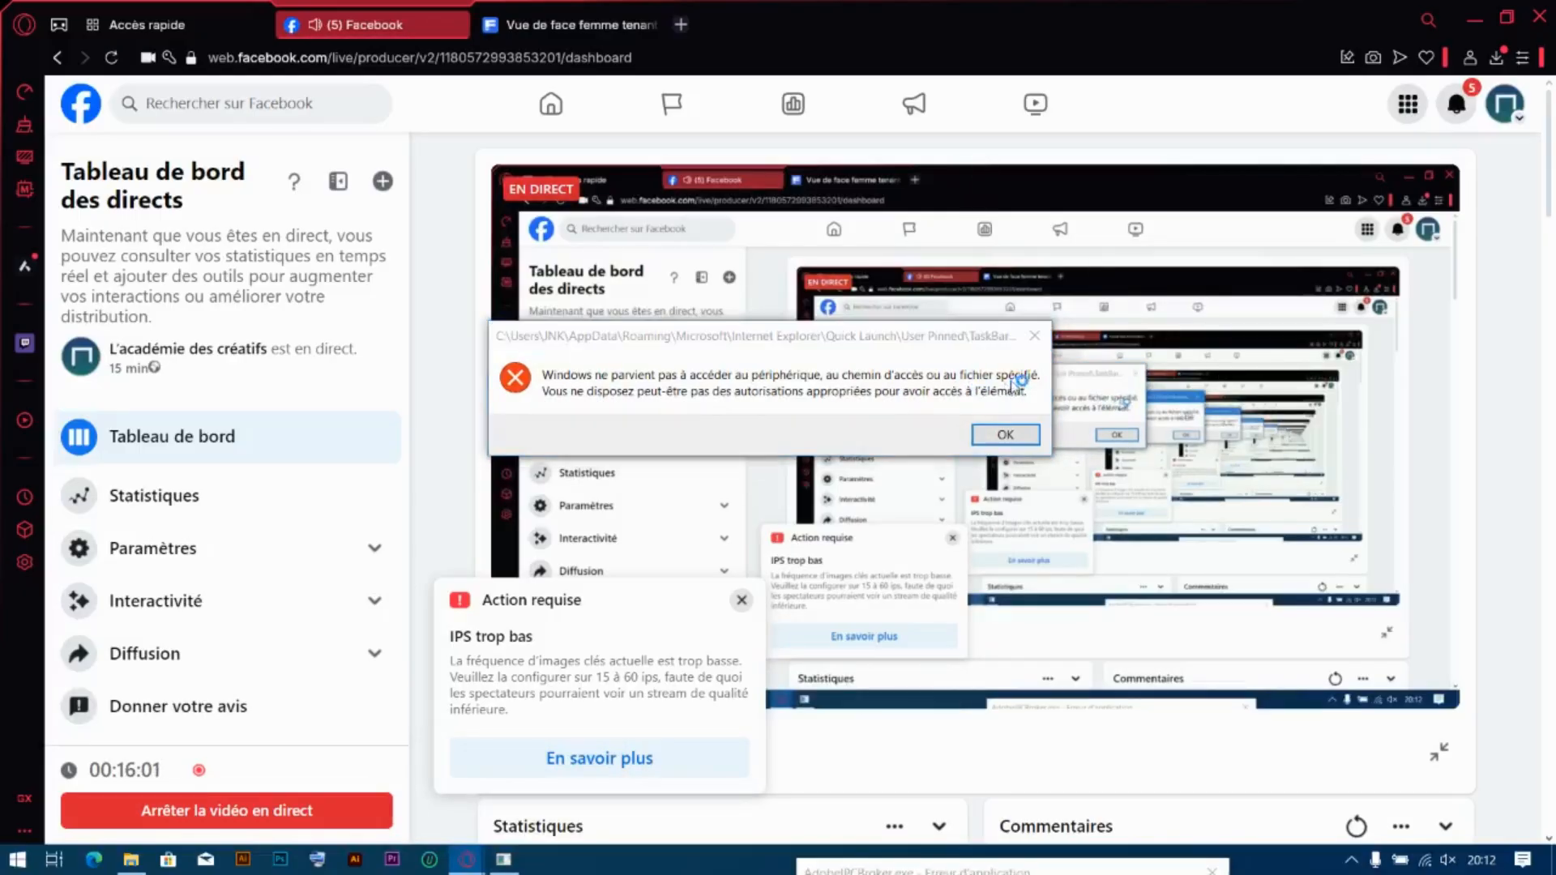
{"action": "left_click", "coordinate": [982, 433]}
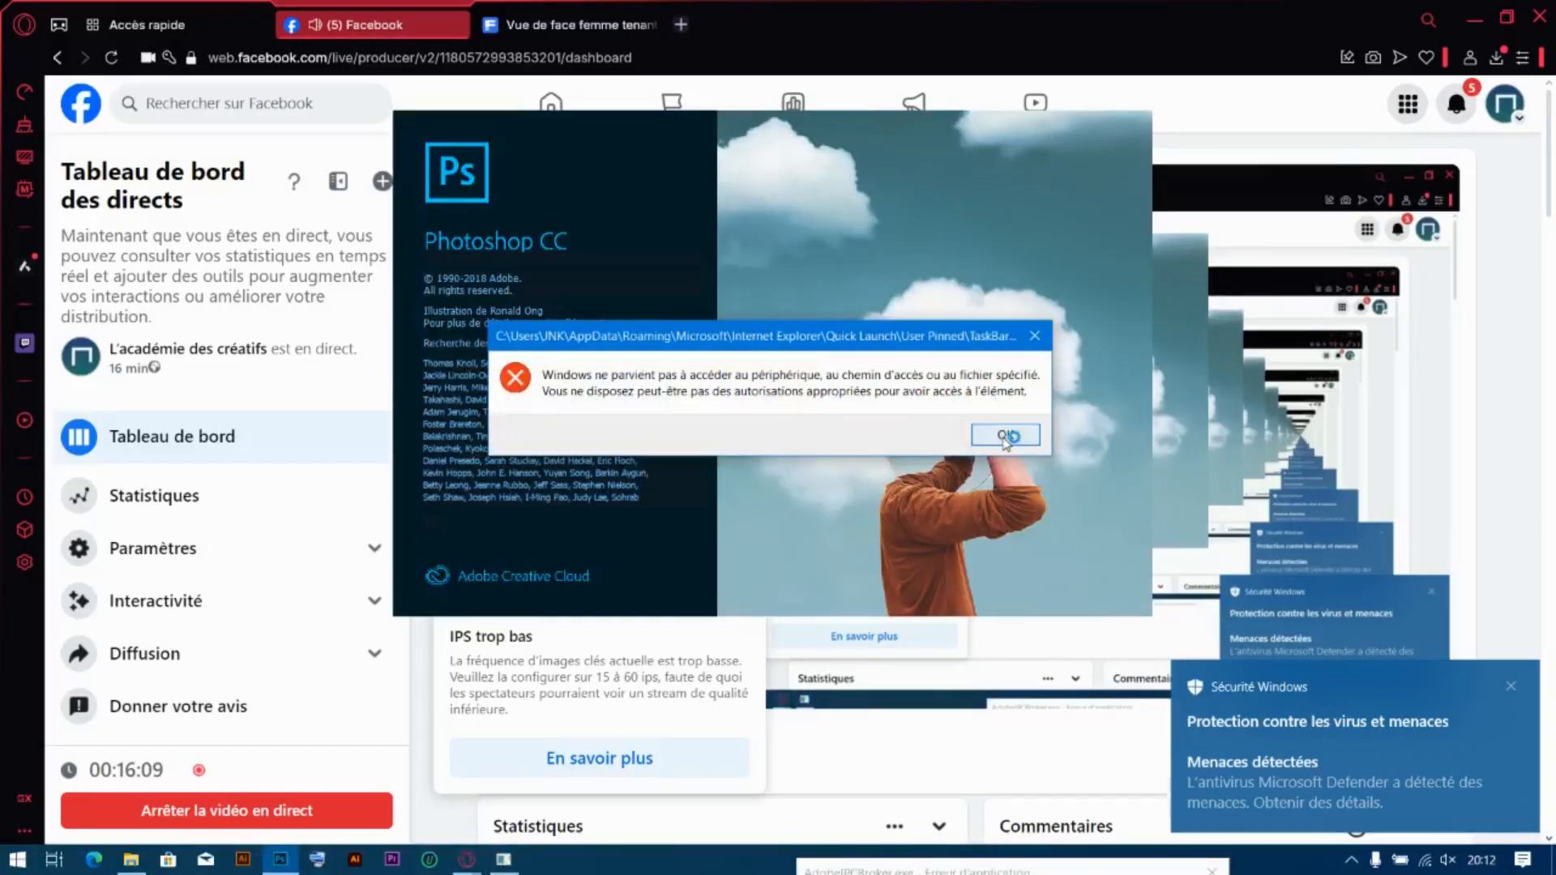
Dismiss the Windows access and virus-block error dialogs for the Photoshop CC 2019 shortcut while Photoshop loads
{"action": "left_click", "coordinate": [1002, 435]}
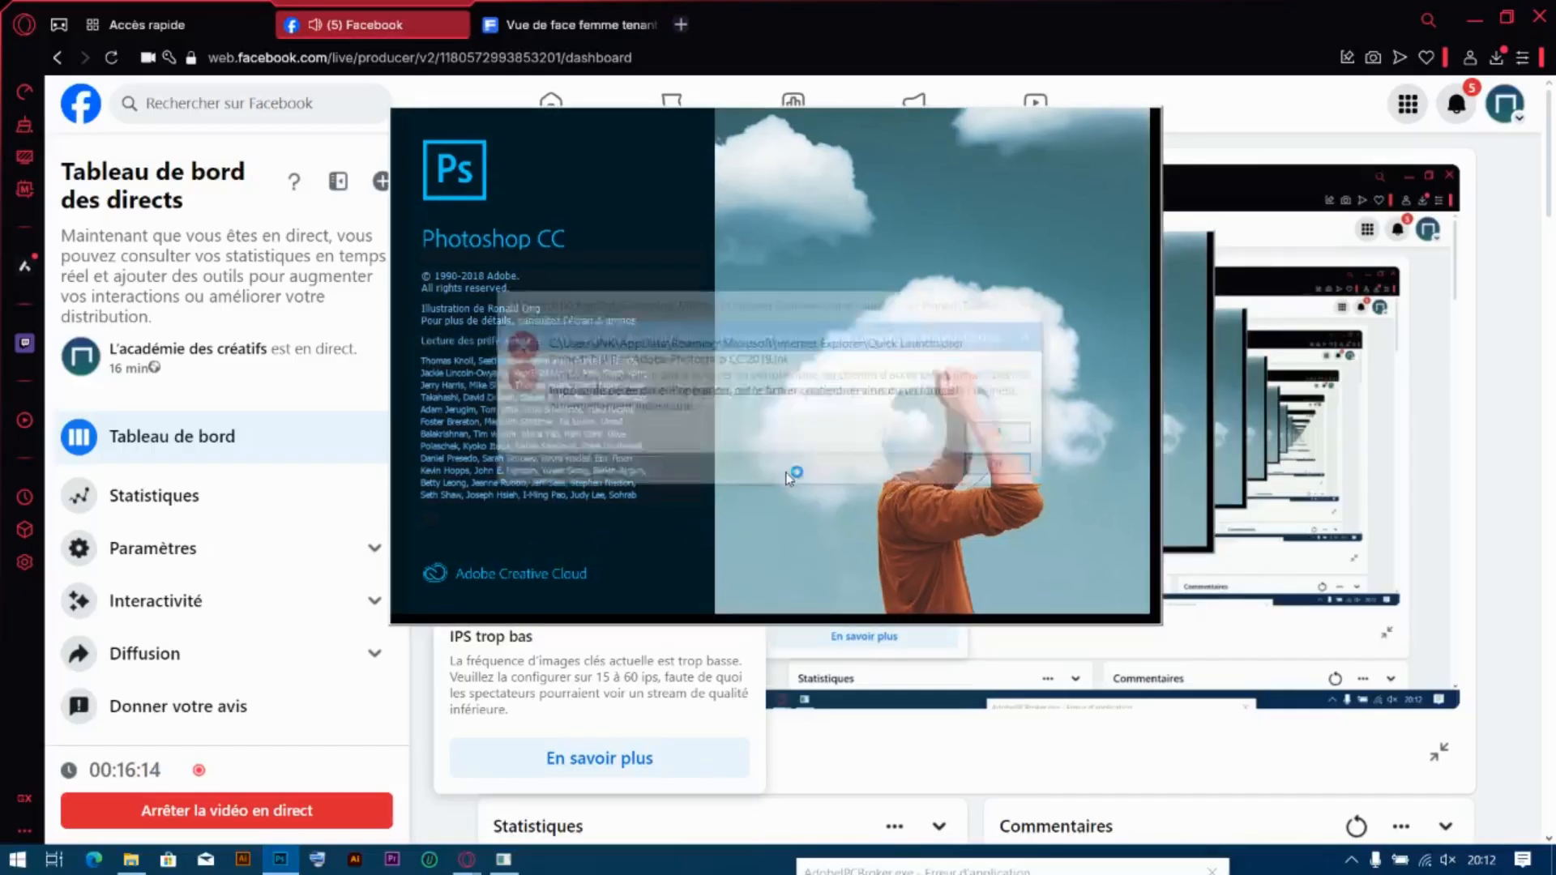
{"action": "left_click", "coordinate": [1001, 437]}
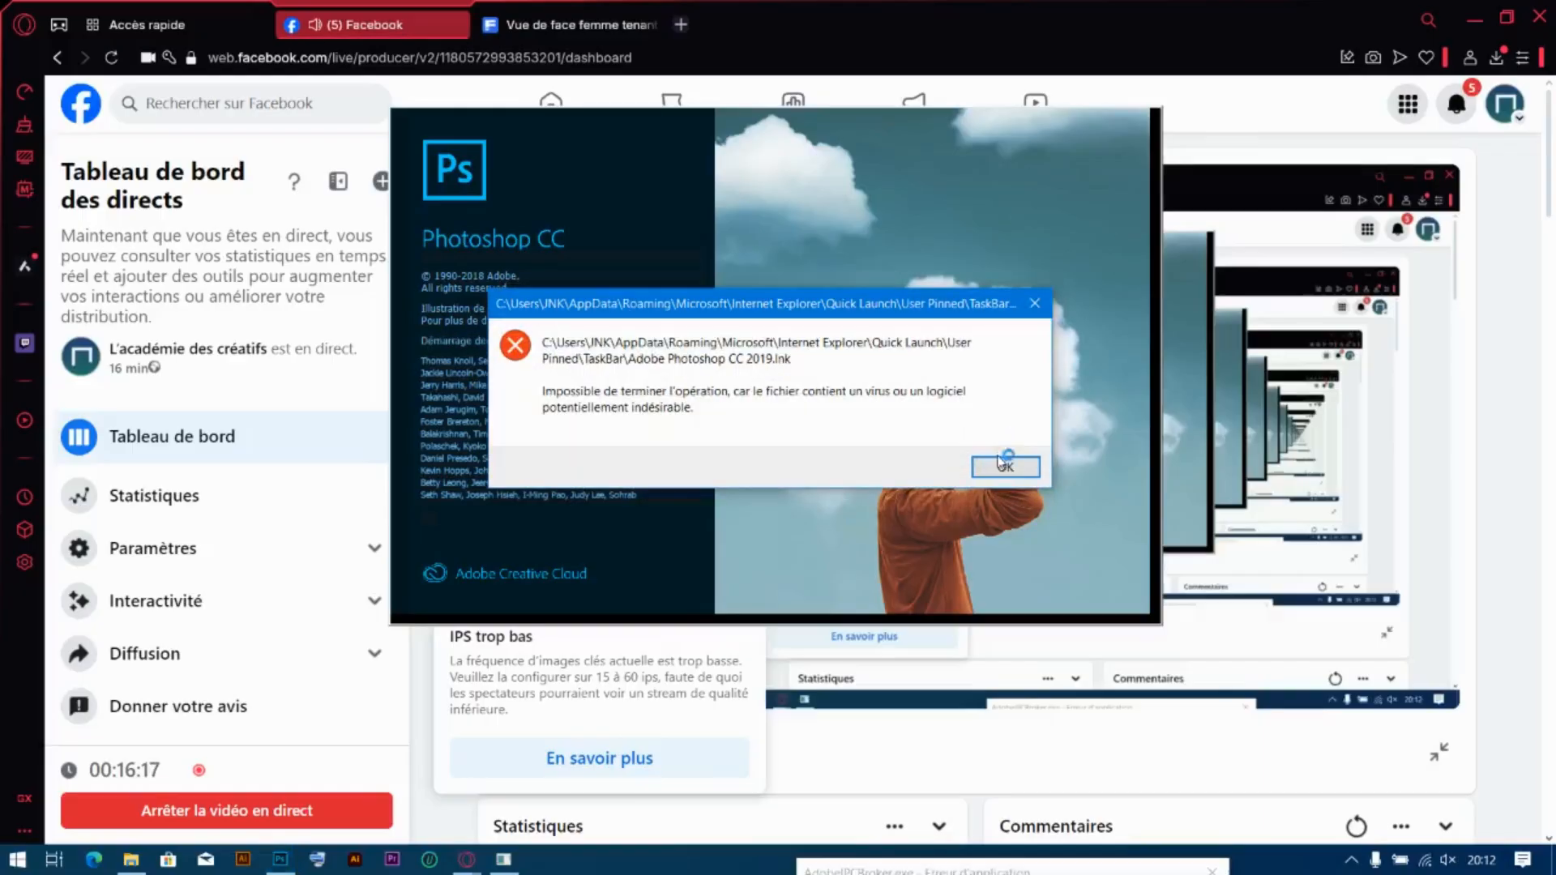
{"action": "left_click", "coordinate": [998, 454]}
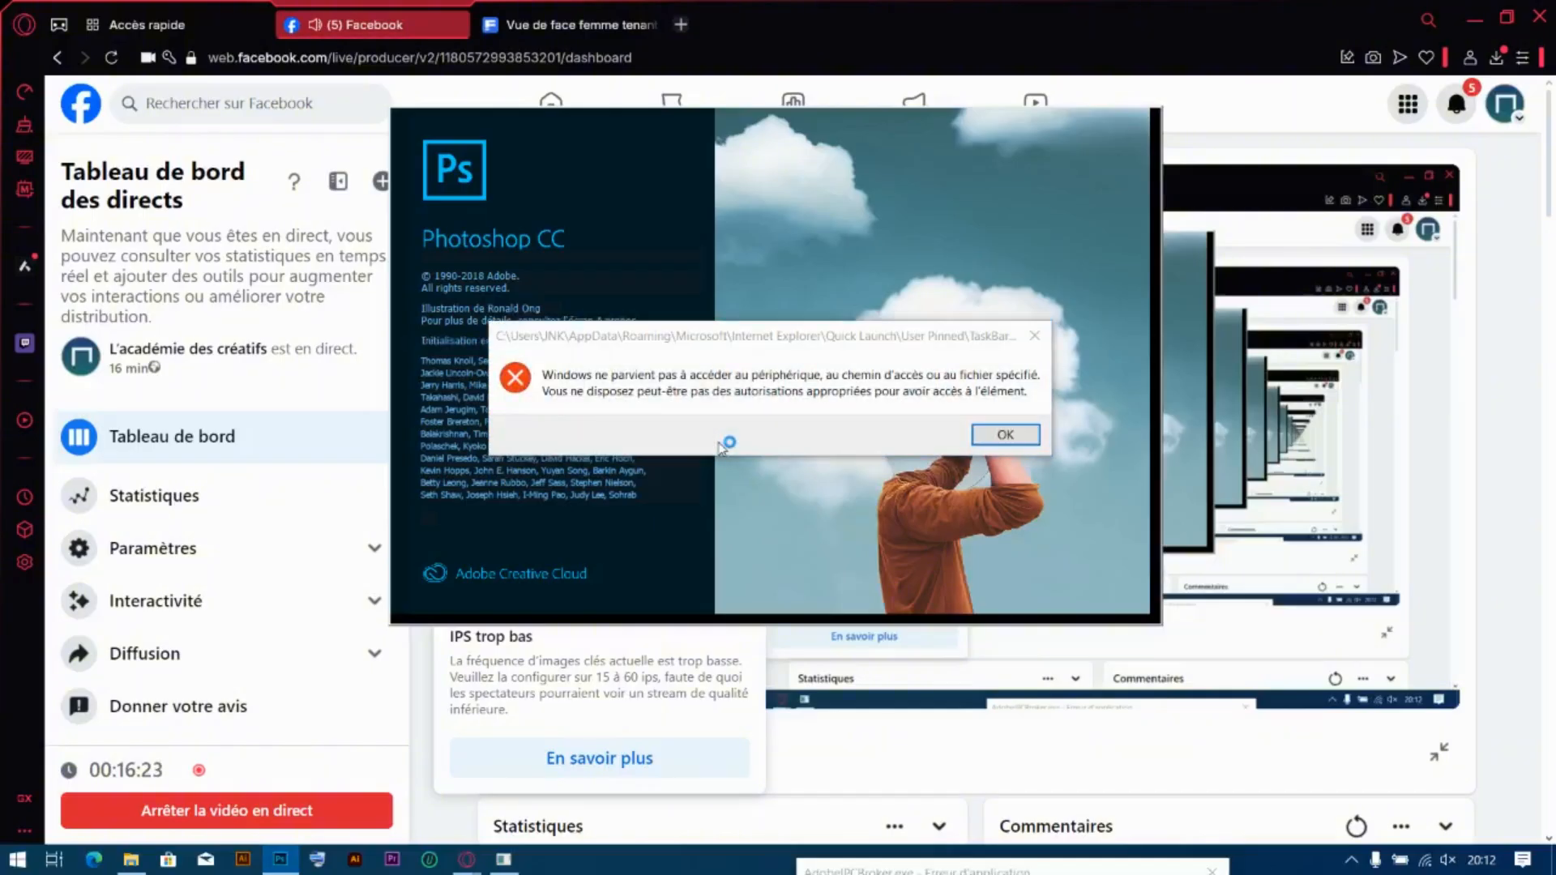
{"action": "left_click", "coordinate": [1005, 434]}
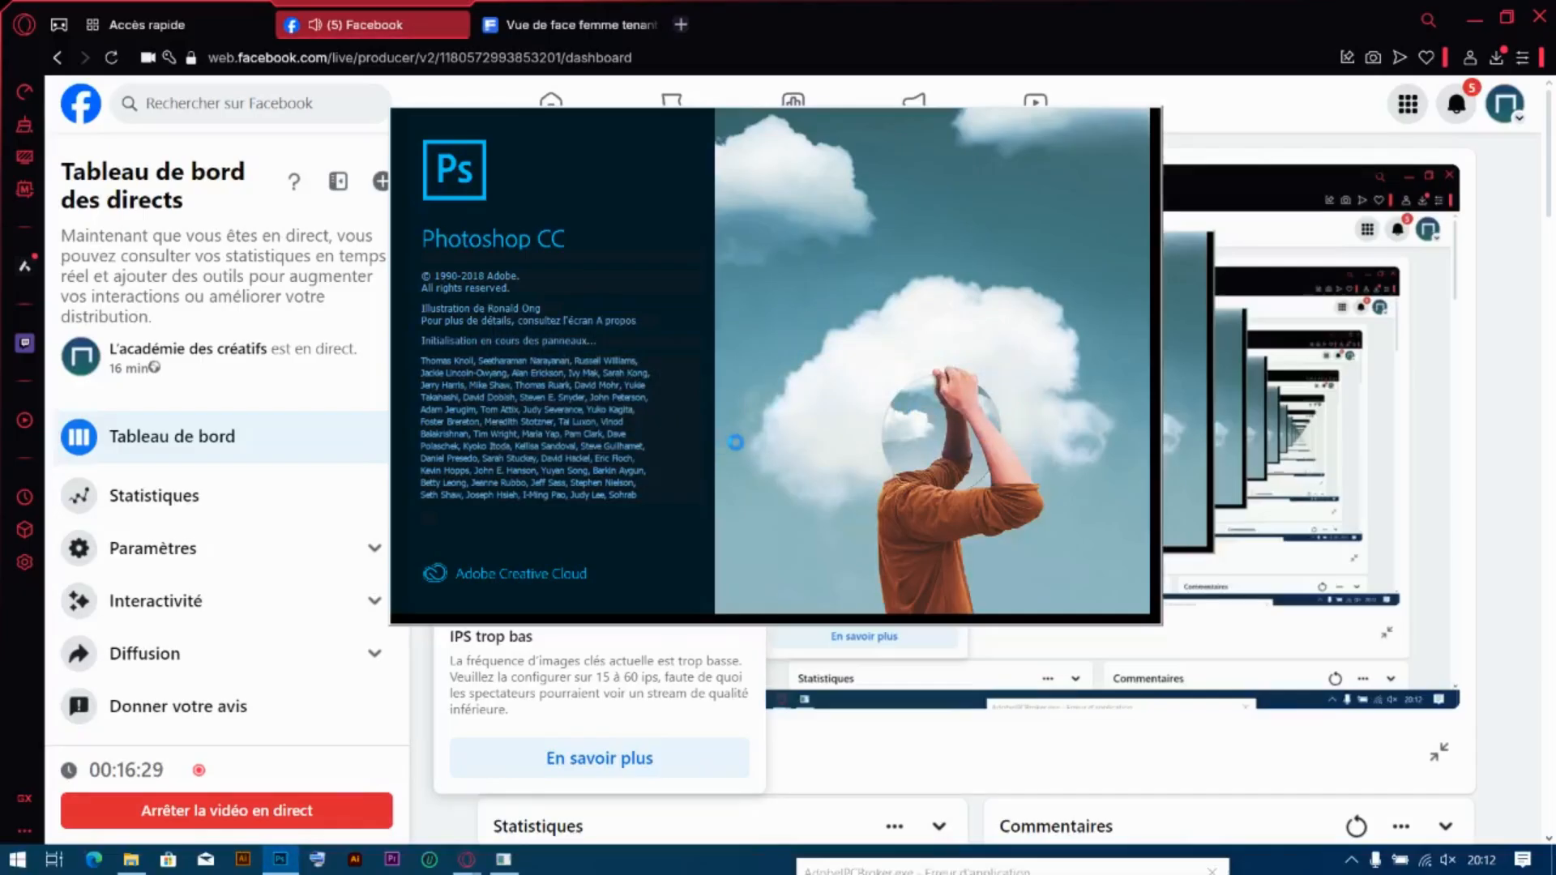
{"action": "left_click", "coordinate": [1003, 434]}
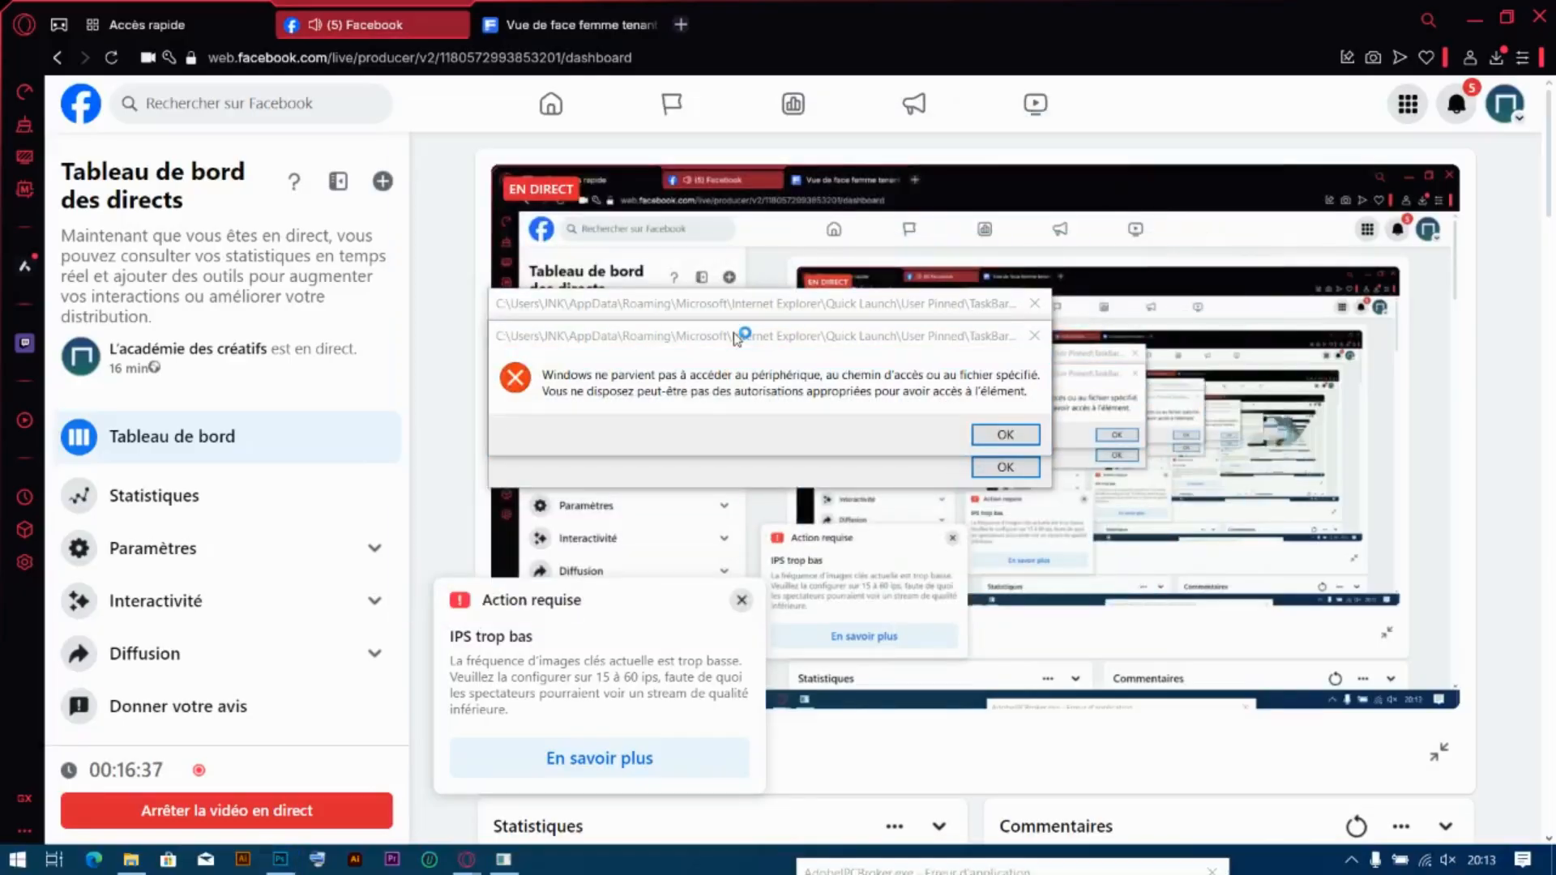
{"action": "left_click", "coordinate": [1005, 435]}
{"action": "left_click", "coordinate": [1001, 468]}
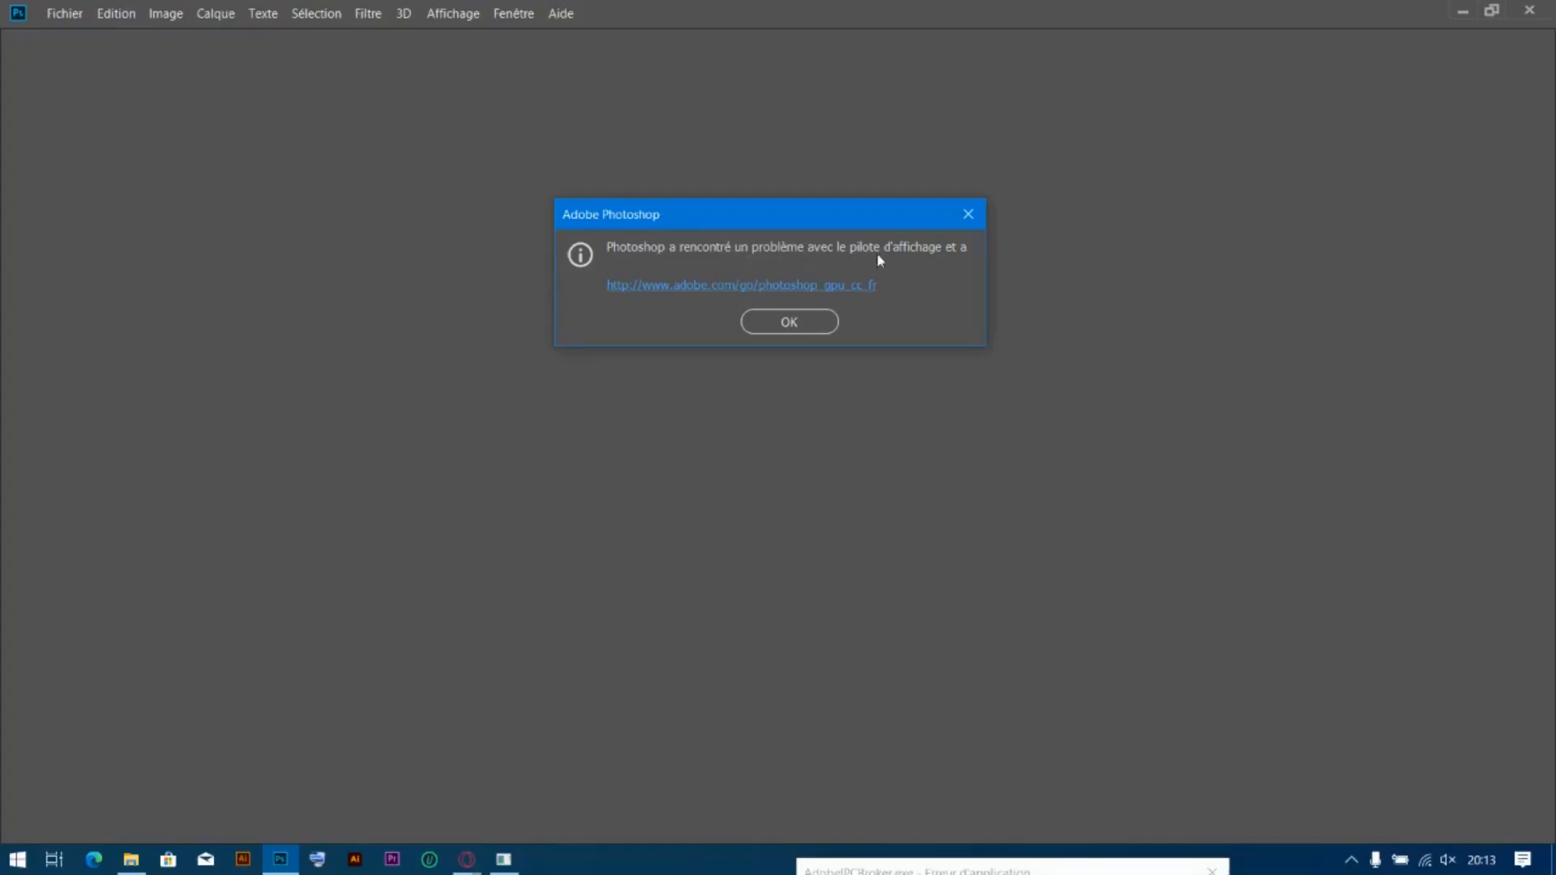
Dismiss the display driver, Accueil extension and shortcut messages, and open the recovered portrait keeping its embedded Adobe RGB (1998) profile
{"action": "left_click", "coordinate": [786, 324]}
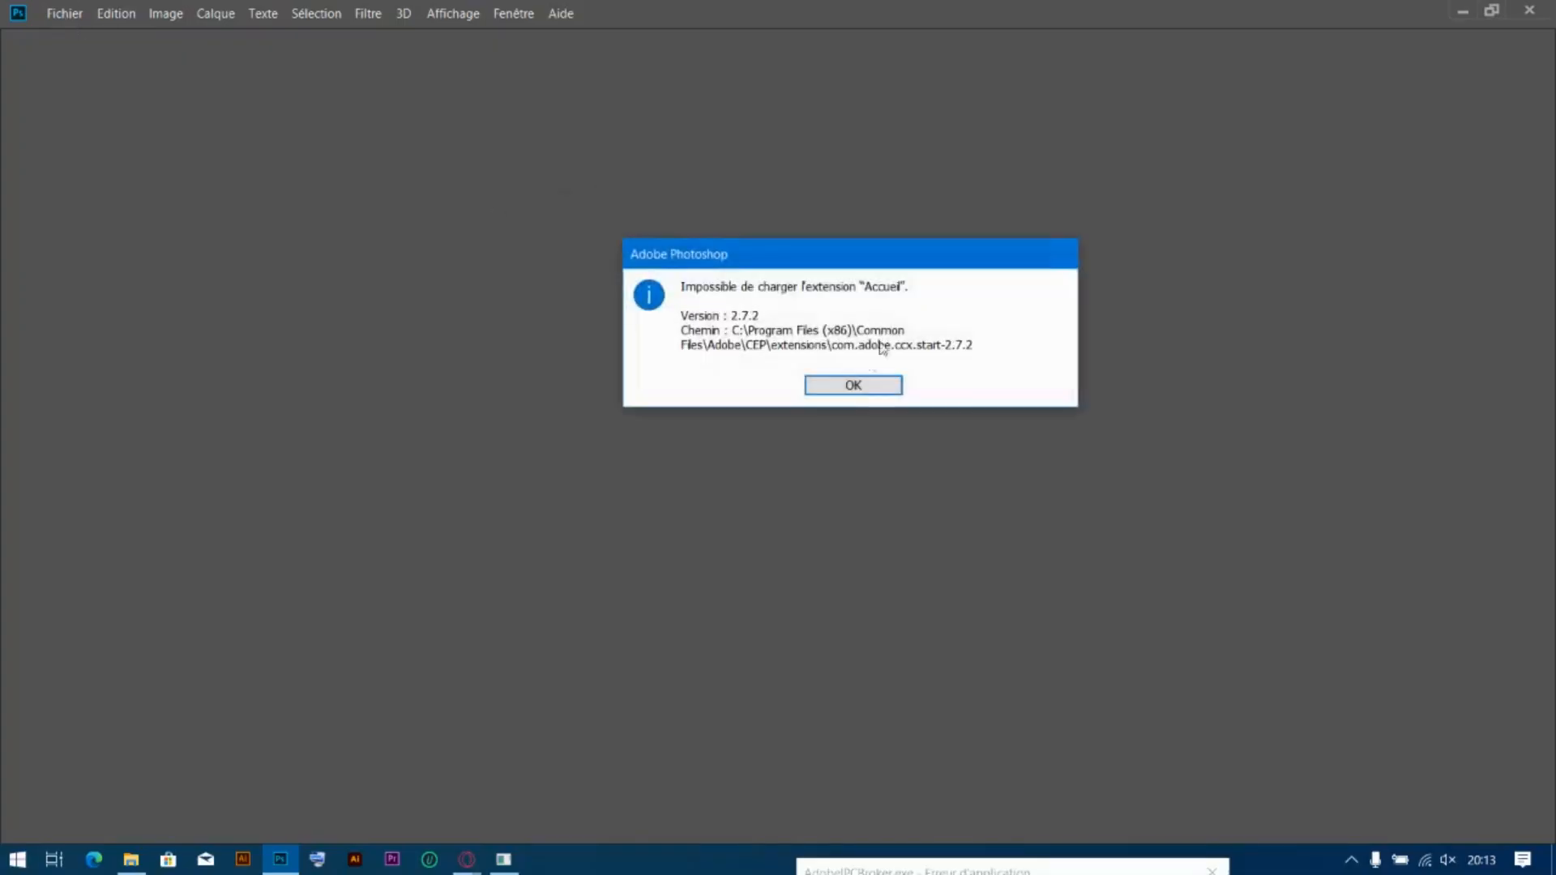
{"action": "left_click", "coordinate": [834, 385]}
{"action": "left_click", "coordinate": [1005, 437]}
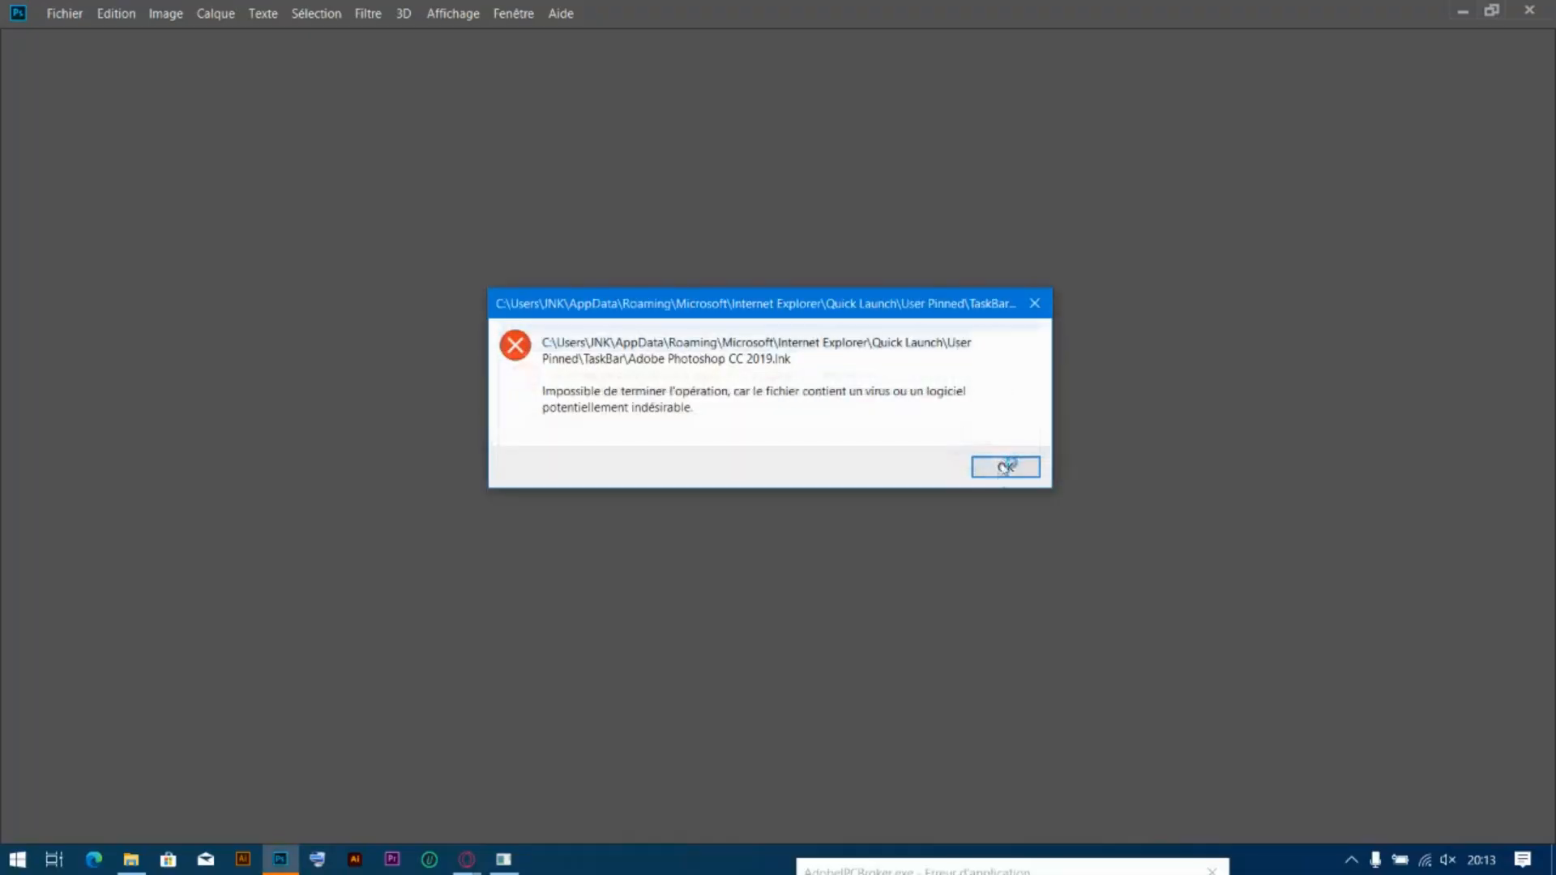
{"action": "left_click", "coordinate": [1002, 464]}
{"action": "left_click", "coordinate": [651, 323]}
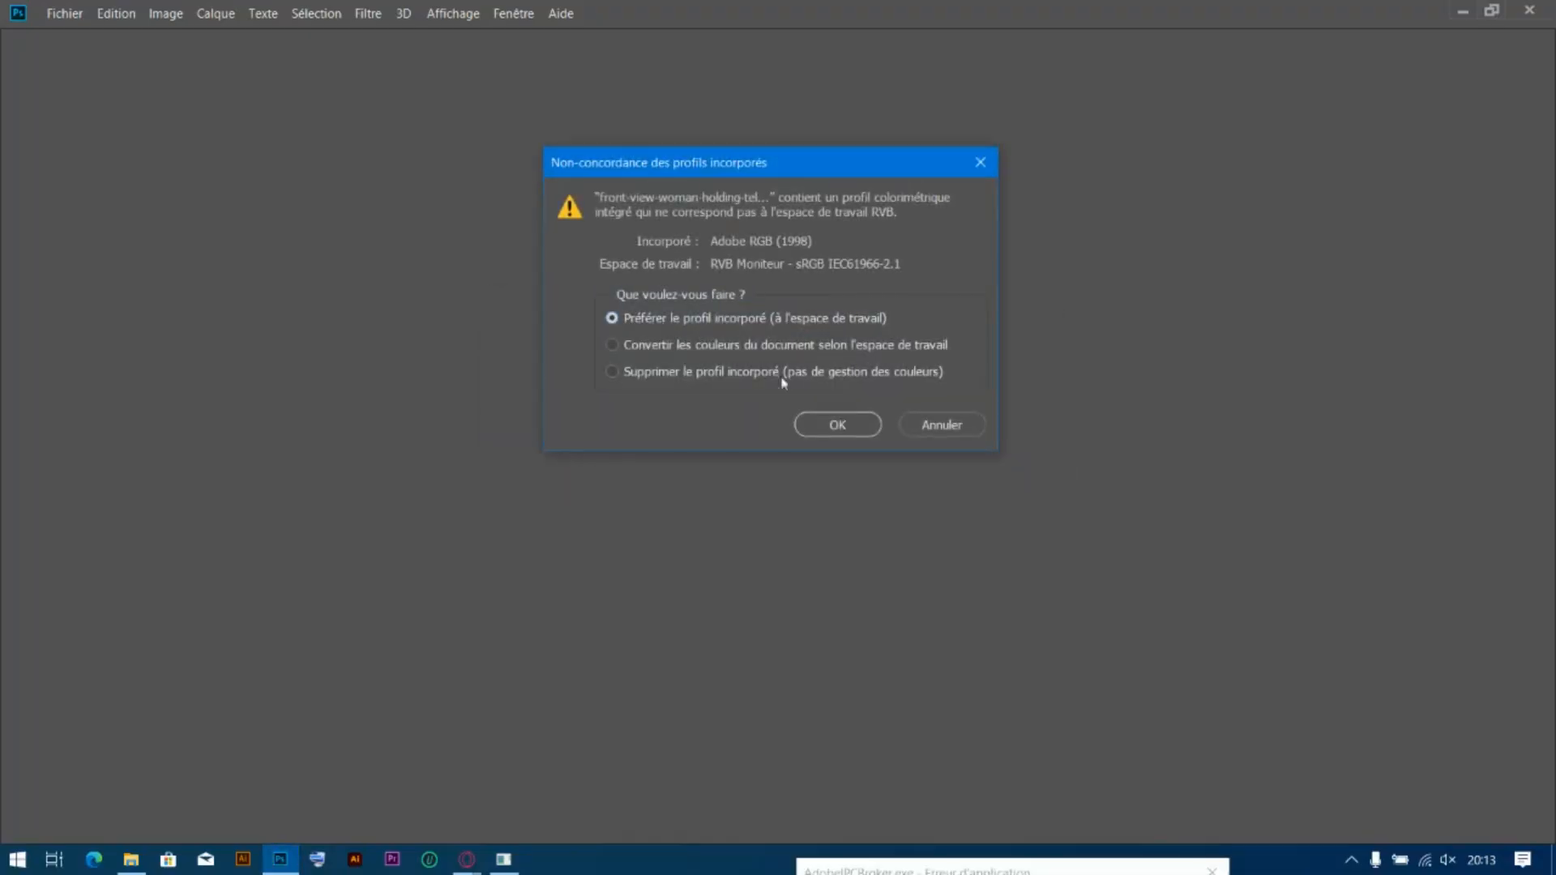
{"action": "left_click", "coordinate": [838, 425]}
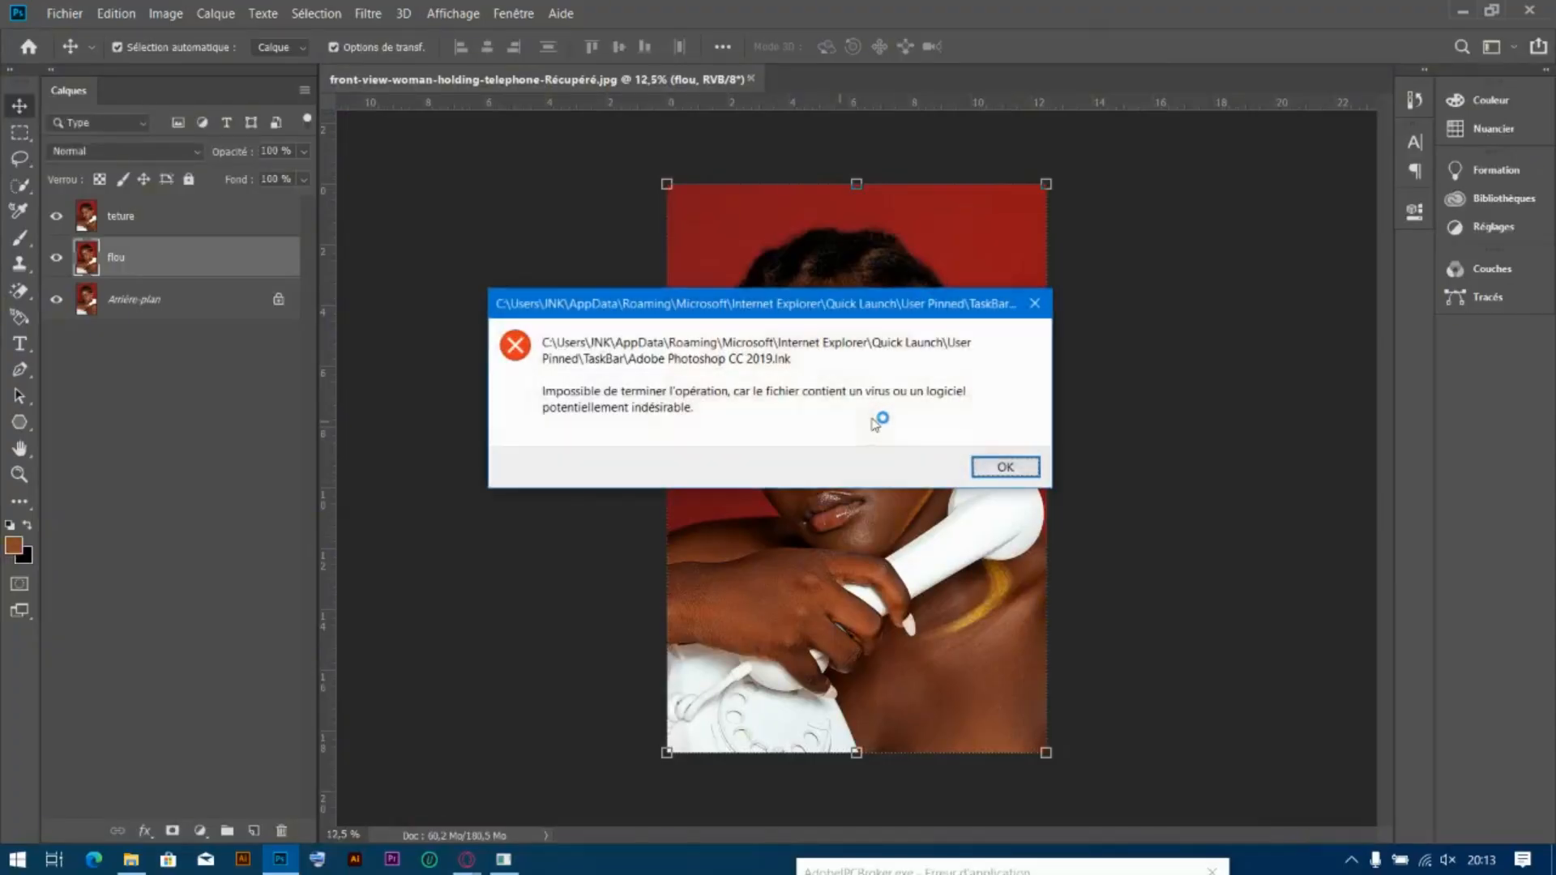
Close the remaining shortcut error dialogs over the recovered portrait and select the teture layer
{"action": "left_click", "coordinate": [1010, 464]}
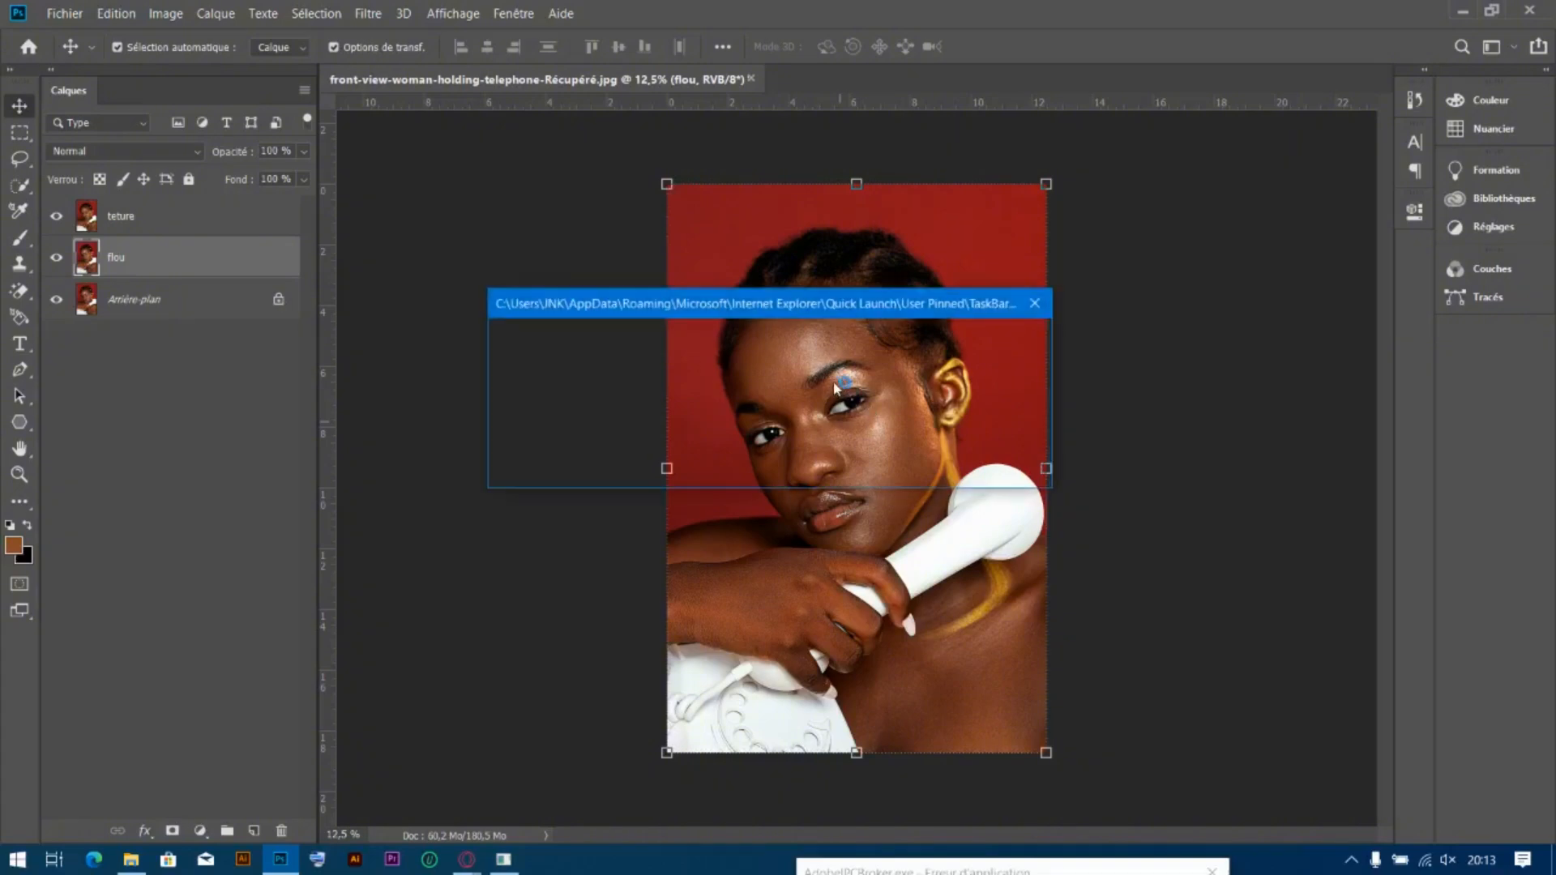
{"action": "left_click", "coordinate": [1001, 477]}
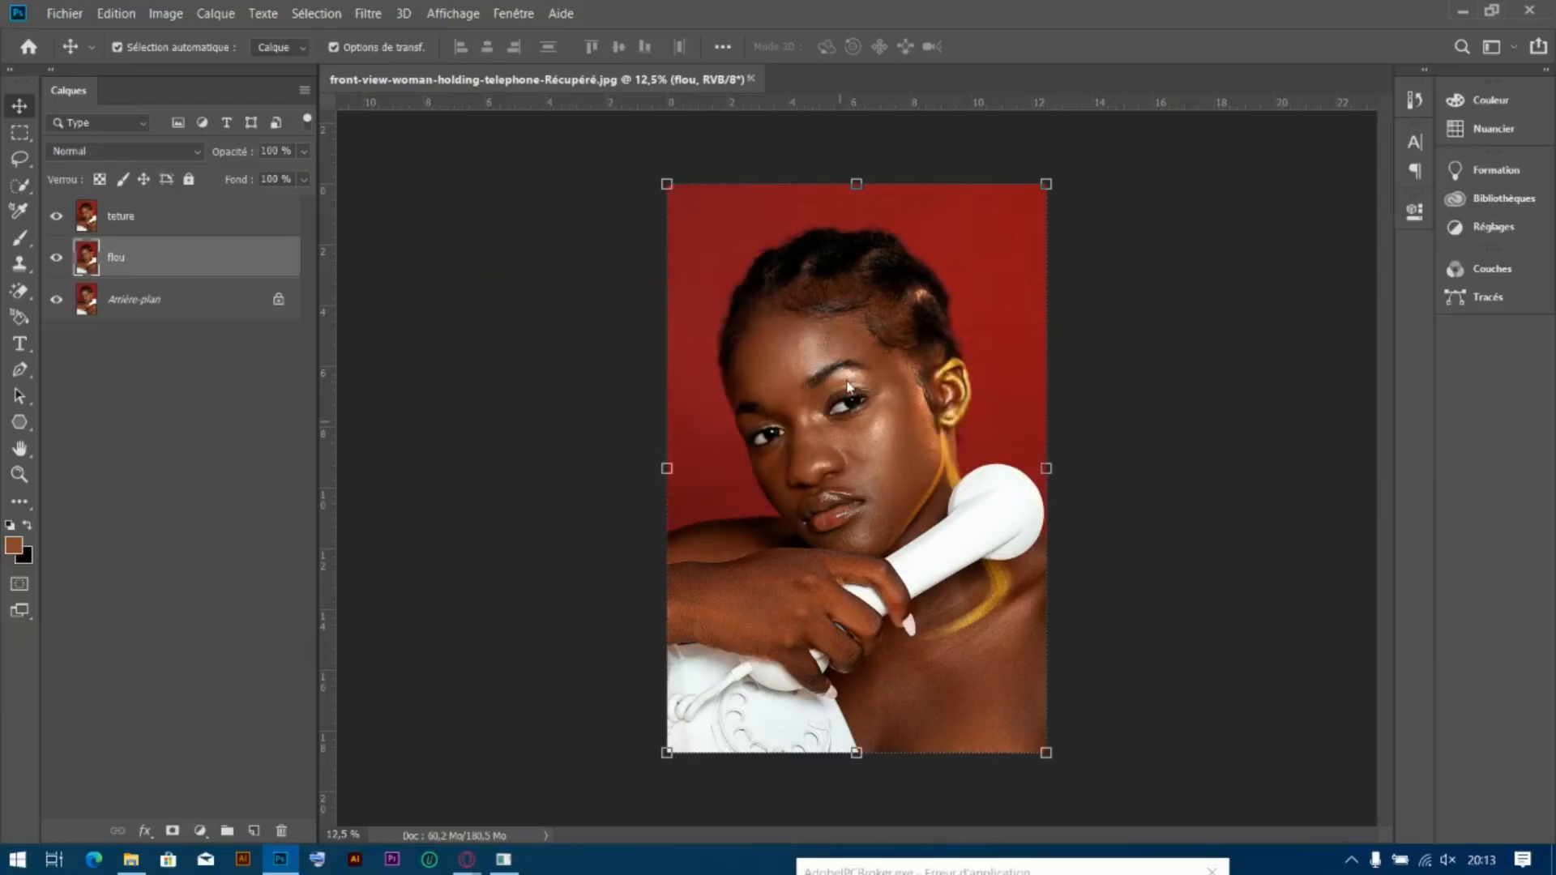
{"action": "left_click", "coordinate": [824, 392]}
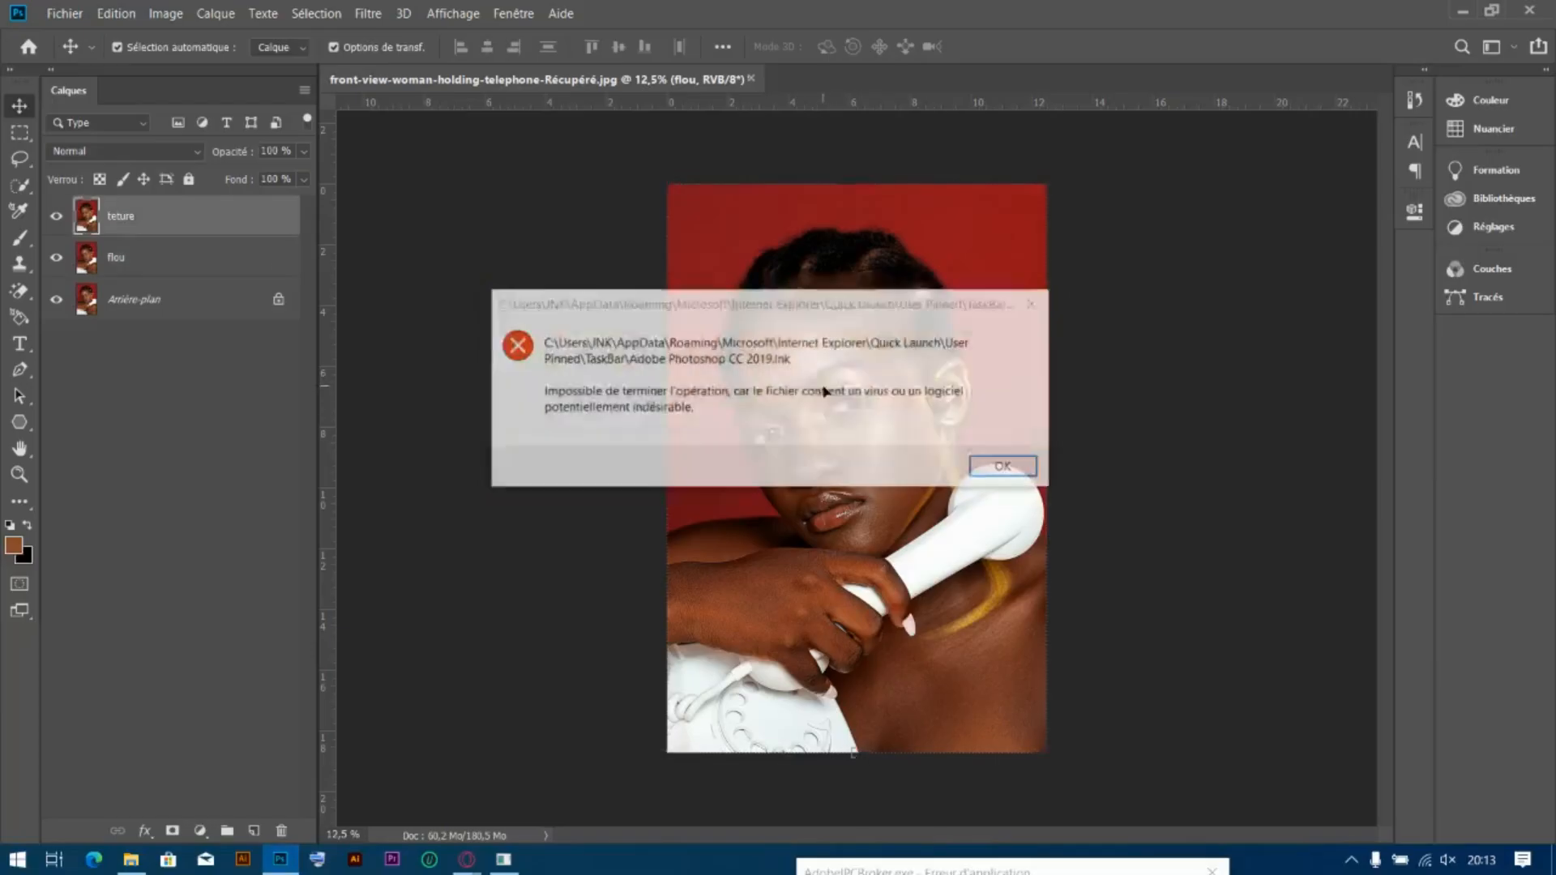
{"action": "key", "text": "alt+F4"}
Examine the recovered portrait's face and overall framing at several magnifications
{"action": "scroll", "coordinate": [842, 369], "scroll_direction": "up", "scroll_amount": 5}
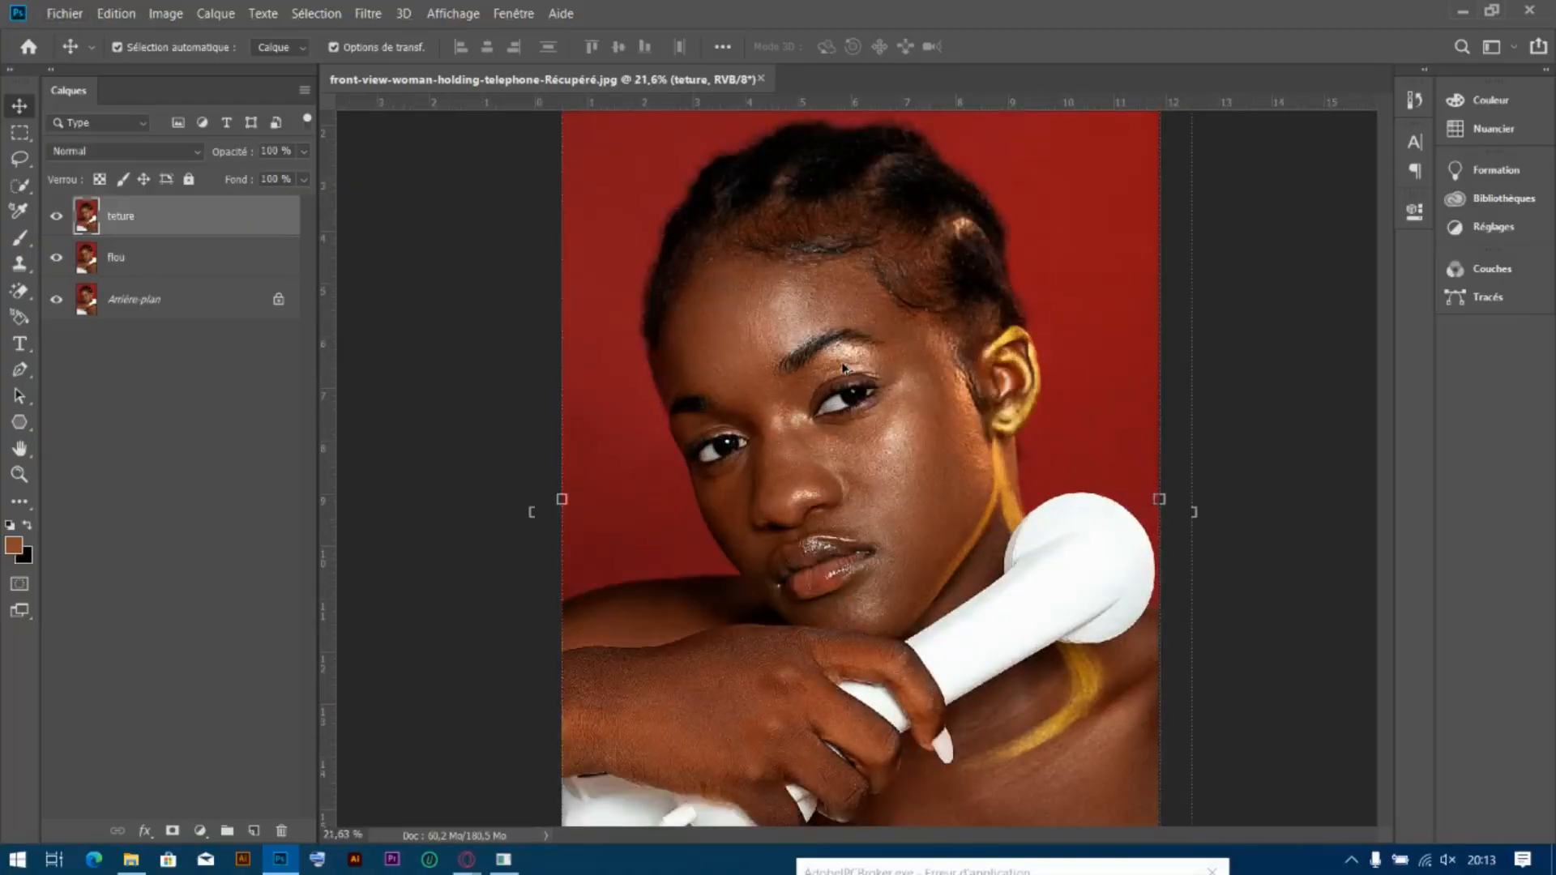
{"action": "scroll", "coordinate": [843, 369], "scroll_direction": "down", "scroll_amount": 3}
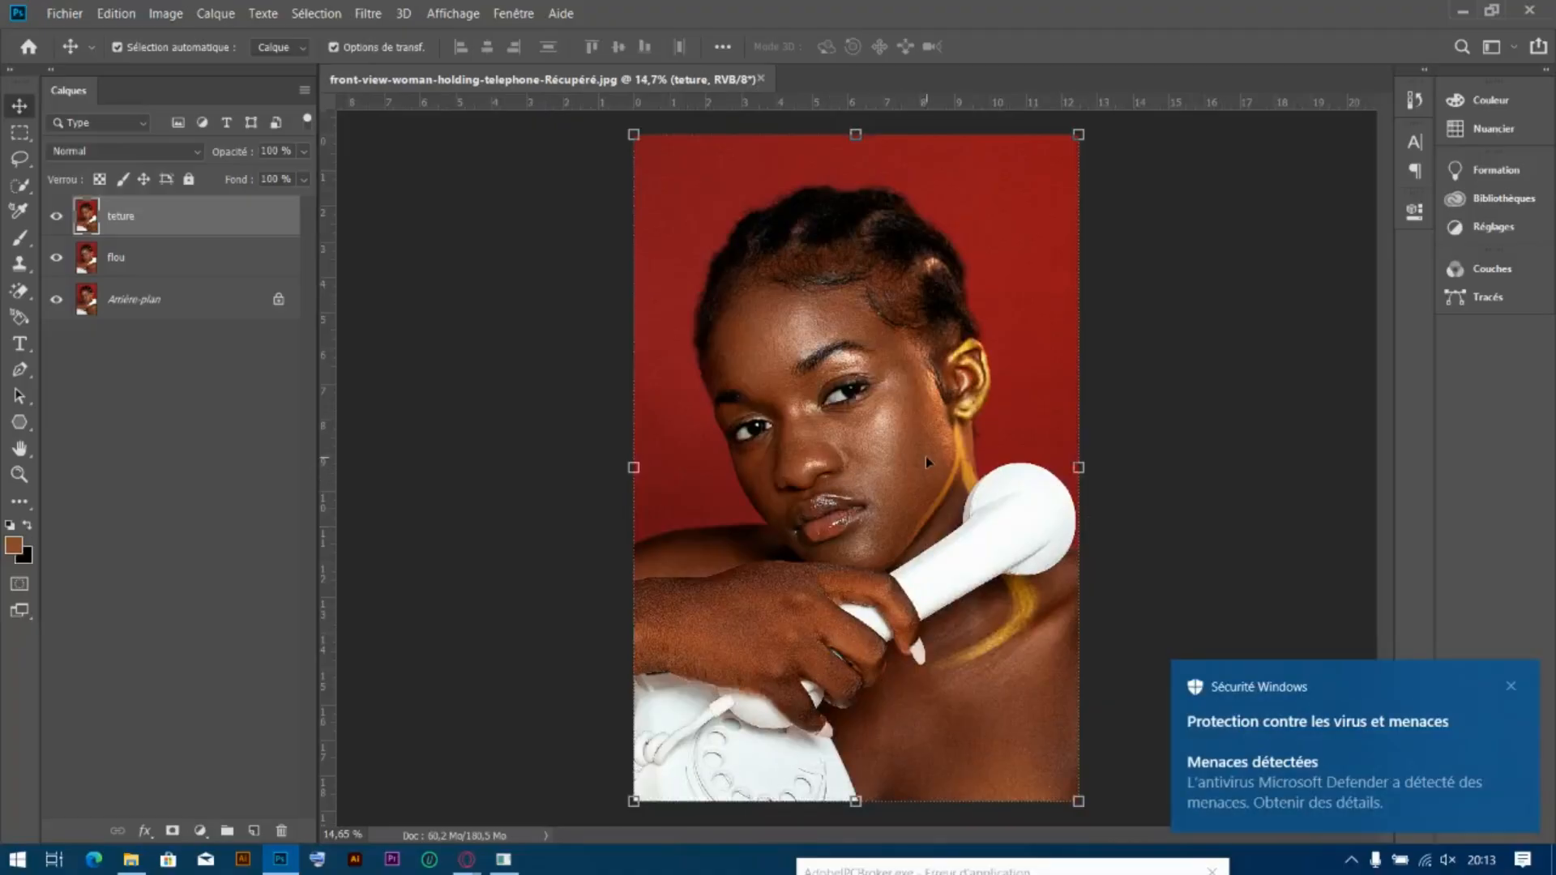
{"action": "scroll", "coordinate": [860, 425], "scroll_direction": "up", "scroll_amount": 3}
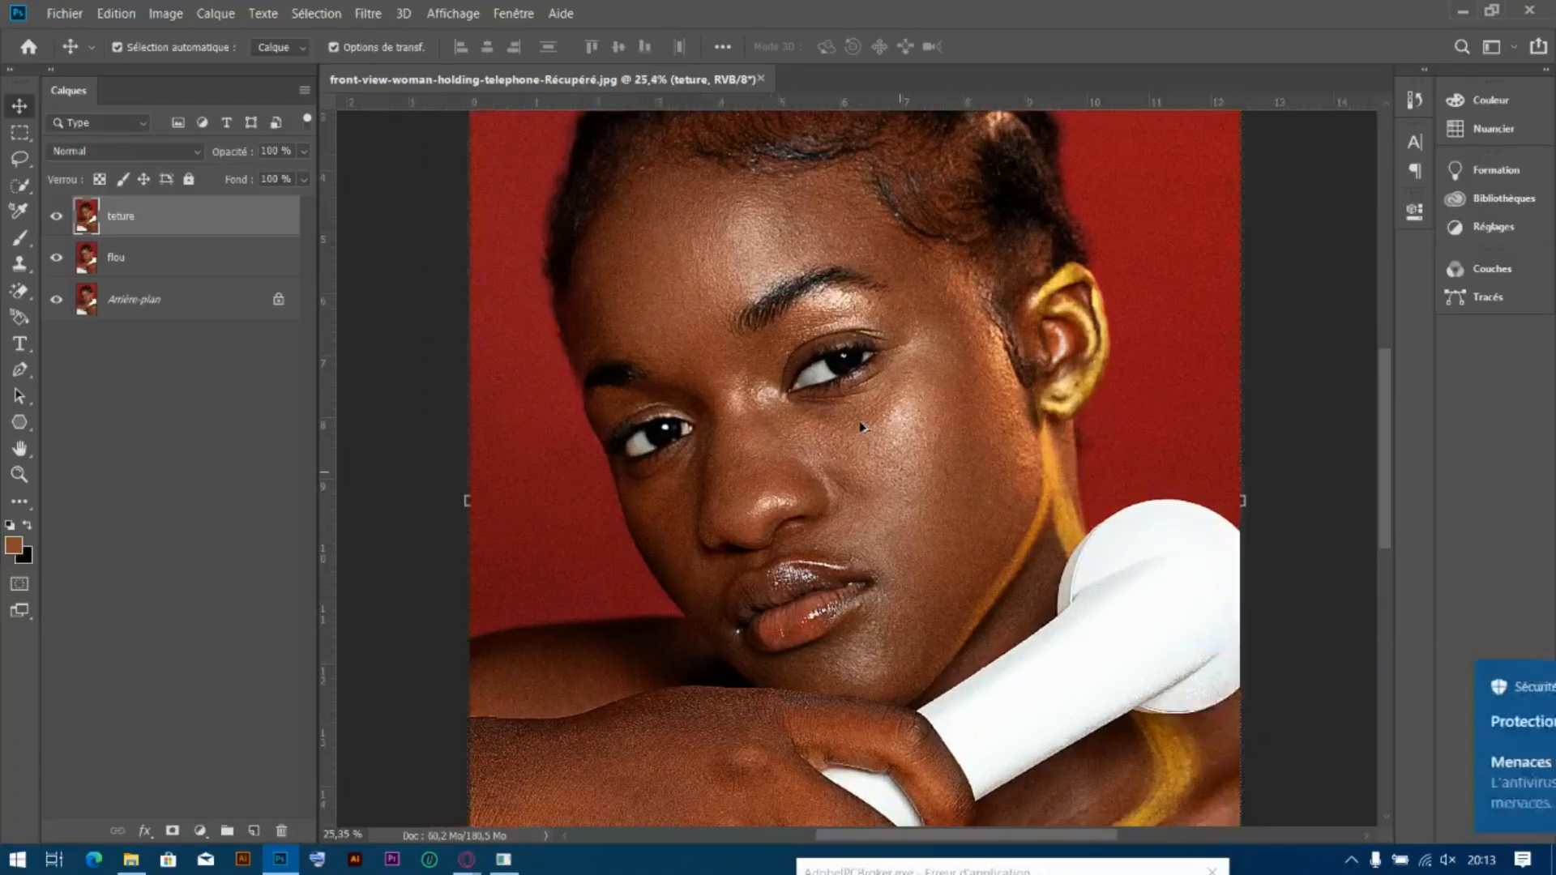
{"action": "scroll", "coordinate": [861, 426], "scroll_direction": "down", "scroll_amount": 4}
{"action": "scroll", "coordinate": [863, 426], "scroll_direction": "up", "scroll_amount": 2}
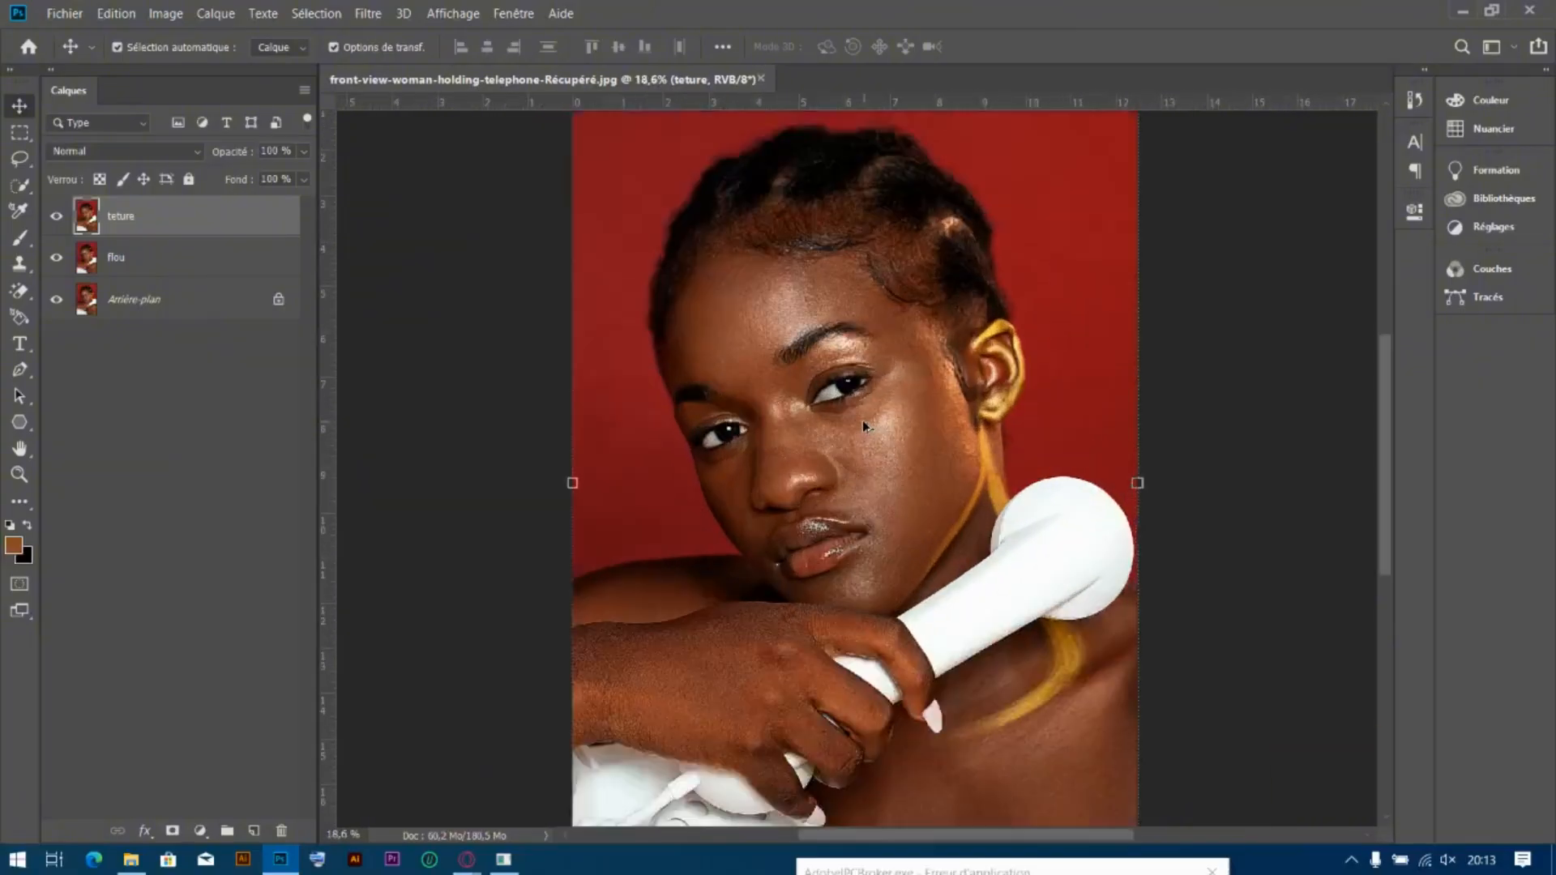
{"action": "scroll", "coordinate": [862, 419], "scroll_direction": "up", "scroll_amount": 2}
{"action": "scroll", "coordinate": [862, 419], "scroll_direction": "down", "scroll_amount": 3}
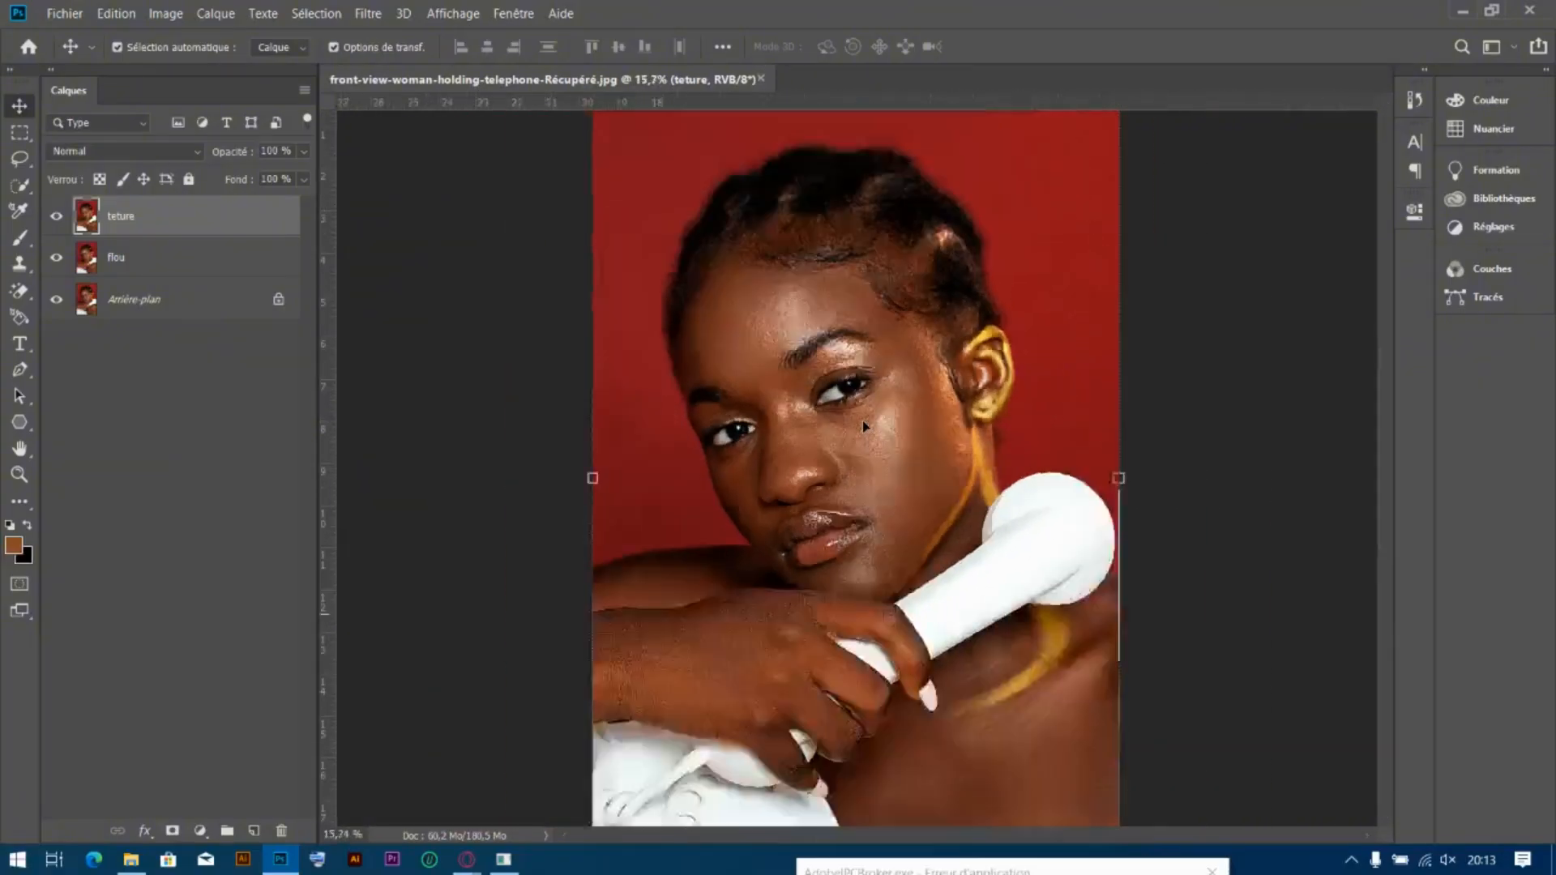
{"action": "scroll", "coordinate": [862, 420], "scroll_direction": "down", "scroll_amount": 1}
{"action": "scroll", "coordinate": [864, 421], "scroll_direction": "up", "scroll_amount": 2}
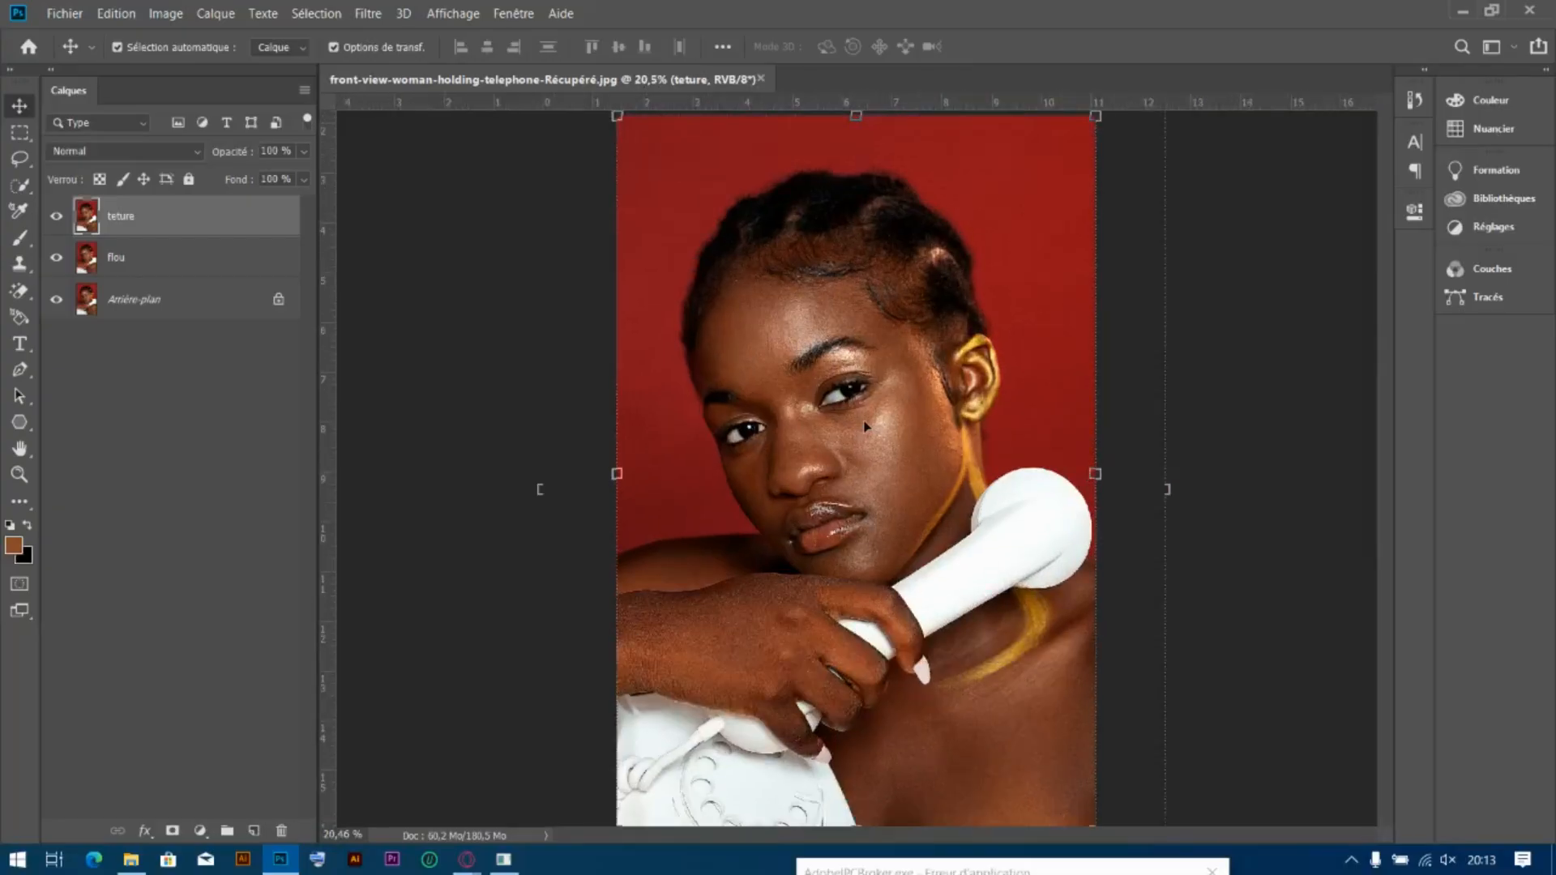
{"action": "scroll", "coordinate": [864, 421], "scroll_direction": "down", "scroll_amount": 2}
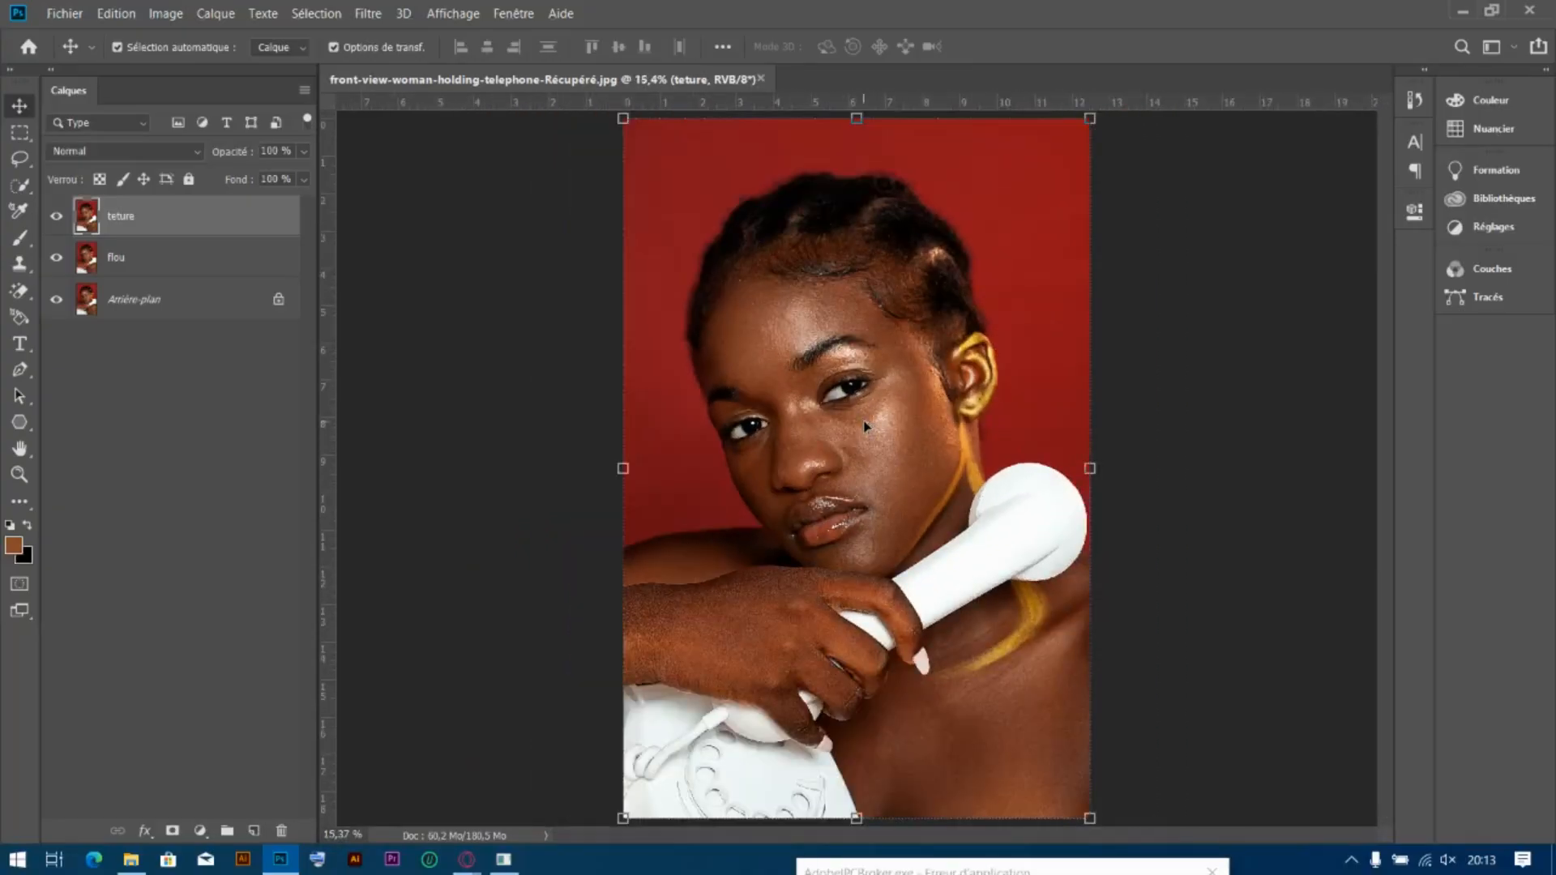
{"action": "scroll", "coordinate": [864, 423], "scroll_direction": "down", "scroll_amount": 1}
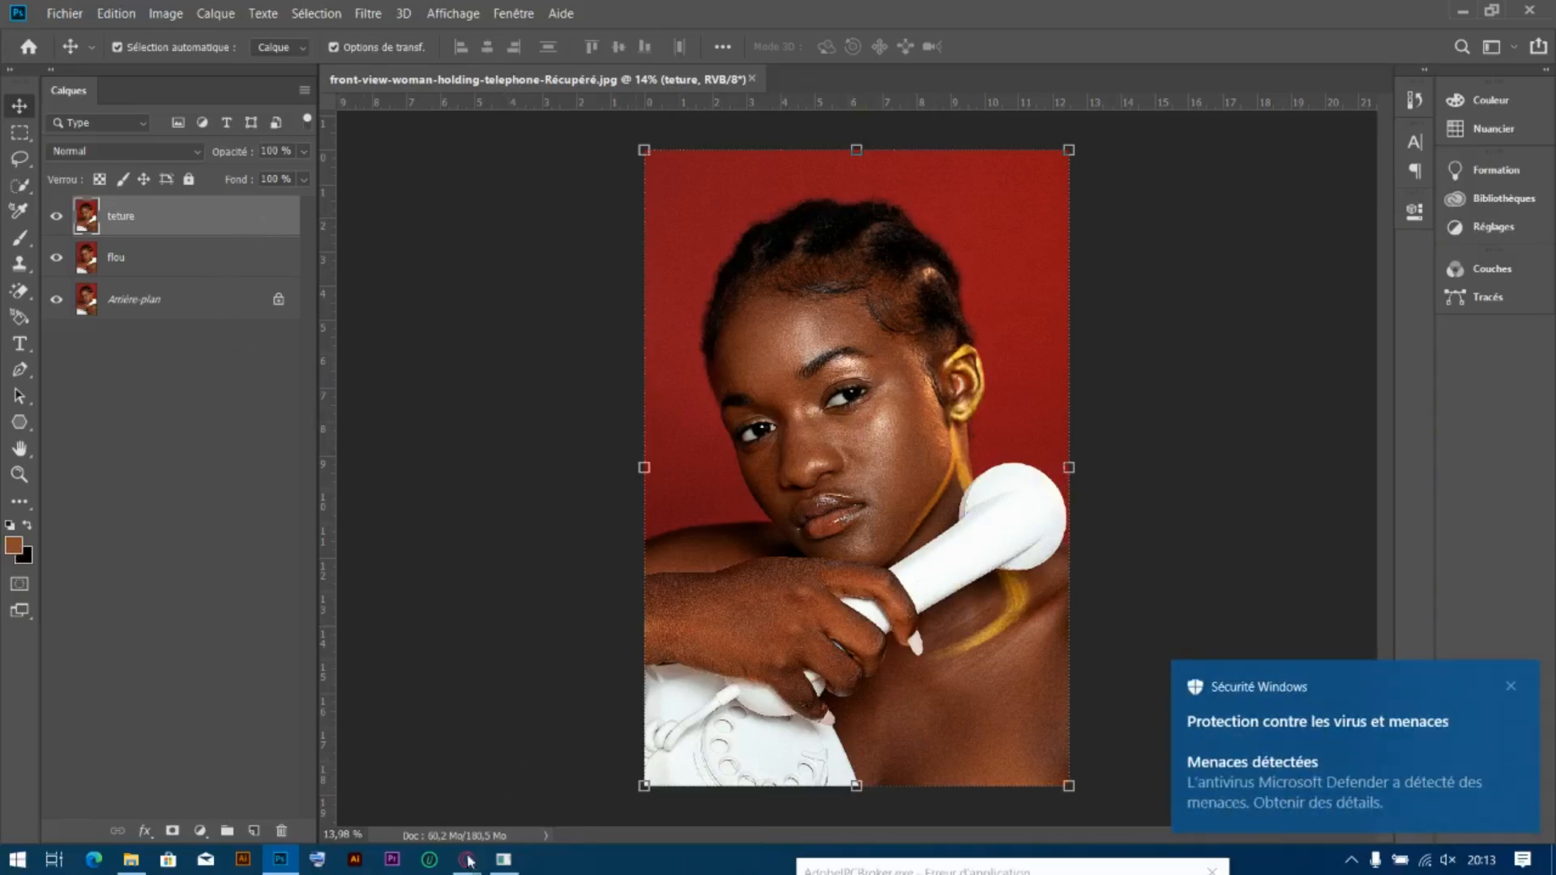
Switch to the Facebook live dashboard in Opera to check the broadcast, and return to Photoshop
{"action": "mouse_move", "coordinate": [467, 857]}
{"action": "left_click", "coordinate": [572, 784]}
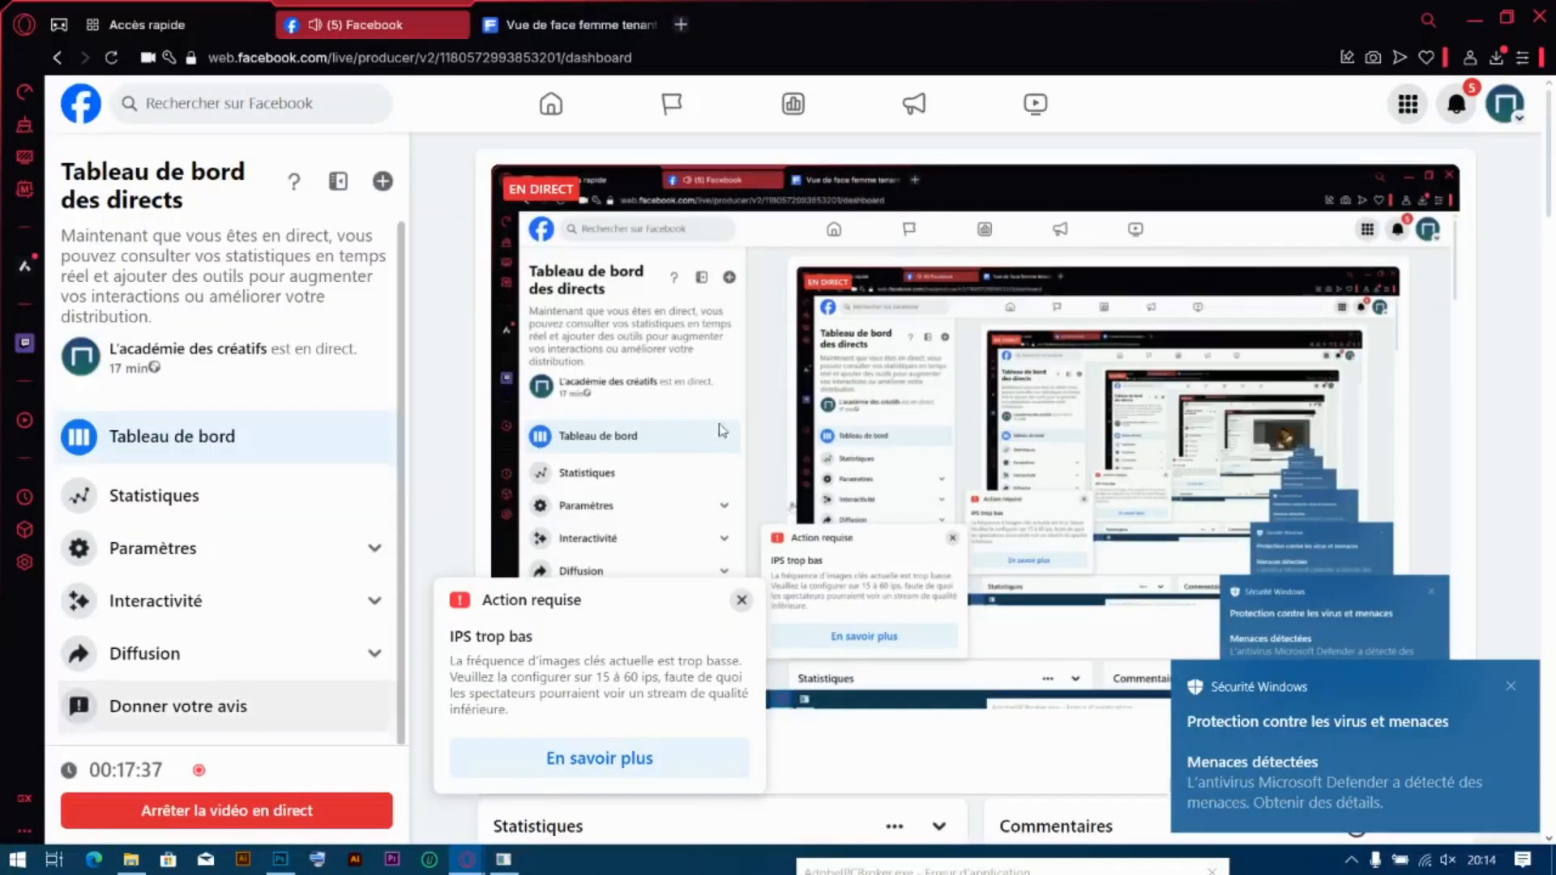
{"action": "left_click", "coordinate": [280, 858]}
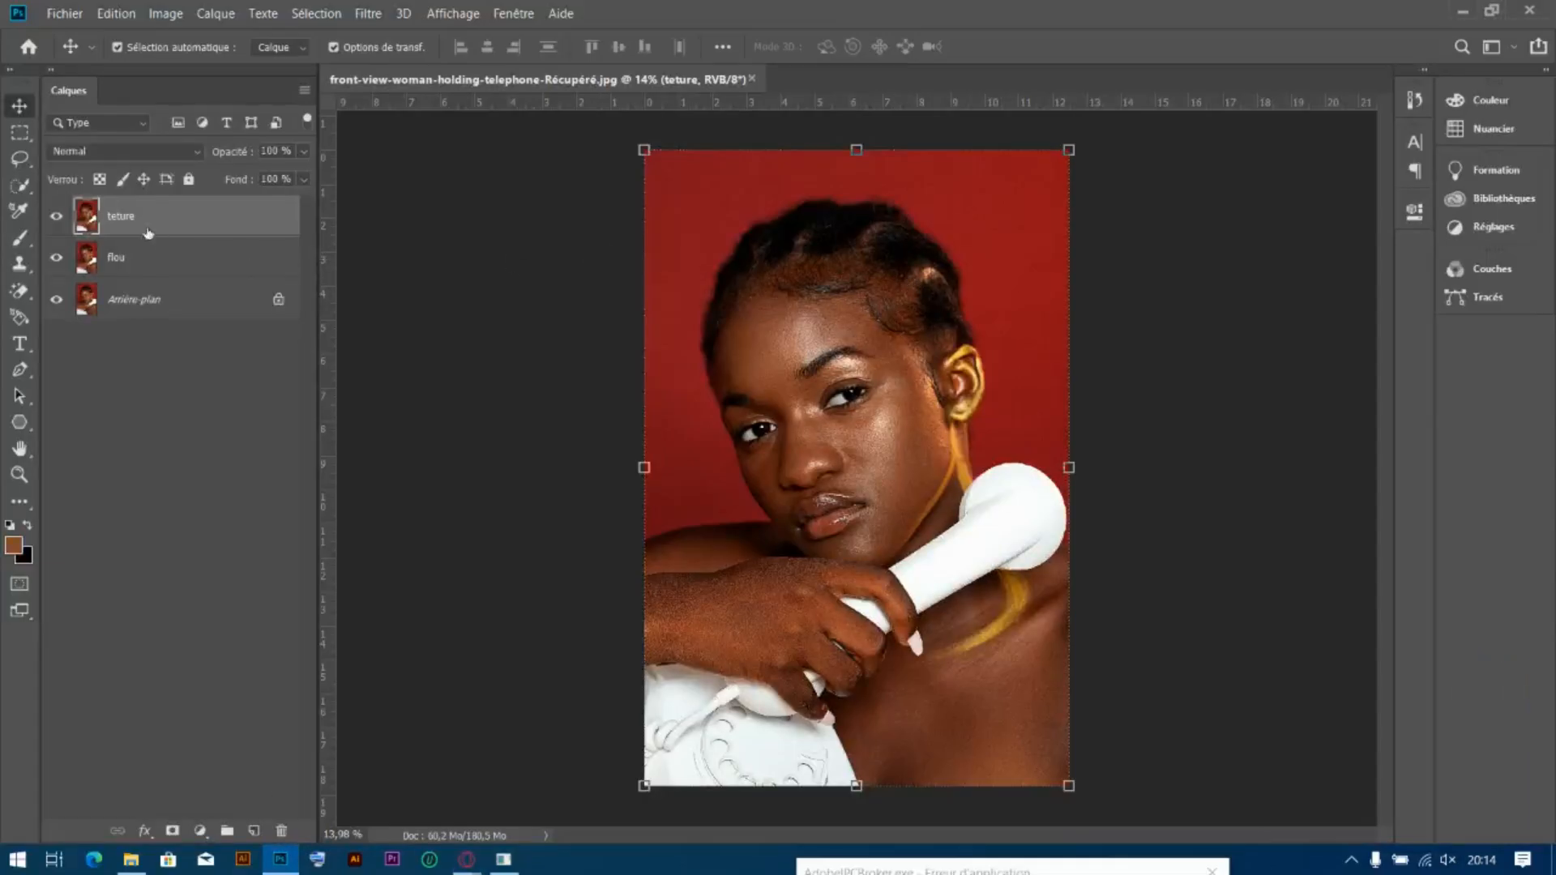
Hide the teture layer with the woman's face in close view
{"action": "scroll", "coordinate": [875, 402], "scroll_direction": "up", "scroll_amount": 4}
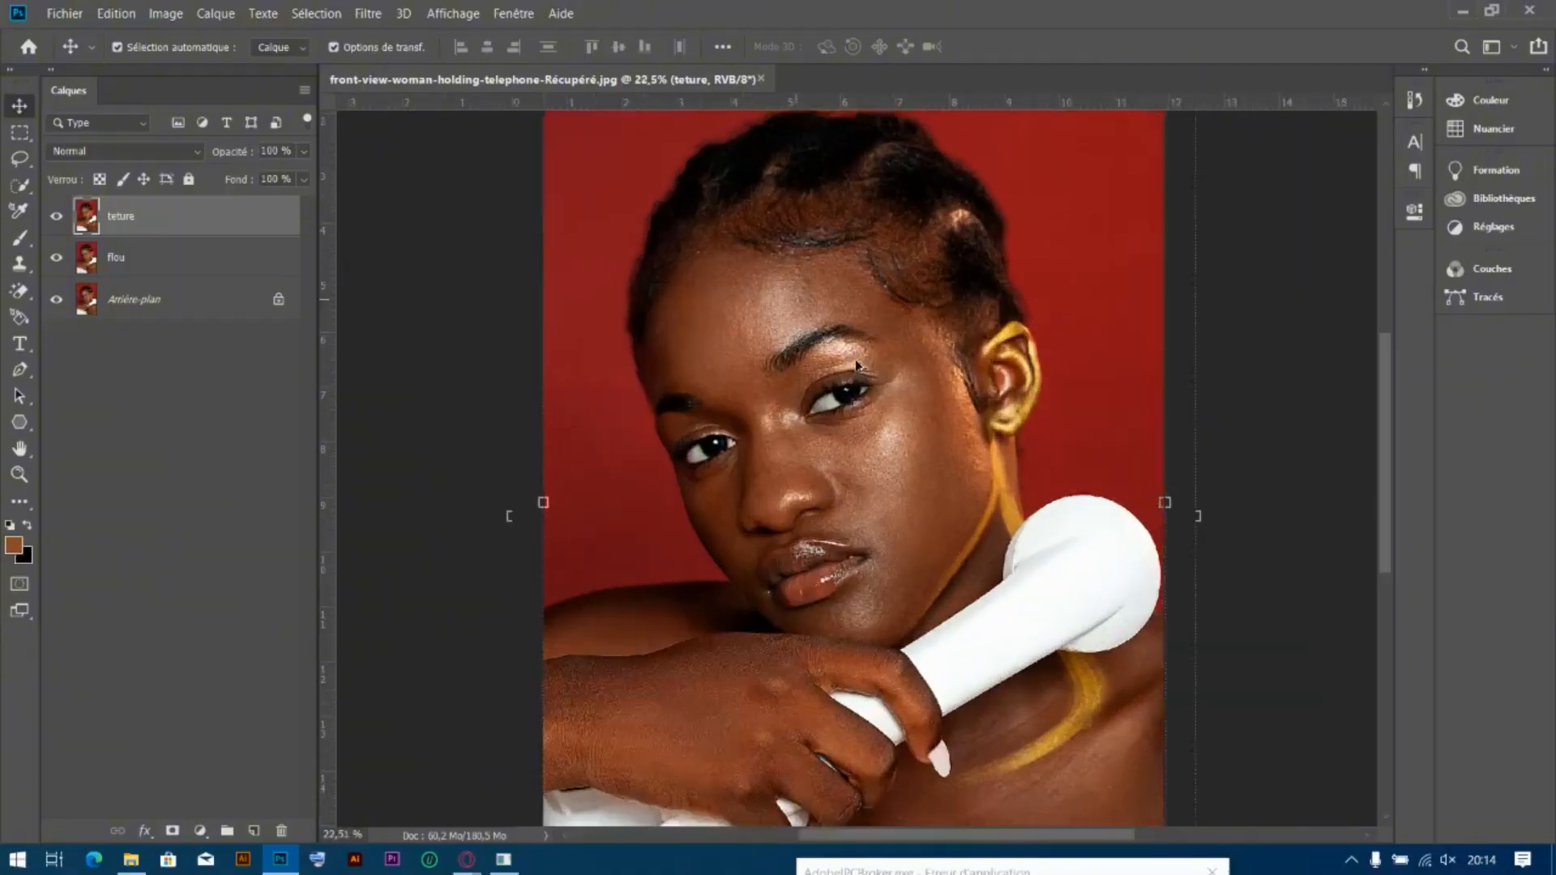
{"action": "left_click_drag", "start_coordinate": [825, 284], "coordinate": [840, 355]}
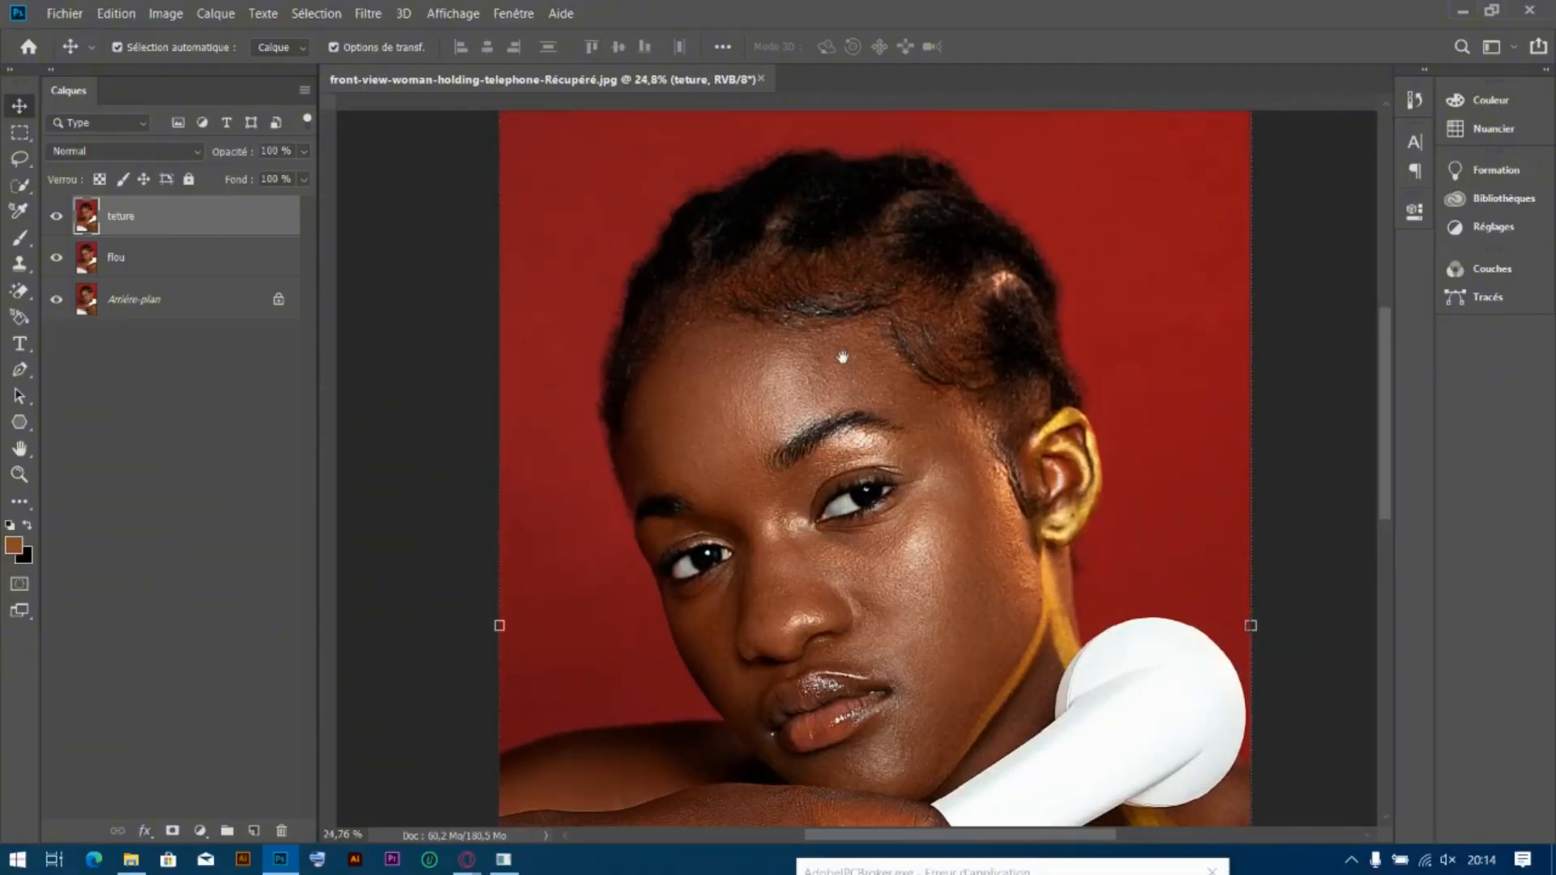
{"action": "left_click", "coordinate": [57, 218]}
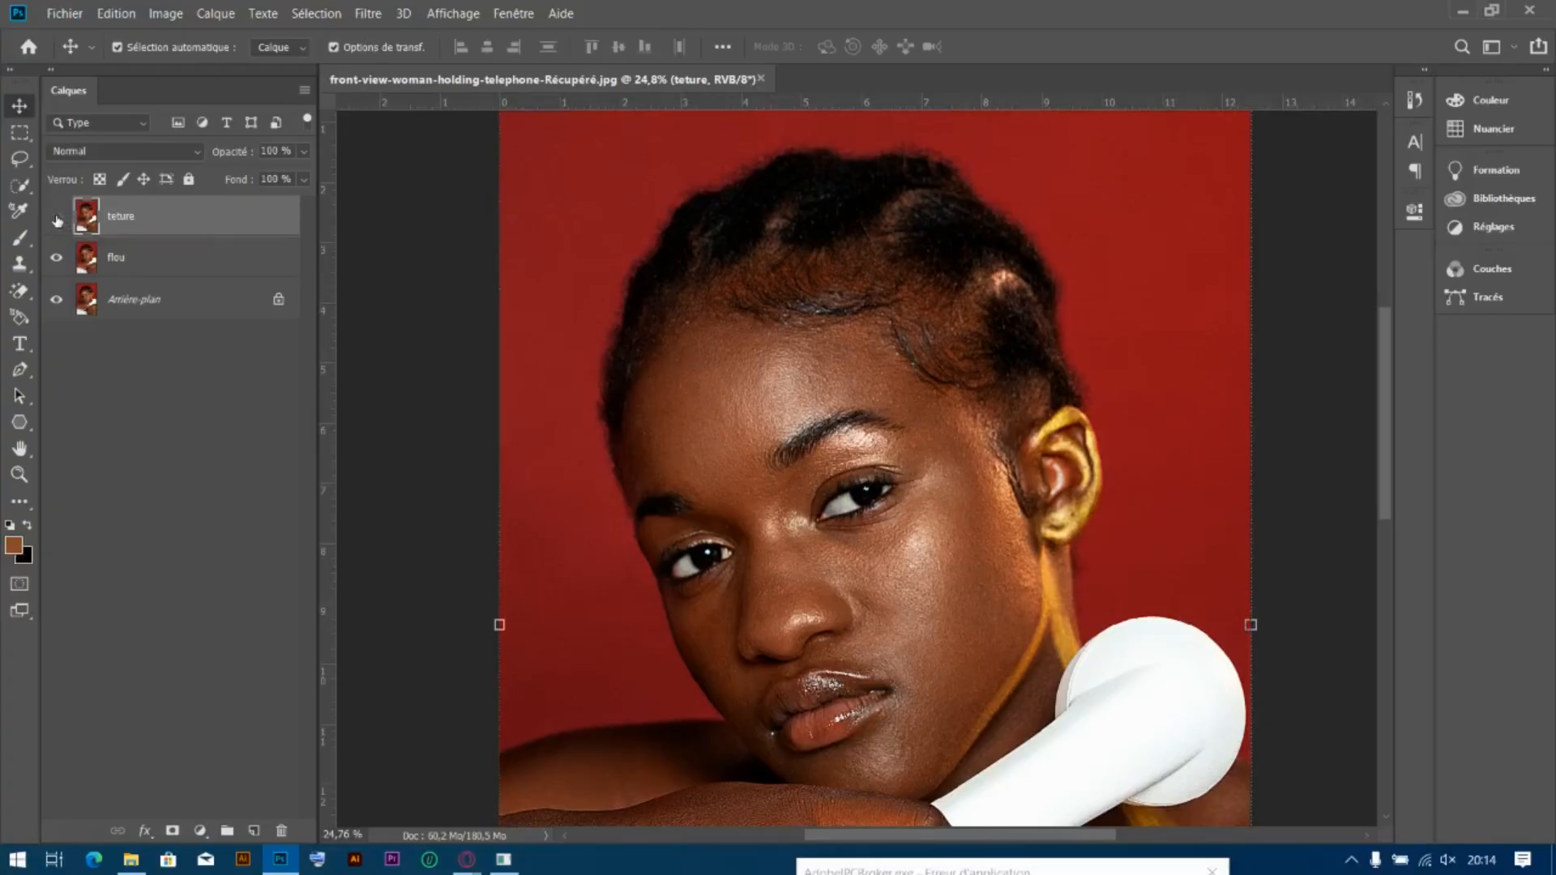
Start a Gaussian Blur on the flou layer with a 0,1-pixel radius and frame the eye and cheek in the preview at 33%
{"action": "left_click", "coordinate": [154, 264]}
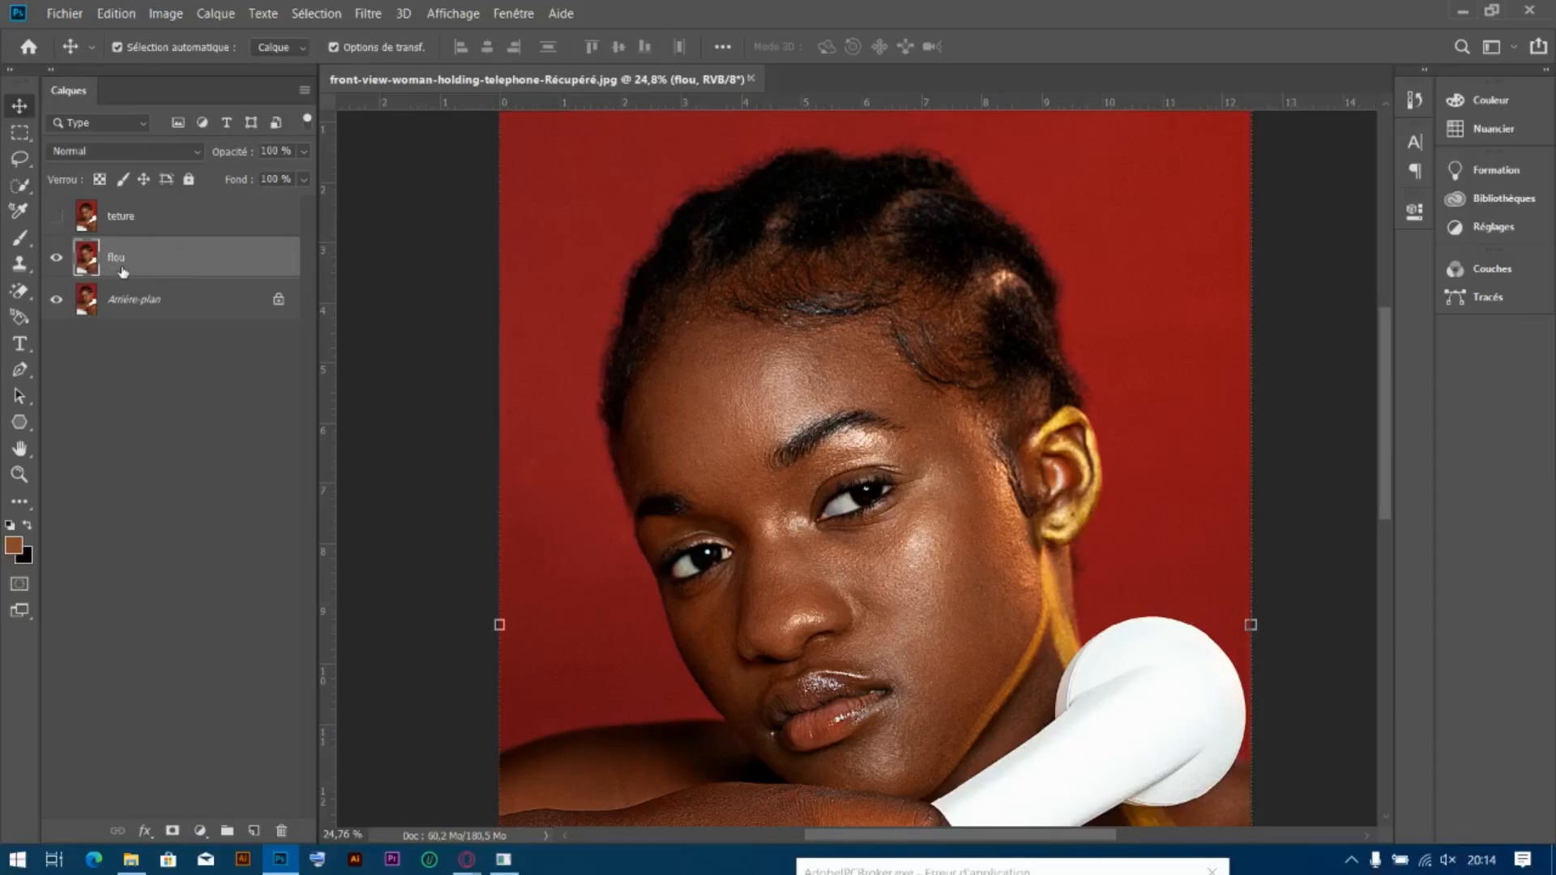
{"action": "left_click", "coordinate": [367, 15]}
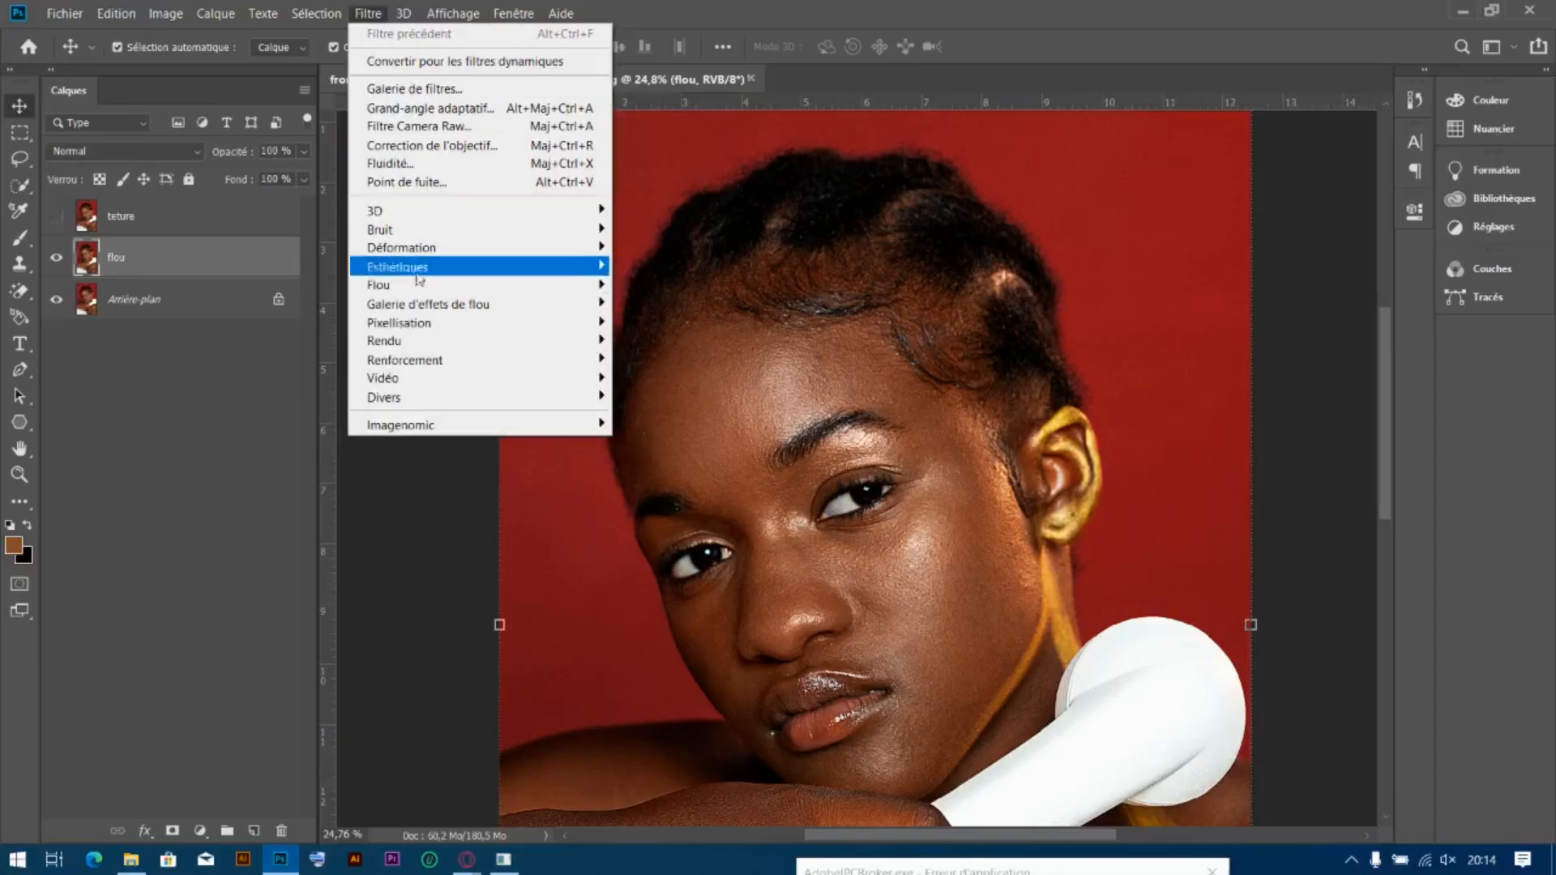
{"action": "mouse_move", "coordinate": [418, 288]}
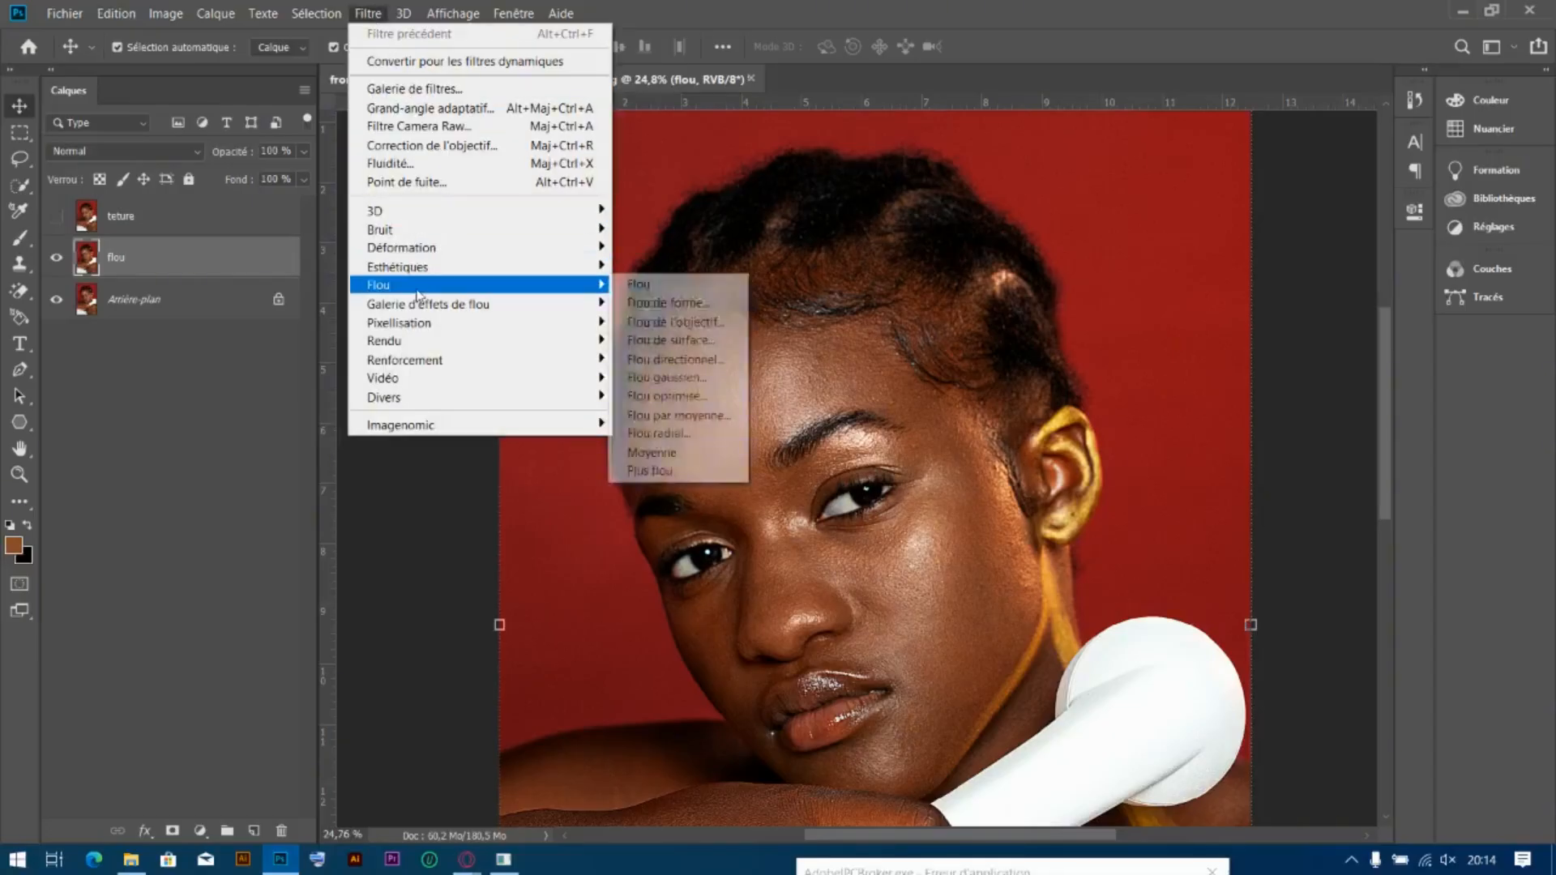
{"action": "left_click", "coordinate": [677, 379]}
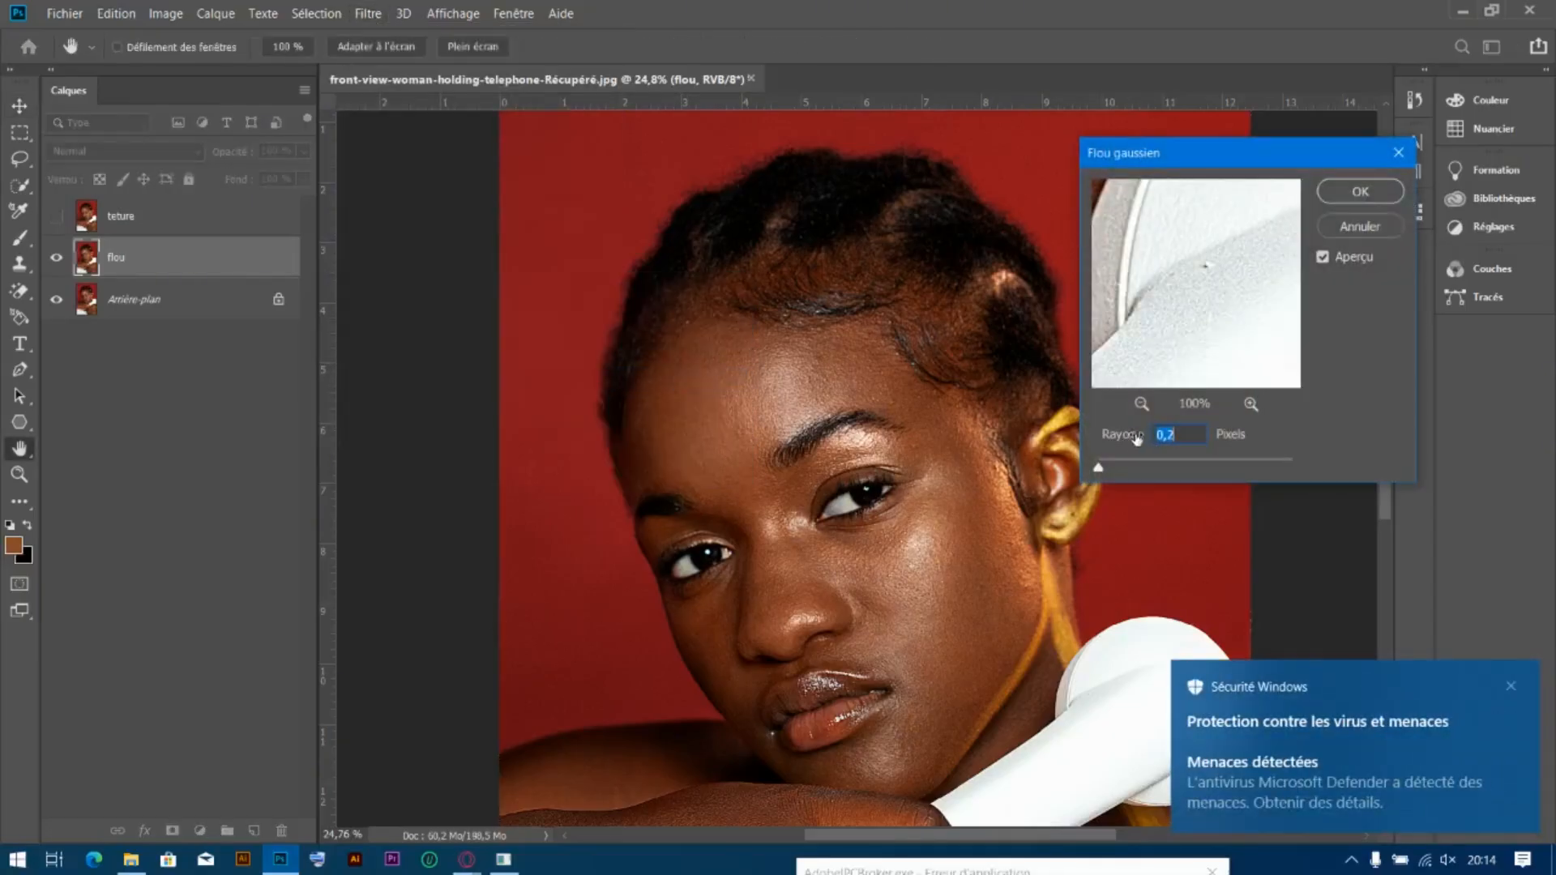
{"action": "left_click_drag", "start_coordinate": [1130, 440], "coordinate": [212, 439]}
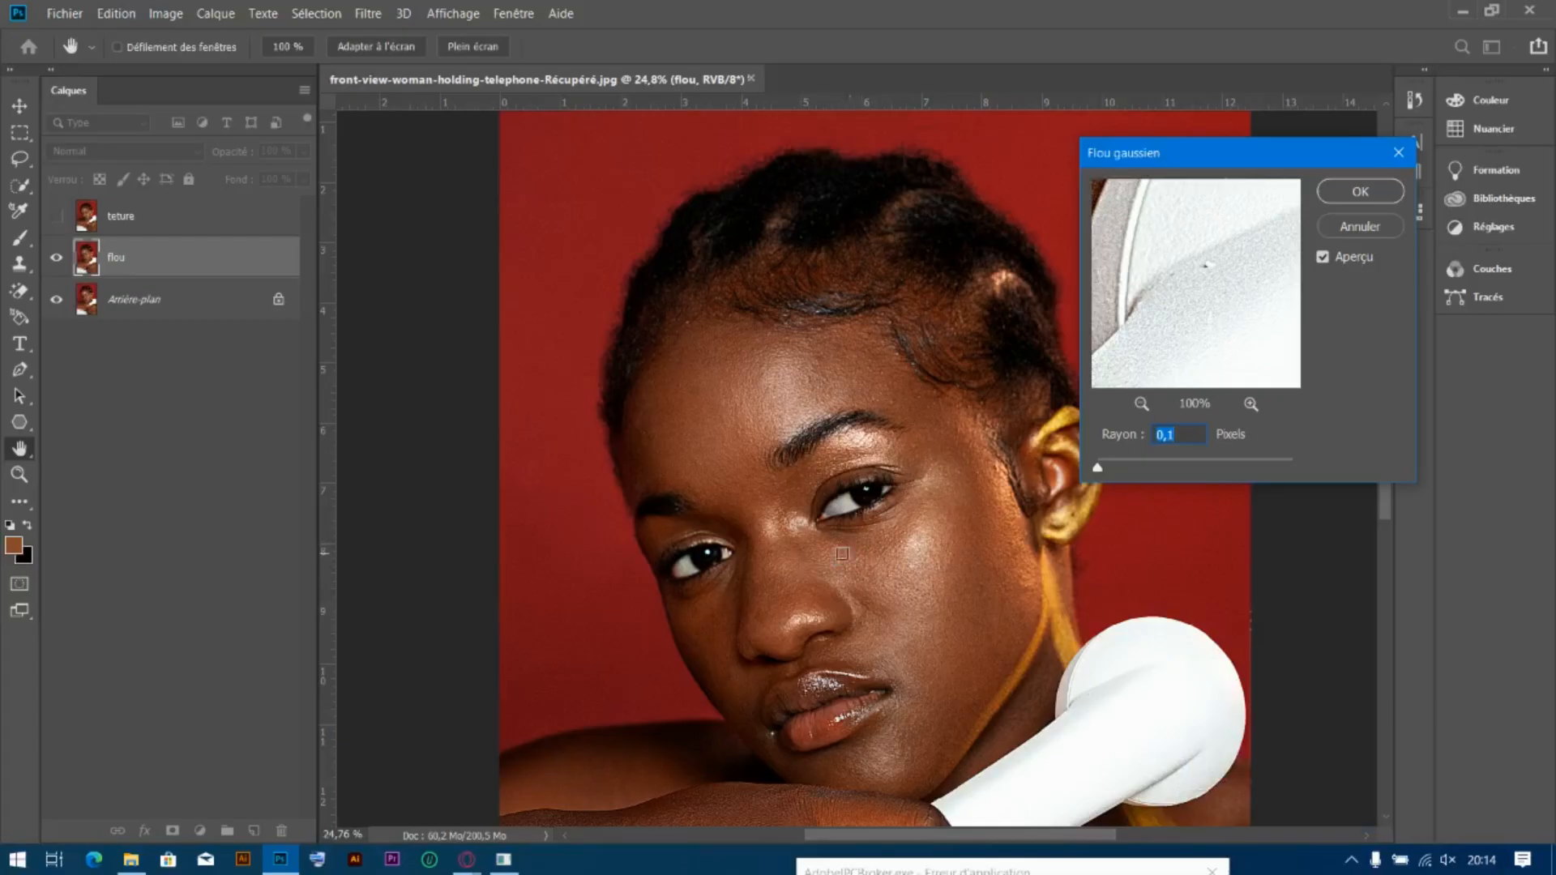
{"action": "left_click", "coordinate": [838, 562]}
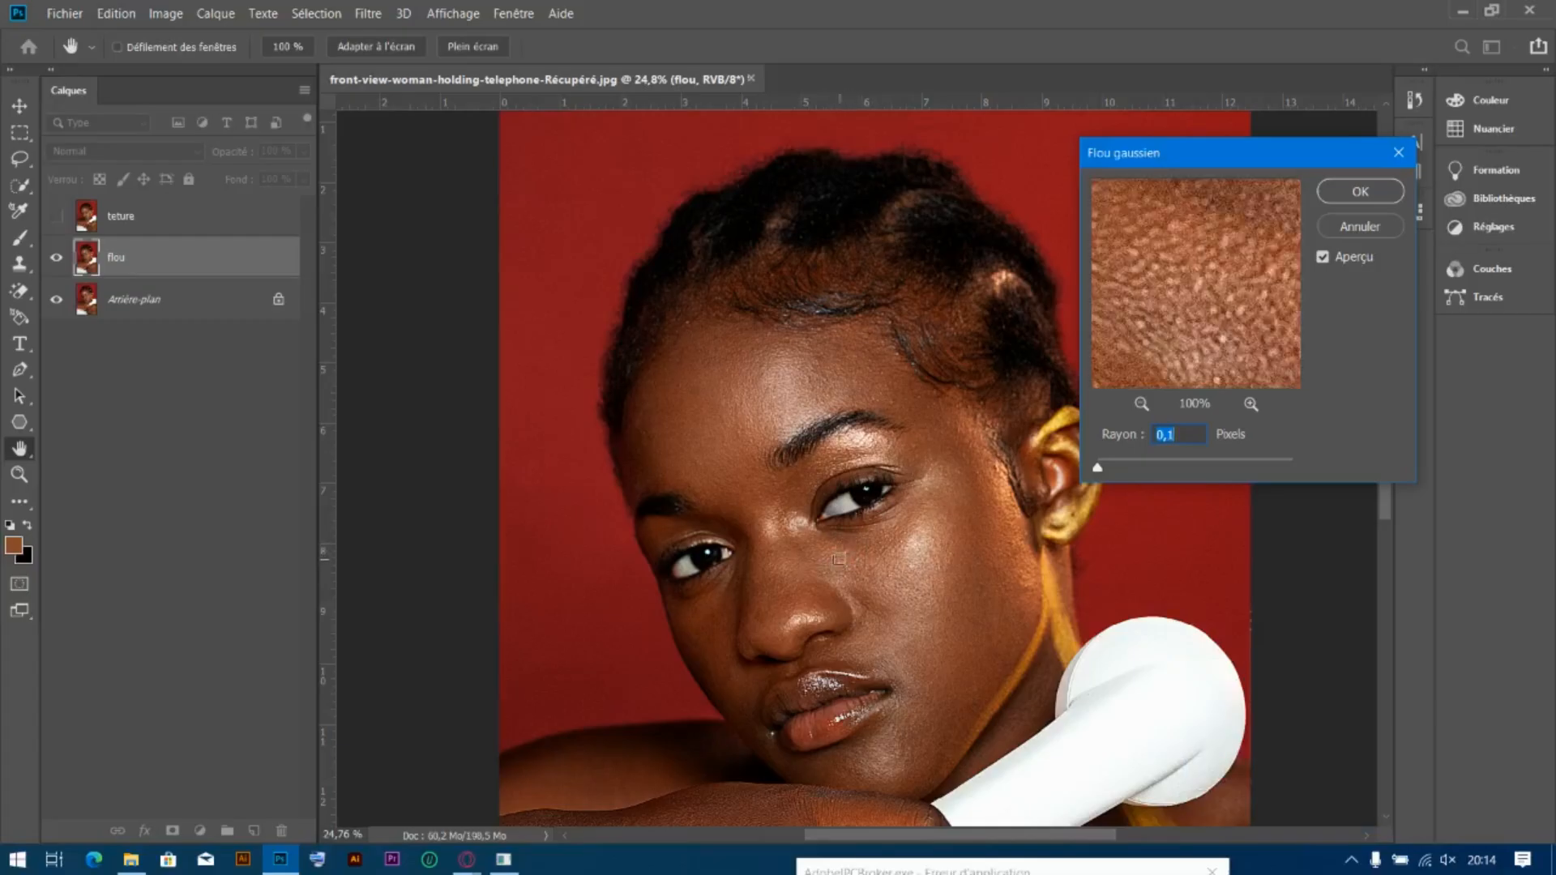
{"action": "left_click", "coordinate": [1141, 403]}
{"action": "left_click", "coordinate": [1141, 404]}
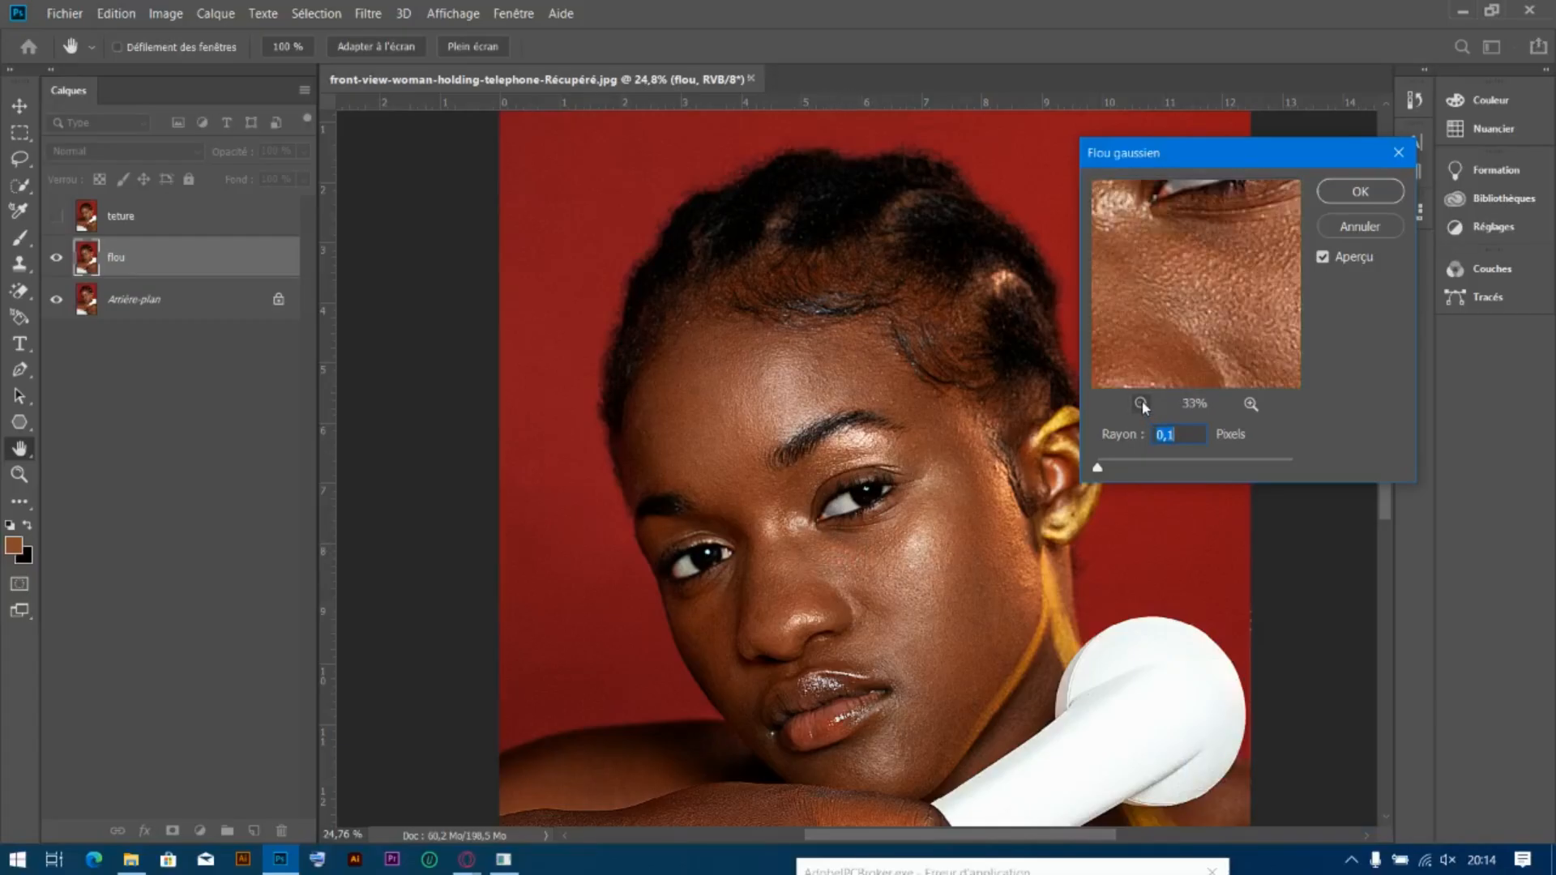
{"action": "left_click", "coordinate": [1141, 404]}
{"action": "left_click_drag", "start_coordinate": [1229, 267], "coordinate": [1222, 294]}
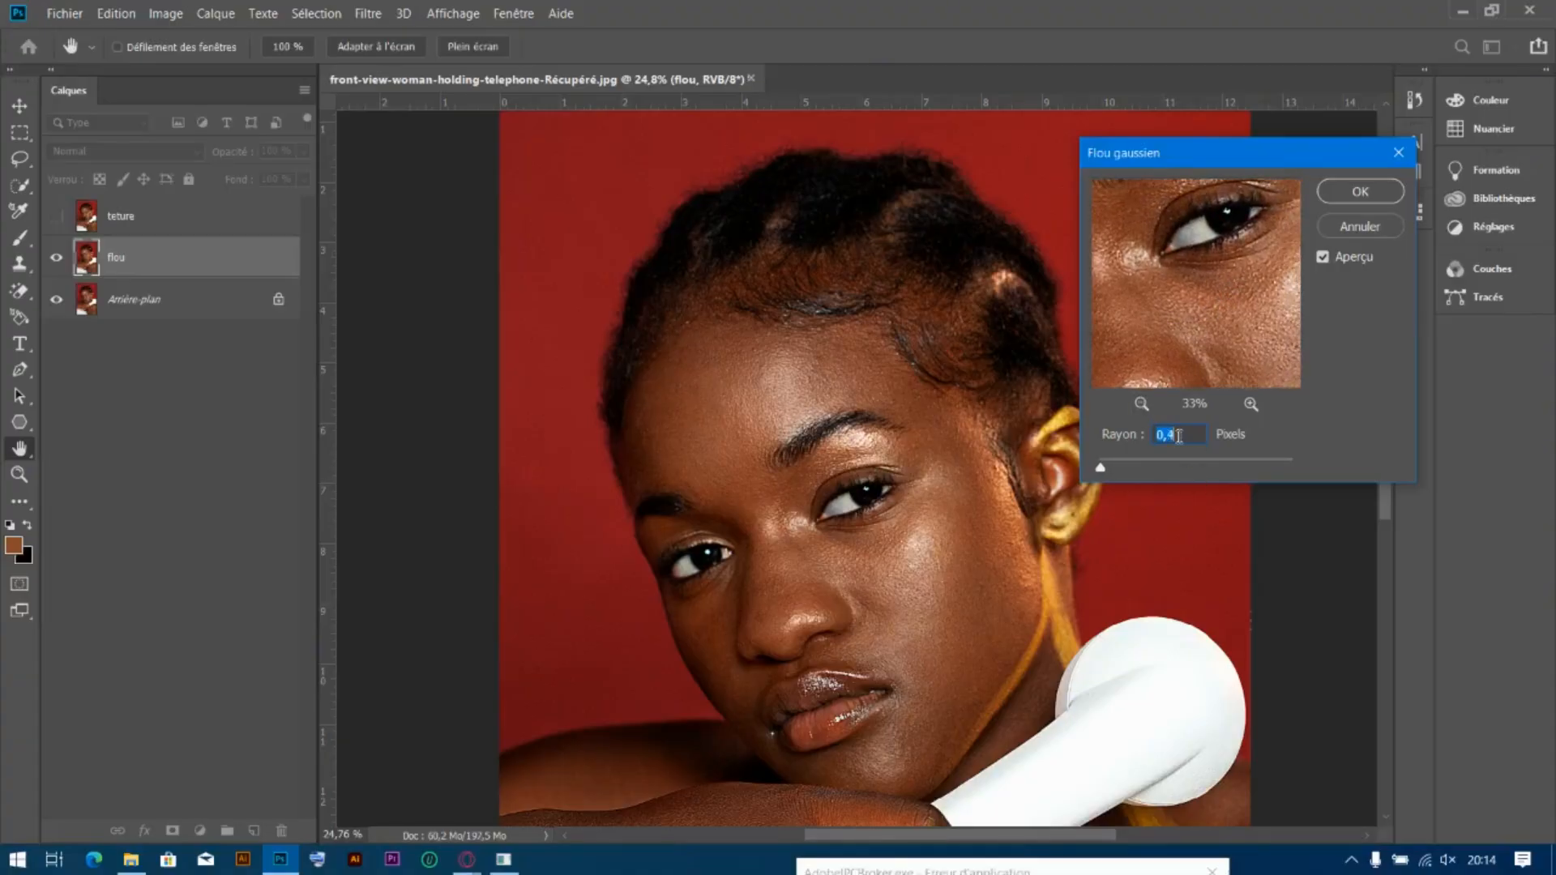
Raise the Gaussian Blur radius to 4,0 pixels, compare the portrait with and without the preview, and apply the blur
{"action": "scroll", "coordinate": [1178, 436], "scroll_direction": "up", "scroll_amount": 5}
{"action": "scroll", "coordinate": [1178, 436], "scroll_direction": "up", "scroll_amount": 8}
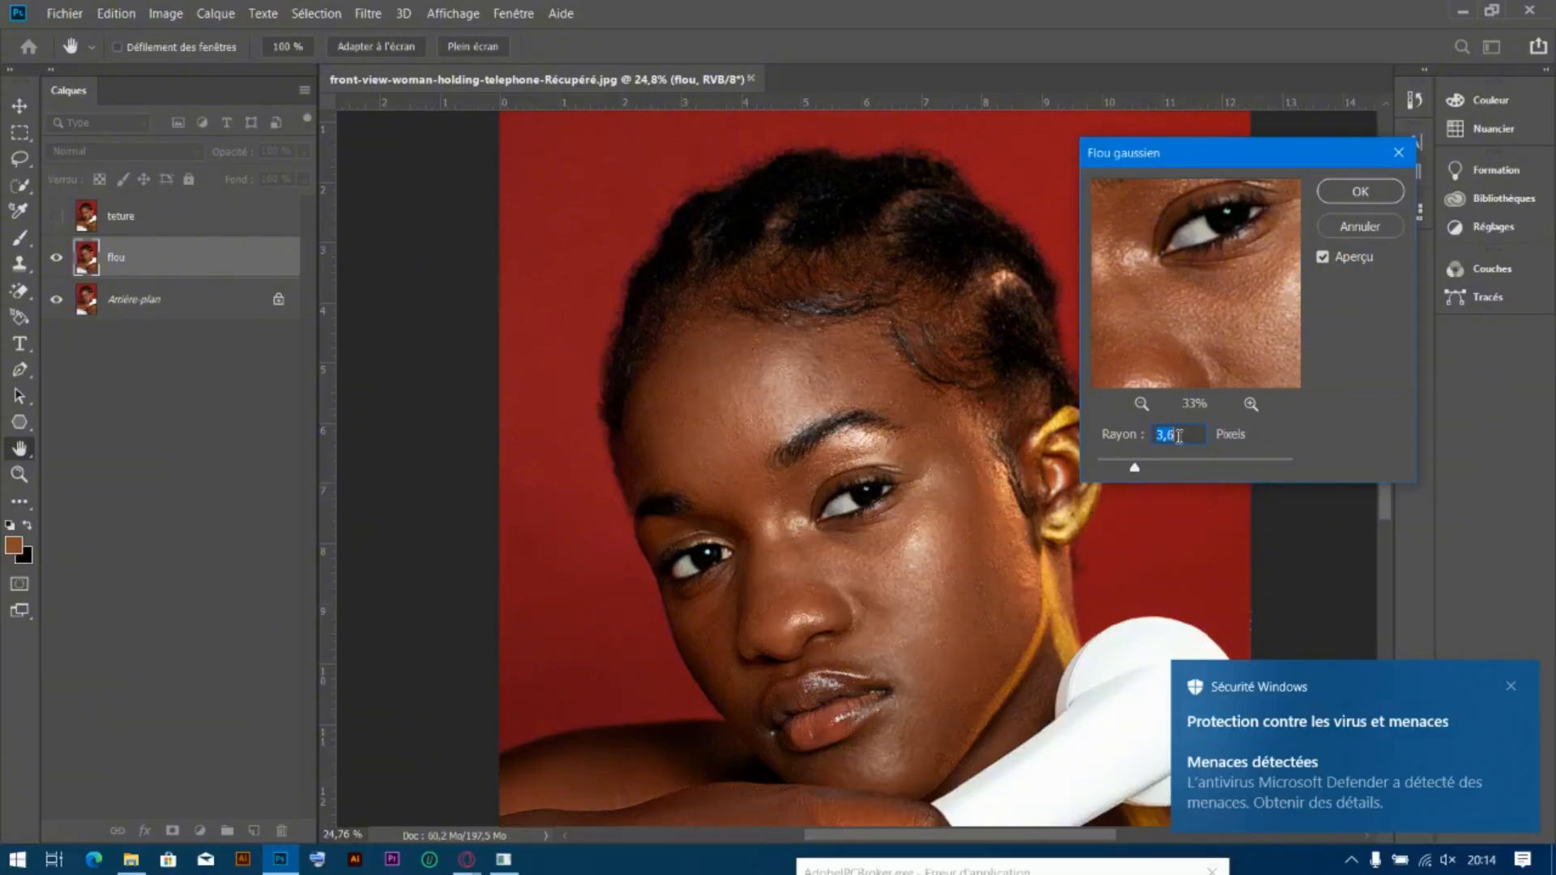
{"action": "scroll", "coordinate": [1178, 436], "scroll_direction": "up", "scroll_amount": 2}
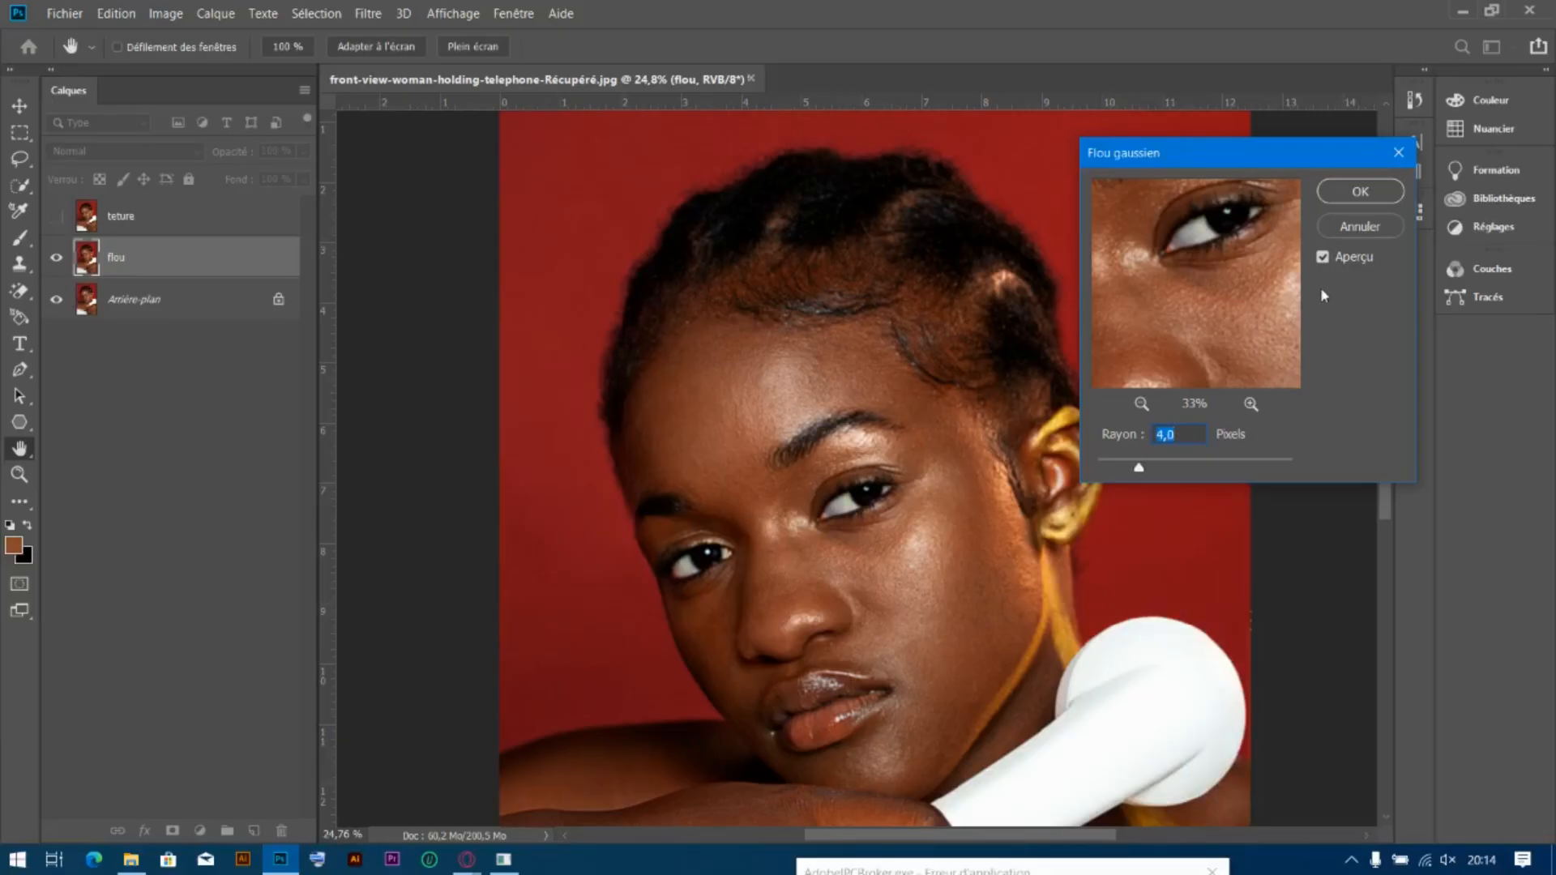
{"action": "left_click", "coordinate": [1322, 257]}
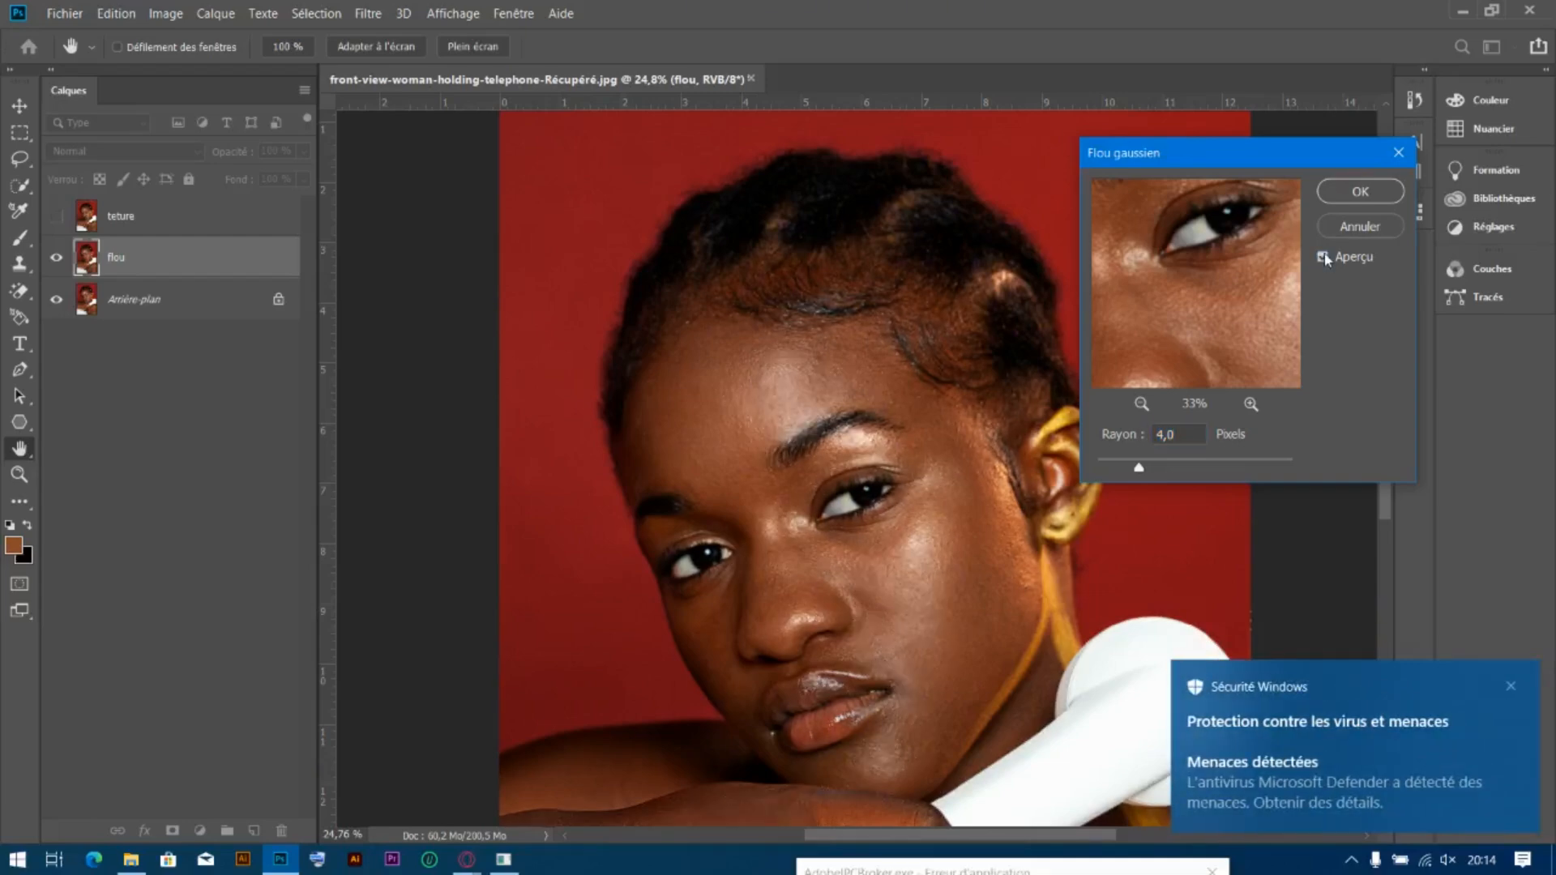
{"action": "left_click", "coordinate": [1322, 257]}
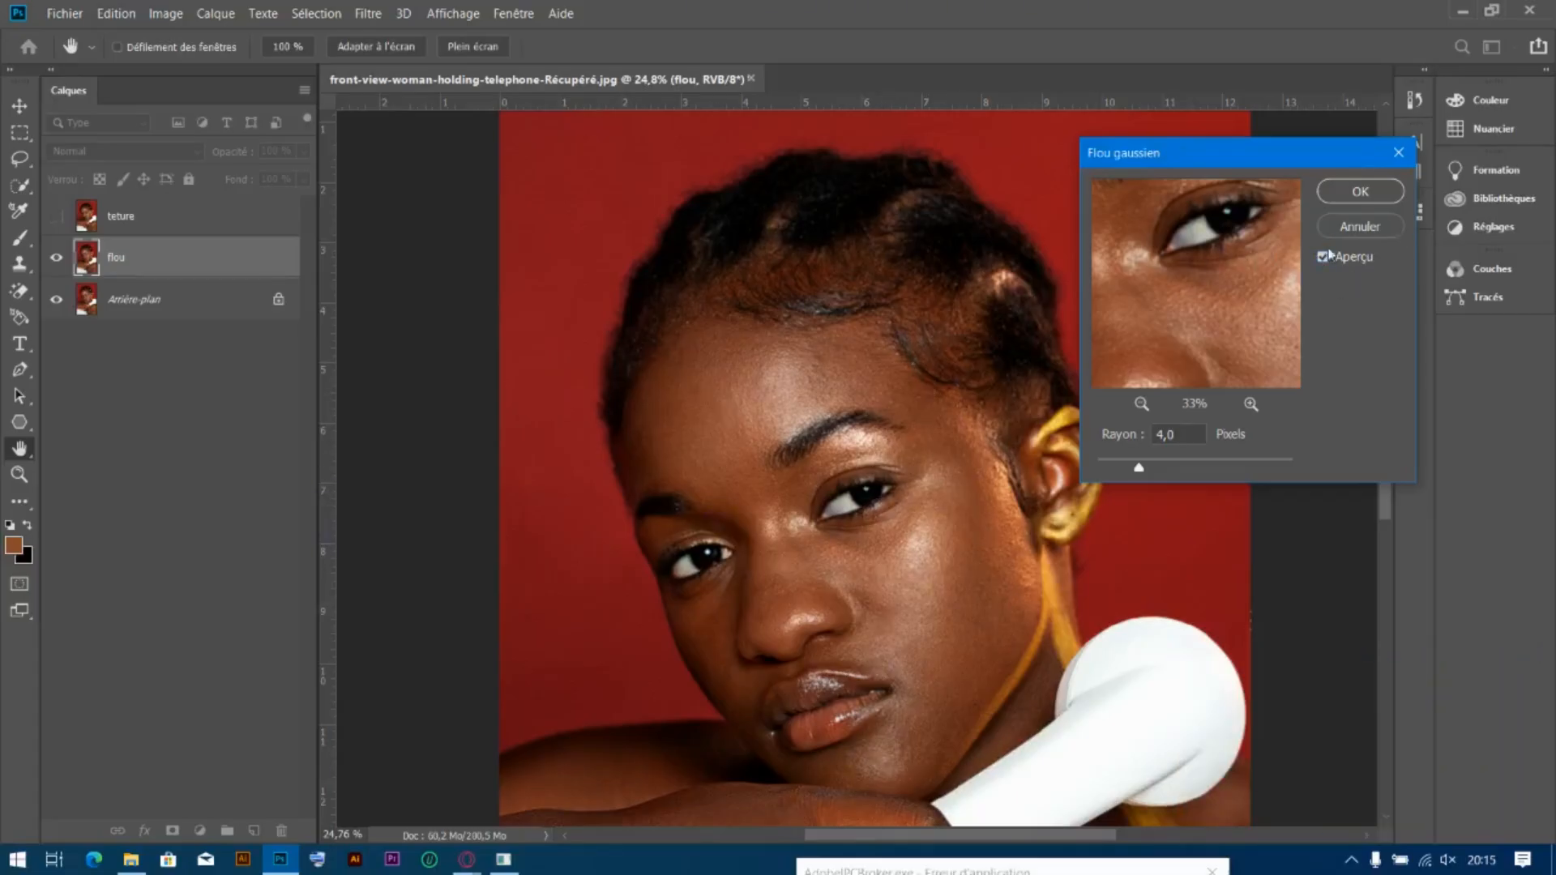
{"action": "left_click", "coordinate": [1359, 194]}
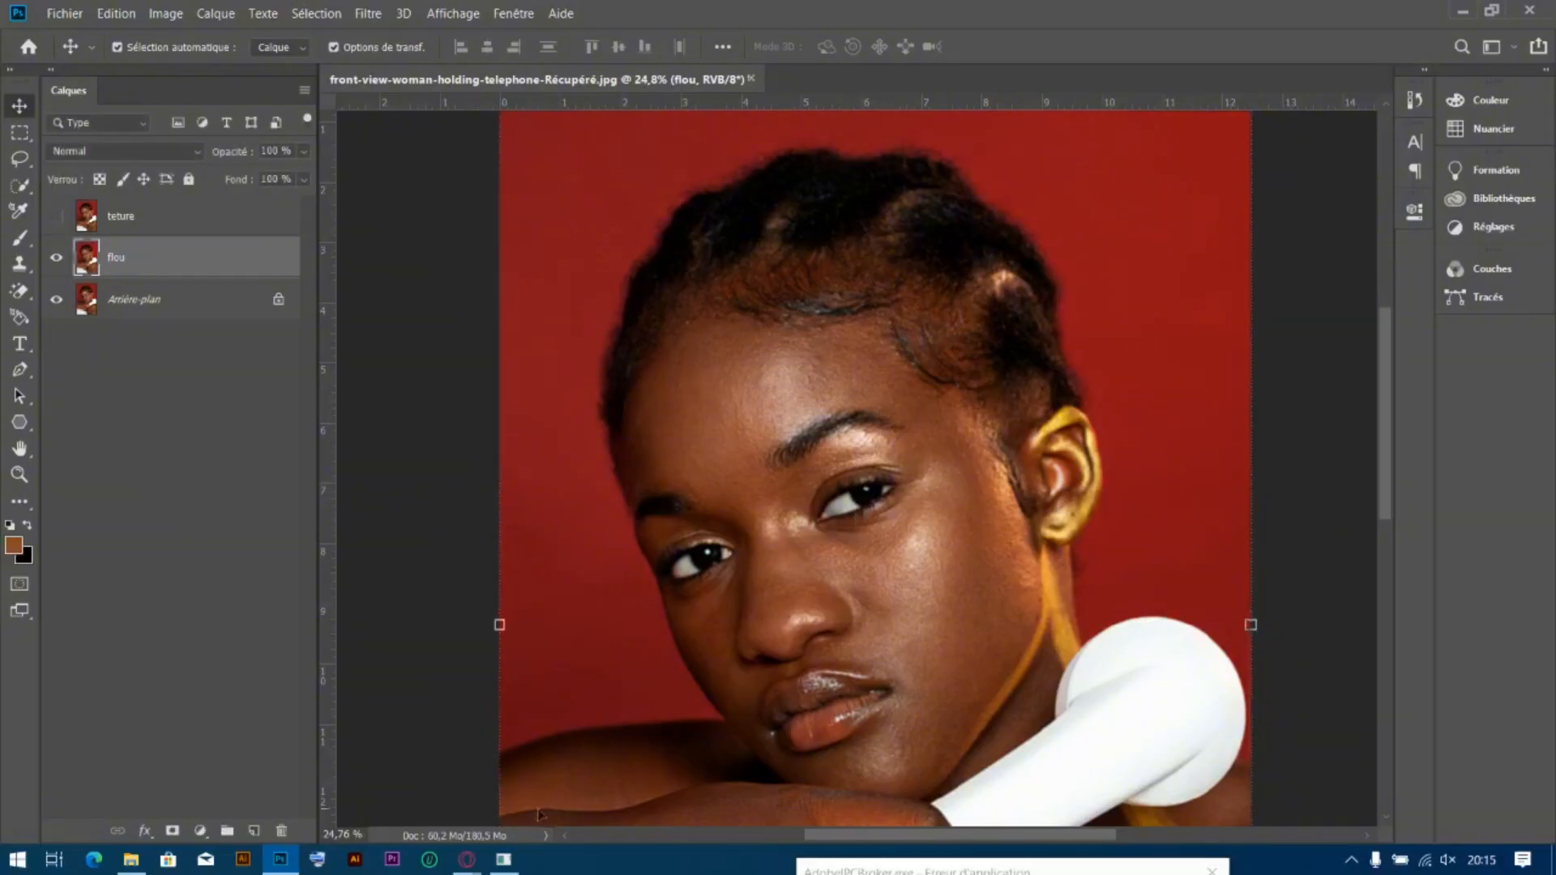
Make the teture layer visible again, select it and open the Apply Image command for it
{"action": "mouse_move", "coordinate": [467, 859]}
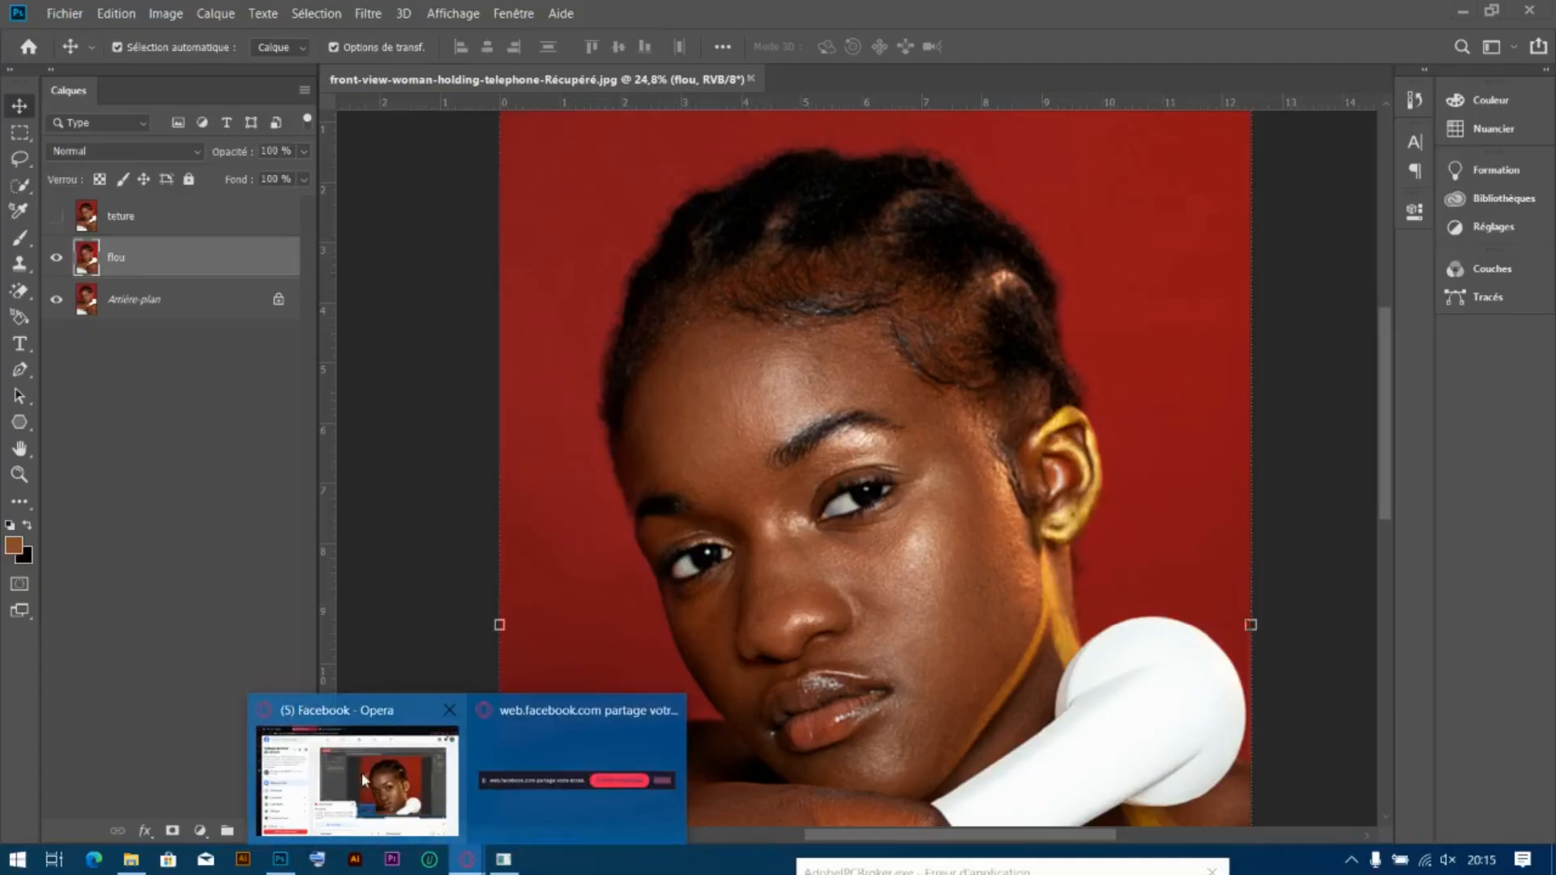
{"action": "left_click", "coordinate": [56, 217]}
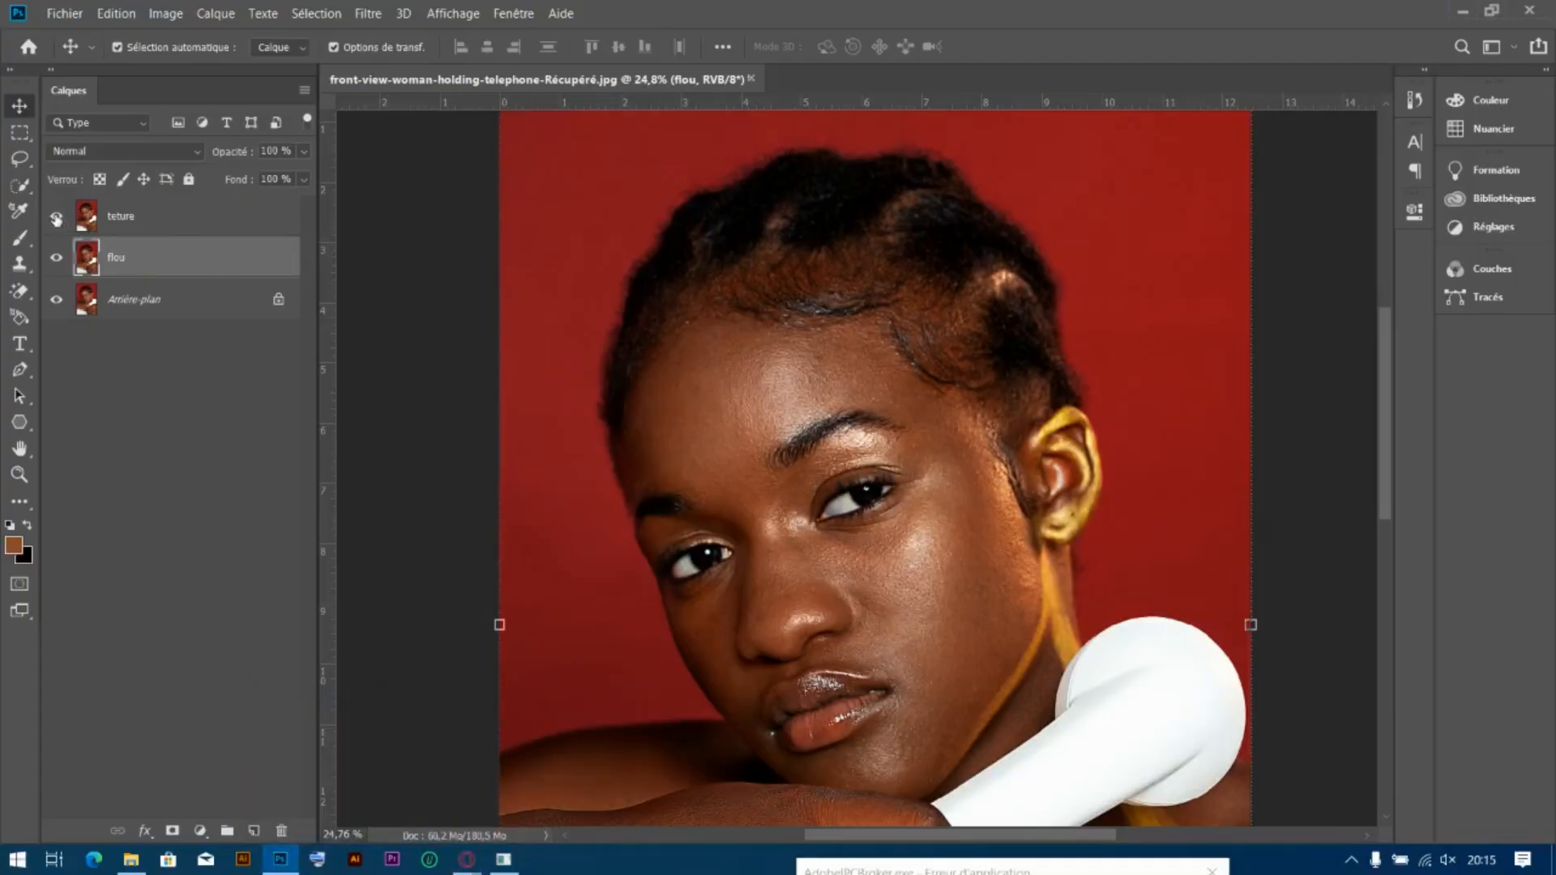
{"action": "left_click", "coordinate": [130, 226]}
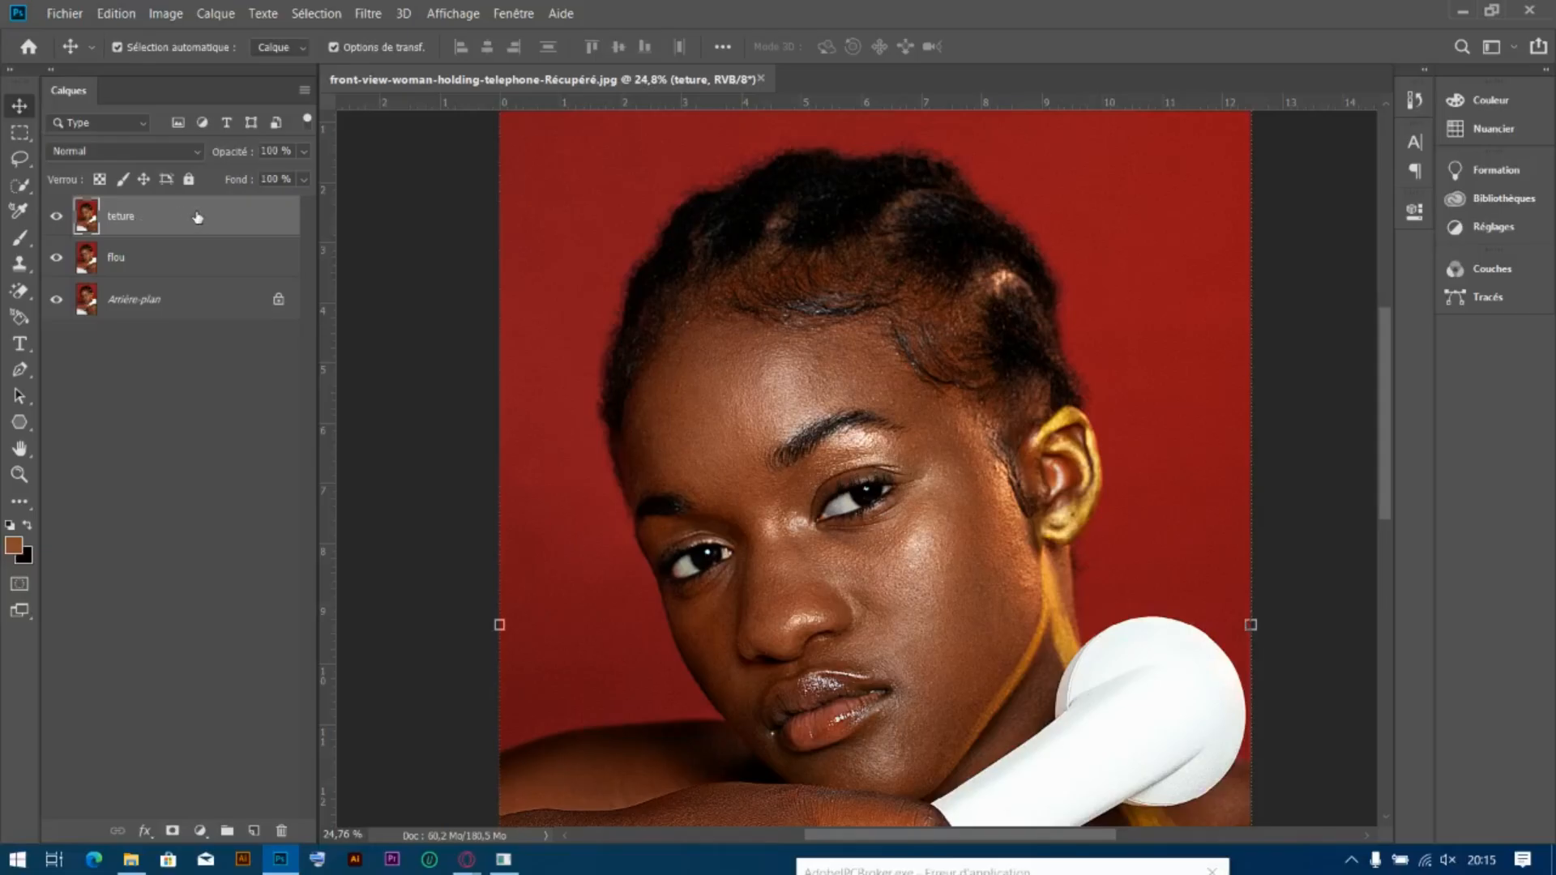
{"action": "left_click", "coordinate": [166, 15]}
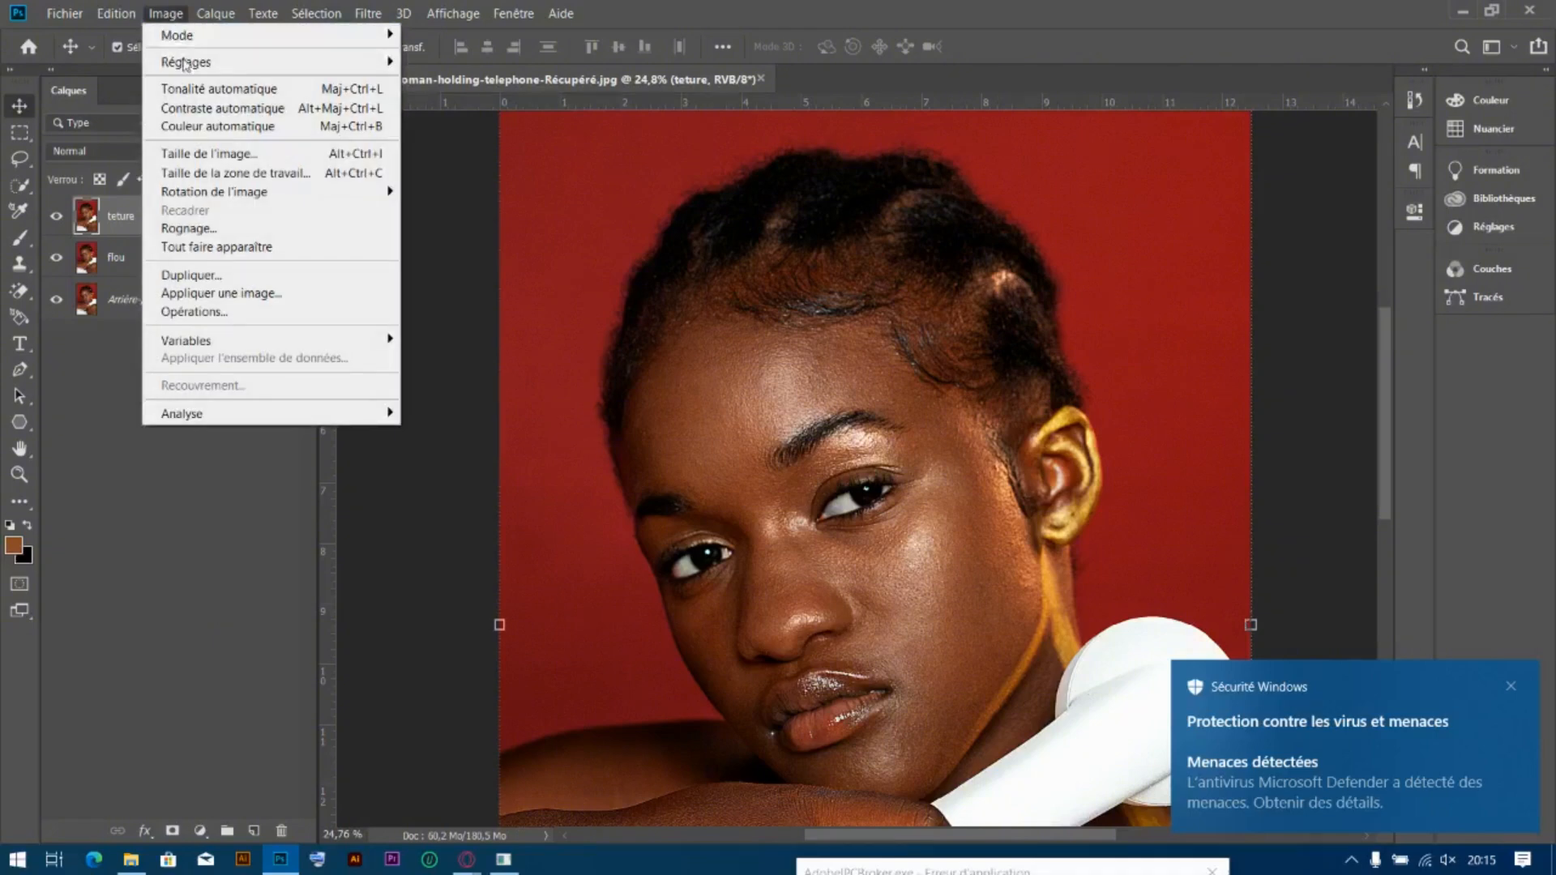
{"action": "left_click", "coordinate": [220, 293]}
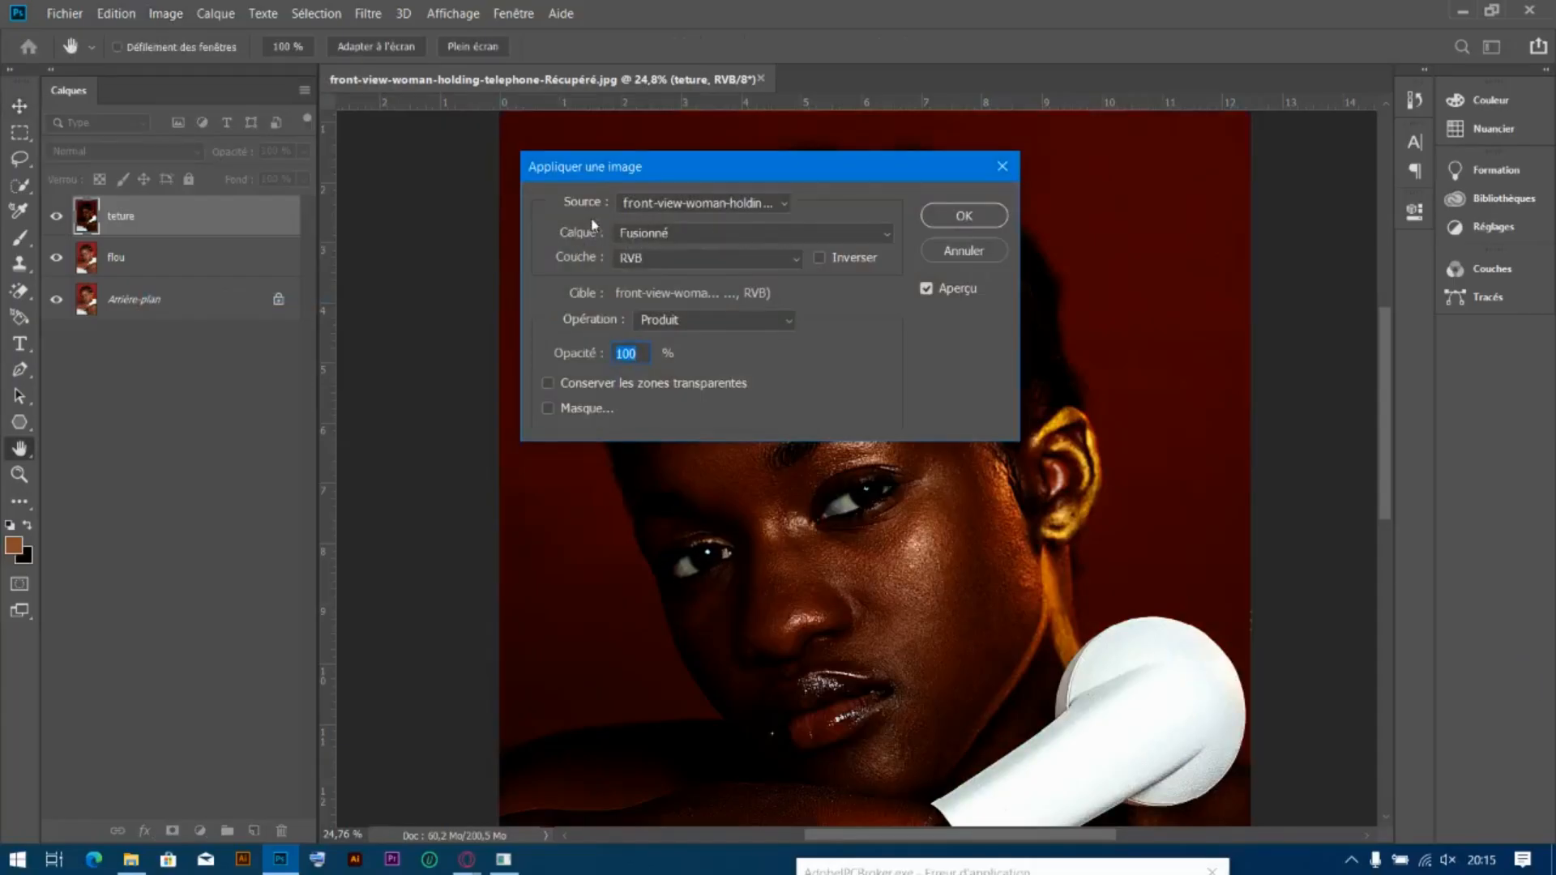
Configure Apply Image to use the flou layer as source, with the Addition operation and the channel inverted
{"action": "left_click", "coordinate": [669, 232]}
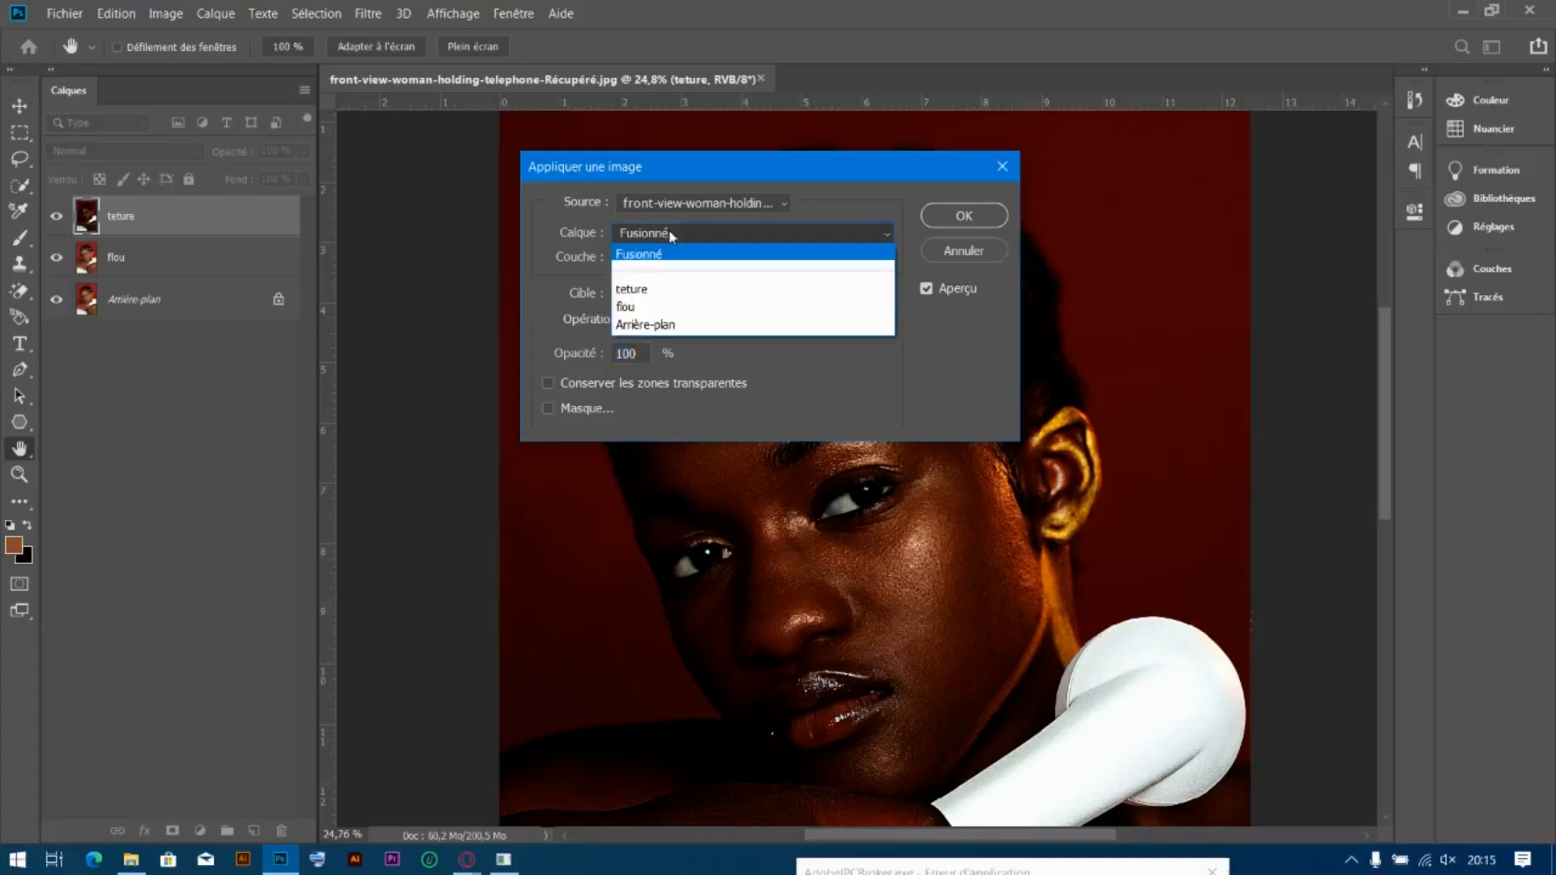
{"action": "left_click", "coordinate": [644, 307]}
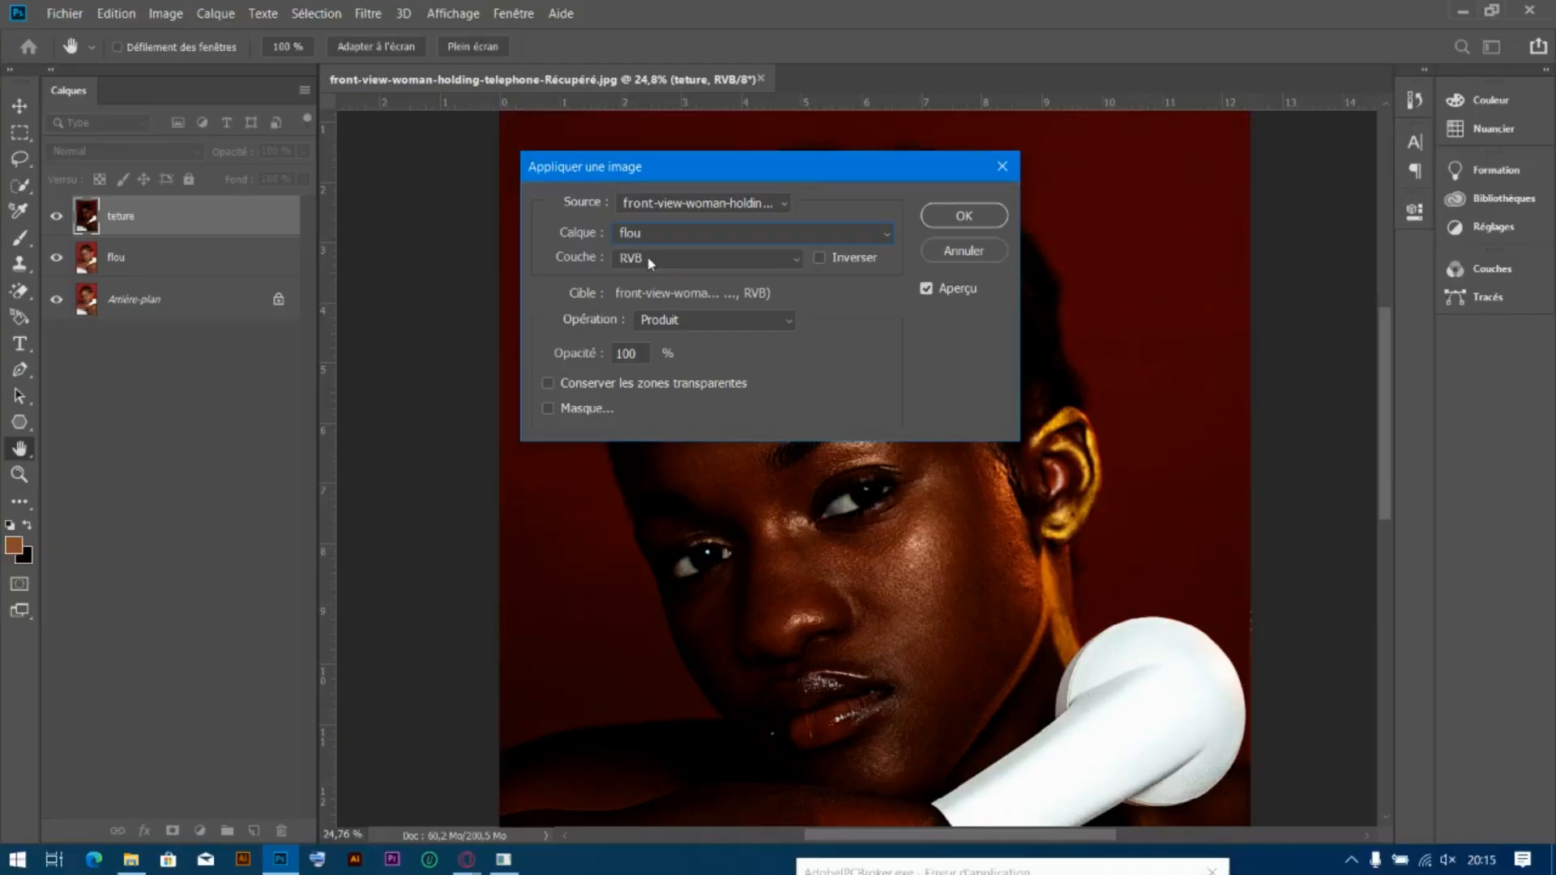
{"action": "left_click", "coordinate": [687, 319]}
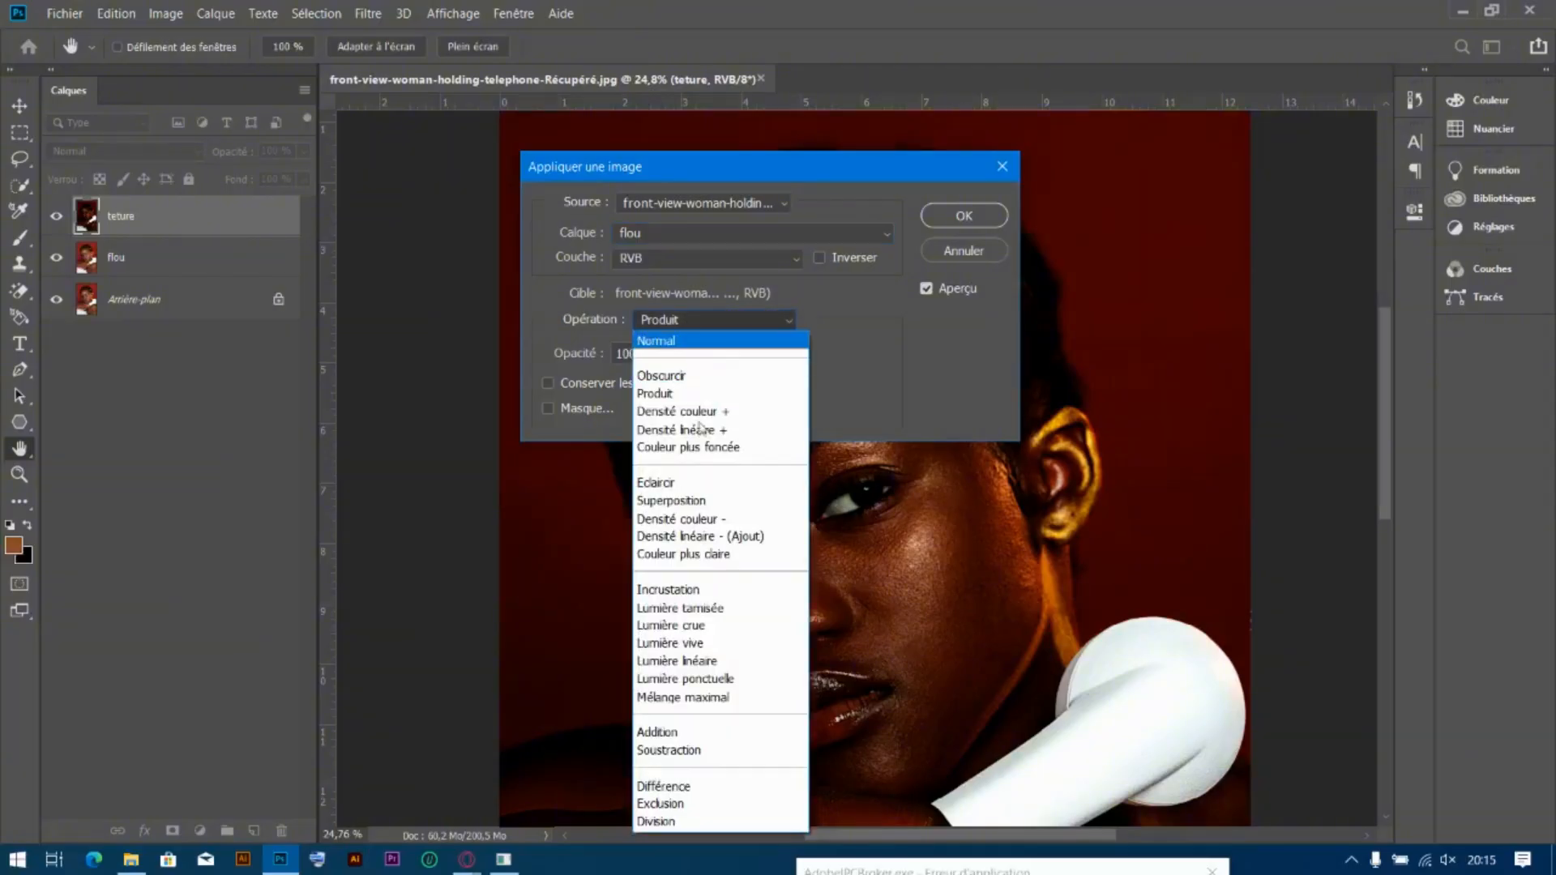
{"action": "left_click", "coordinate": [659, 732]}
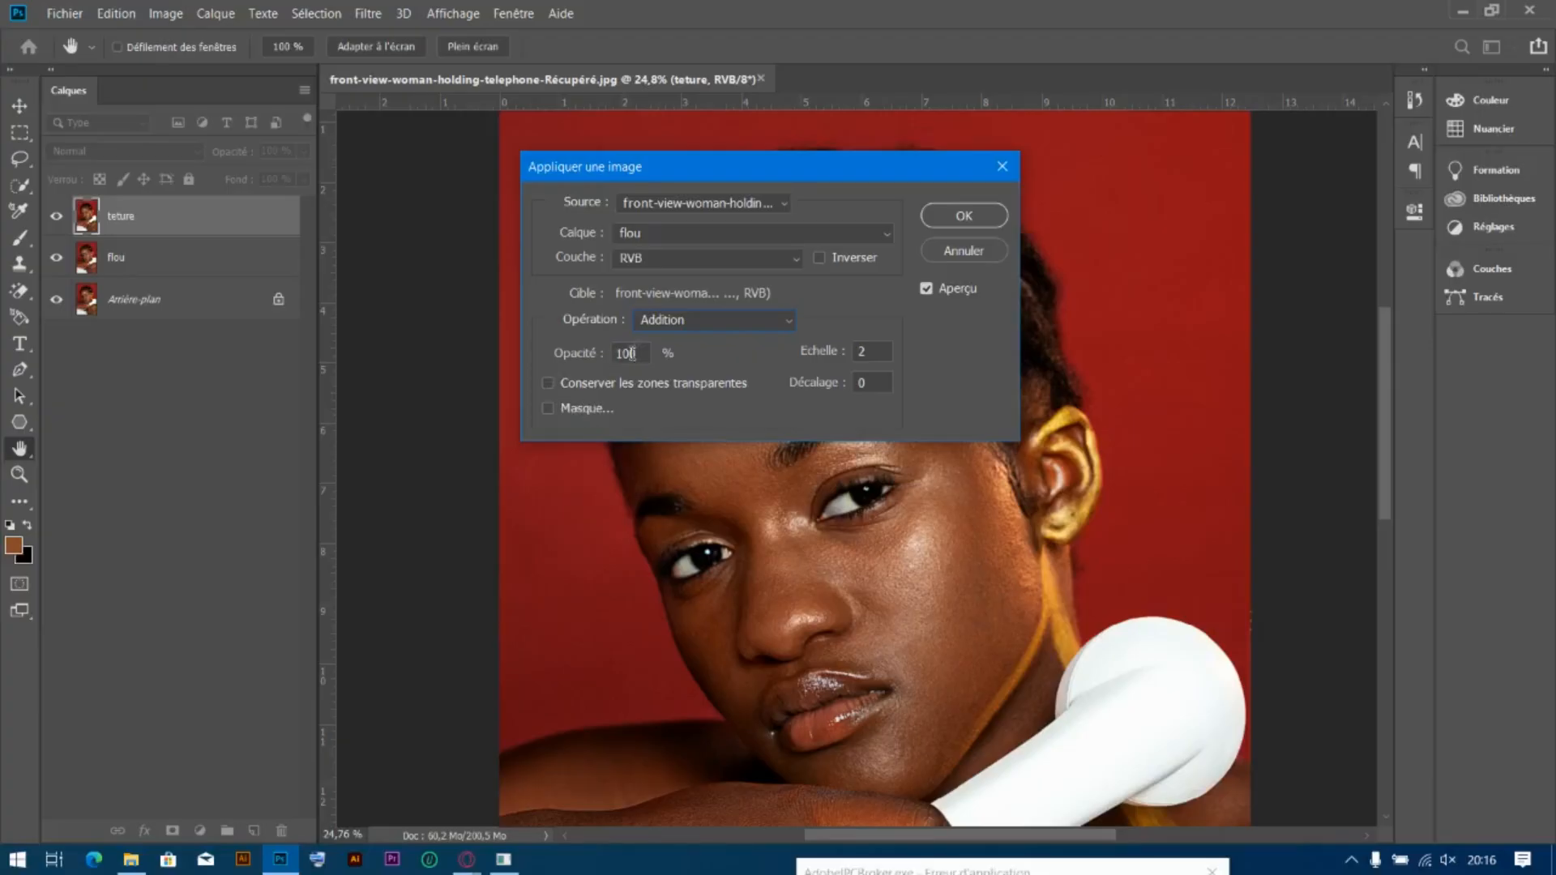
{"action": "left_click", "coordinate": [819, 259]}
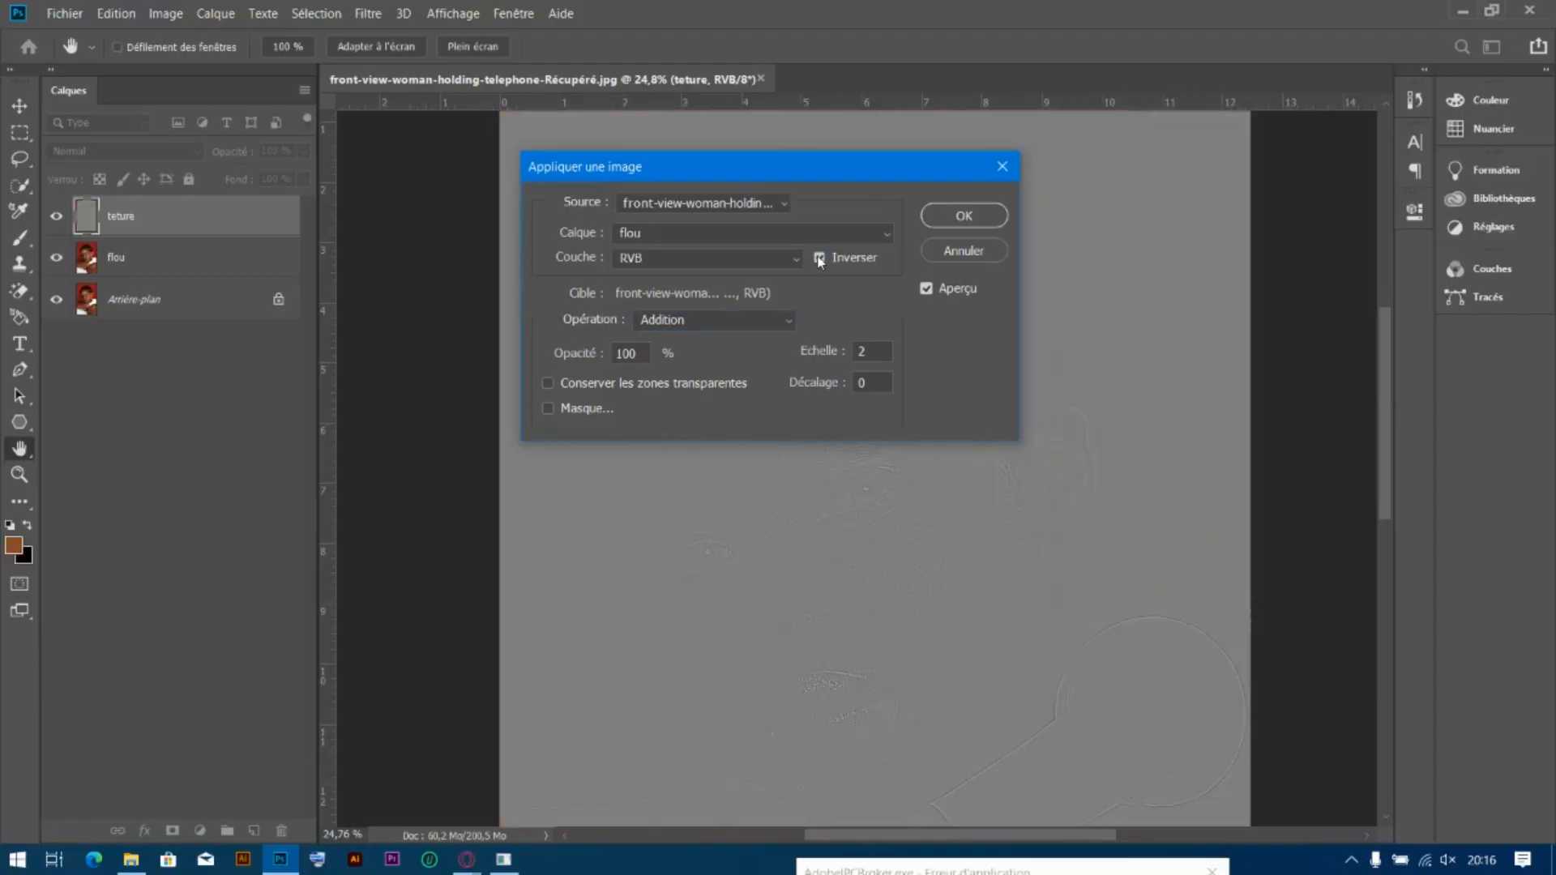
Move the Apply Image dialog off the portrait, compare the result with and without preview, and apply it to the teture layer
{"action": "left_click_drag", "start_coordinate": [772, 177], "coordinate": [310, 204]}
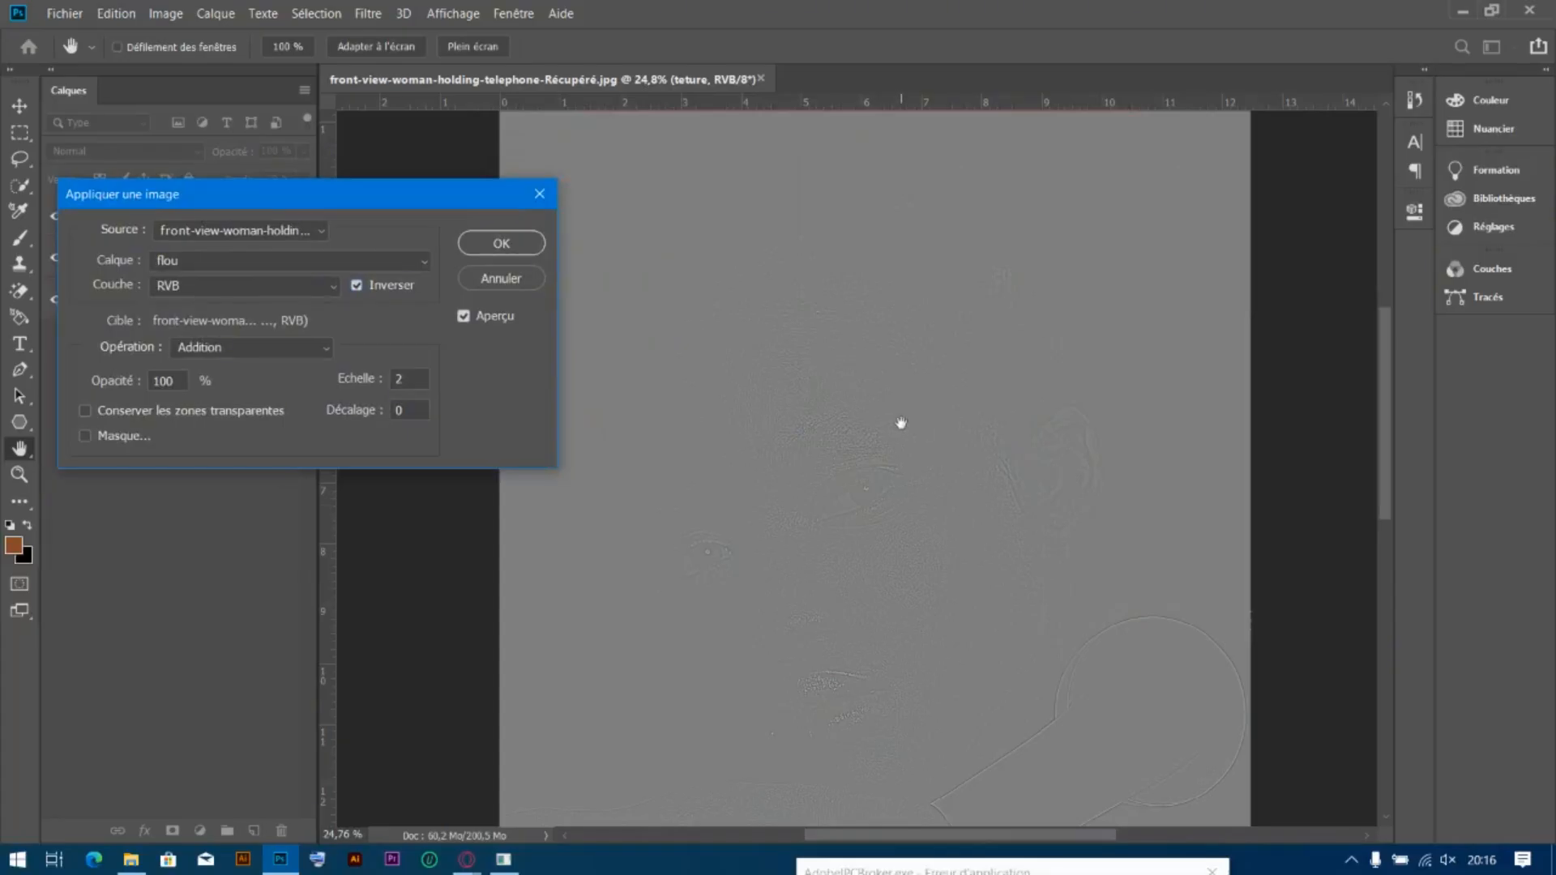
{"action": "left_click", "coordinate": [464, 316]}
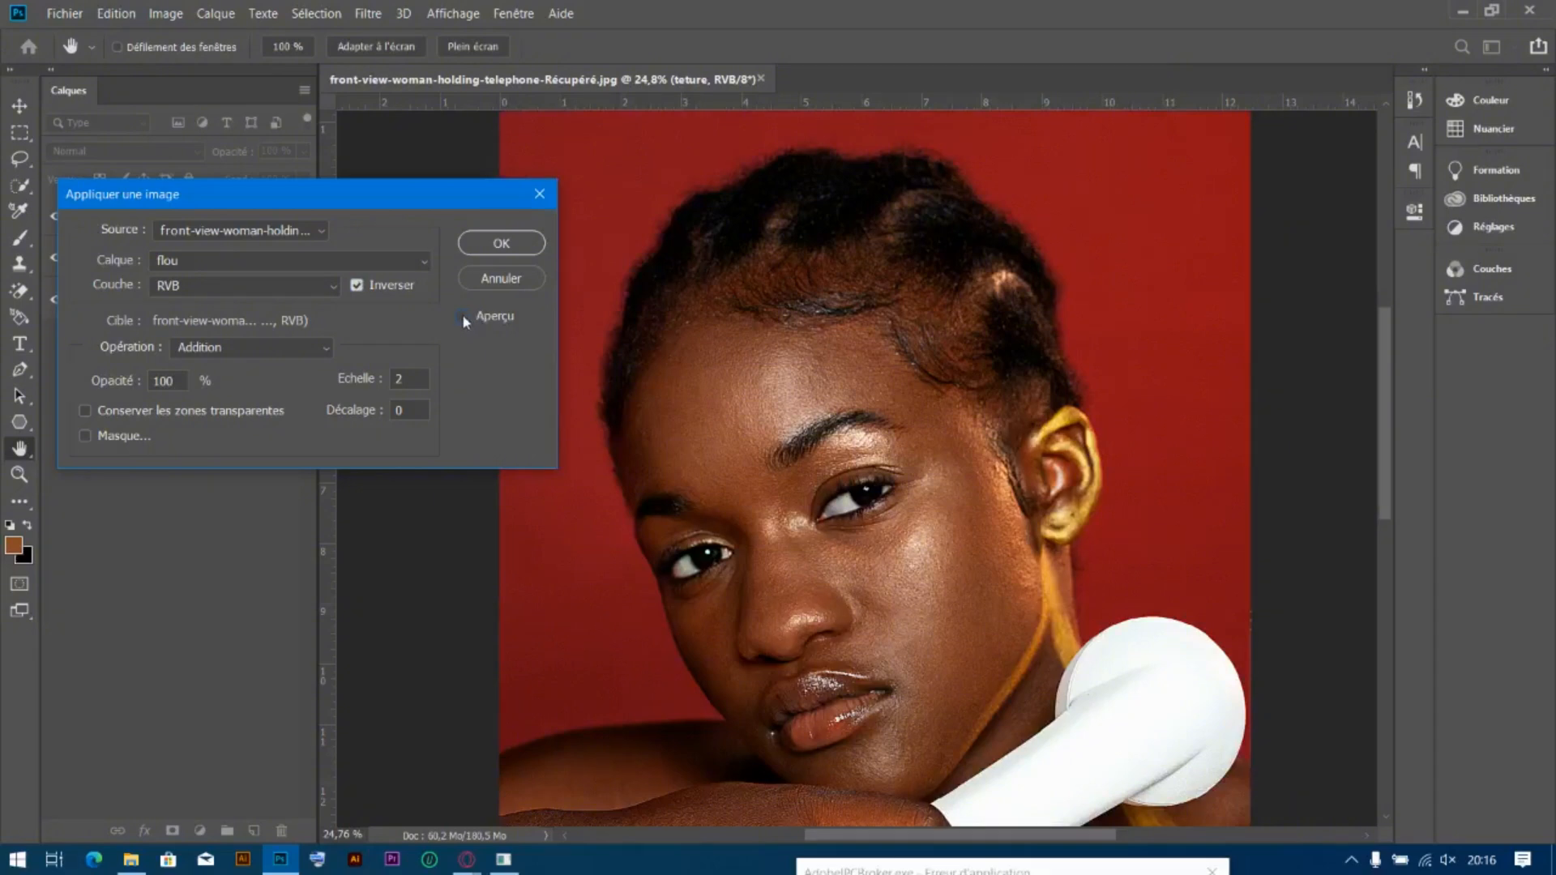
{"action": "left_click", "coordinate": [464, 316]}
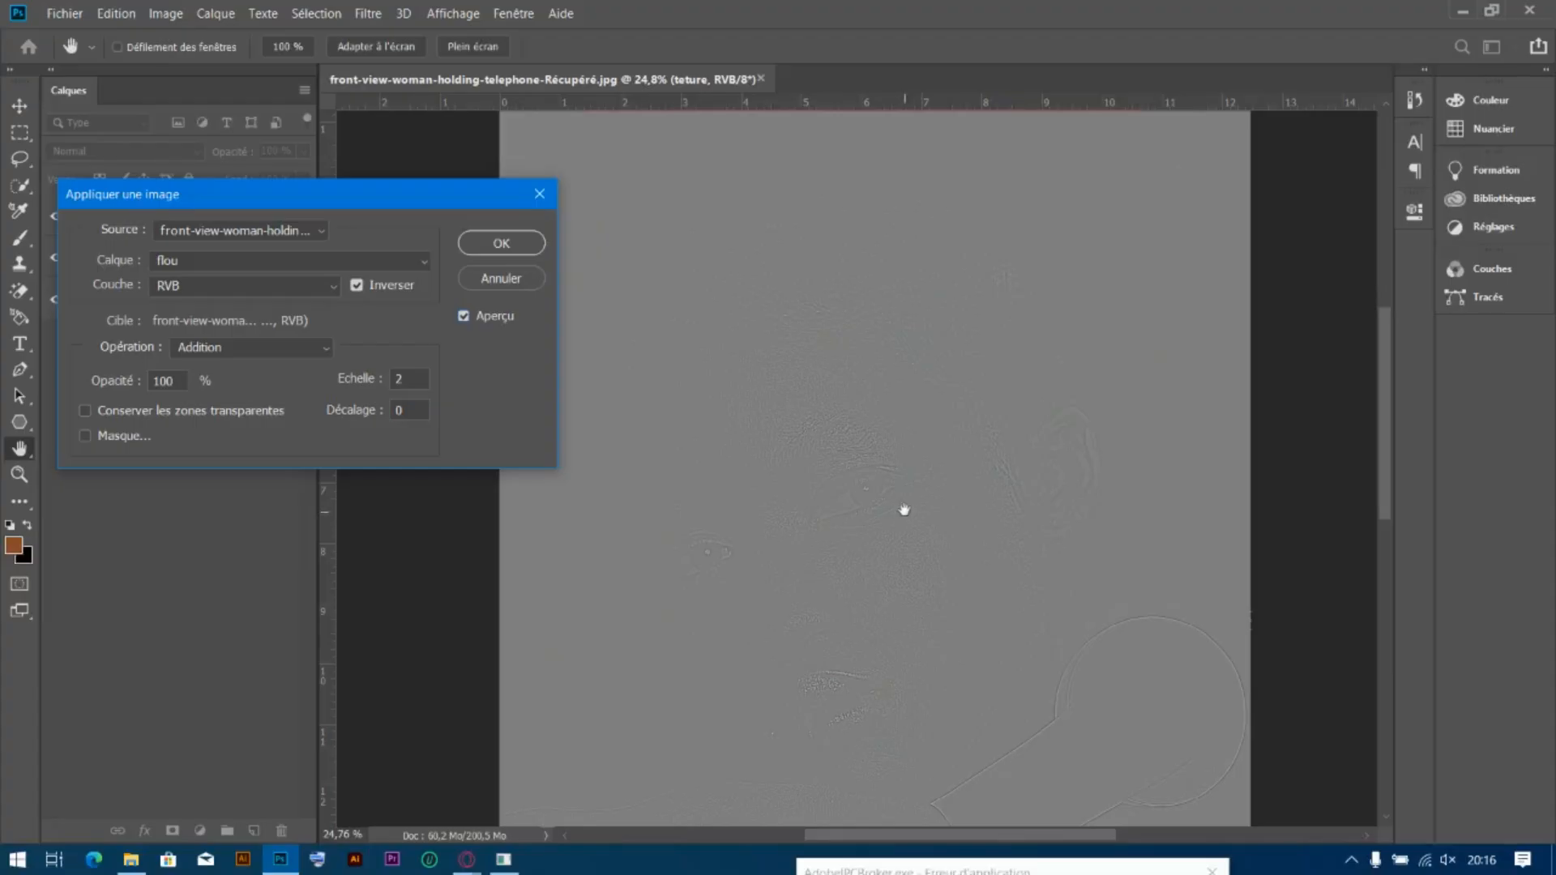
{"action": "left_click", "coordinate": [501, 245]}
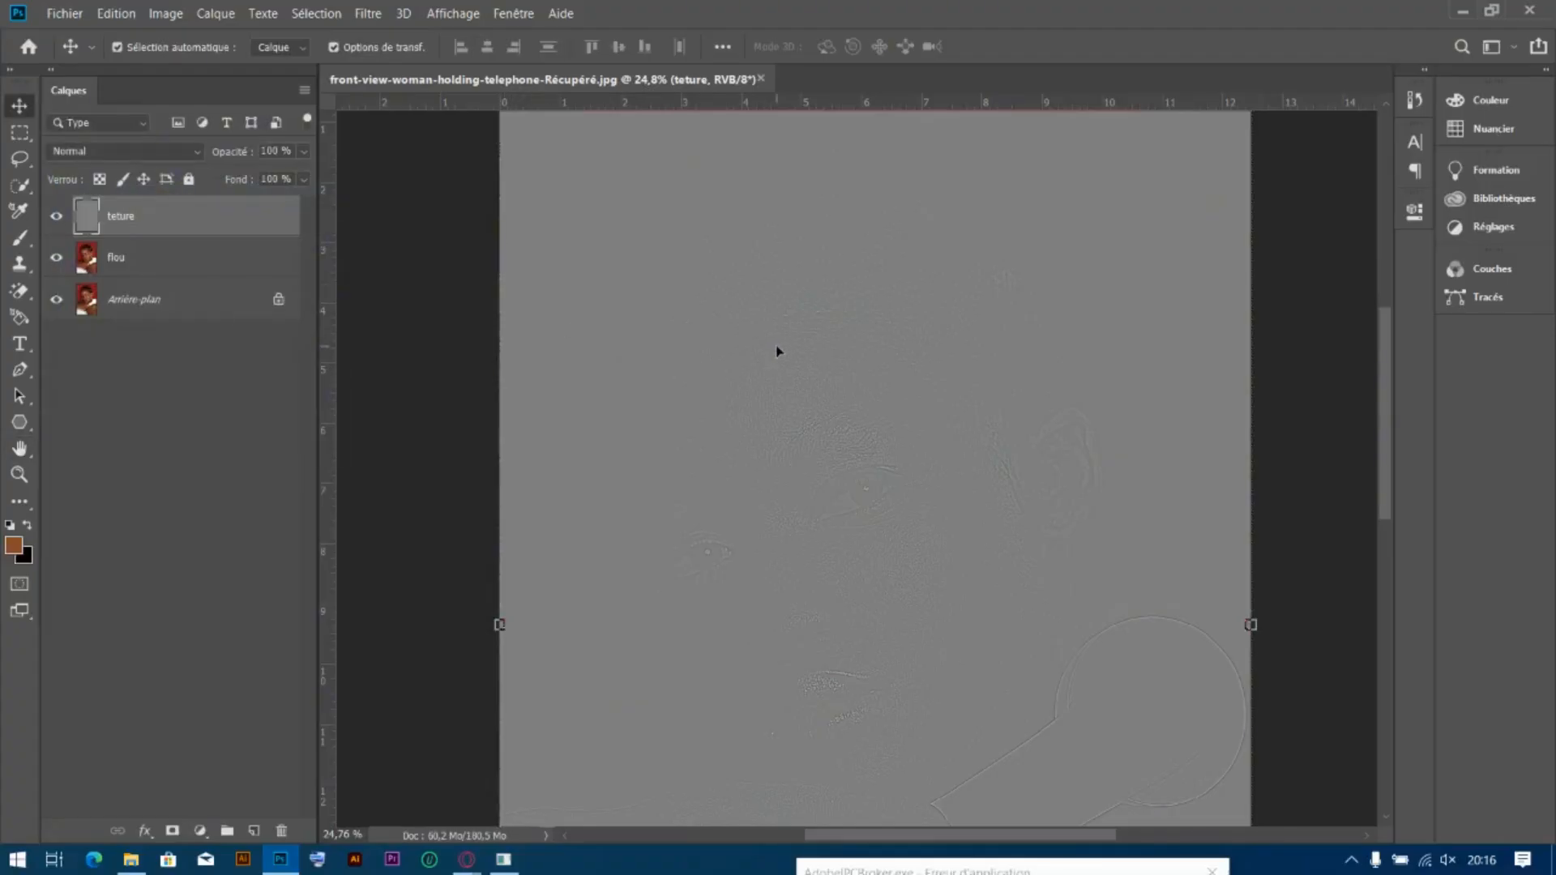
Set the teture layer's blend mode to Lumière linéaire, deselect the layer and check the woman's face up close
{"action": "scroll", "coordinate": [847, 387], "scroll_direction": "down", "scroll_amount": 5}
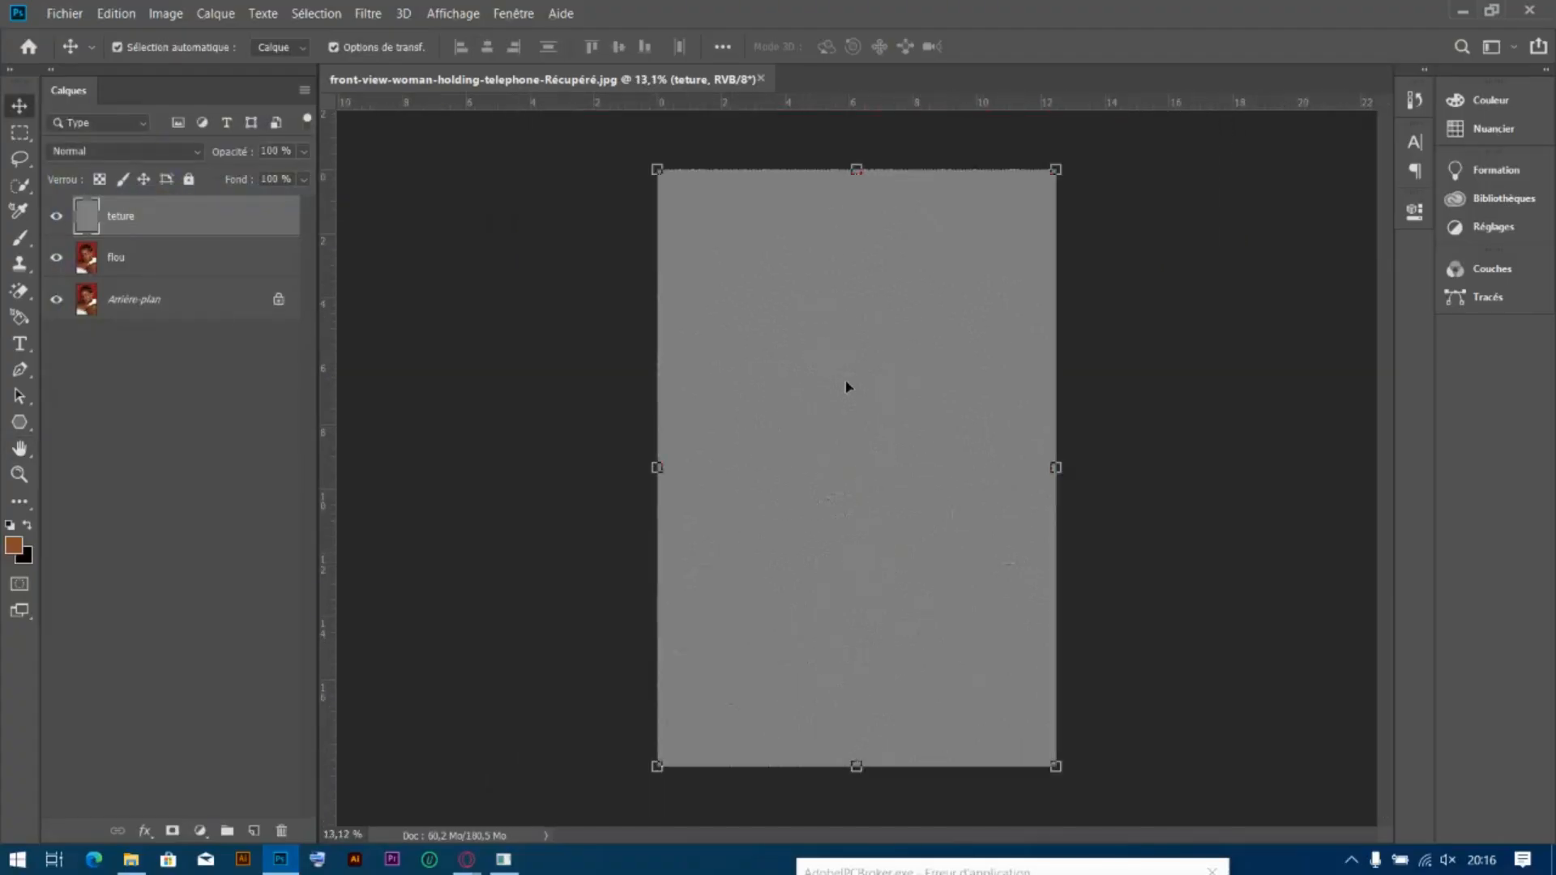
{"action": "scroll", "coordinate": [847, 387], "scroll_direction": "up", "scroll_amount": 1}
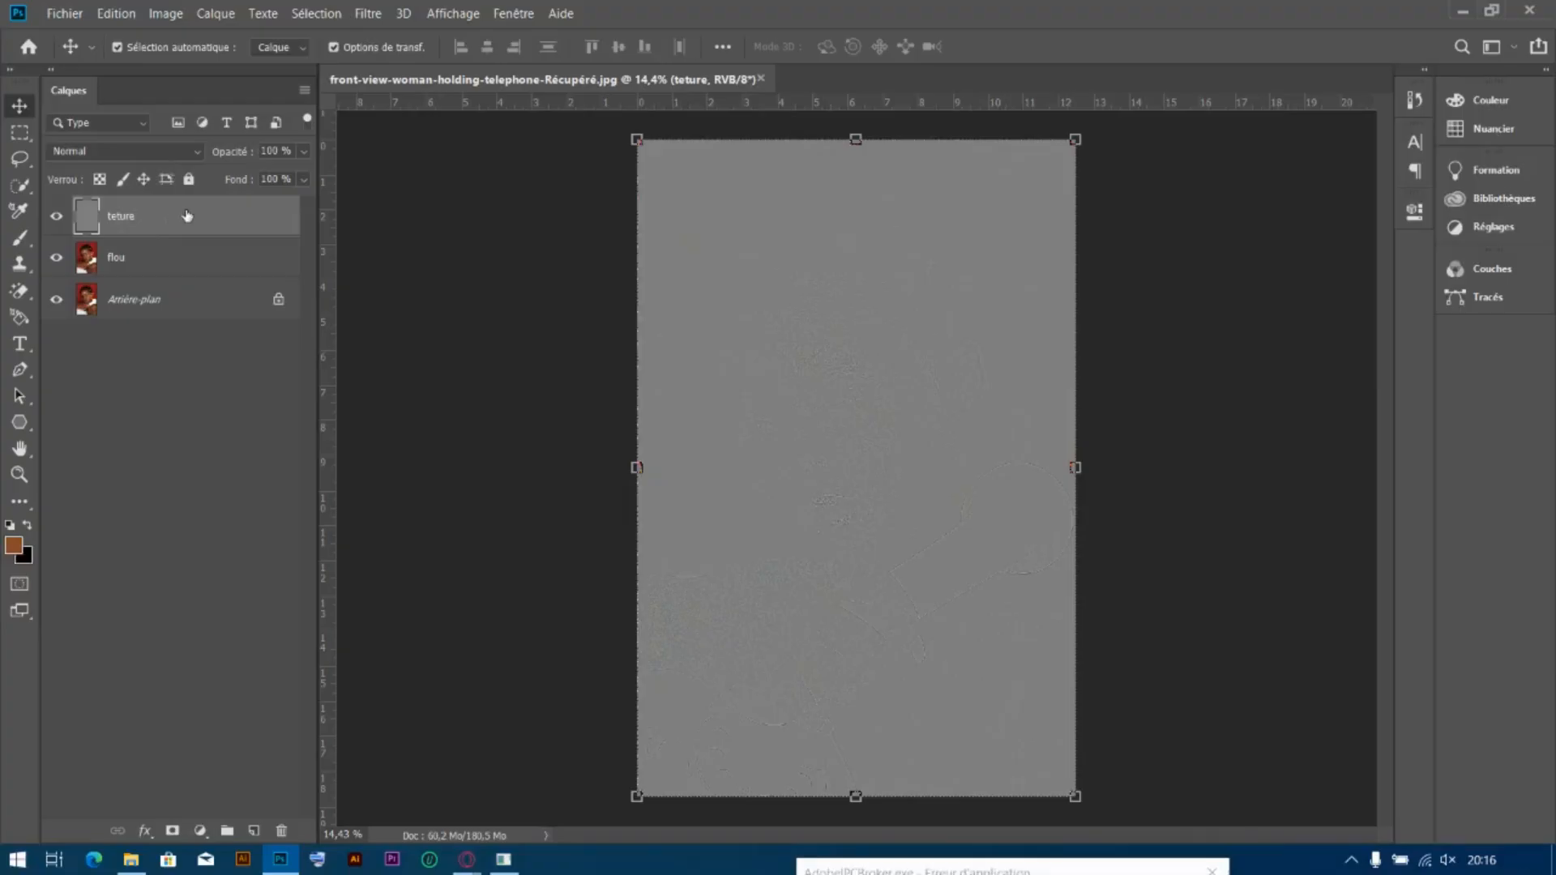
{"action": "left_click", "coordinate": [183, 151]}
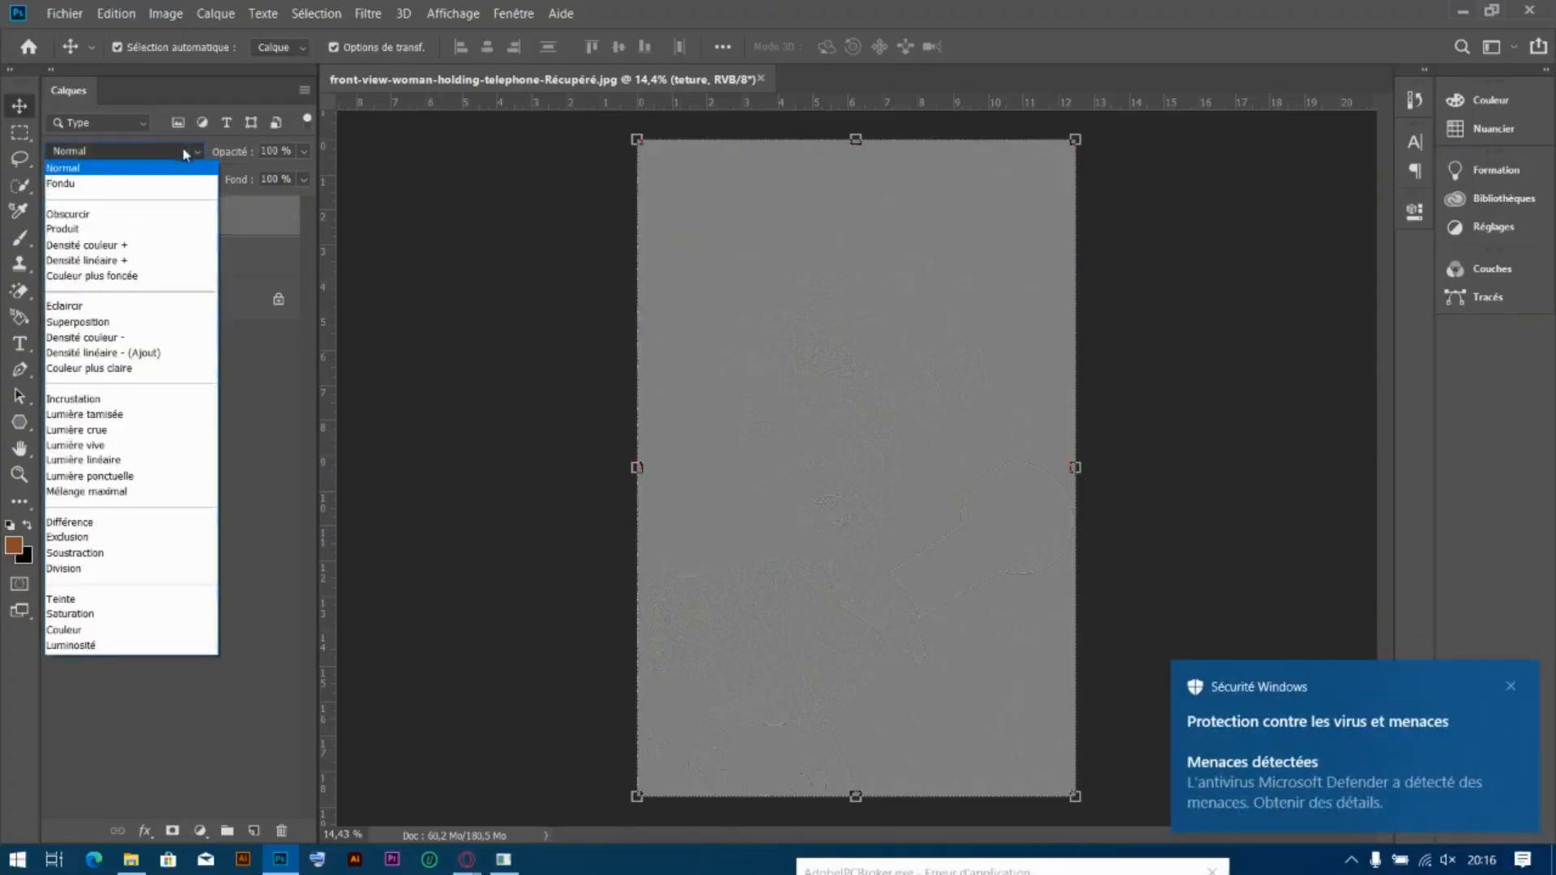
{"action": "left_click", "coordinate": [108, 461]}
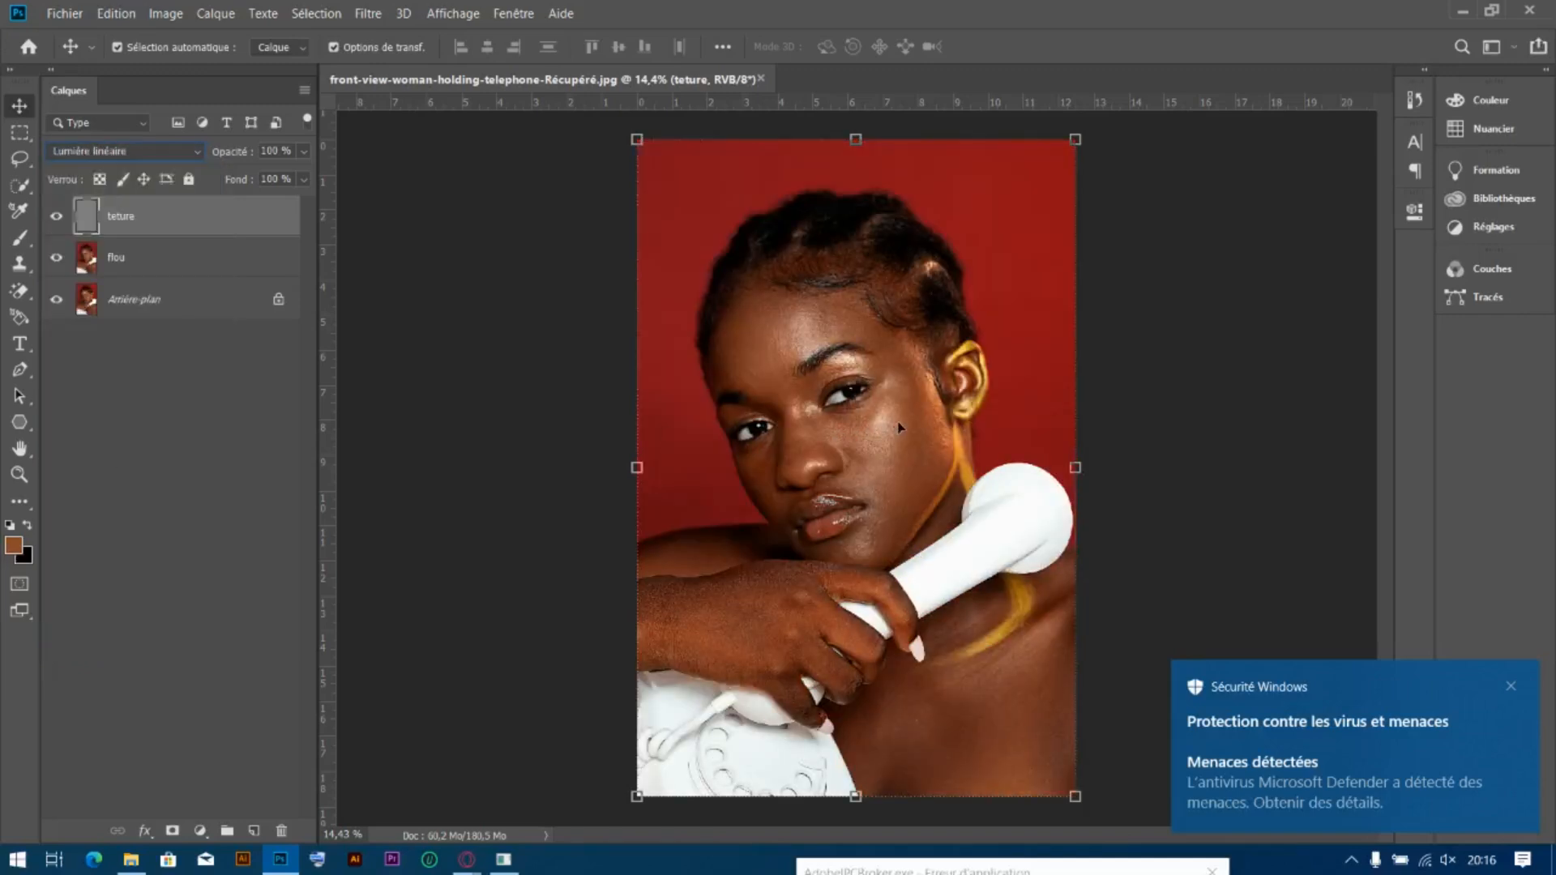
{"action": "left_click", "coordinate": [1202, 295]}
{"action": "scroll", "coordinate": [838, 385], "scroll_direction": "up", "scroll_amount": 5}
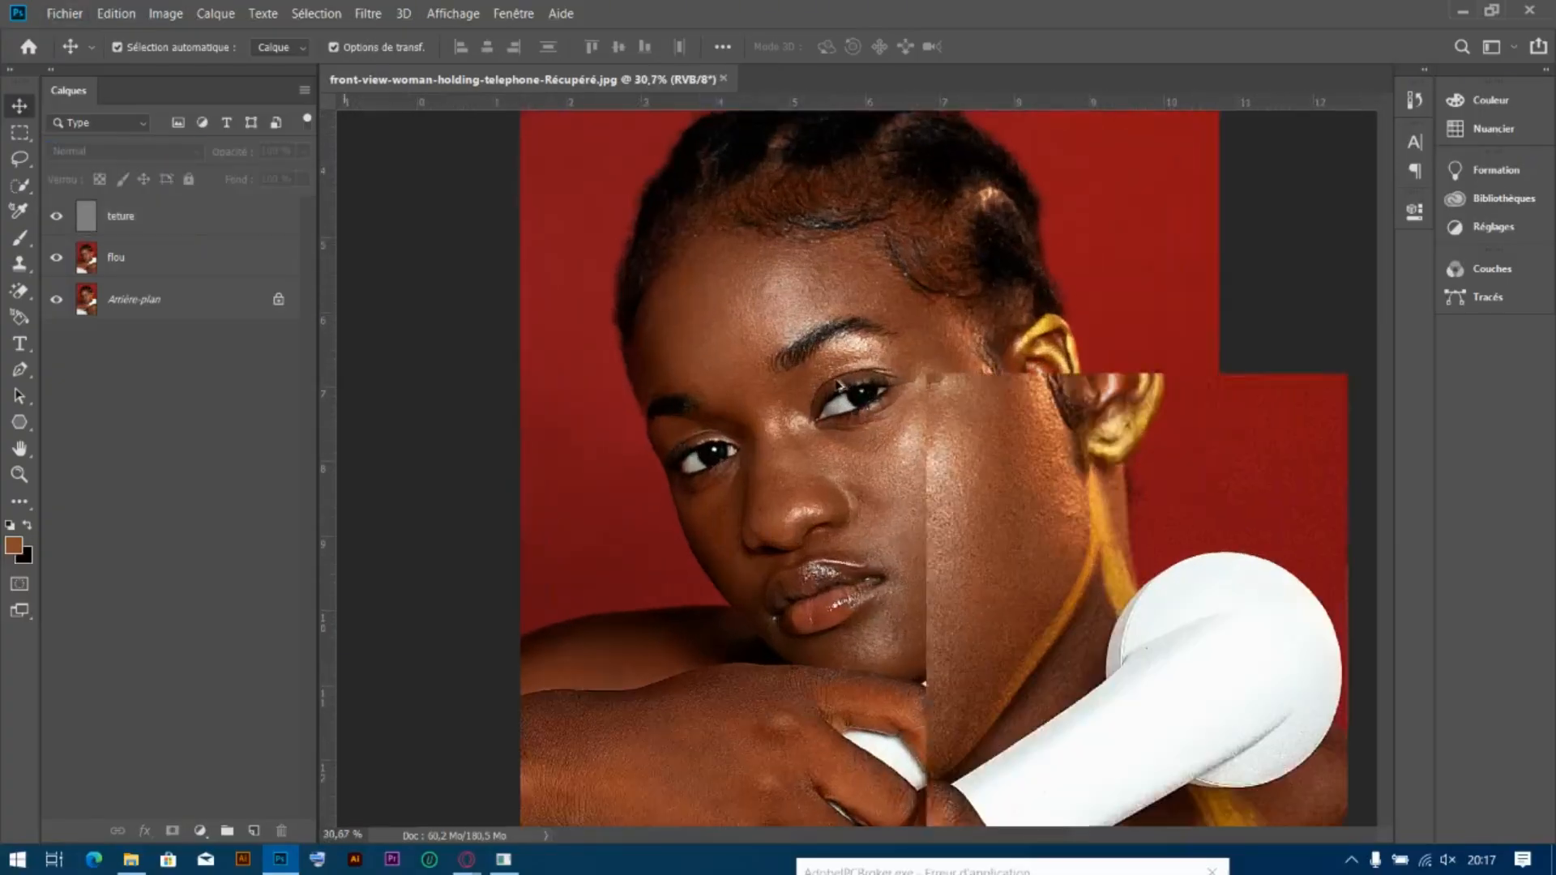
{"action": "scroll", "coordinate": [839, 387], "scroll_direction": "down", "scroll_amount": 2}
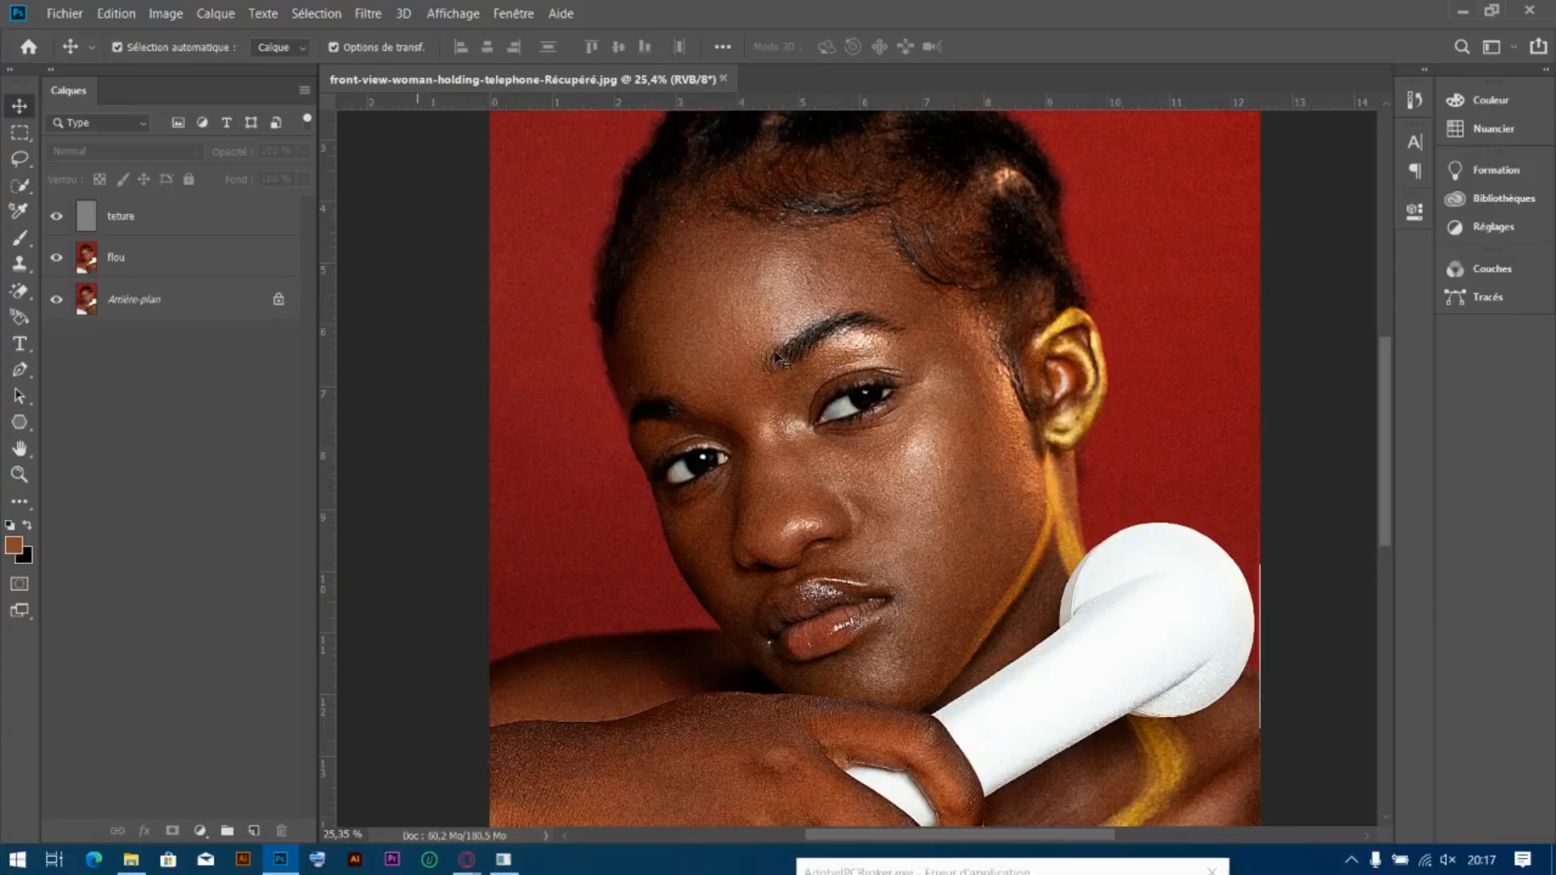
Select the flou layer and activate the Mixer Brush tool
{"action": "left_click", "coordinate": [158, 259]}
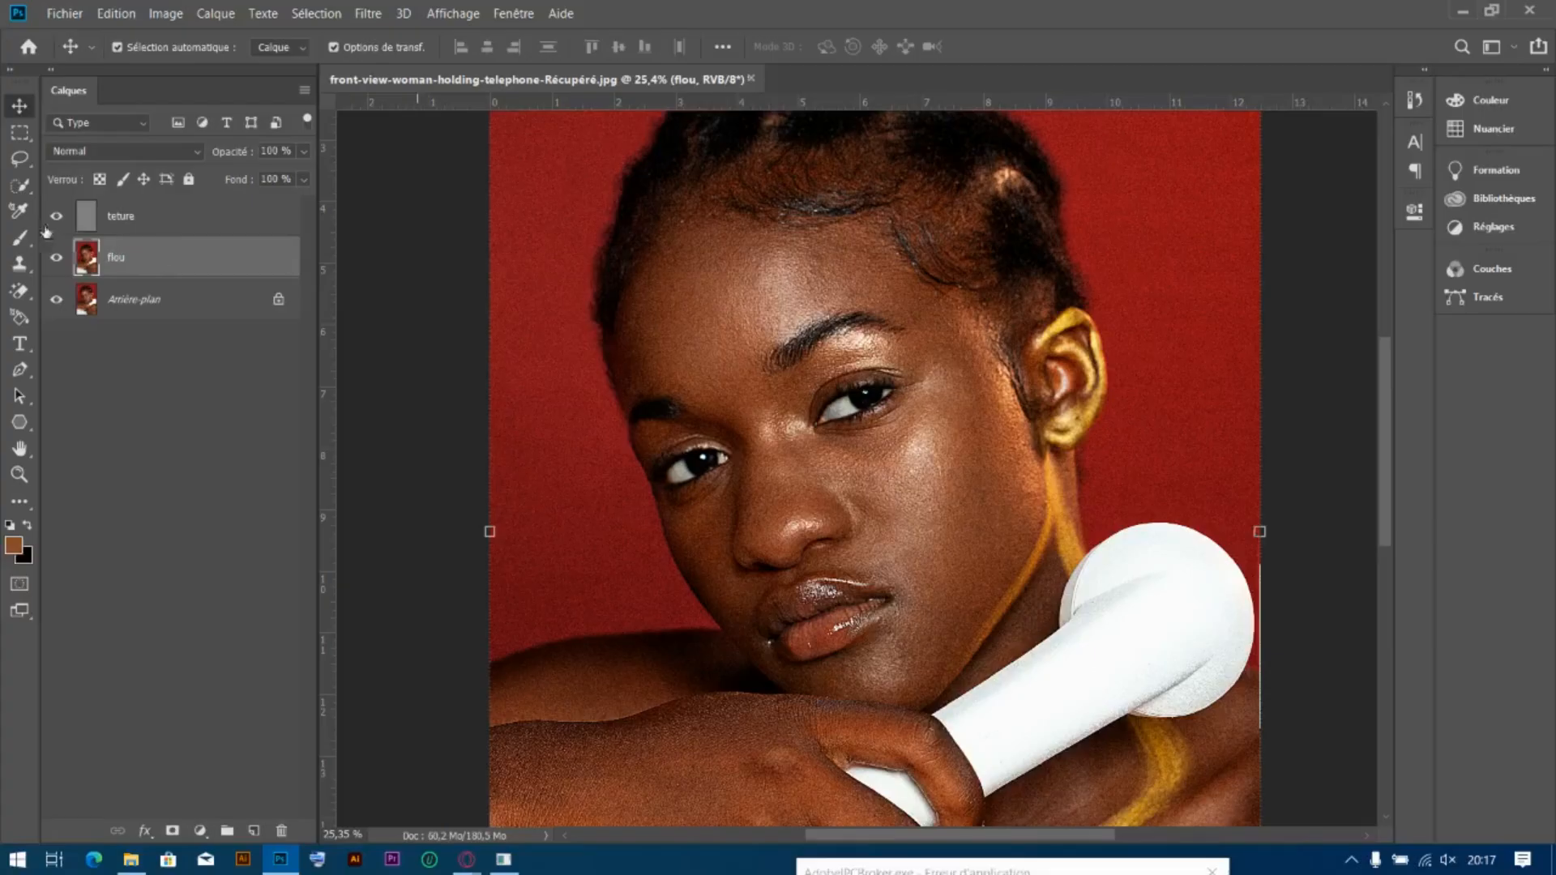
{"action": "left_click", "coordinate": [18, 240]}
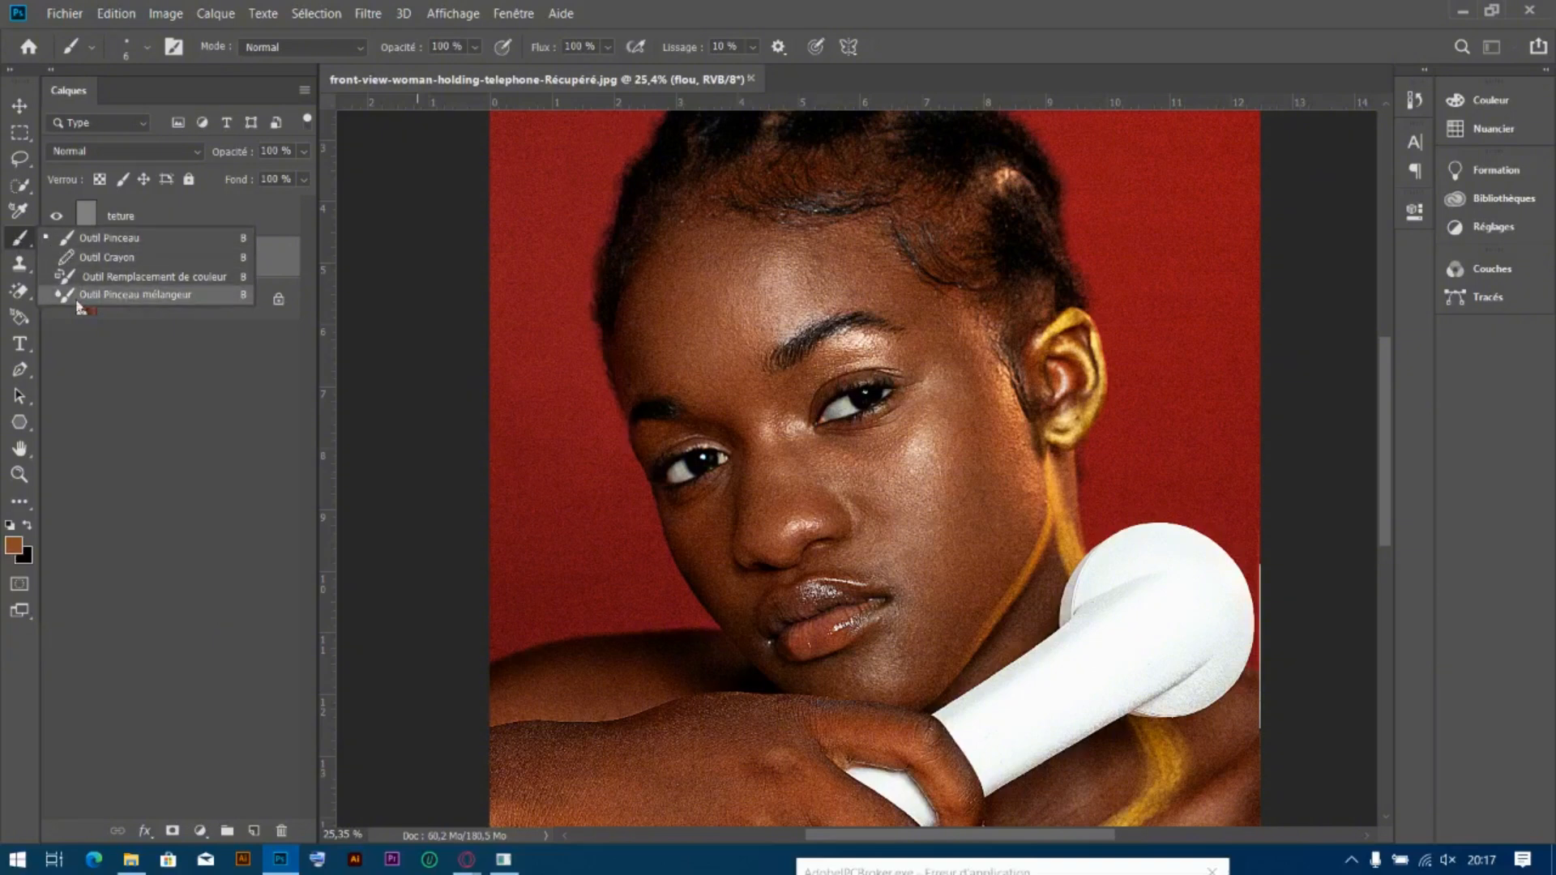
{"action": "left_click", "coordinate": [133, 296]}
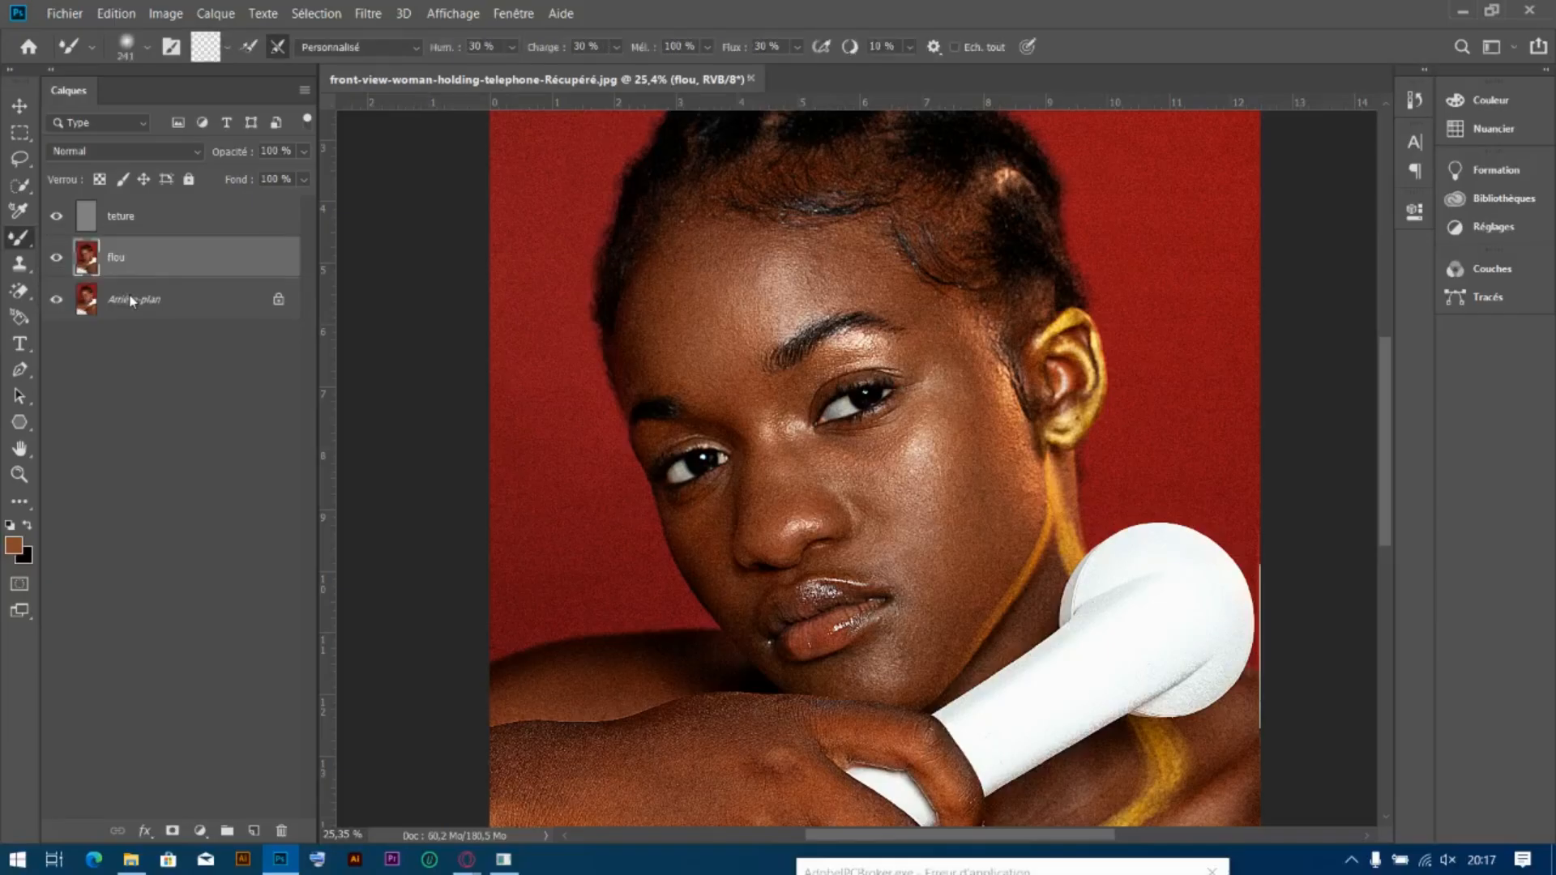
Leave loading the Mixer Brush after each stroke turned off, and set the foreground to white and the background to black
{"action": "left_click", "coordinate": [252, 47]}
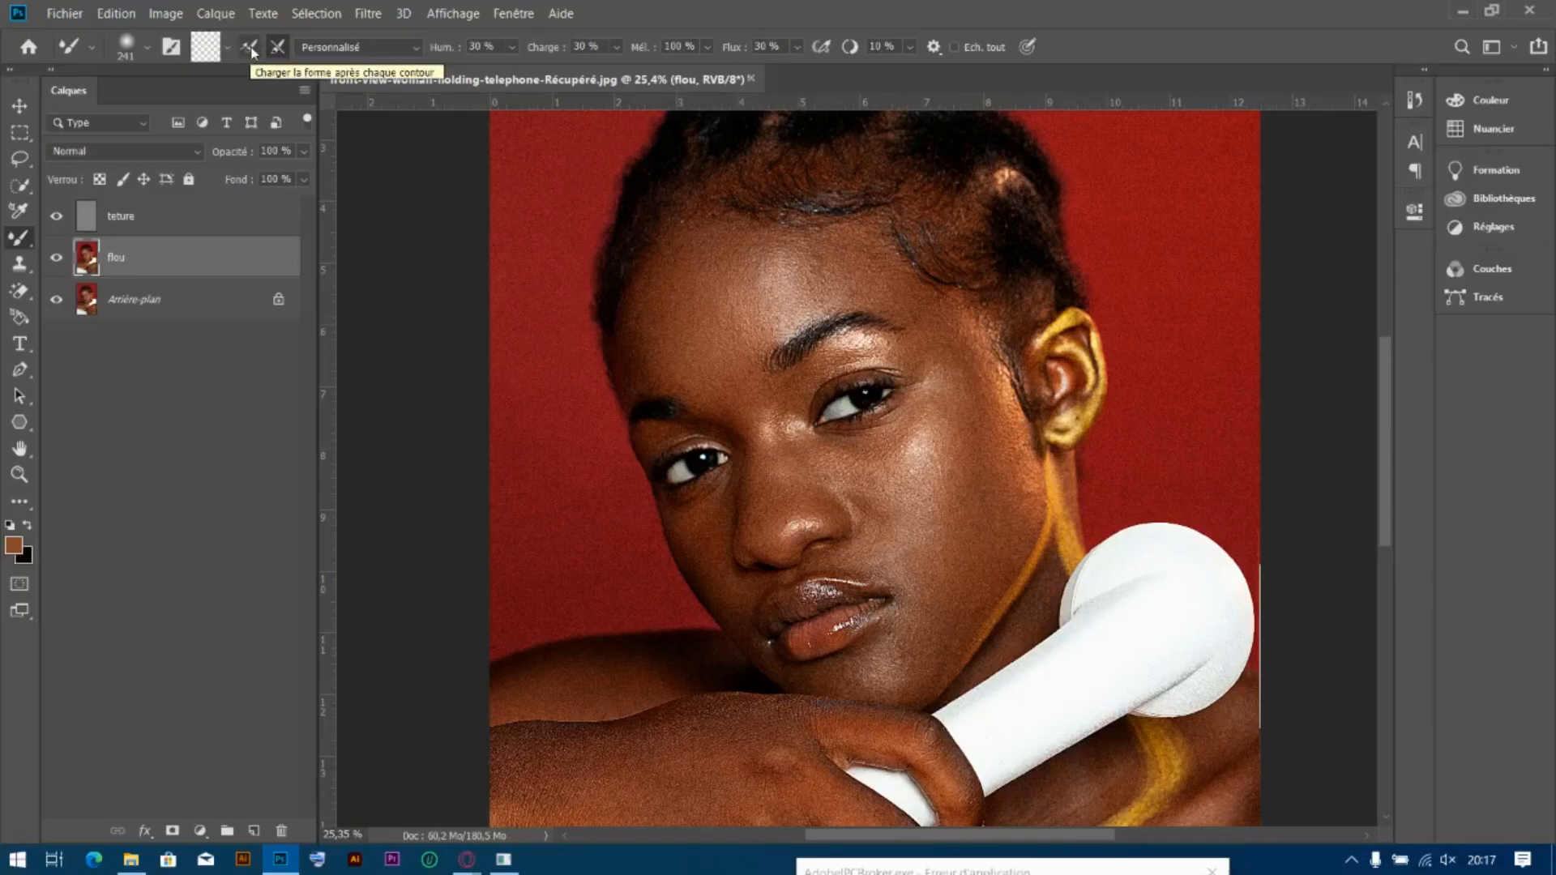
{"action": "left_click", "coordinate": [250, 49]}
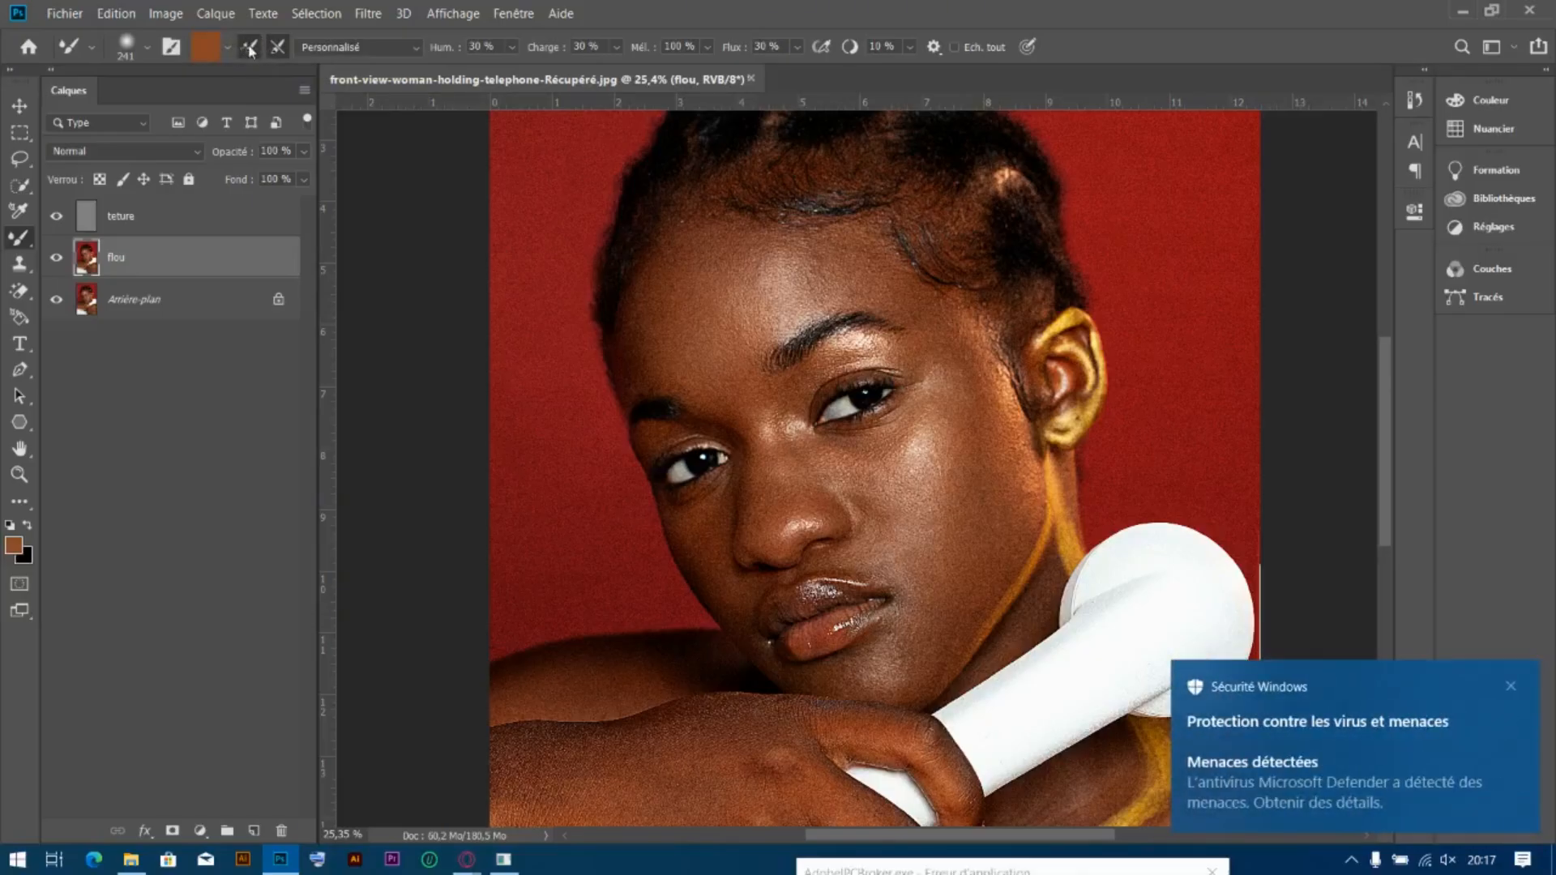
{"action": "left_click", "coordinate": [250, 50]}
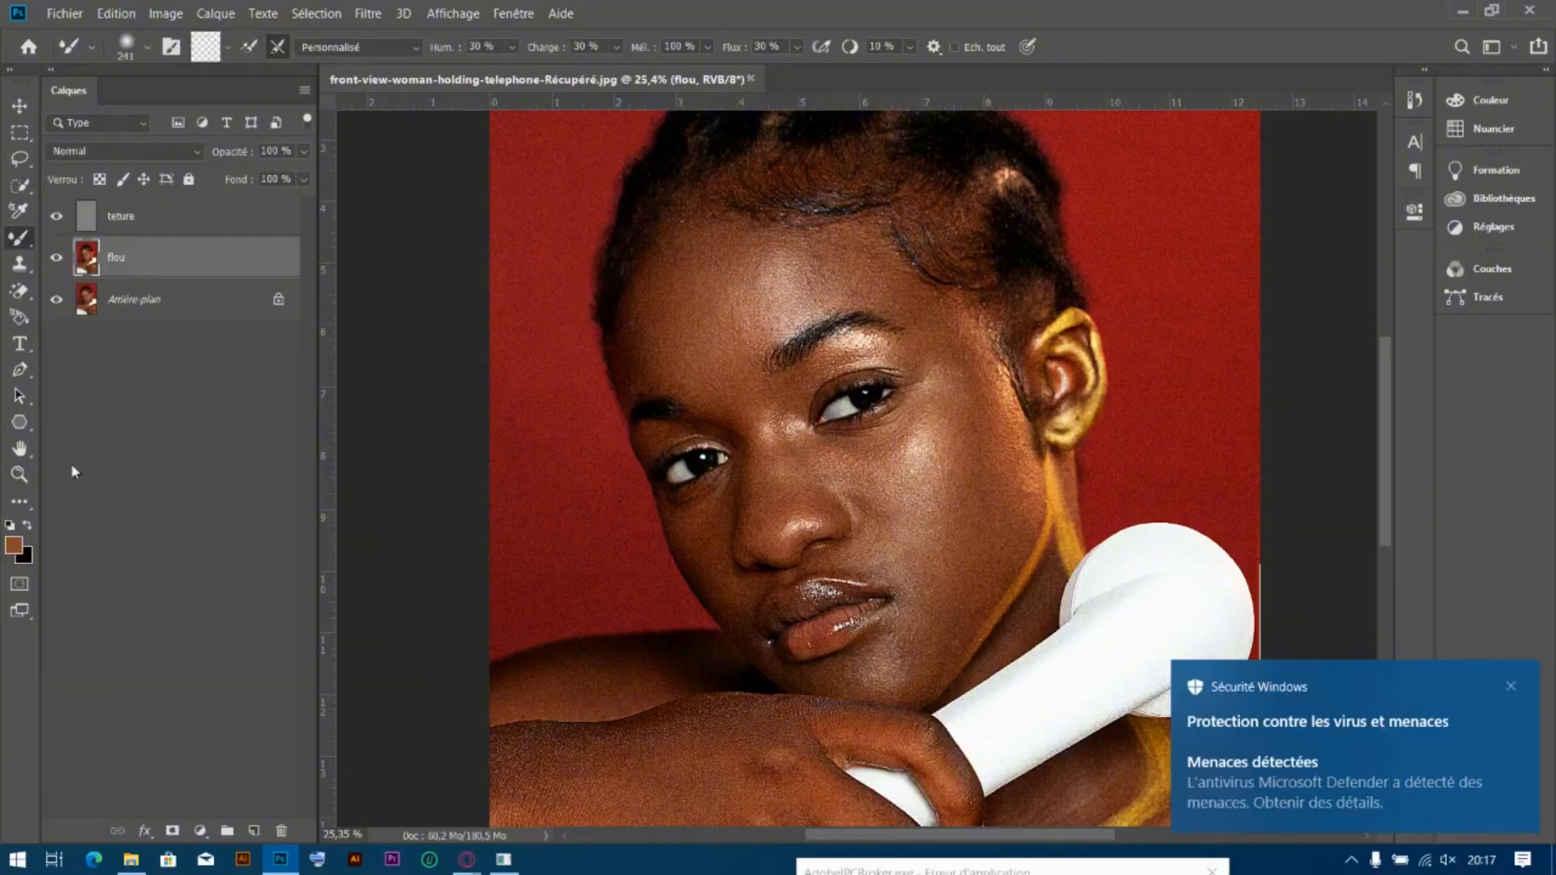
{"action": "left_click", "coordinate": [9, 525]}
{"action": "left_click", "coordinate": [28, 527]}
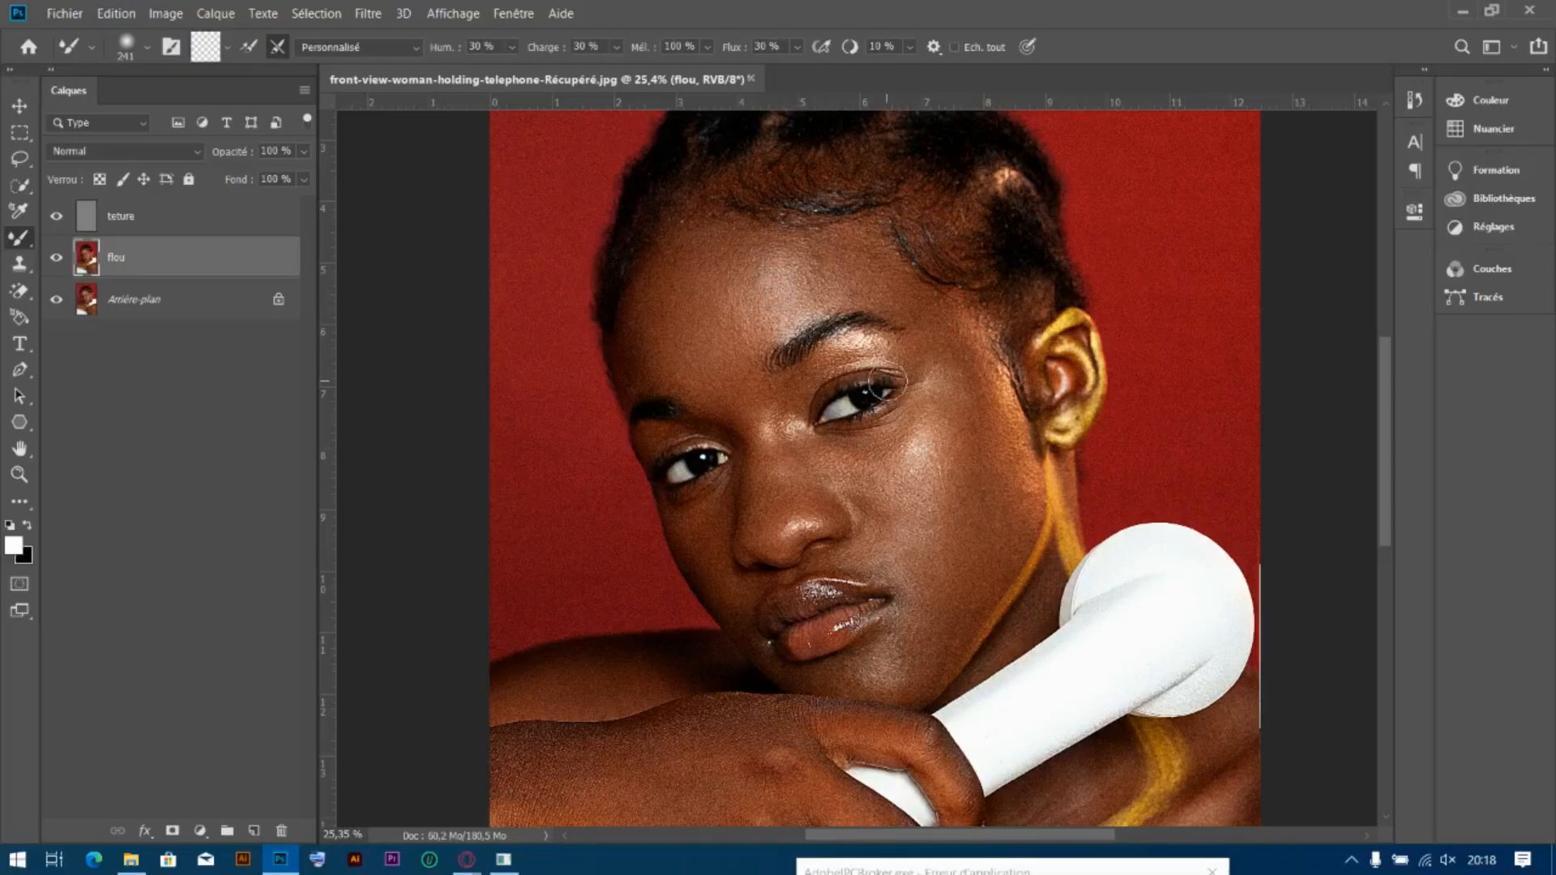
Smooth the skin of the forehead, the temple and the cheek near the ear with the Mixer Brush on the flou layer
{"action": "scroll", "coordinate": [792, 290], "scroll_direction": "up", "scroll_amount": 3}
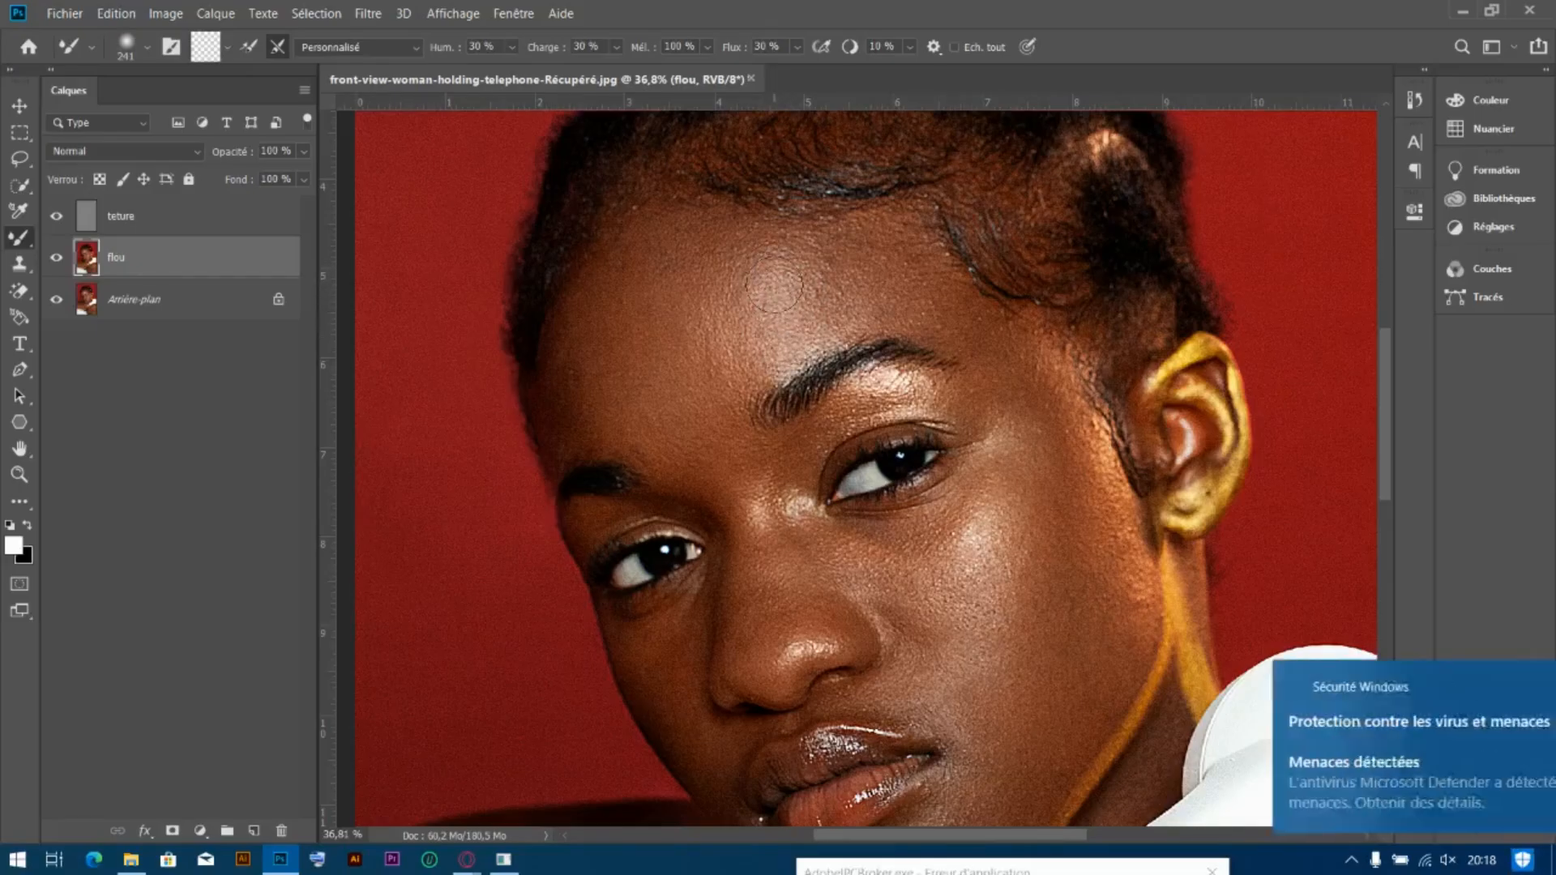
{"action": "mouse_move", "coordinate": [785, 268]}
{"action": "left_mouse_down"}
{"action": "mouse_move", "coordinate": [778, 345]}
{"action": "mouse_move", "coordinate": [792, 301]}
{"action": "mouse_move", "coordinate": [795, 335]}
{"action": "mouse_move", "coordinate": [778, 314]}
{"action": "left_mouse_up"}
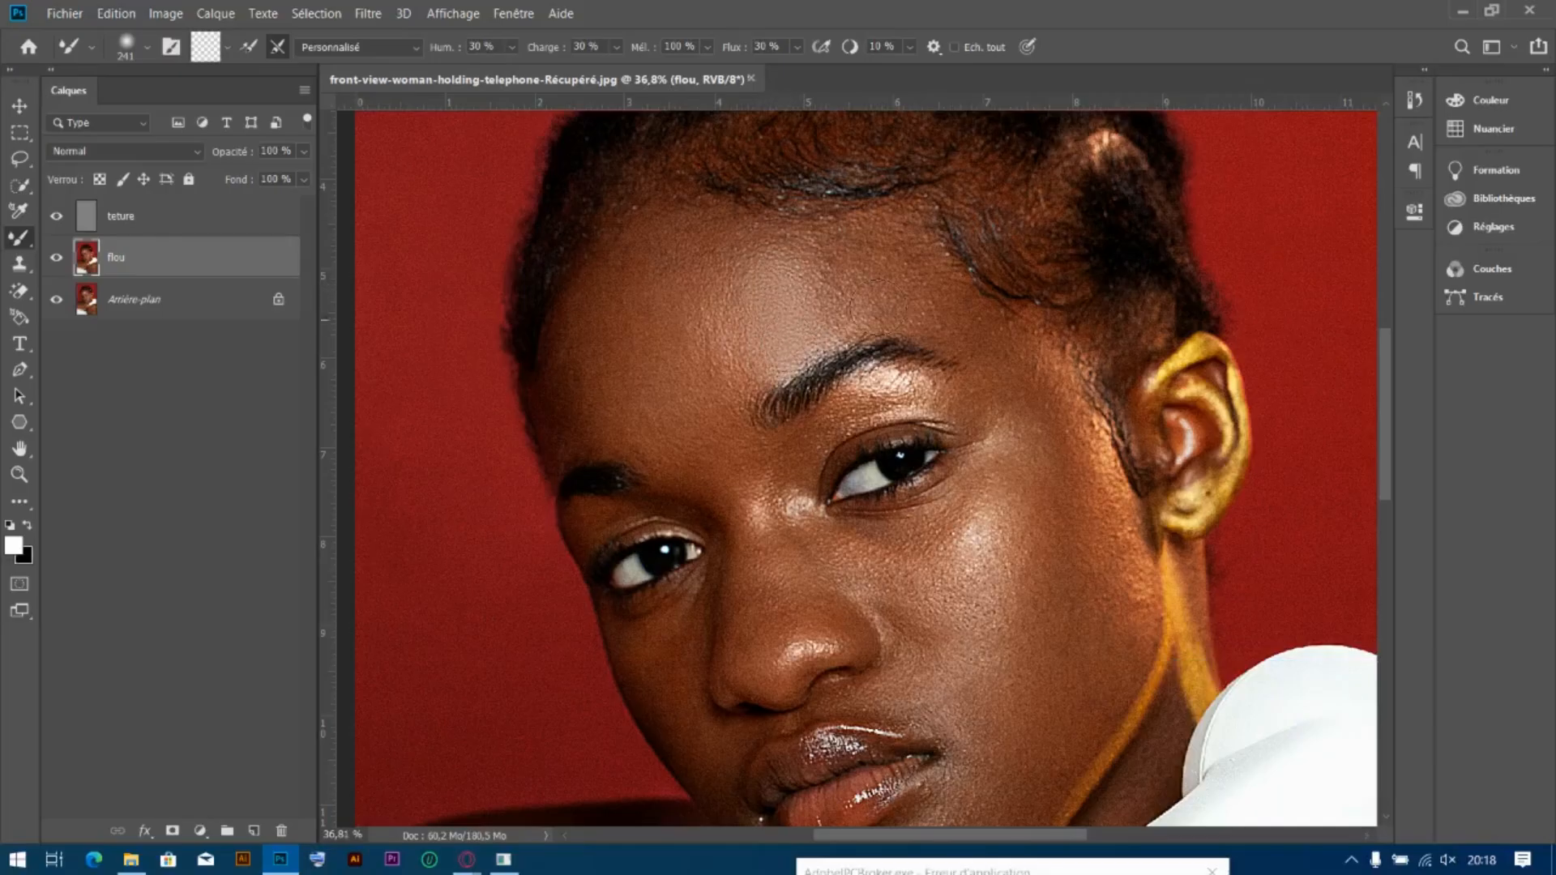
{"action": "mouse_move", "coordinate": [923, 300]}
{"action": "left_mouse_down"}
{"action": "mouse_move", "coordinate": [994, 311]}
{"action": "mouse_move", "coordinate": [910, 270]}
{"action": "mouse_move", "coordinate": [927, 250]}
{"action": "mouse_move", "coordinate": [857, 252]}
{"action": "mouse_move", "coordinate": [958, 315]}
{"action": "mouse_move", "coordinate": [978, 298]}
{"action": "mouse_move", "coordinate": [844, 294]}
{"action": "mouse_move", "coordinate": [872, 290]}
{"action": "mouse_move", "coordinate": [876, 312]}
{"action": "mouse_move", "coordinate": [992, 351]}
{"action": "mouse_move", "coordinate": [973, 329]}
{"action": "mouse_move", "coordinate": [1012, 384]}
{"action": "mouse_move", "coordinate": [1025, 351]}
{"action": "mouse_move", "coordinate": [1061, 443]}
{"action": "mouse_move", "coordinate": [1064, 370]}
{"action": "mouse_move", "coordinate": [1093, 487]}
{"action": "mouse_move", "coordinate": [1062, 368]}
{"action": "mouse_move", "coordinate": [1120, 521]}
{"action": "mouse_move", "coordinate": [1102, 448]}
{"action": "mouse_move", "coordinate": [1122, 602]}
{"action": "mouse_move", "coordinate": [1124, 553]}
{"action": "mouse_move", "coordinate": [982, 577]}
{"action": "mouse_move", "coordinate": [1002, 505]}
{"action": "mouse_move", "coordinate": [960, 570]}
{"action": "left_mouse_up"}
{"action": "mouse_move", "coordinate": [1009, 660]}
{"action": "left_mouse_down"}
{"action": "mouse_move", "coordinate": [1074, 490]}
{"action": "mouse_move", "coordinate": [1059, 730]}
{"action": "mouse_move", "coordinate": [1082, 577]}
{"action": "mouse_move", "coordinate": [1067, 713]}
{"action": "mouse_move", "coordinate": [1088, 730]}
{"action": "mouse_move", "coordinate": [1154, 618]}
{"action": "mouse_move", "coordinate": [1058, 764]}
{"action": "mouse_move", "coordinate": [1123, 610]}
{"action": "mouse_move", "coordinate": [1114, 689]}
{"action": "left_mouse_up"}
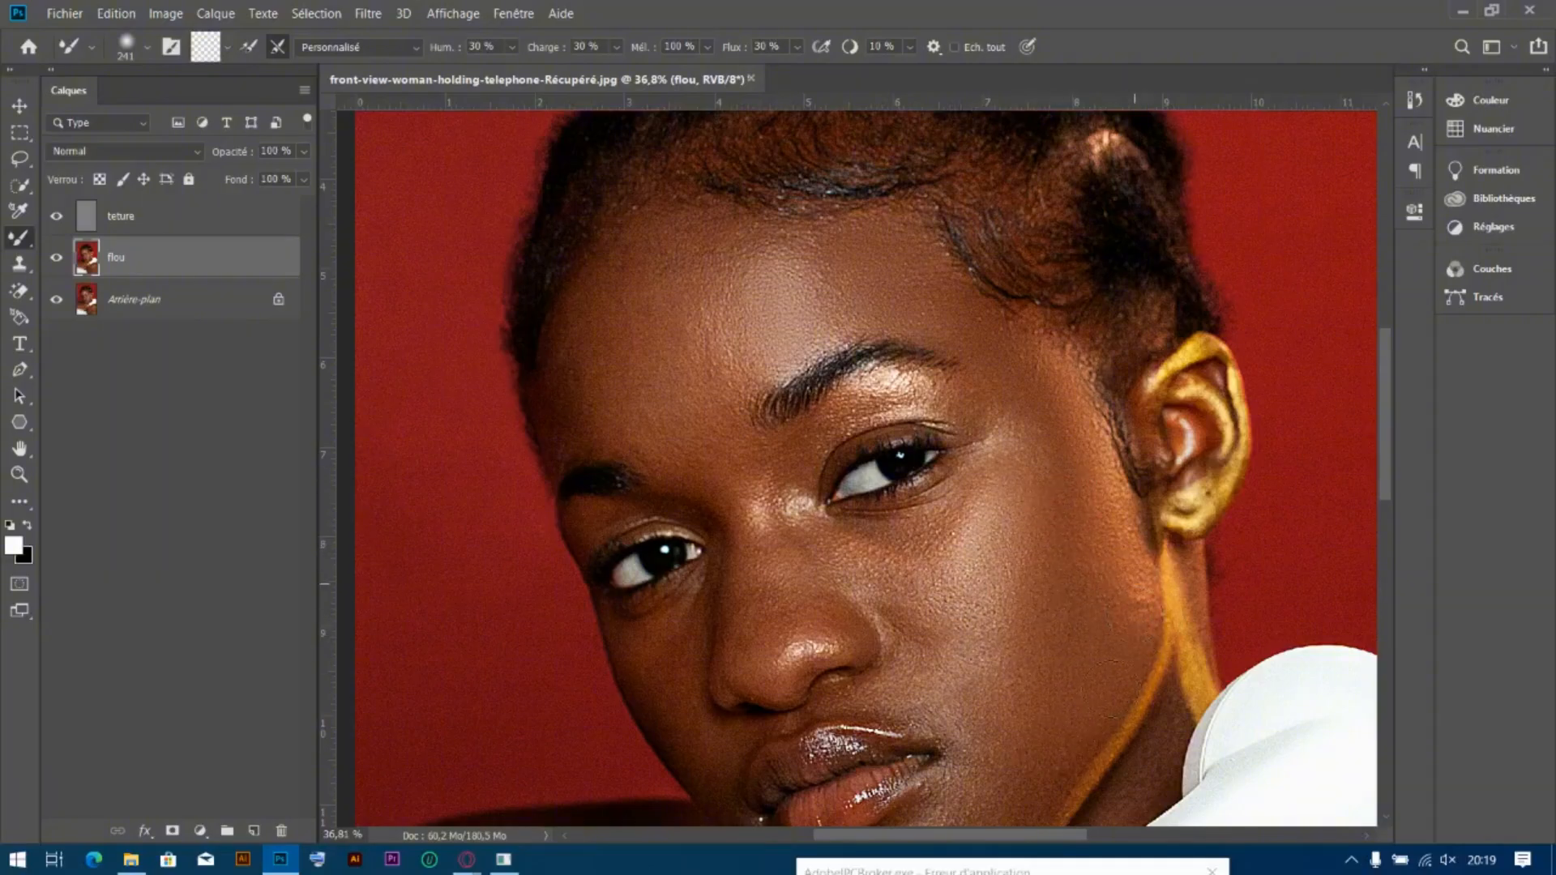
Blend the highlights under the eye and across the cheek beside the nose and mouth
{"action": "mouse_move", "coordinate": [1052, 456]}
{"action": "left_mouse_down"}
{"action": "mouse_move", "coordinate": [1055, 469]}
{"action": "mouse_move", "coordinate": [1055, 448]}
{"action": "mouse_move", "coordinate": [982, 403]}
{"action": "mouse_move", "coordinate": [908, 388]}
{"action": "mouse_move", "coordinate": [934, 388]}
{"action": "mouse_move", "coordinate": [814, 439]}
{"action": "mouse_move", "coordinate": [772, 490]}
{"action": "mouse_move", "coordinate": [770, 535]}
{"action": "mouse_move", "coordinate": [782, 530]}
{"action": "mouse_move", "coordinate": [743, 591]}
{"action": "mouse_move", "coordinate": [763, 547]}
{"action": "mouse_move", "coordinate": [778, 624]}
{"action": "mouse_move", "coordinate": [874, 550]}
{"action": "left_mouse_up"}
{"action": "left_click_drag", "start_coordinate": [964, 502], "coordinate": [913, 543]}
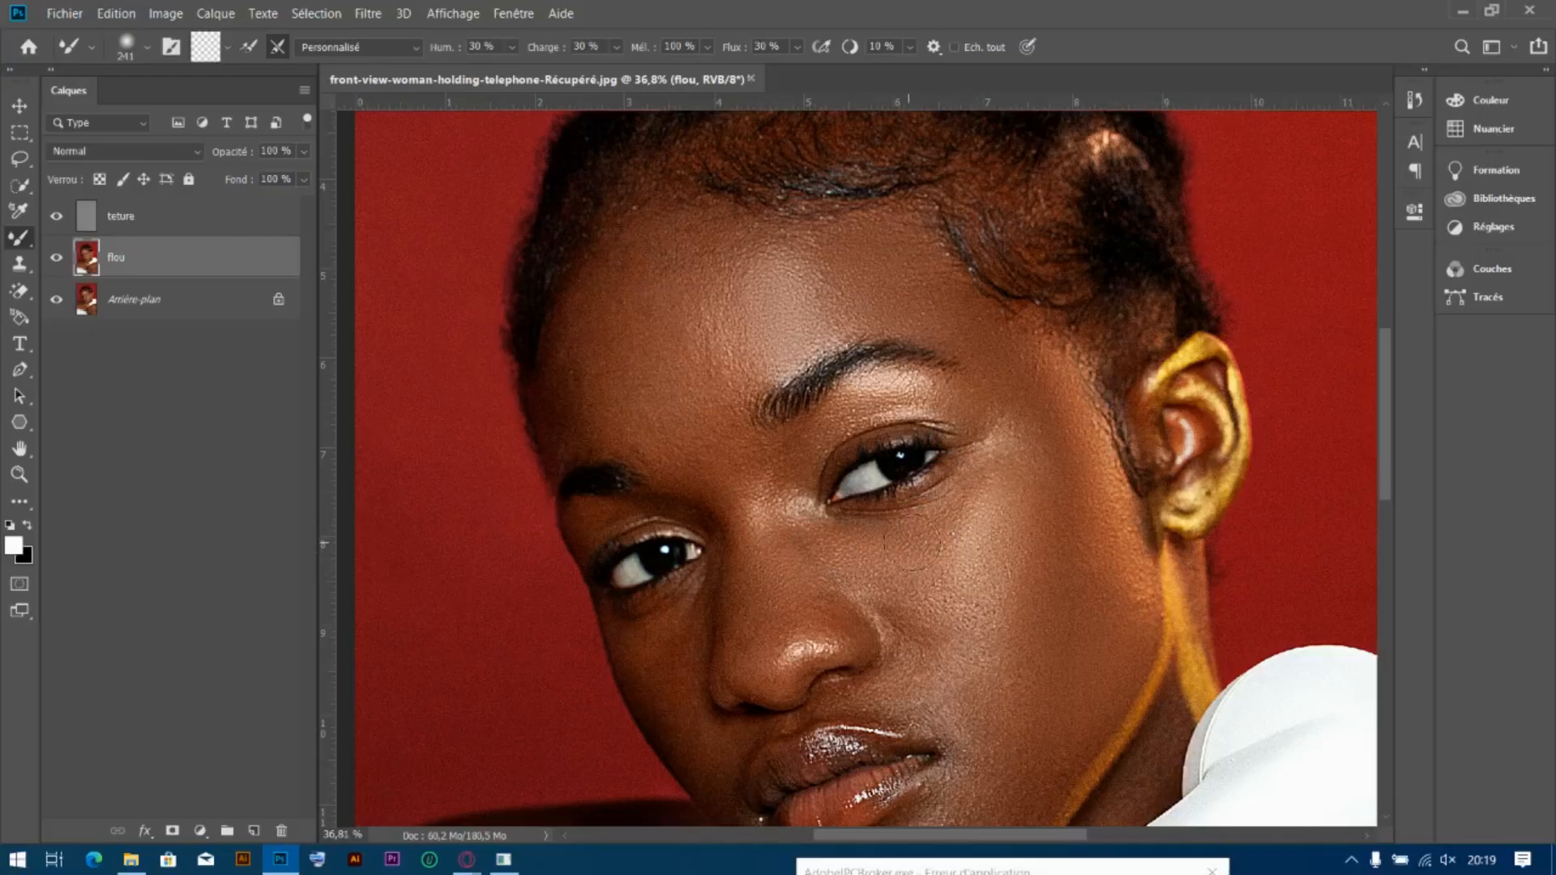
{"action": "mouse_move", "coordinate": [884, 601]}
{"action": "left_mouse_down"}
{"action": "mouse_move", "coordinate": [912, 619]}
{"action": "mouse_move", "coordinate": [904, 648]}
{"action": "mouse_move", "coordinate": [852, 698]}
{"action": "mouse_move", "coordinate": [946, 695]}
{"action": "left_mouse_up"}
{"action": "left_click_drag", "start_coordinate": [1046, 685], "coordinate": [1035, 456]}
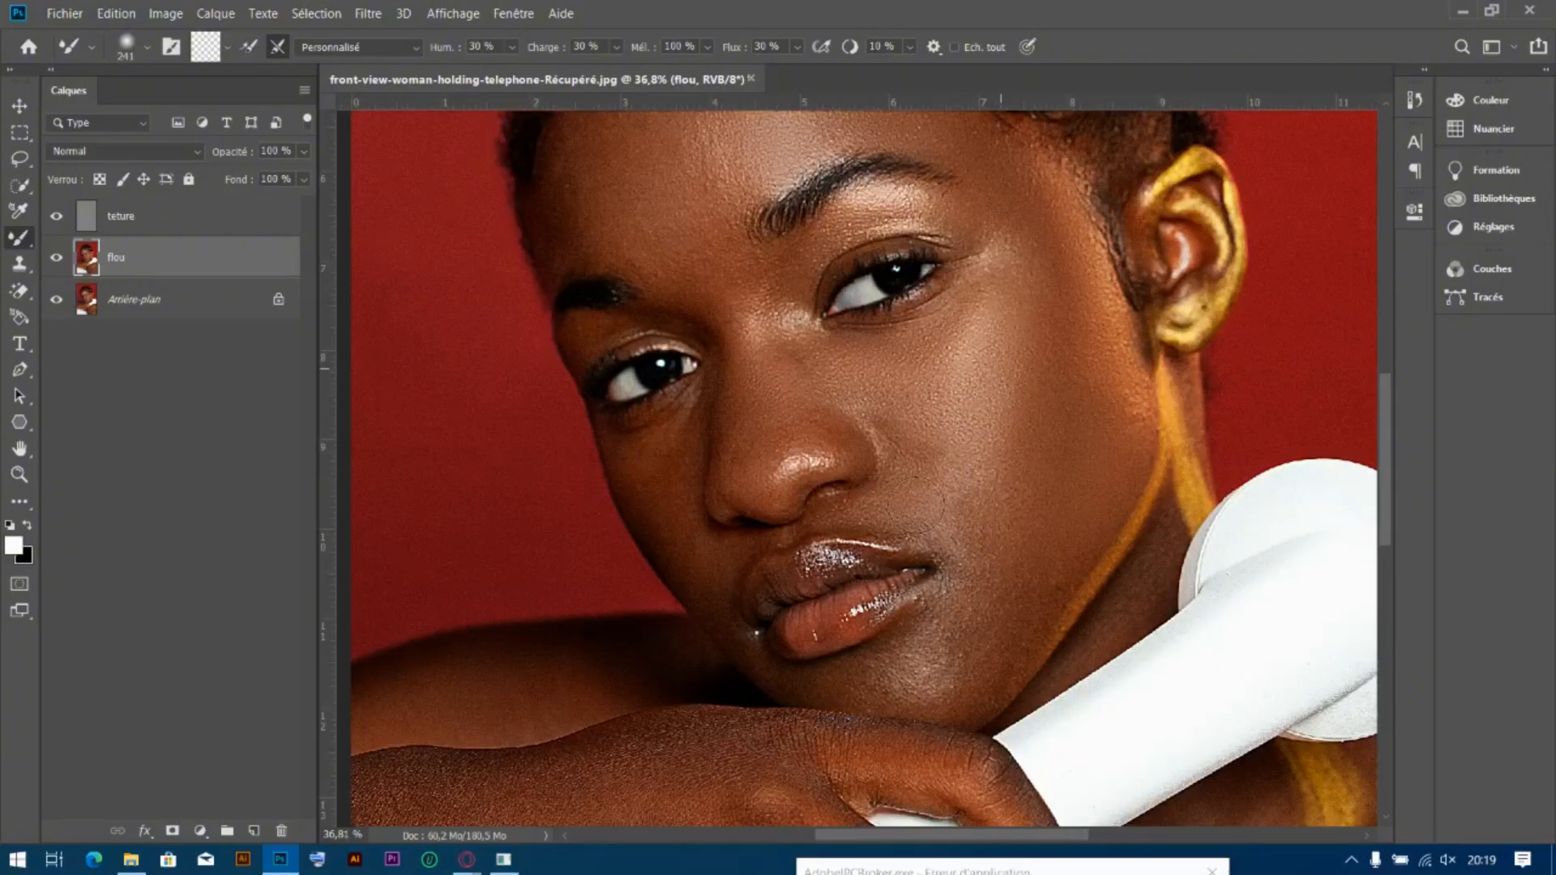
Smooth the lower cheek and chin, resizing the brush for the narrow skin areas around the nose and mouth
{"action": "mouse_move", "coordinate": [1034, 486]}
{"action": "left_mouse_down"}
{"action": "mouse_move", "coordinate": [999, 549]}
{"action": "mouse_move", "coordinate": [1063, 511]}
{"action": "mouse_move", "coordinate": [1103, 551]}
{"action": "mouse_move", "coordinate": [962, 684]}
{"action": "mouse_move", "coordinate": [927, 688]}
{"action": "mouse_move", "coordinate": [931, 659]}
{"action": "mouse_move", "coordinate": [837, 670]}
{"action": "mouse_move", "coordinate": [831, 685]}
{"action": "mouse_move", "coordinate": [861, 695]}
{"action": "mouse_move", "coordinate": [817, 677]}
{"action": "left_mouse_up"}
{"action": "key", "text": "space"}
{"action": "mouse_move", "coordinate": [865, 529]}
{"action": "left_mouse_down"}
{"action": "mouse_move", "coordinate": [935, 565]}
{"action": "mouse_move", "coordinate": [974, 502]}
{"action": "left_mouse_up"}
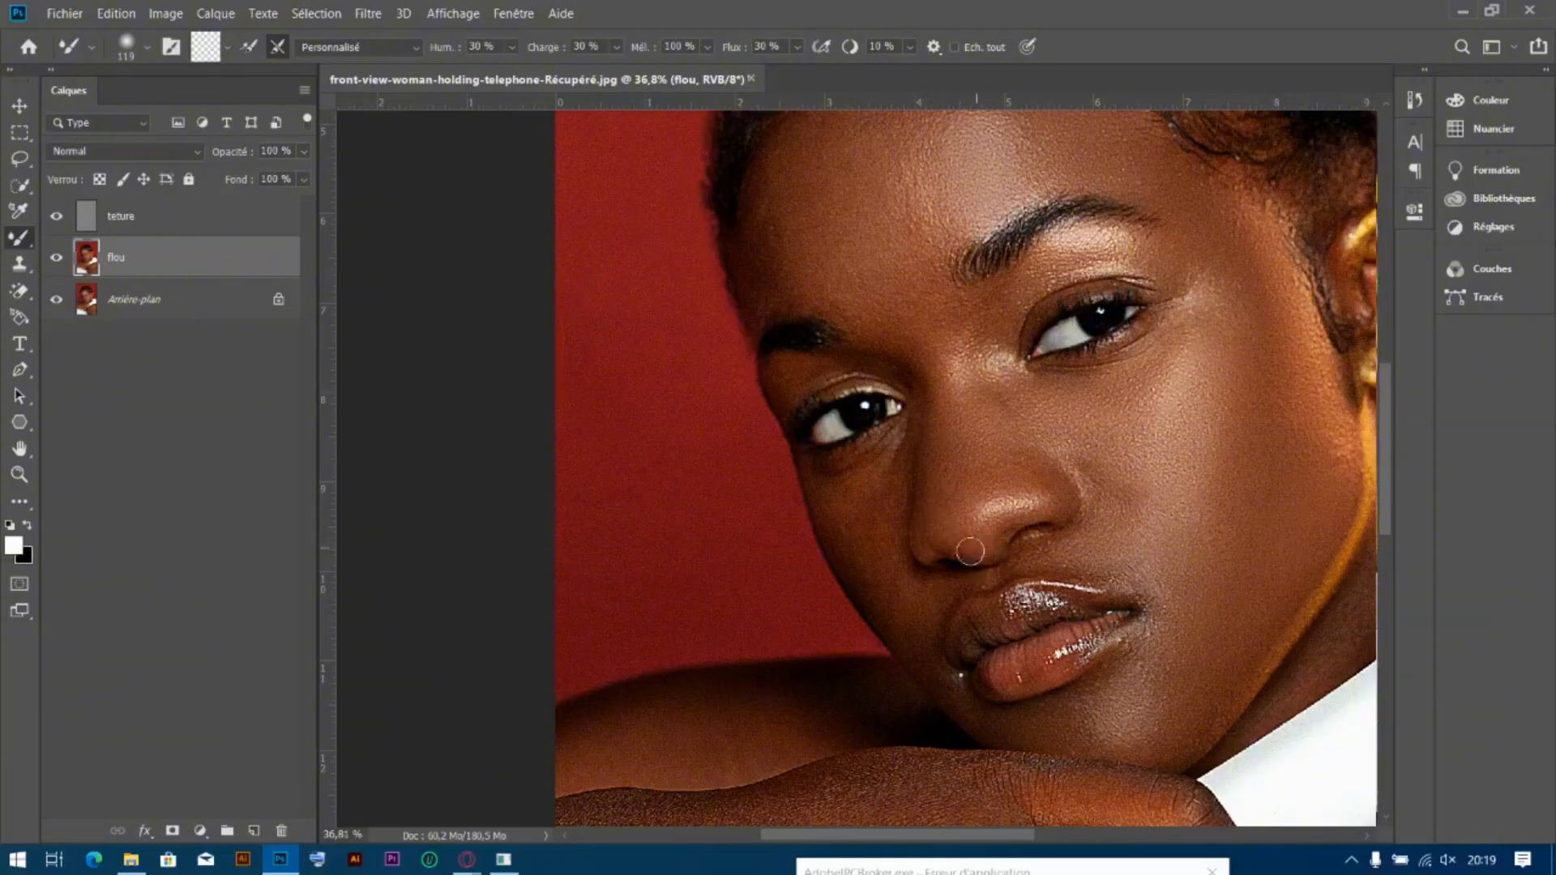
{"action": "key", "text": "alt"}
{"action": "left_click_drag", "start_coordinate": [871, 529], "coordinate": [889, 528]}
{"action": "mouse_move", "coordinate": [929, 591]}
{"action": "left_mouse_down"}
{"action": "mouse_move", "coordinate": [941, 580]}
{"action": "mouse_move", "coordinate": [912, 628]}
{"action": "left_mouse_up"}
{"action": "mouse_move", "coordinate": [977, 713]}
{"action": "left_mouse_down"}
{"action": "mouse_move", "coordinate": [1024, 733]}
{"action": "mouse_move", "coordinate": [977, 706]}
{"action": "mouse_move", "coordinate": [1036, 736]}
{"action": "mouse_move", "coordinate": [1122, 733]}
{"action": "mouse_move", "coordinate": [1055, 720]}
{"action": "left_mouse_up"}
Enlarge the Mixer Brush to 350 px and smooth the shaded side of the forehead above the far eyebrow
{"action": "scroll", "coordinate": [929, 466], "scroll_direction": "down", "scroll_amount": 2}
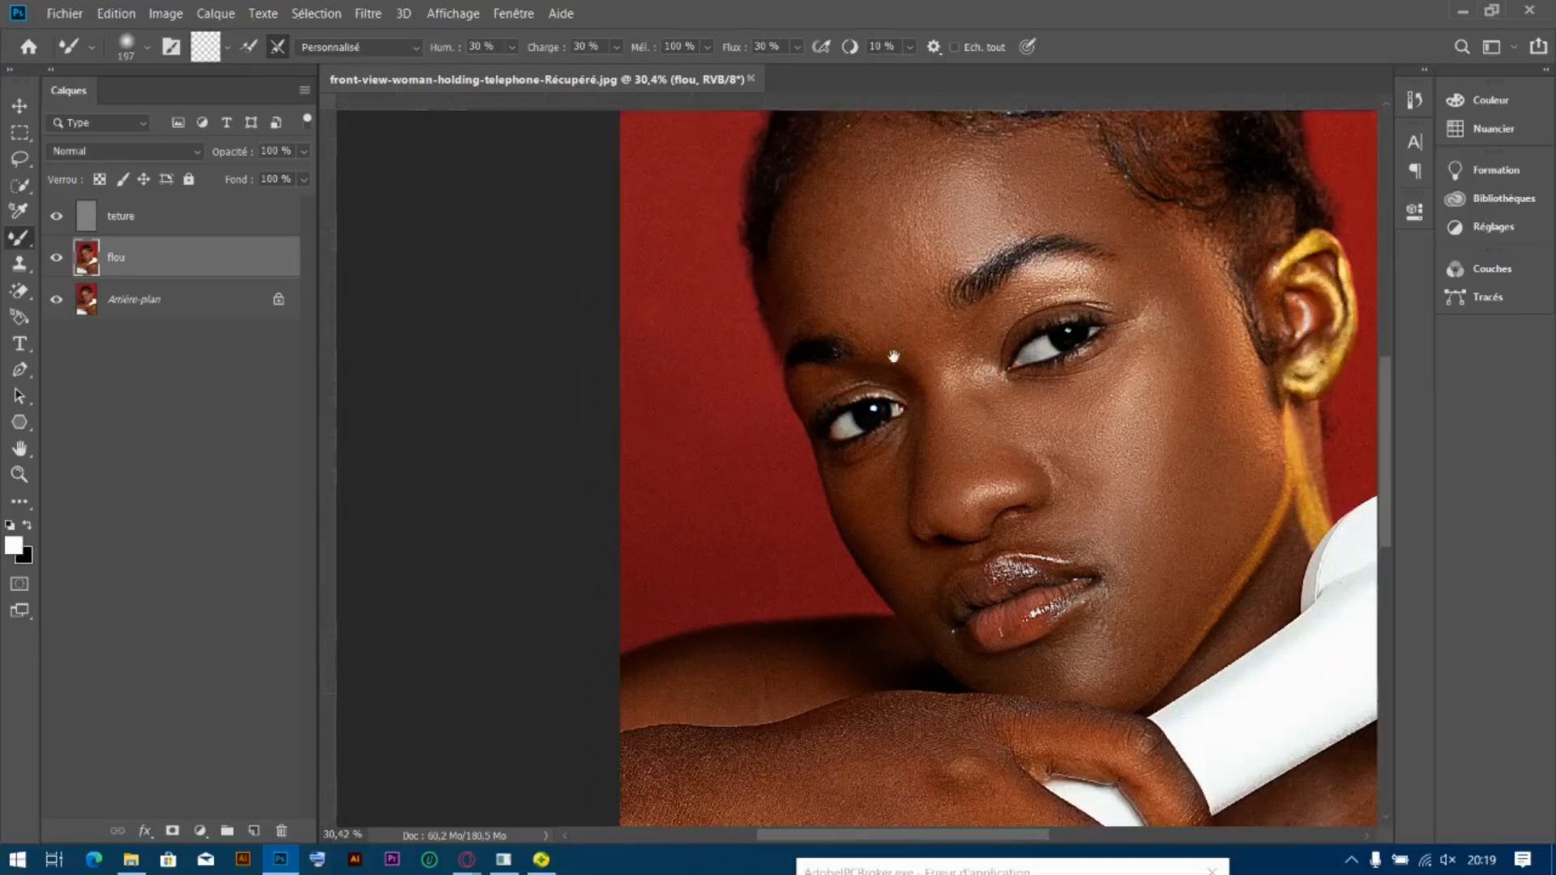
{"action": "left_click_drag", "start_coordinate": [893, 354], "coordinate": [920, 533]}
{"action": "left_click_drag", "start_coordinate": [874, 486], "coordinate": [900, 483]}
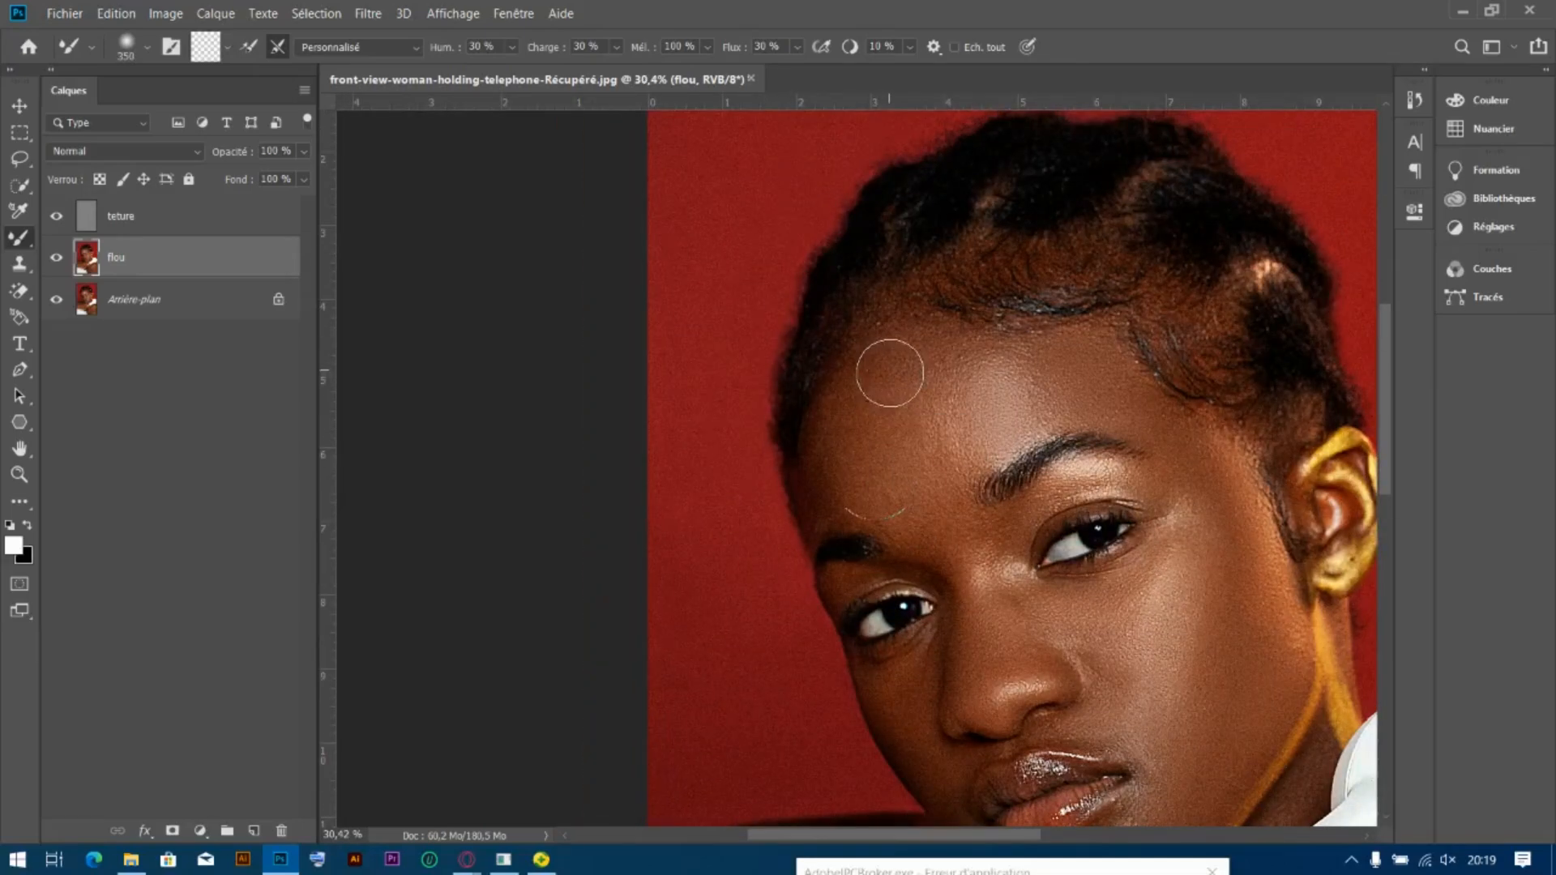
{"action": "left_click_drag", "start_coordinate": [892, 372], "coordinate": [899, 395]}
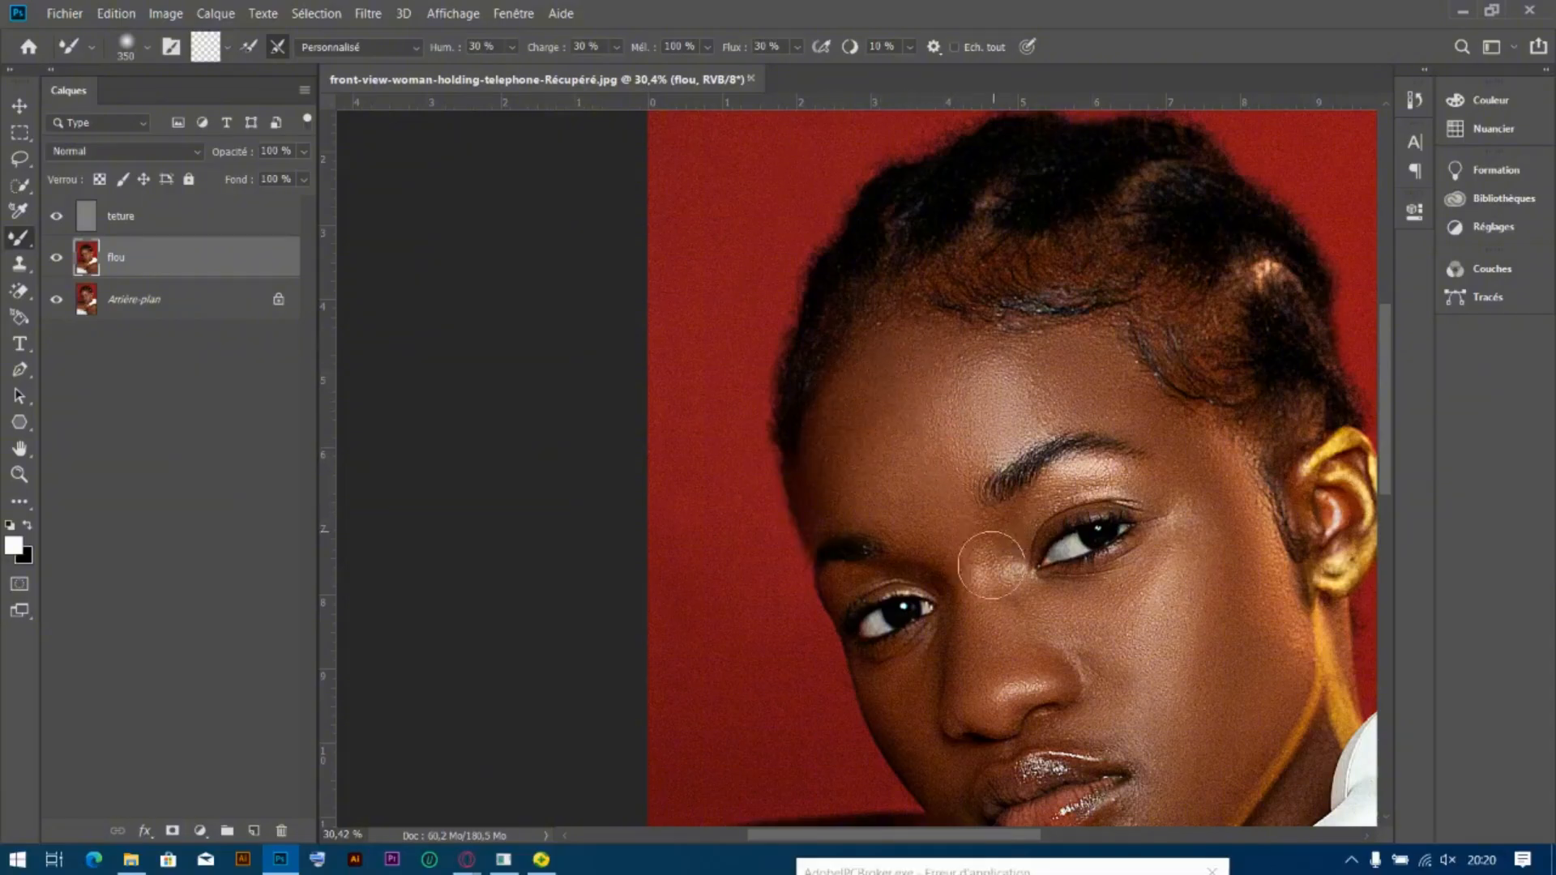
Smooth the skin on the fingers and back of the hand holding the handset, using a 166 px brush
{"action": "scroll", "coordinate": [990, 575], "scroll_direction": "down", "scroll_amount": 2}
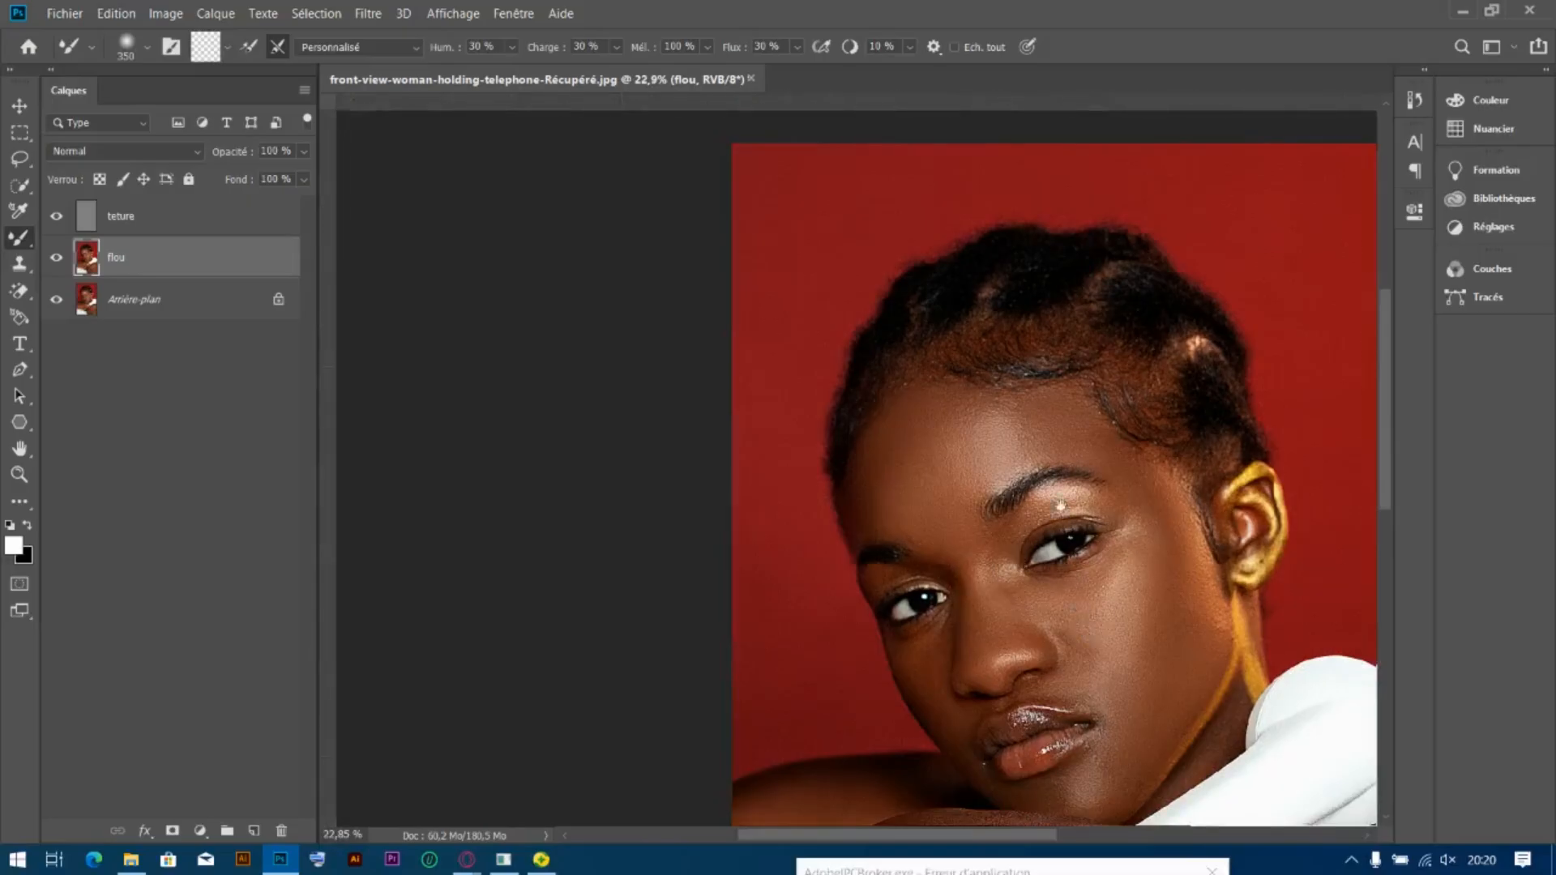
{"action": "scroll", "coordinate": [1001, 577], "scroll_direction": "up", "scroll_amount": 1}
{"action": "scroll", "coordinate": [1038, 408], "scroll_direction": "up", "scroll_amount": 1}
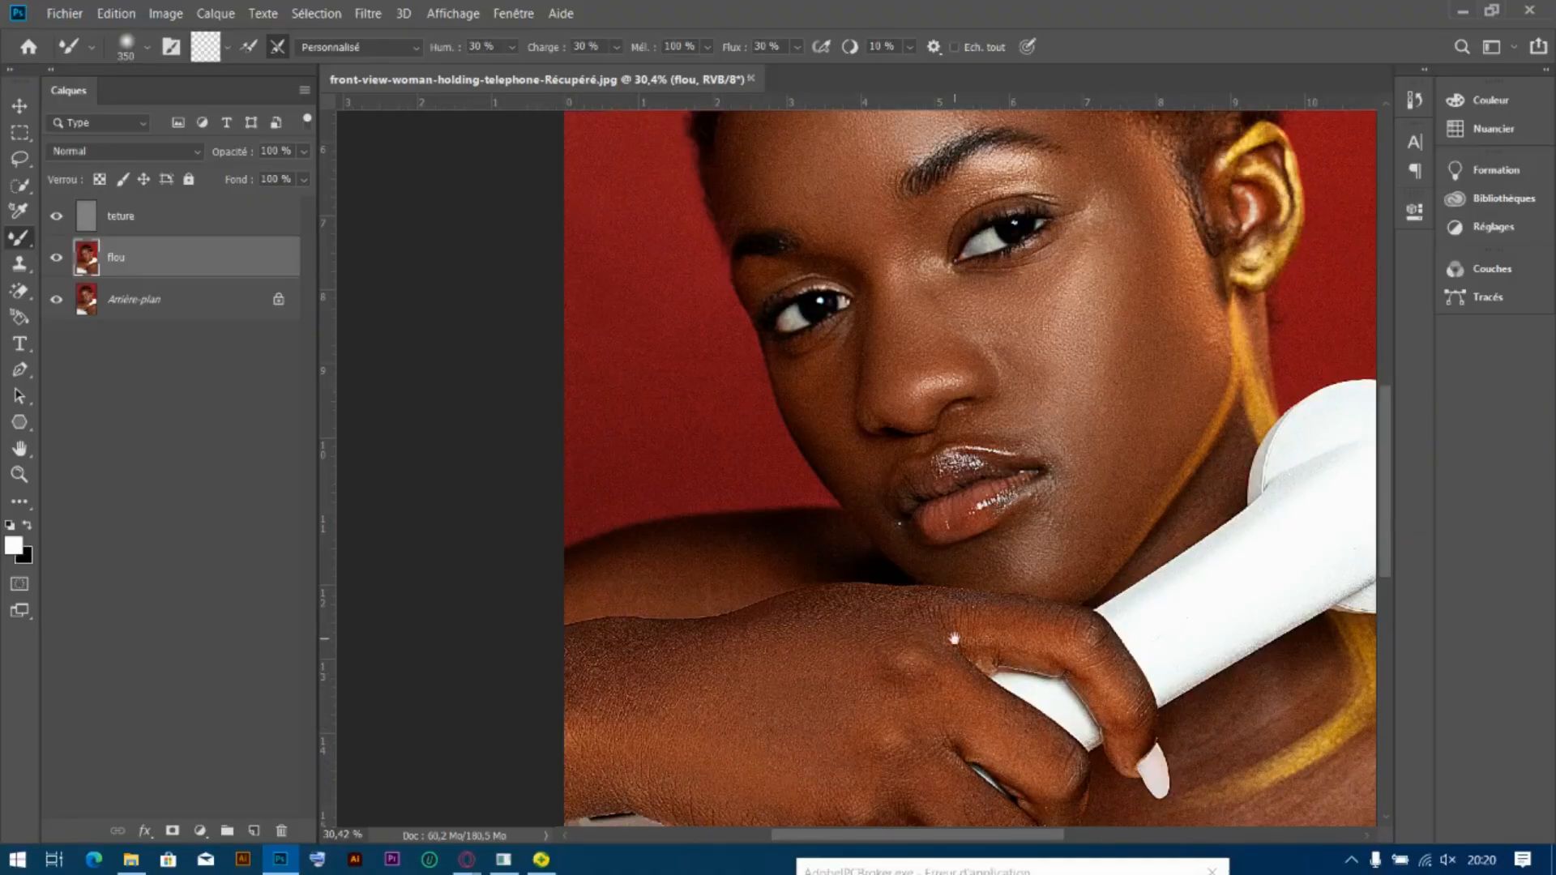
{"action": "left_click_drag", "start_coordinate": [955, 638], "coordinate": [965, 338]}
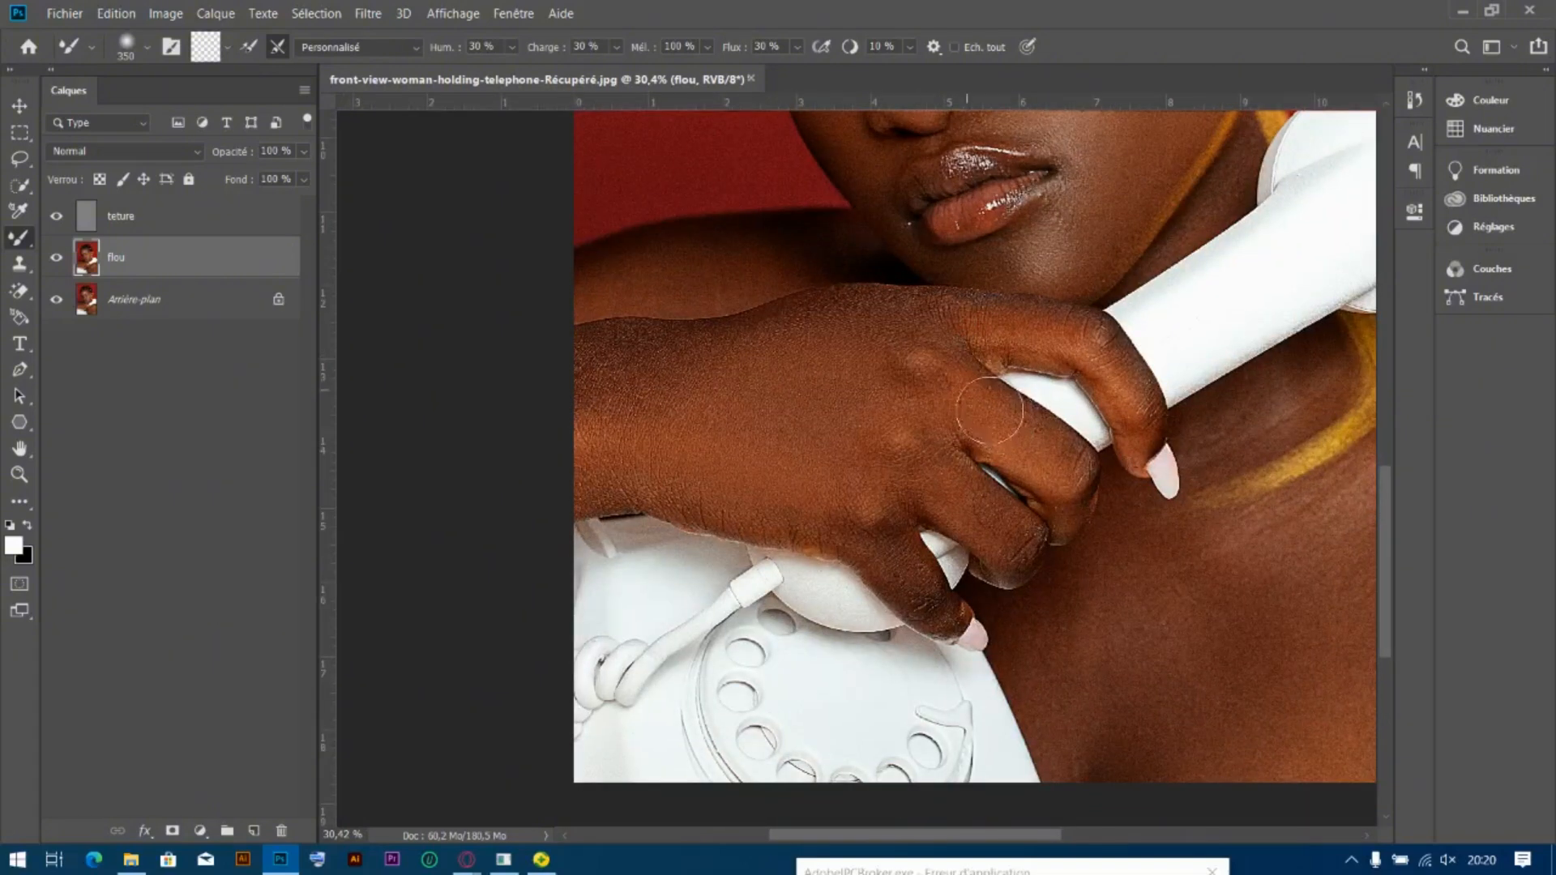
{"action": "left_click_drag", "start_coordinate": [1018, 435], "coordinate": [1003, 425]}
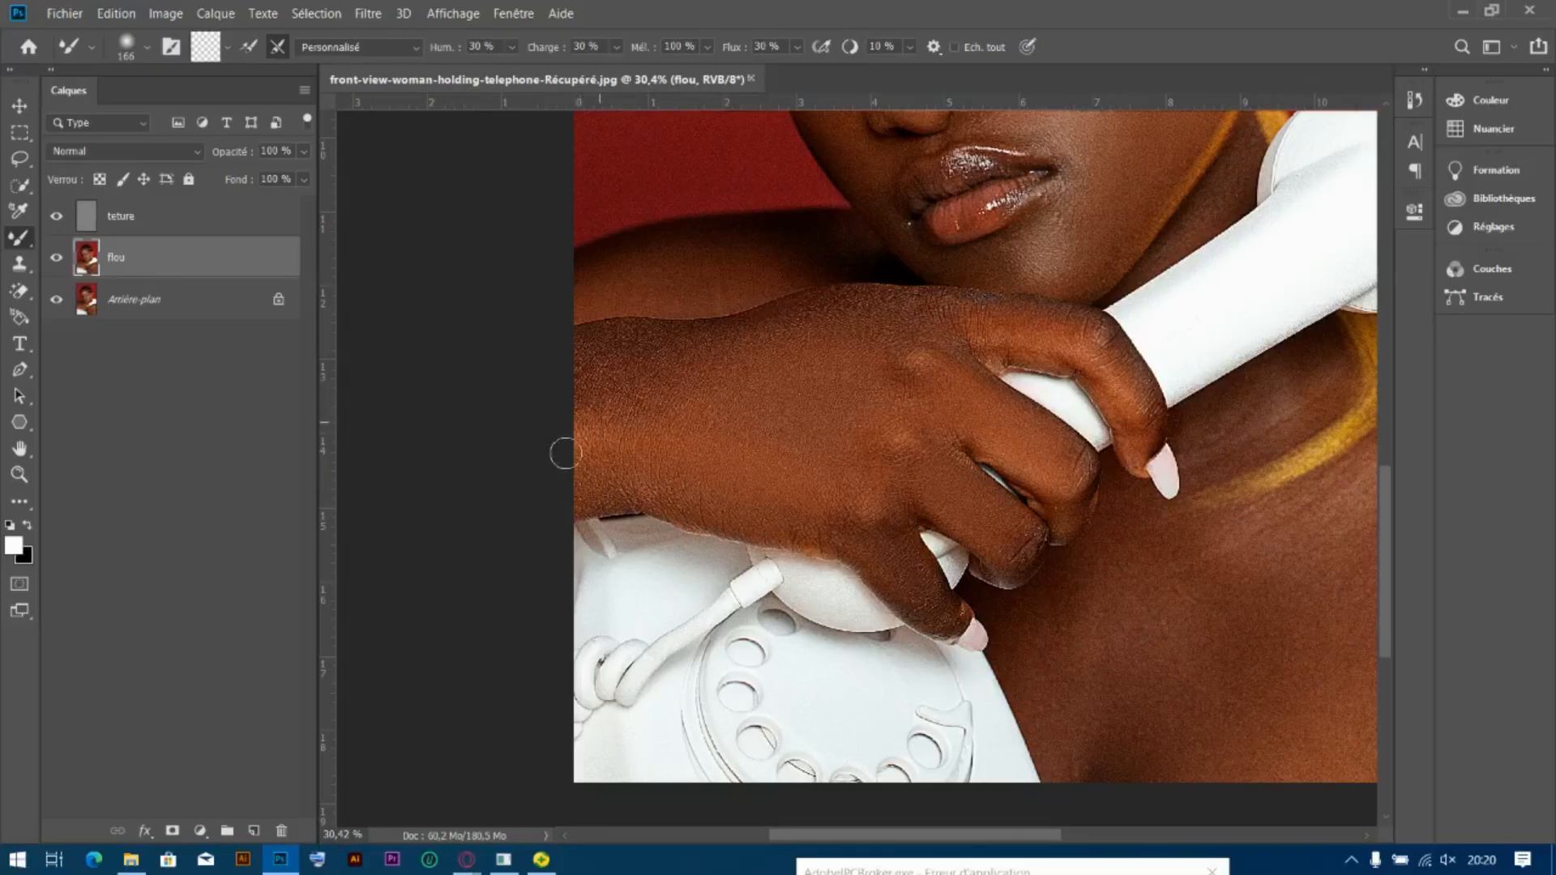
Set the Mixer Brush to 218 px and further even out the highlight on the cheek below the eye
{"action": "scroll", "coordinate": [858, 419], "scroll_direction": "down", "scroll_amount": 2}
{"action": "scroll", "coordinate": [859, 418], "scroll_direction": "down", "scroll_amount": 1}
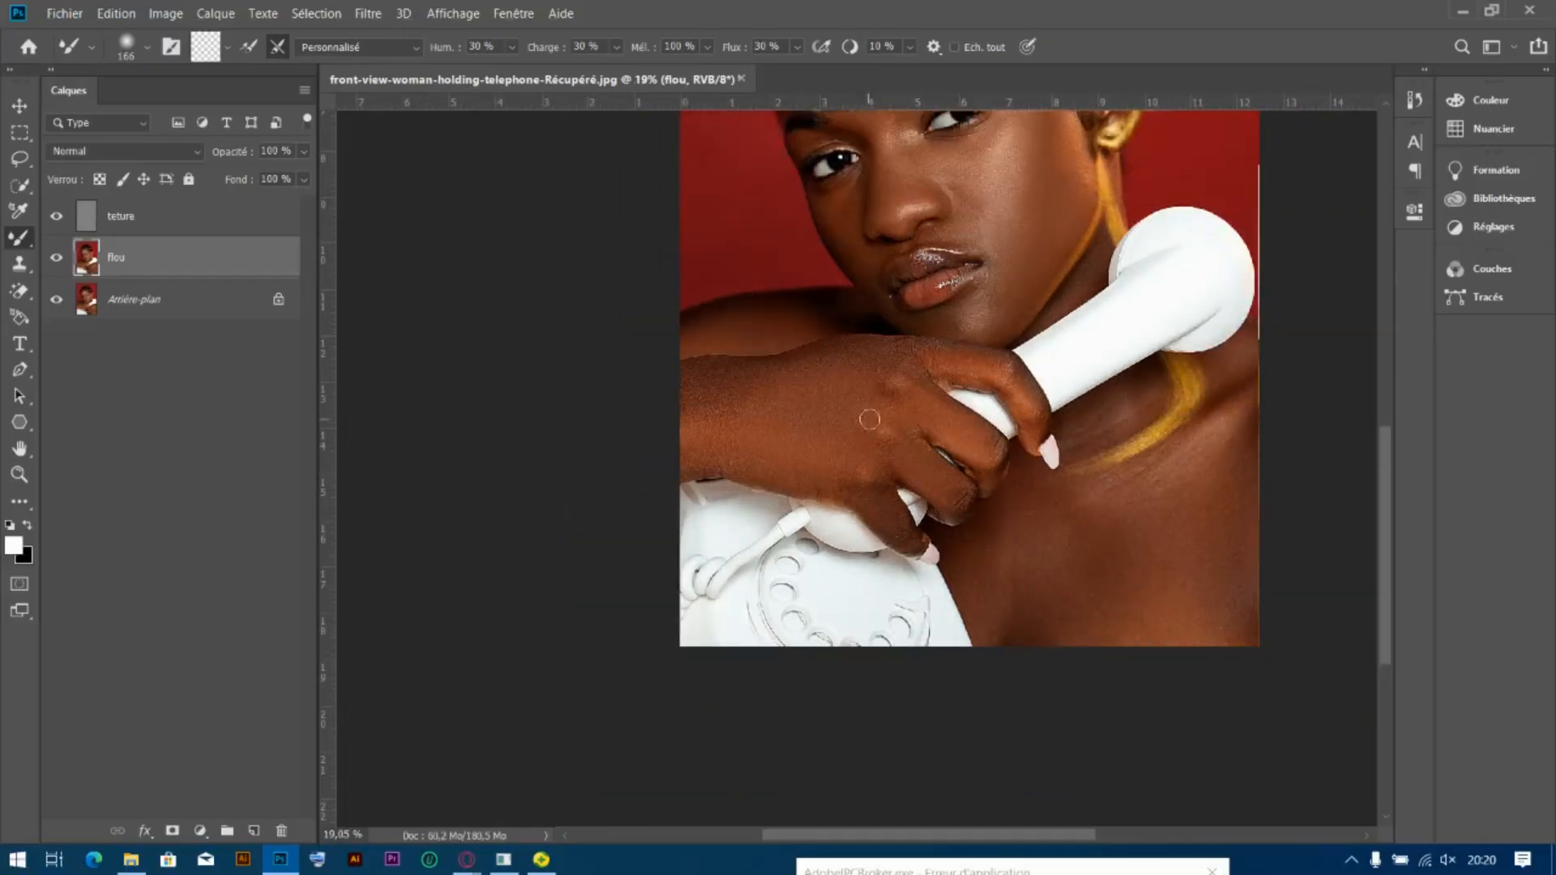
{"action": "left_click_drag", "start_coordinate": [1095, 273], "coordinate": [1051, 359]}
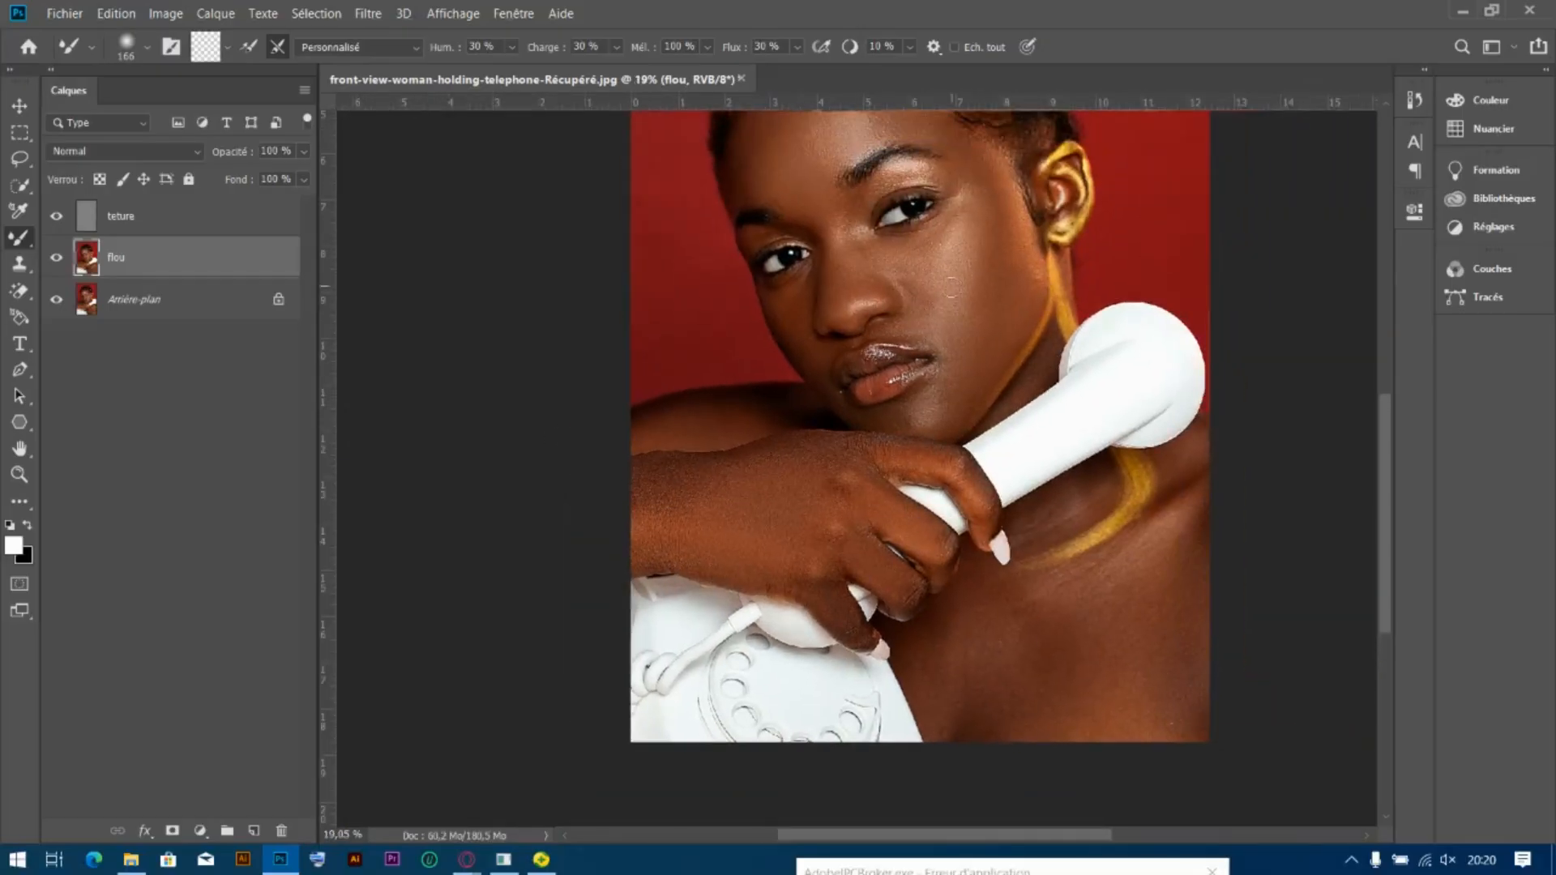
{"action": "scroll", "coordinate": [952, 285], "scroll_direction": "up", "scroll_amount": 3}
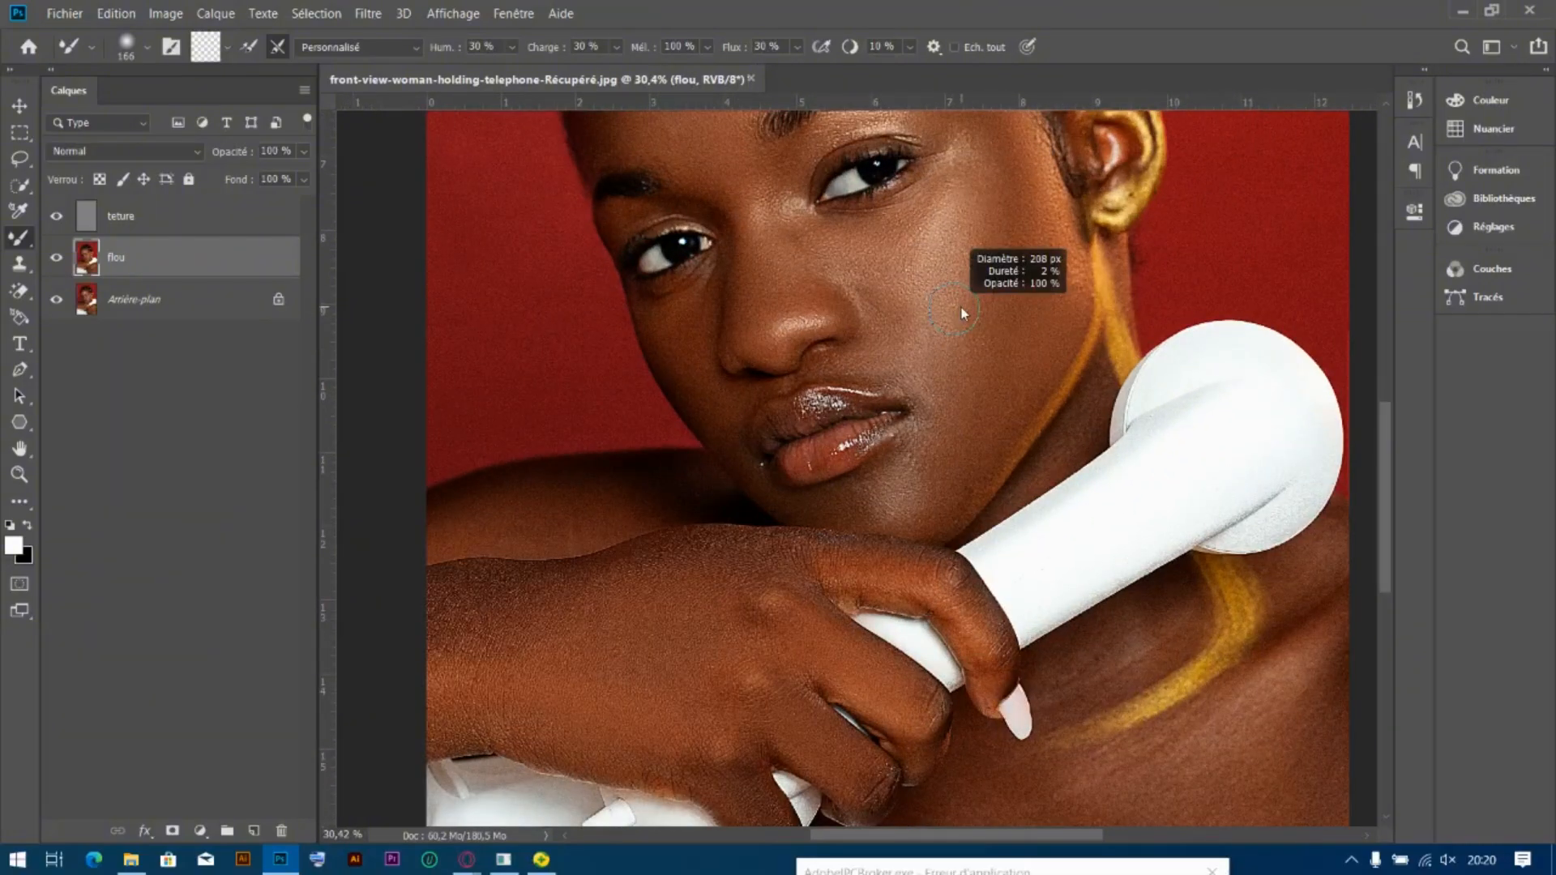
{"action": "left_click_drag", "start_coordinate": [962, 314], "coordinate": [971, 314]}
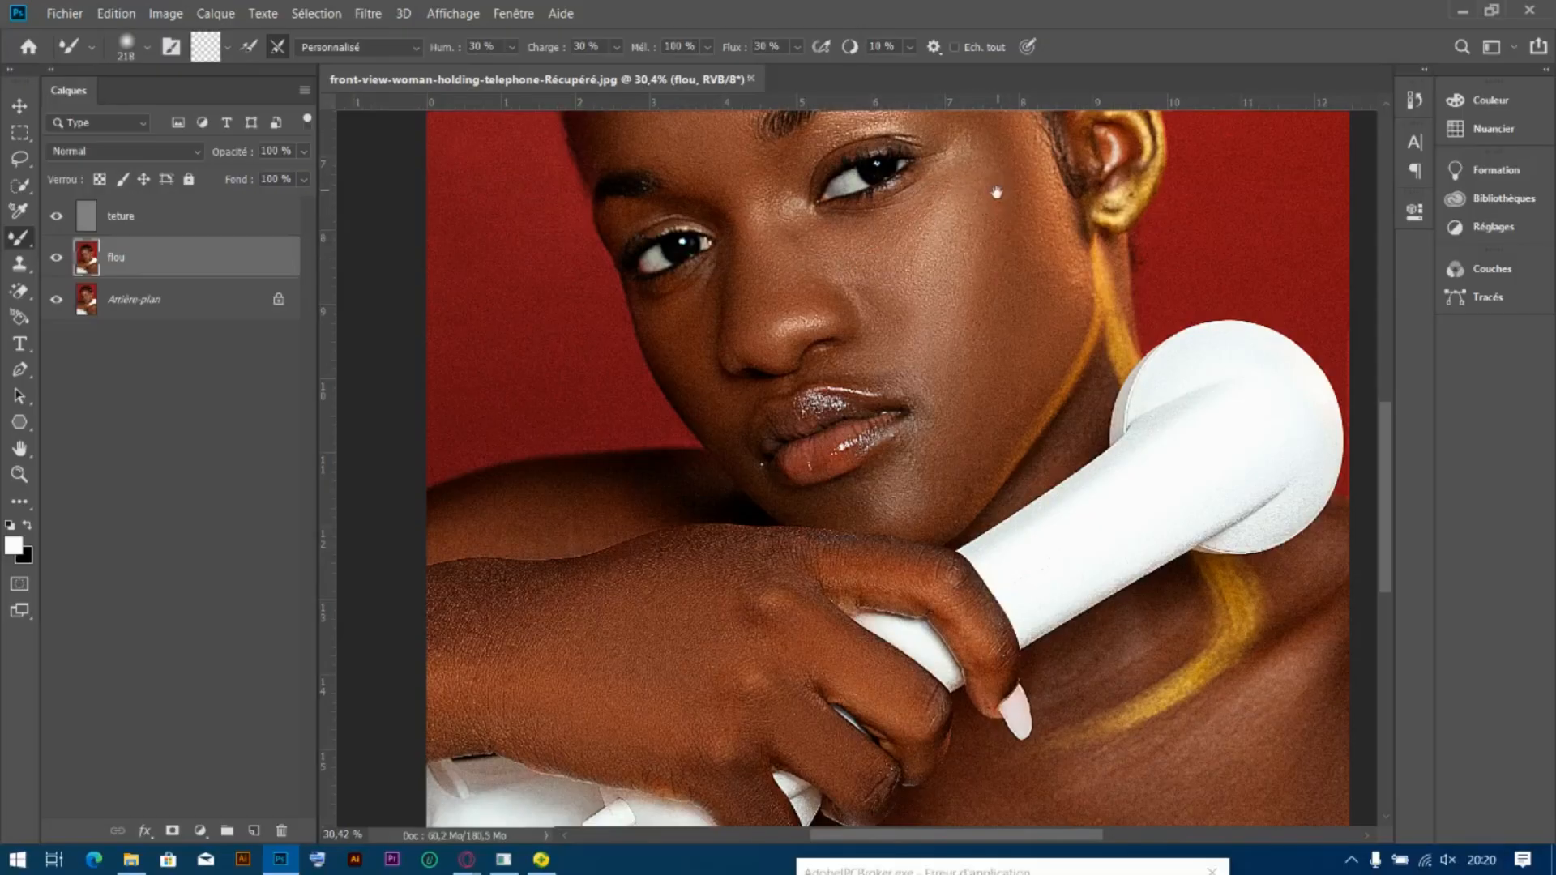
{"action": "left_click_drag", "start_coordinate": [997, 191], "coordinate": [985, 374]}
{"action": "mouse_move", "coordinate": [953, 298]}
{"action": "left_mouse_down"}
{"action": "mouse_move", "coordinate": [952, 351]}
{"action": "mouse_move", "coordinate": [964, 288]}
{"action": "mouse_move", "coordinate": [950, 353]}
{"action": "left_mouse_up"}
{"action": "scroll", "coordinate": [963, 432], "scroll_direction": "down", "scroll_amount": 2}
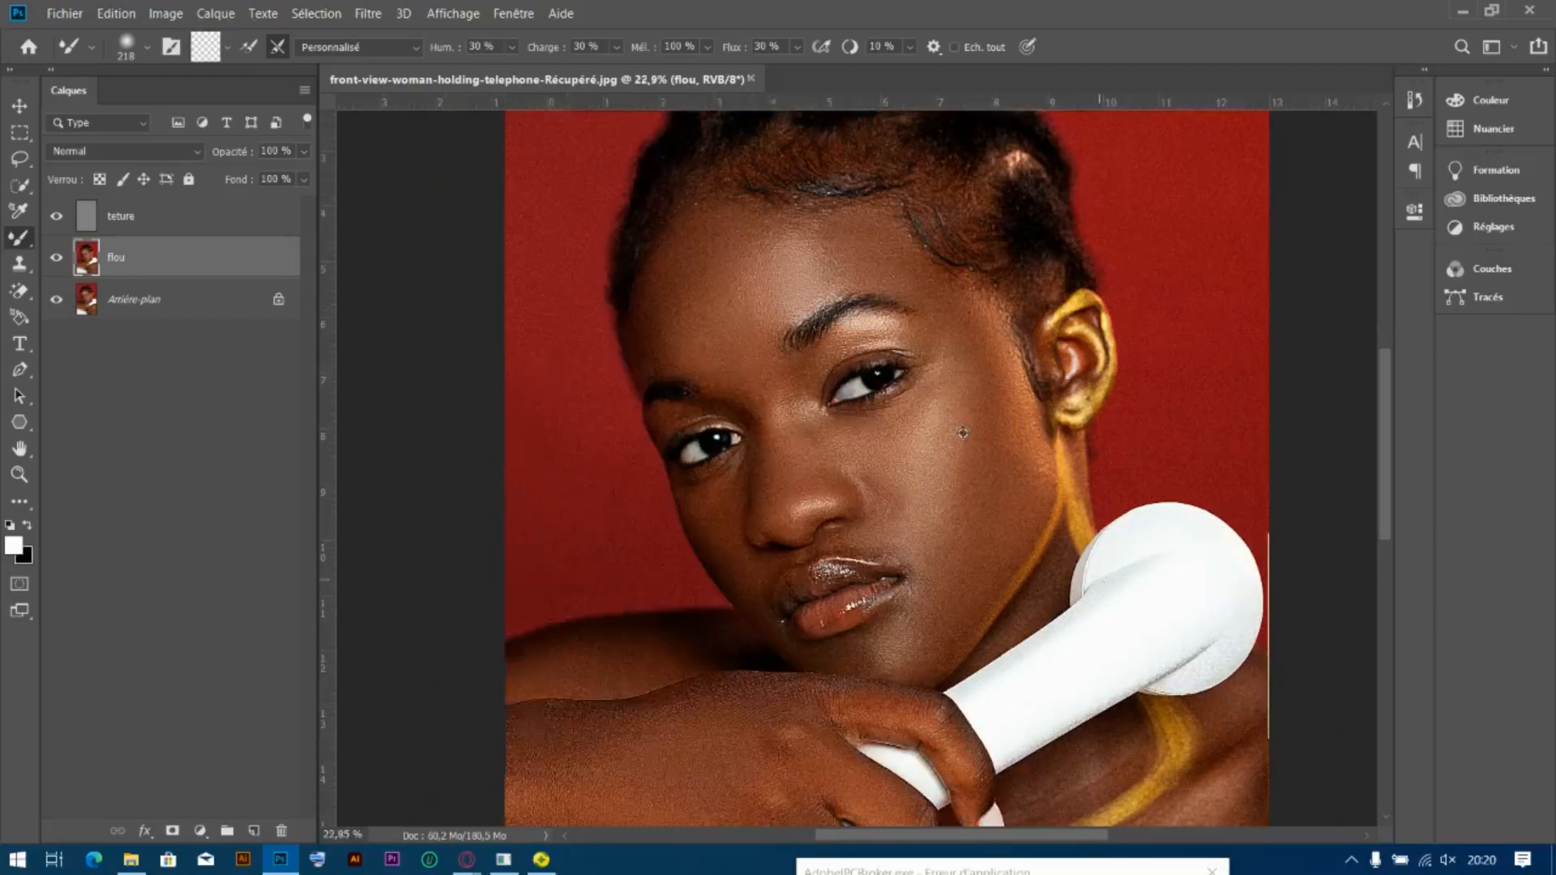
Smooth the skin of the chest and shoulder below the handset, enlarging the brush to 435 px
{"action": "scroll", "coordinate": [960, 260], "scroll_direction": "down", "scroll_amount": 4}
{"action": "mouse_move", "coordinate": [1020, 196]}
{"action": "left_mouse_down"}
{"action": "mouse_move", "coordinate": [974, 282]}
{"action": "mouse_move", "coordinate": [1021, 204]}
{"action": "mouse_move", "coordinate": [1013, 227]}
{"action": "mouse_move", "coordinate": [963, 277]}
{"action": "left_mouse_up"}
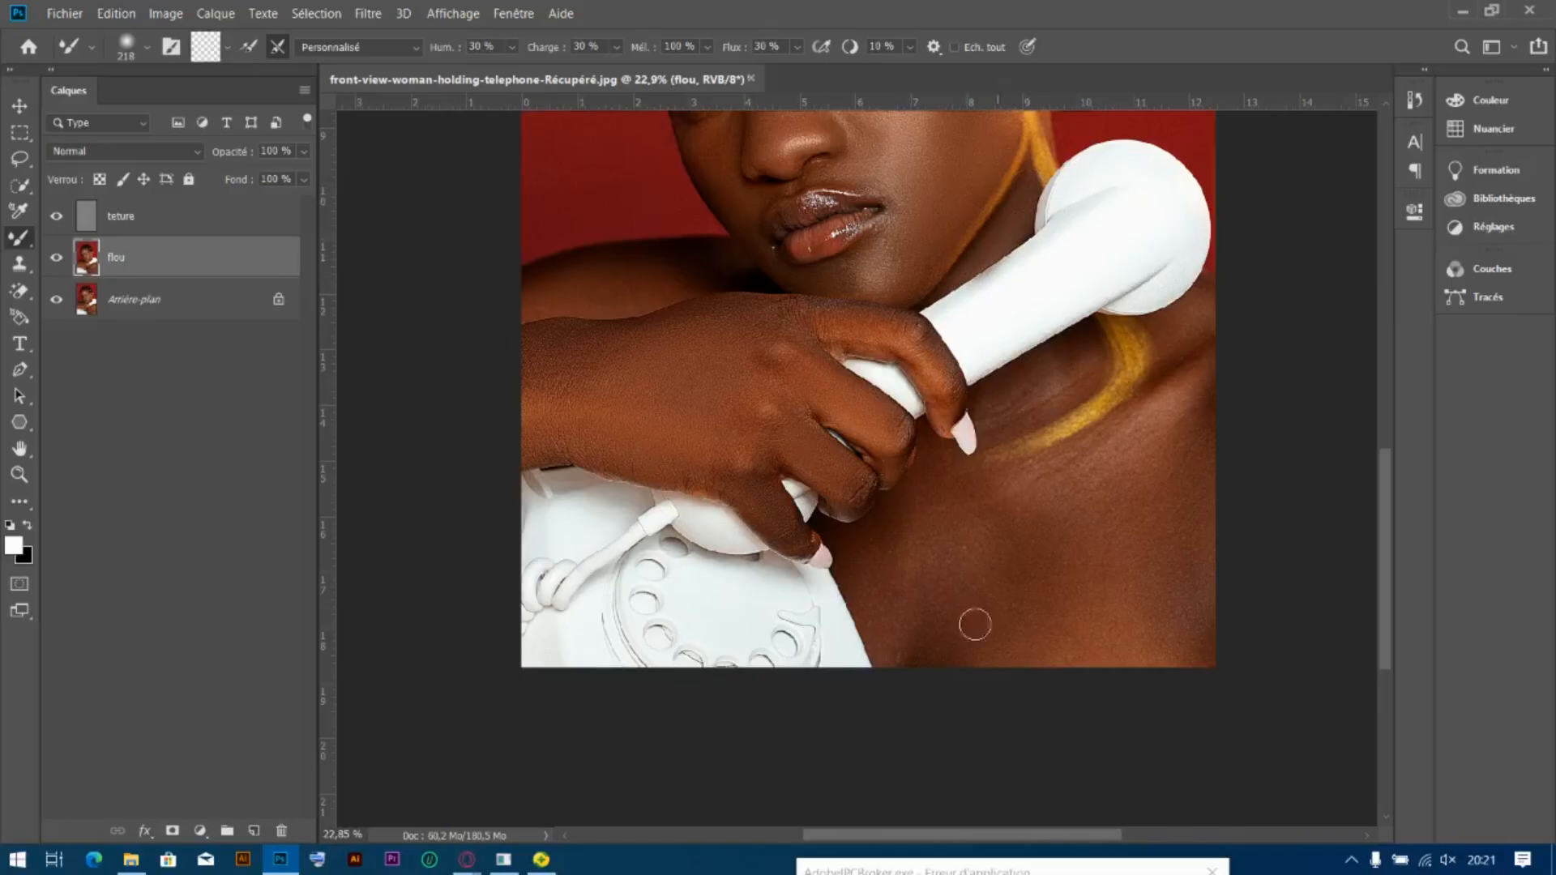
{"action": "mouse_move", "coordinate": [961, 569]}
{"action": "left_mouse_down"}
{"action": "mouse_move", "coordinate": [865, 543]}
{"action": "mouse_move", "coordinate": [987, 561]}
{"action": "mouse_move", "coordinate": [964, 472]}
{"action": "mouse_move", "coordinate": [935, 530]}
{"action": "mouse_move", "coordinate": [960, 573]}
{"action": "mouse_move", "coordinate": [1007, 559]}
{"action": "mouse_move", "coordinate": [992, 554]}
{"action": "mouse_move", "coordinate": [994, 614]}
{"action": "mouse_move", "coordinate": [1024, 630]}
{"action": "mouse_move", "coordinate": [1000, 622]}
{"action": "mouse_move", "coordinate": [940, 656]}
{"action": "mouse_move", "coordinate": [974, 645]}
{"action": "mouse_move", "coordinate": [1048, 563]}
{"action": "mouse_move", "coordinate": [1051, 453]}
{"action": "mouse_move", "coordinate": [1025, 492]}
{"action": "mouse_move", "coordinate": [1138, 423]}
{"action": "mouse_move", "coordinate": [1036, 505]}
{"action": "mouse_move", "coordinate": [1214, 404]}
{"action": "mouse_move", "coordinate": [1145, 448]}
{"action": "left_mouse_up"}
{"action": "mouse_move", "coordinate": [1104, 610]}
{"action": "left_mouse_down"}
{"action": "mouse_move", "coordinate": [1099, 503]}
{"action": "mouse_move", "coordinate": [1095, 642]}
{"action": "mouse_move", "coordinate": [1098, 533]}
{"action": "left_mouse_up"}
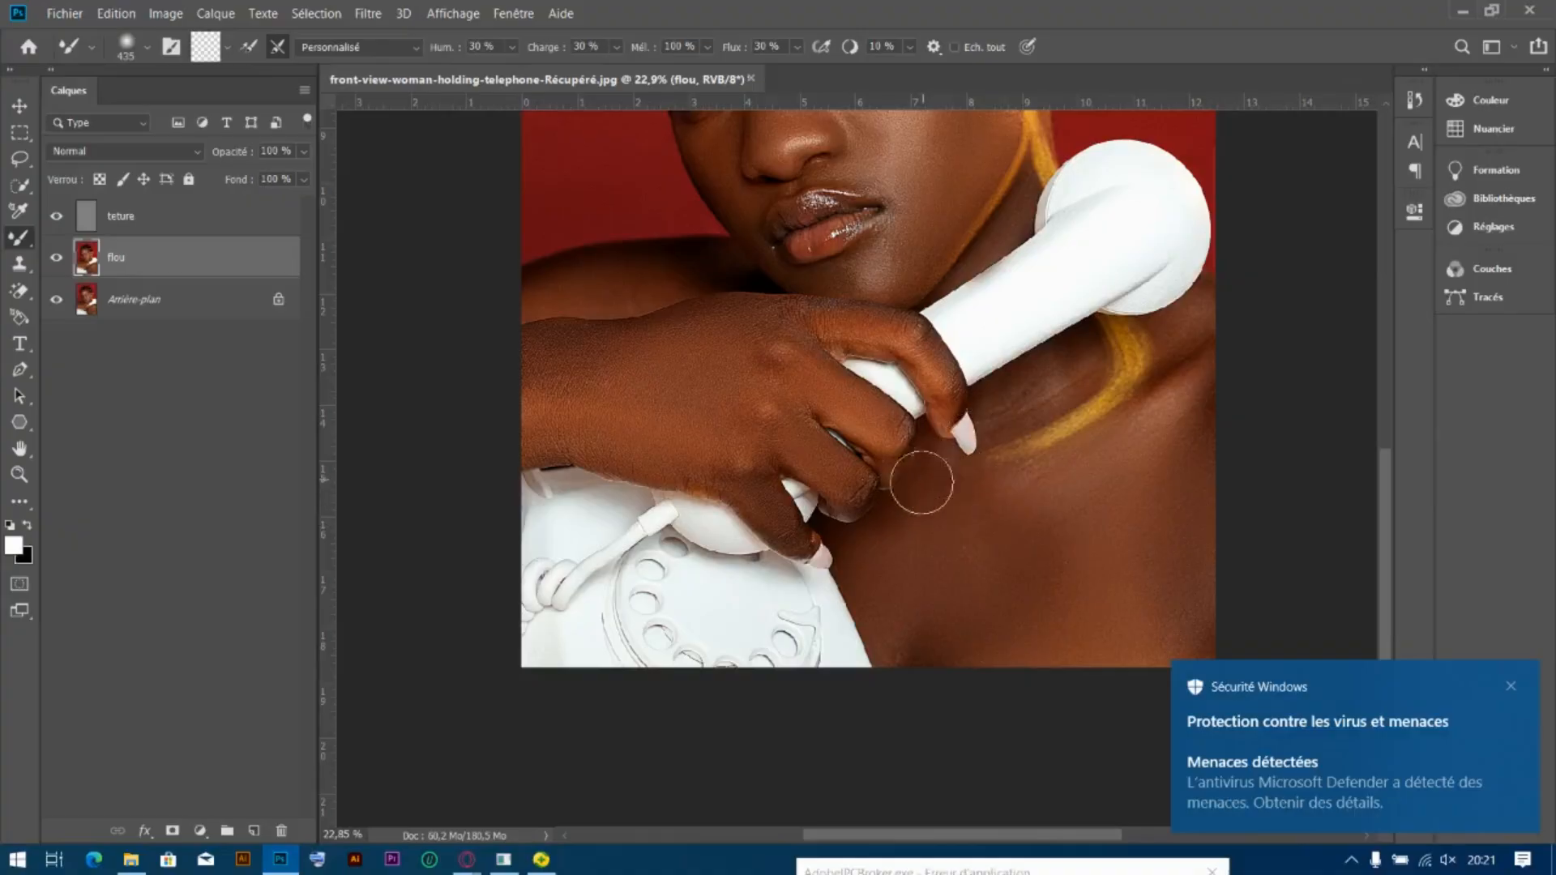
{"action": "left_click_drag", "start_coordinate": [958, 474], "coordinate": [931, 453]}
Smooth the skin between the fingertips and the yellow neck line at 155 px, and the lower chest at 439 px
{"action": "scroll", "coordinate": [931, 453], "scroll_direction": "up", "scroll_amount": 1}
{"action": "scroll", "coordinate": [930, 452], "scroll_direction": "up", "scroll_amount": 4}
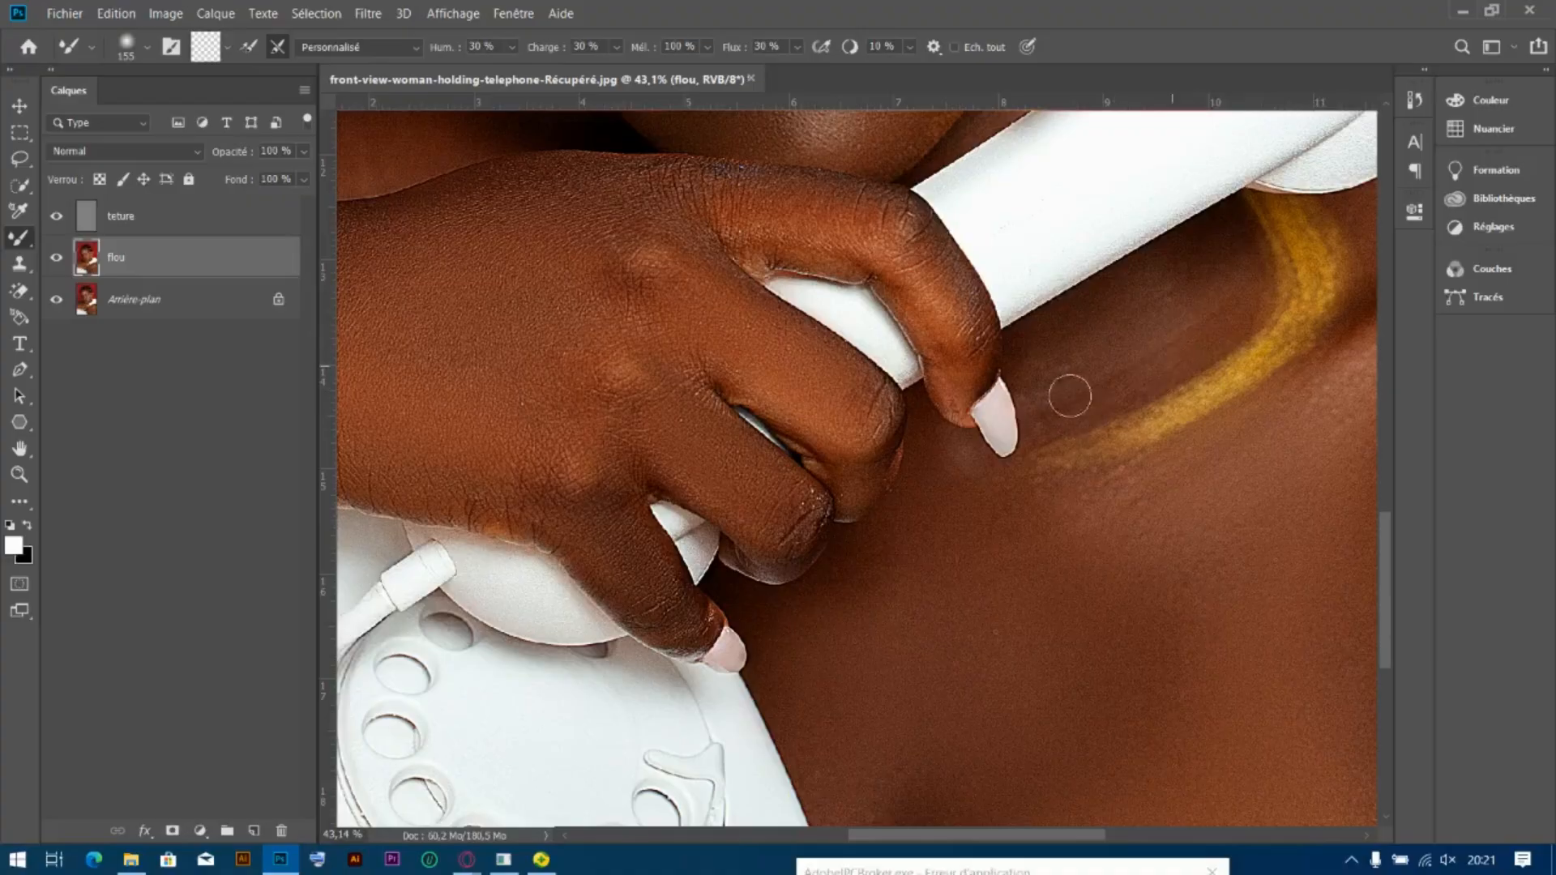
{"action": "scroll", "coordinate": [1074, 385], "scroll_direction": "down", "scroll_amount": 5}
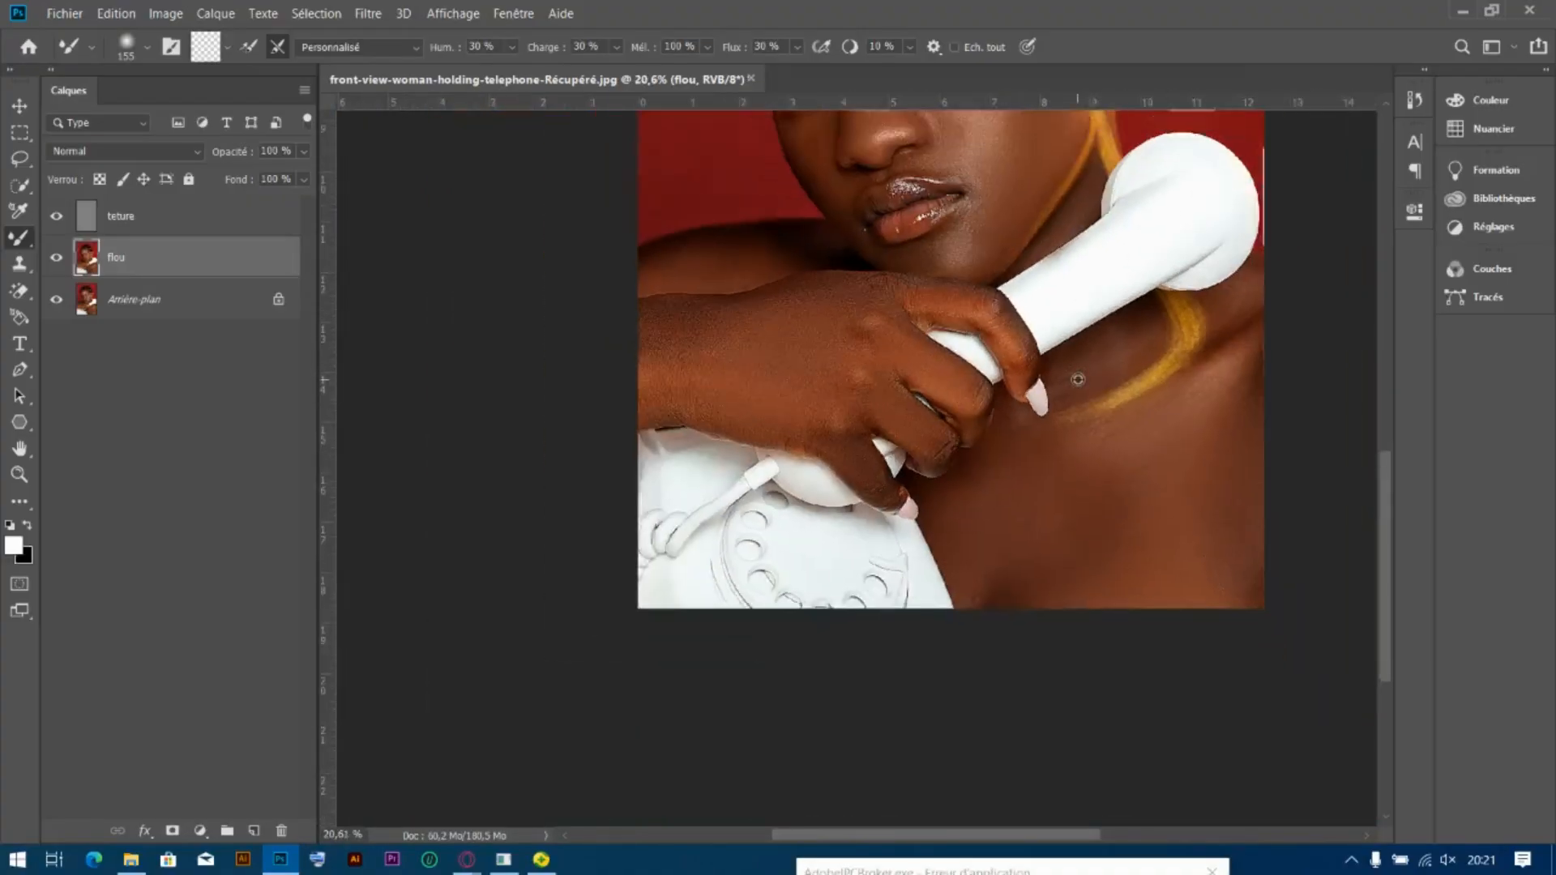
{"action": "scroll", "coordinate": [1078, 379], "scroll_direction": "down", "scroll_amount": 3}
{"action": "left_click_drag", "start_coordinate": [1023, 719], "coordinate": [1051, 720]}
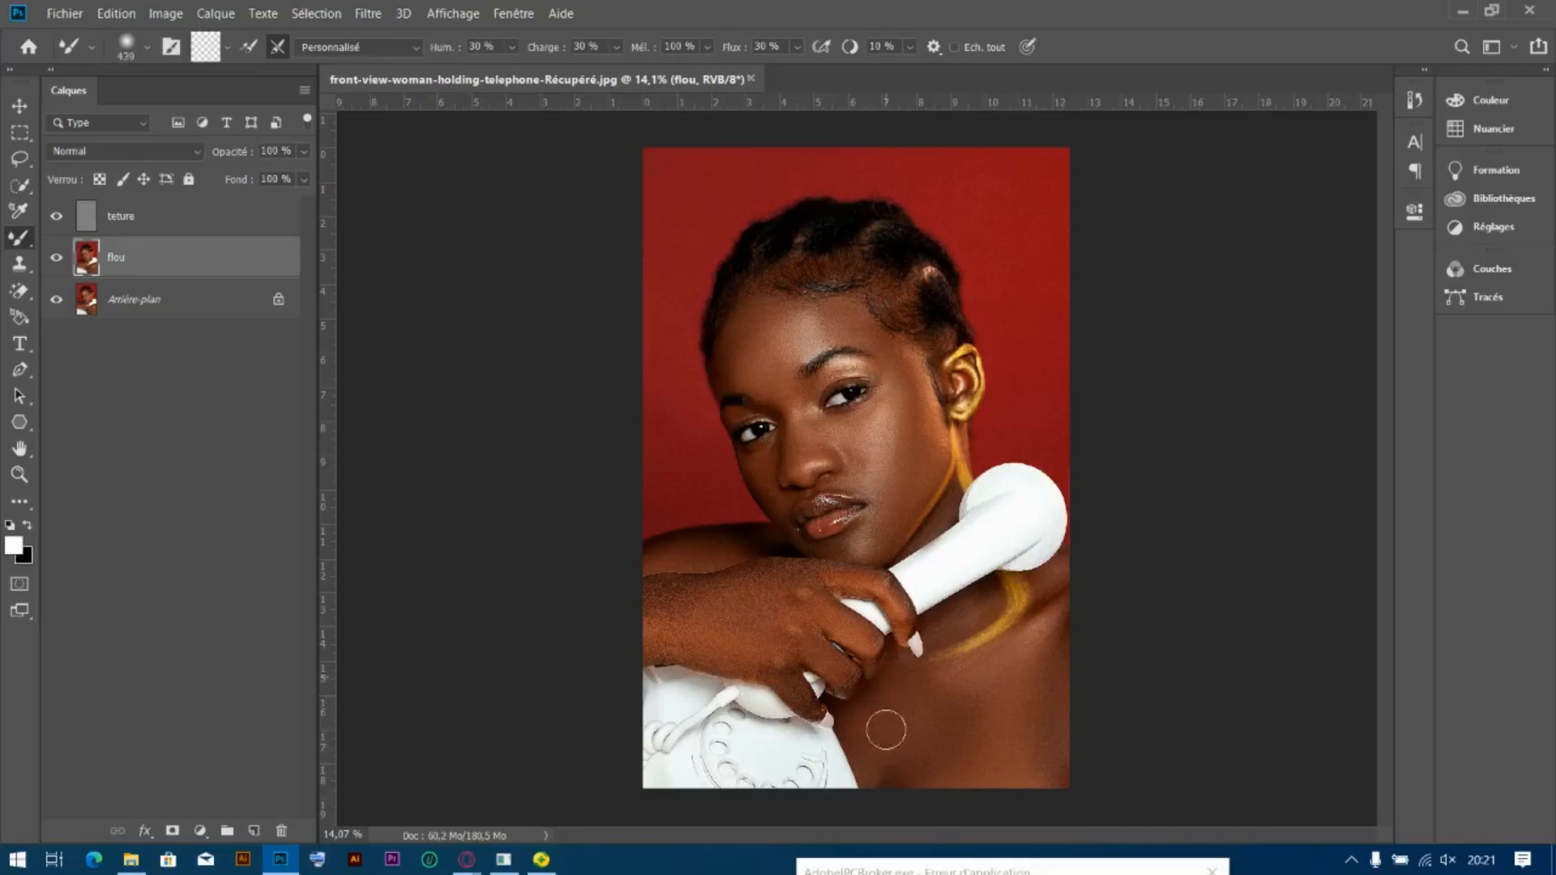
Compare the retouched portrait with the original by showing only the Arrière-plan layer and restoring all layers, twice
{"action": "scroll", "coordinate": [909, 475], "scroll_direction": "up", "scroll_amount": 3}
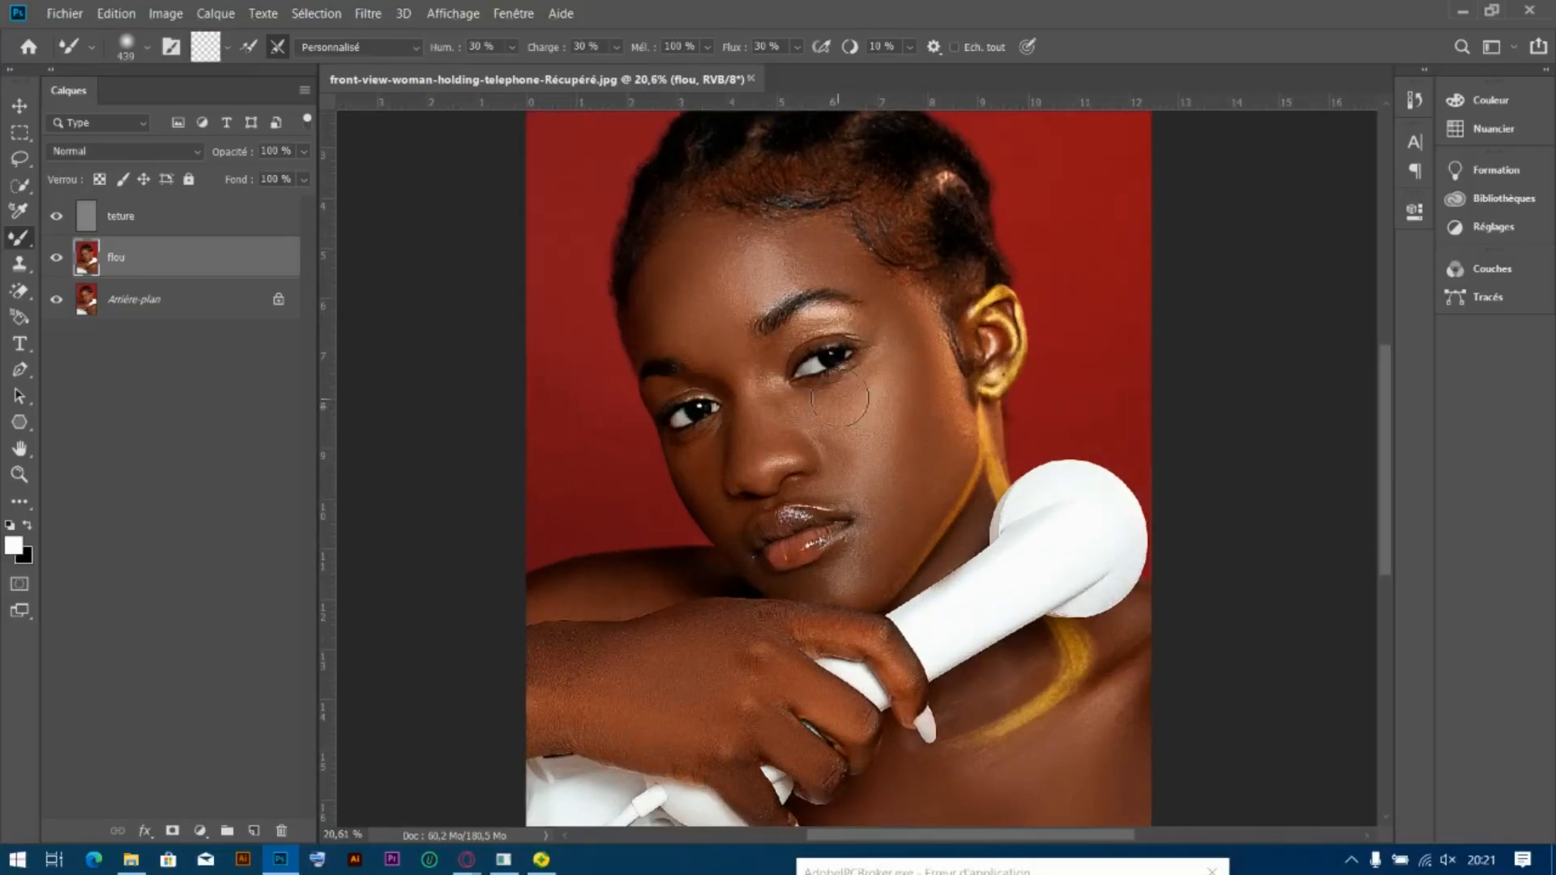
{"action": "left_click", "coordinate": [55, 303], "text": "alt"}
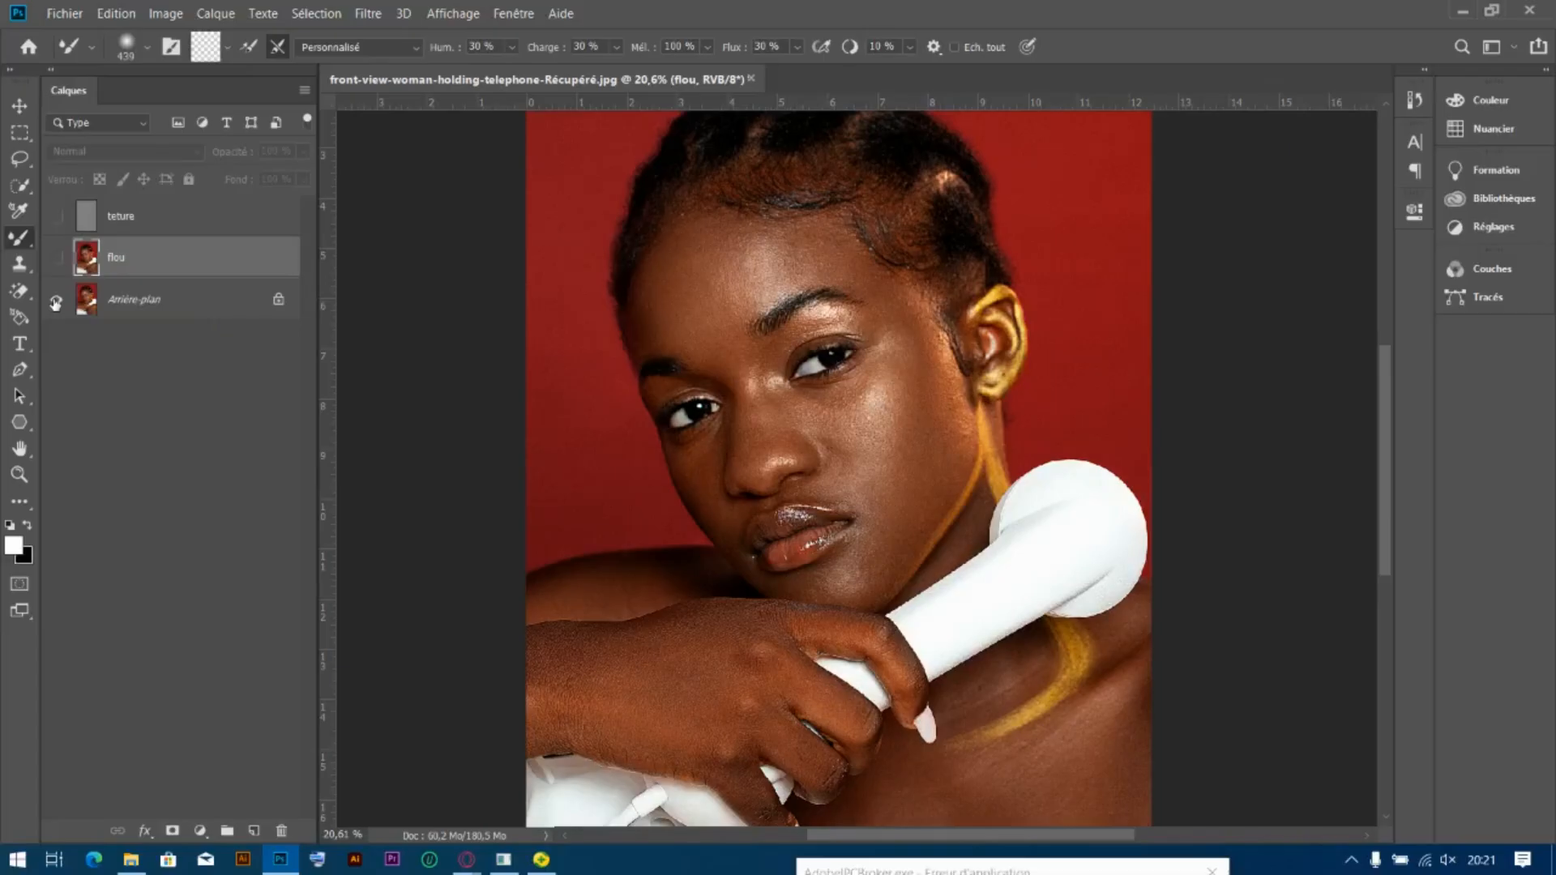
{"action": "left_click", "coordinate": [55, 302], "text": "alt"}
{"action": "left_click", "coordinate": [55, 302], "text": "alt"}
{"action": "left_click", "coordinate": [55, 302], "text": "alt"}
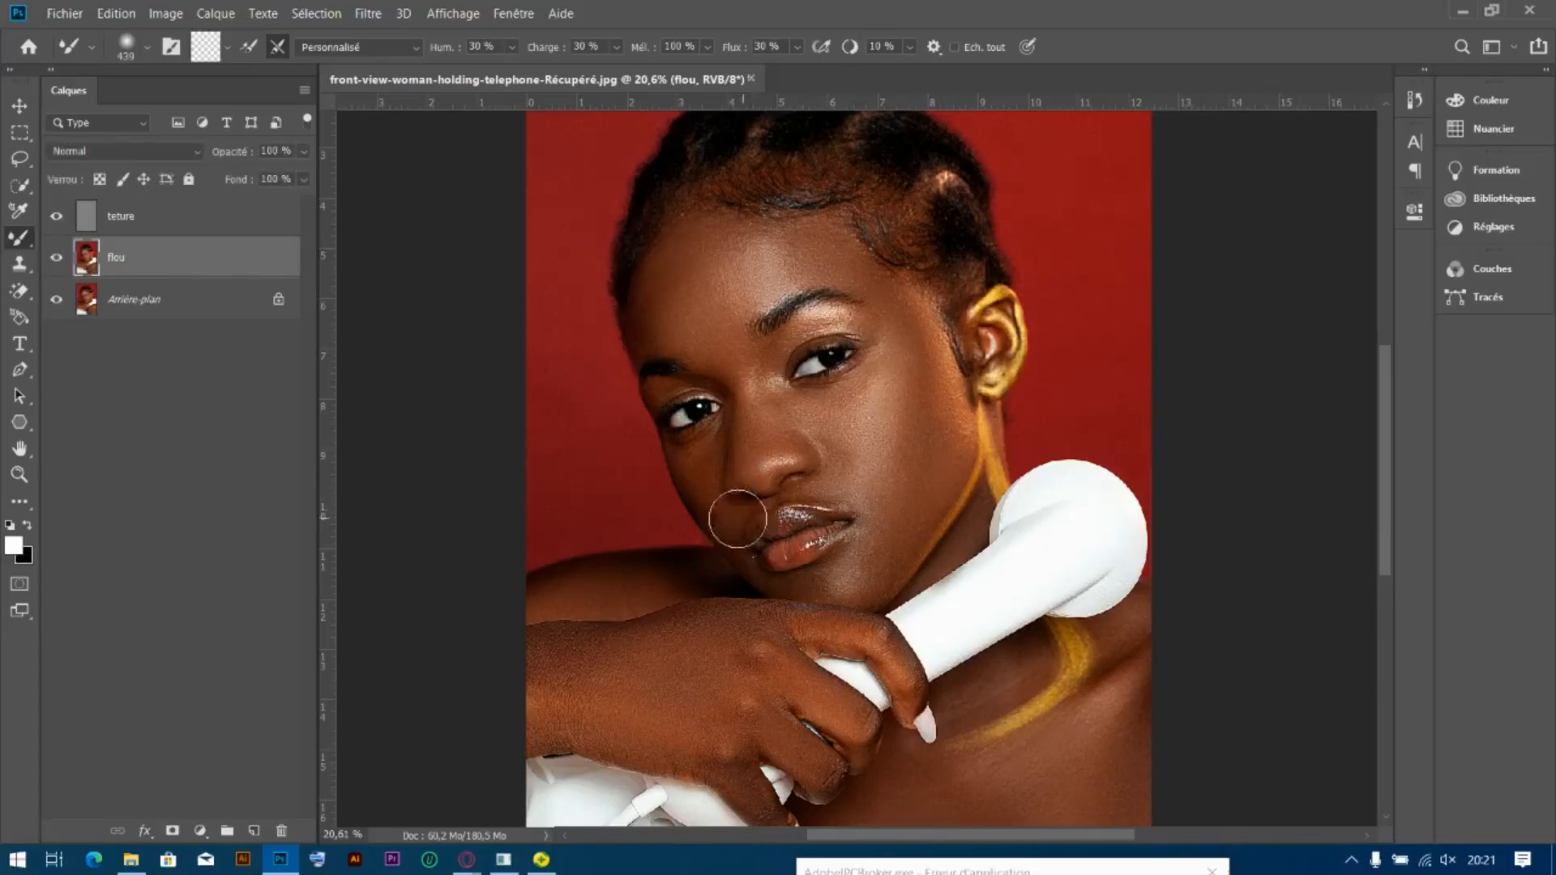
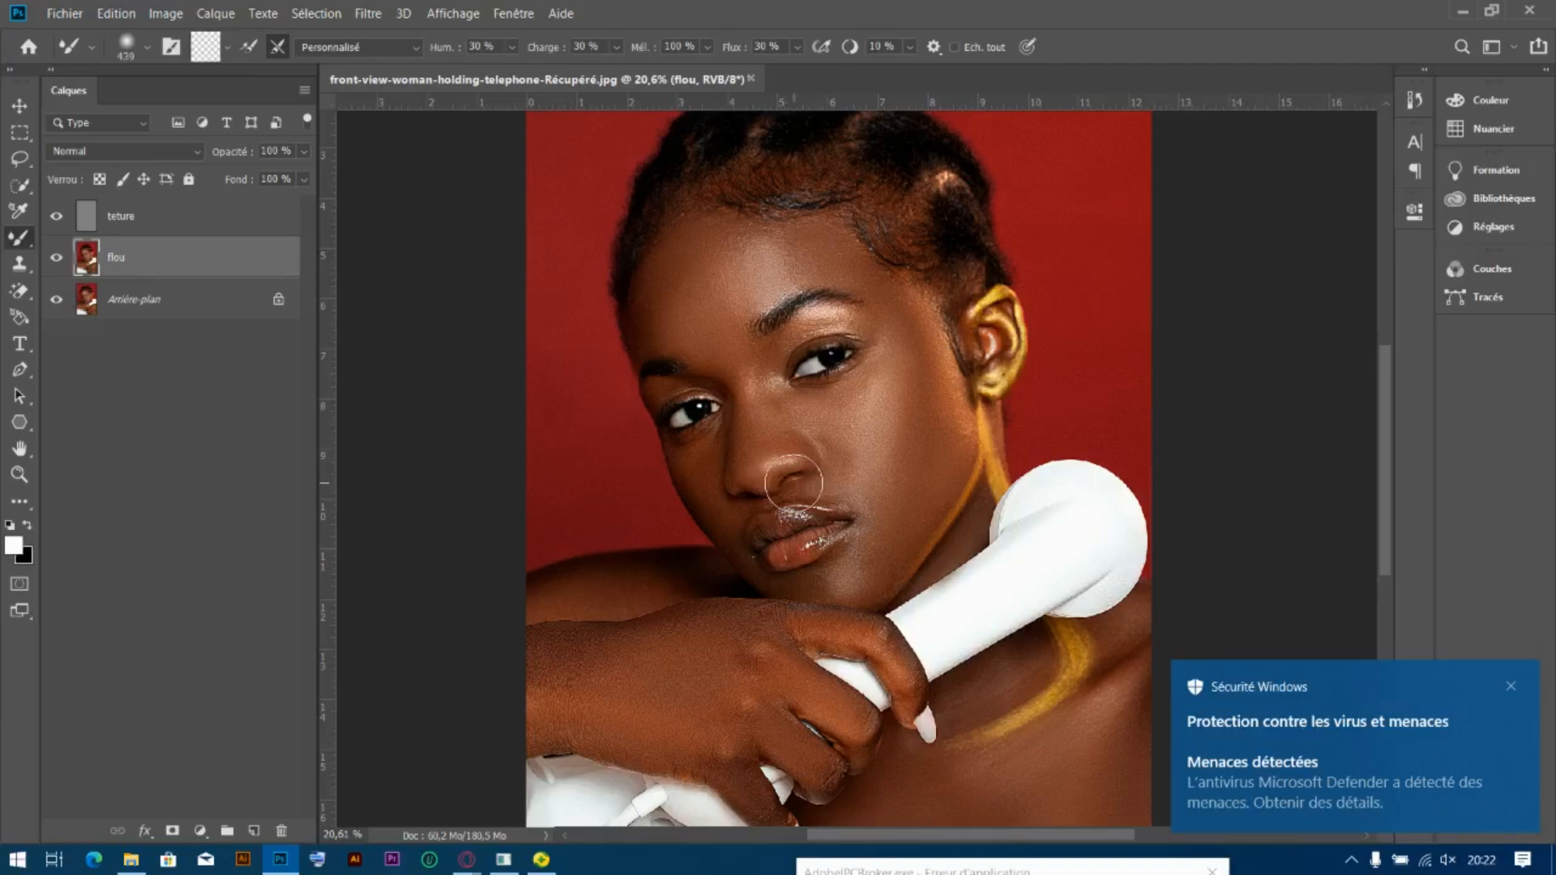
Select the forehead highlight above the brow near the ear with a 20 px feathered Lasso and apply a 27.7-pixel Gaussian Blur
{"action": "left_click", "coordinate": [20, 160]}
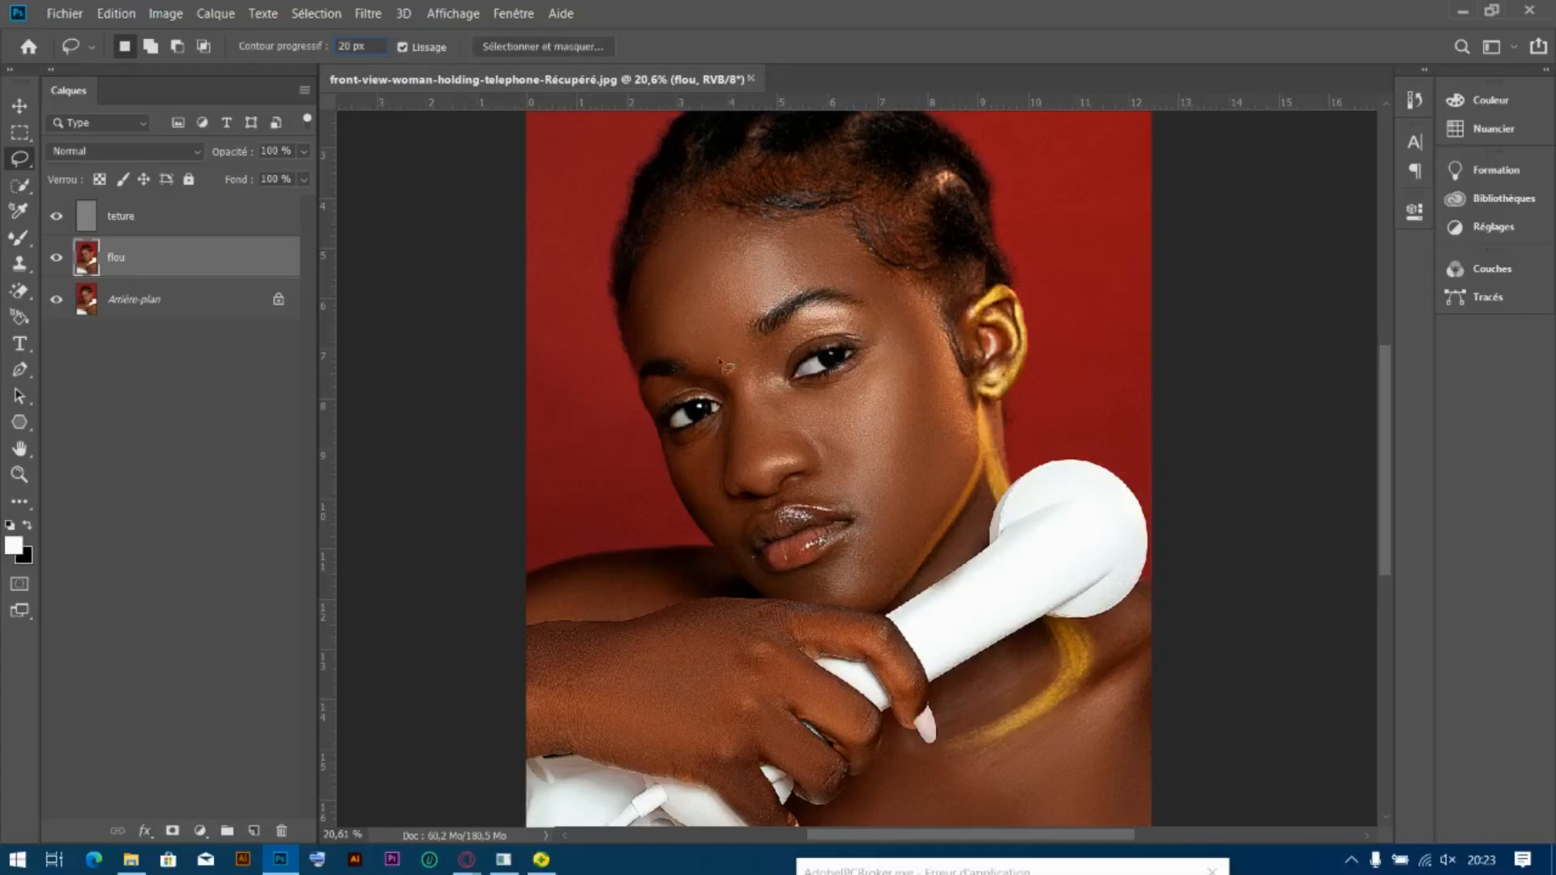
{"action": "mouse_move", "coordinate": [465, 859]}
{"action": "scroll", "coordinate": [780, 280], "scroll_direction": "up", "scroll_amount": 5}
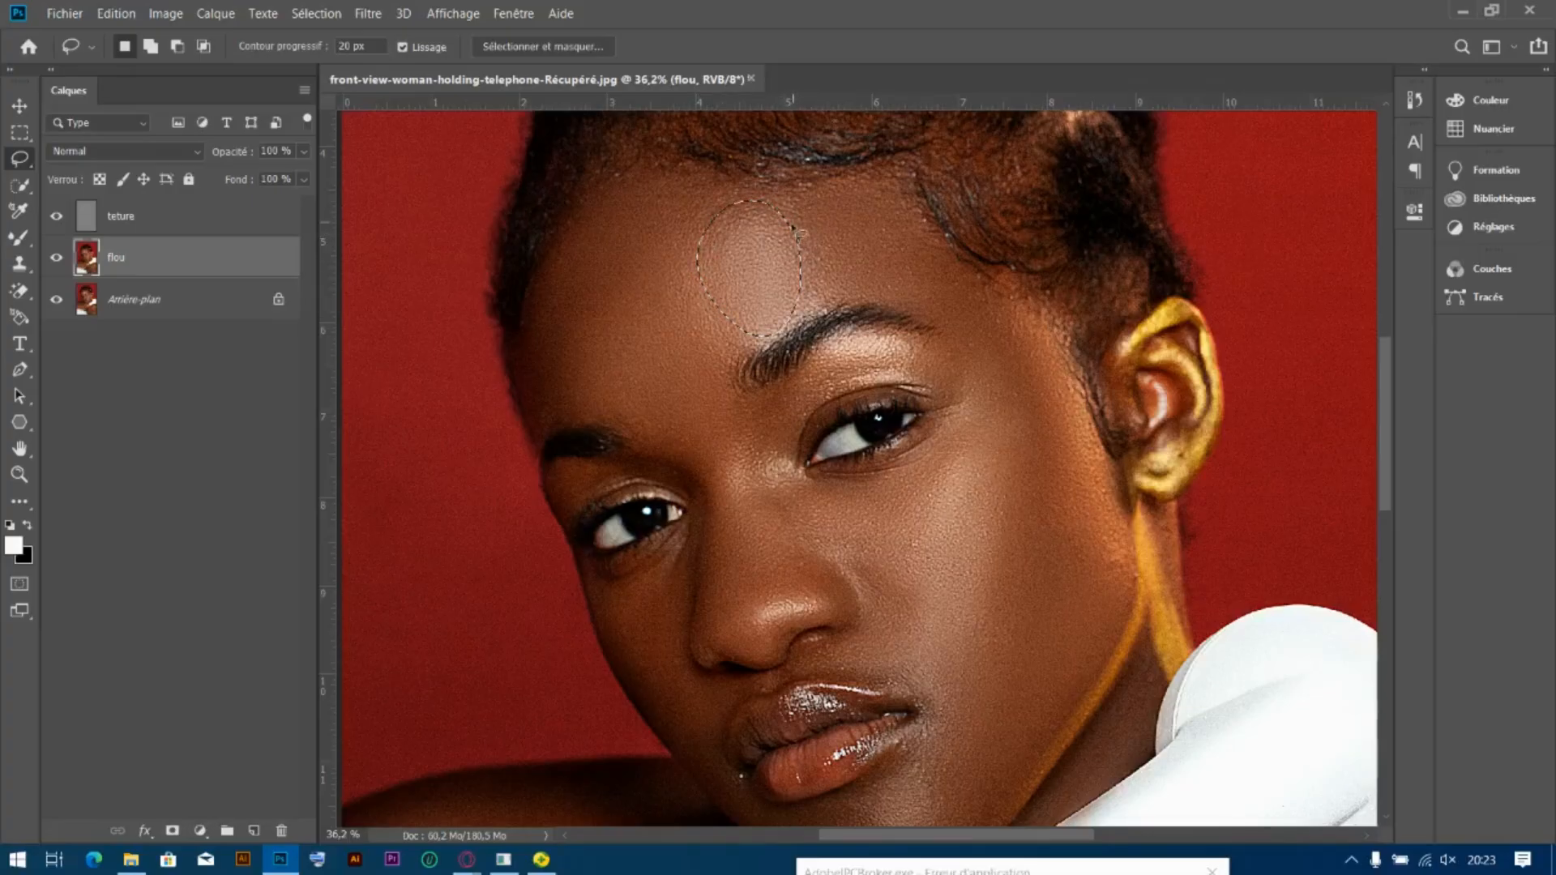
{"action": "left_click", "coordinate": [373, 14]}
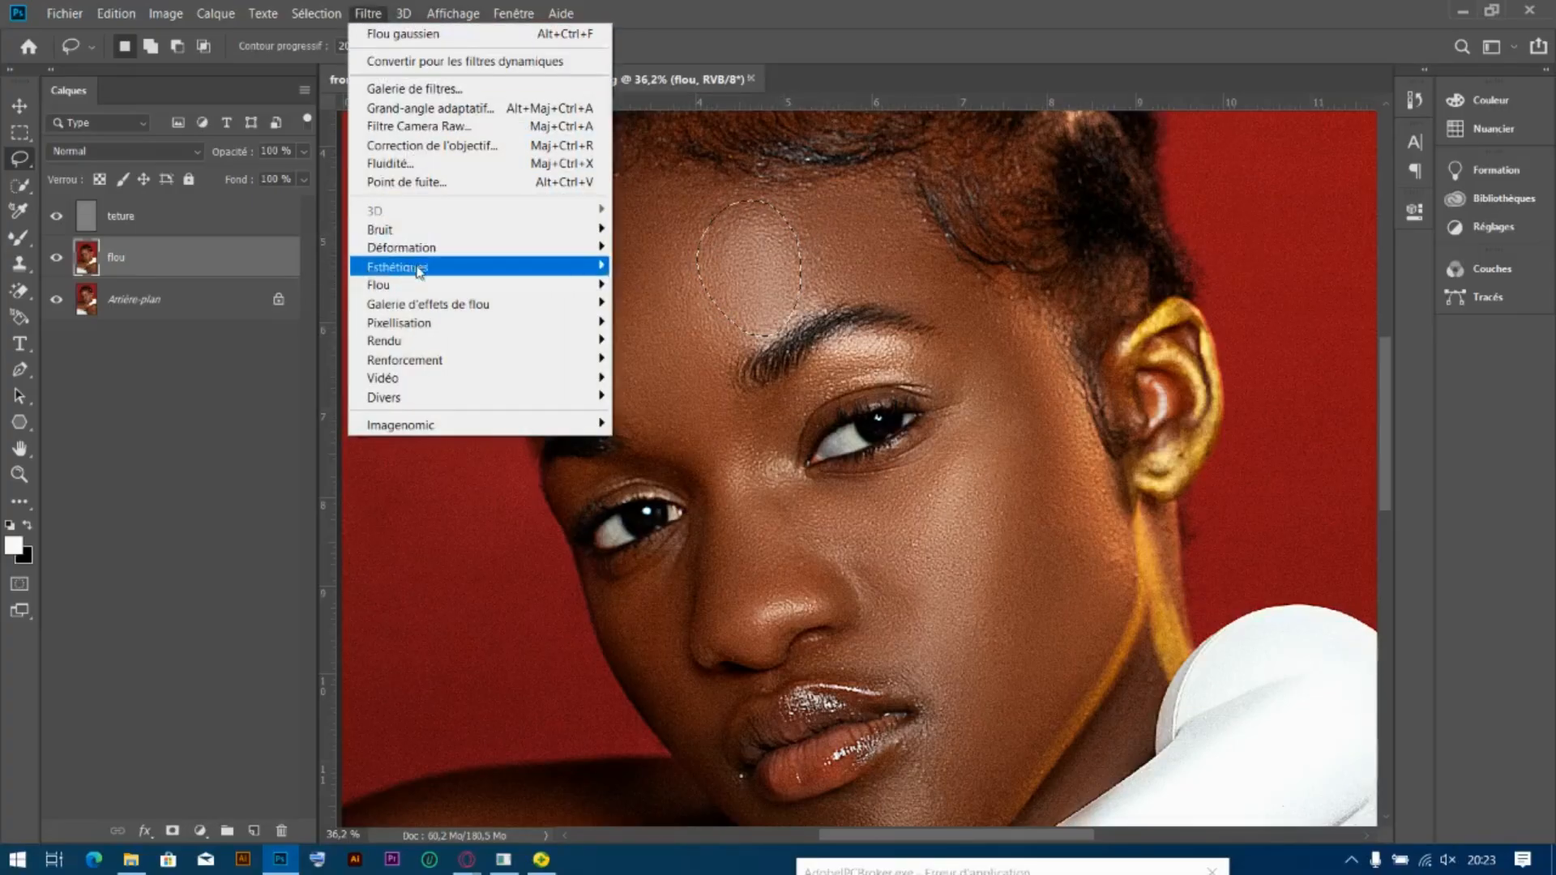
{"action": "mouse_move", "coordinate": [421, 291]}
{"action": "left_click", "coordinate": [662, 377]}
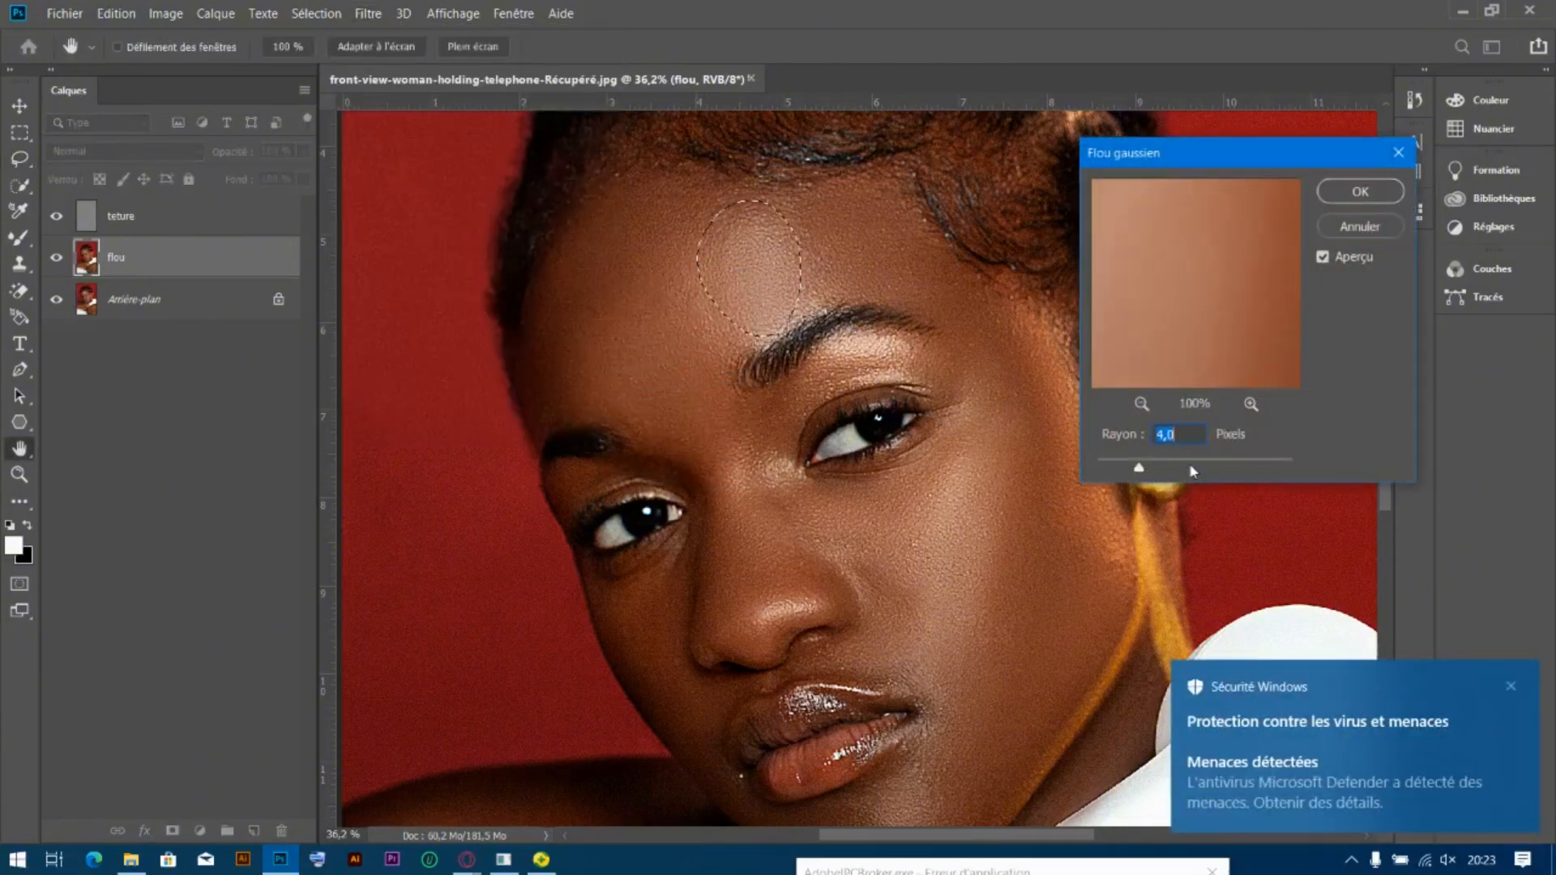
{"action": "left_click_drag", "start_coordinate": [1181, 466], "coordinate": [1189, 466]}
{"action": "left_click", "coordinate": [1323, 258]}
{"action": "left_click", "coordinate": [1323, 257]}
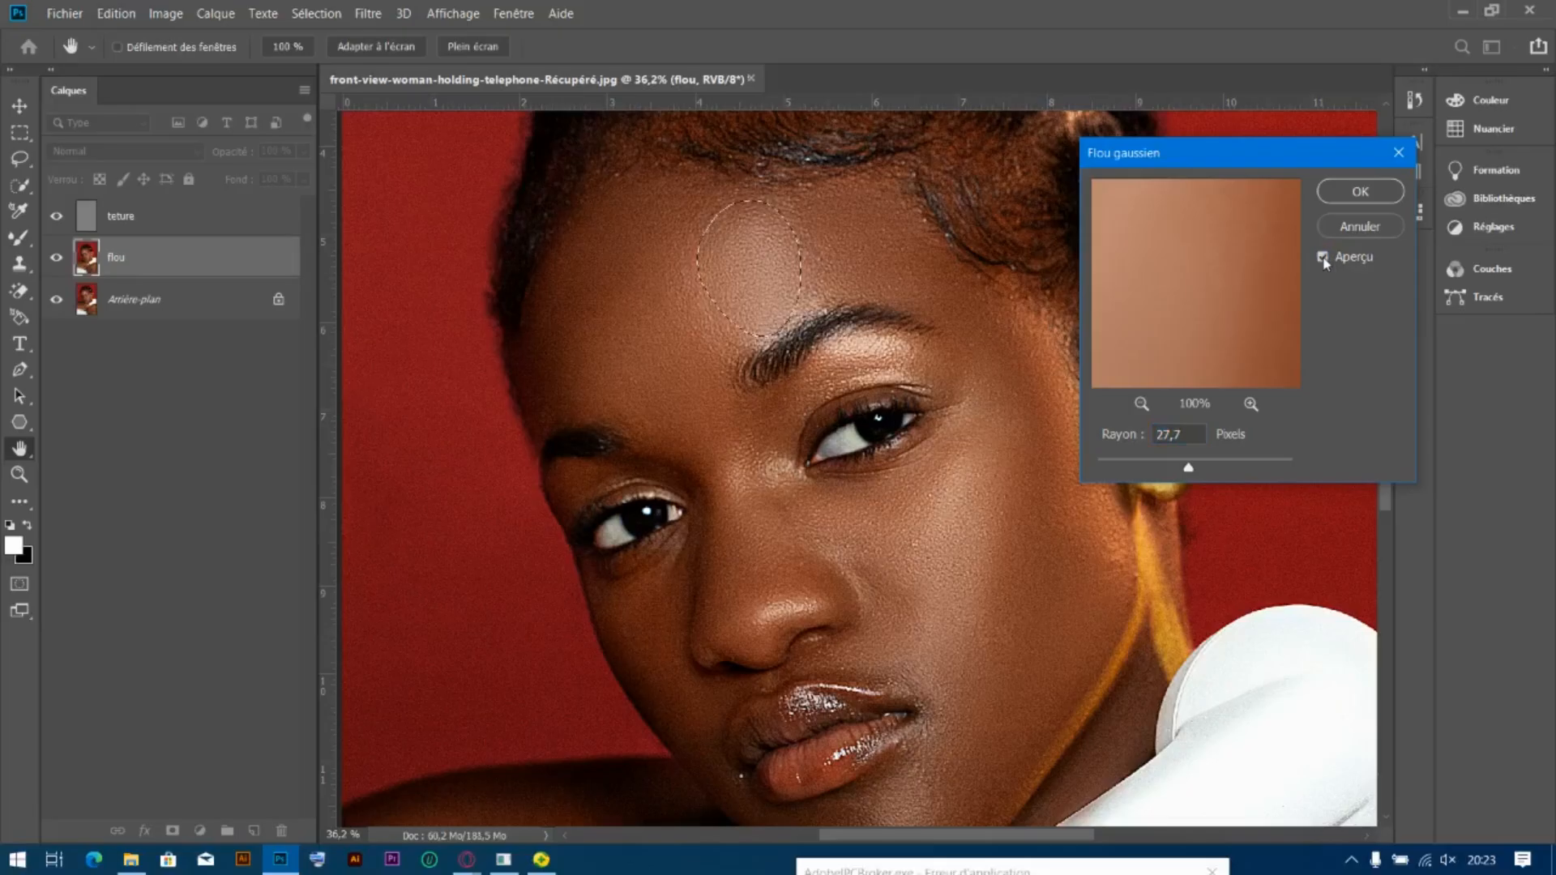
{"action": "left_click", "coordinate": [1358, 192]}
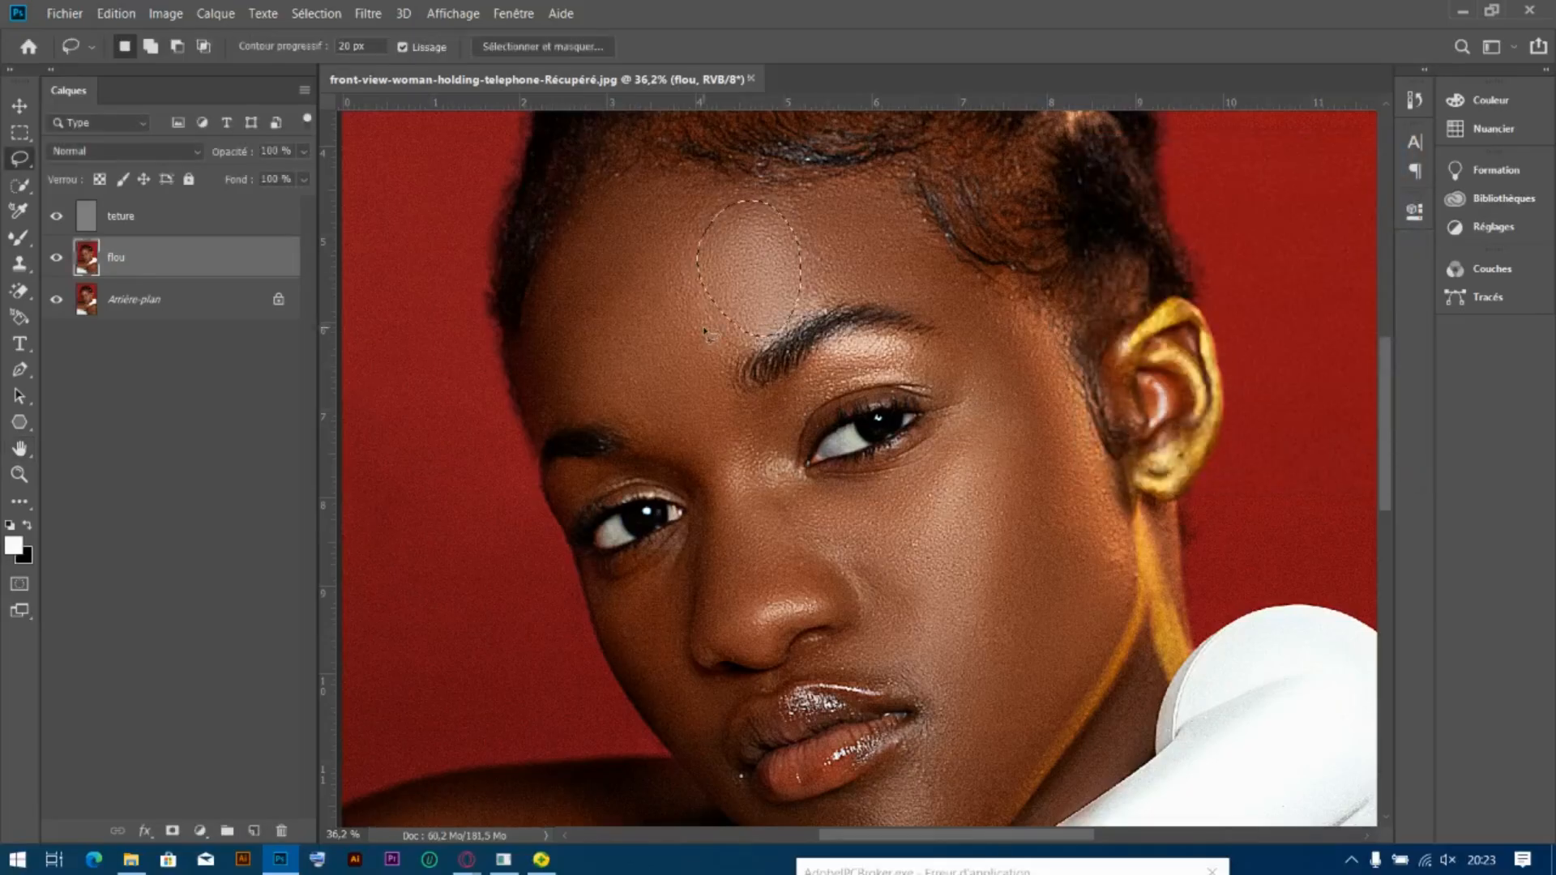
Outline the darker side of the forehead with the Lasso and reapply the same Gaussian Blur
{"action": "mouse_move", "coordinate": [564, 247]}
{"action": "left_mouse_down"}
{"action": "mouse_move", "coordinate": [608, 209]}
{"action": "mouse_move", "coordinate": [654, 221]}
{"action": "left_mouse_up"}
{"action": "mouse_move", "coordinate": [655, 336]}
{"action": "left_mouse_down"}
{"action": "mouse_move", "coordinate": [595, 410]}
{"action": "mouse_move", "coordinate": [531, 385]}
{"action": "mouse_move", "coordinate": [555, 268]}
{"action": "mouse_move", "coordinate": [582, 249]}
{"action": "left_mouse_up"}
{"action": "left_click", "coordinate": [368, 13]}
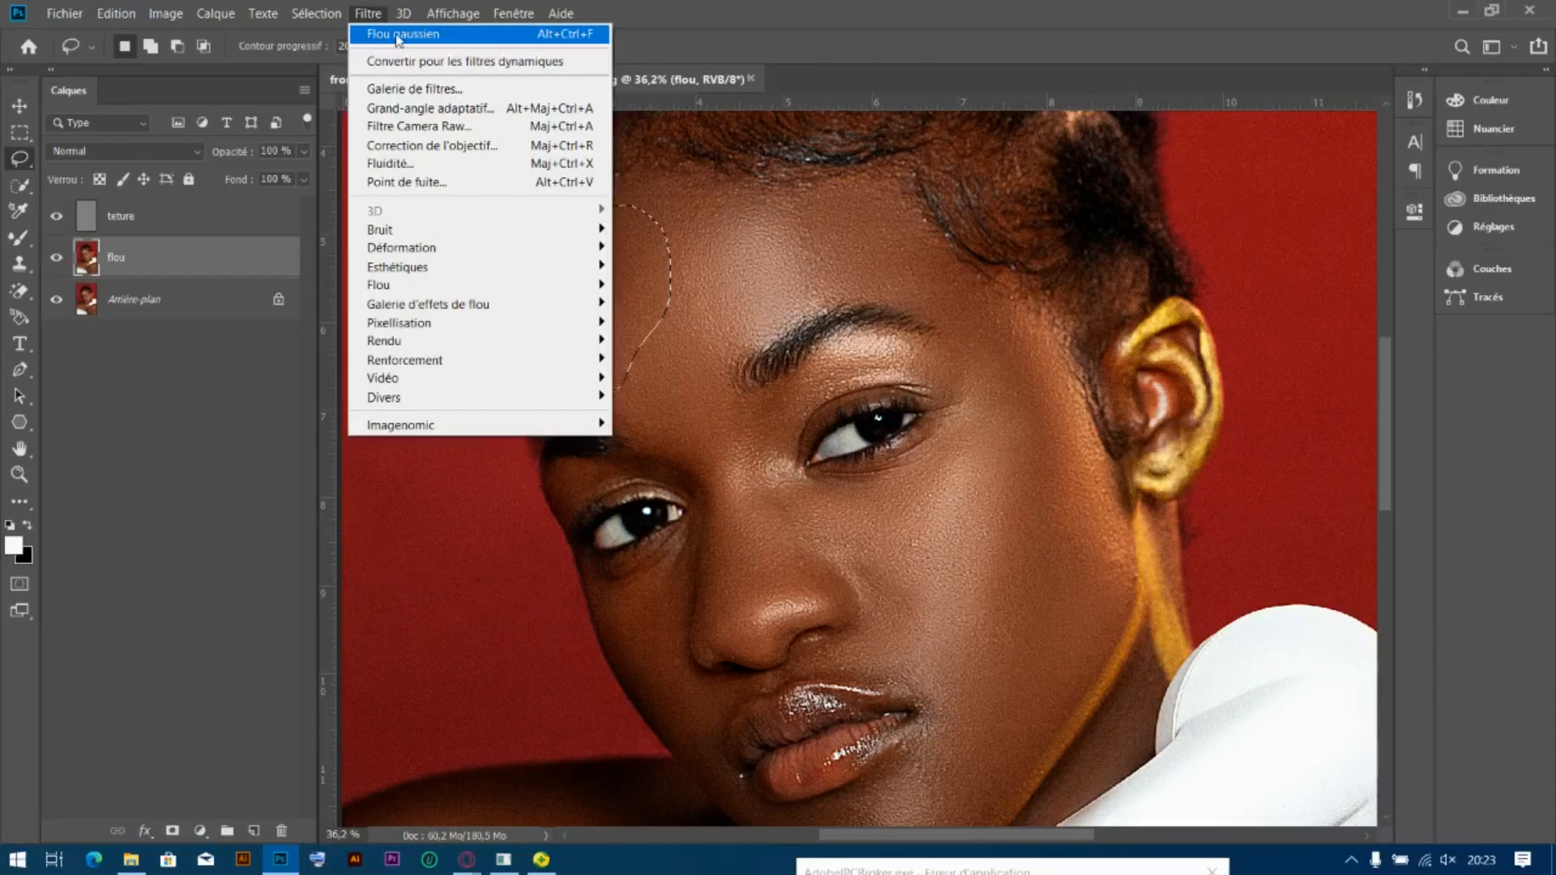
{"action": "left_click", "coordinate": [397, 34]}
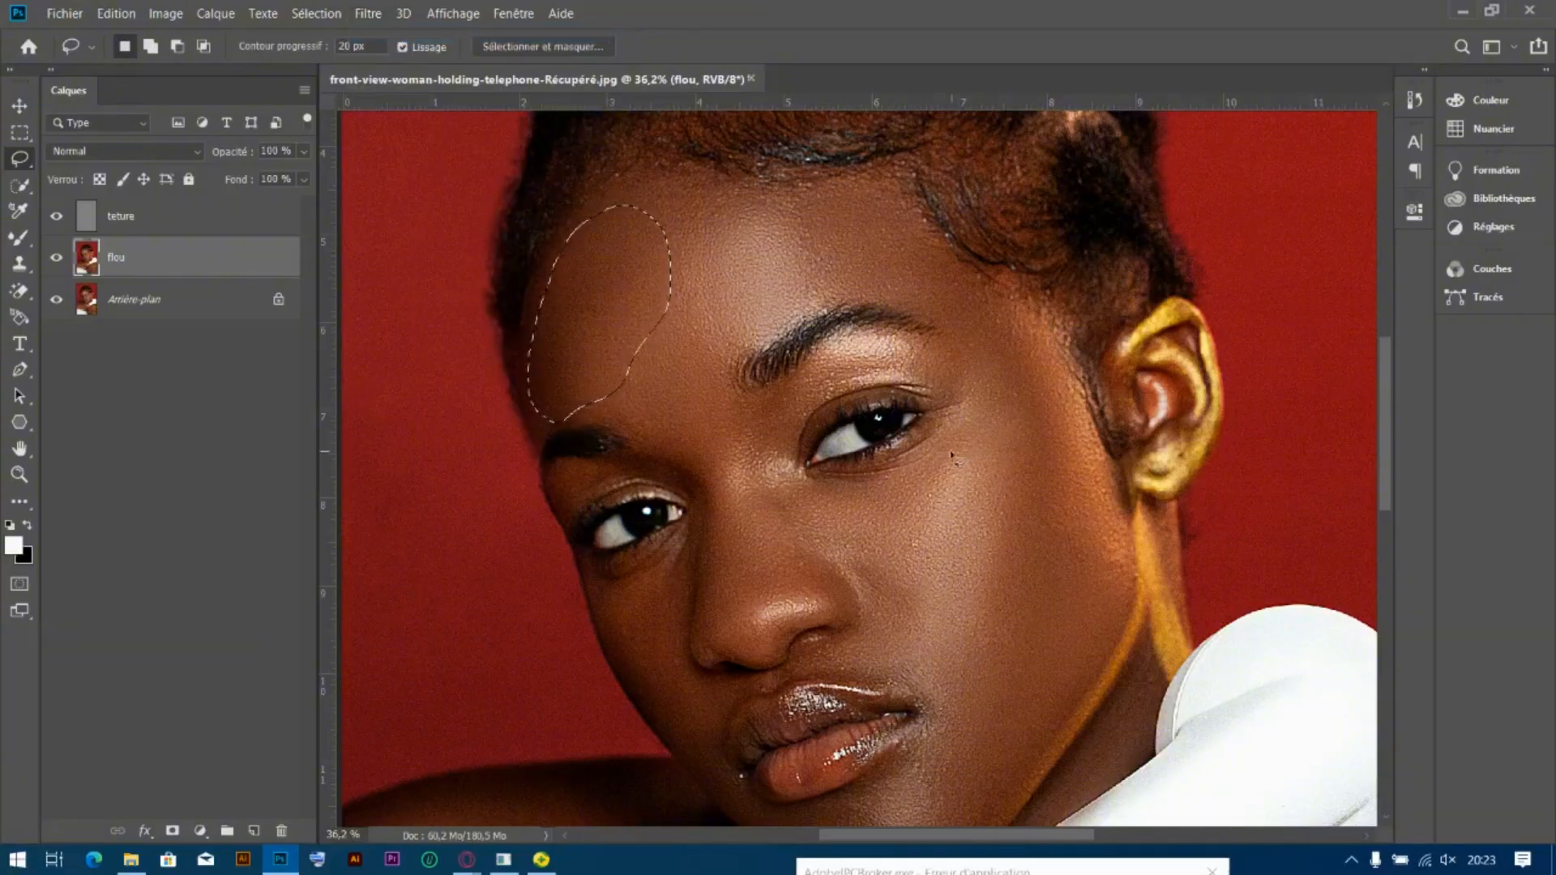
Lasso the long highlight on the cheek from below the eye to the mouth corner and repeat the Gaussian Blur
{"action": "left_click_drag", "start_coordinate": [930, 473], "coordinate": [901, 611]}
{"action": "left_click_drag", "start_coordinate": [922, 694], "coordinate": [974, 611]}
{"action": "left_click_drag", "start_coordinate": [934, 484], "coordinate": [931, 477]}
{"action": "left_click", "coordinate": [374, 13]}
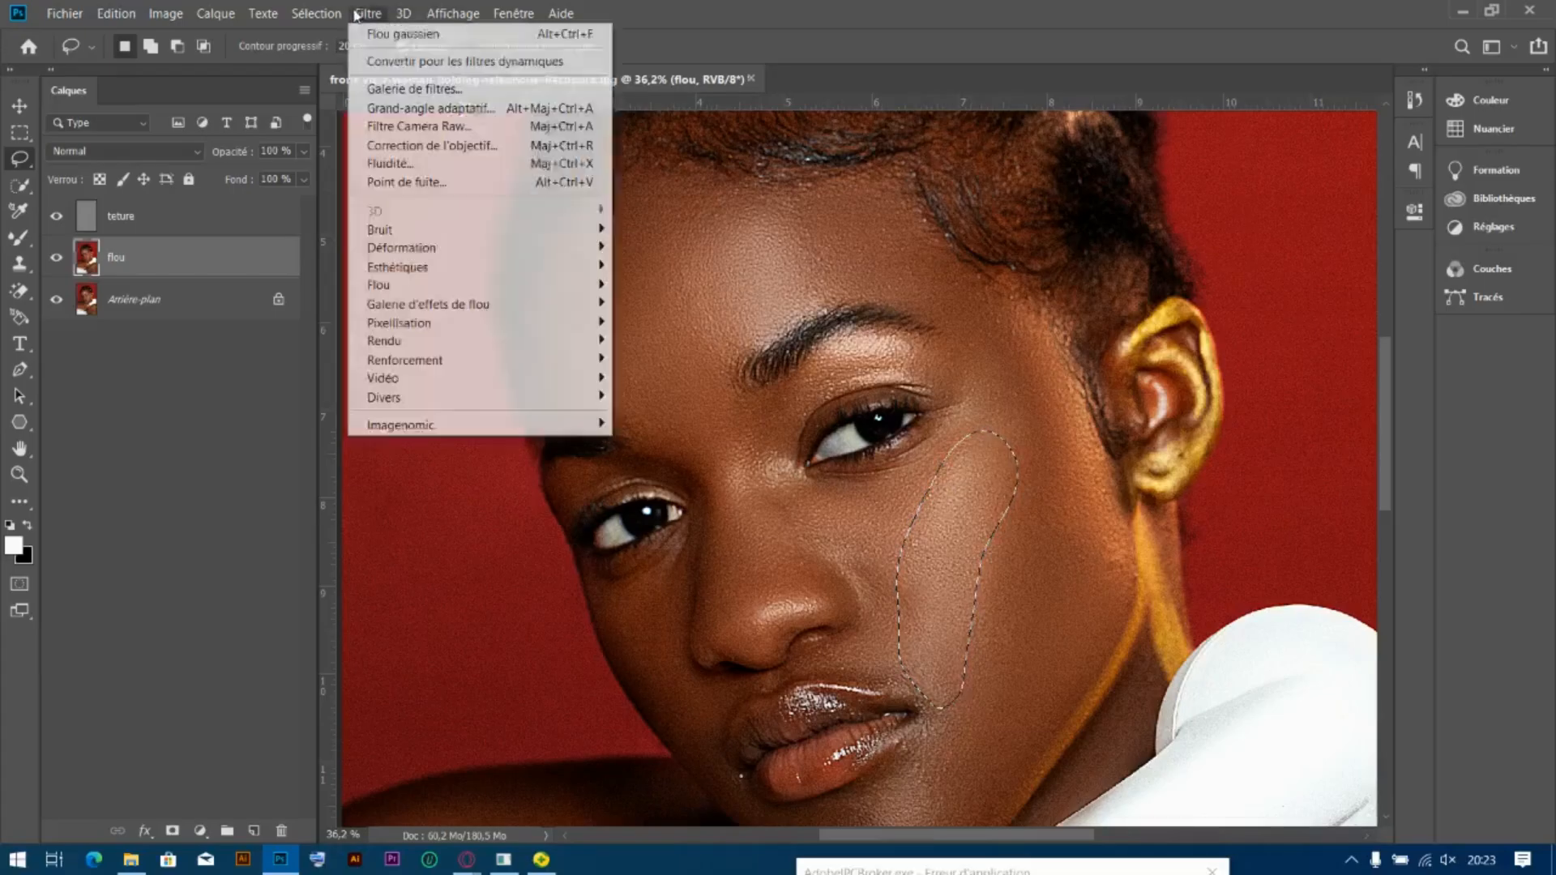
{"action": "left_click", "coordinate": [402, 37]}
Repeat the Gaussian Blur on Lasso selections of the outer cheek and the side of the nose, and deselect
{"action": "mouse_move", "coordinate": [1047, 470]}
{"action": "left_mouse_down"}
{"action": "mouse_move", "coordinate": [1011, 715]}
{"action": "mouse_move", "coordinate": [1061, 707]}
{"action": "mouse_move", "coordinate": [1081, 599]}
{"action": "mouse_move", "coordinate": [1044, 468]}
{"action": "left_mouse_up"}
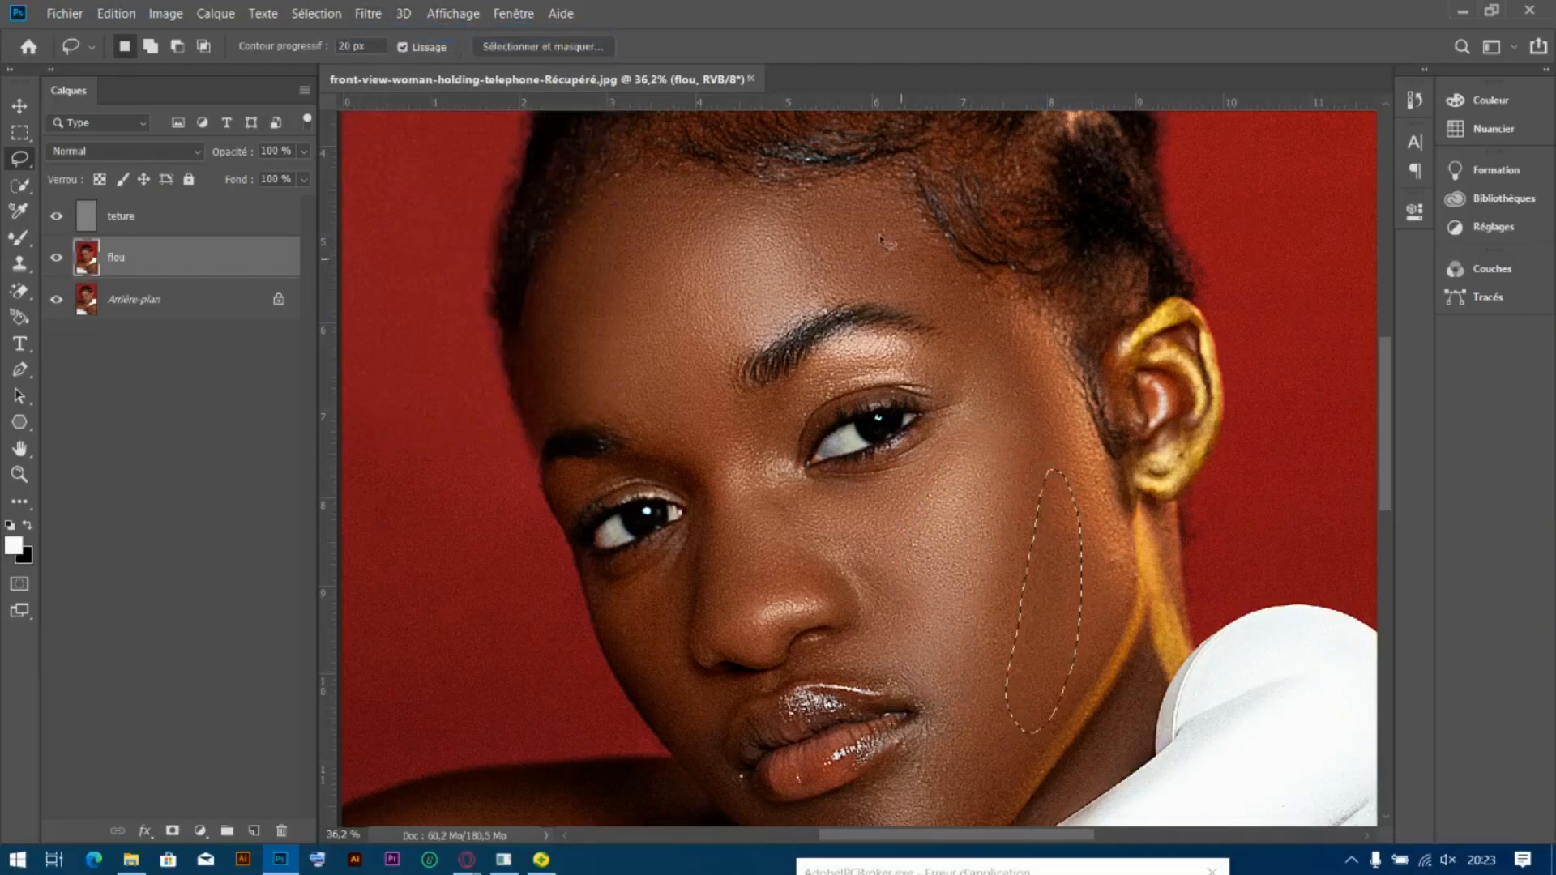
{"action": "left_click", "coordinate": [368, 14]}
{"action": "left_click", "coordinate": [402, 36]}
{"action": "mouse_move", "coordinate": [750, 503]}
{"action": "left_mouse_down"}
{"action": "mouse_move", "coordinate": [762, 565]}
{"action": "mouse_move", "coordinate": [718, 641]}
{"action": "mouse_move", "coordinate": [710, 548]}
{"action": "mouse_move", "coordinate": [748, 505]}
{"action": "left_mouse_up"}
{"action": "left_click", "coordinate": [368, 14]}
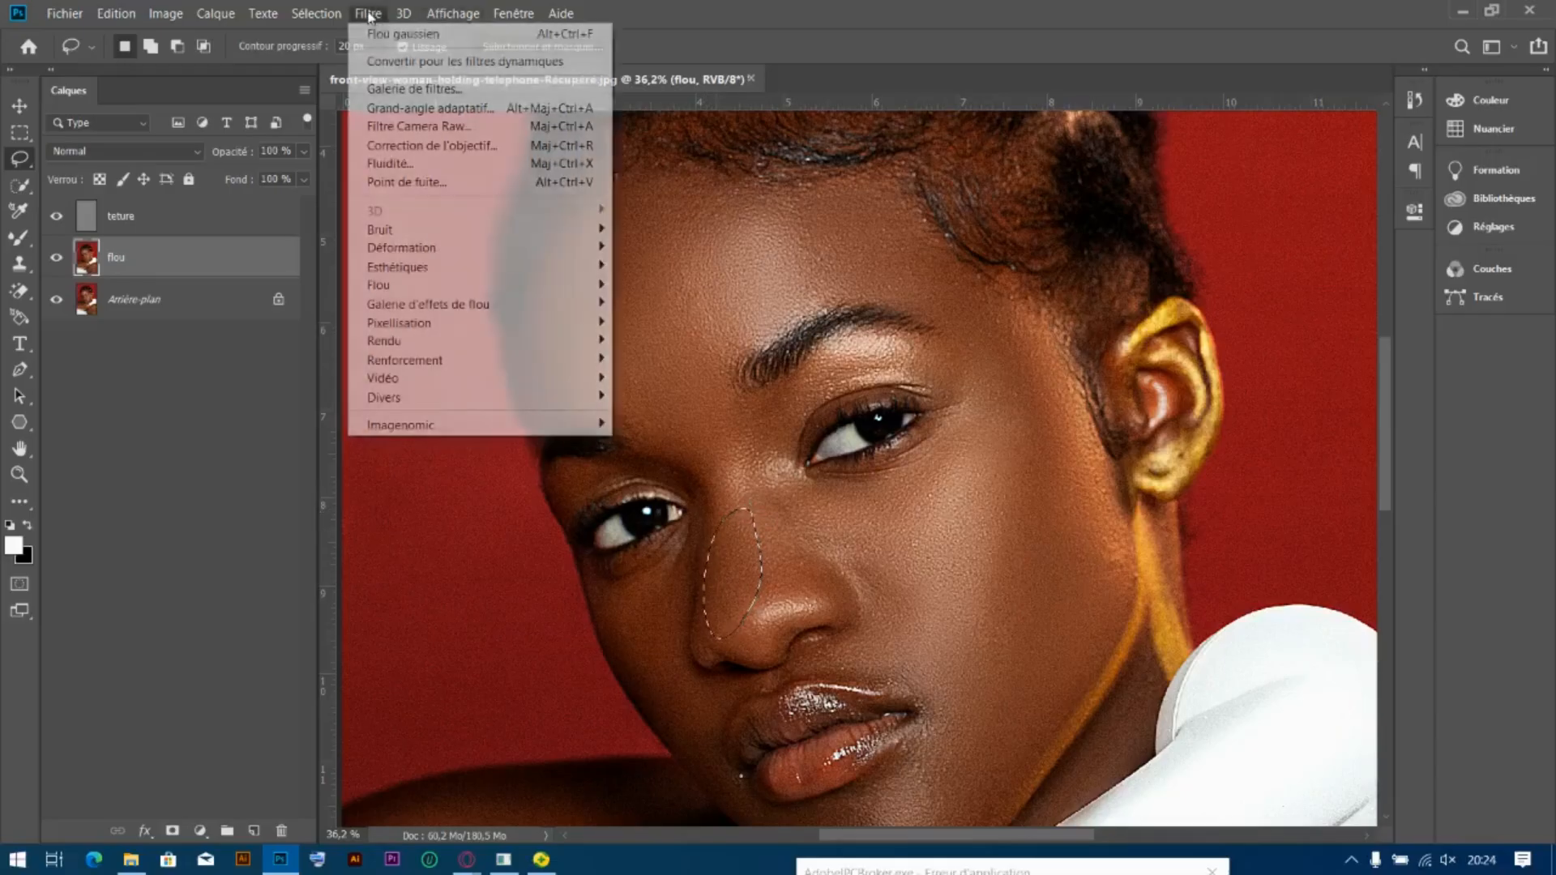
{"action": "left_click", "coordinate": [400, 37]}
{"action": "left_click", "coordinate": [824, 514]}
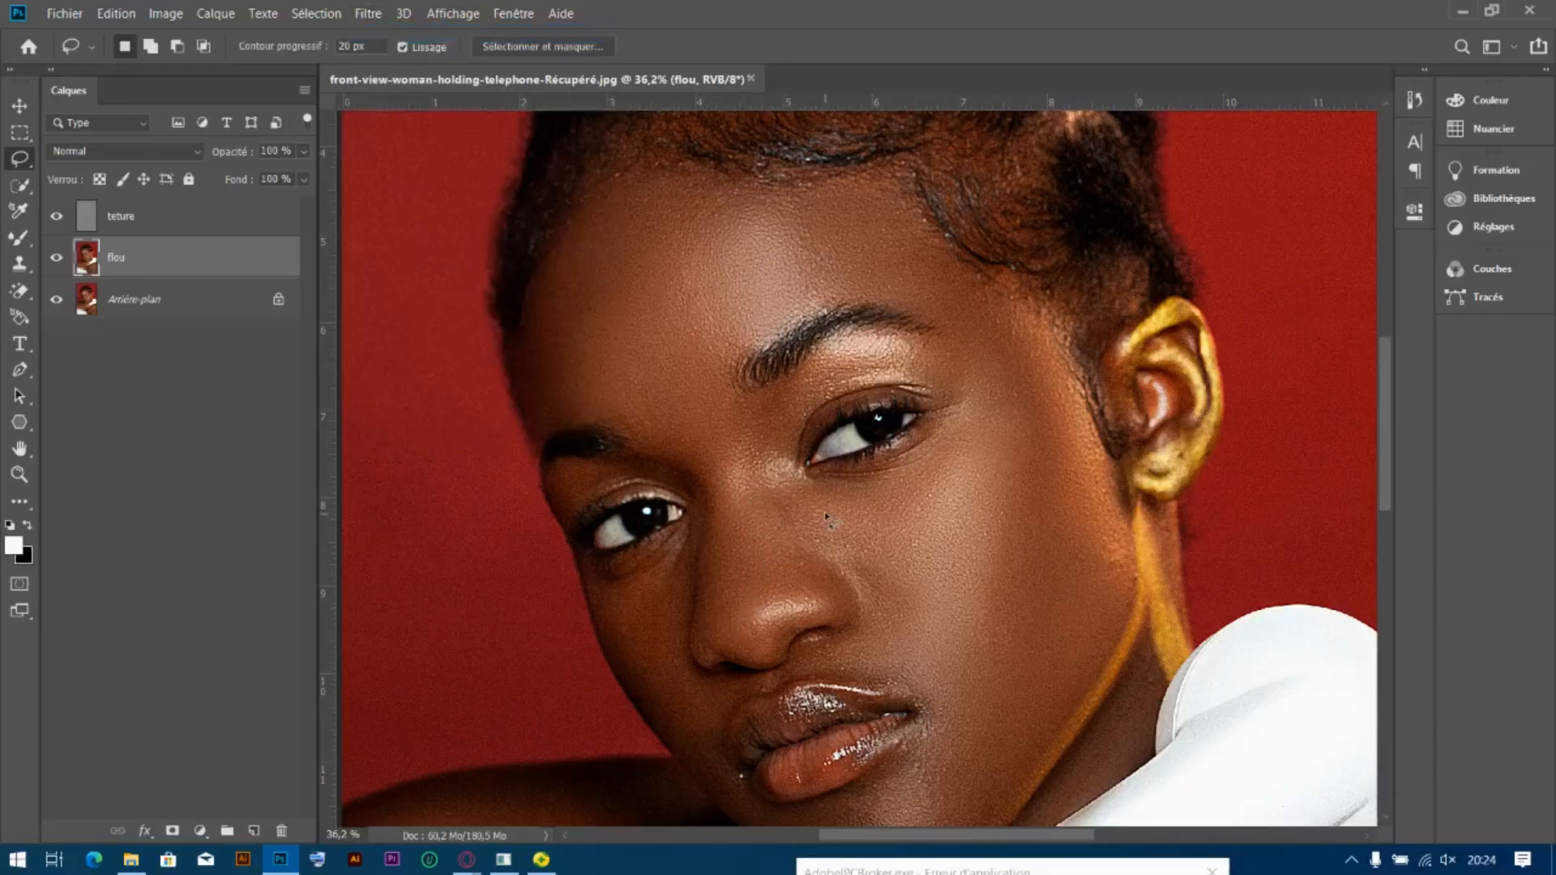
Select the back of the hand with the Lasso and apply the same Gaussian Blur
{"action": "scroll", "coordinate": [815, 475], "scroll_direction": "down", "scroll_amount": 4}
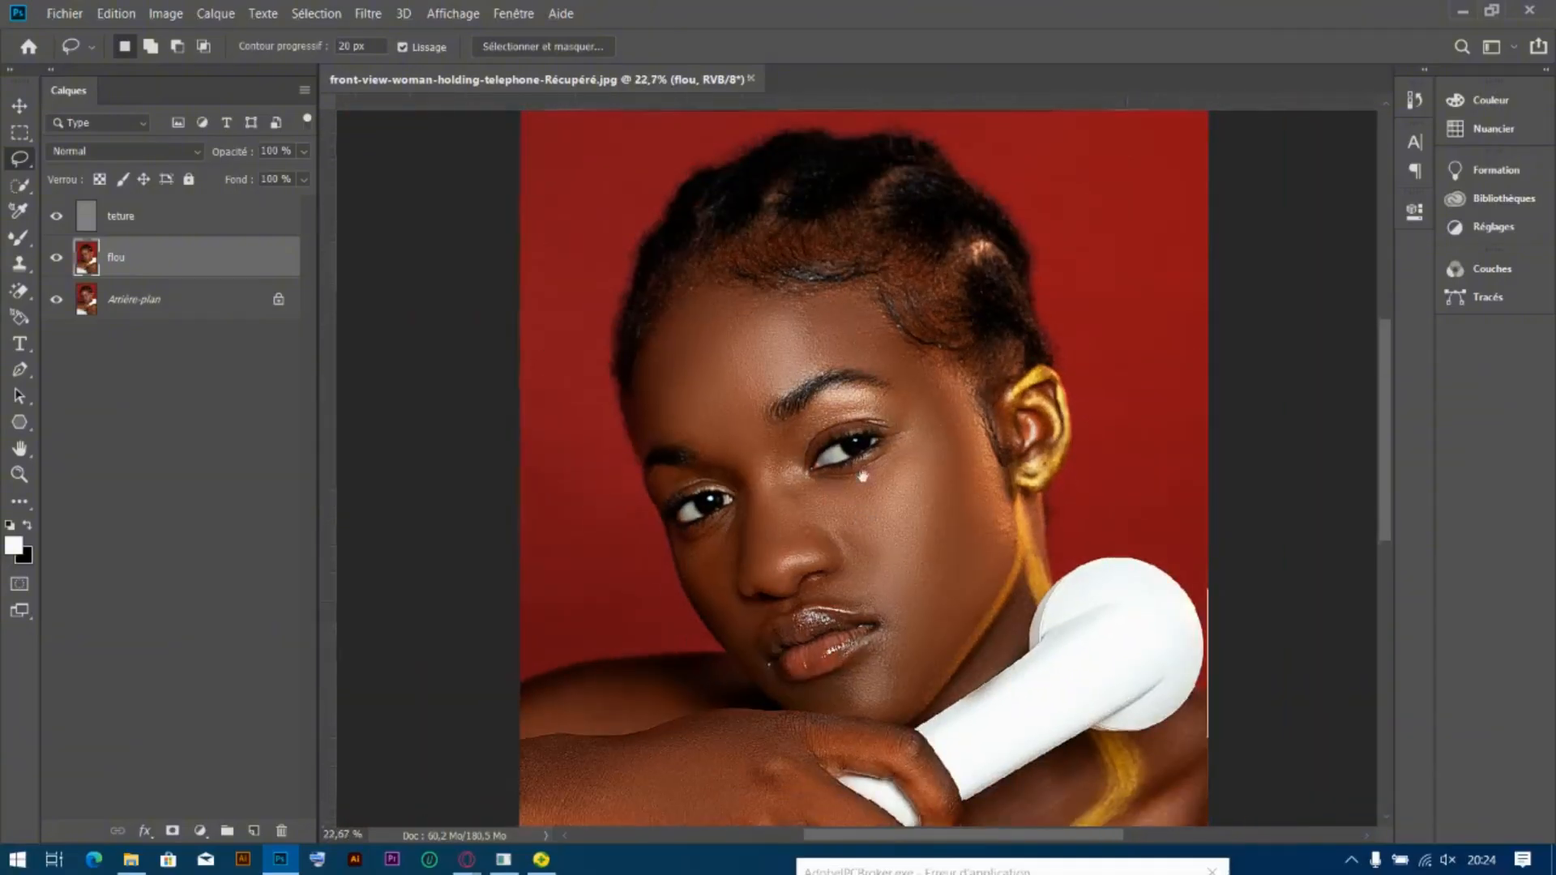
{"action": "scroll", "coordinate": [815, 474], "scroll_direction": "down", "scroll_amount": 3}
{"action": "key", "text": "ctrl+r"}
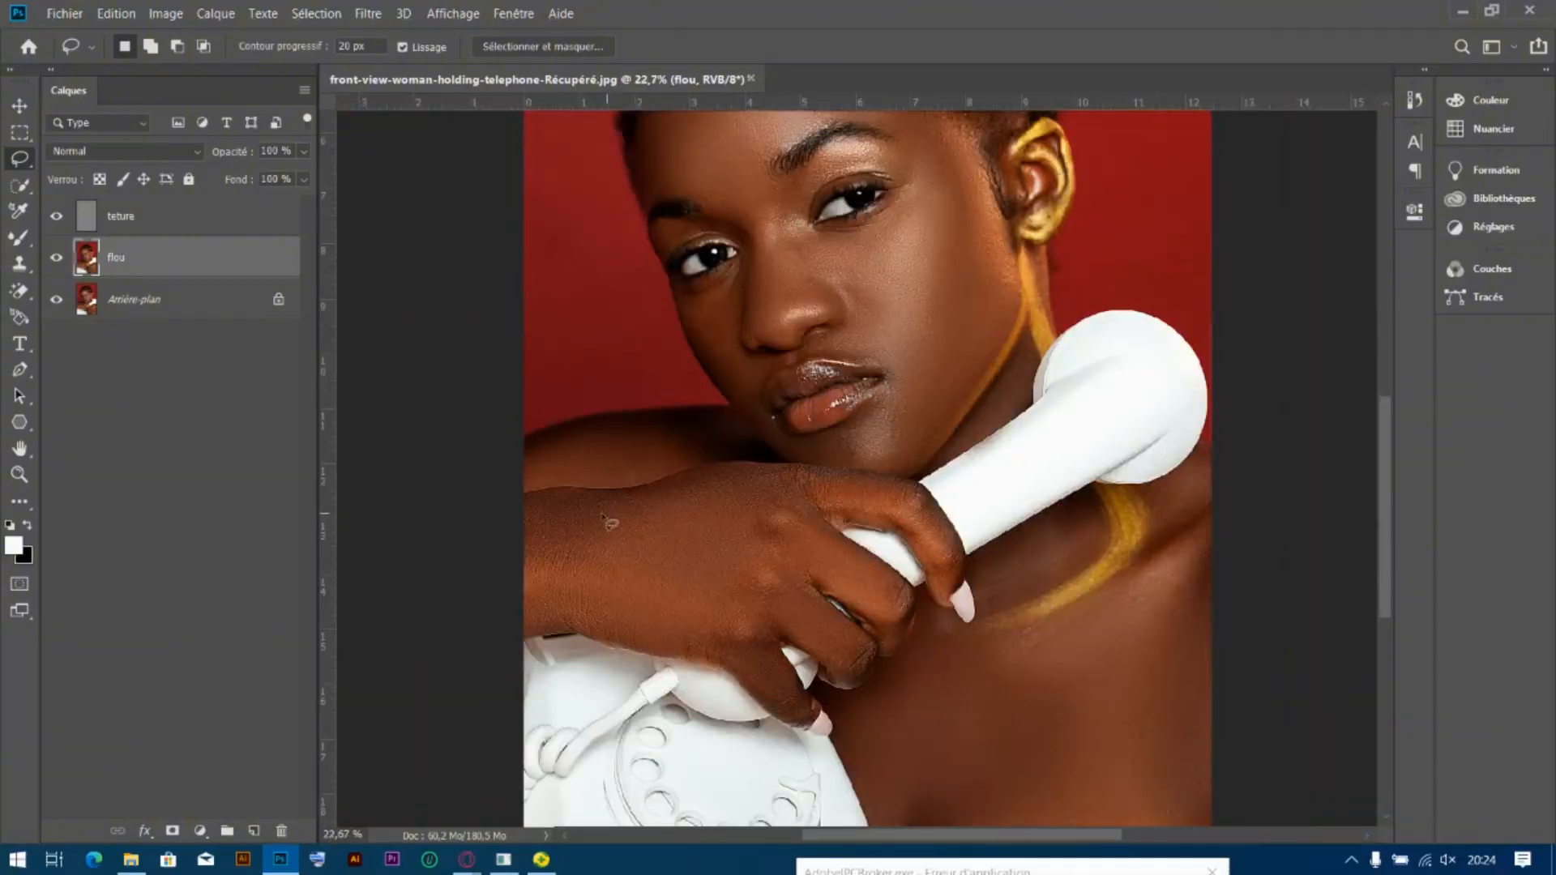
{"action": "mouse_move", "coordinate": [594, 515]}
{"action": "left_mouse_down"}
{"action": "mouse_move", "coordinate": [728, 507]}
{"action": "mouse_move", "coordinate": [747, 524]}
{"action": "mouse_move", "coordinate": [725, 606]}
{"action": "left_mouse_up"}
{"action": "left_click_drag", "start_coordinate": [620, 582], "coordinate": [596, 519]}
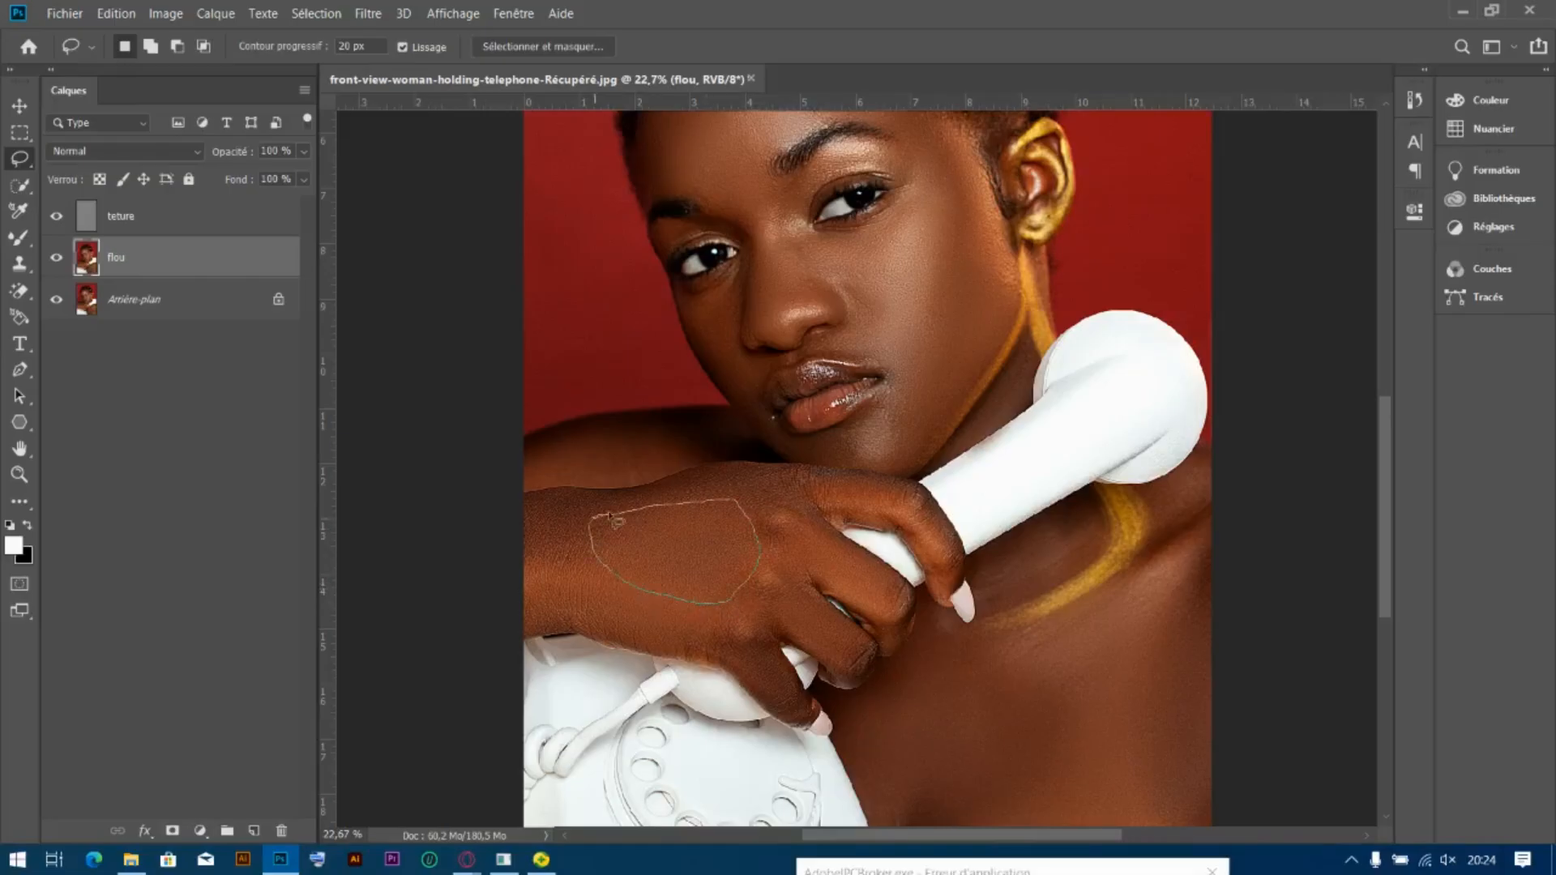
{"action": "left_click", "coordinate": [368, 13]}
{"action": "left_click", "coordinate": [378, 34]}
Select the skin near the wrist with the Lasso, repeat the Gaussian Blur and clear the selection
{"action": "mouse_move", "coordinate": [611, 585]}
{"action": "left_mouse_down"}
{"action": "mouse_move", "coordinate": [535, 566]}
{"action": "mouse_move", "coordinate": [652, 588]}
{"action": "mouse_move", "coordinate": [689, 613]}
{"action": "mouse_move", "coordinate": [666, 635]}
{"action": "mouse_move", "coordinate": [575, 621]}
{"action": "mouse_move", "coordinate": [532, 606]}
{"action": "mouse_move", "coordinate": [536, 571]}
{"action": "left_mouse_up"}
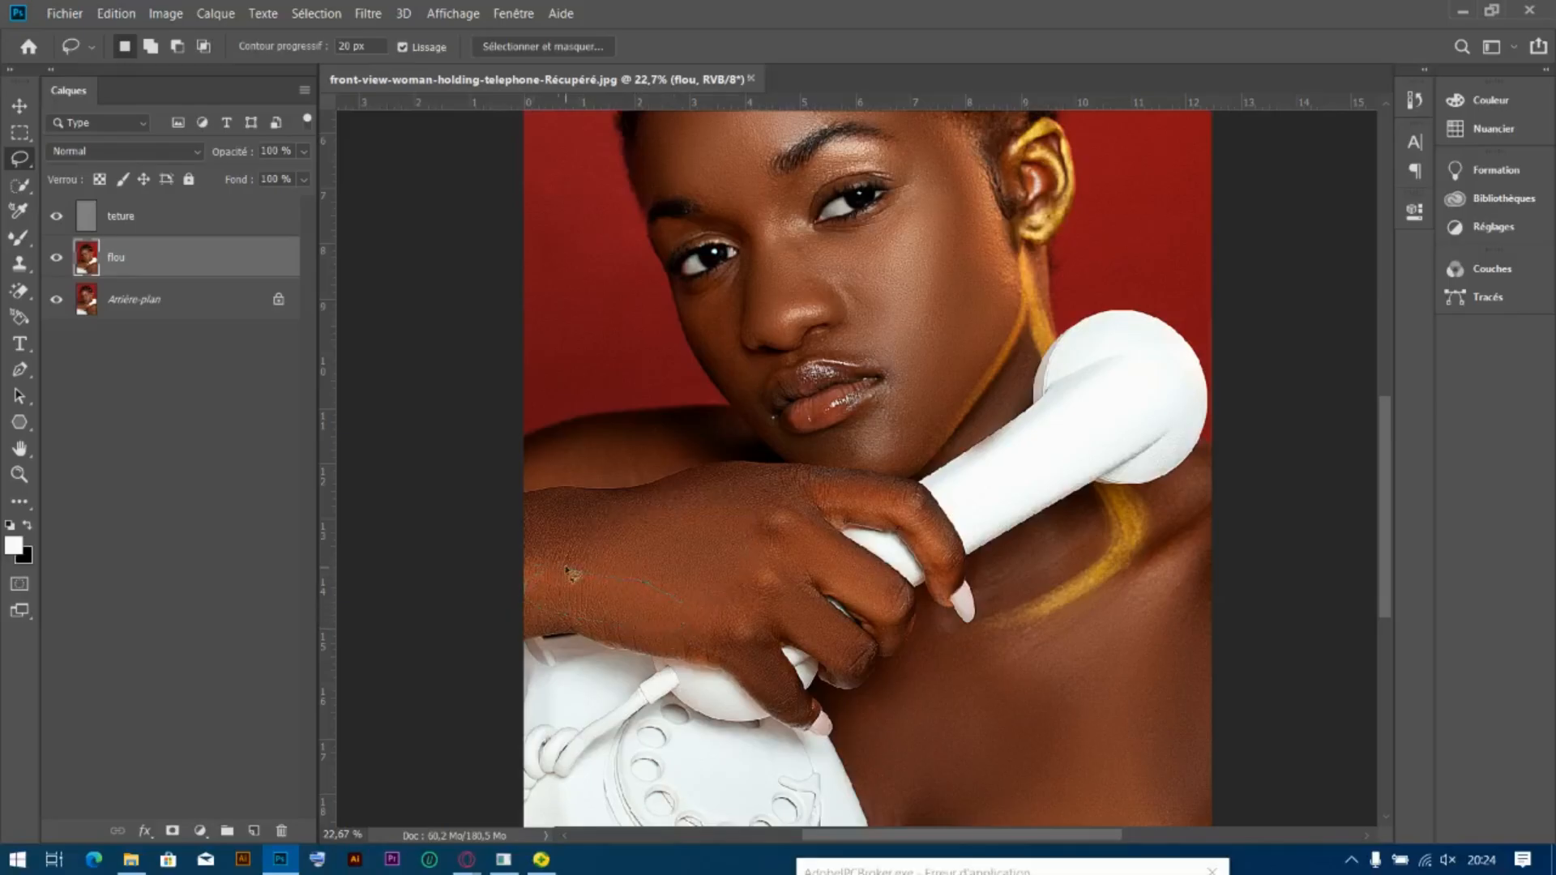
{"action": "left_click", "coordinate": [369, 13]}
{"action": "left_click", "coordinate": [398, 35]}
{"action": "key", "text": "ctrl+d"}
{"action": "scroll", "coordinate": [768, 492], "scroll_direction": "down", "scroll_amount": 3}
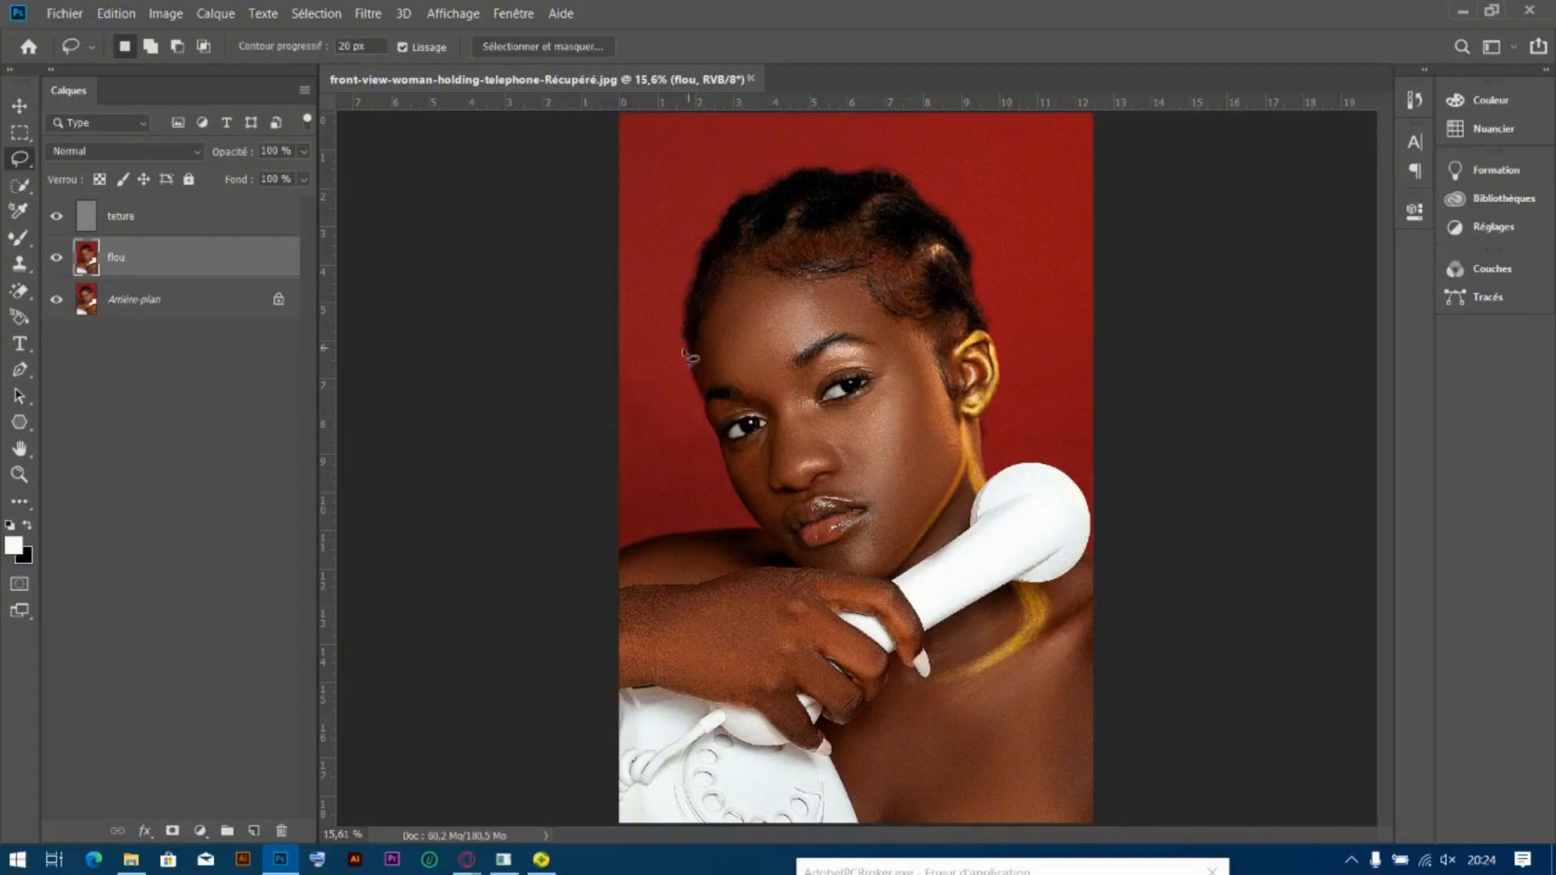
Group the teture and flou layers and merge a duplicate of the group into a single layer
{"action": "left_click", "coordinate": [20, 105]}
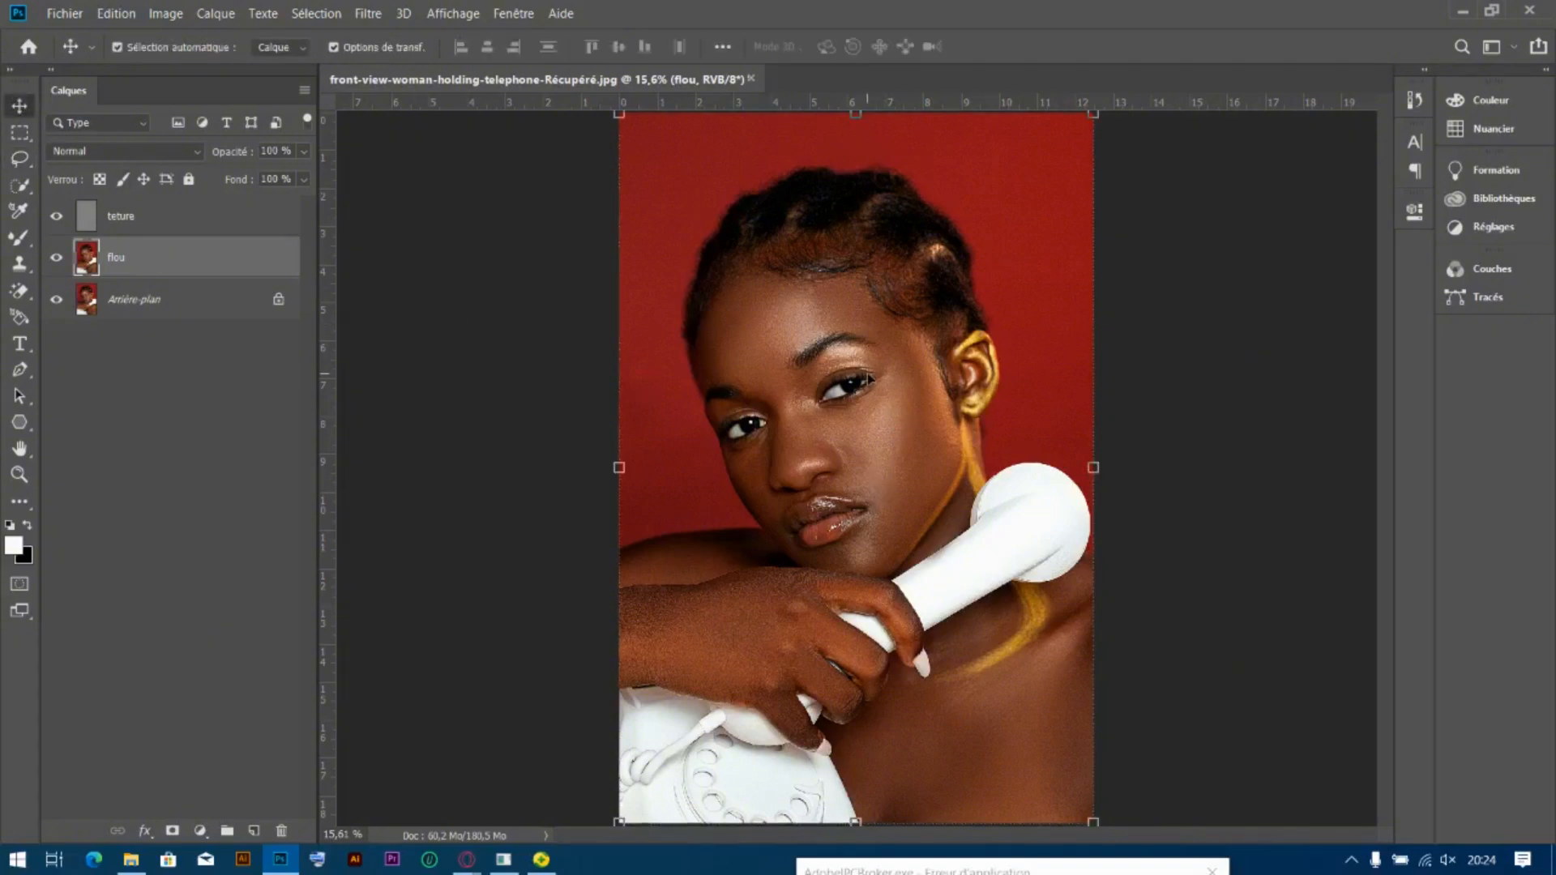
{"action": "left_click", "coordinate": [142, 217], "text": "shift"}
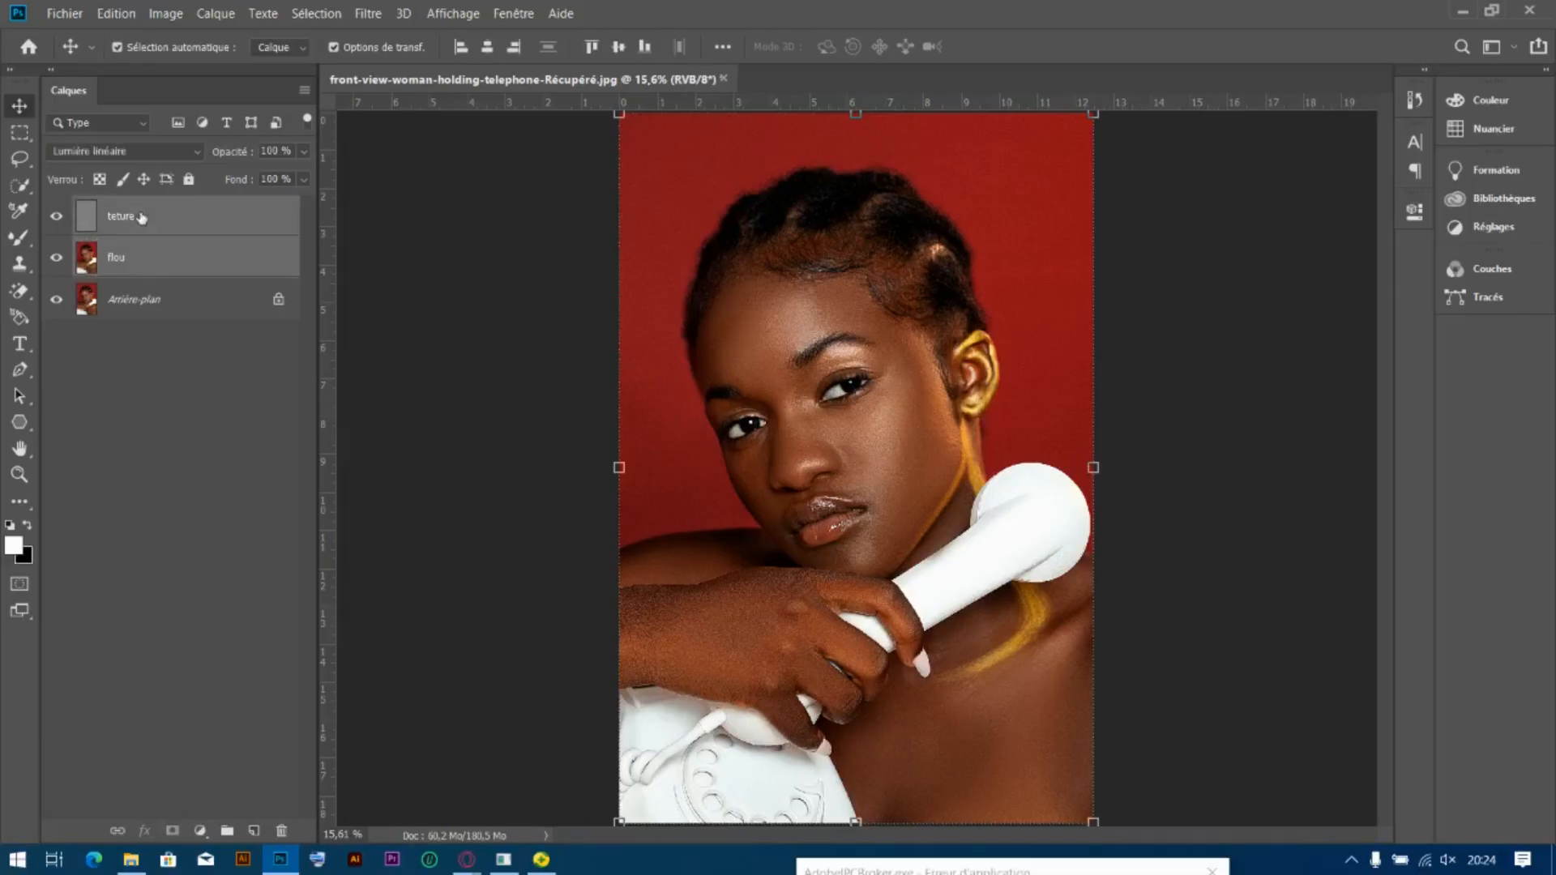
{"action": "key", "text": "ctrl+g"}
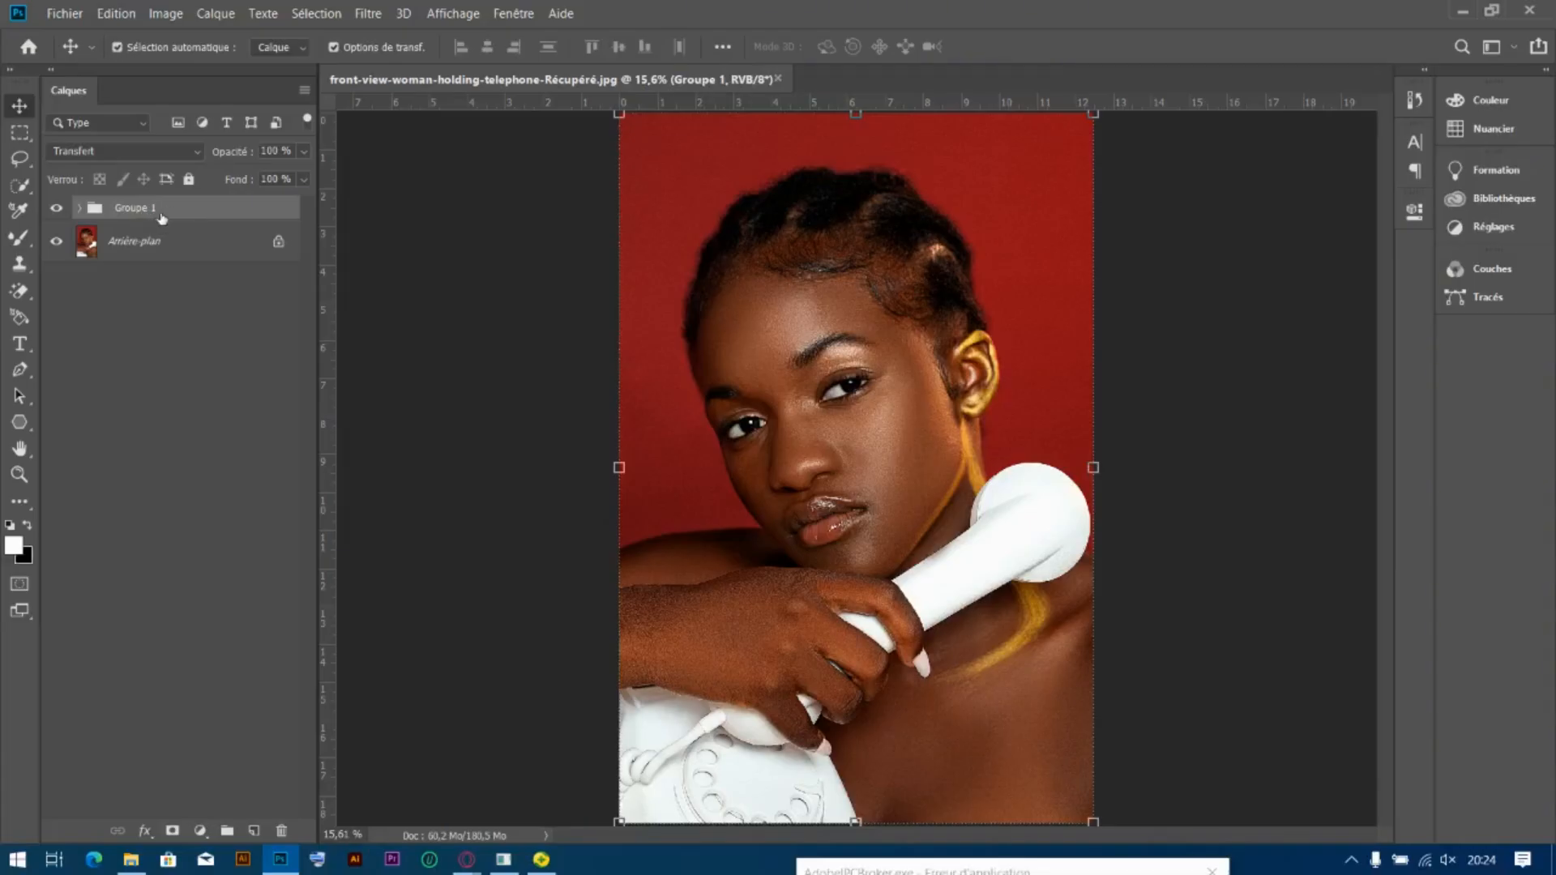
{"action": "key", "text": "ctrl+j"}
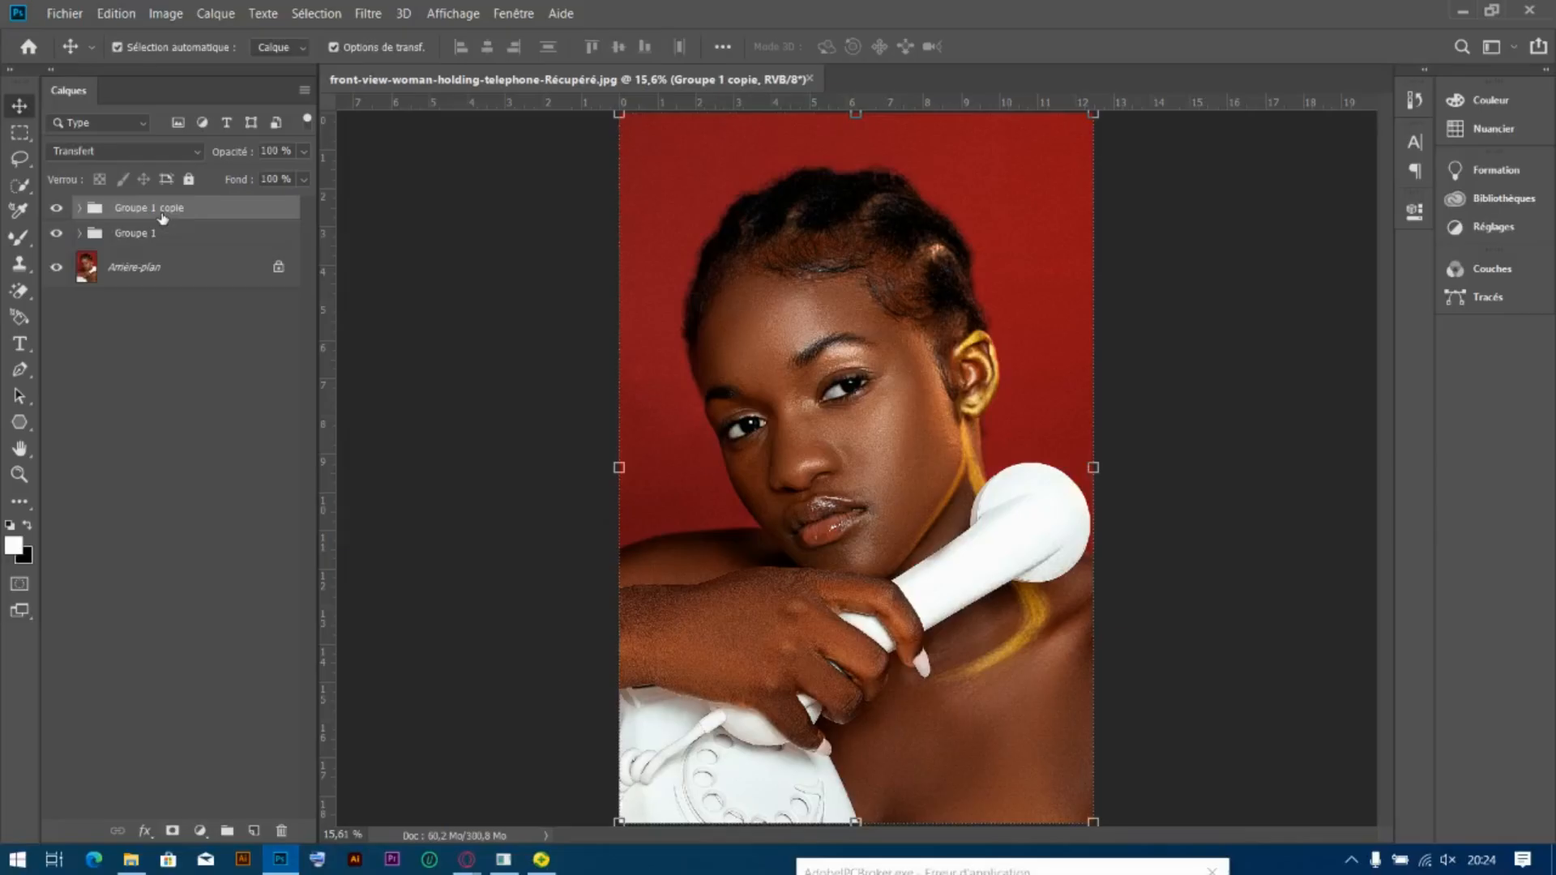
{"action": "key", "text": "ctrl+e"}
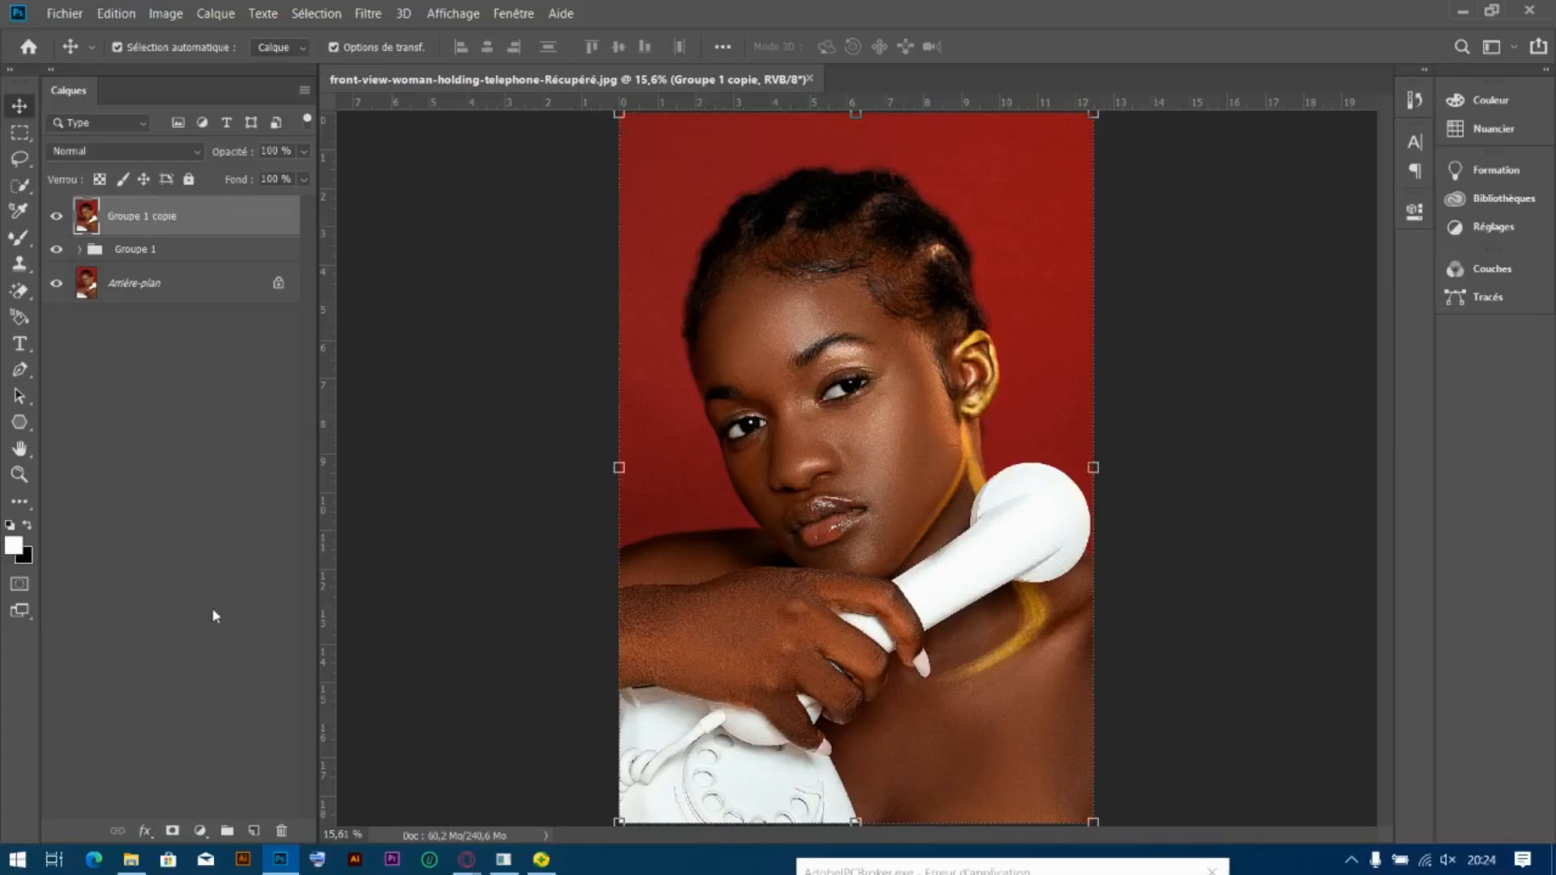
Add an empty layer above the merged copy and set its blend mode to Couleur
{"action": "left_click", "coordinate": [254, 832]}
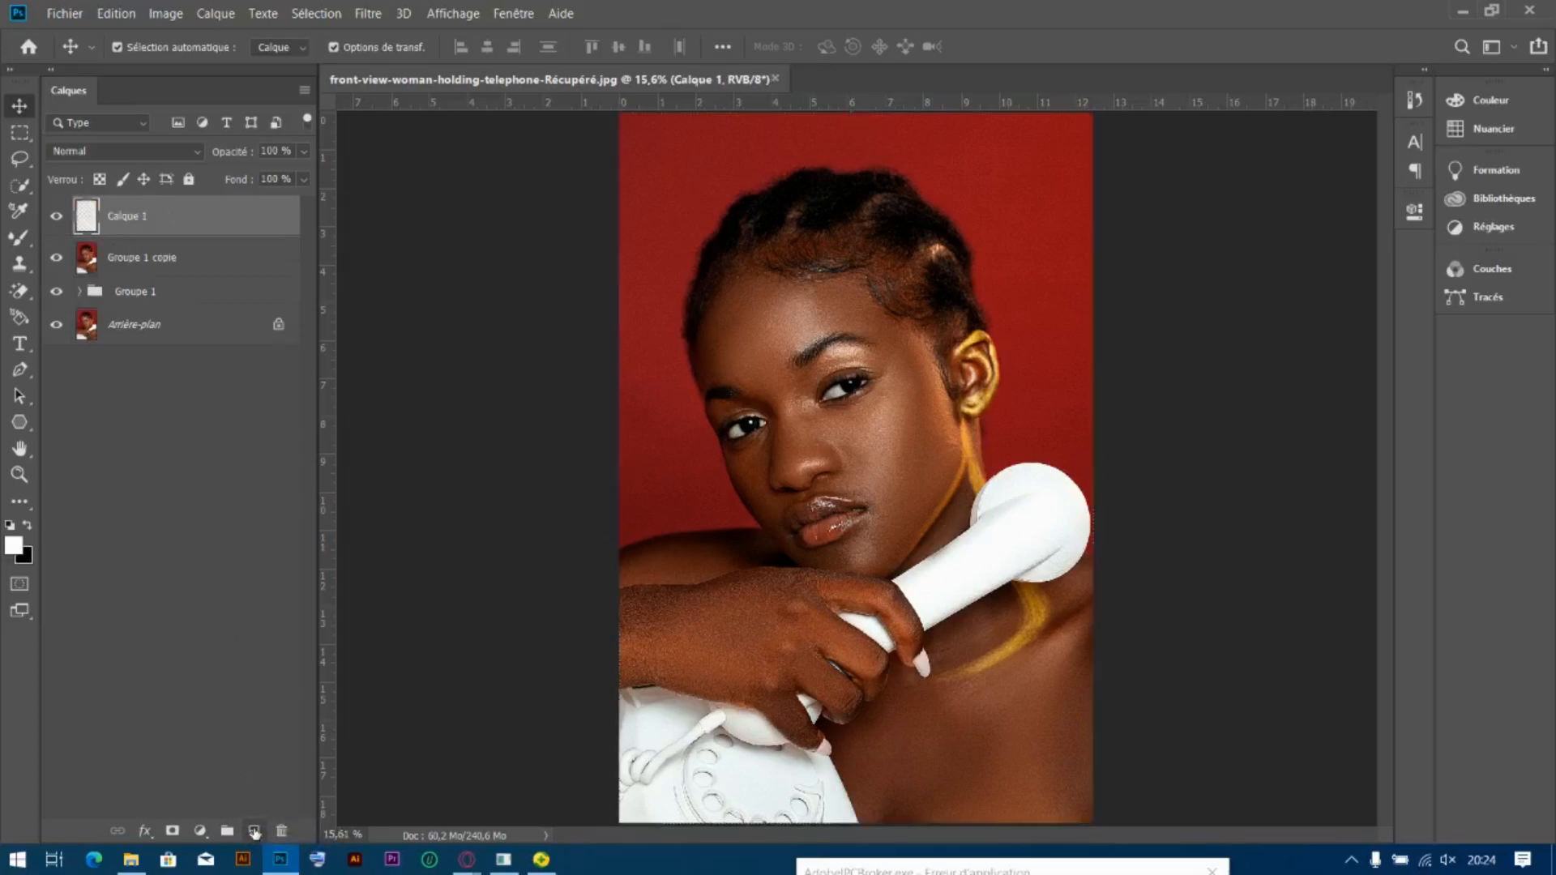
{"action": "left_click", "coordinate": [187, 153]}
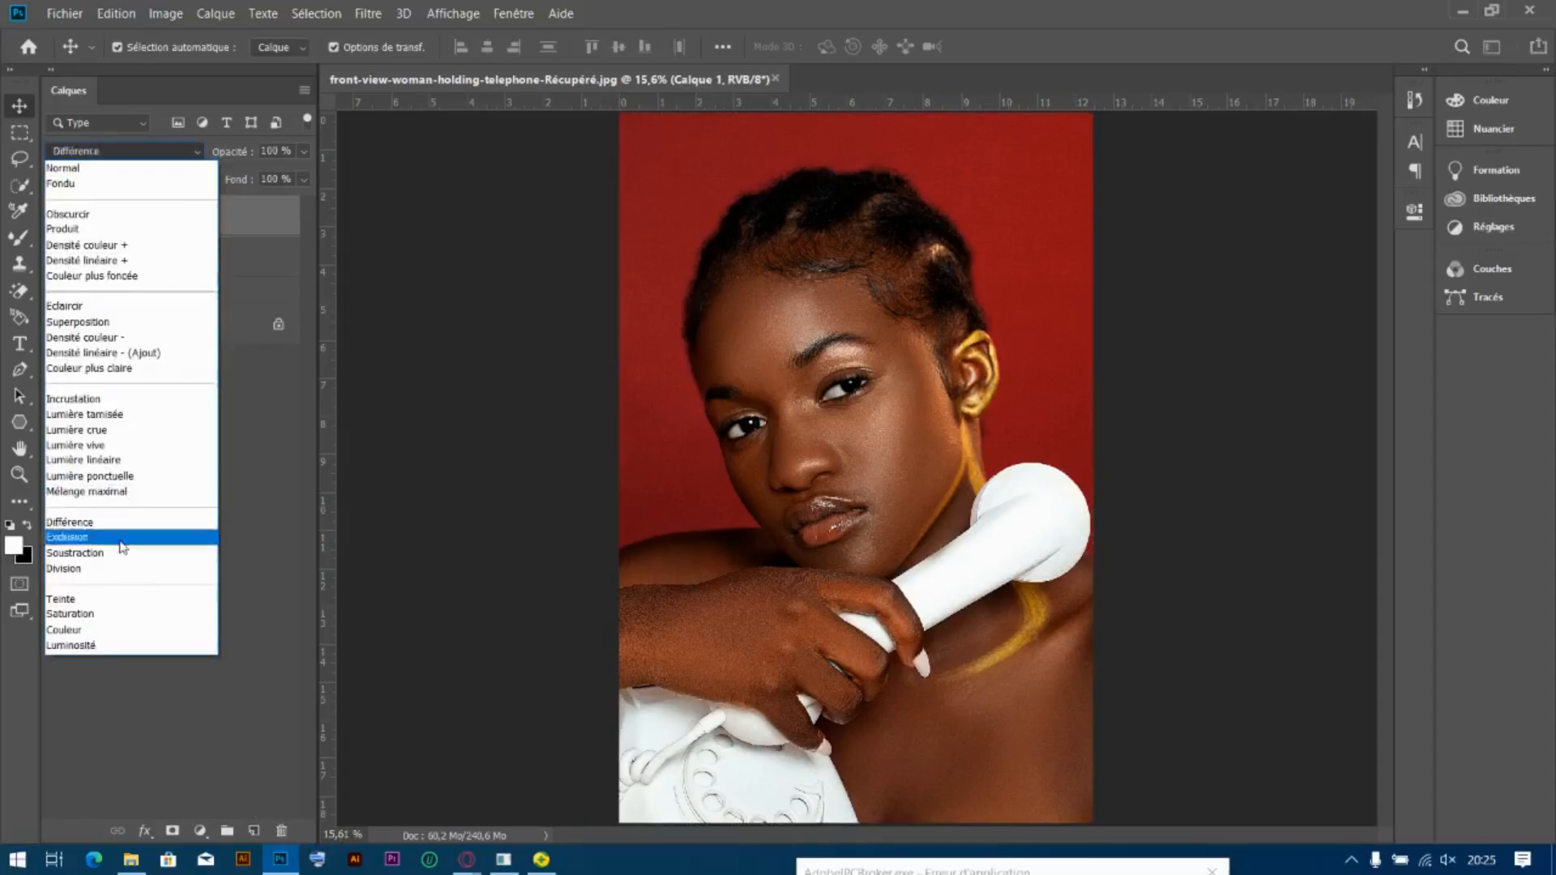
{"action": "left_click", "coordinate": [78, 631]}
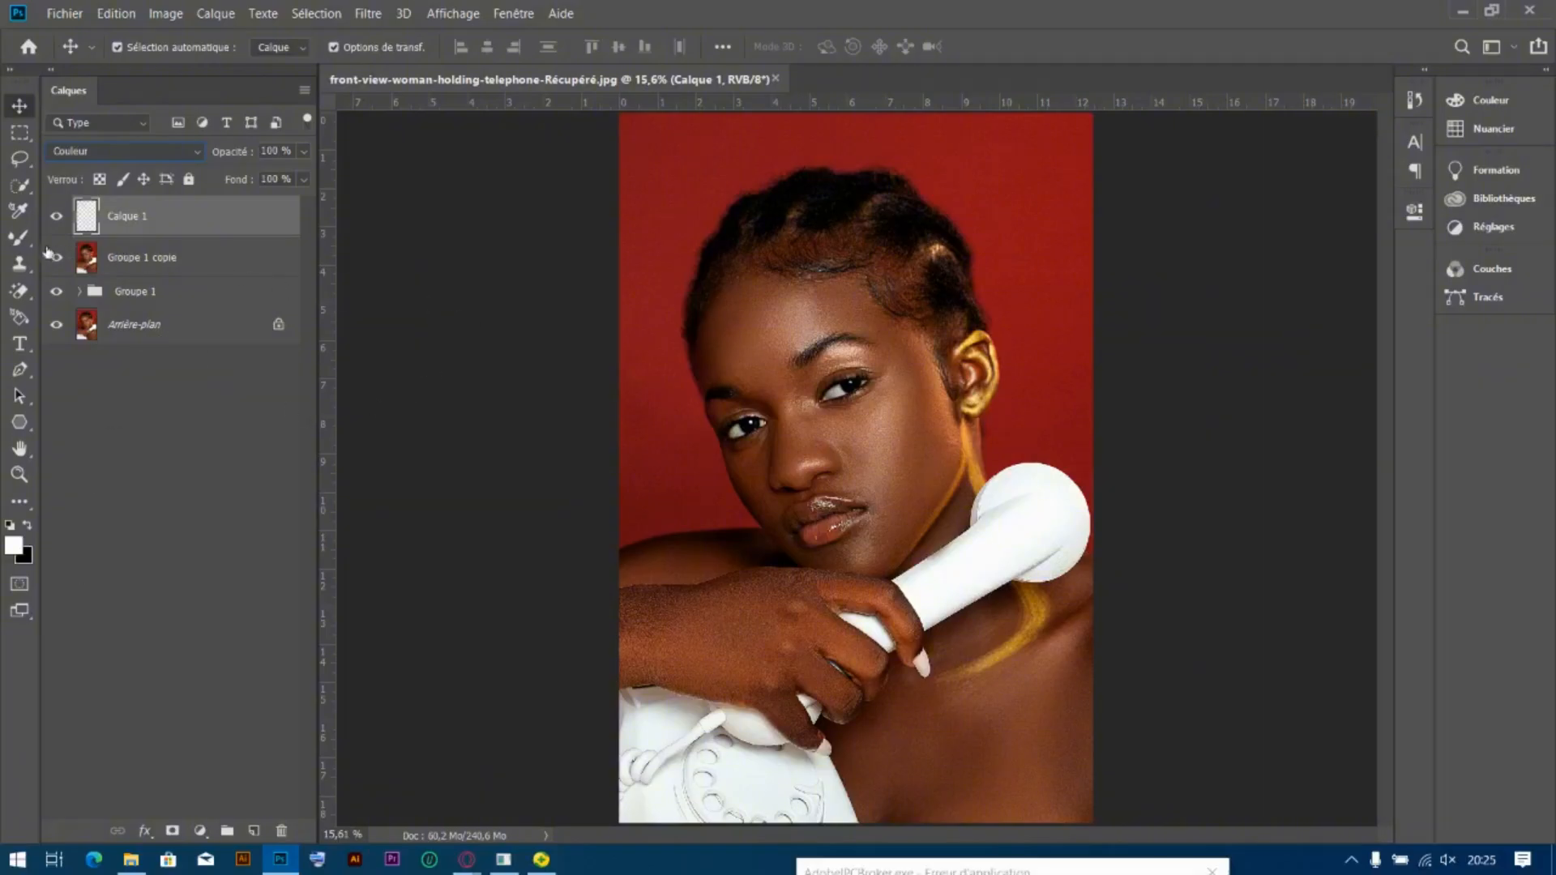
Switch to the Brush tool and sample the brown skin tone of the cheek, #703a24, as the foreground colour
{"action": "left_click", "coordinate": [19, 237]}
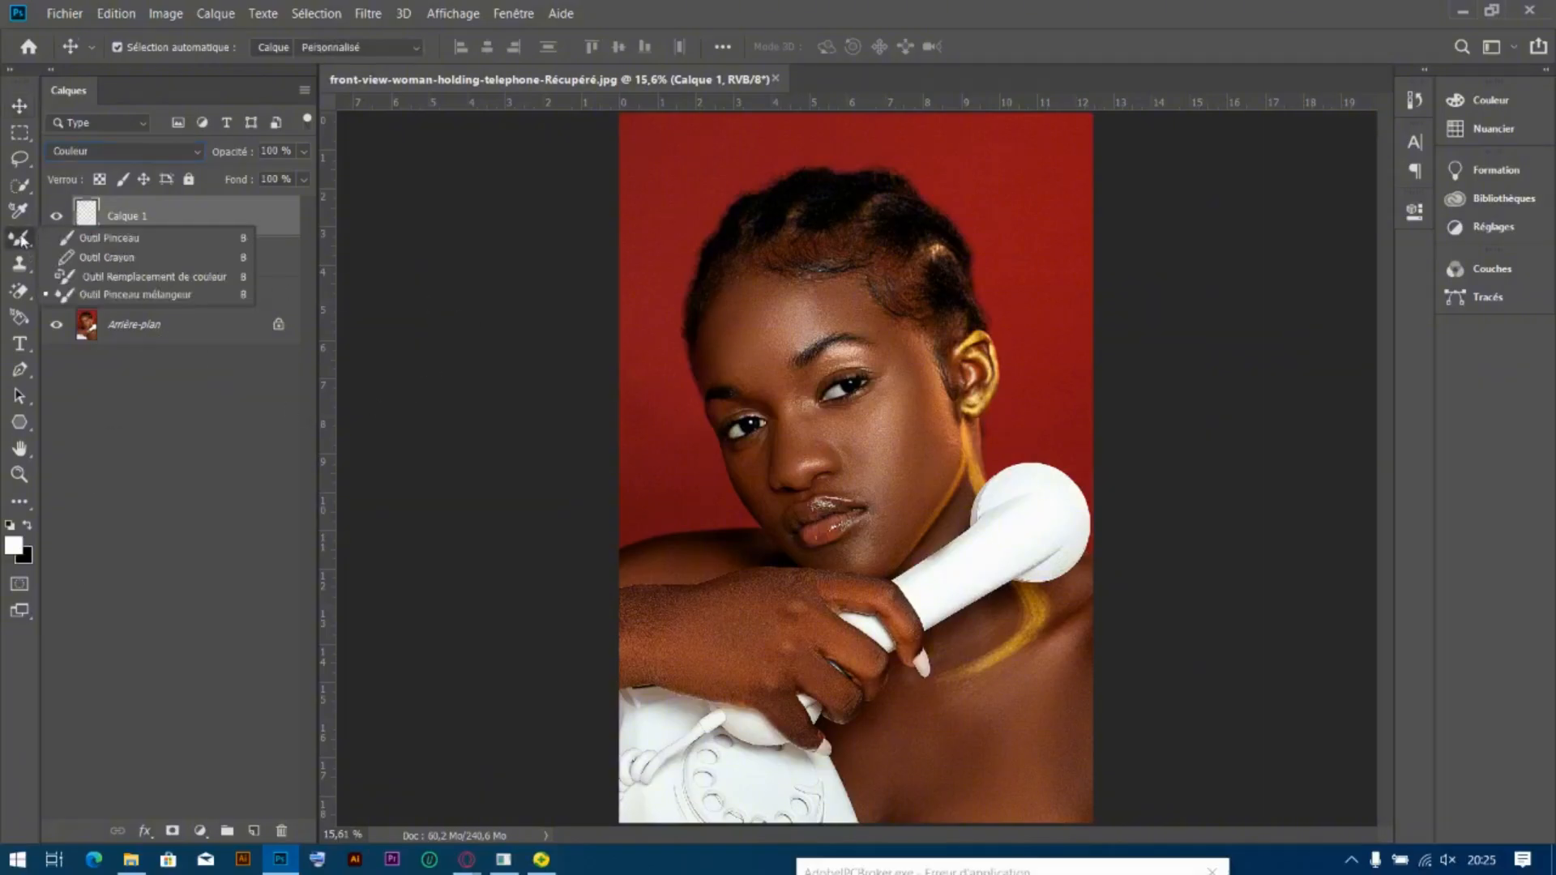
{"action": "left_click", "coordinate": [124, 238]}
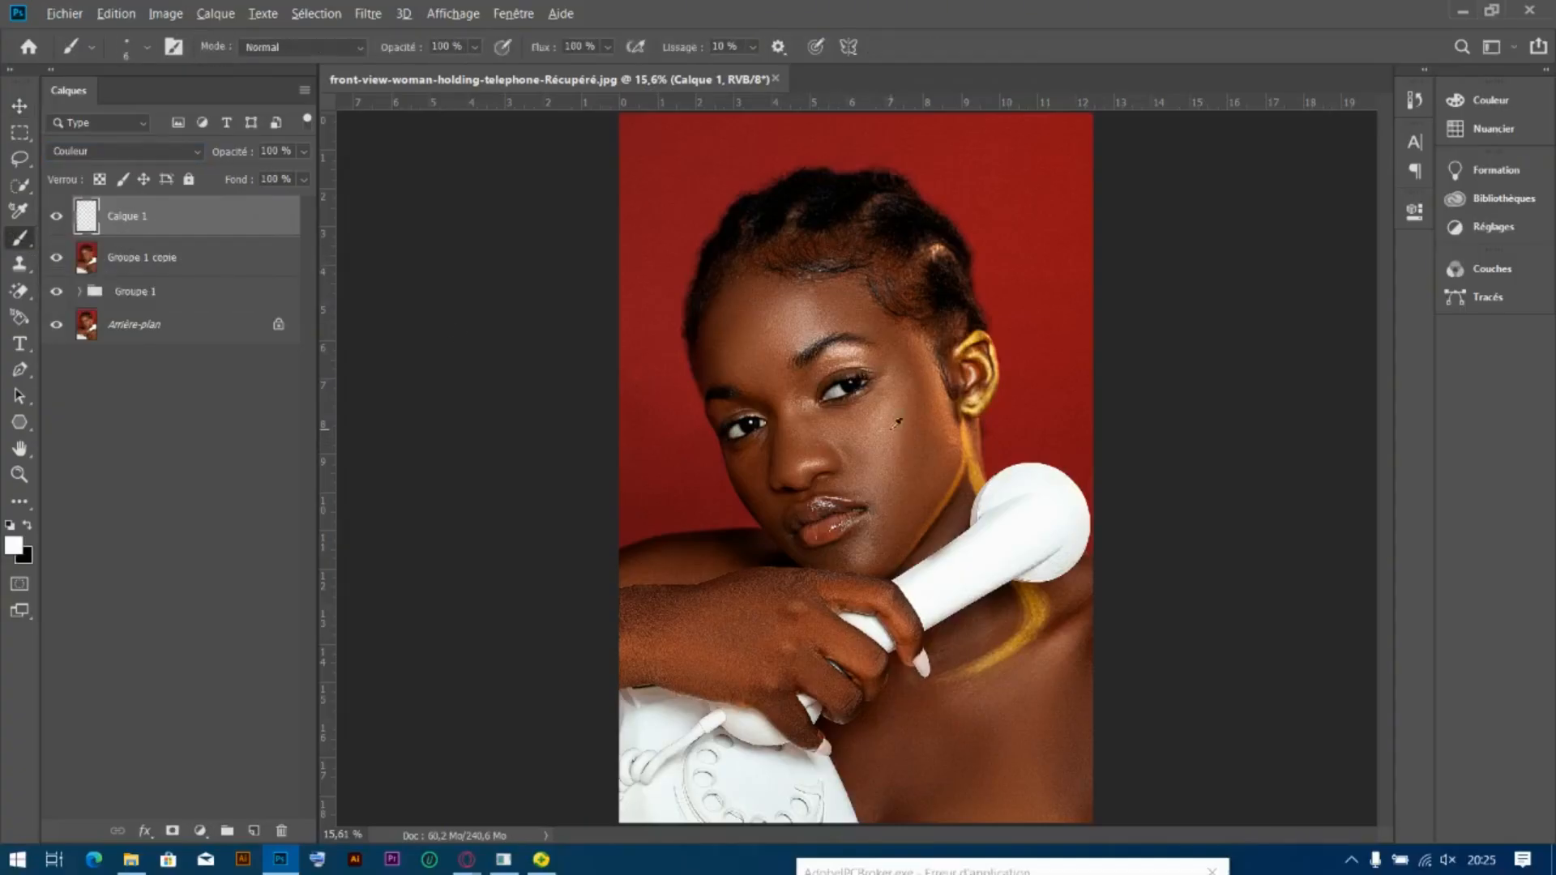
{"action": "left_click", "coordinate": [883, 416], "text": "alt"}
{"action": "left_click", "coordinate": [917, 399], "text": "alt"}
{"action": "left_click", "coordinate": [920, 431], "text": "alt"}
{"action": "left_click", "coordinate": [14, 547]}
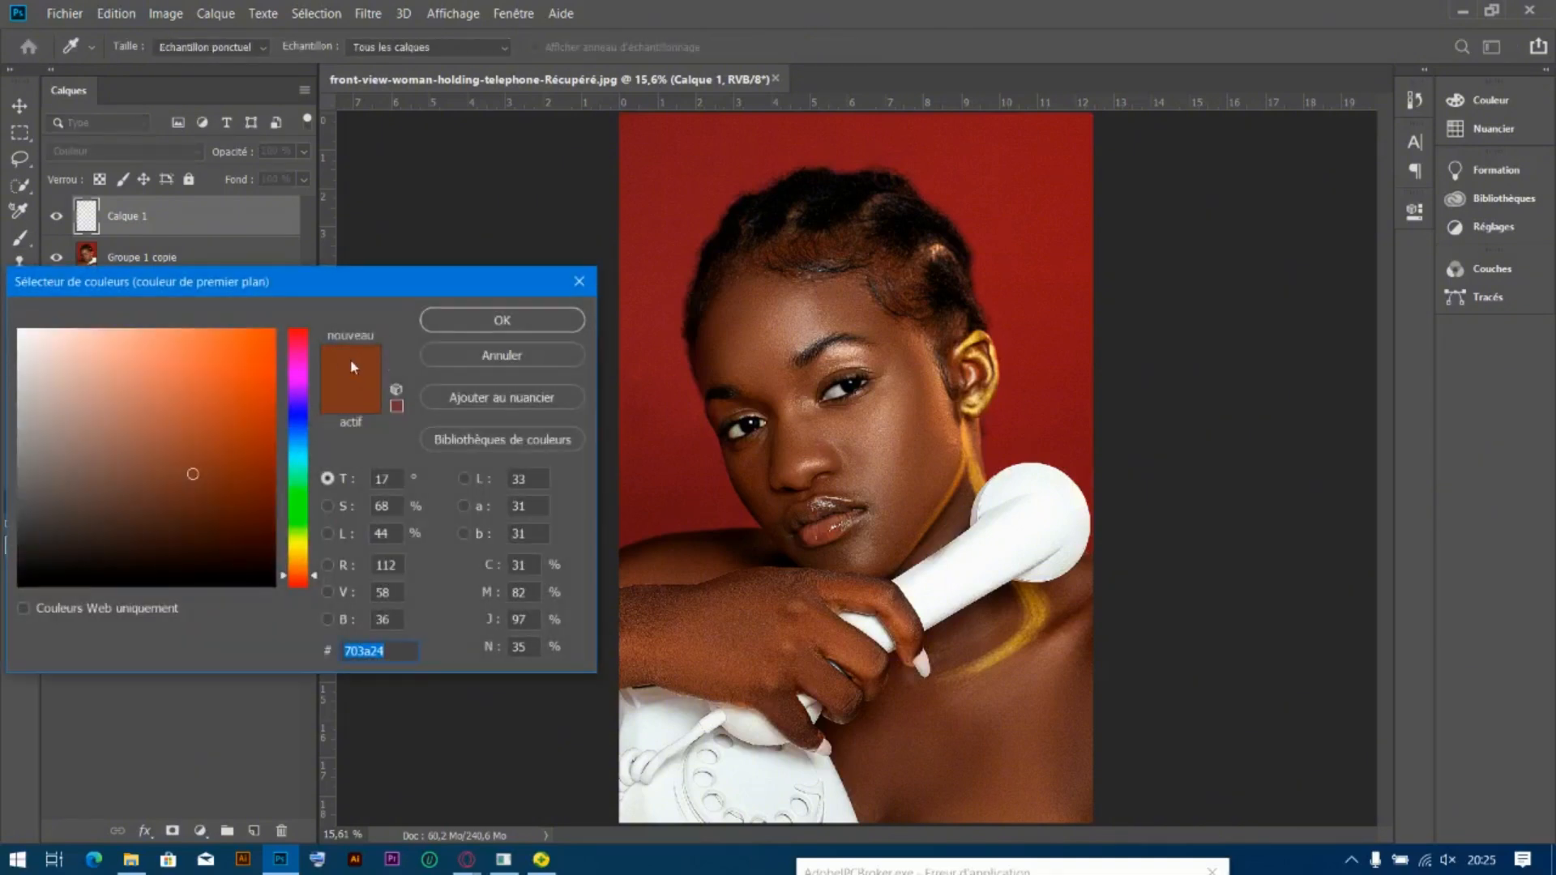
{"action": "left_click", "coordinate": [474, 328]}
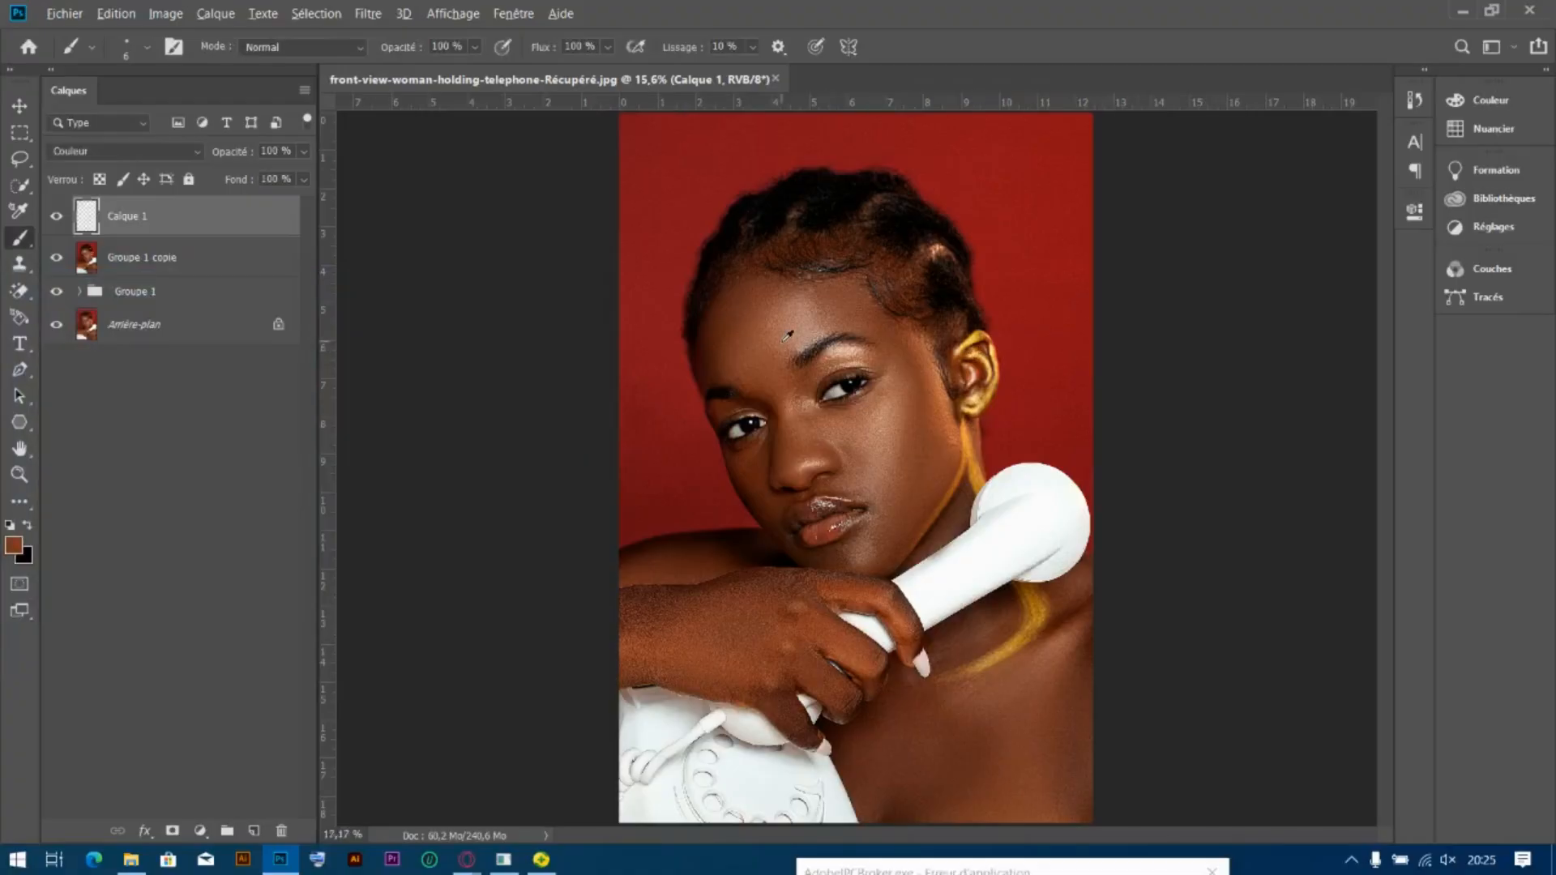
Paint the sampled skin tone over the forehead, cheeks, nose and chin with a soft 414 px brush on Calque 1
{"action": "scroll", "coordinate": [786, 334], "scroll_direction": "up", "scroll_amount": 3}
{"action": "scroll", "coordinate": [903, 250], "scroll_direction": "up", "scroll_amount": 1}
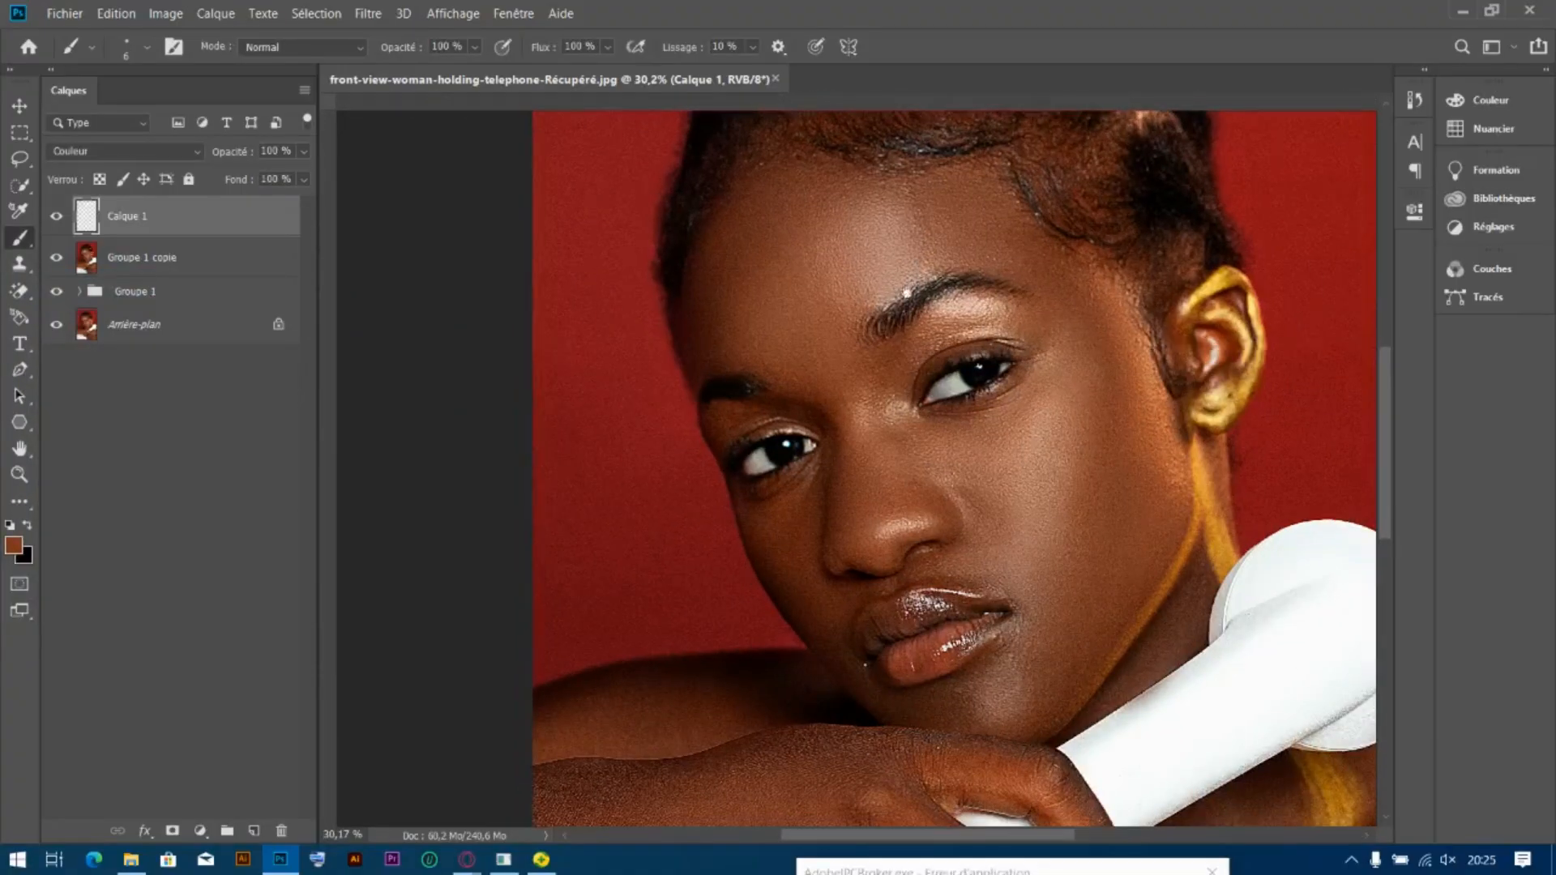
{"action": "key", "text": "ctrl+r"}
{"action": "scroll", "coordinate": [905, 291], "scroll_direction": "up", "scroll_amount": 2}
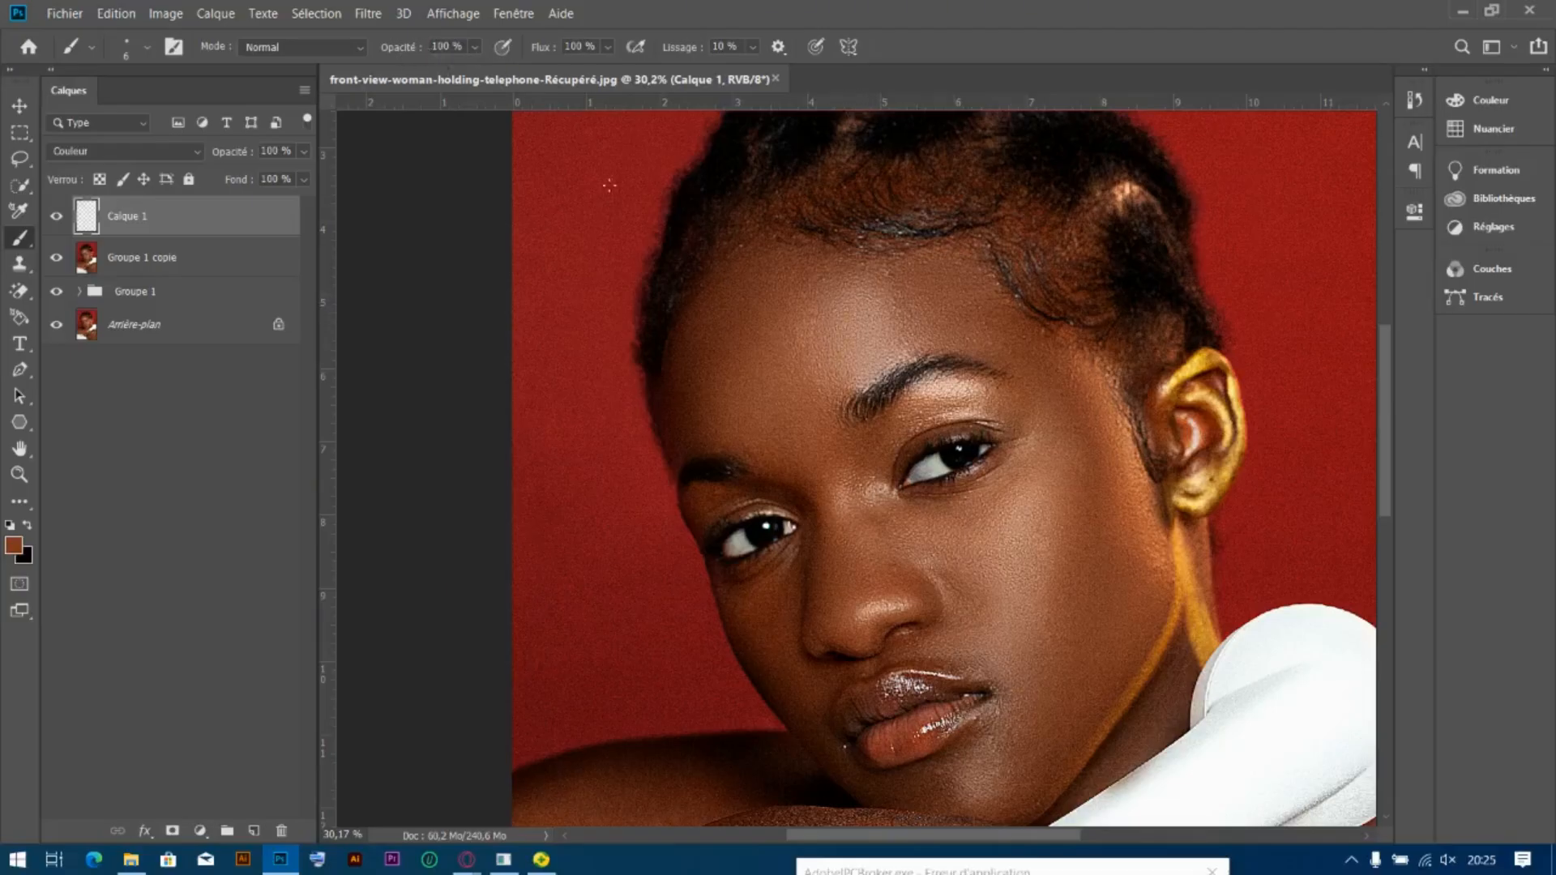
{"action": "left_click_drag", "start_coordinate": [854, 350], "coordinate": [908, 329]}
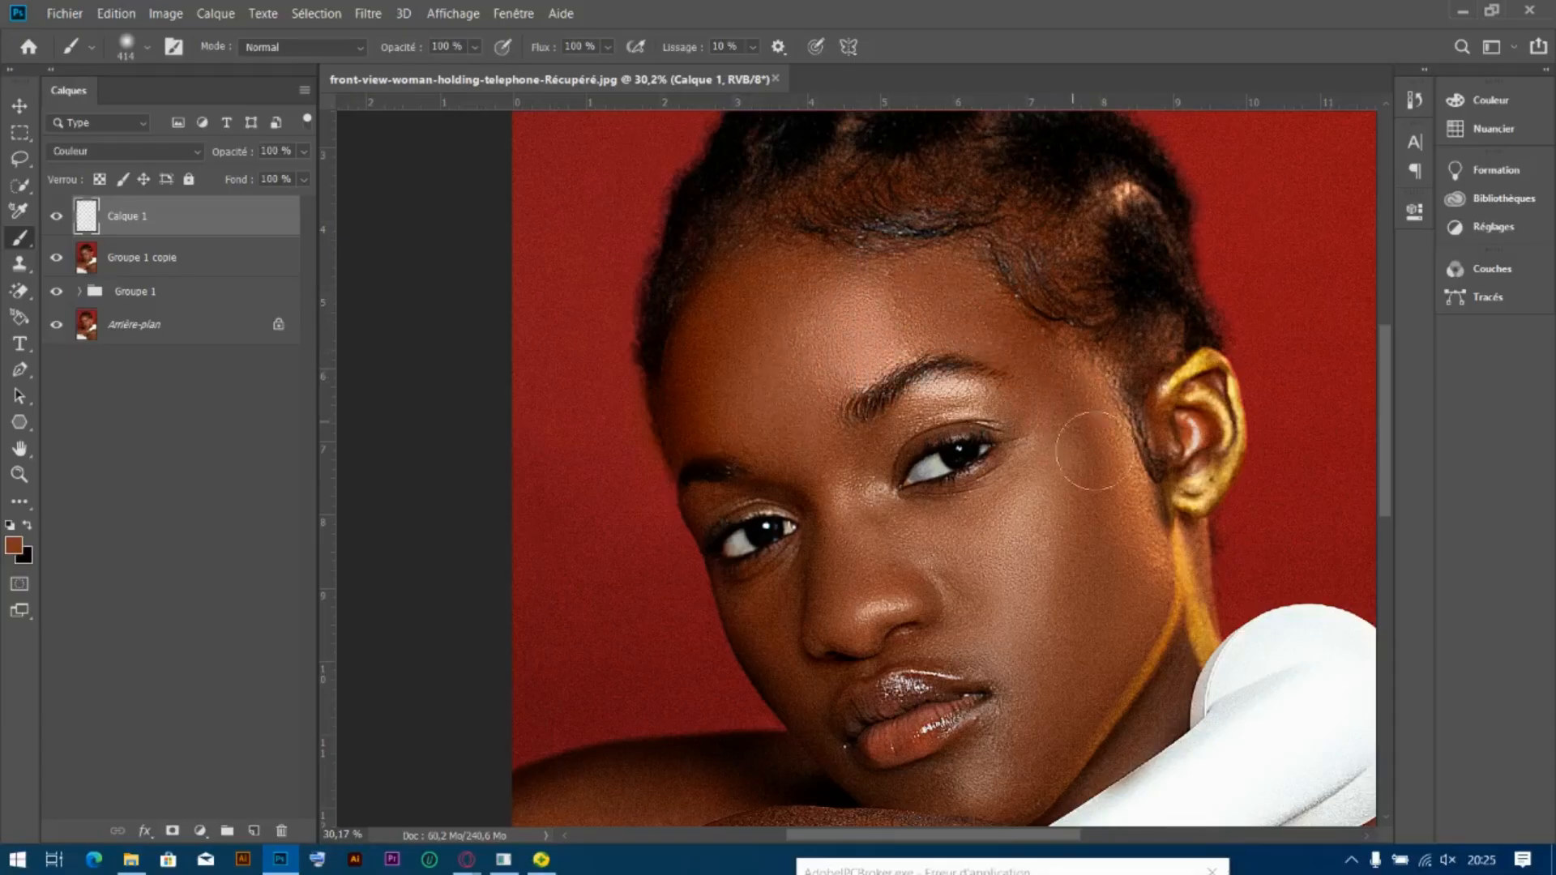
{"action": "mouse_move", "coordinate": [1037, 408]}
{"action": "left_mouse_down"}
{"action": "mouse_move", "coordinate": [1050, 606]}
{"action": "mouse_move", "coordinate": [1002, 567]}
{"action": "mouse_move", "coordinate": [967, 399]}
{"action": "mouse_move", "coordinate": [908, 433]}
{"action": "mouse_move", "coordinate": [922, 562]}
{"action": "mouse_move", "coordinate": [943, 456]}
{"action": "mouse_move", "coordinate": [835, 409]}
{"action": "mouse_move", "coordinate": [795, 589]}
{"action": "mouse_move", "coordinate": [746, 528]}
{"action": "left_mouse_up"}
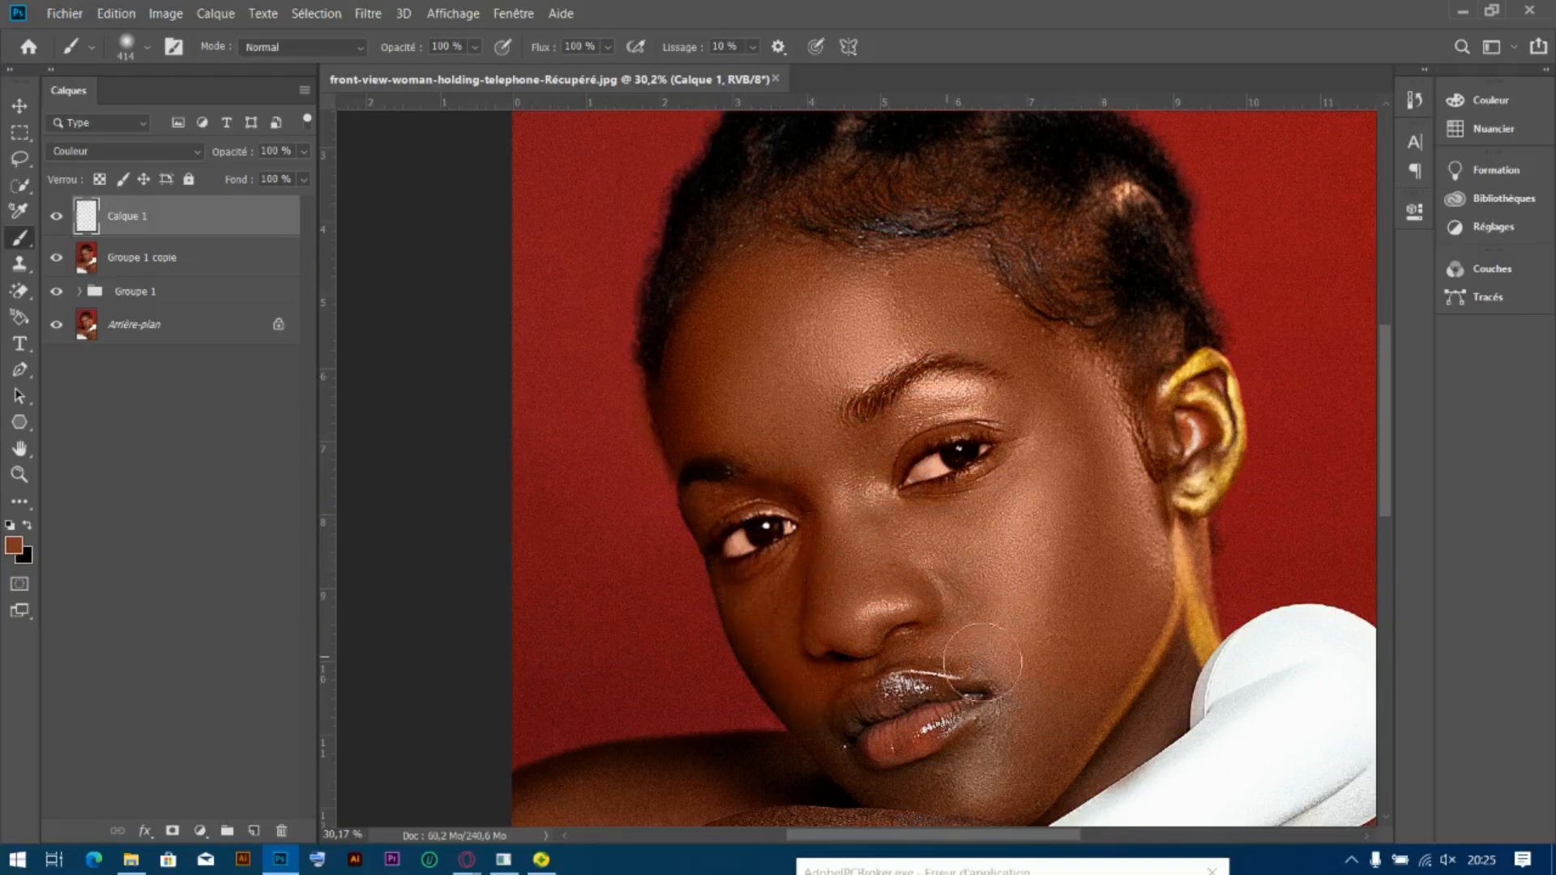
{"action": "mouse_move", "coordinate": [1118, 588]}
{"action": "left_mouse_down"}
{"action": "mouse_move", "coordinate": [1071, 717]}
{"action": "mouse_move", "coordinate": [1013, 754]}
{"action": "mouse_move", "coordinate": [1011, 709]}
{"action": "left_mouse_up"}
Paint the sampled skin tone over the lips, the forearm and the back of the hand on Calque 1
{"action": "left_click_drag", "start_coordinate": [1021, 639], "coordinate": [930, 208]}
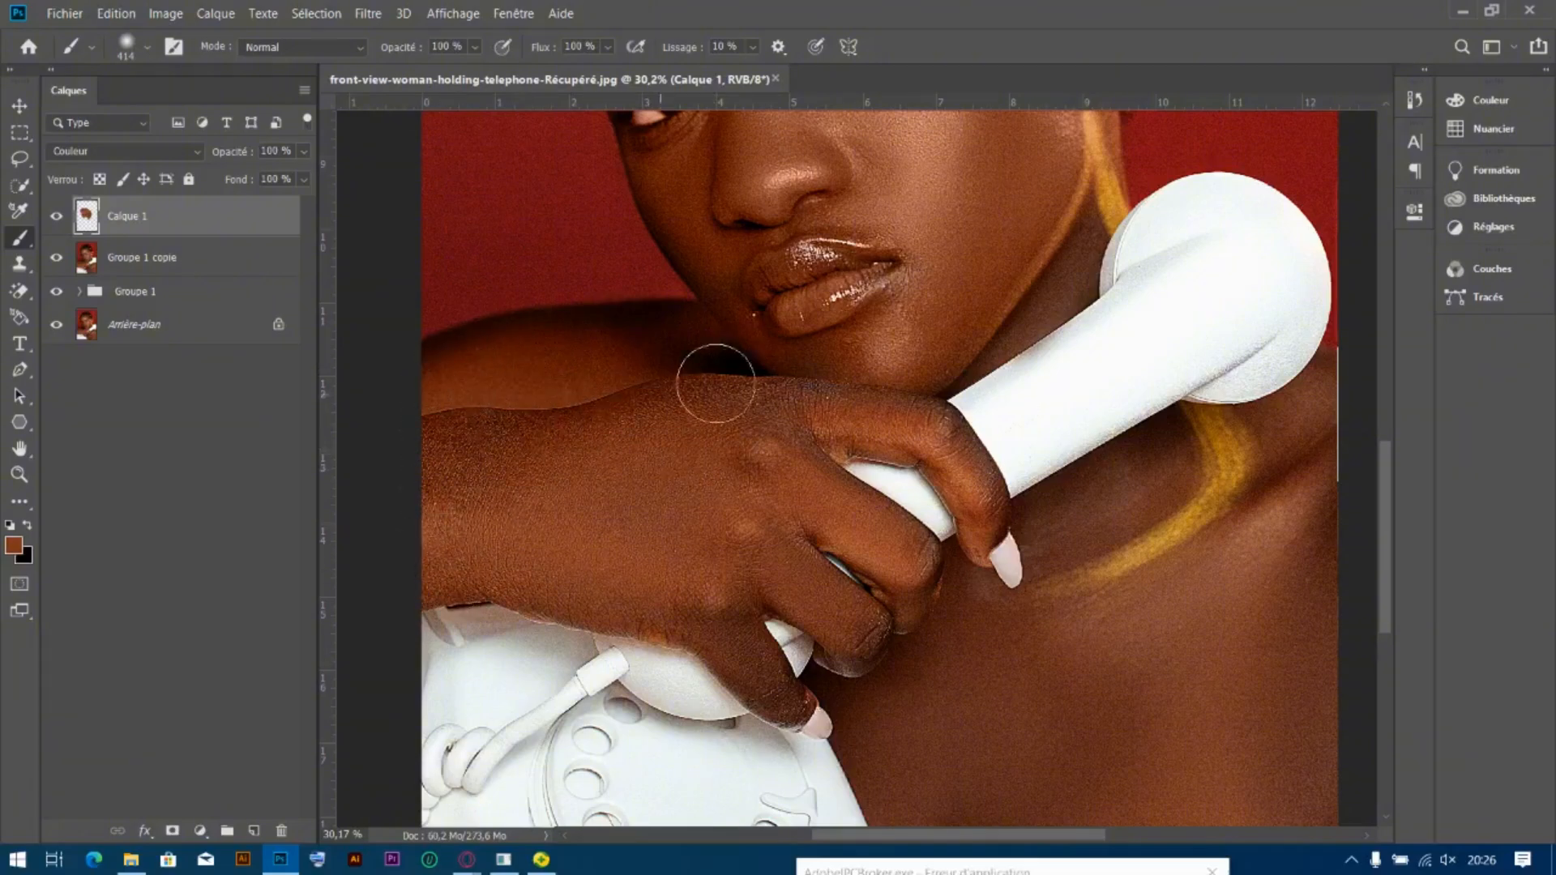
{"action": "mouse_move", "coordinate": [849, 486]}
{"action": "left_mouse_down"}
{"action": "mouse_move", "coordinate": [697, 502]}
{"action": "mouse_move", "coordinate": [620, 535]}
{"action": "mouse_move", "coordinate": [702, 602]}
{"action": "mouse_move", "coordinate": [466, 545]}
{"action": "mouse_move", "coordinate": [713, 517]}
{"action": "left_mouse_up"}
{"action": "left_click_drag", "start_coordinate": [808, 502], "coordinate": [749, 501]}
Resize the brush to 223 px and paint the skin tone over the thumb and fingers holding the handset
{"action": "left_click_drag", "start_coordinate": [697, 620], "coordinate": [717, 622]}
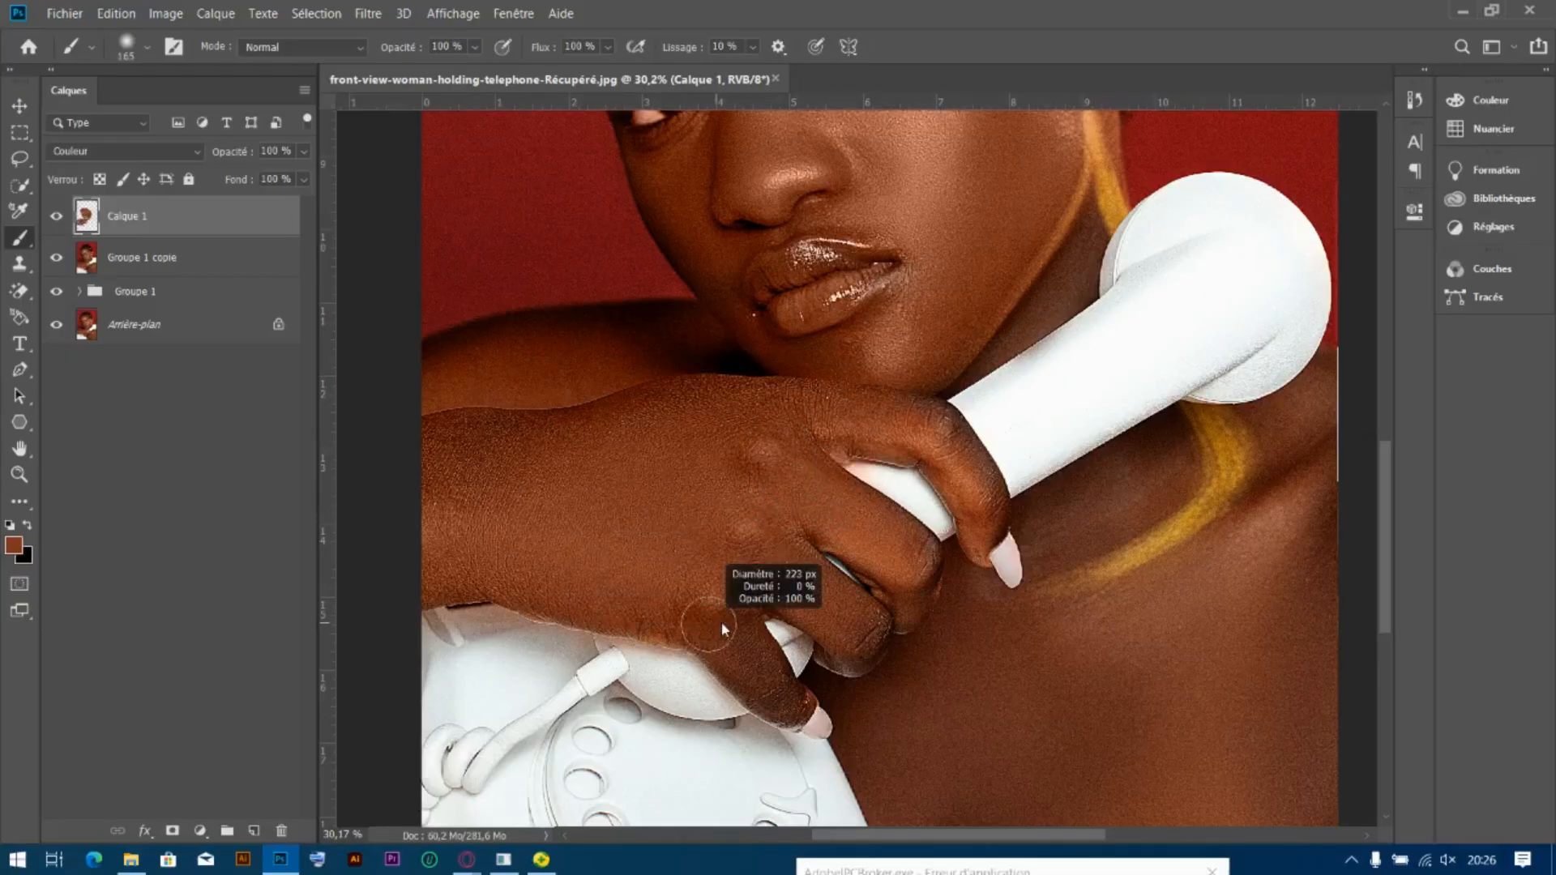
{"action": "left_click_drag", "start_coordinate": [779, 705], "coordinate": [757, 684]}
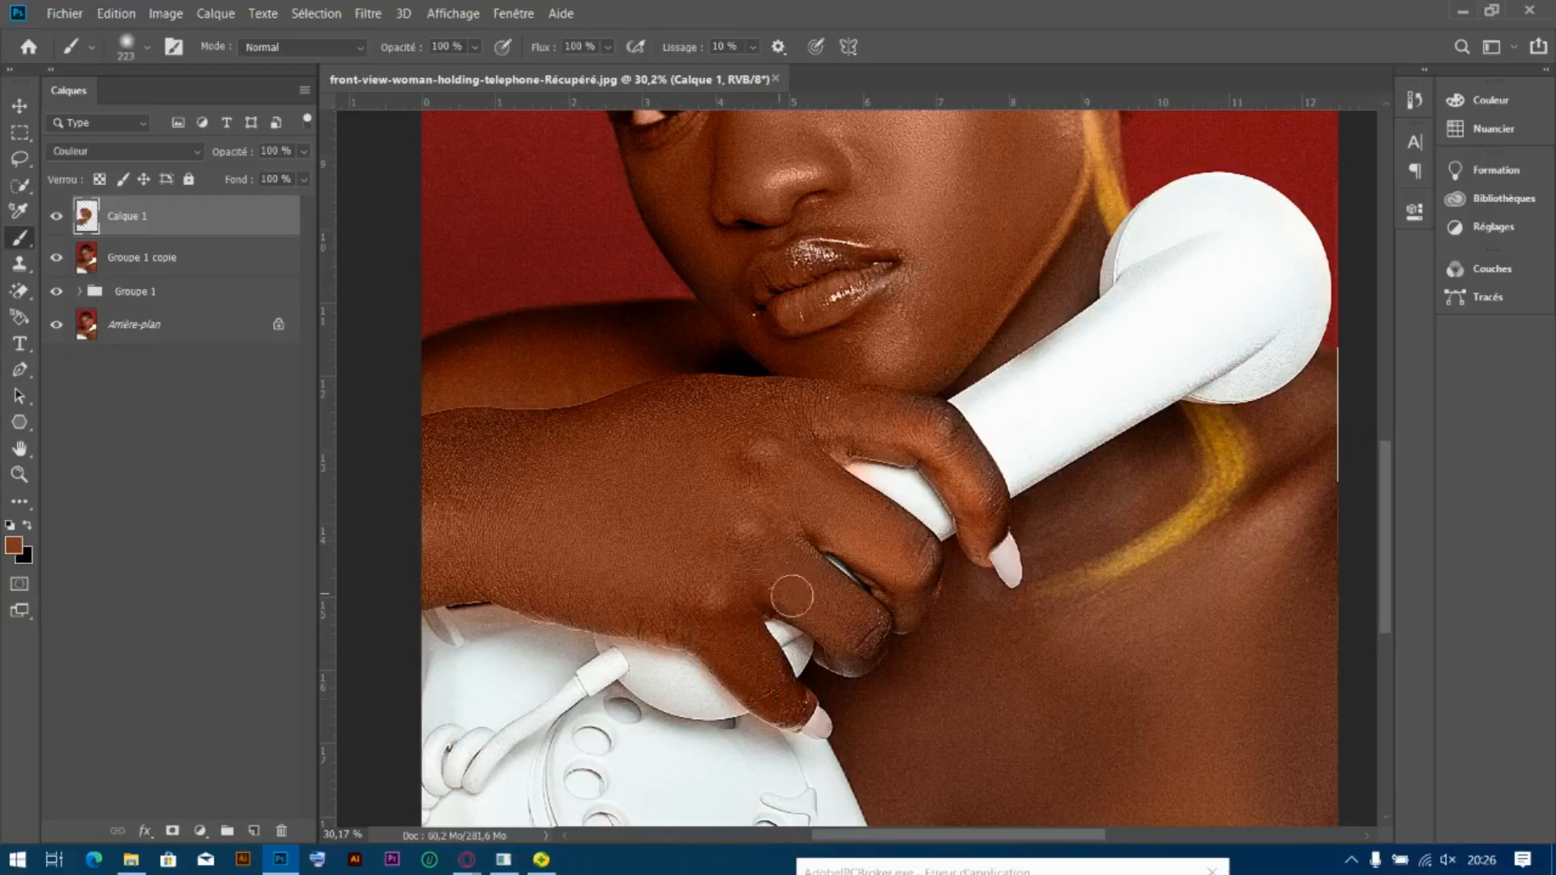
{"action": "mouse_move", "coordinate": [843, 661]}
{"action": "left_mouse_down"}
{"action": "mouse_move", "coordinate": [872, 649]}
{"action": "mouse_move", "coordinate": [855, 615]}
{"action": "left_mouse_up"}
{"action": "mouse_move", "coordinate": [805, 513]}
{"action": "left_mouse_down"}
{"action": "mouse_move", "coordinate": [890, 567]}
{"action": "mouse_move", "coordinate": [910, 618]}
{"action": "mouse_move", "coordinate": [922, 555]}
{"action": "left_mouse_up"}
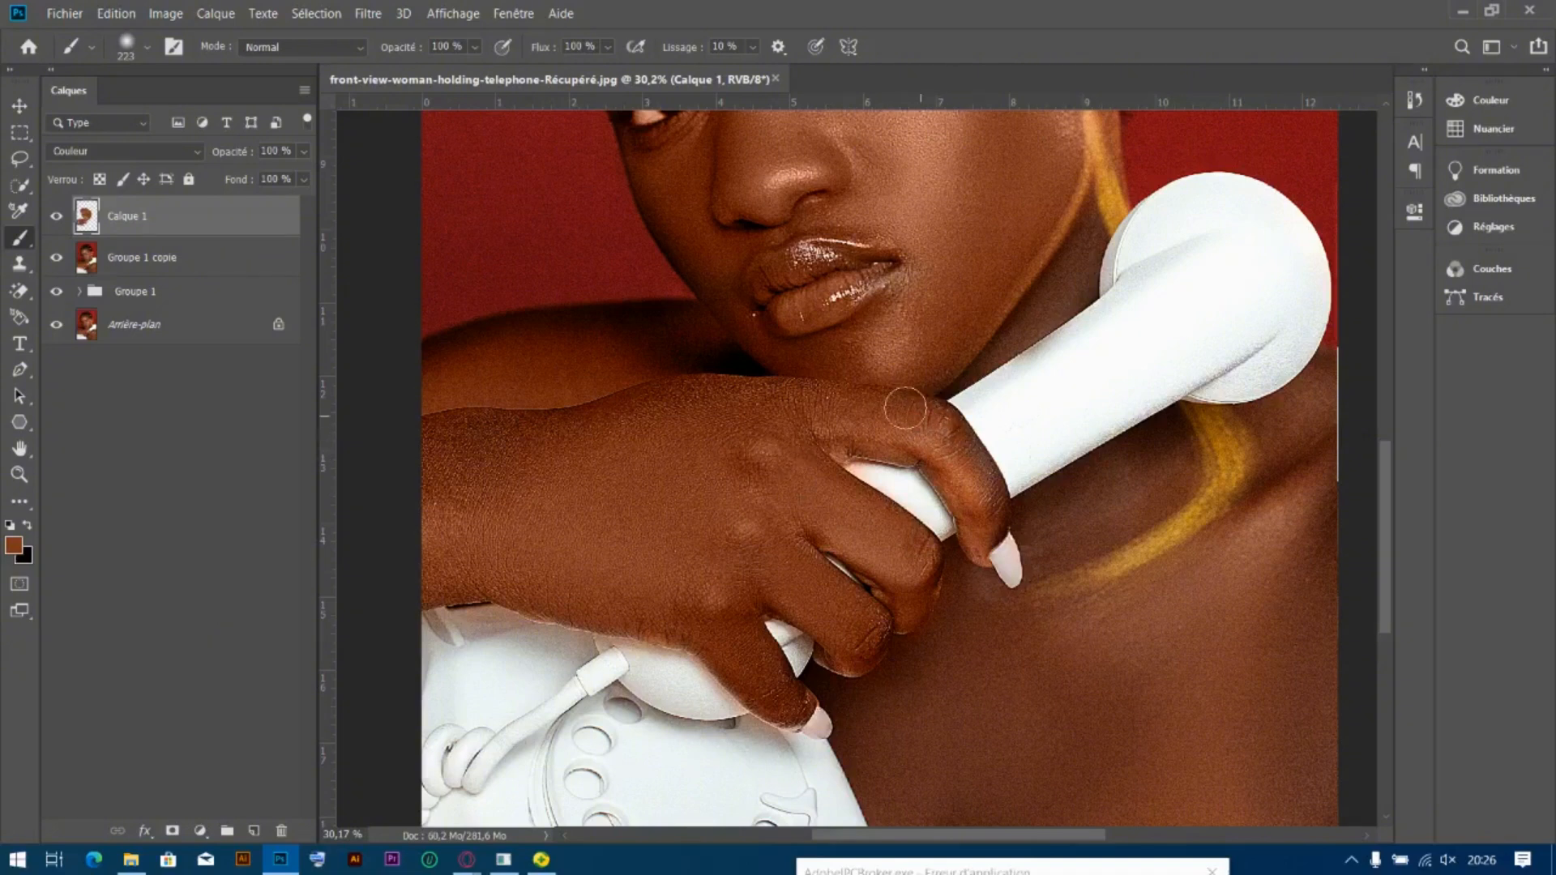
{"action": "mouse_move", "coordinate": [988, 499]}
{"action": "left_mouse_down"}
{"action": "mouse_move", "coordinate": [990, 528]}
{"action": "mouse_move", "coordinate": [971, 533]}
{"action": "left_mouse_up"}
Paint the skin tone over the chest and shoulder with larger brushes of 324 px and 641 px
{"action": "mouse_move", "coordinate": [948, 625]}
{"action": "left_mouse_down"}
{"action": "mouse_move", "coordinate": [945, 694]}
{"action": "mouse_move", "coordinate": [941, 586]}
{"action": "mouse_move", "coordinate": [876, 712]}
{"action": "mouse_move", "coordinate": [887, 651]}
{"action": "mouse_move", "coordinate": [833, 689]}
{"action": "mouse_move", "coordinate": [817, 677]}
{"action": "mouse_move", "coordinate": [888, 751]}
{"action": "mouse_move", "coordinate": [869, 685]}
{"action": "mouse_move", "coordinate": [887, 758]}
{"action": "mouse_move", "coordinate": [930, 648]}
{"action": "mouse_move", "coordinate": [918, 747]}
{"action": "mouse_move", "coordinate": [951, 739]}
{"action": "left_mouse_up"}
{"action": "mouse_move", "coordinate": [980, 648]}
{"action": "left_mouse_down"}
{"action": "mouse_move", "coordinate": [965, 583]}
{"action": "mouse_move", "coordinate": [1002, 688]}
{"action": "left_mouse_up"}
{"action": "mouse_move", "coordinate": [895, 763]}
{"action": "left_mouse_down"}
{"action": "mouse_move", "coordinate": [875, 764]}
{"action": "mouse_move", "coordinate": [922, 819]}
{"action": "mouse_move", "coordinate": [1041, 791]}
{"action": "left_mouse_up"}
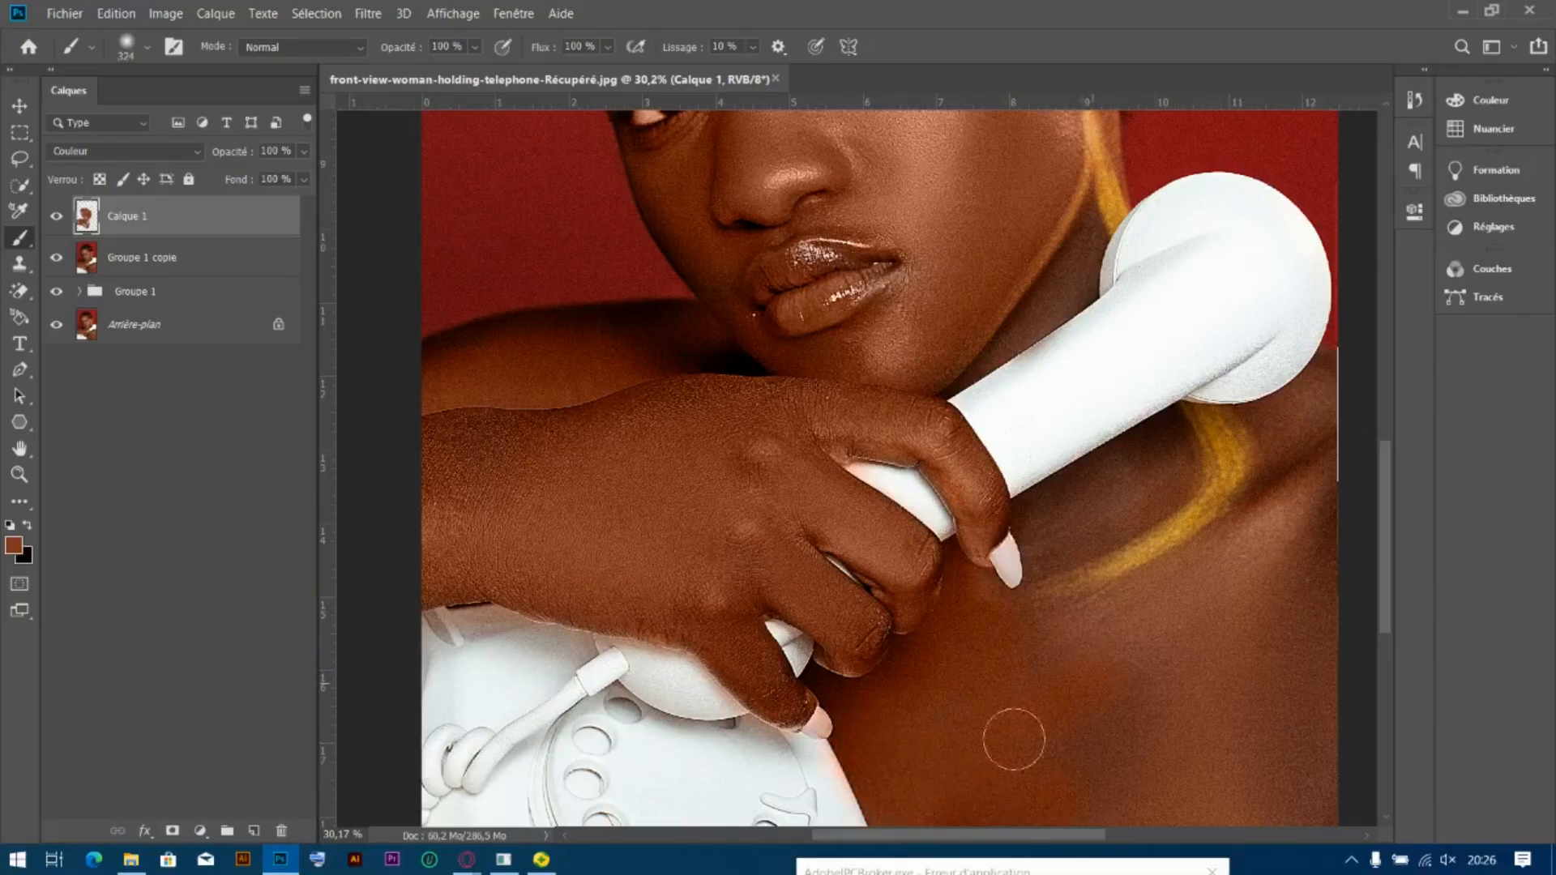
{"action": "mouse_move", "coordinate": [1153, 615]}
{"action": "left_mouse_down"}
{"action": "mouse_move", "coordinate": [1064, 589]}
{"action": "mouse_move", "coordinate": [1063, 538]}
{"action": "mouse_move", "coordinate": [1043, 524]}
{"action": "mouse_move", "coordinate": [1194, 445]}
{"action": "mouse_move", "coordinate": [1092, 590]}
{"action": "mouse_move", "coordinate": [1272, 510]}
{"action": "mouse_move", "coordinate": [1202, 443]}
{"action": "mouse_move", "coordinate": [1338, 386]}
{"action": "mouse_move", "coordinate": [1323, 685]}
{"action": "mouse_move", "coordinate": [1272, 493]}
{"action": "mouse_move", "coordinate": [1168, 619]}
{"action": "mouse_move", "coordinate": [1271, 600]}
{"action": "mouse_move", "coordinate": [1159, 752]}
{"action": "mouse_move", "coordinate": [1284, 784]}
{"action": "left_mouse_up"}
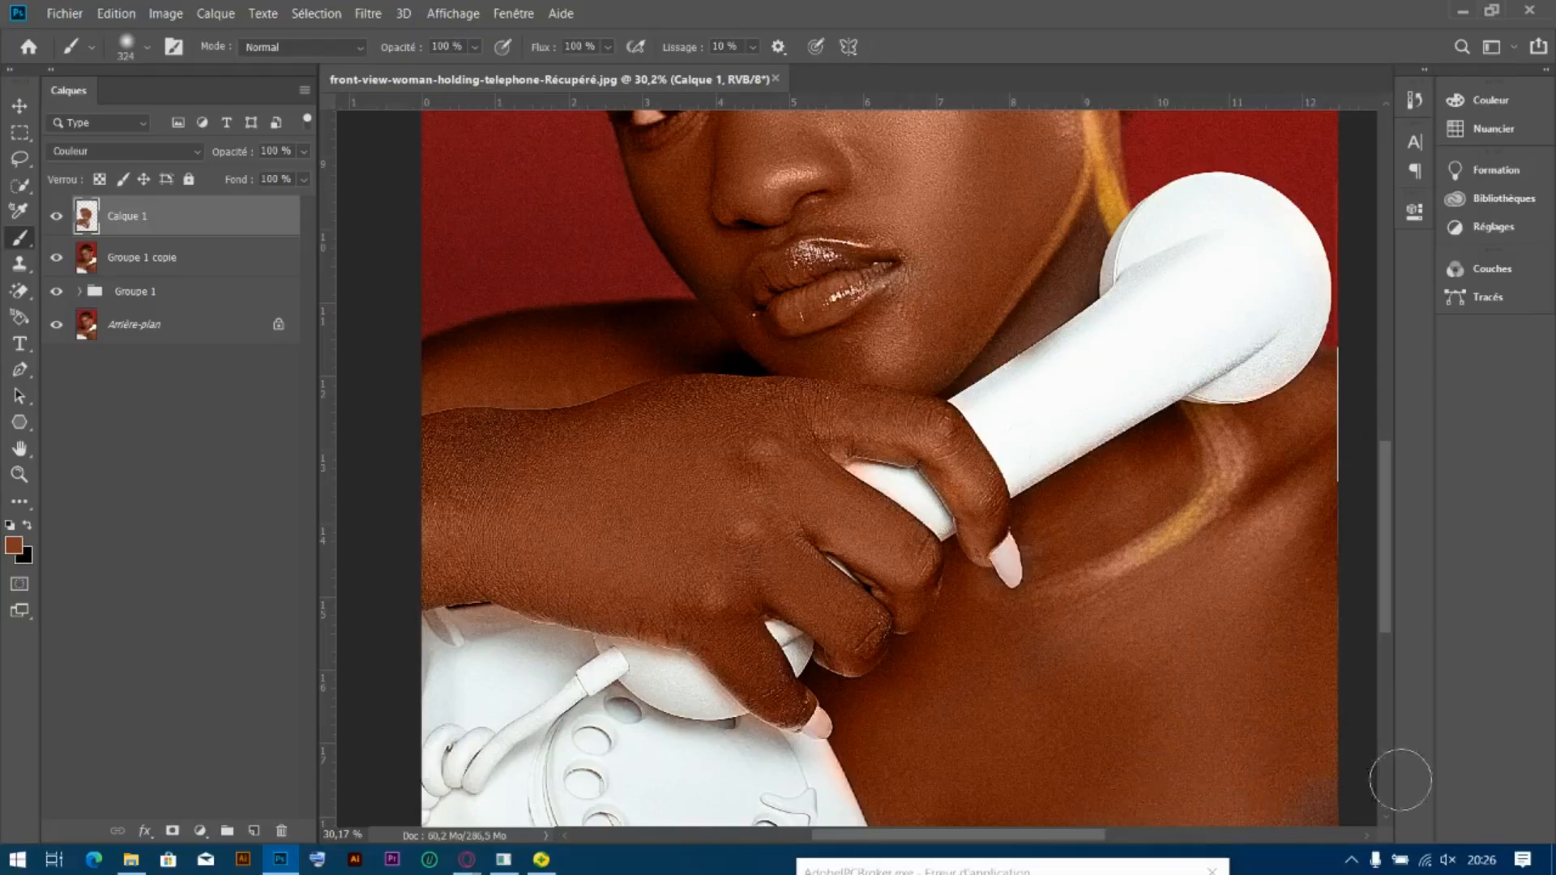
{"action": "scroll", "coordinate": [1285, 688], "scroll_direction": "down", "scroll_amount": 3, "text": "alt"}
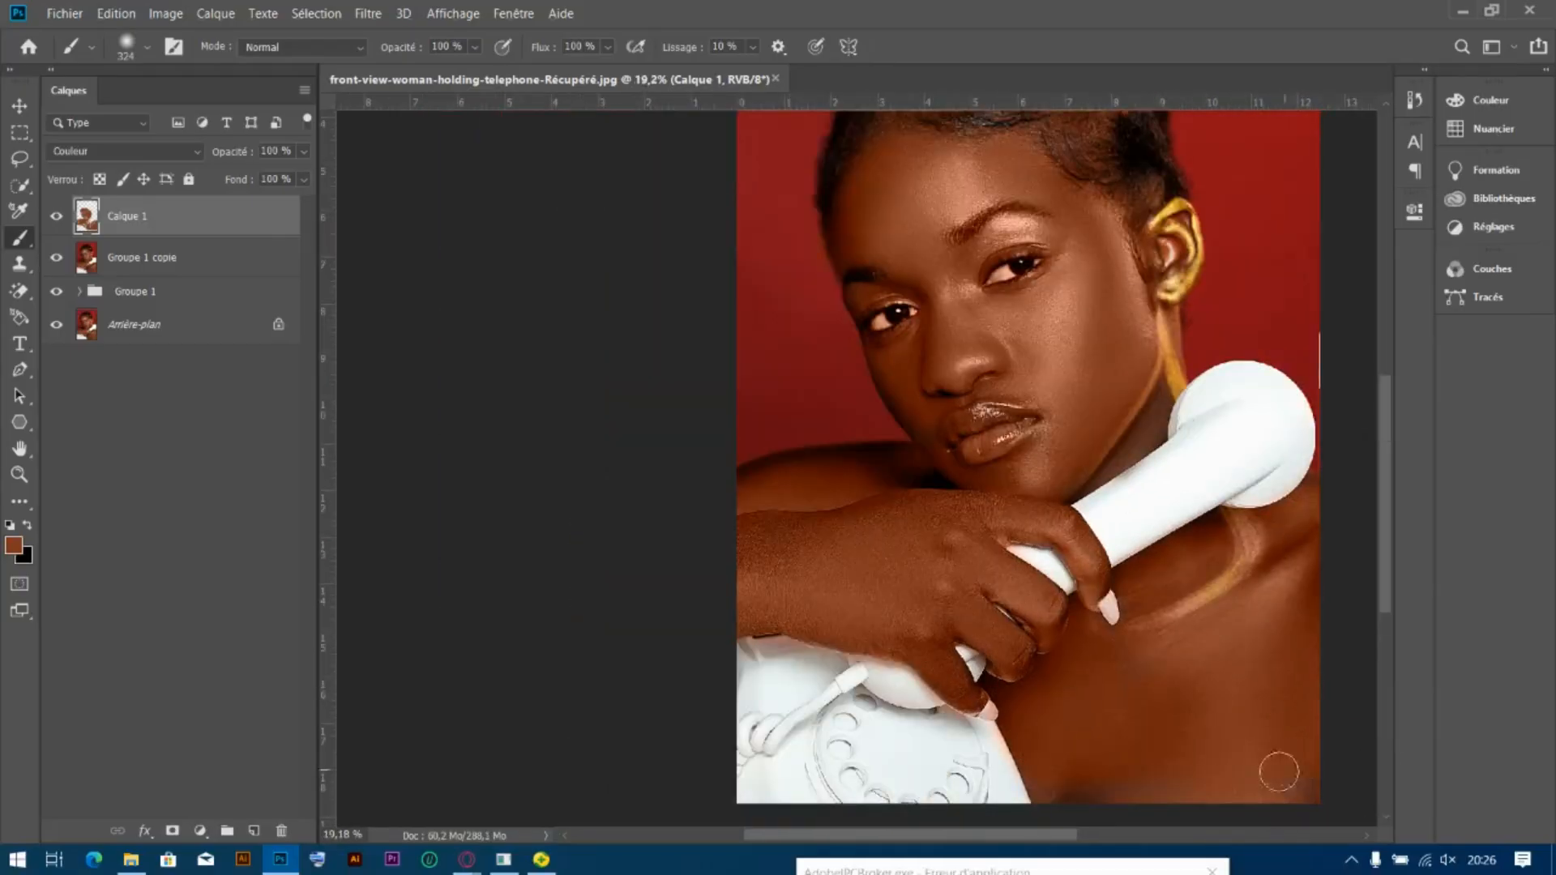
{"action": "mouse_move", "coordinate": [1278, 775]}
{"action": "left_mouse_down", "text": "alt"}
{"action": "mouse_move", "coordinate": [1308, 795]}
{"action": "mouse_move", "coordinate": [1129, 680]}
{"action": "mouse_move", "coordinate": [1232, 626]}
{"action": "mouse_move", "coordinate": [1291, 649]}
{"action": "mouse_move", "coordinate": [1285, 773]}
{"action": "mouse_move", "coordinate": [1236, 810]}
{"action": "left_mouse_up", "text": "alt"}
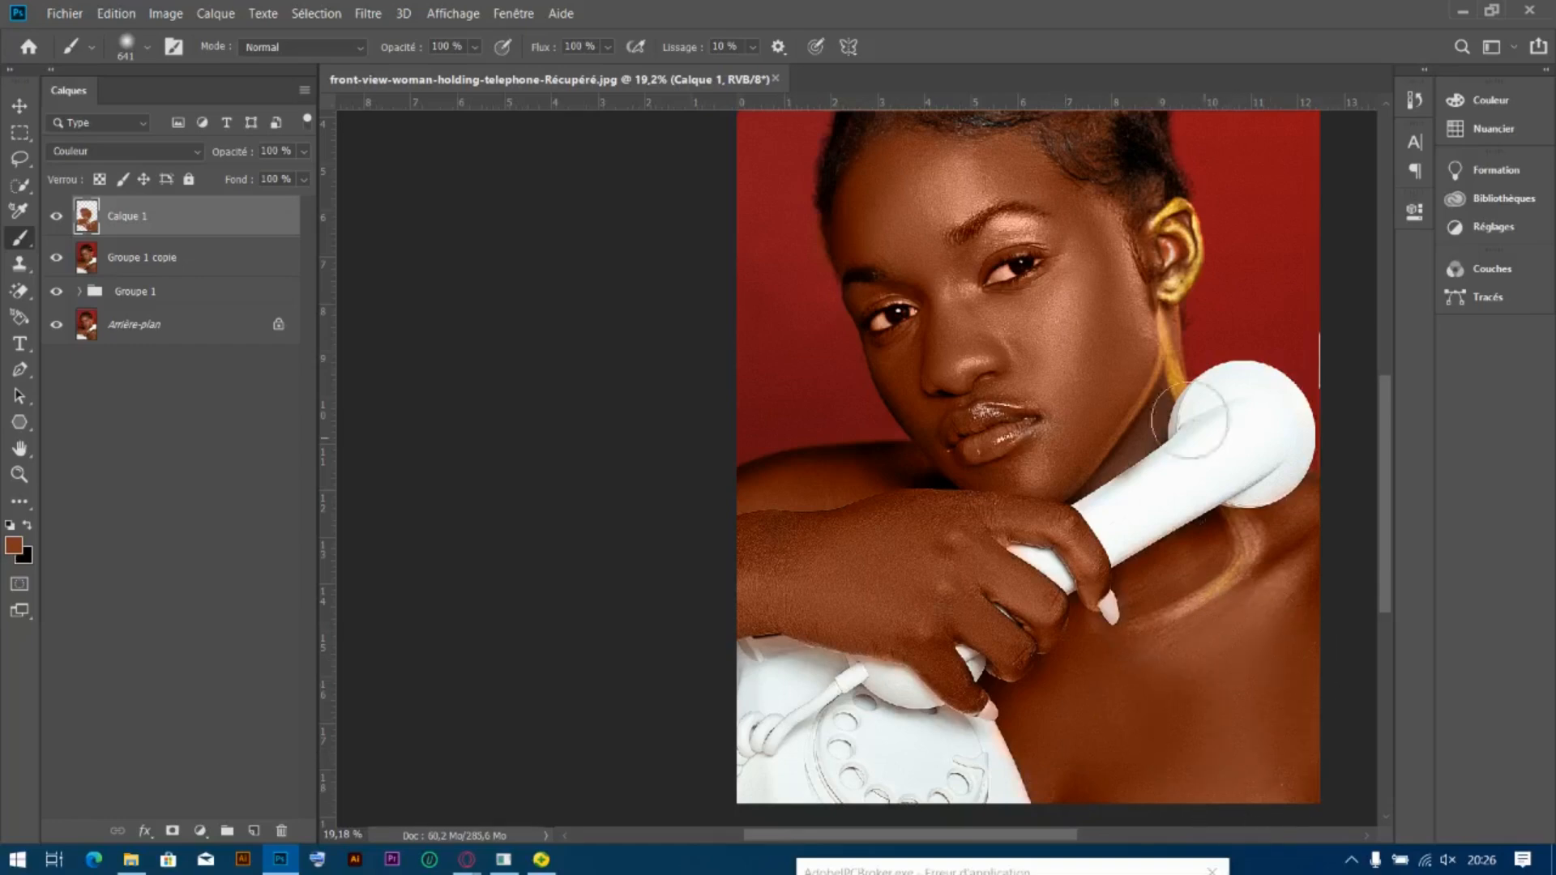
Paint the skin tone over the neck between jaw and handset, up towards the ear, with a 210 px brush
{"action": "scroll", "coordinate": [1166, 417], "scroll_direction": "up", "scroll_amount": 4, "text": "alt"}
{"action": "left_click_drag", "start_coordinate": [1156, 409], "coordinate": [1053, 417], "text": "alt"}
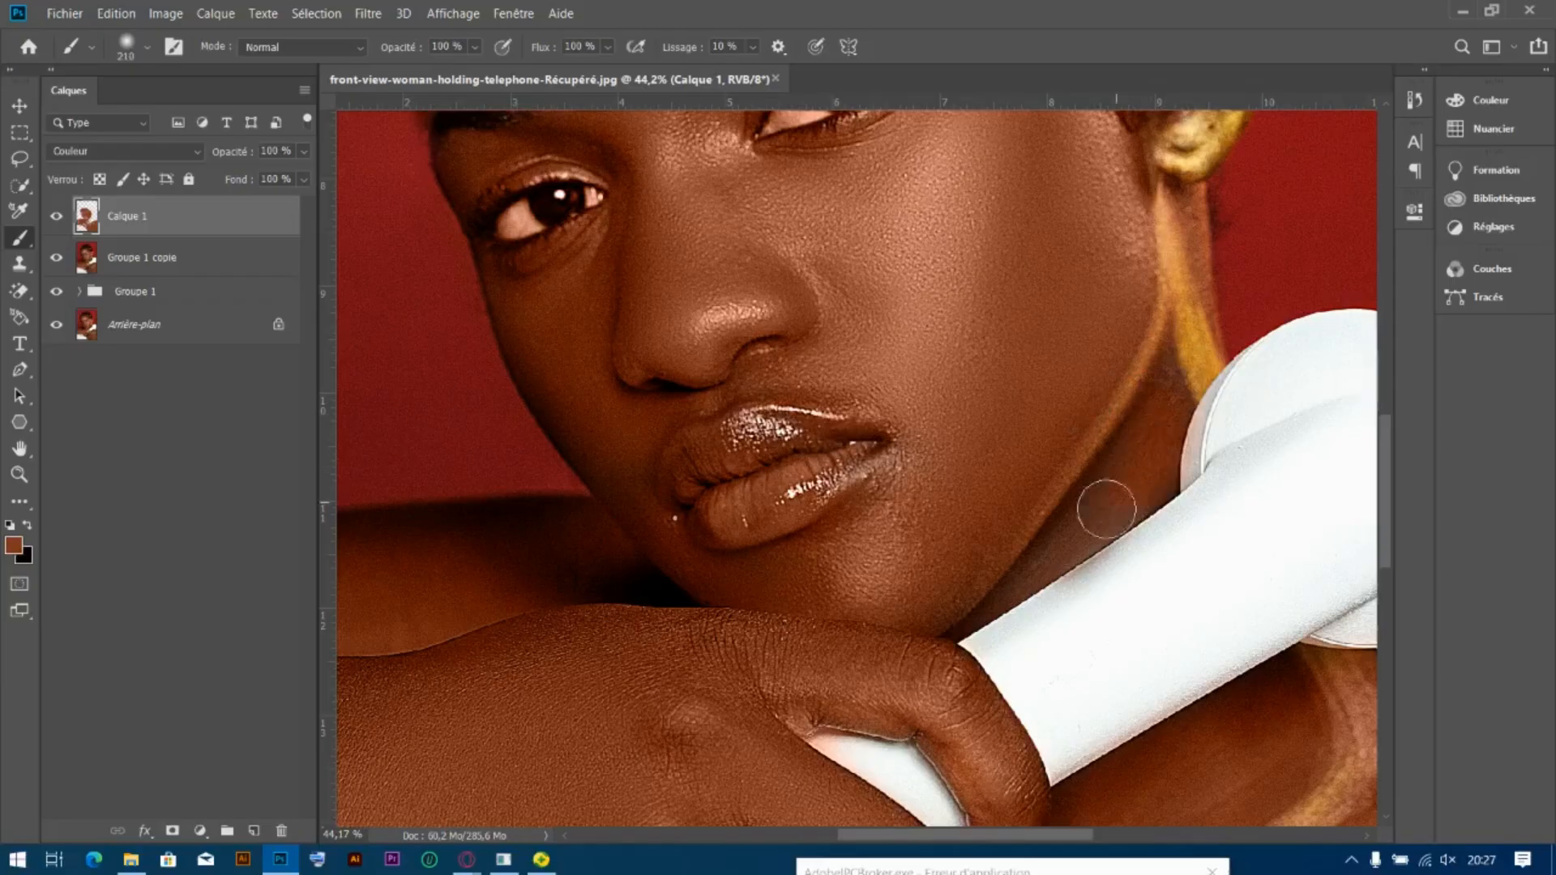
{"action": "mouse_move", "coordinate": [1043, 531]}
{"action": "left_mouse_down"}
{"action": "mouse_move", "coordinate": [1172, 352]}
{"action": "mouse_move", "coordinate": [1198, 276]}
{"action": "mouse_move", "coordinate": [1193, 209]}
{"action": "mouse_move", "coordinate": [1163, 238]}
{"action": "left_mouse_up"}
{"action": "scroll", "coordinate": [1162, 237], "scroll_direction": "down", "scroll_amount": 10}
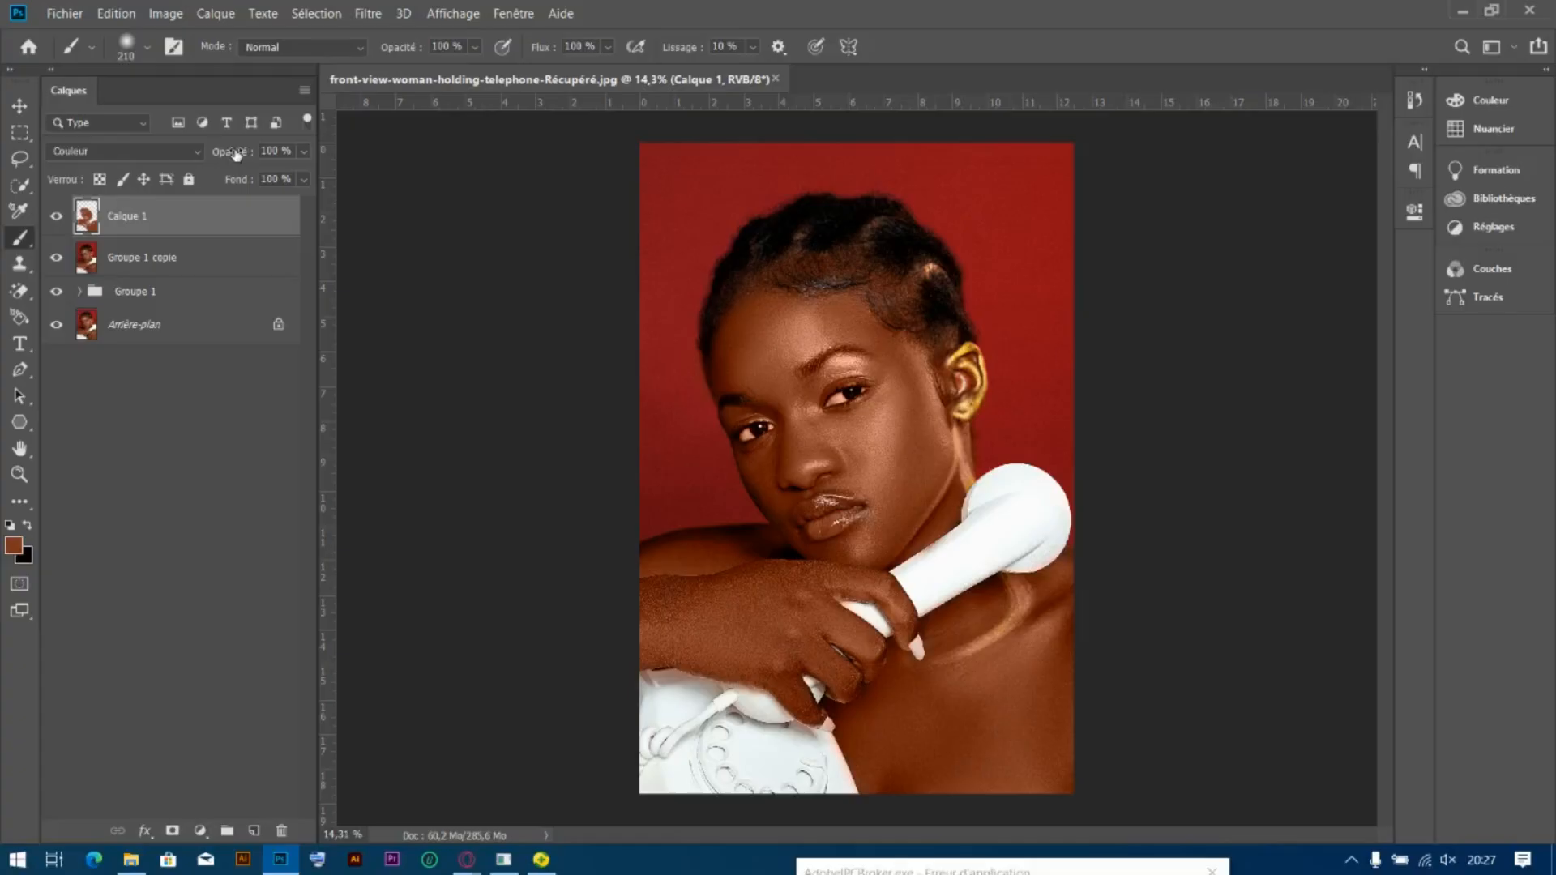
Lower the opacity of Calque 1 to 14 % and compare the image with and without the layer
{"action": "left_click_drag", "start_coordinate": [235, 154], "coordinate": [151, 159]}
{"action": "left_click", "coordinate": [56, 216]}
{"action": "left_click", "coordinate": [56, 217]}
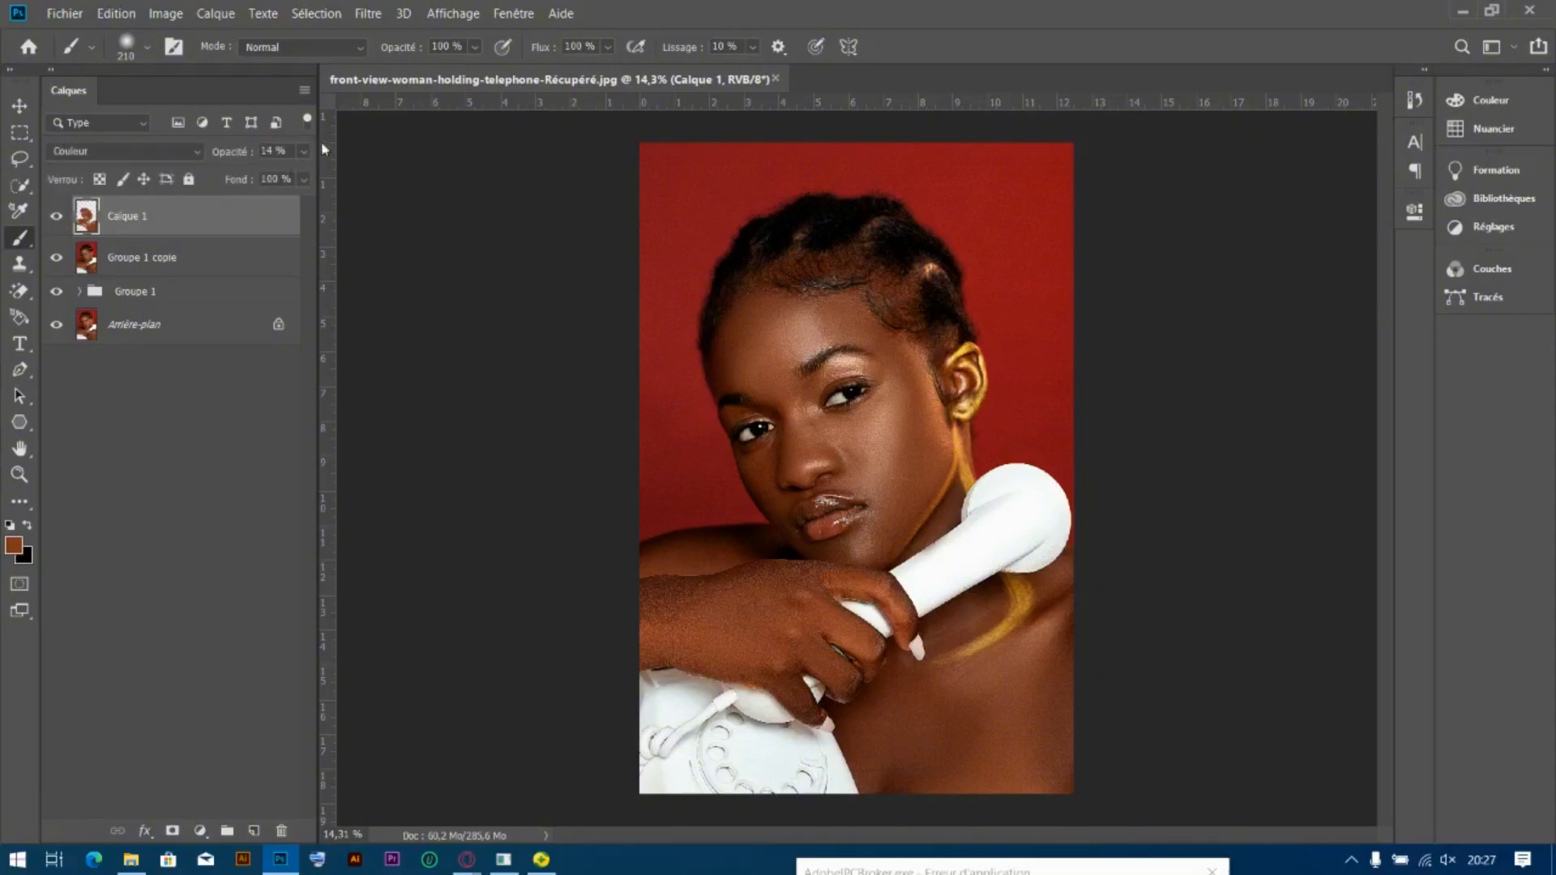
Add a Teinte/Saturation adjustment layer above Calque 1 and slightly reduce the global saturation
{"action": "left_click", "coordinate": [199, 830]}
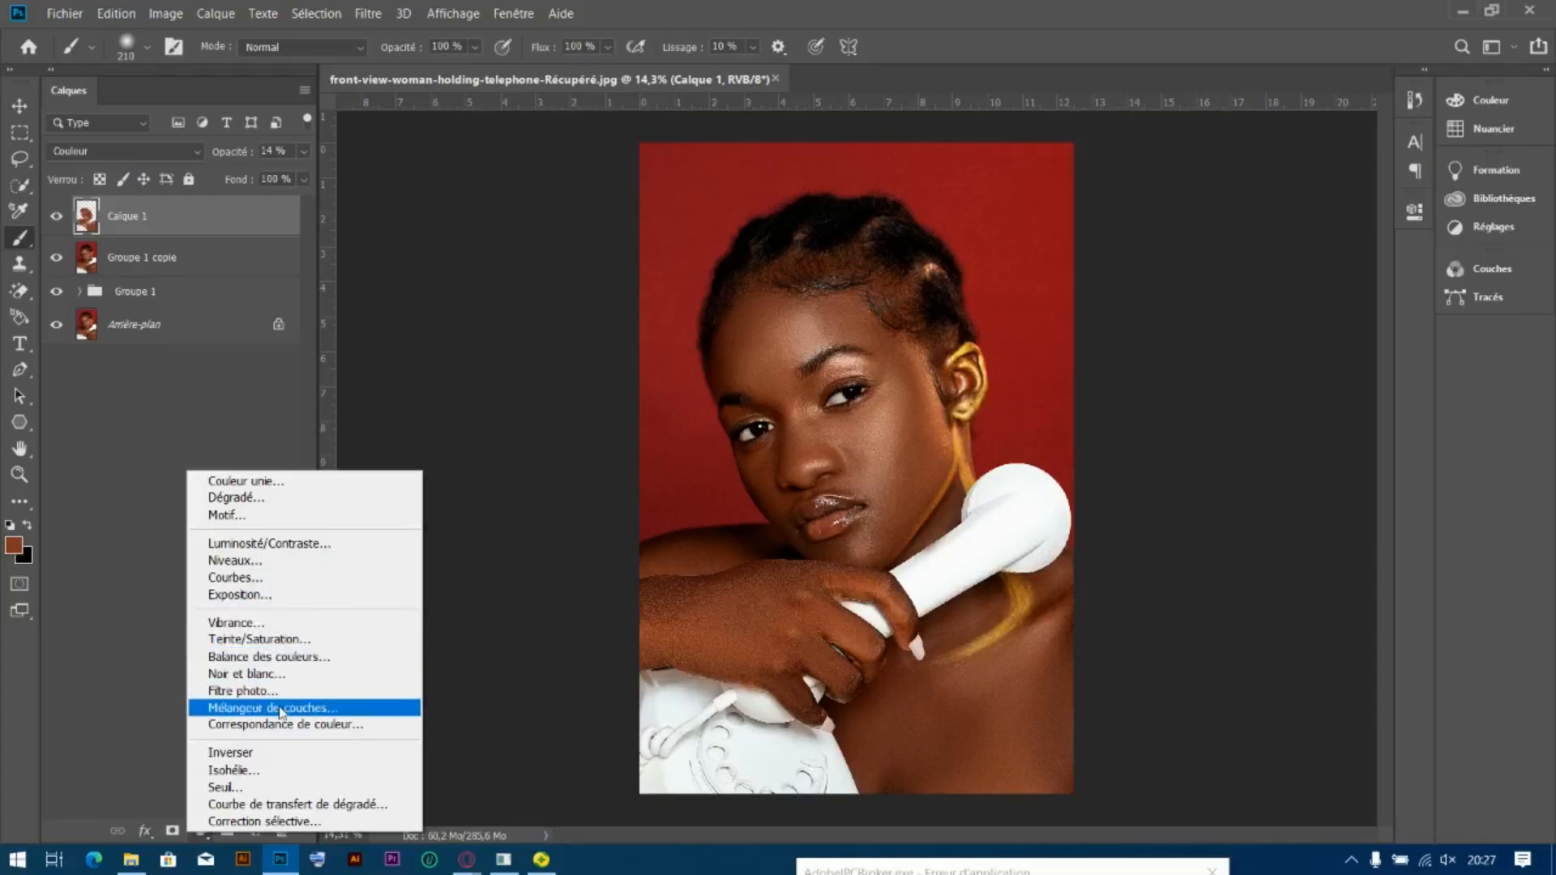
{"action": "left_click", "coordinate": [267, 639]}
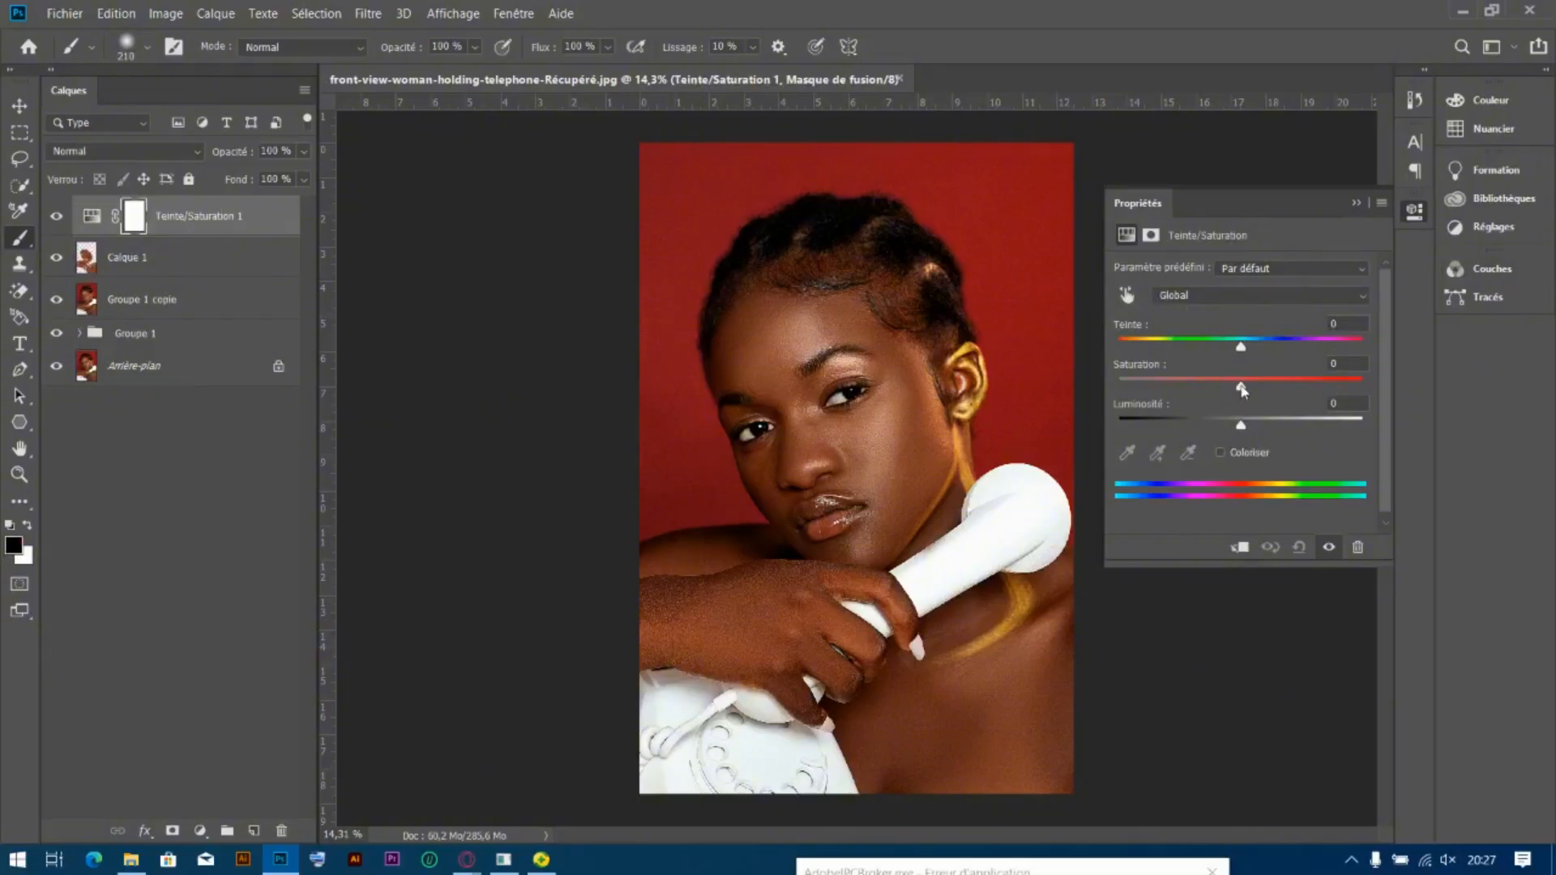
{"action": "left_click_drag", "start_coordinate": [1241, 390], "coordinate": [1229, 390]}
{"action": "left_click", "coordinate": [1355, 202]}
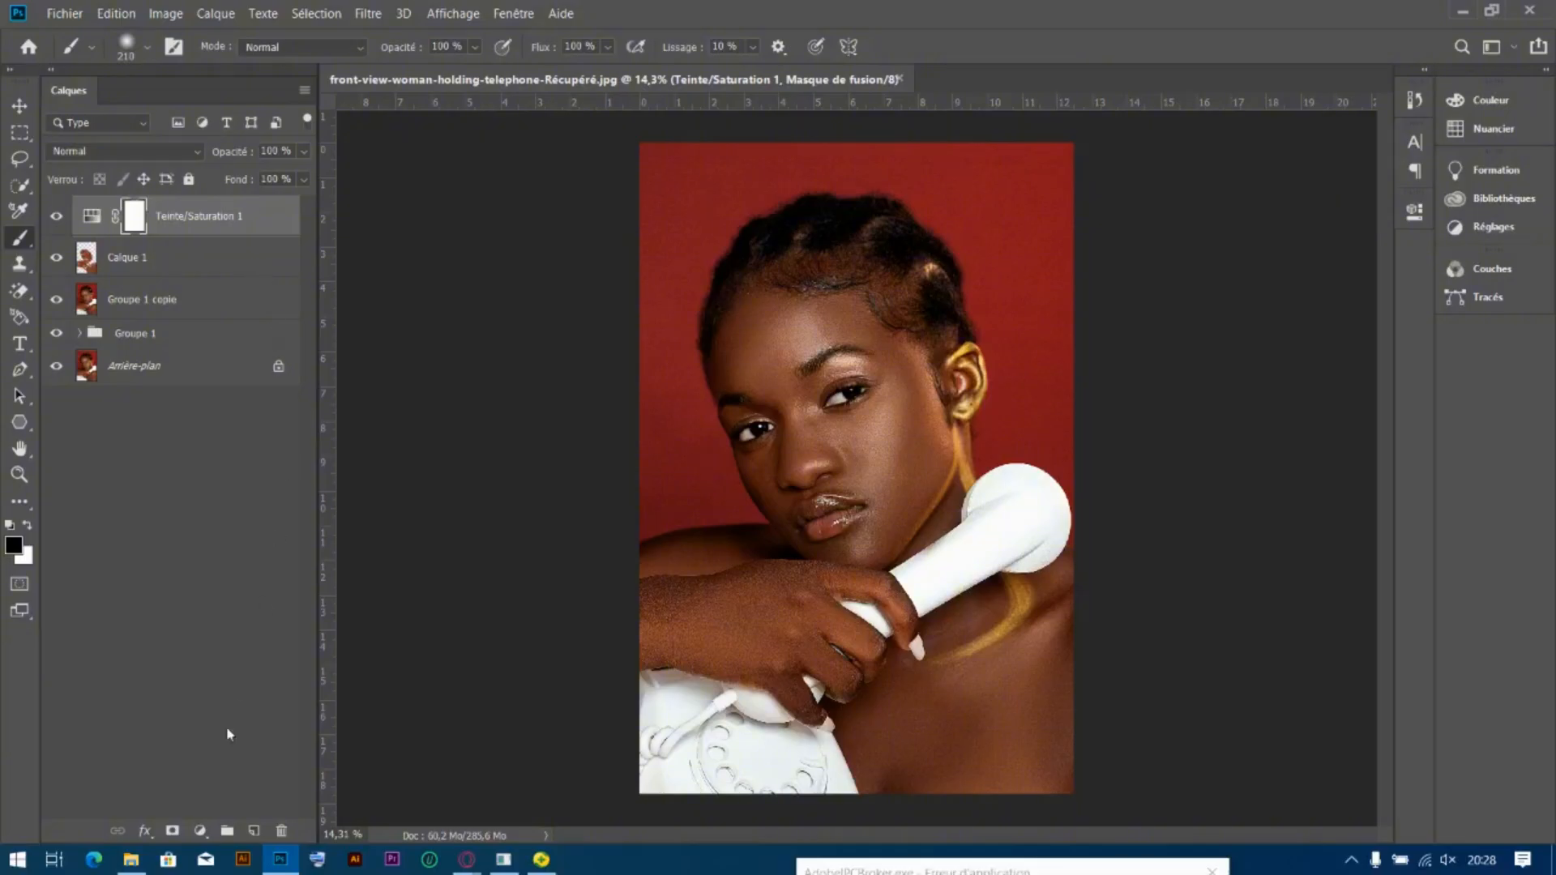
Add a Noir et blanc adjustment layer with blend mode Produit and 14 % opacity
{"action": "left_click", "coordinate": [199, 830]}
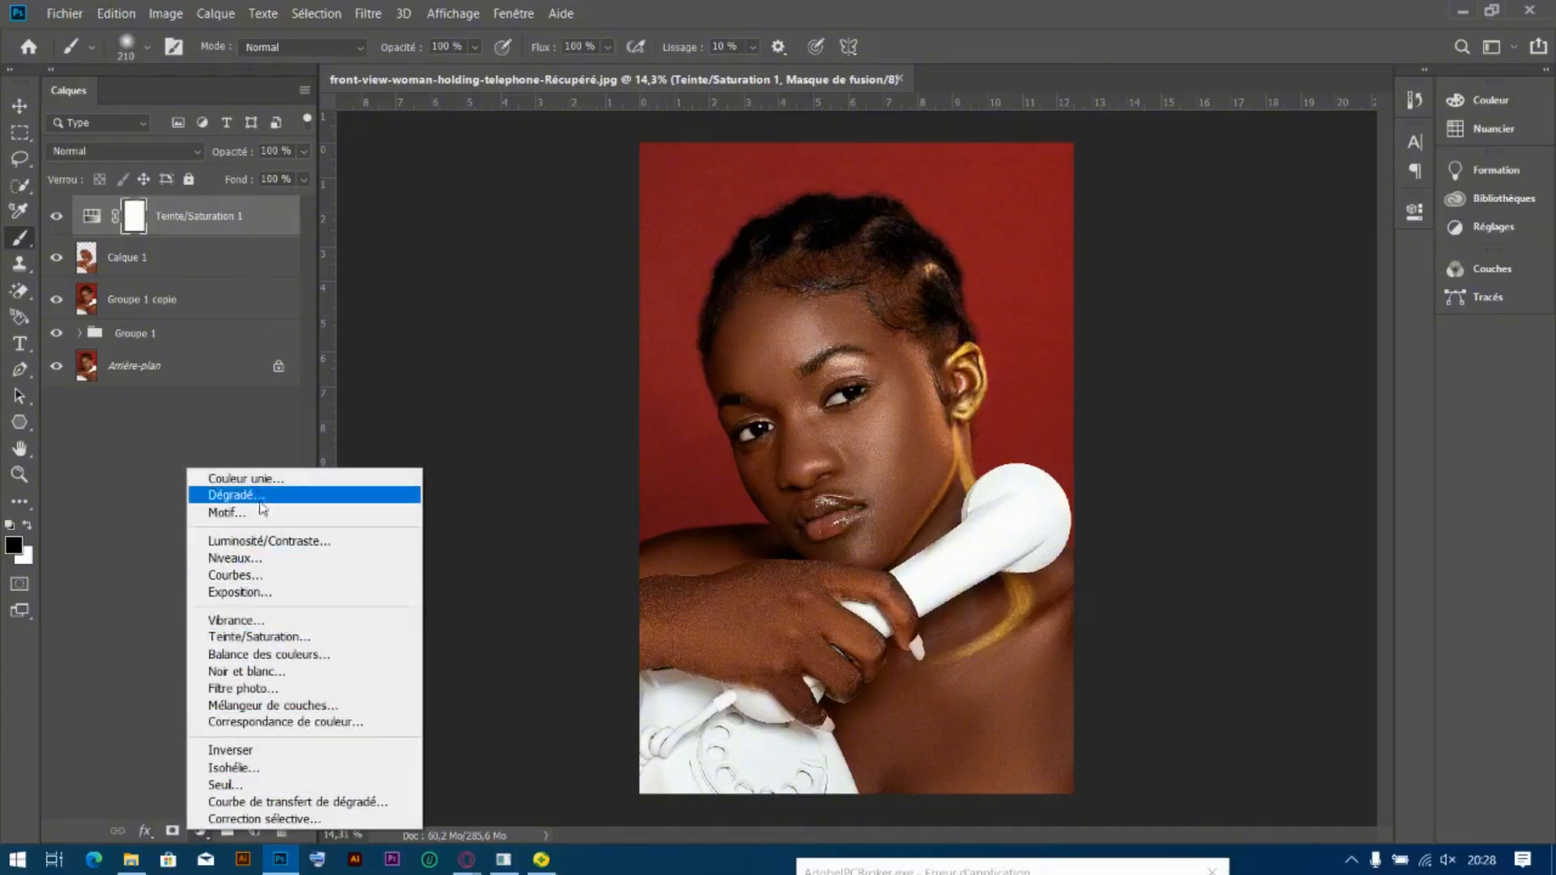
{"action": "left_click", "coordinate": [264, 671]}
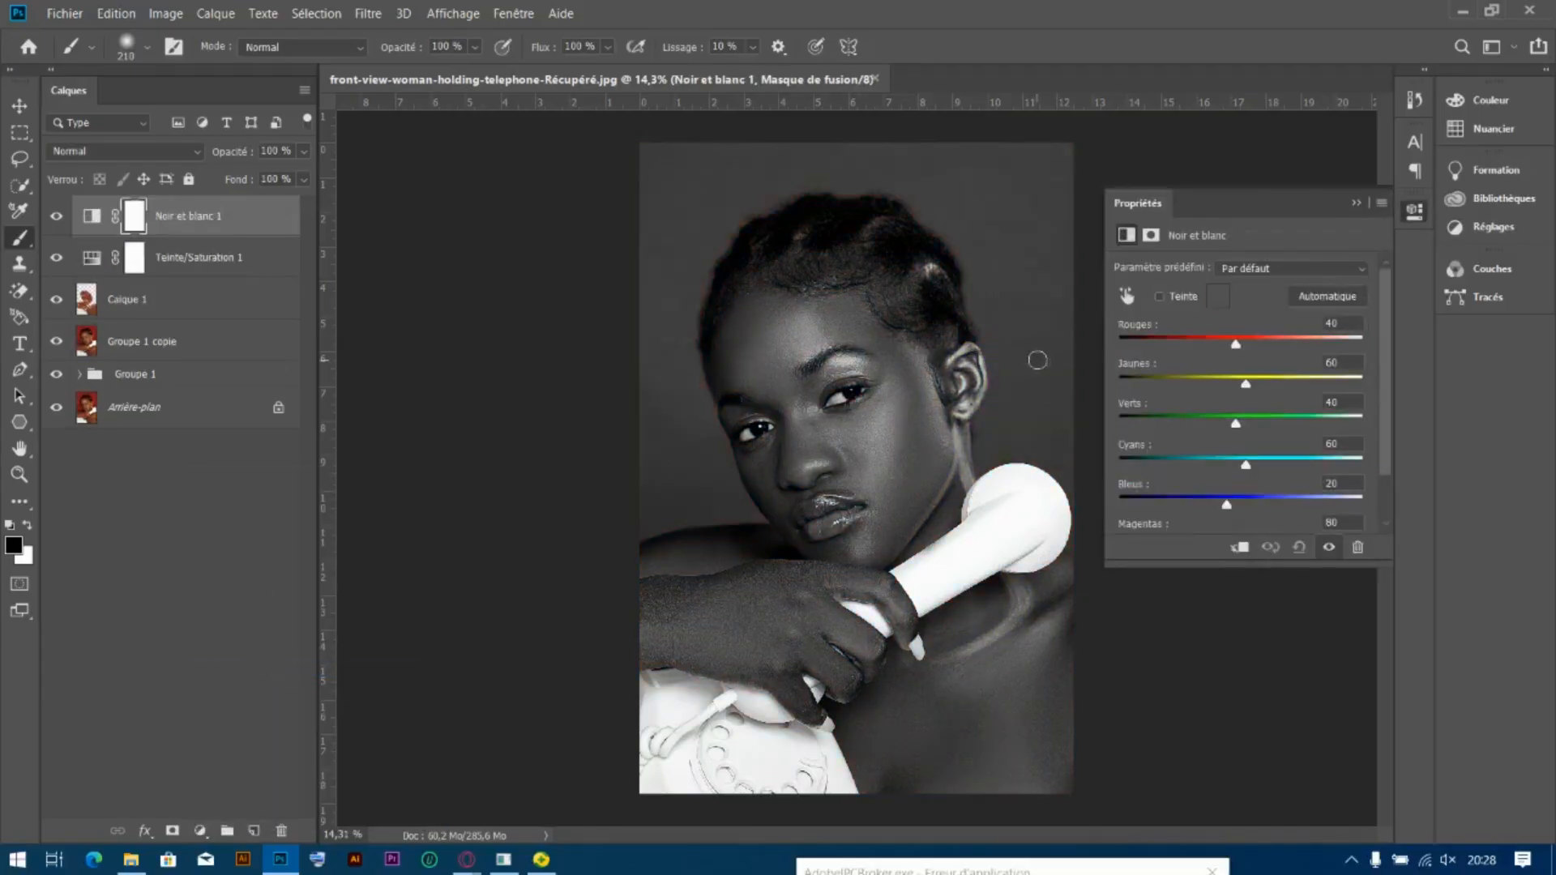
{"action": "left_click", "coordinate": [157, 156]}
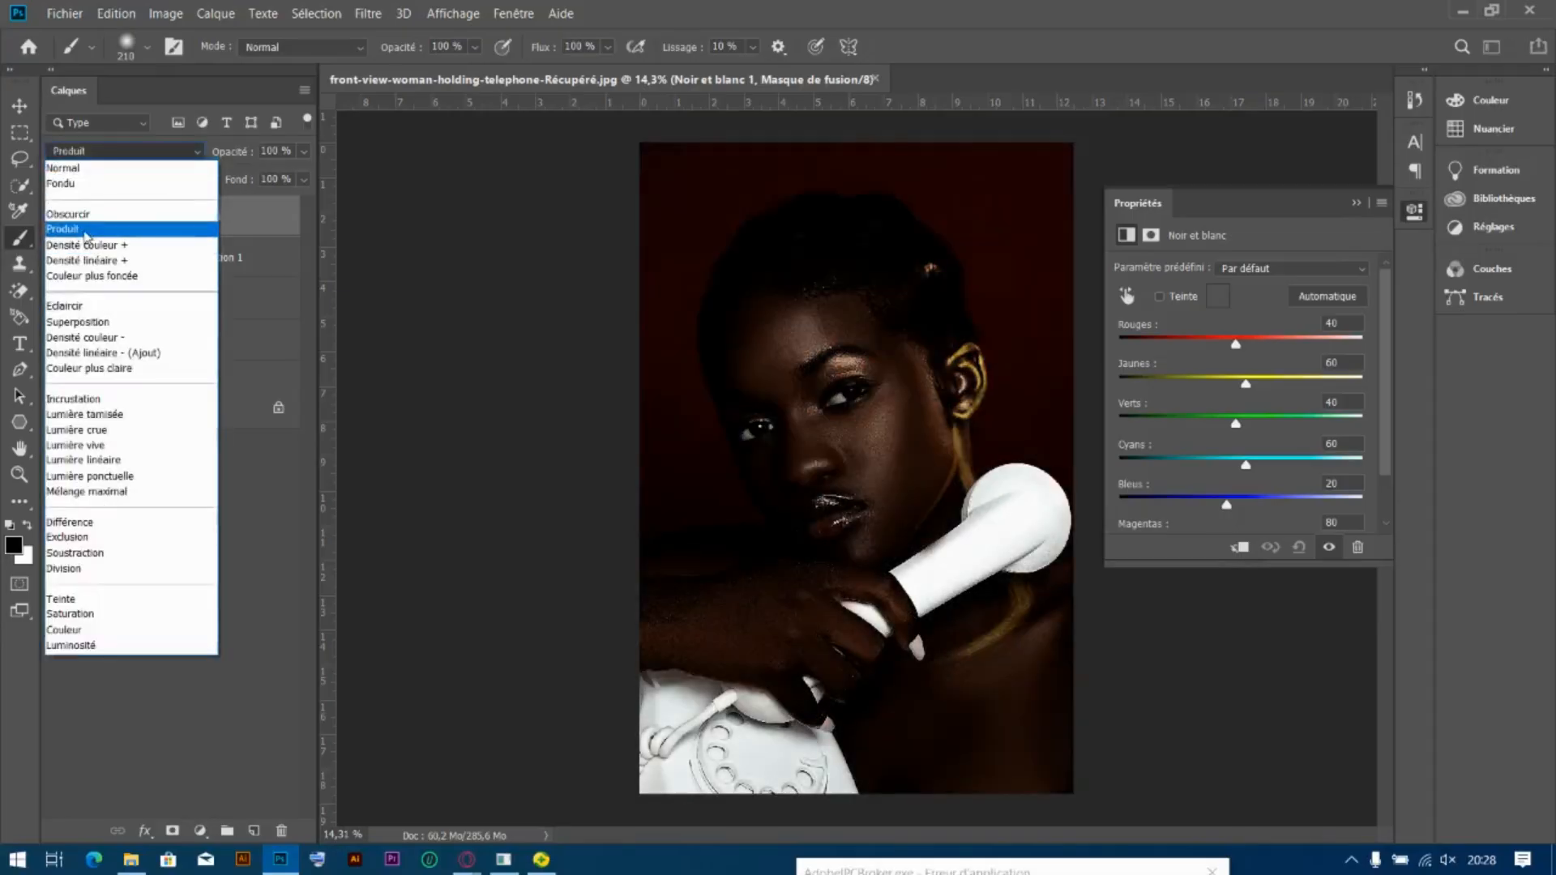
{"action": "left_click", "coordinate": [90, 231]}
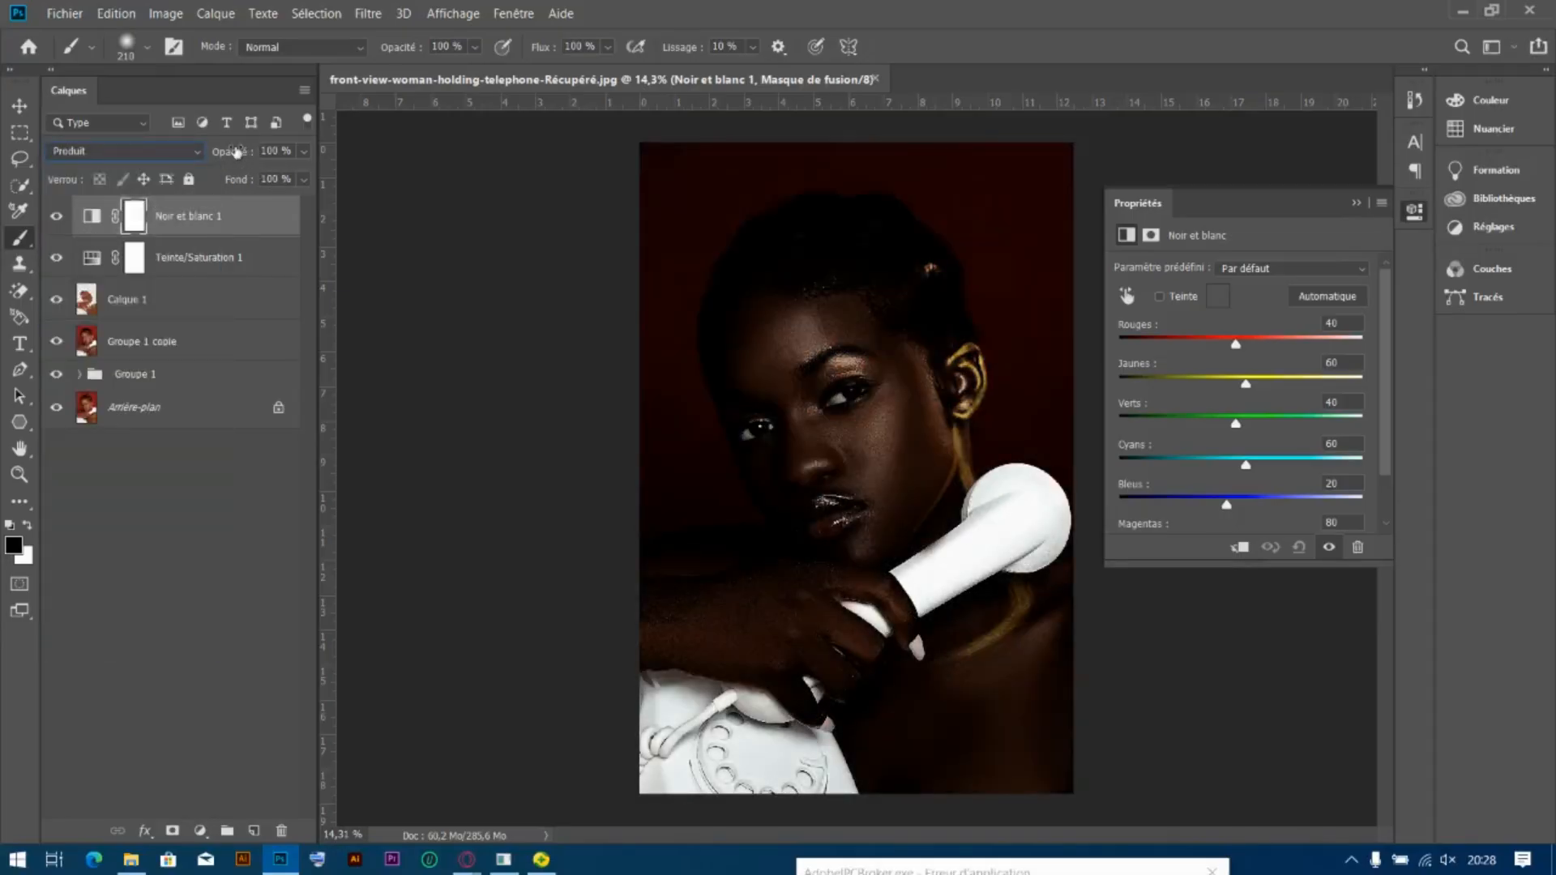
{"action": "left_click_drag", "start_coordinate": [238, 153], "coordinate": [143, 156]}
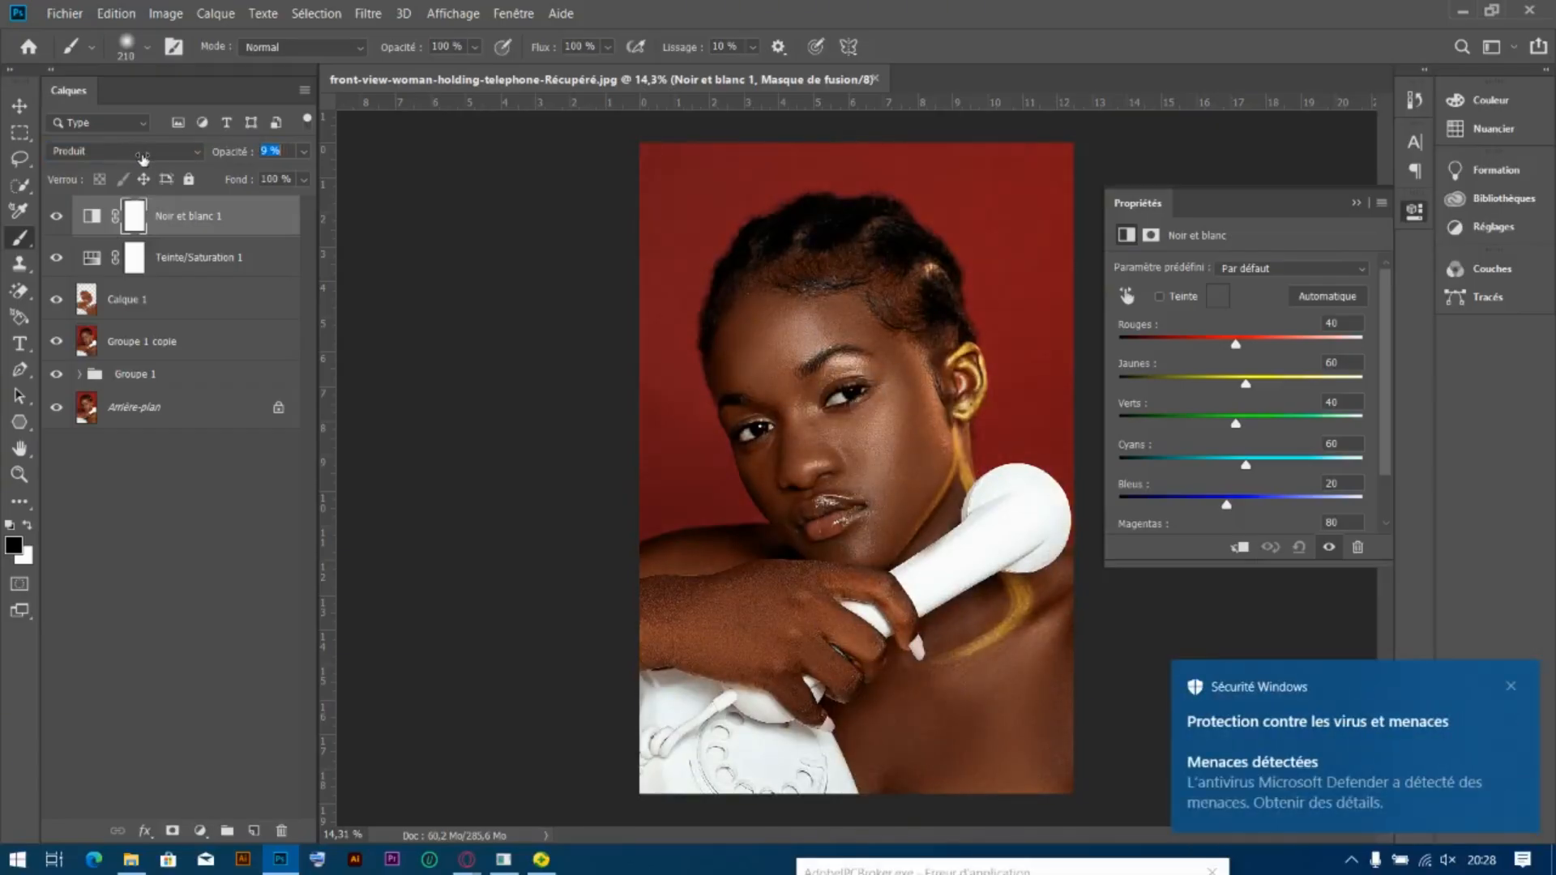
{"action": "left_click_drag", "start_coordinate": [146, 160], "coordinate": [153, 167]}
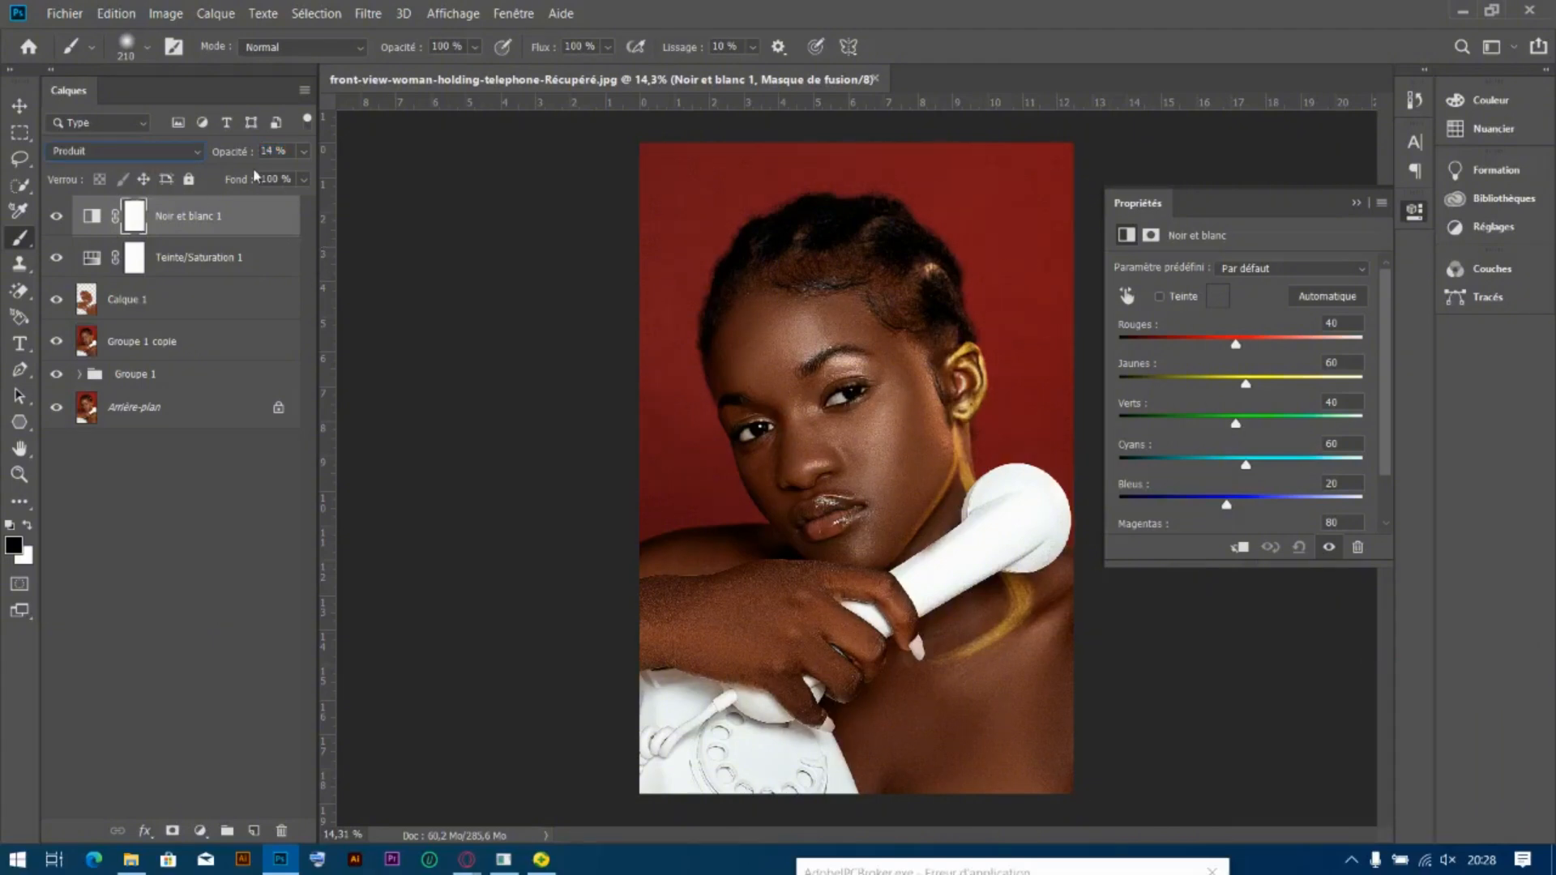
{"action": "left_click", "coordinate": [1356, 202]}
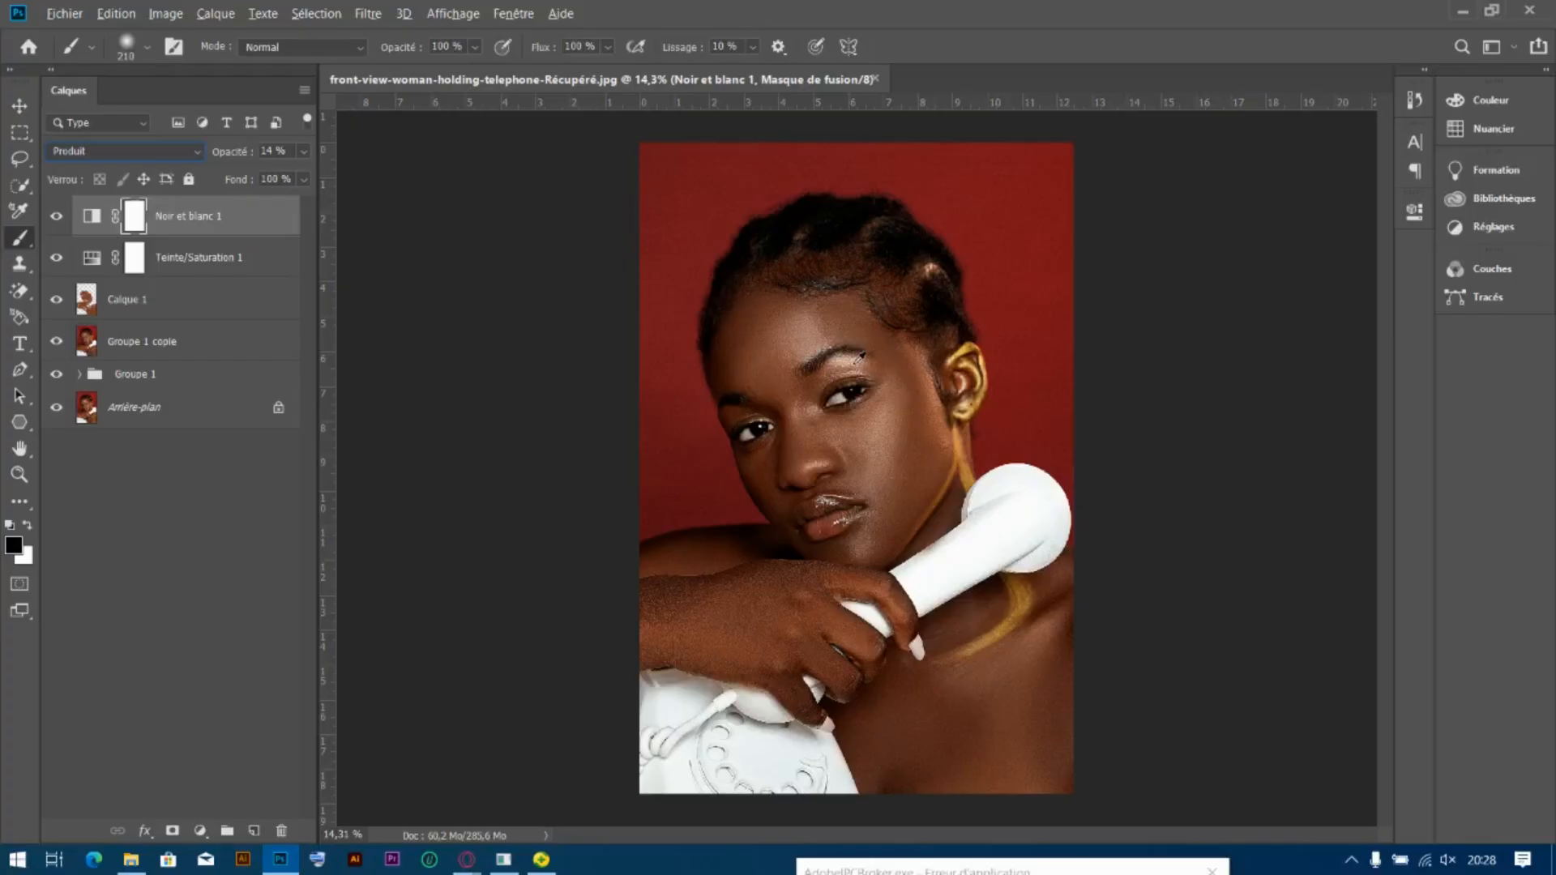
Deselect the layers, add a Correction sélective adjustment layer on top and choose Noirs as its colour range
{"action": "left_click", "coordinate": [19, 106]}
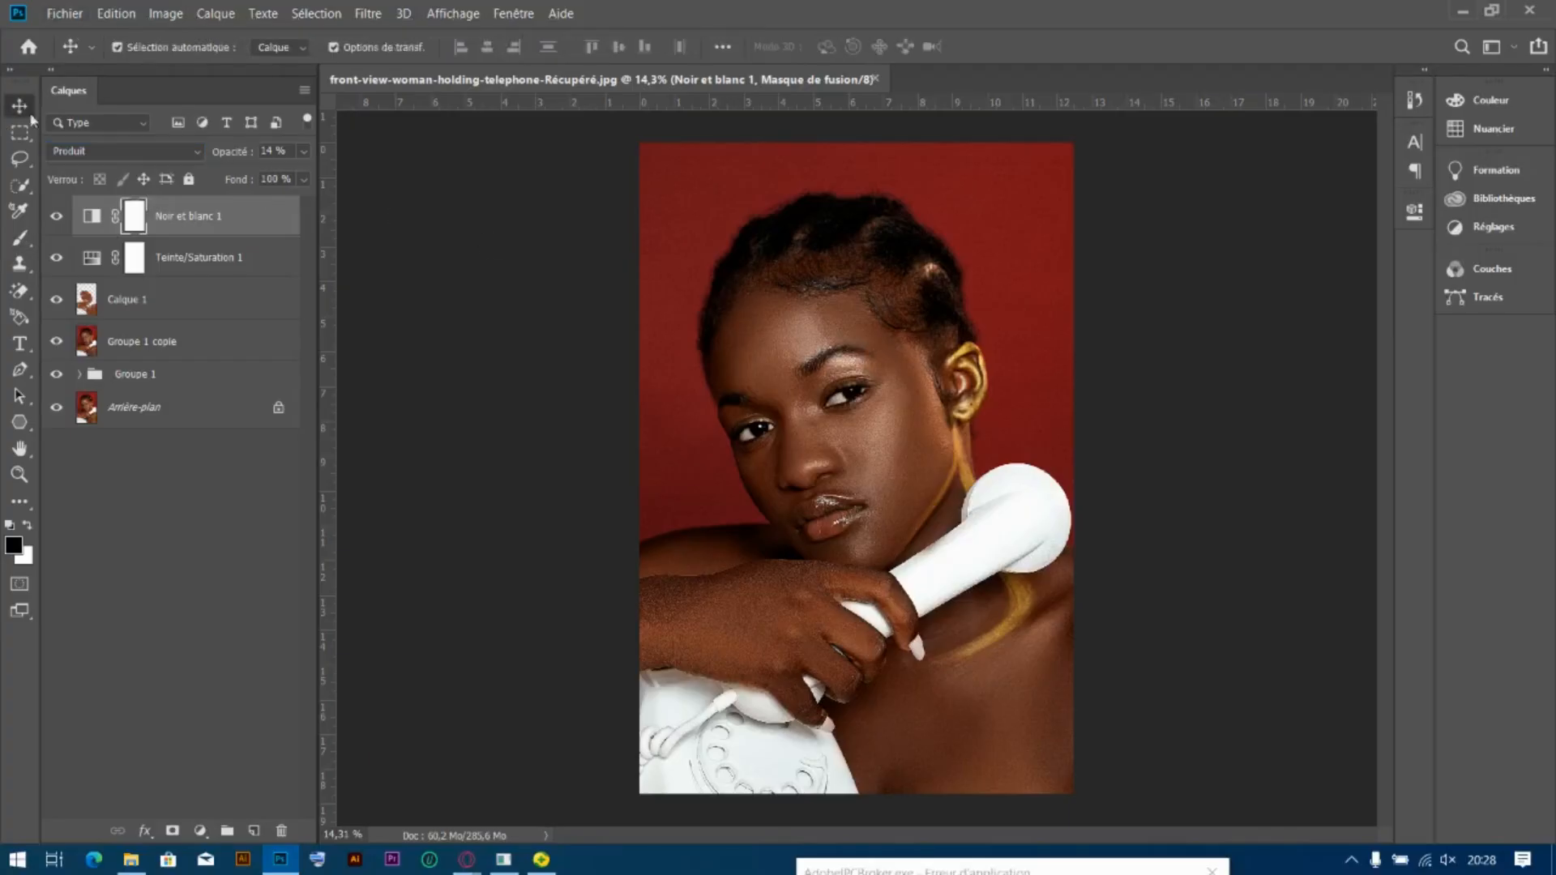
{"action": "left_click", "coordinate": [489, 300]}
{"action": "scroll", "coordinate": [1012, 376], "scroll_direction": "up", "scroll_amount": 2}
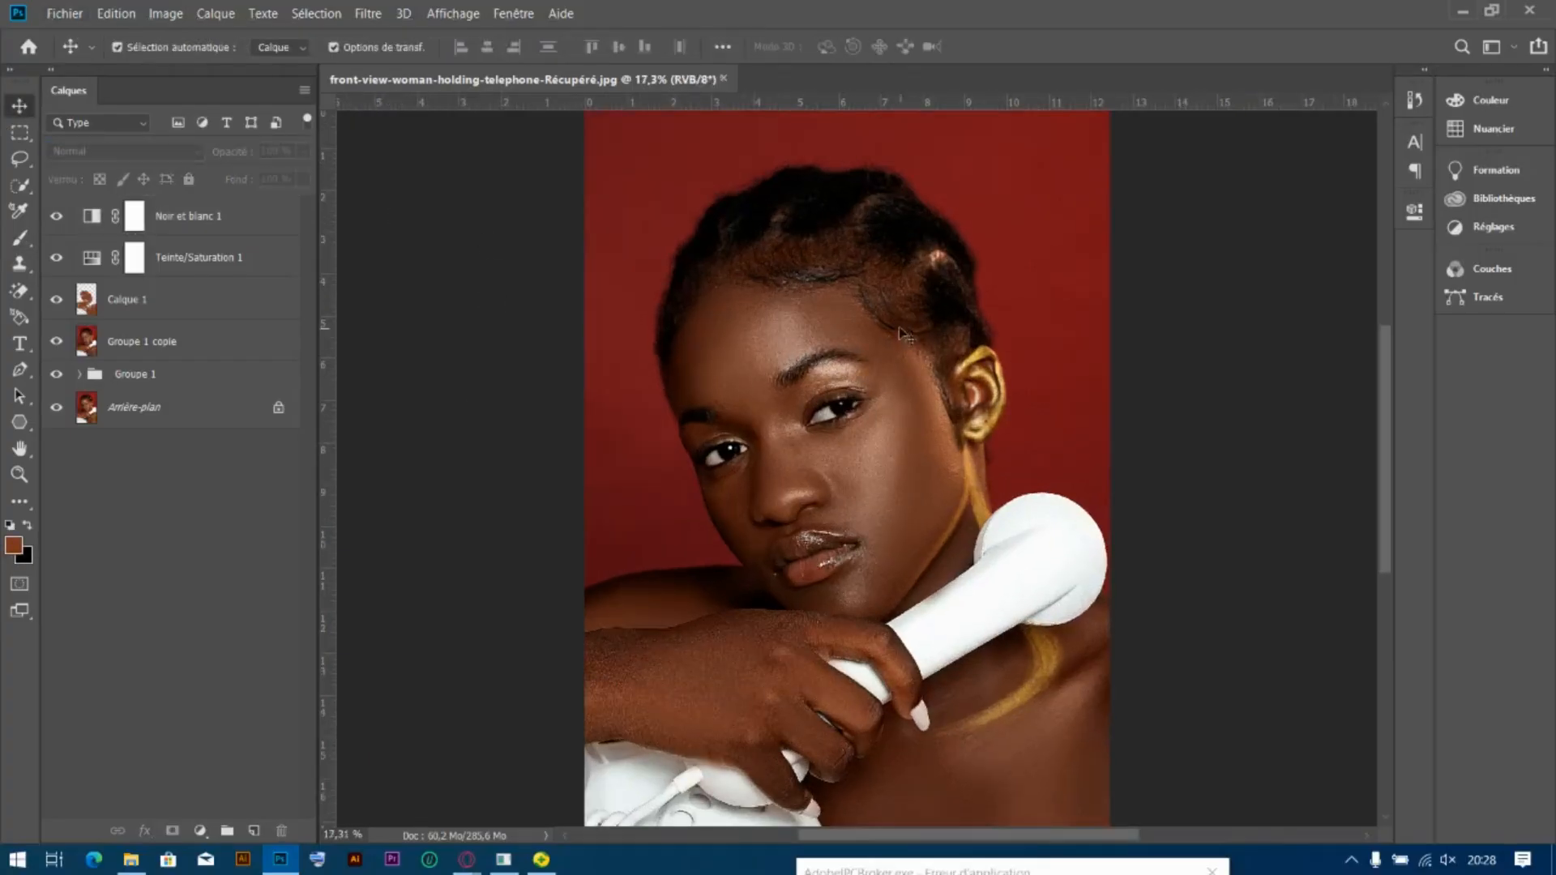
{"action": "scroll", "coordinate": [924, 292], "scroll_direction": "up", "scroll_amount": 1}
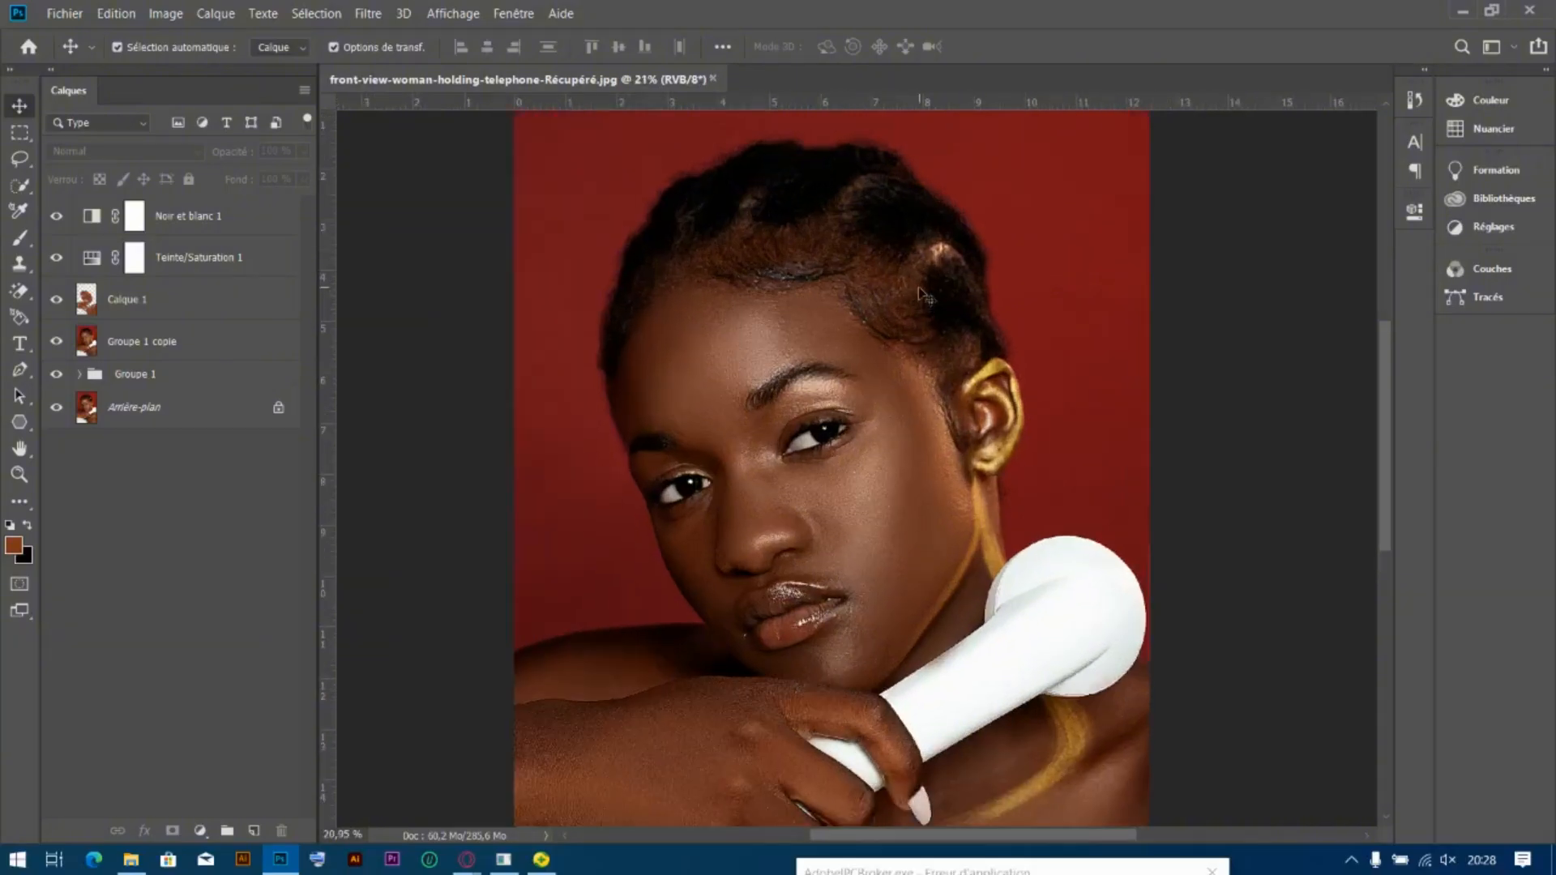
{"action": "key", "text": "ctrl+r"}
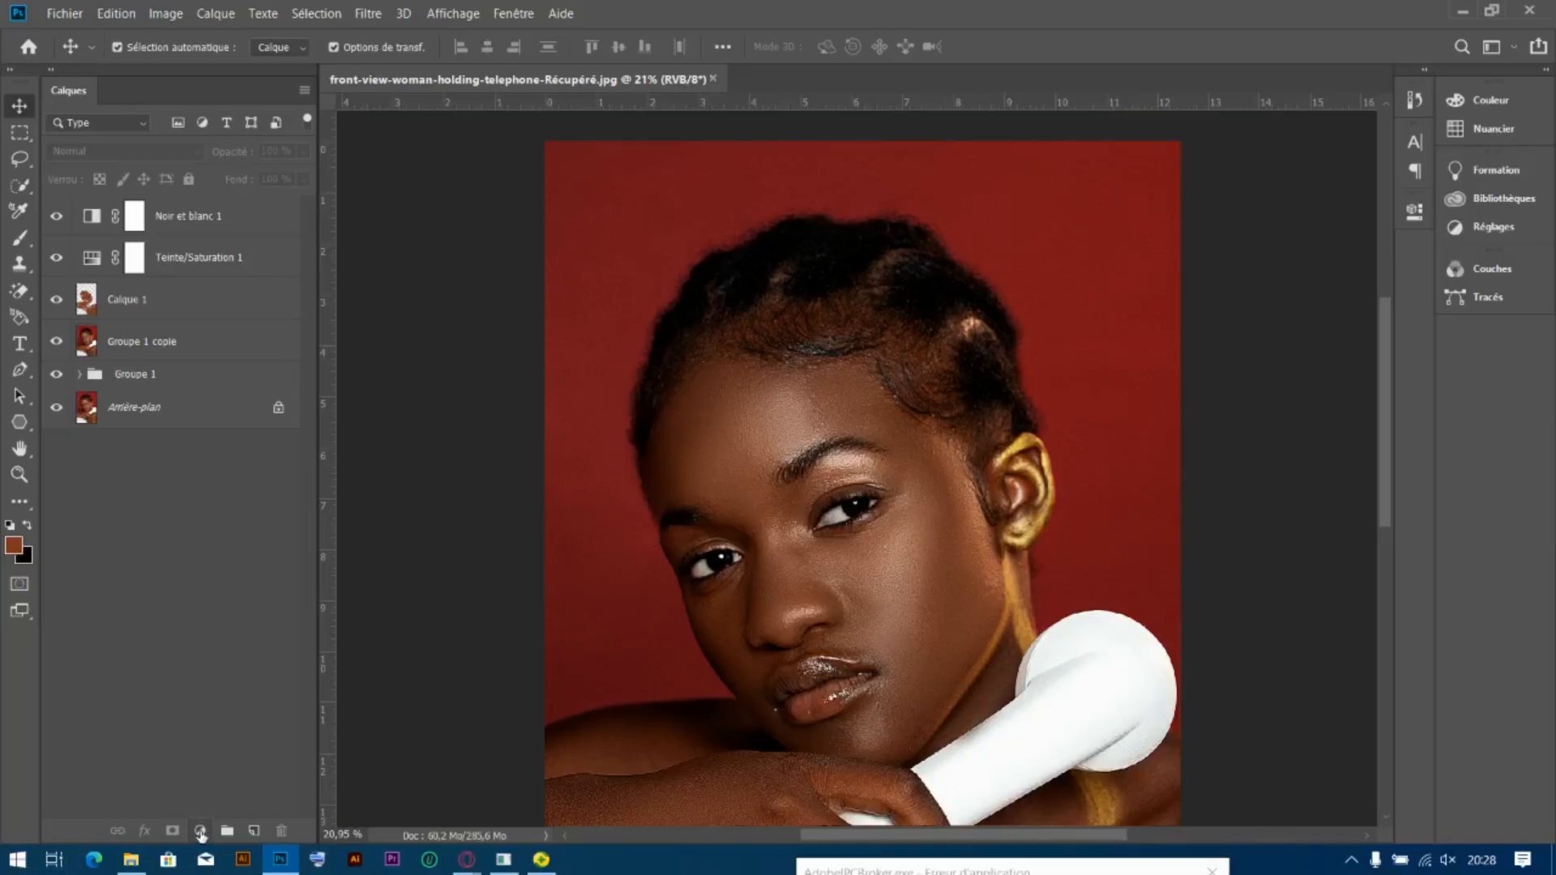
{"action": "left_click", "coordinate": [200, 832]}
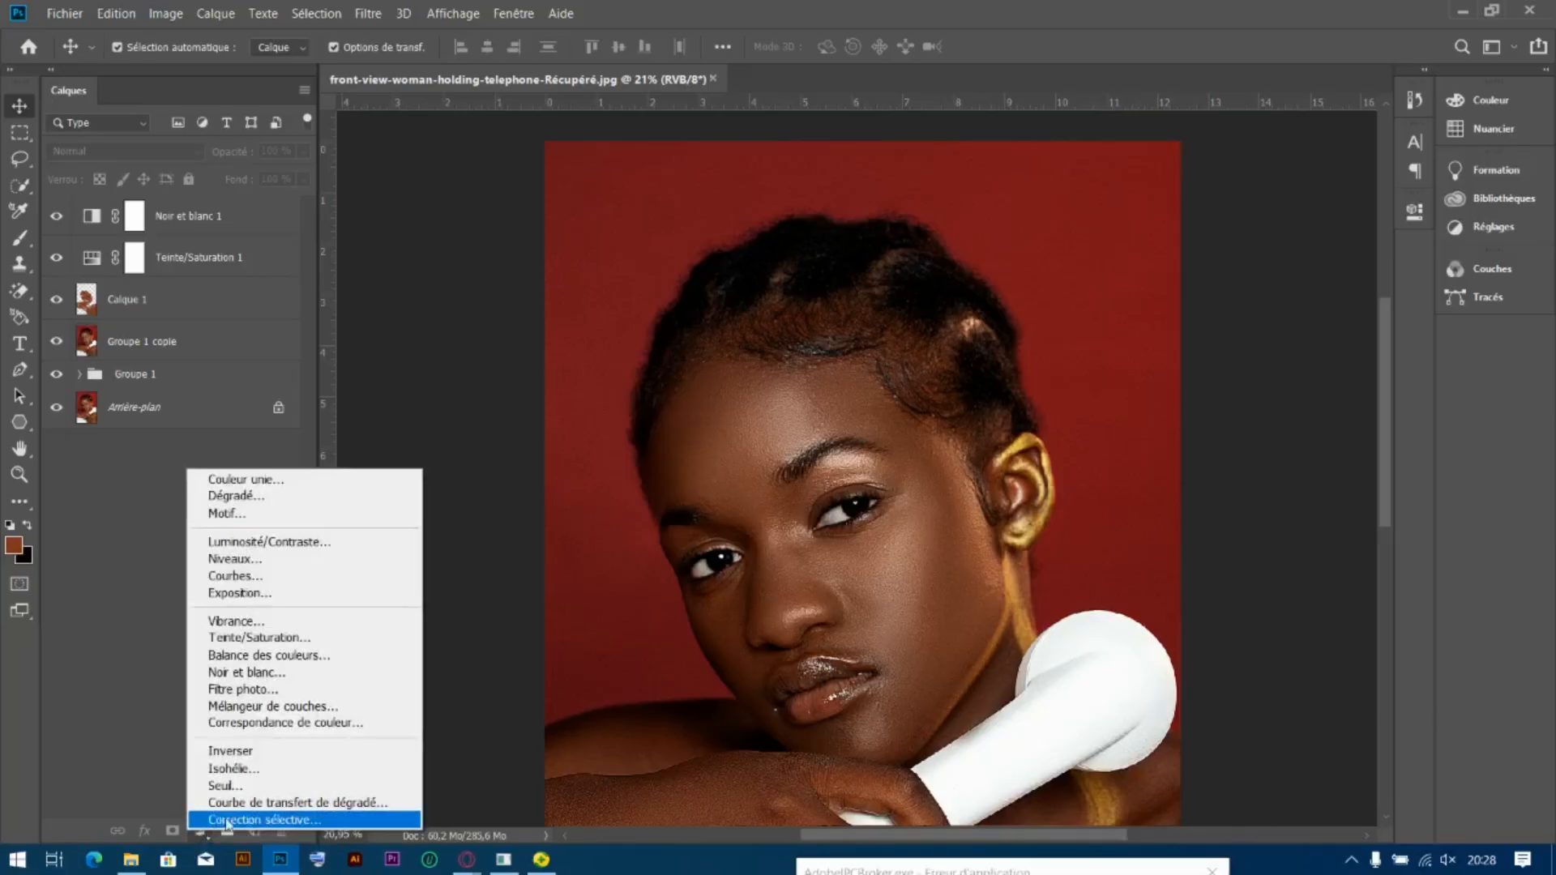
{"action": "left_click", "coordinate": [272, 820]}
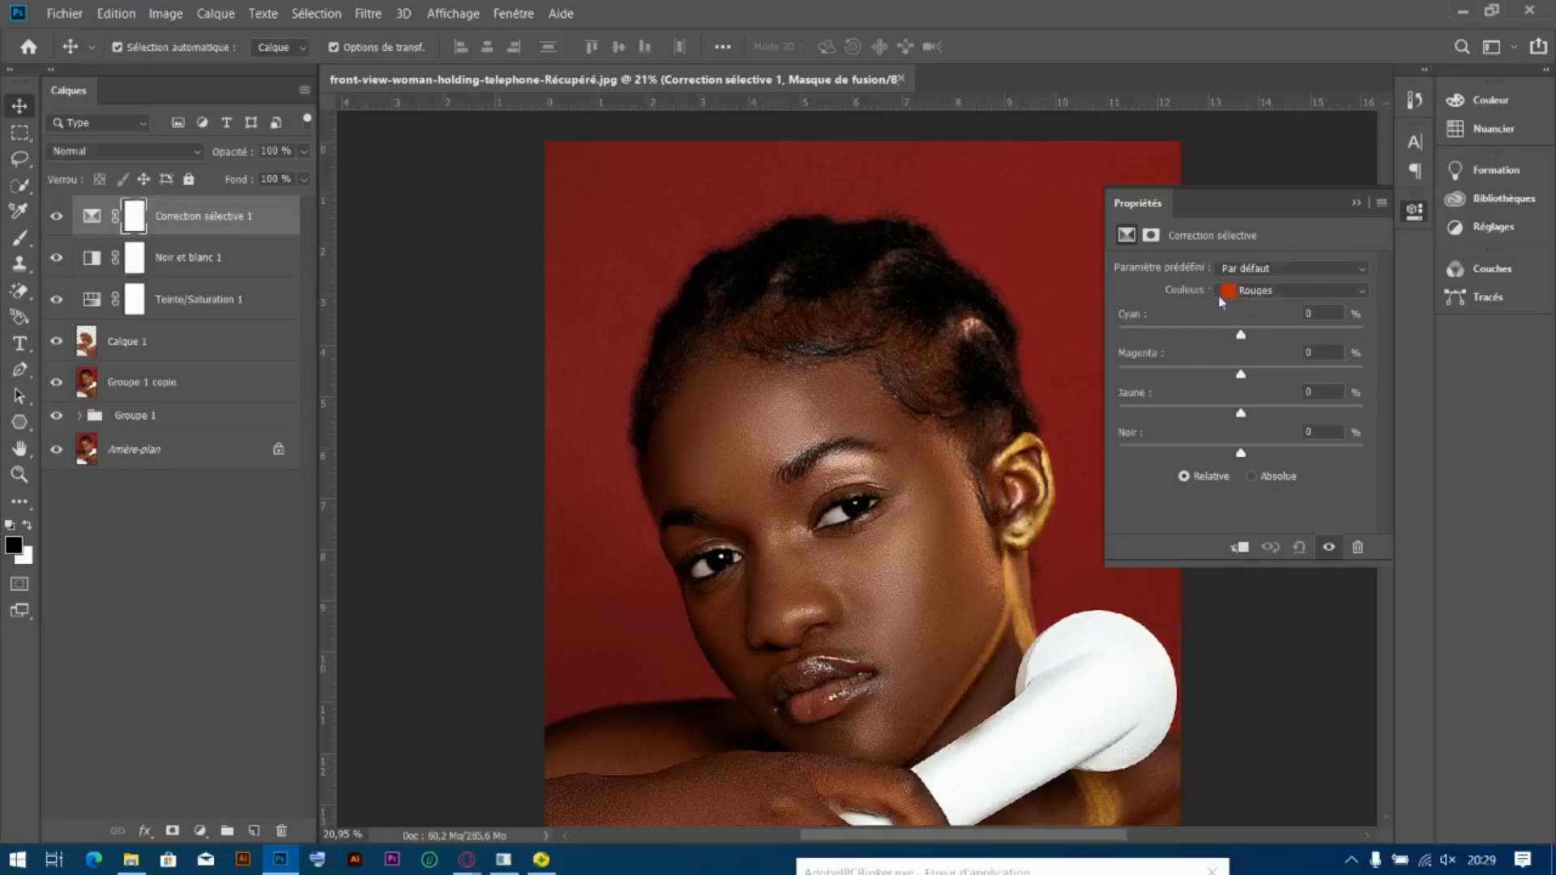
{"action": "left_click", "coordinate": [1263, 292]}
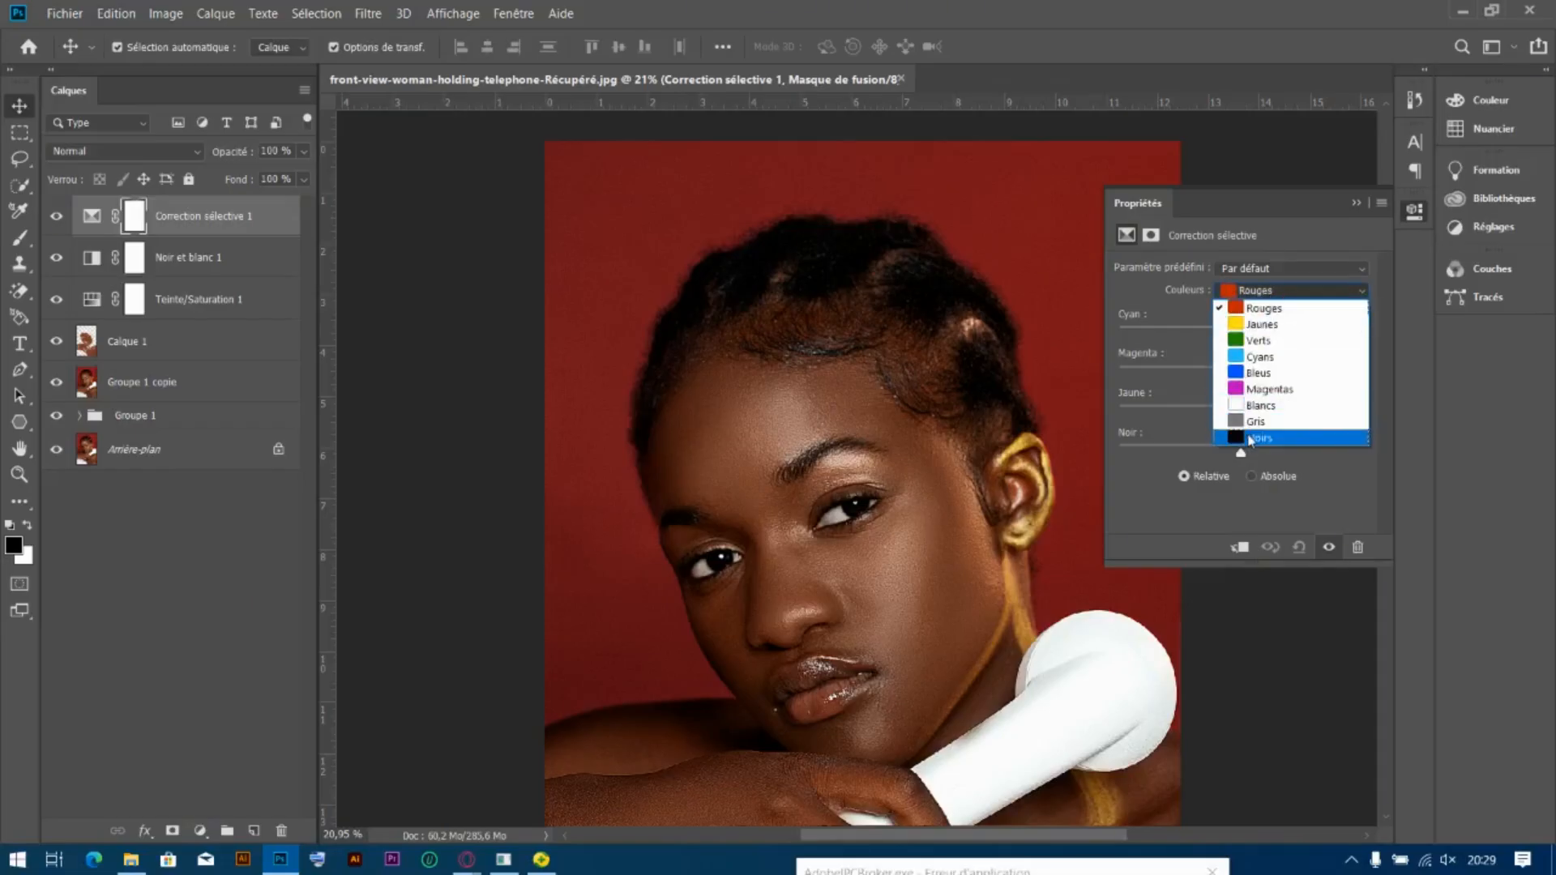
{"action": "left_click", "coordinate": [1261, 440]}
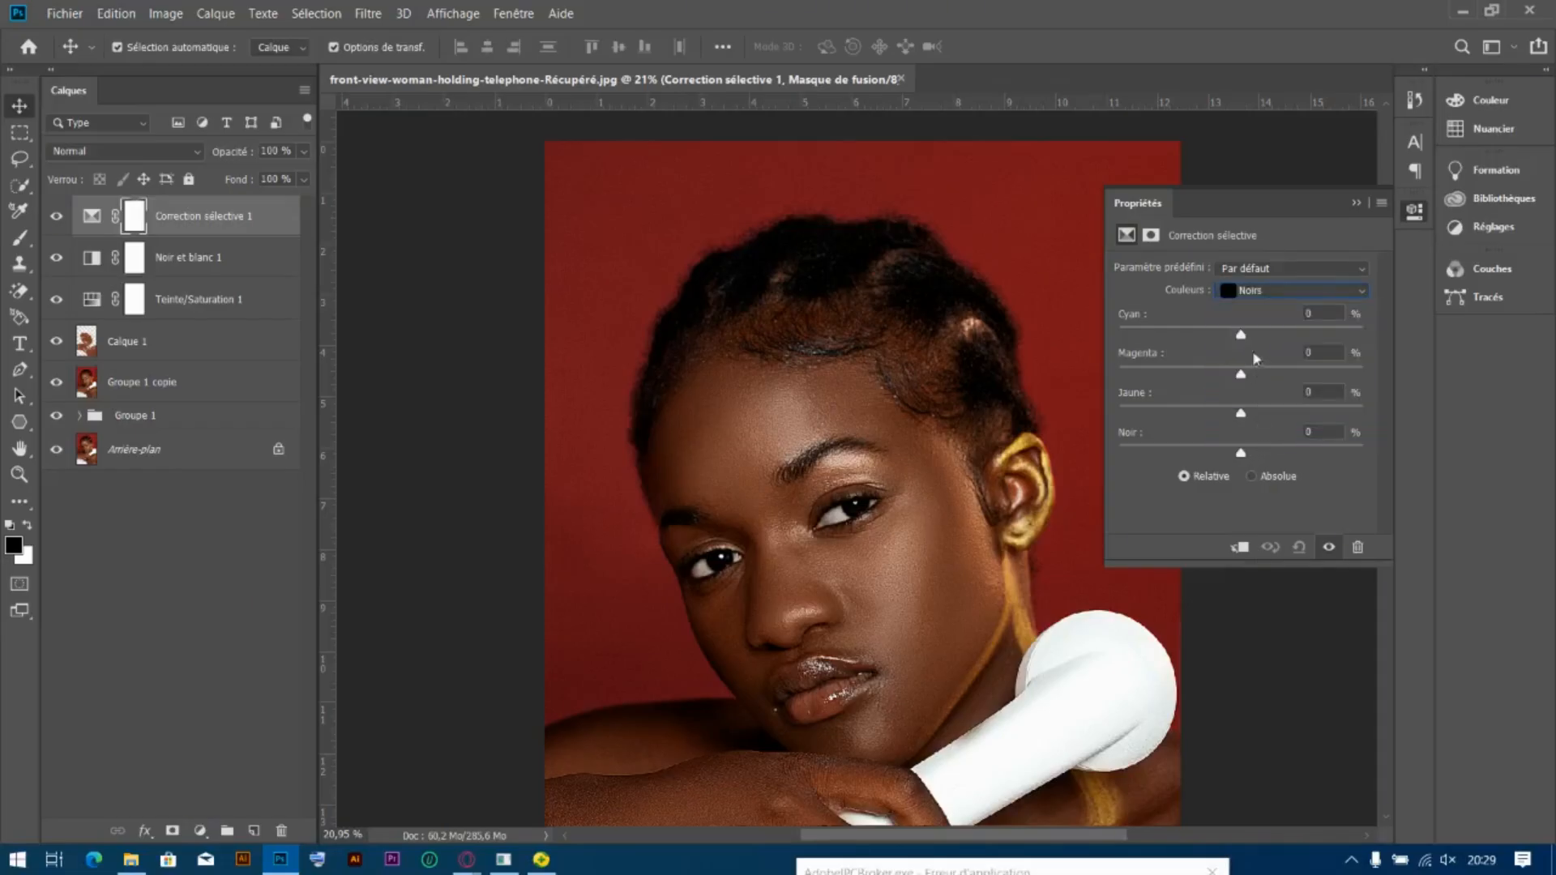
Set Noir to -2 % for the Noirs range with Cyan at 0 %, and compare the image with and without the correction
{"action": "left_click_drag", "start_coordinate": [1240, 335], "coordinate": [1252, 337]}
{"action": "left_click_drag", "start_coordinate": [1240, 455], "coordinate": [1239, 458]}
{"action": "left_click_drag", "start_coordinate": [1251, 337], "coordinate": [1242, 339]}
{"action": "left_click", "coordinate": [1328, 547]}
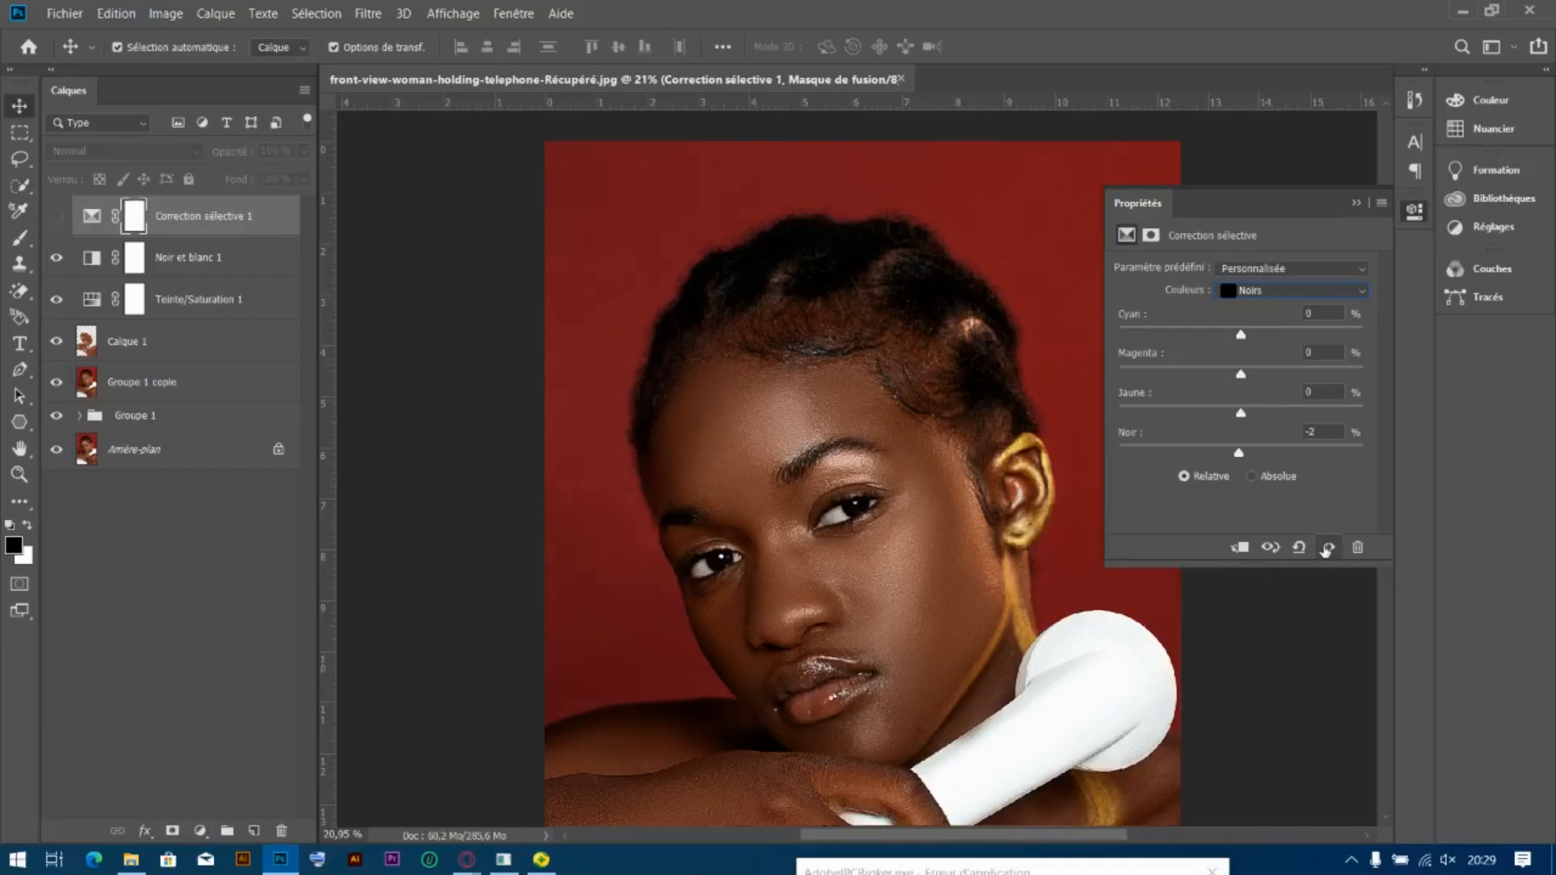
{"action": "left_click", "coordinate": [1327, 548]}
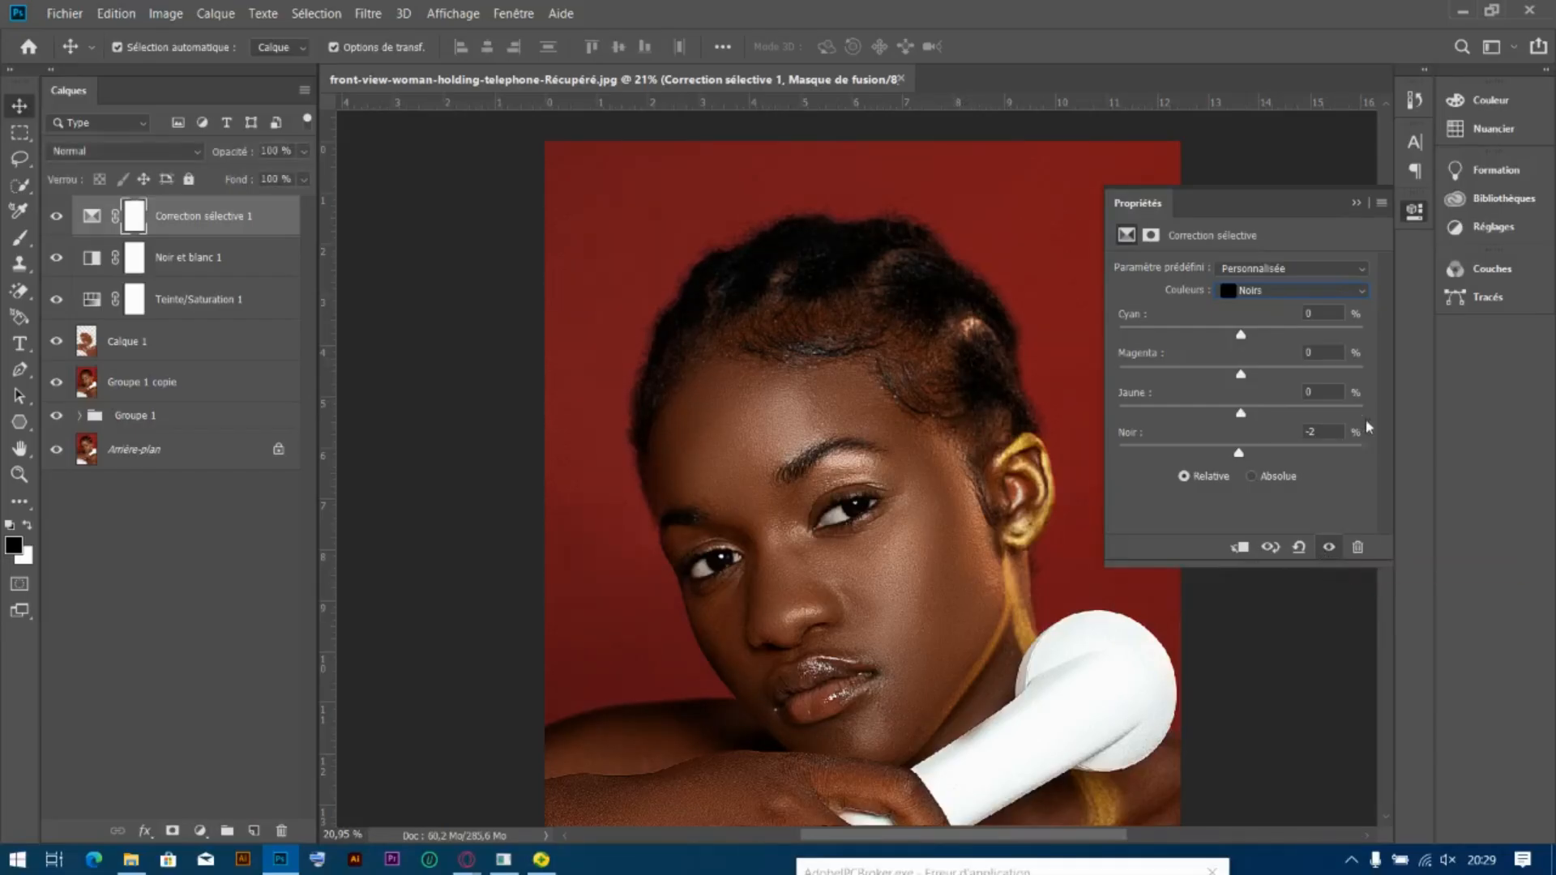
{"action": "left_click", "coordinate": [1355, 204]}
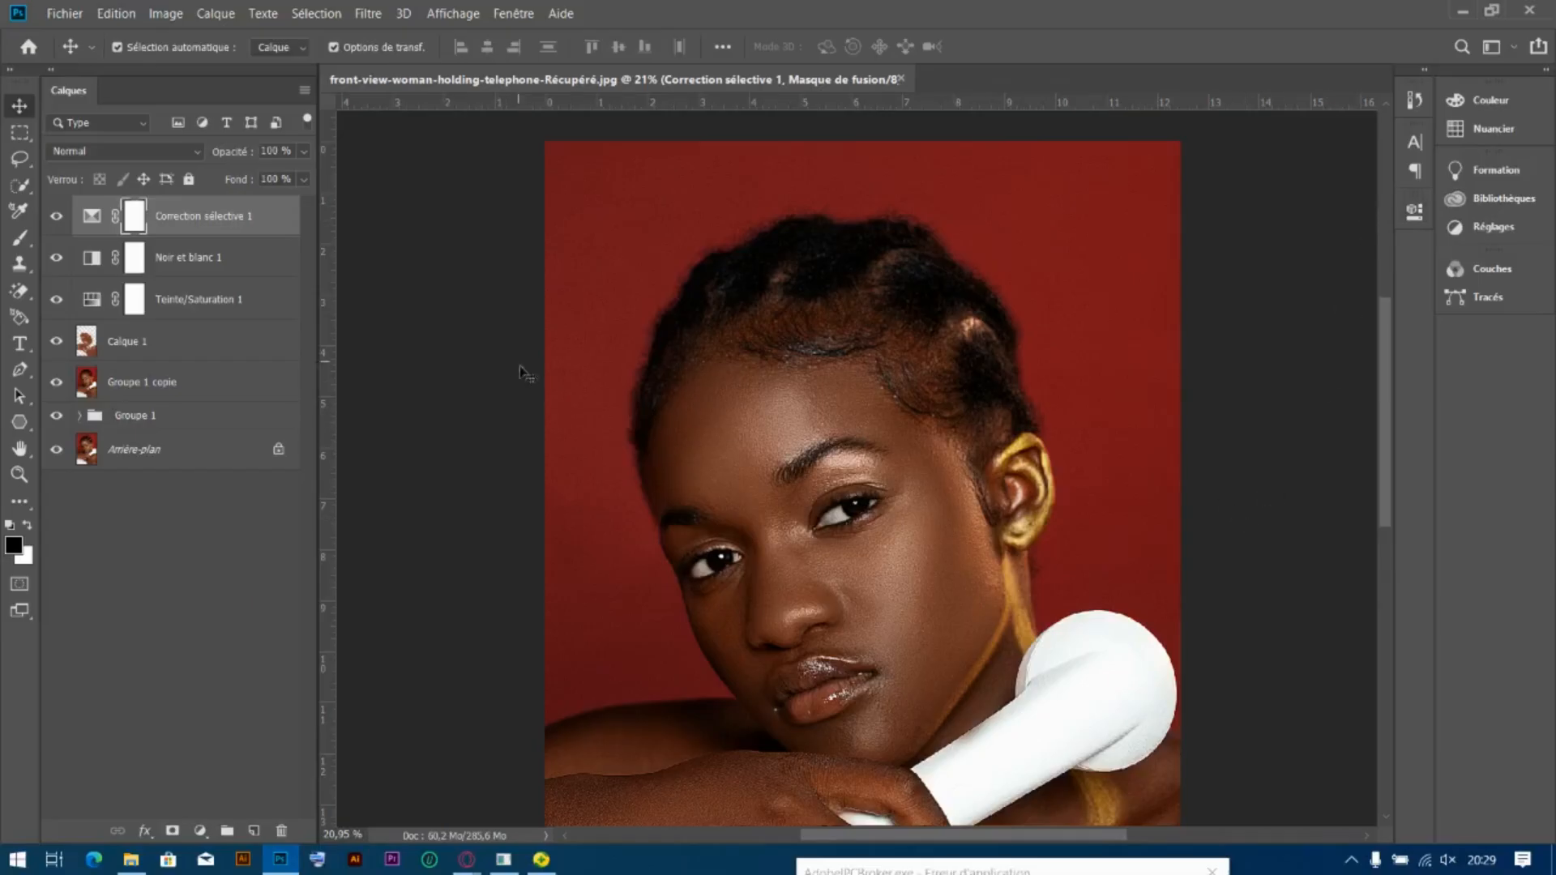
Add a Niveaux adjustment layer on top and set its white input level to 249
{"action": "left_click", "coordinate": [199, 832]}
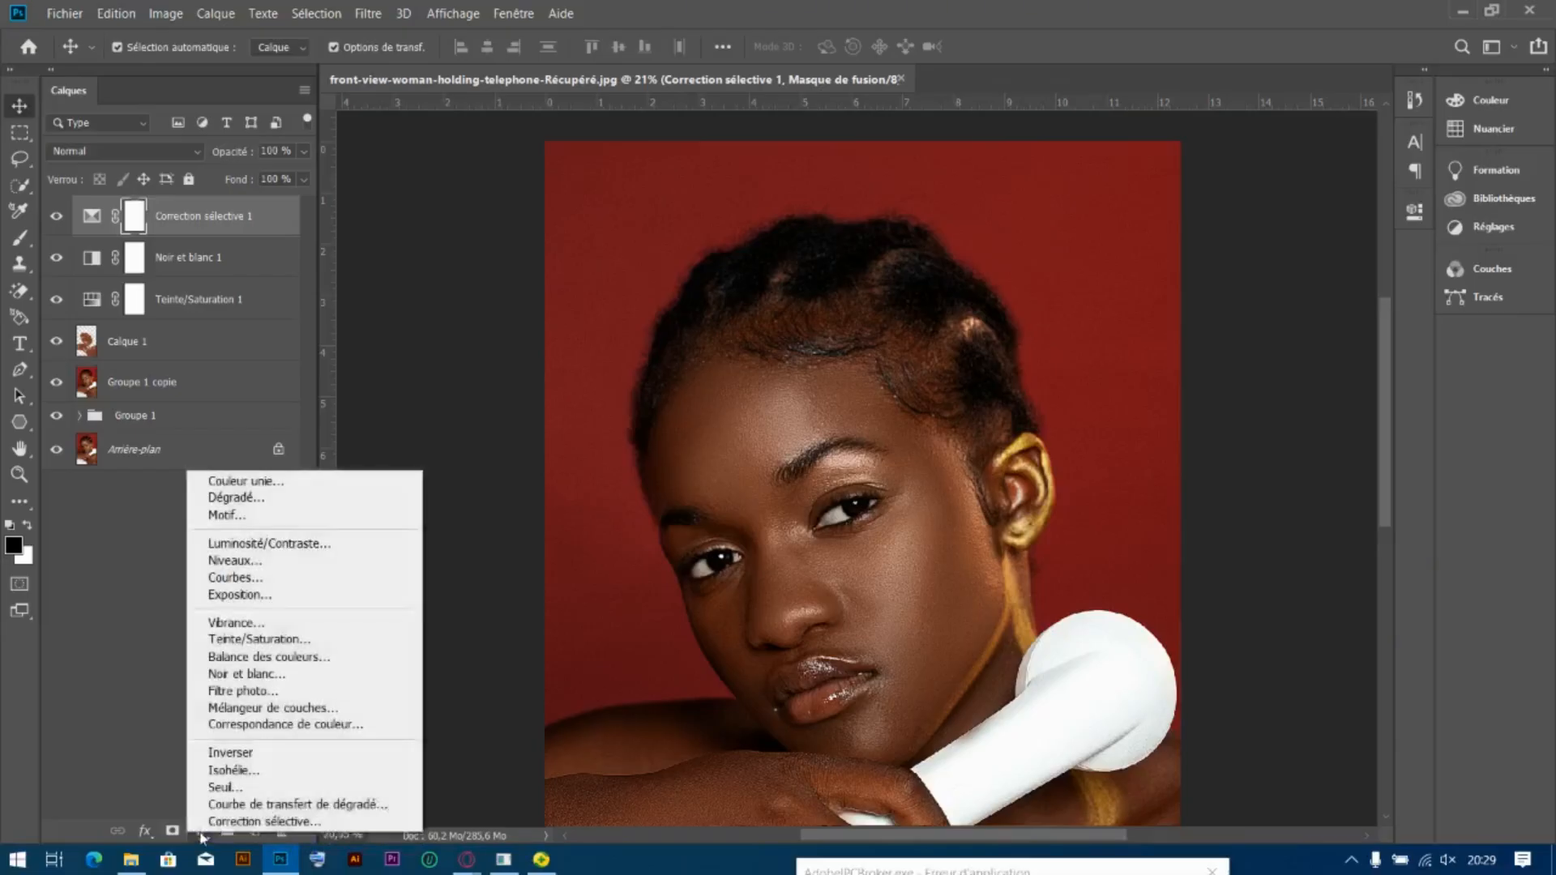
{"action": "left_click", "coordinate": [253, 566]}
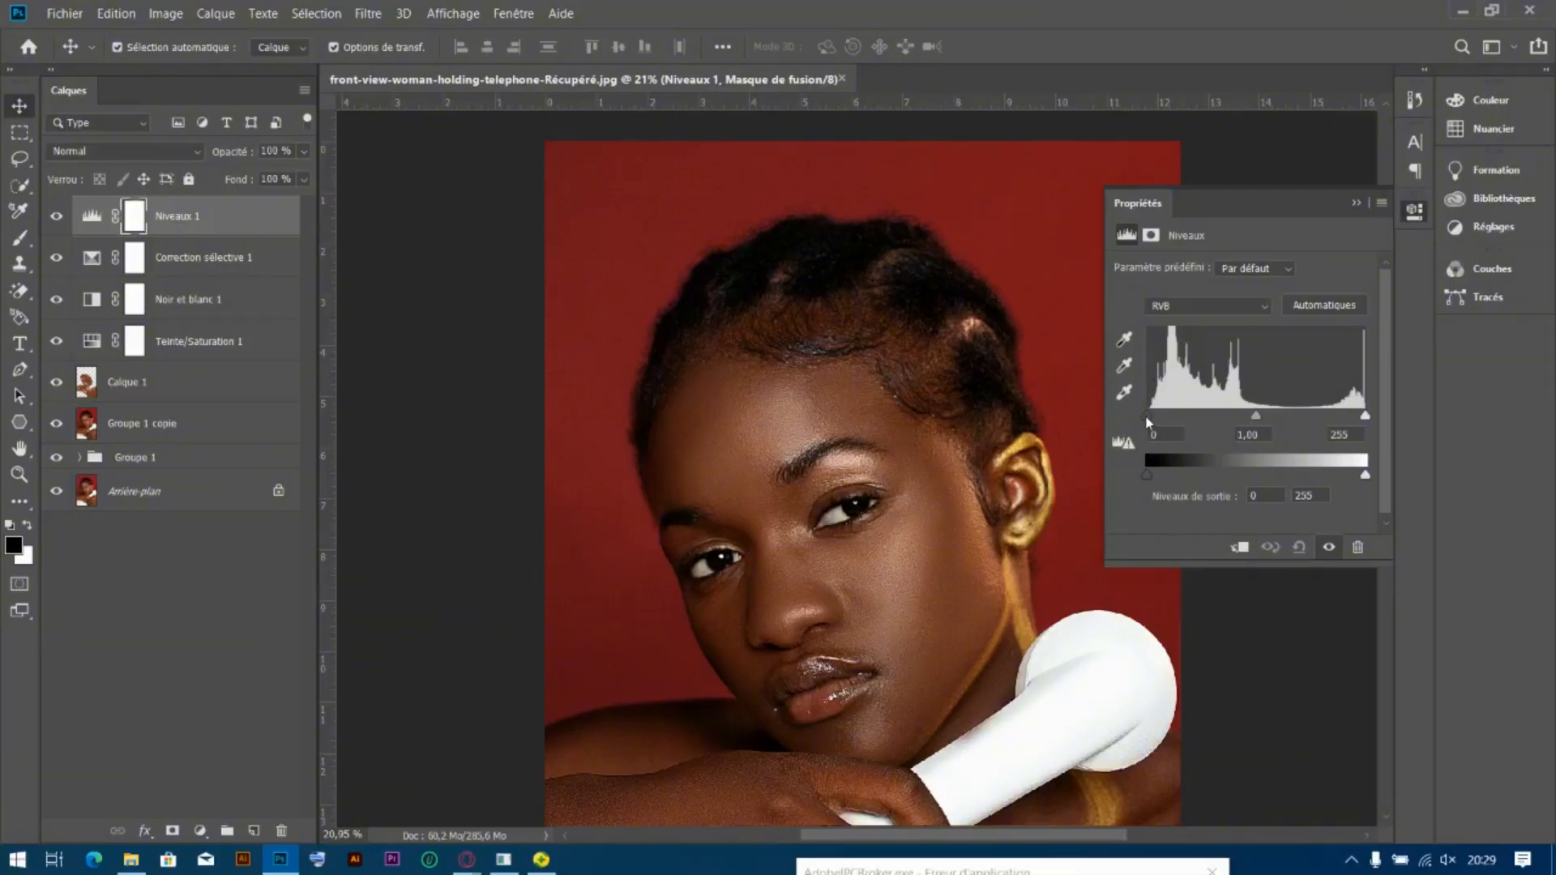
{"action": "left_click_drag", "start_coordinate": [1148, 420], "coordinate": [1149, 420]}
{"action": "left_click_drag", "start_coordinate": [1367, 418], "coordinate": [1361, 418]}
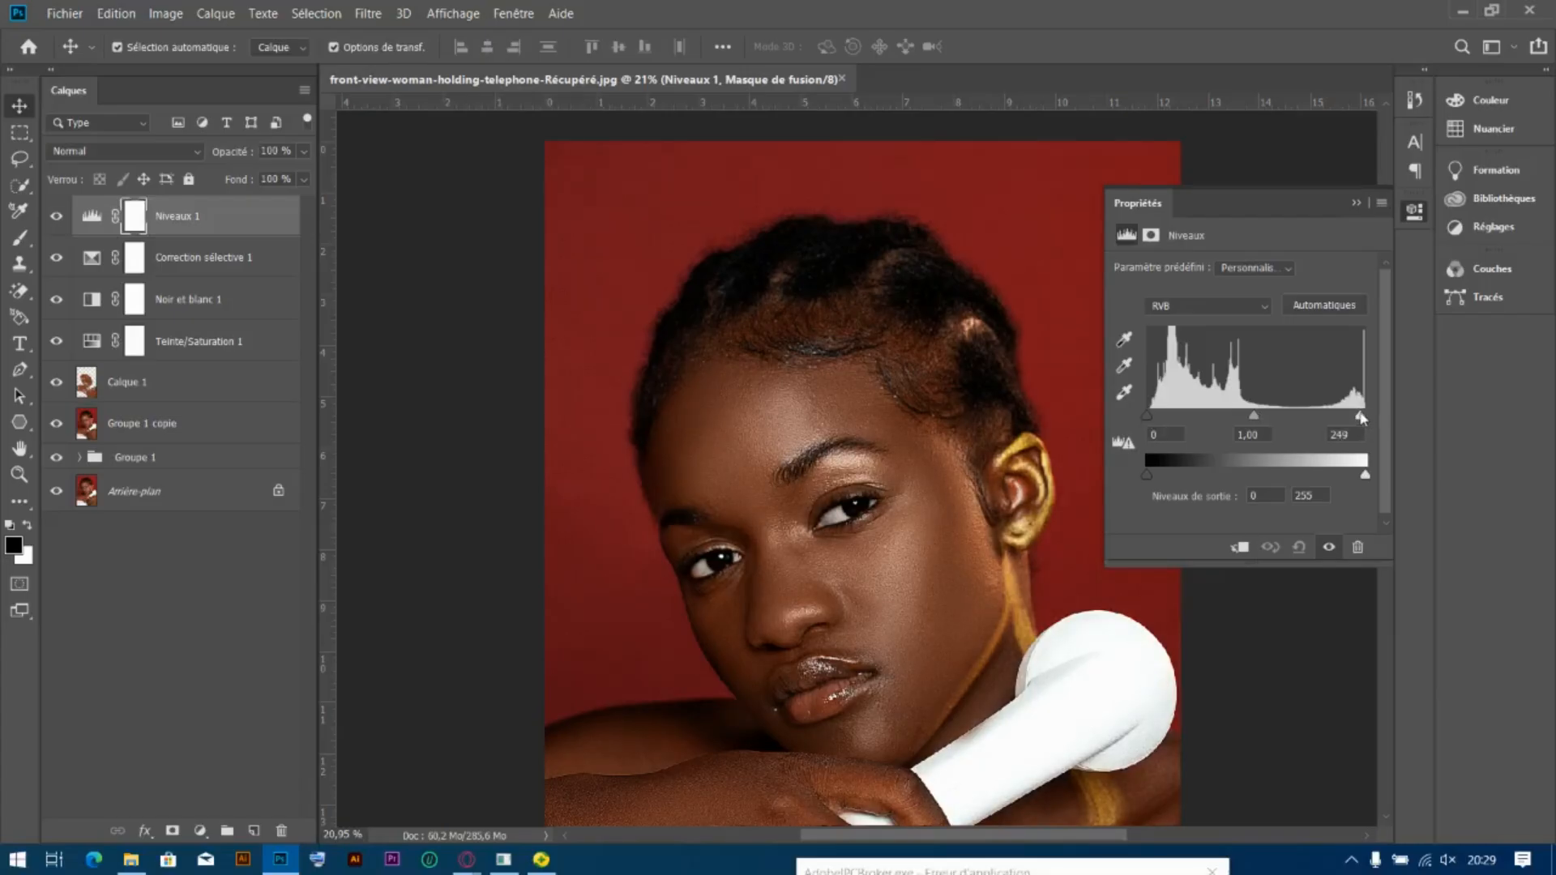
Compare the image with and without the Niveaux 1 adjustment and close its properties
{"action": "left_click", "coordinate": [1330, 547]}
{"action": "left_click", "coordinate": [1330, 548]}
{"action": "left_click", "coordinate": [1356, 203]}
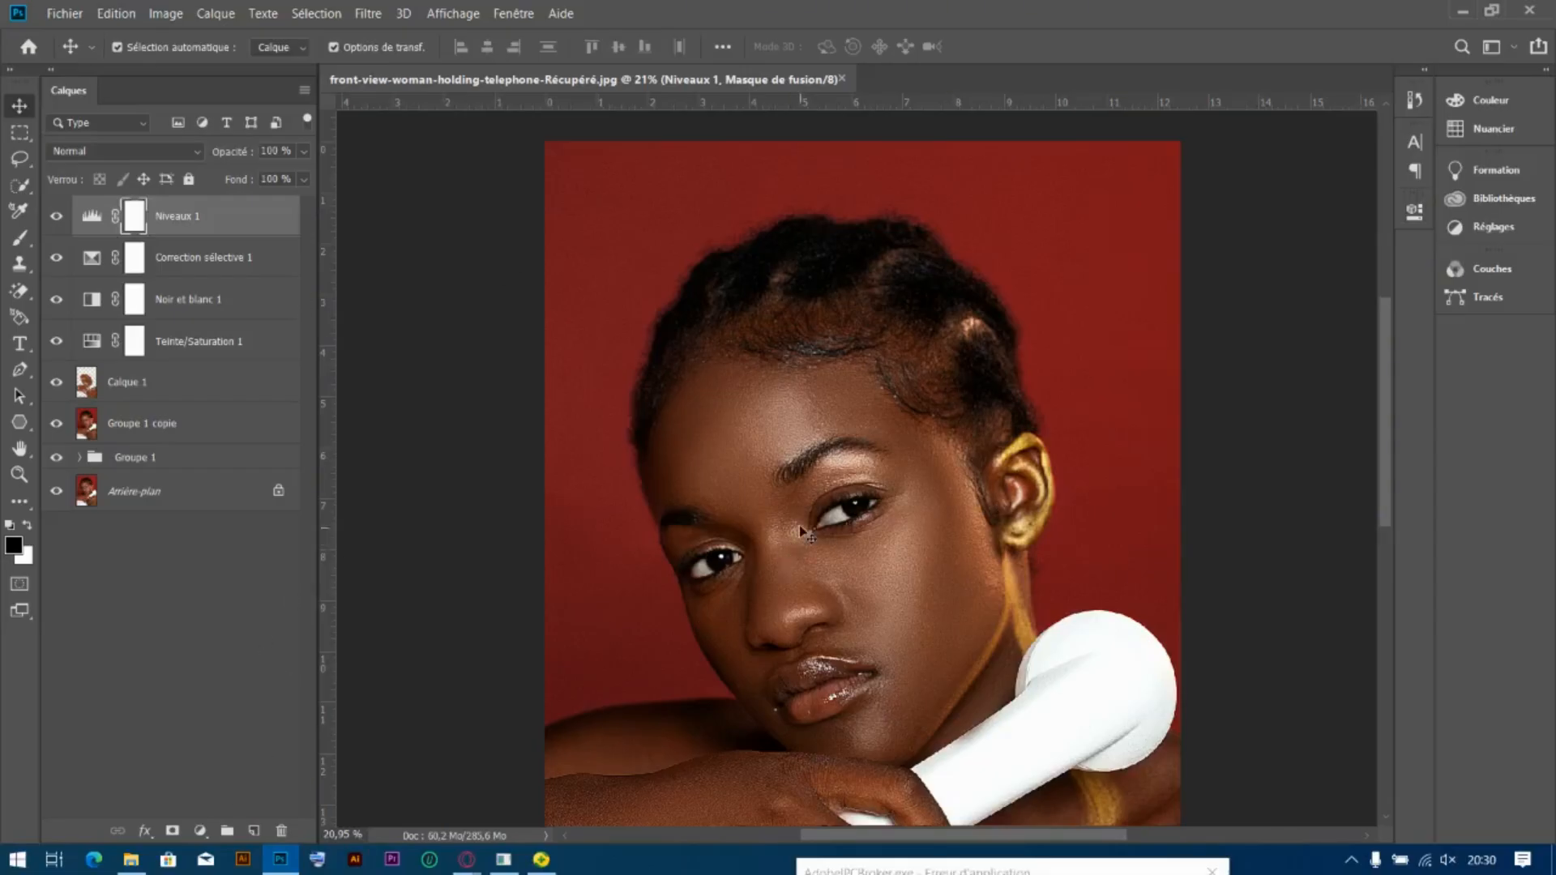
Add a Courbes adjustment layer on top and lower the curve's white input point to strongly brighten the image
{"action": "scroll", "coordinate": [801, 531], "scroll_direction": "down", "scroll_amount": 2}
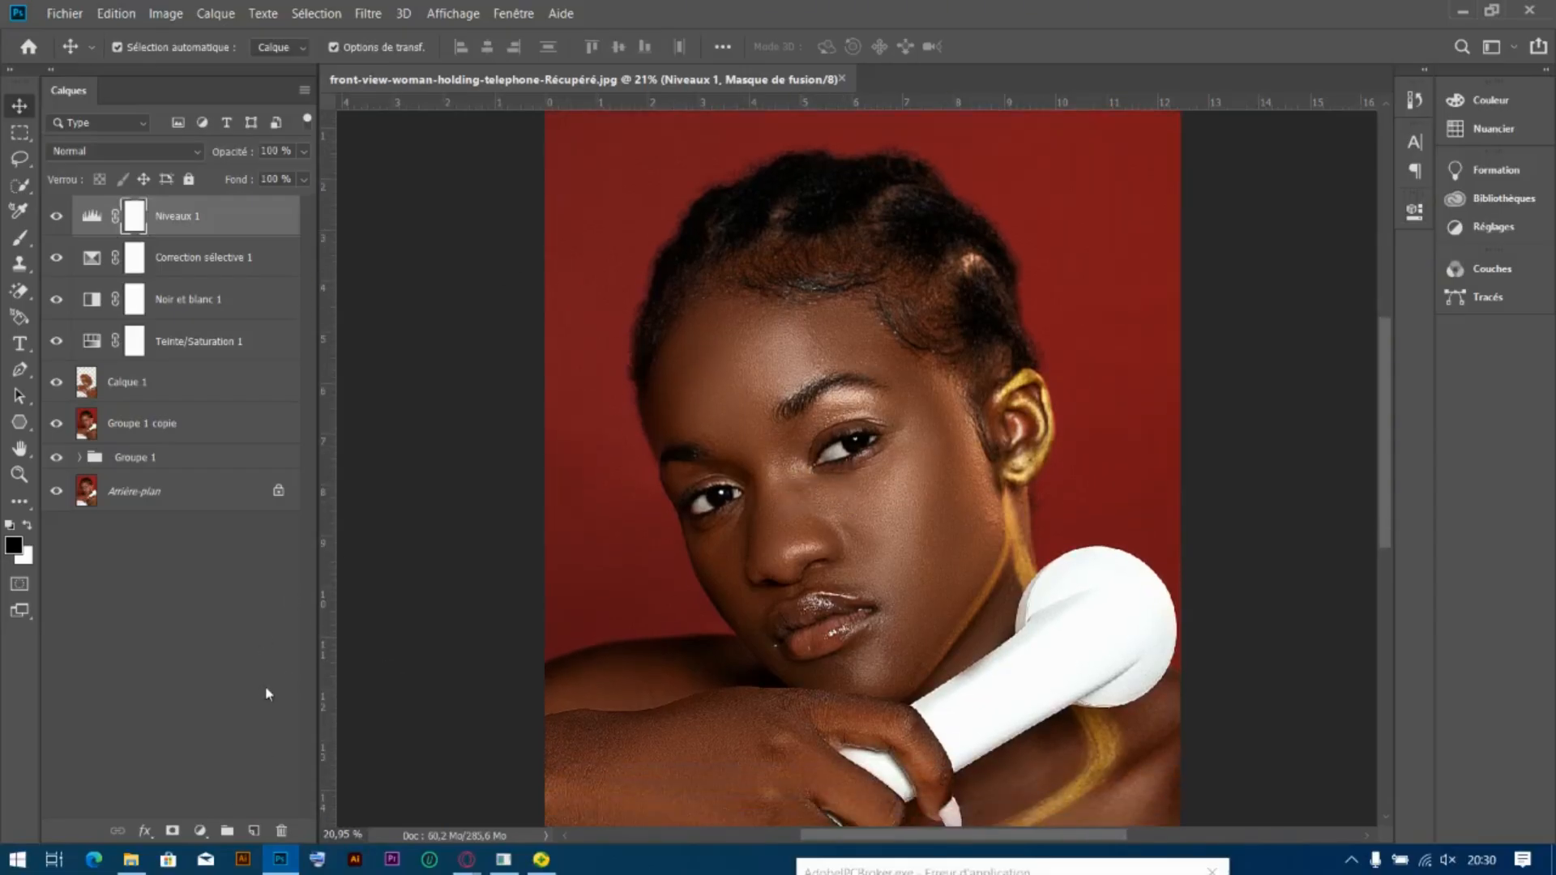
{"action": "left_click", "coordinate": [200, 830]}
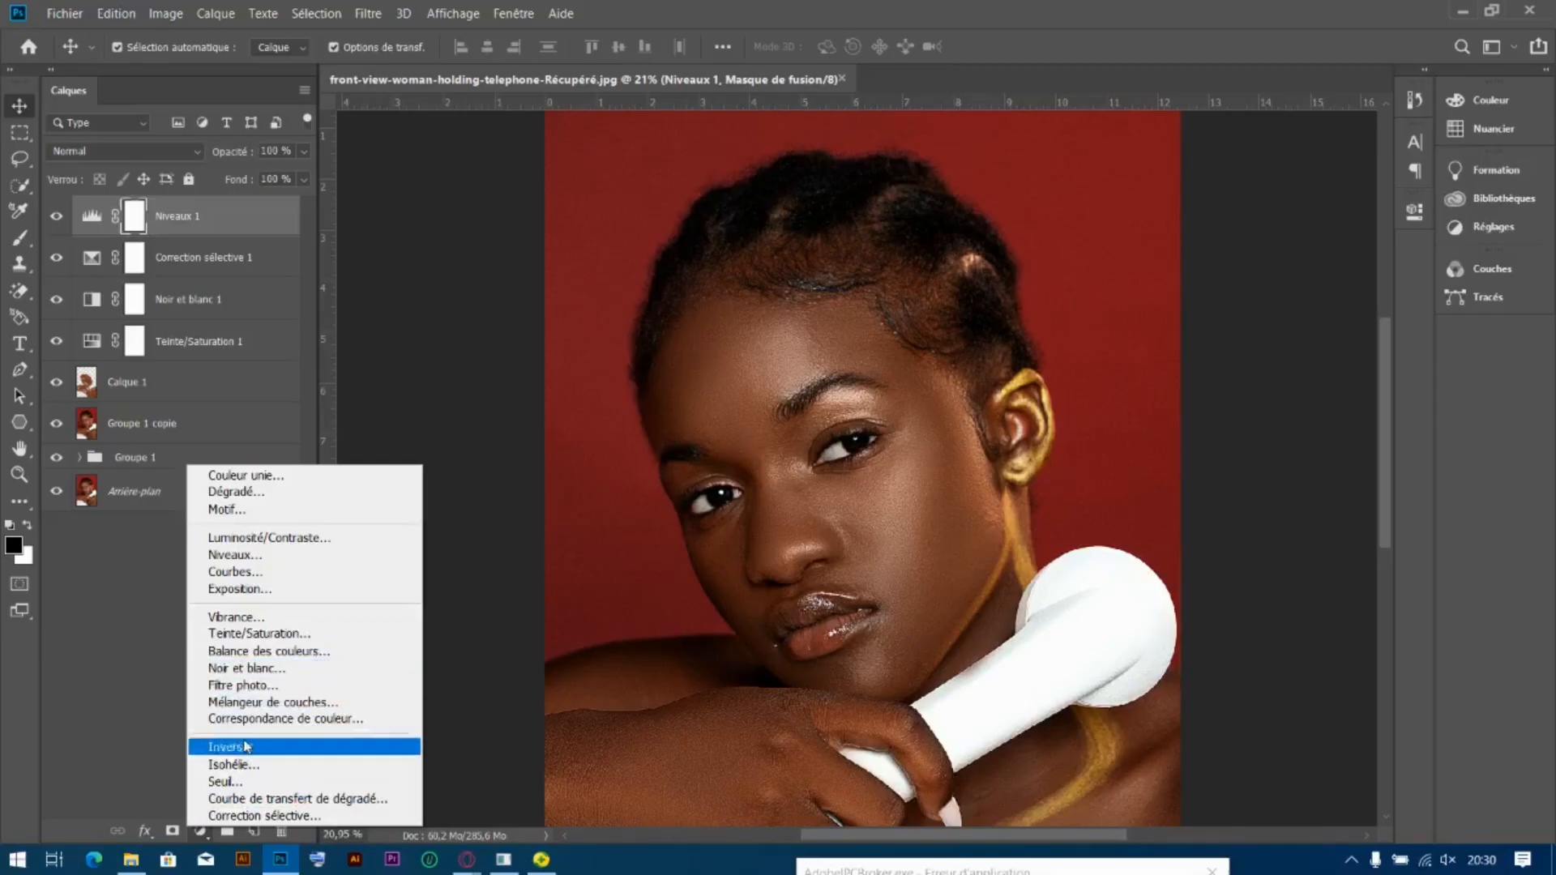
{"action": "left_click", "coordinate": [243, 572]}
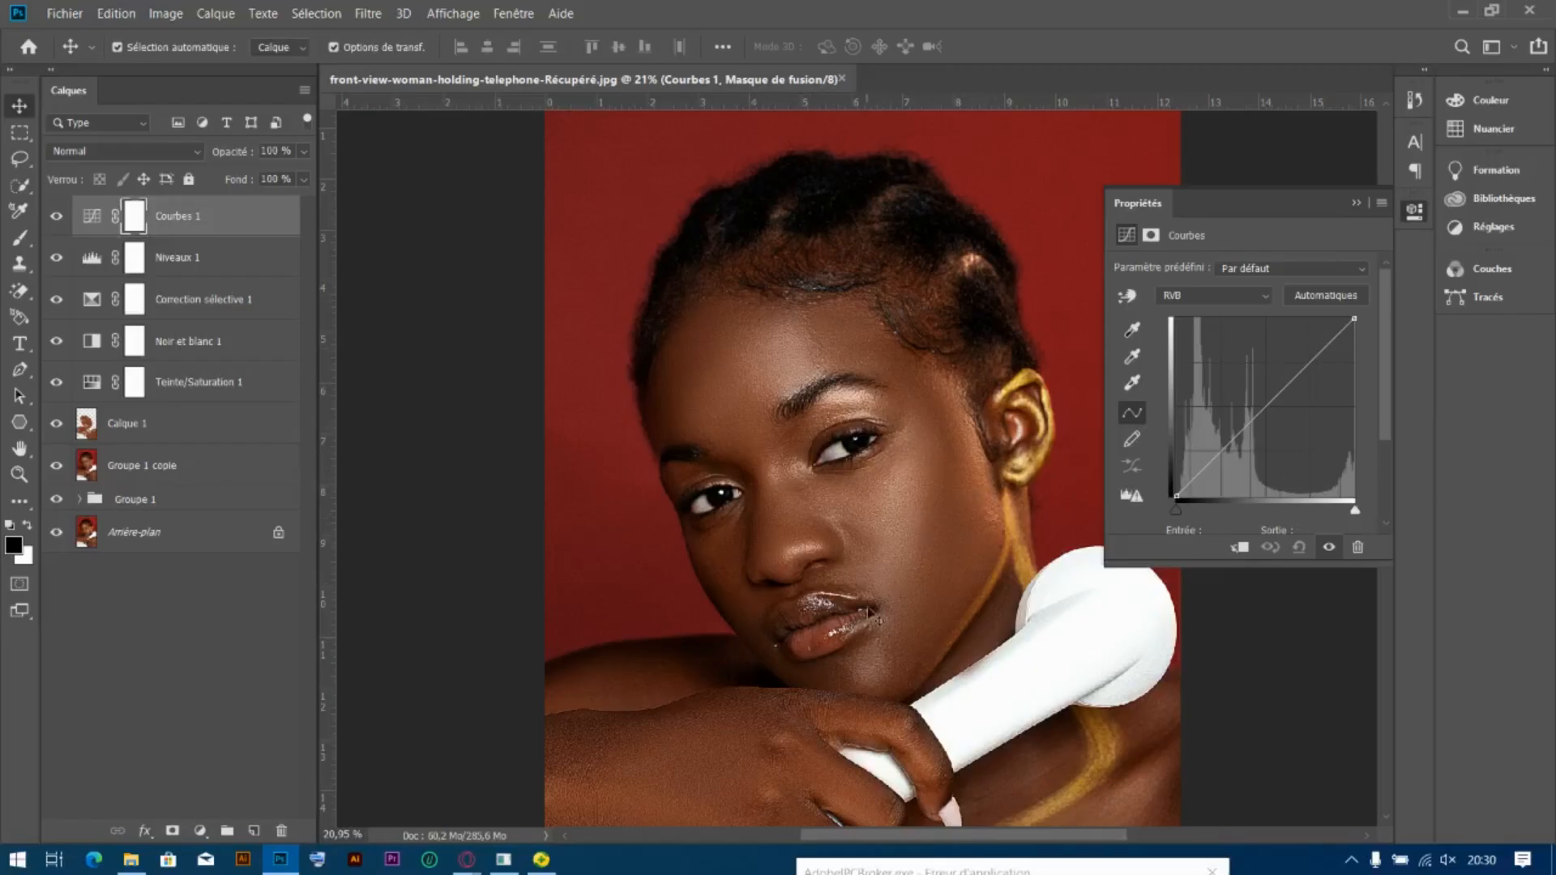
{"action": "mouse_move", "coordinate": [467, 859]}
{"action": "left_click_drag", "start_coordinate": [1355, 512], "coordinate": [1279, 512]}
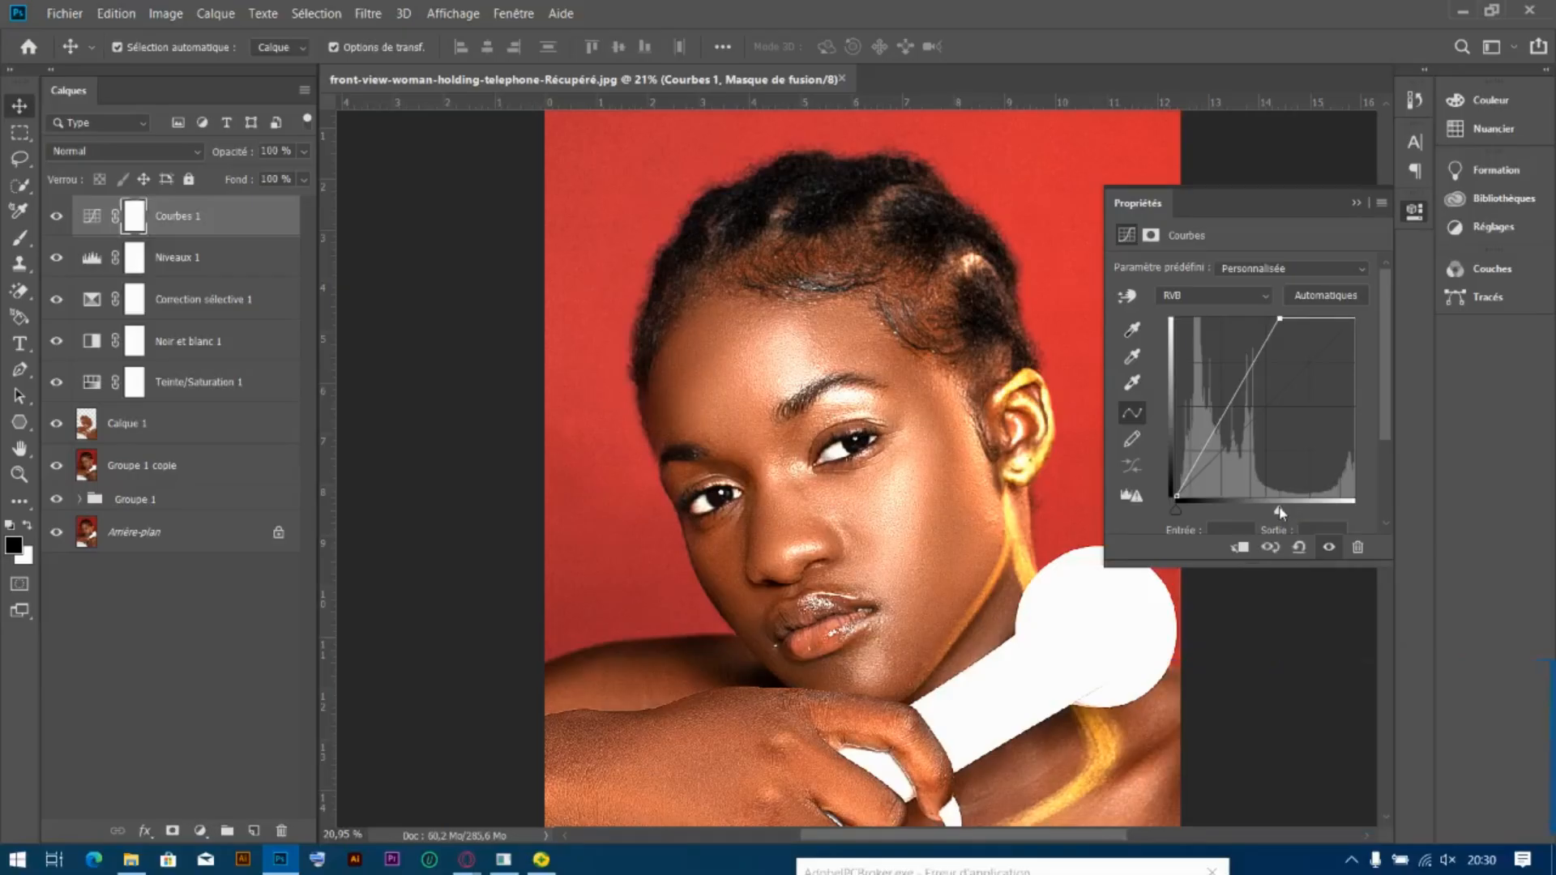
{"action": "left_click", "coordinate": [1355, 204]}
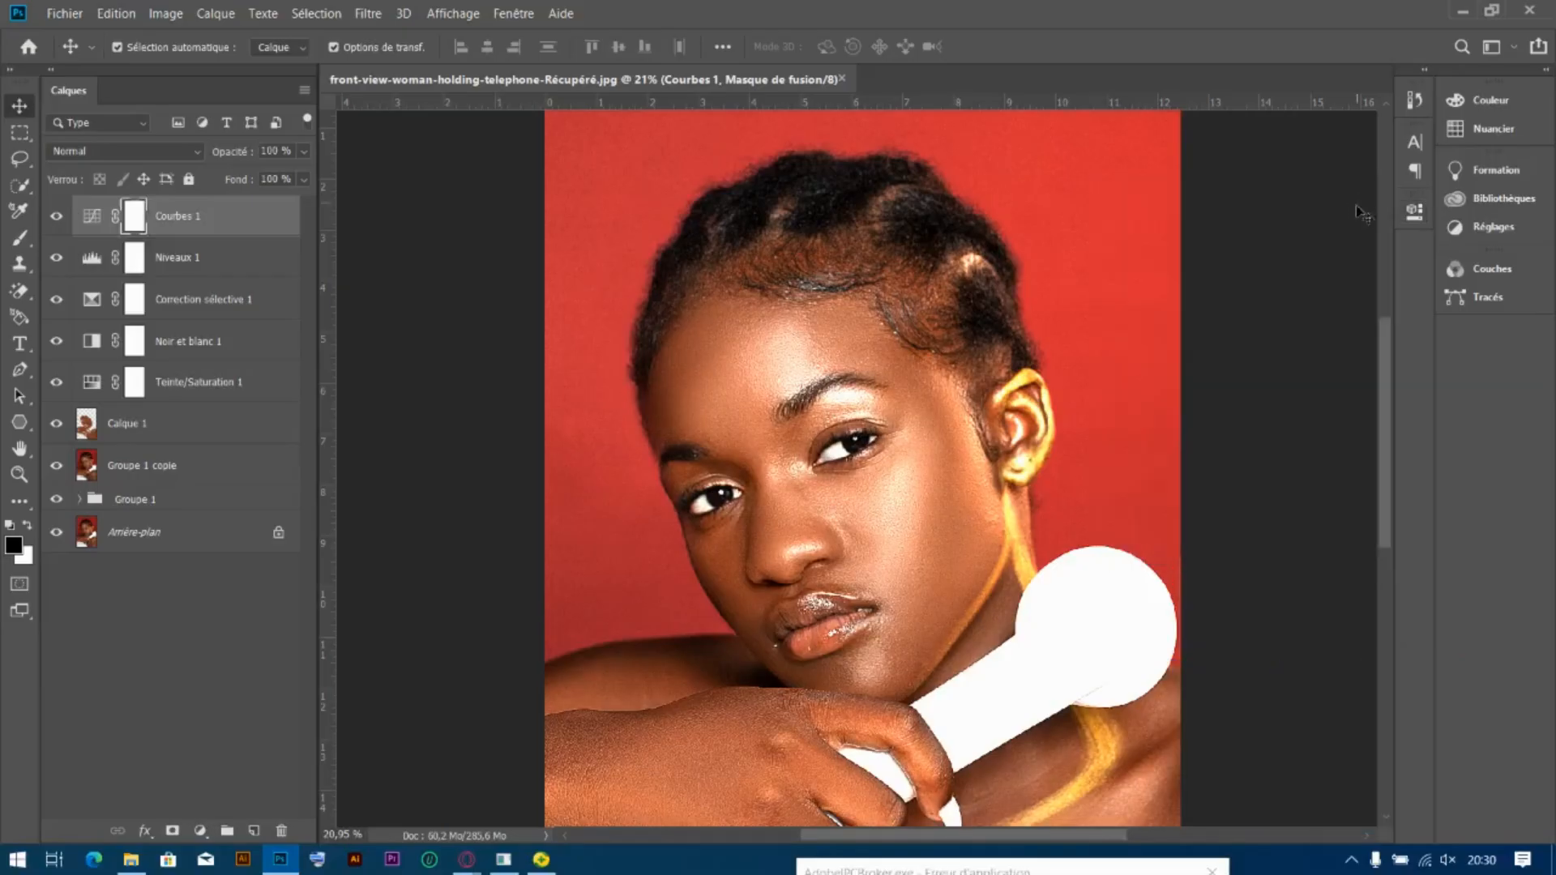
In the Courbes 1 blending options, set the underlying layer's dark threshold to 87 and split it to 206
{"action": "right_click", "coordinate": [256, 225]}
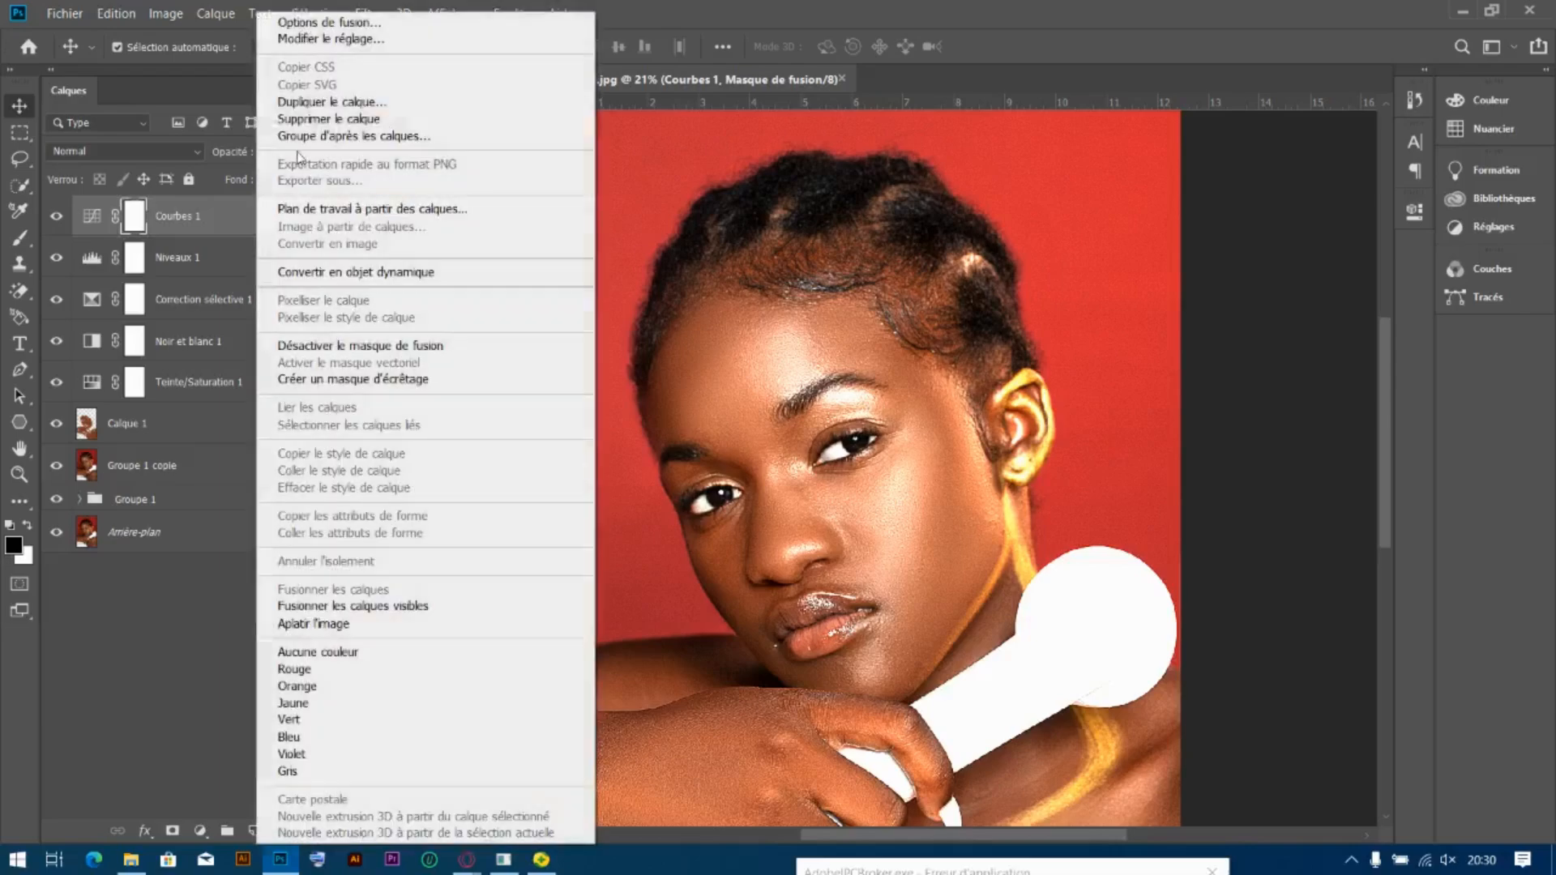
{"action": "left_click", "coordinate": [358, 26]}
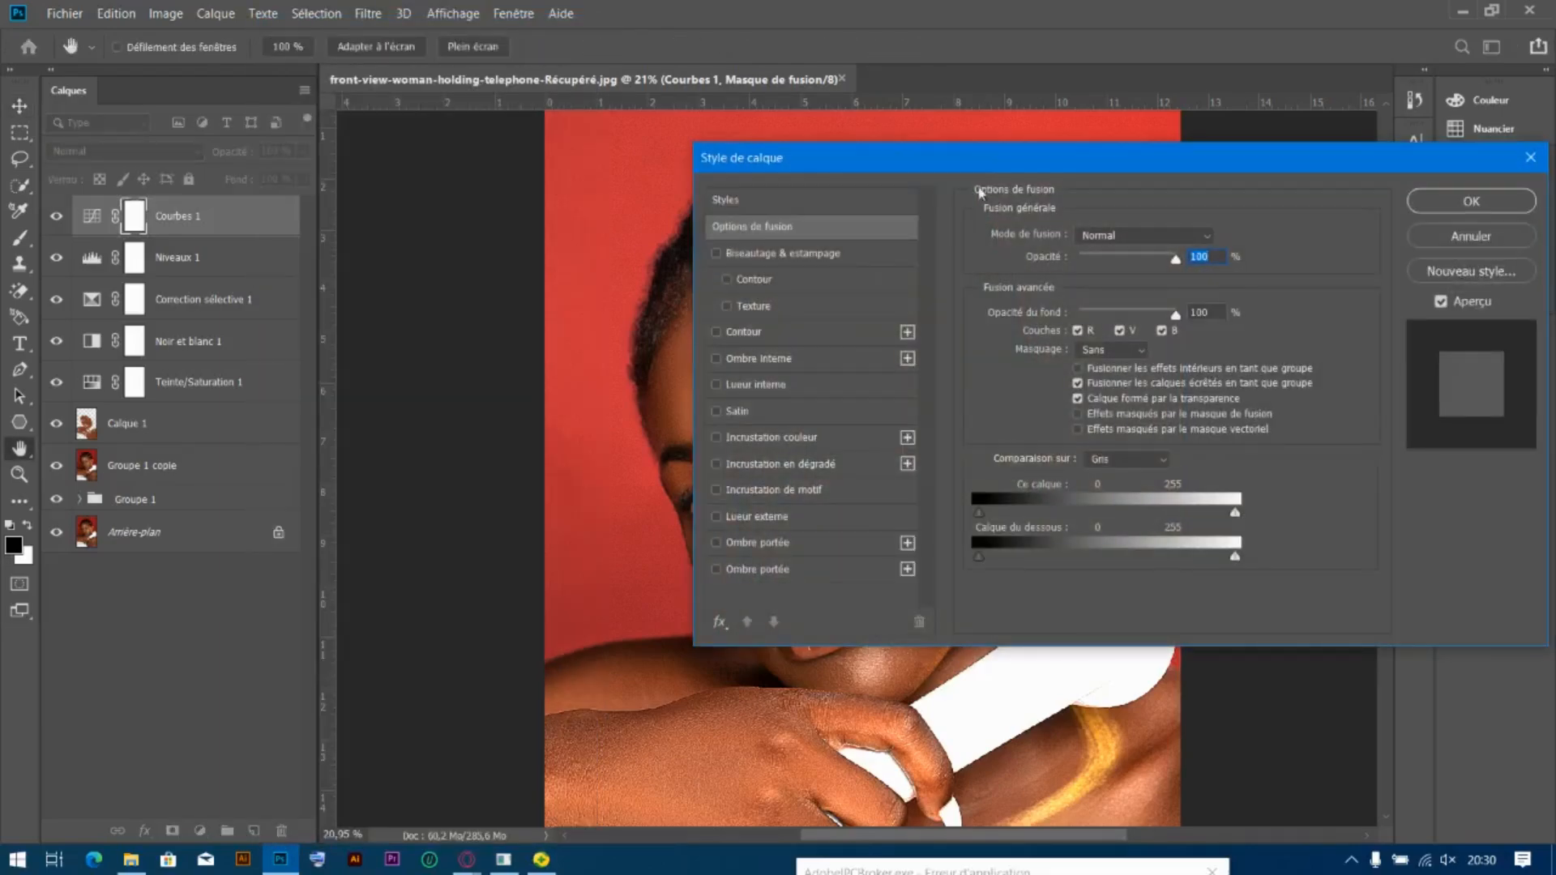
{"action": "left_click_drag", "start_coordinate": [968, 152], "coordinate": [80, 131]}
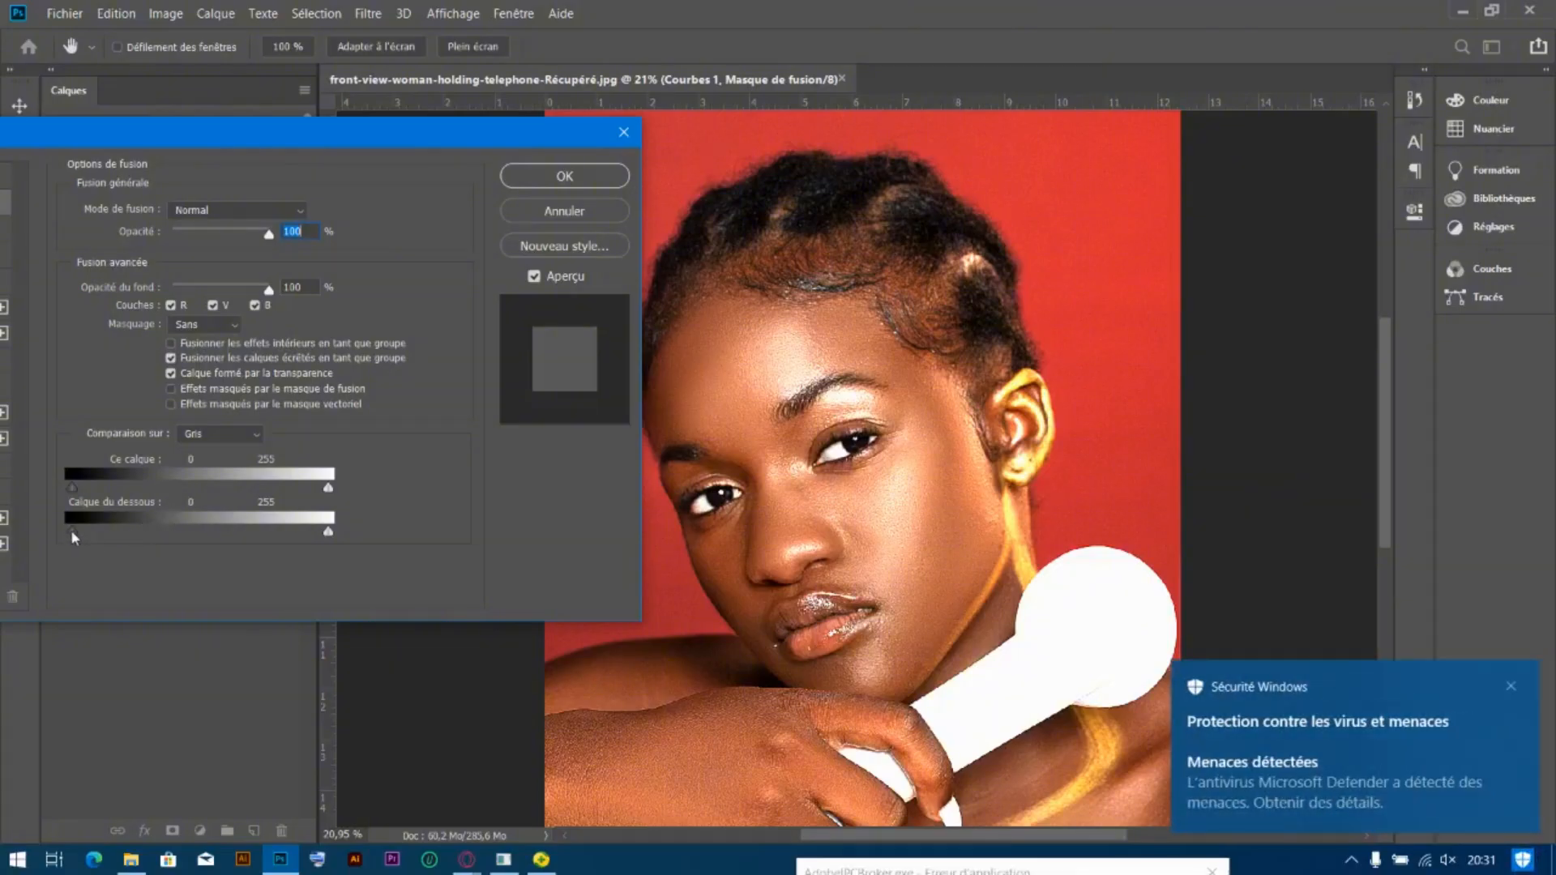
{"action": "left_click_drag", "start_coordinate": [71, 531], "coordinate": [159, 531]}
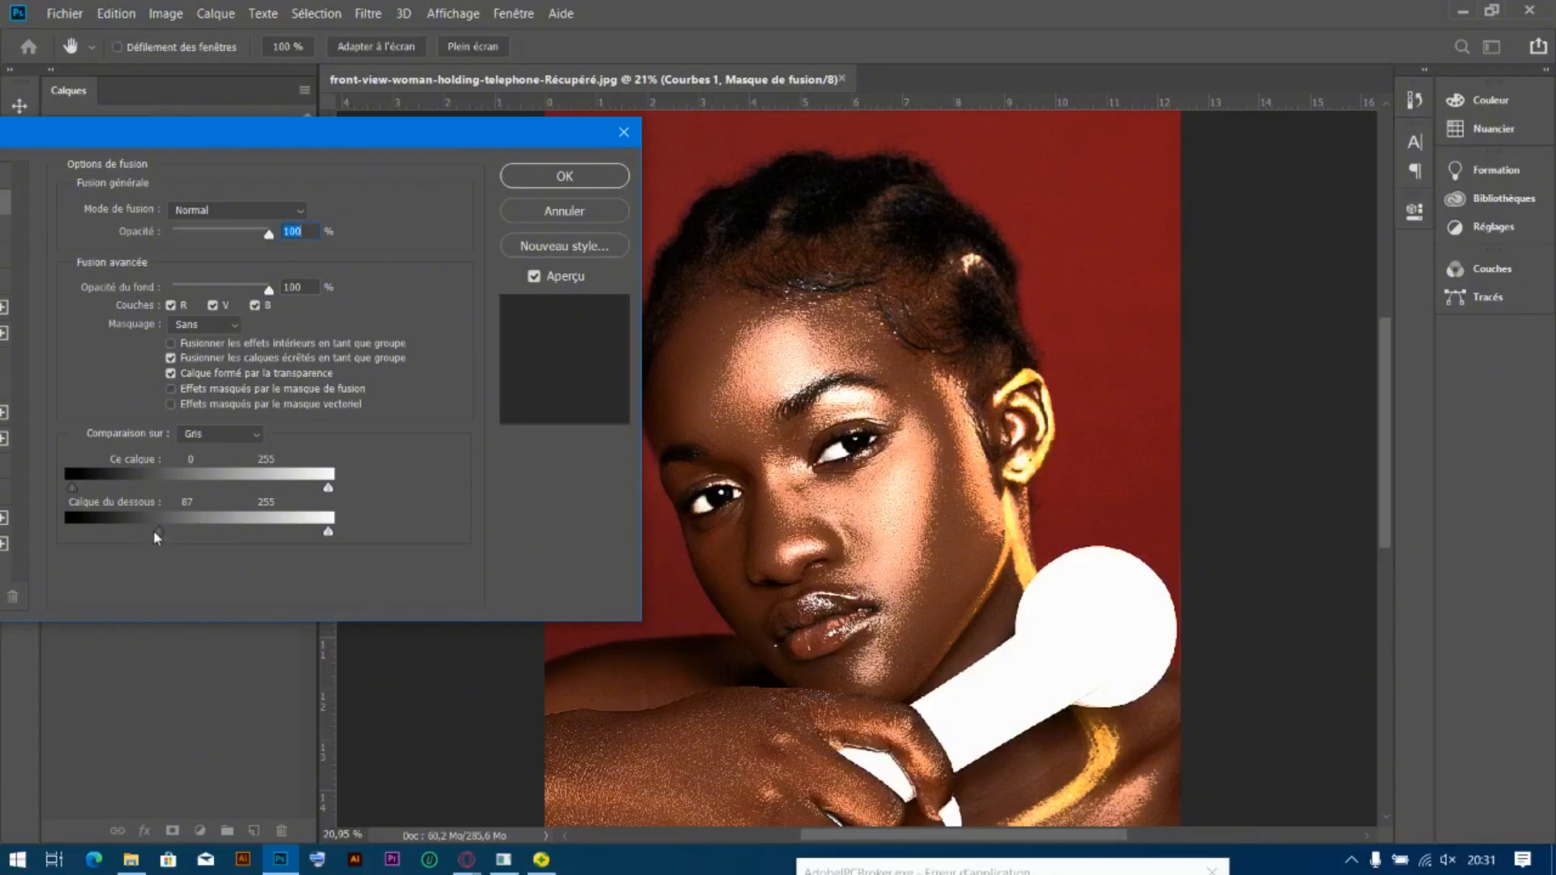
{"action": "left_click_drag", "start_coordinate": [160, 530], "coordinate": [279, 531]}
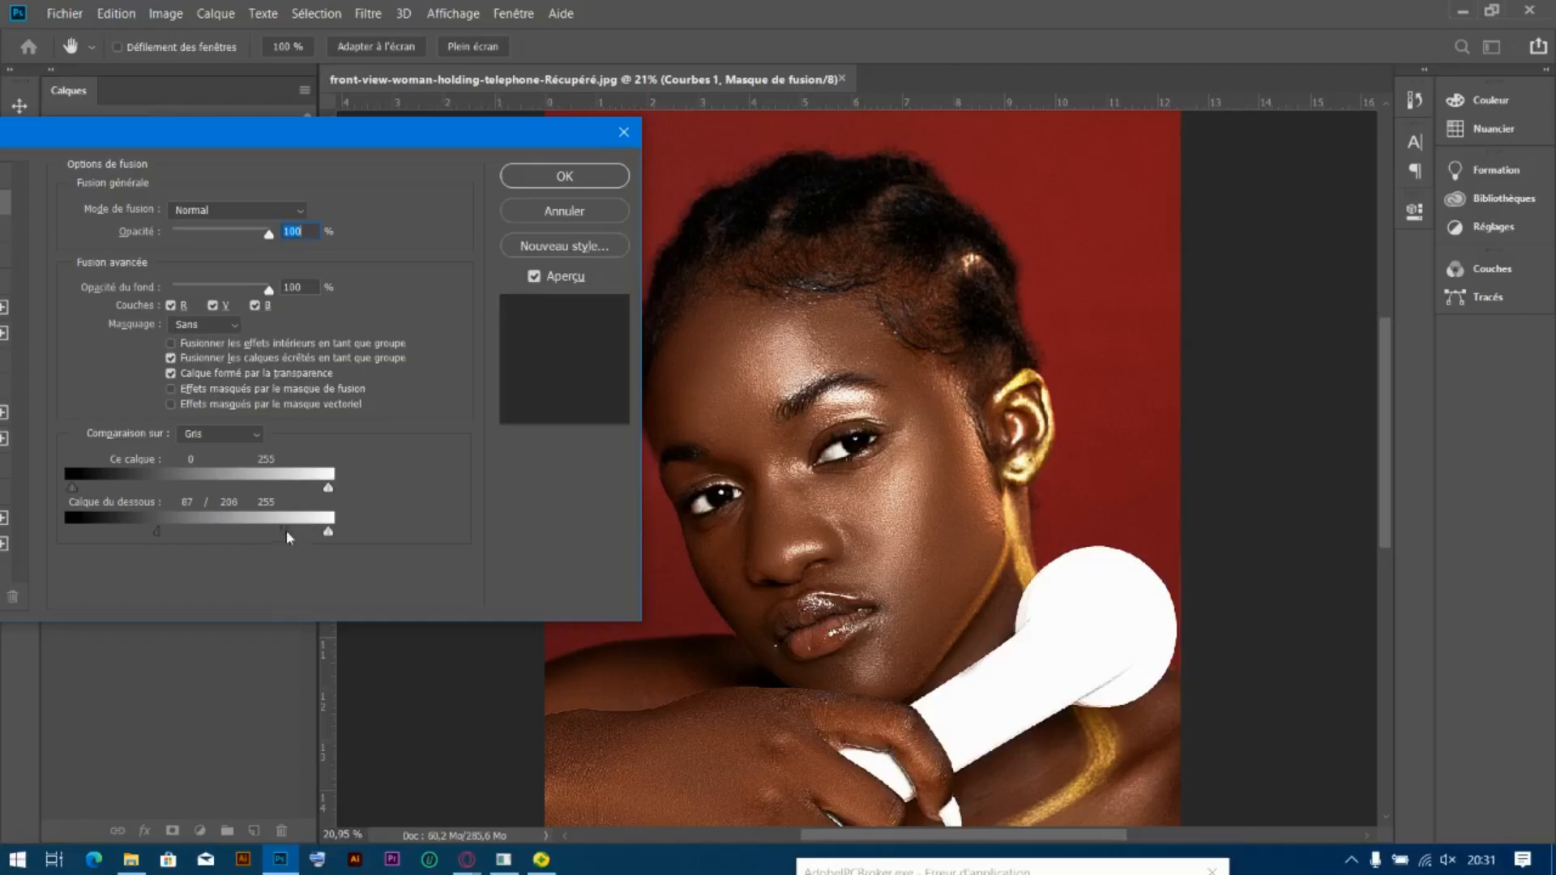
{"action": "left_click", "coordinate": [576, 175]}
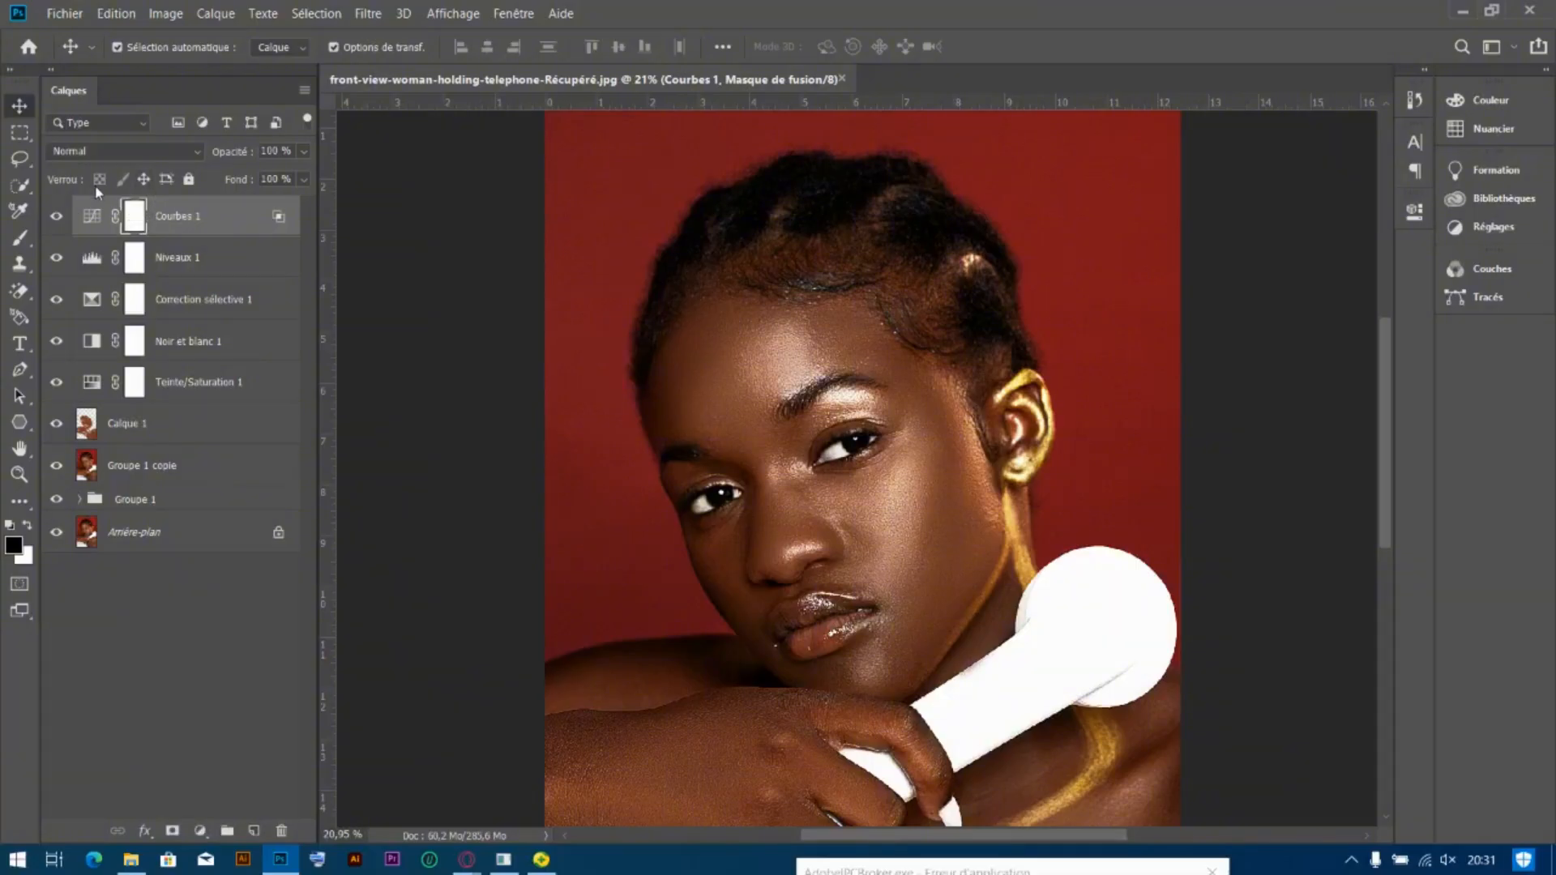
Invert the Courbes 1 mask to black and paint highlights in white with a soft brush over the face and hand
{"action": "key", "text": "ctrl+i"}
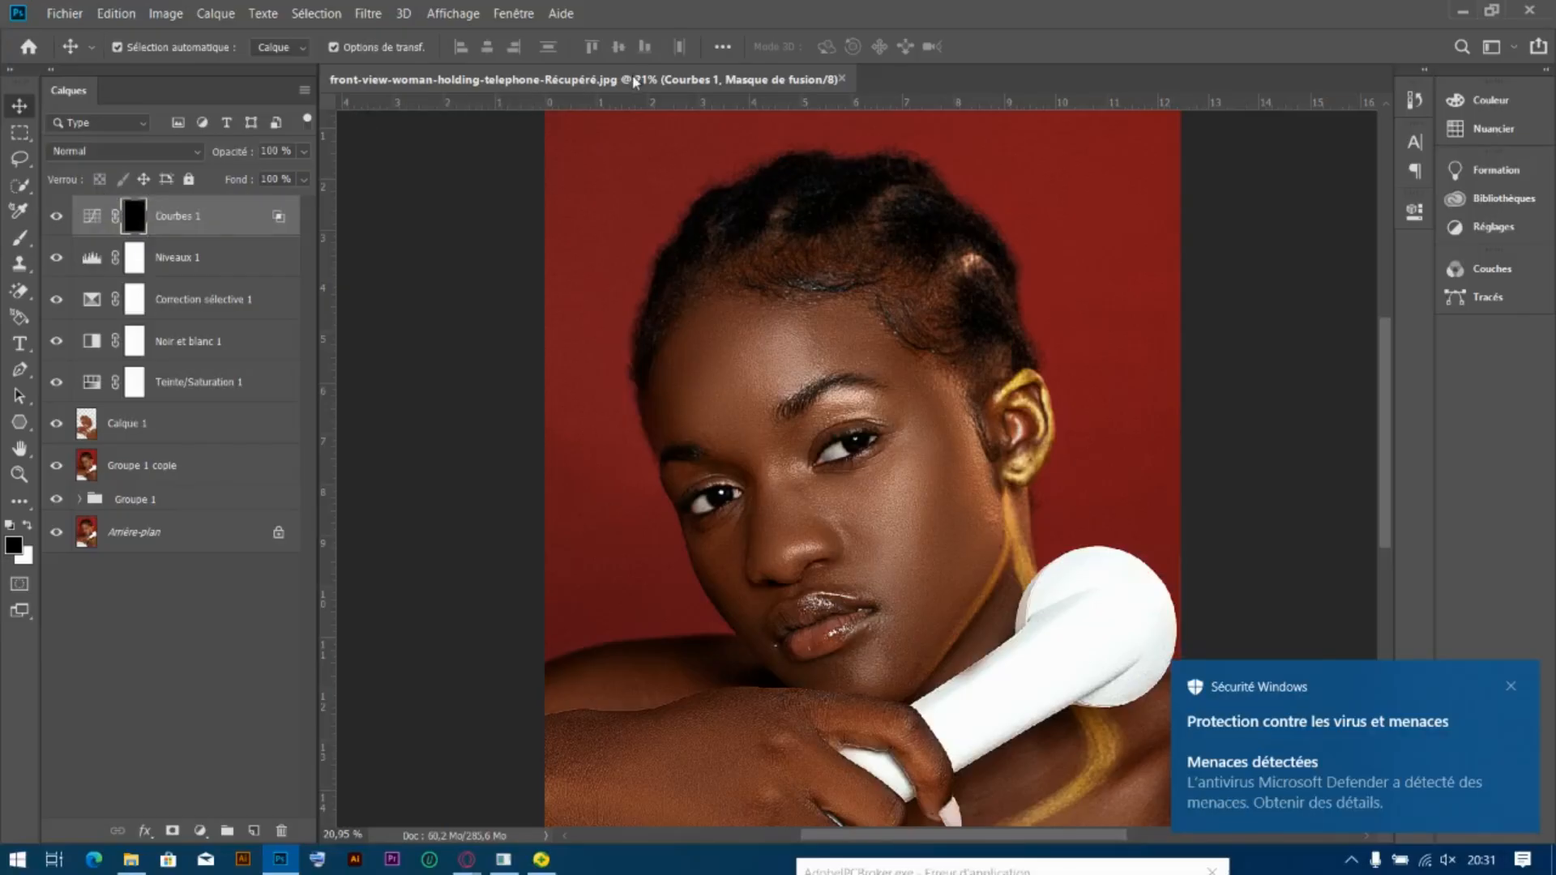
{"action": "left_click", "coordinate": [20, 238]}
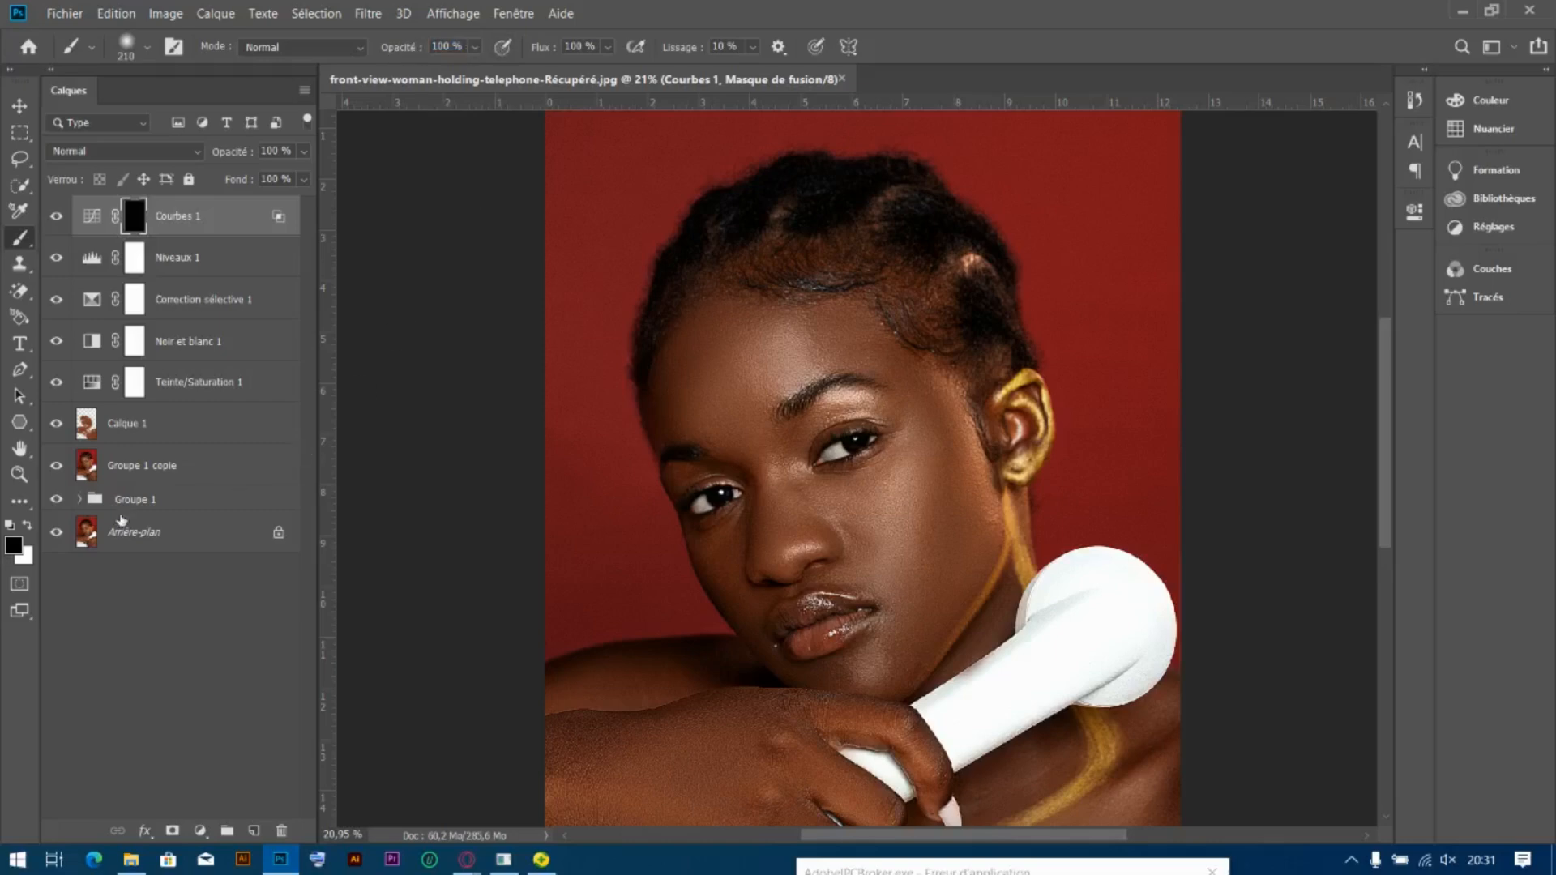
{"action": "left_click", "coordinate": [27, 528]}
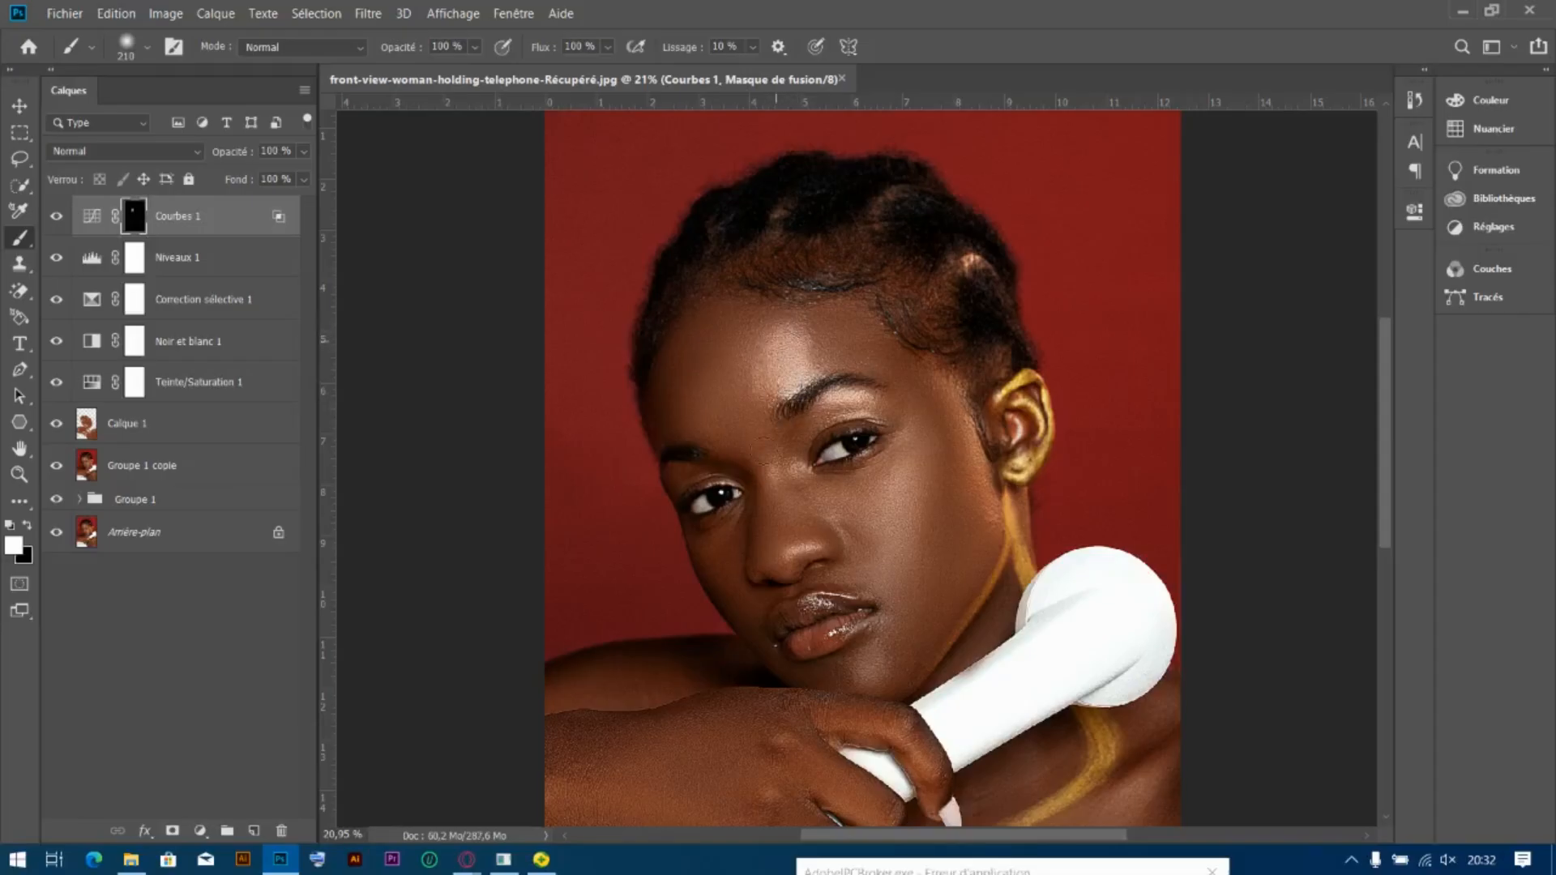
{"action": "mouse_move", "coordinate": [831, 397]}
{"action": "left_mouse_down"}
{"action": "mouse_move", "coordinate": [902, 396]}
{"action": "mouse_move", "coordinate": [834, 424]}
{"action": "mouse_move", "coordinate": [899, 594]}
{"action": "mouse_move", "coordinate": [909, 425]}
{"action": "mouse_move", "coordinate": [903, 534]}
{"action": "mouse_move", "coordinate": [938, 521]}
{"action": "mouse_move", "coordinate": [888, 510]}
{"action": "left_mouse_up"}
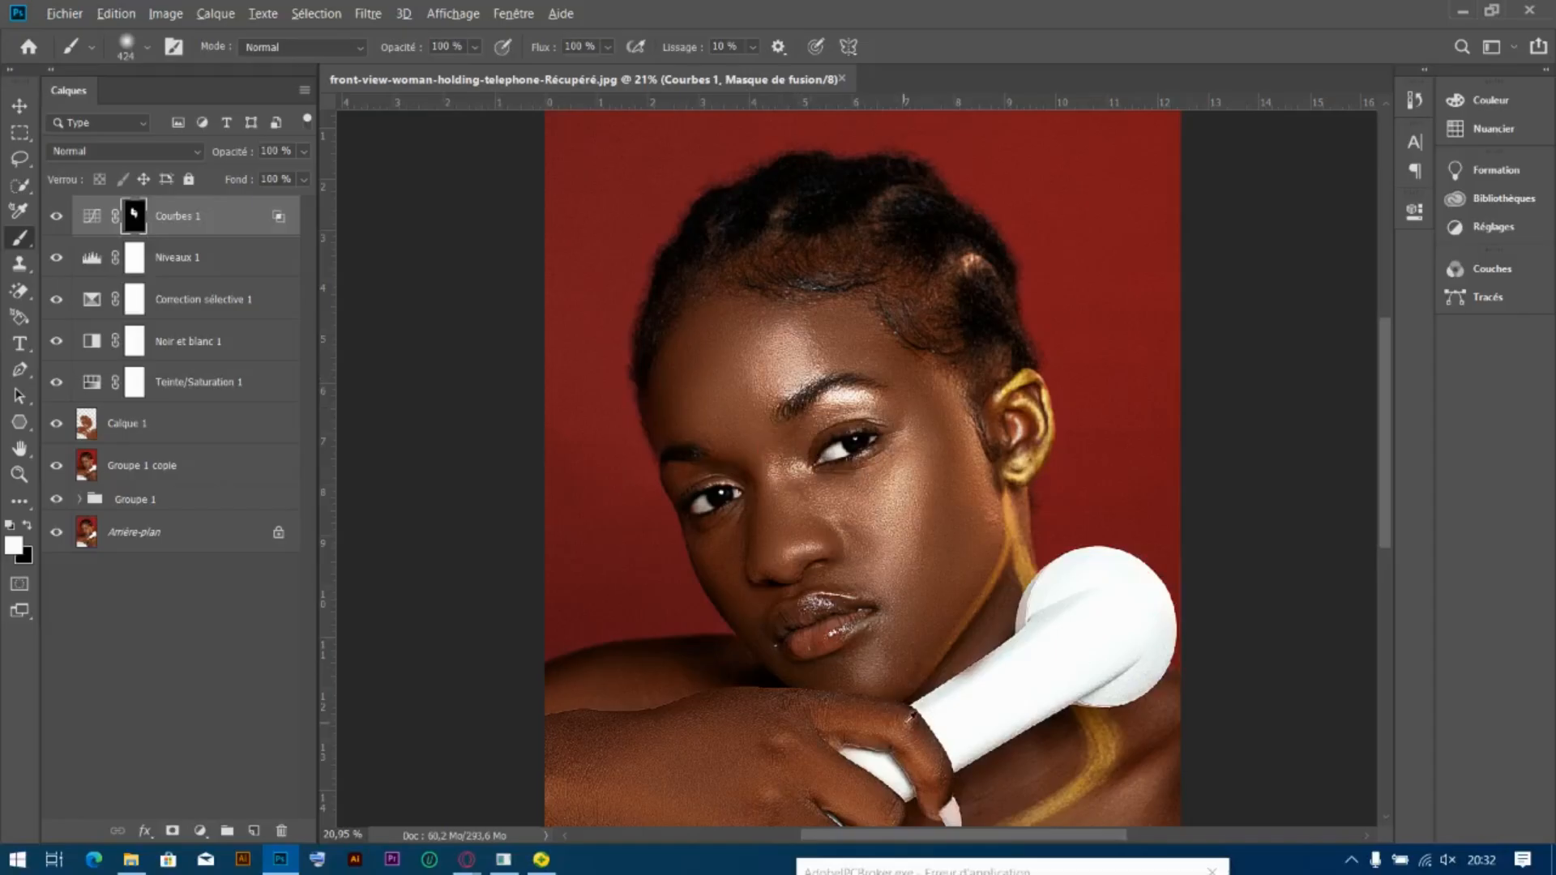
{"action": "left_click_drag", "start_coordinate": [896, 733], "coordinate": [800, 743]}
Paint white on the Courbes 1 mask over the golden ear, the golden neck line and the shoulder
{"action": "left_click_drag", "start_coordinate": [903, 770], "coordinate": [912, 597]}
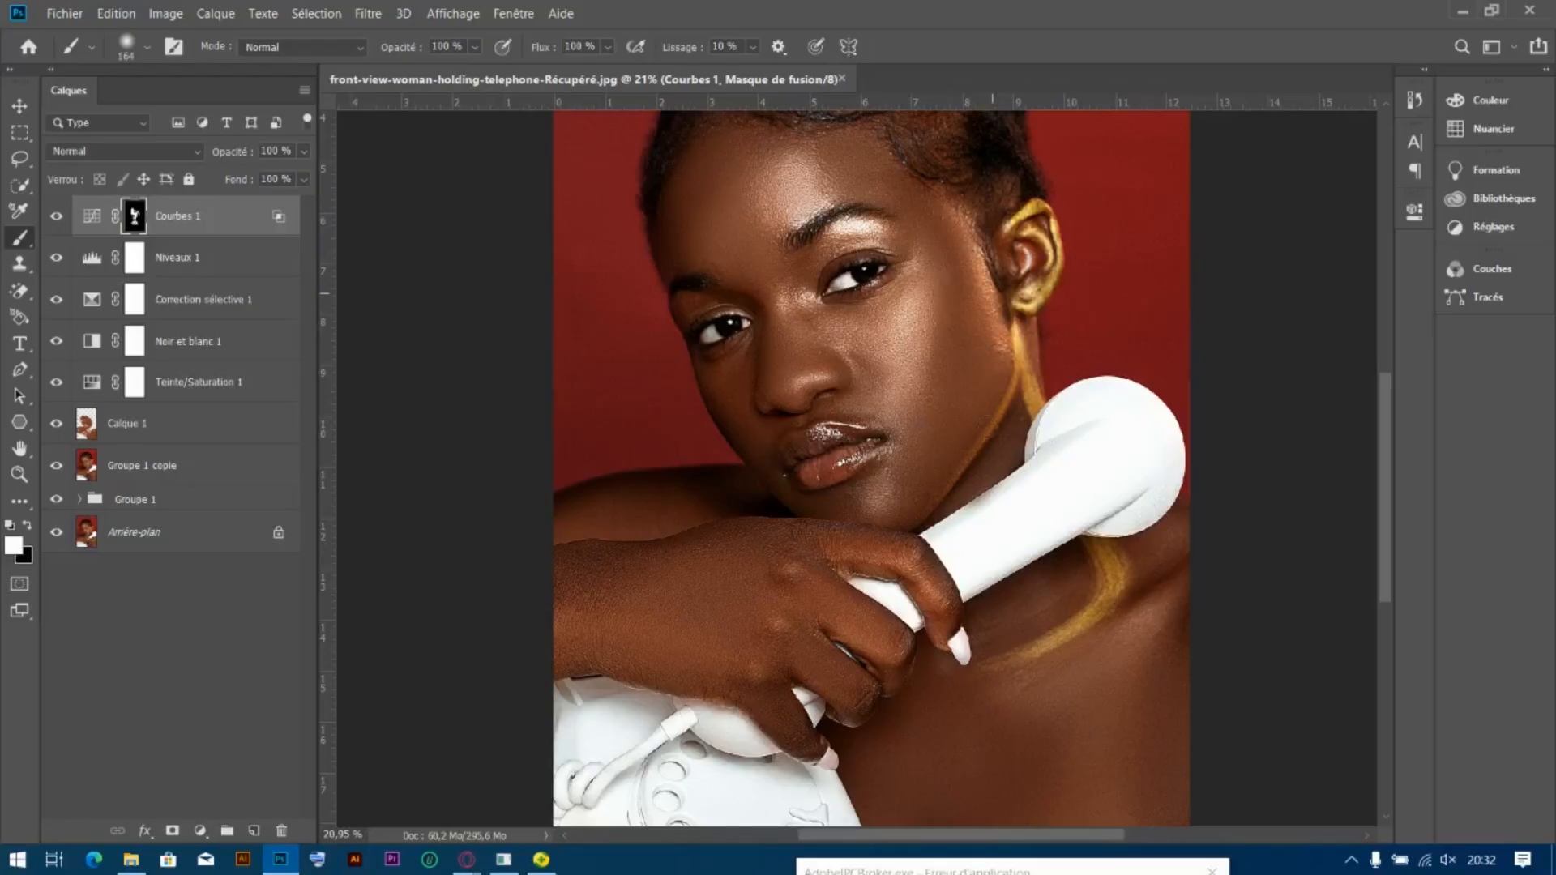
{"action": "mouse_move", "coordinate": [1029, 260]}
{"action": "left_mouse_down"}
{"action": "mouse_move", "coordinate": [1014, 208]}
{"action": "mouse_move", "coordinate": [1005, 354]}
{"action": "mouse_move", "coordinate": [1039, 376]}
{"action": "left_mouse_up"}
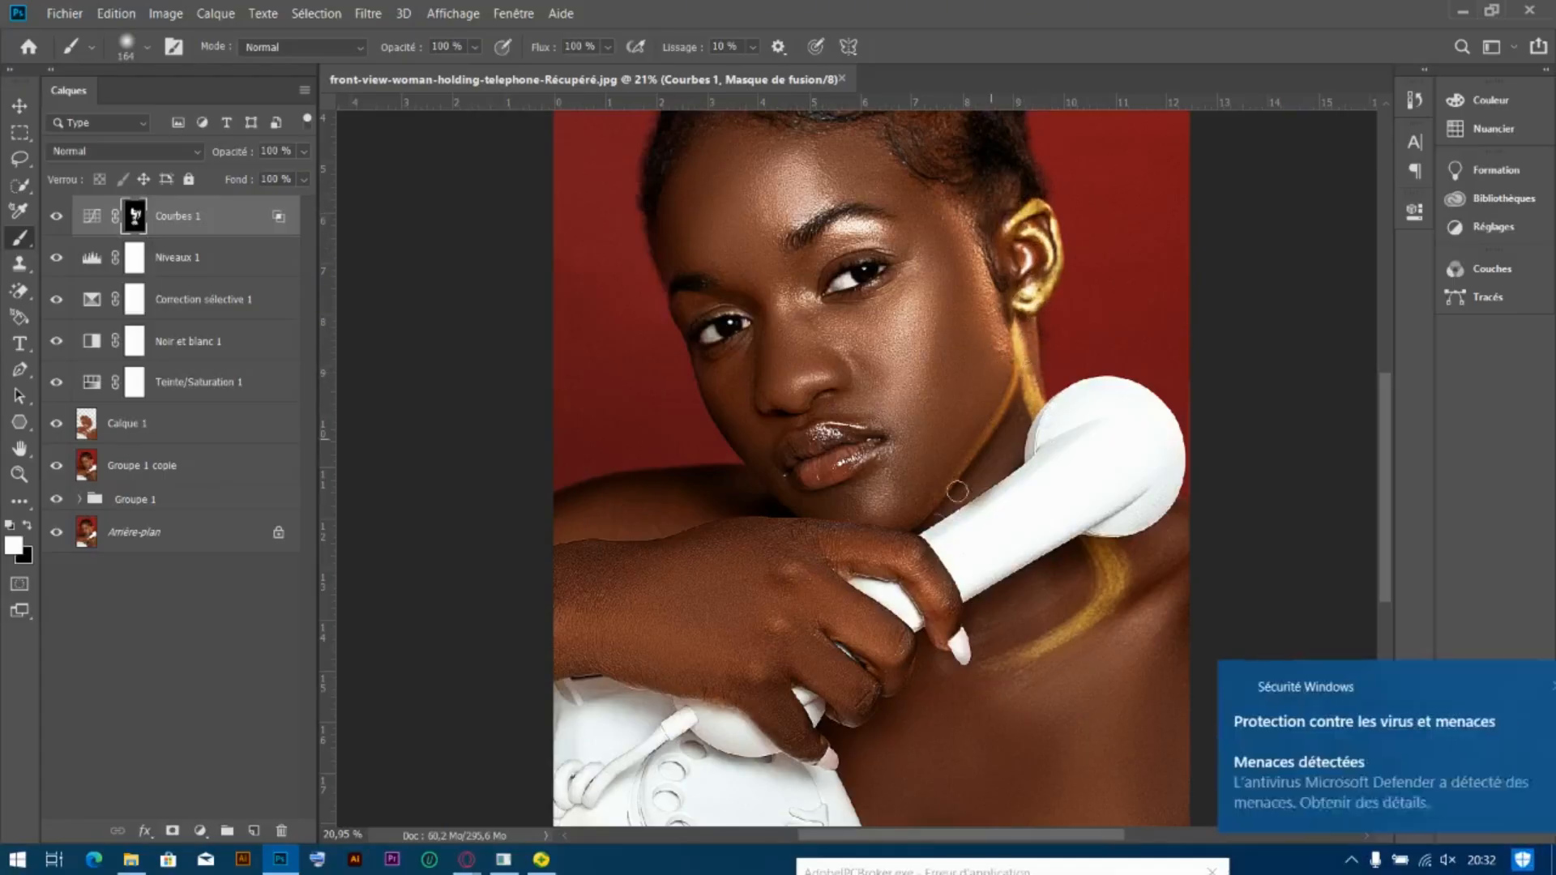
{"action": "left_click_drag", "start_coordinate": [1106, 585], "coordinate": [1045, 644]}
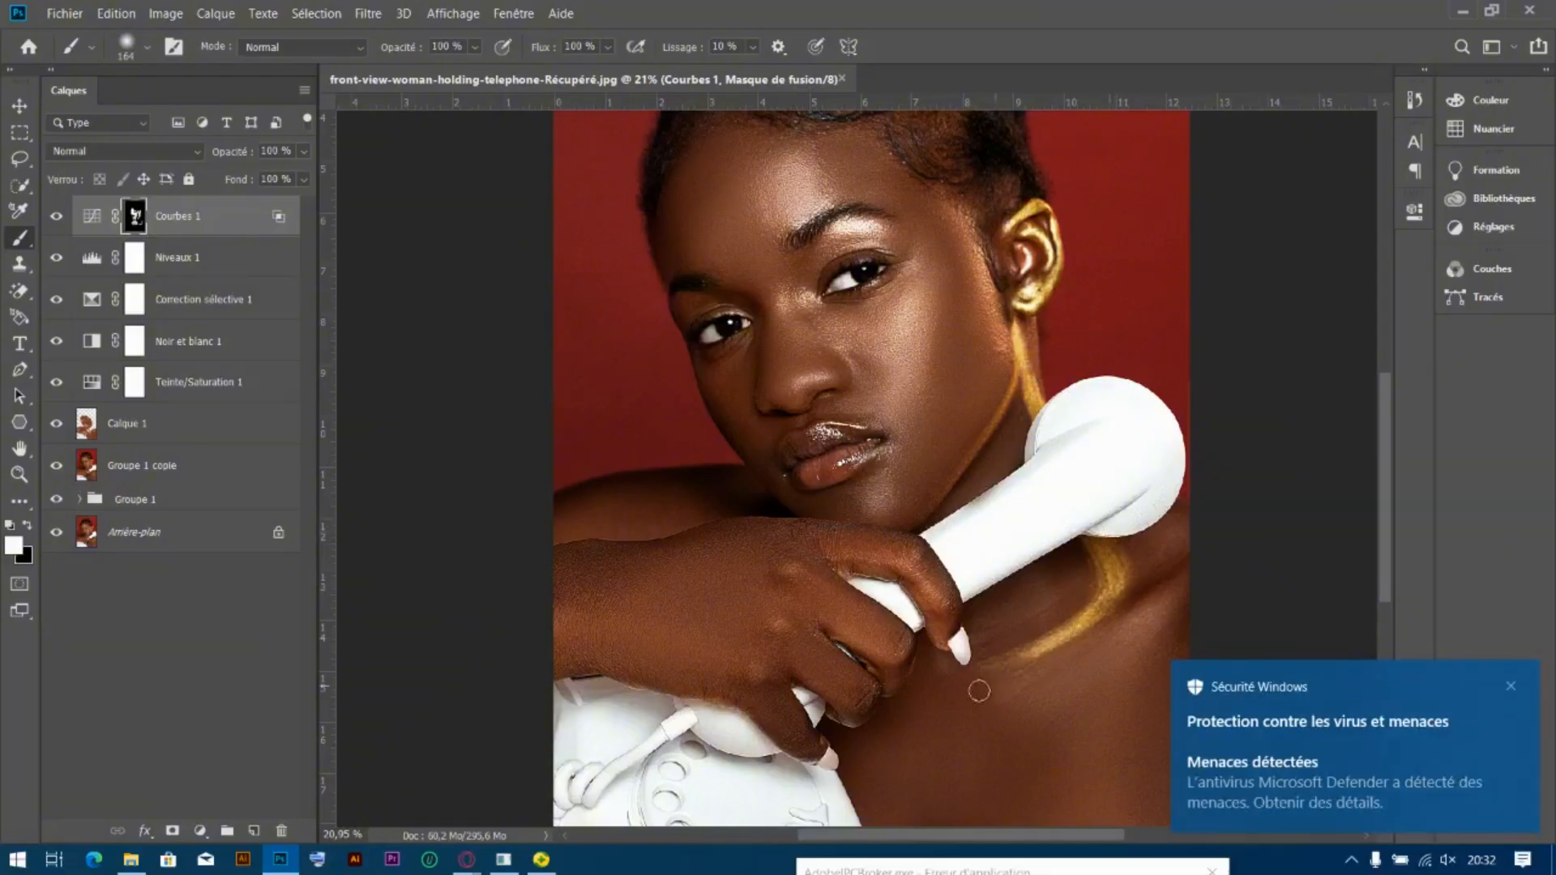
{"action": "left_click_drag", "start_coordinate": [1146, 649], "coordinate": [1177, 597]}
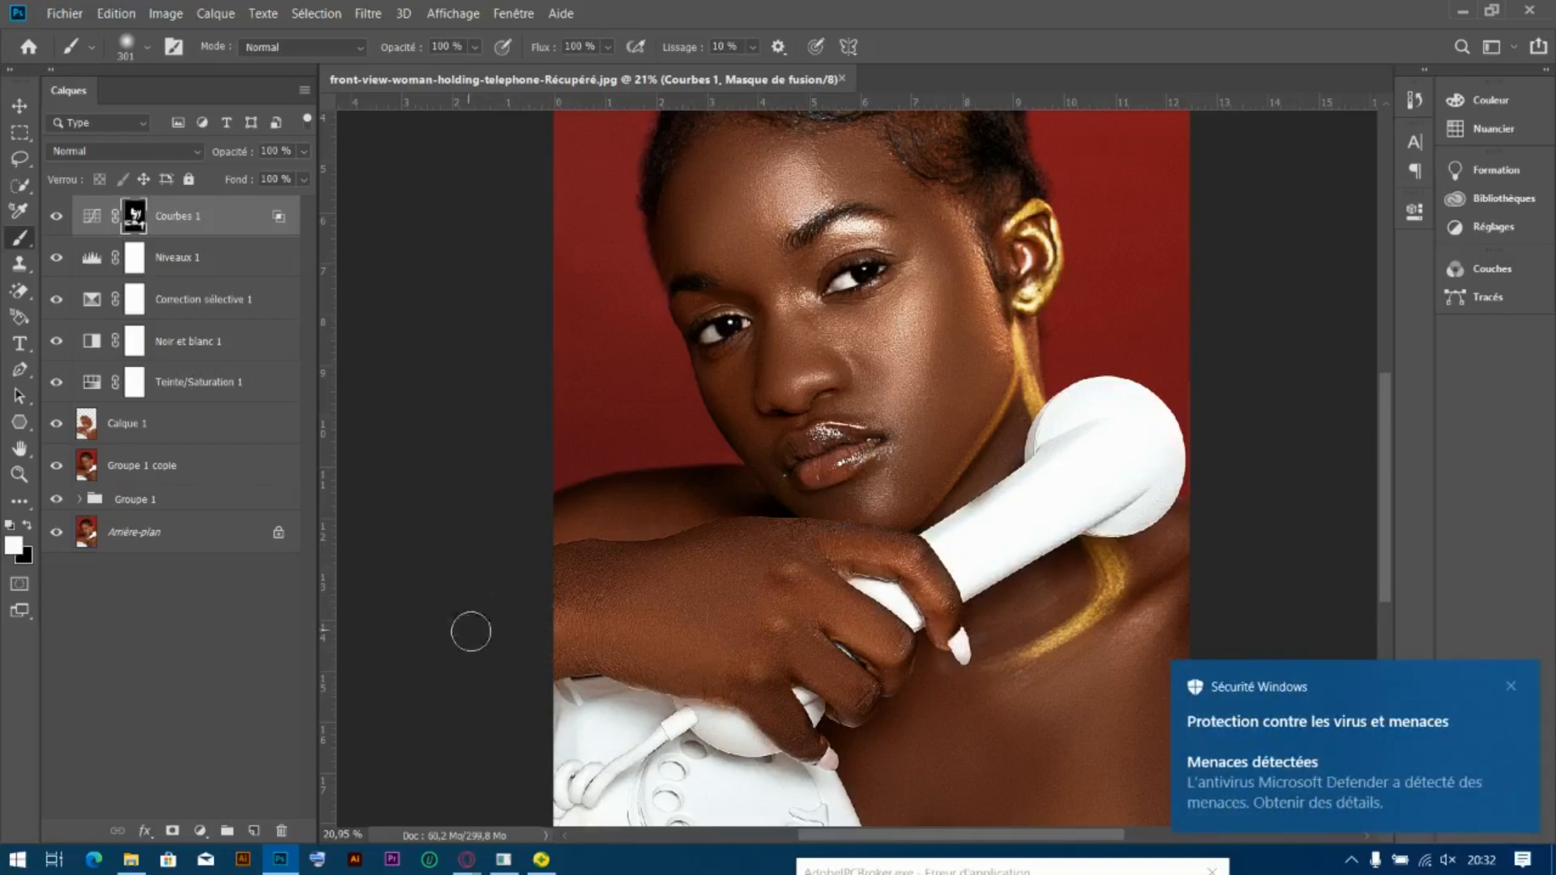
Compare the portrait with and without the Courbes 1 highlights and examine the face up close and in full view
{"action": "scroll", "coordinate": [924, 461], "scroll_direction": "down", "scroll_amount": 2}
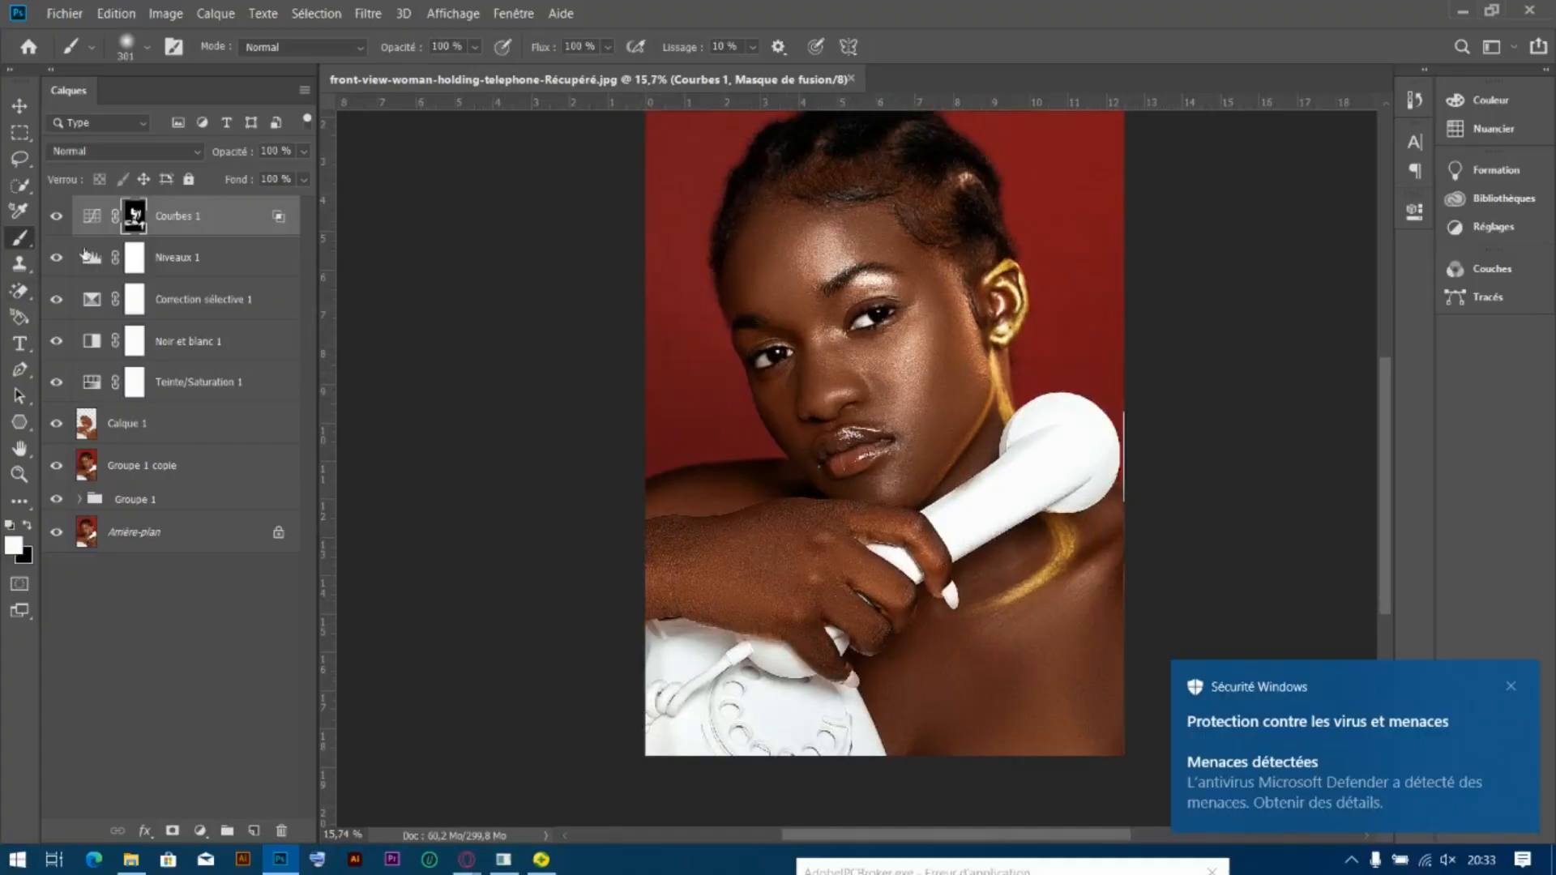
{"action": "left_click", "coordinate": [57, 216]}
{"action": "left_click", "coordinate": [57, 216]}
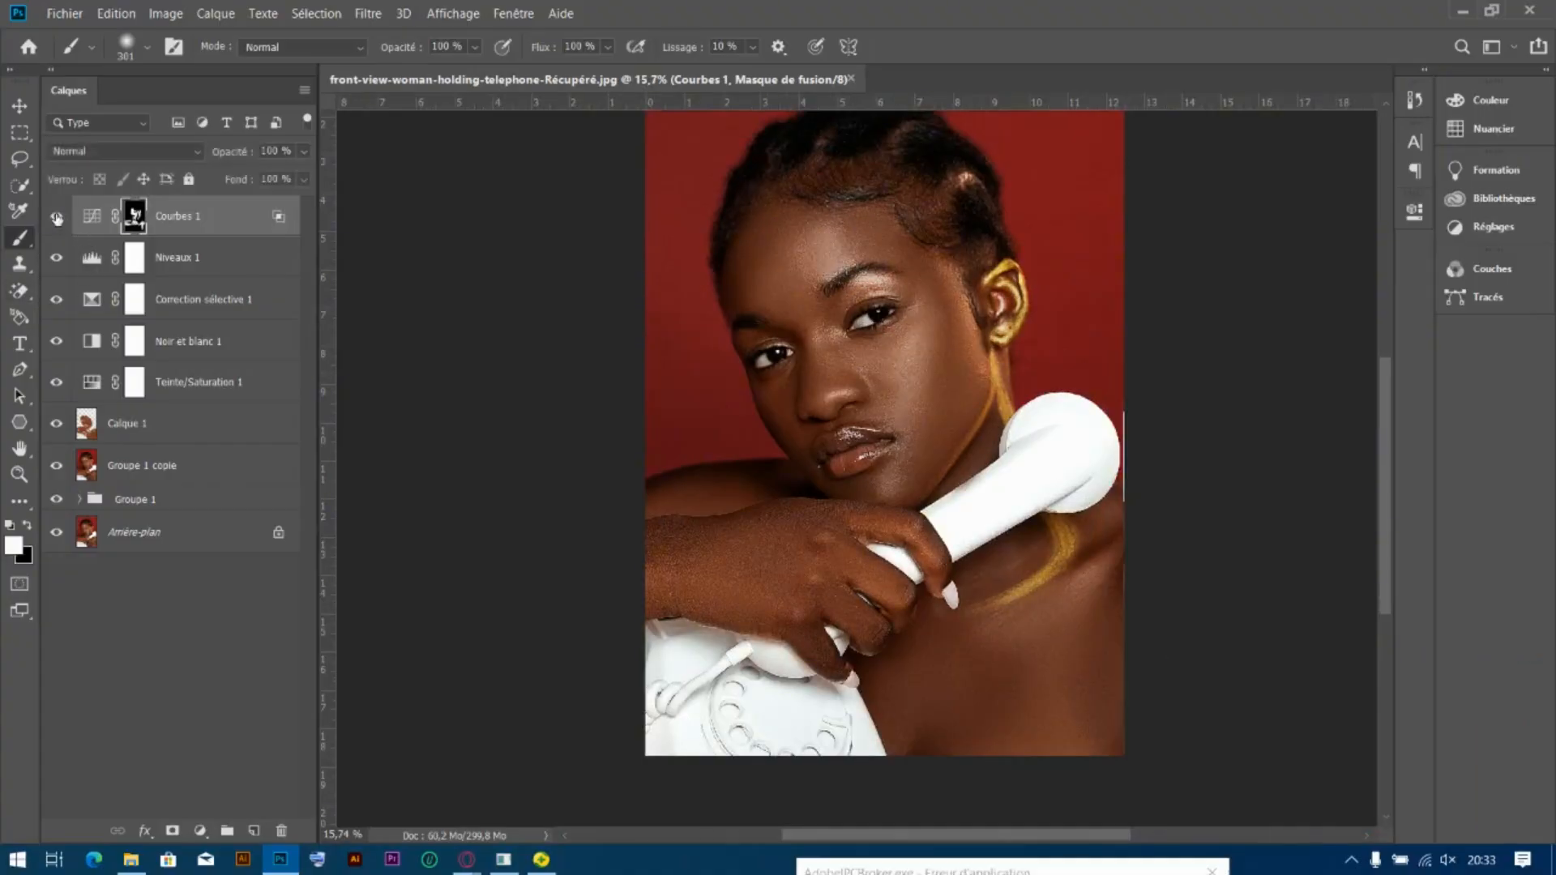
{"action": "left_click", "coordinate": [57, 216]}
{"action": "left_click", "coordinate": [57, 216]}
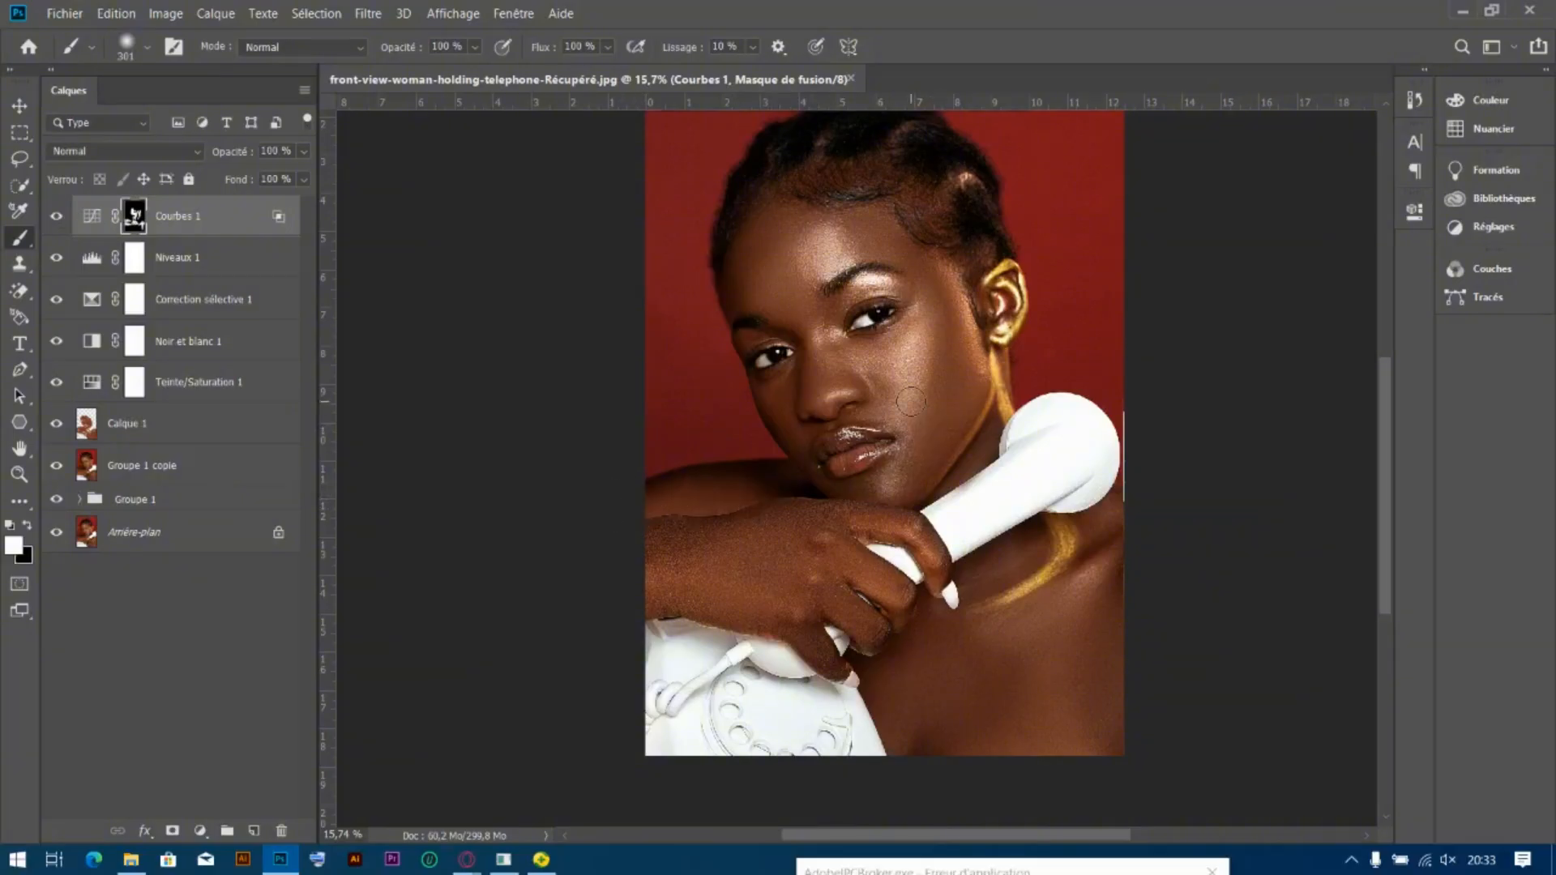
{"action": "scroll", "coordinate": [910, 400], "scroll_direction": "down", "scroll_amount": 1}
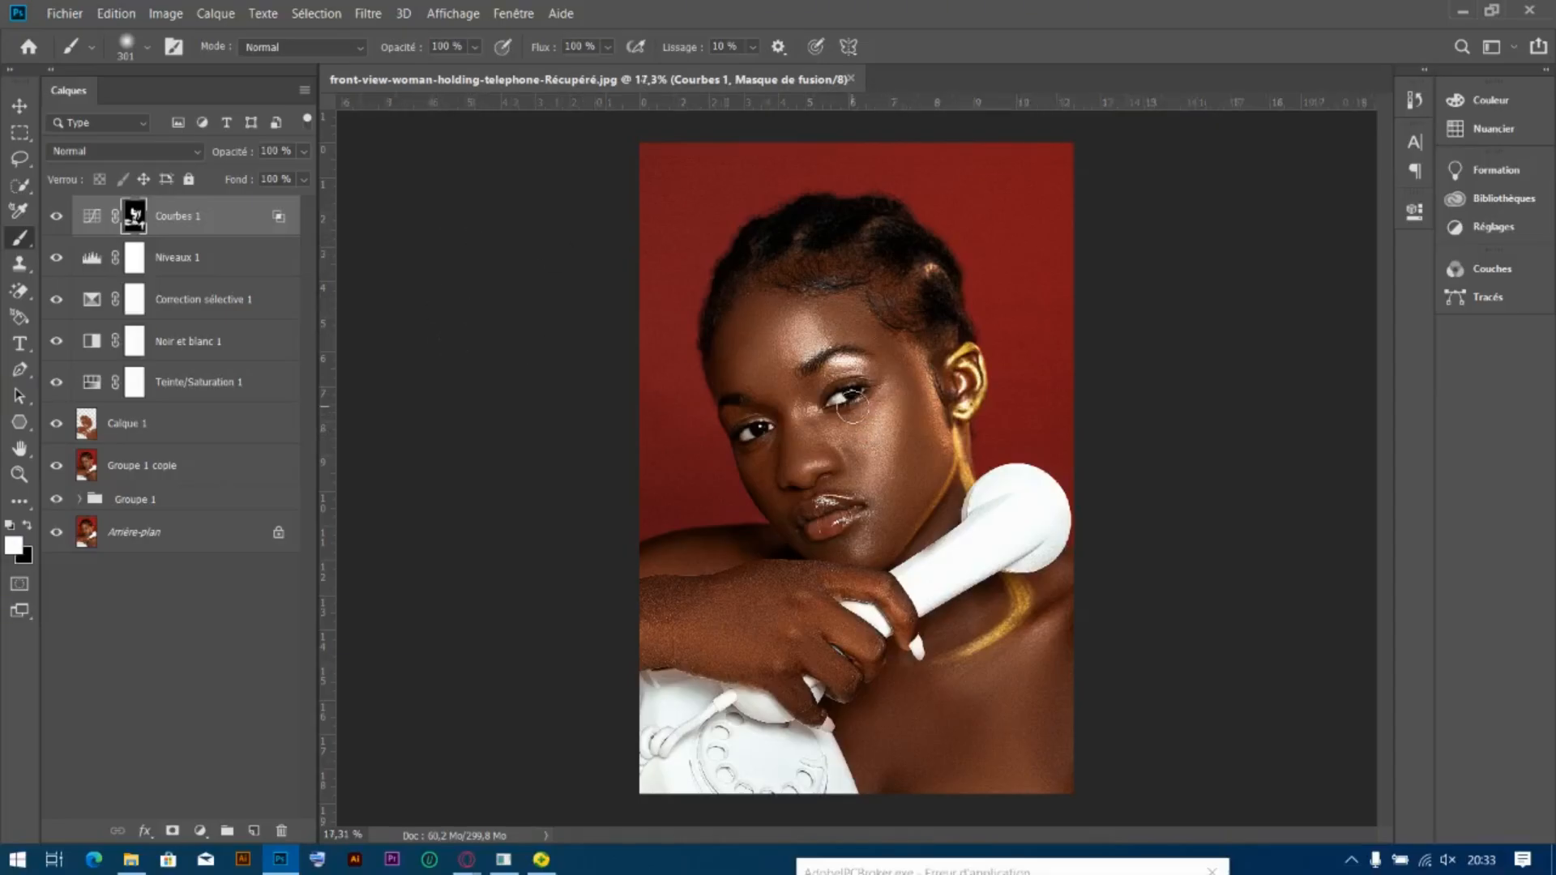
{"action": "scroll", "coordinate": [852, 397], "scroll_direction": "up", "scroll_amount": 3}
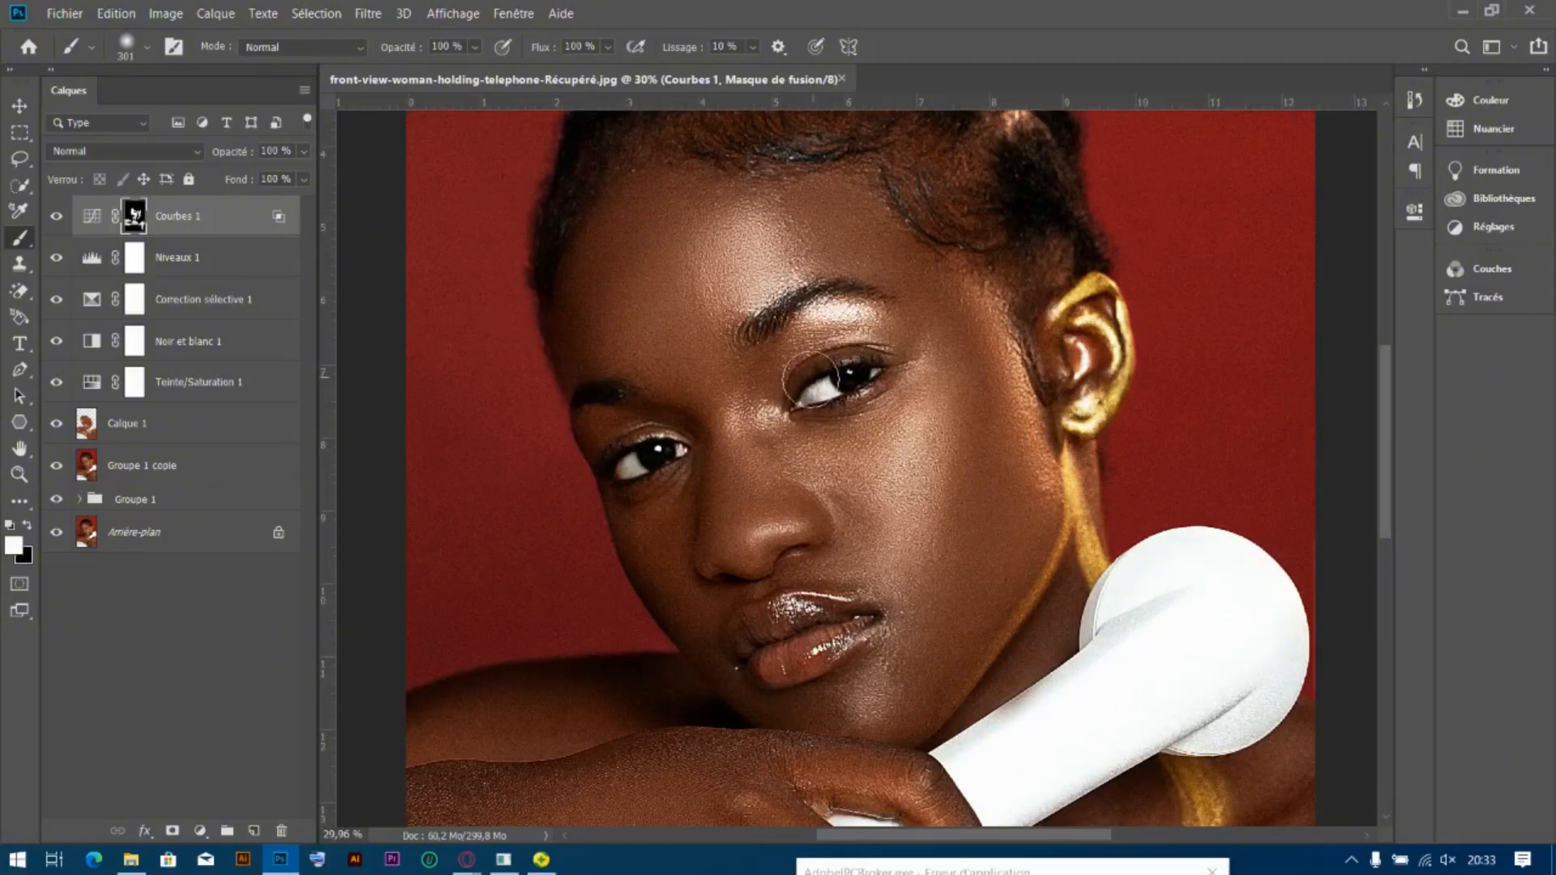
{"action": "scroll", "coordinate": [844, 381], "scroll_direction": "down", "scroll_amount": 1}
{"action": "scroll", "coordinate": [843, 378], "scroll_direction": "down", "scroll_amount": 2}
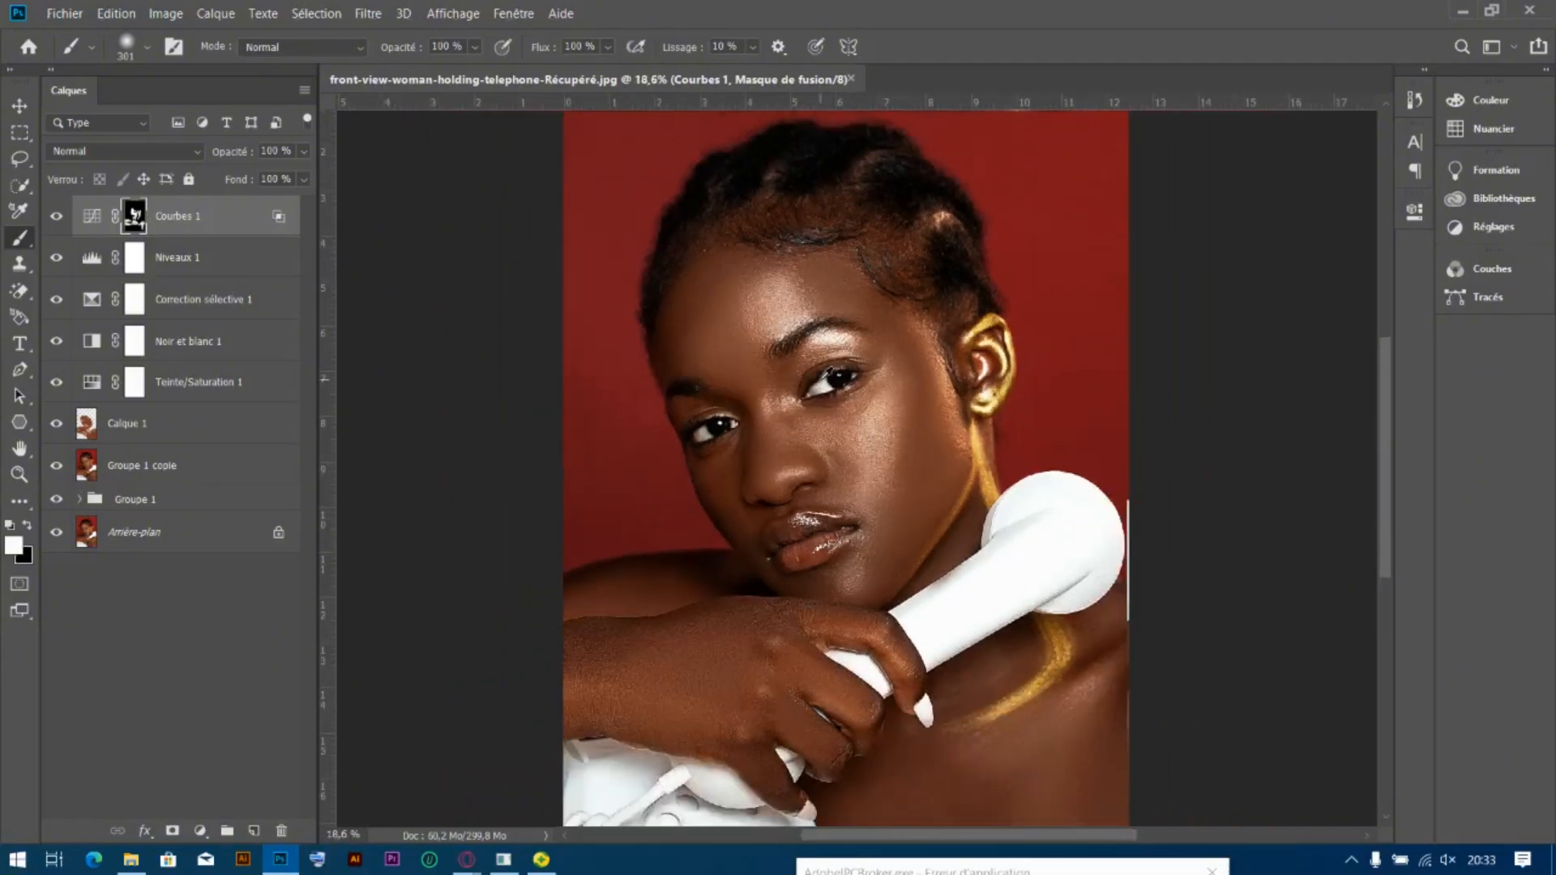
{"action": "scroll", "coordinate": [825, 378], "scroll_direction": "down", "scroll_amount": 1}
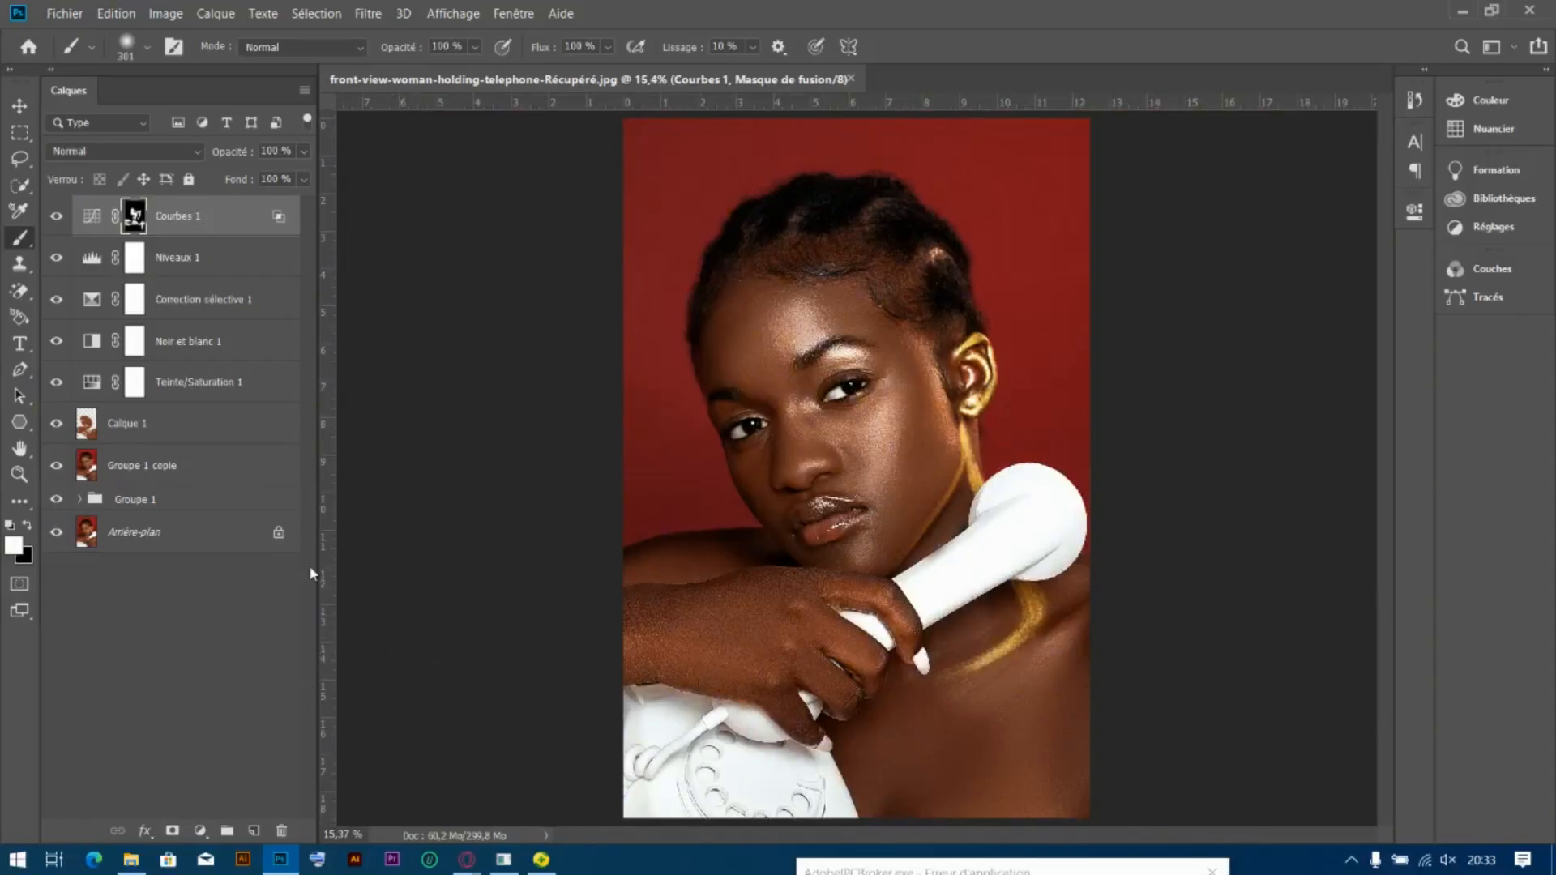
Add a Teinte/Saturation adjustment layer on top with Saturation -40 and invert its mask to black
{"action": "left_click", "coordinate": [200, 832]}
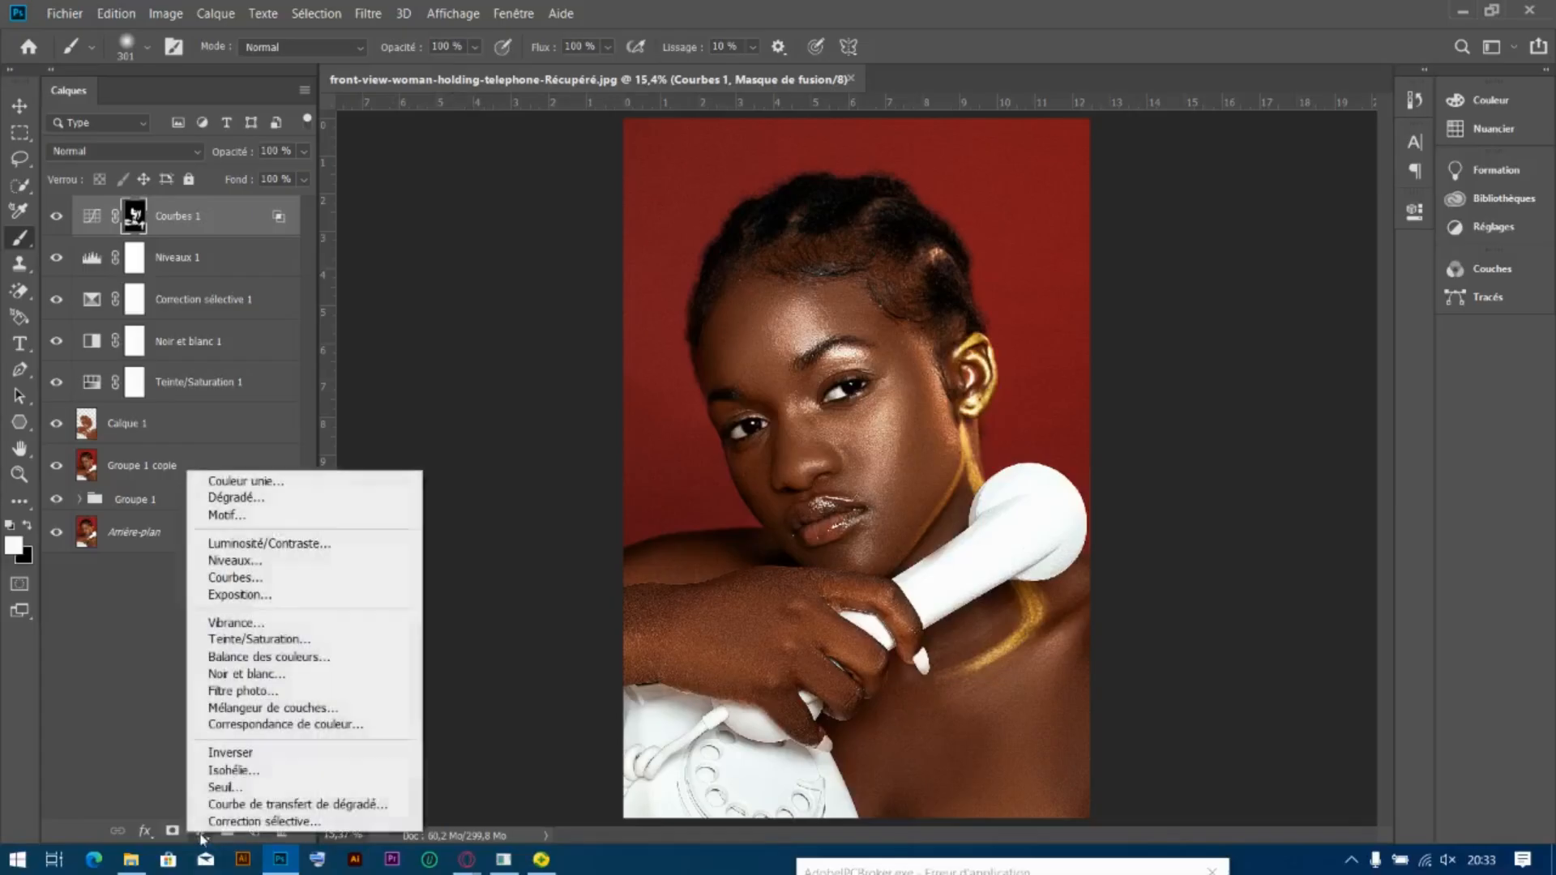
{"action": "left_click", "coordinate": [262, 640]}
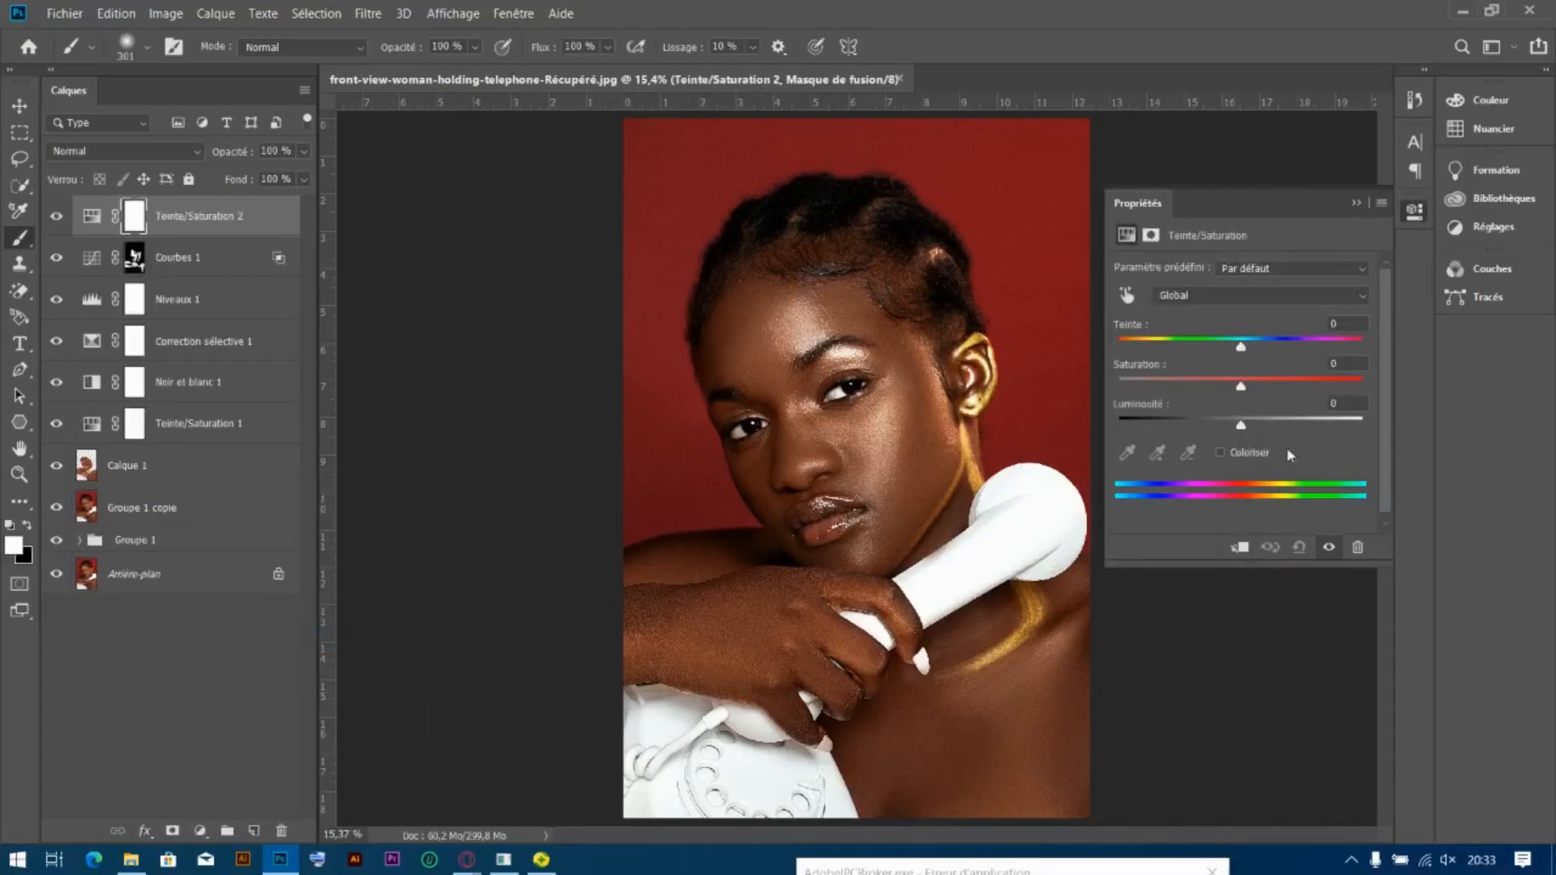
{"action": "left_click_drag", "start_coordinate": [1240, 382], "coordinate": [1192, 388]}
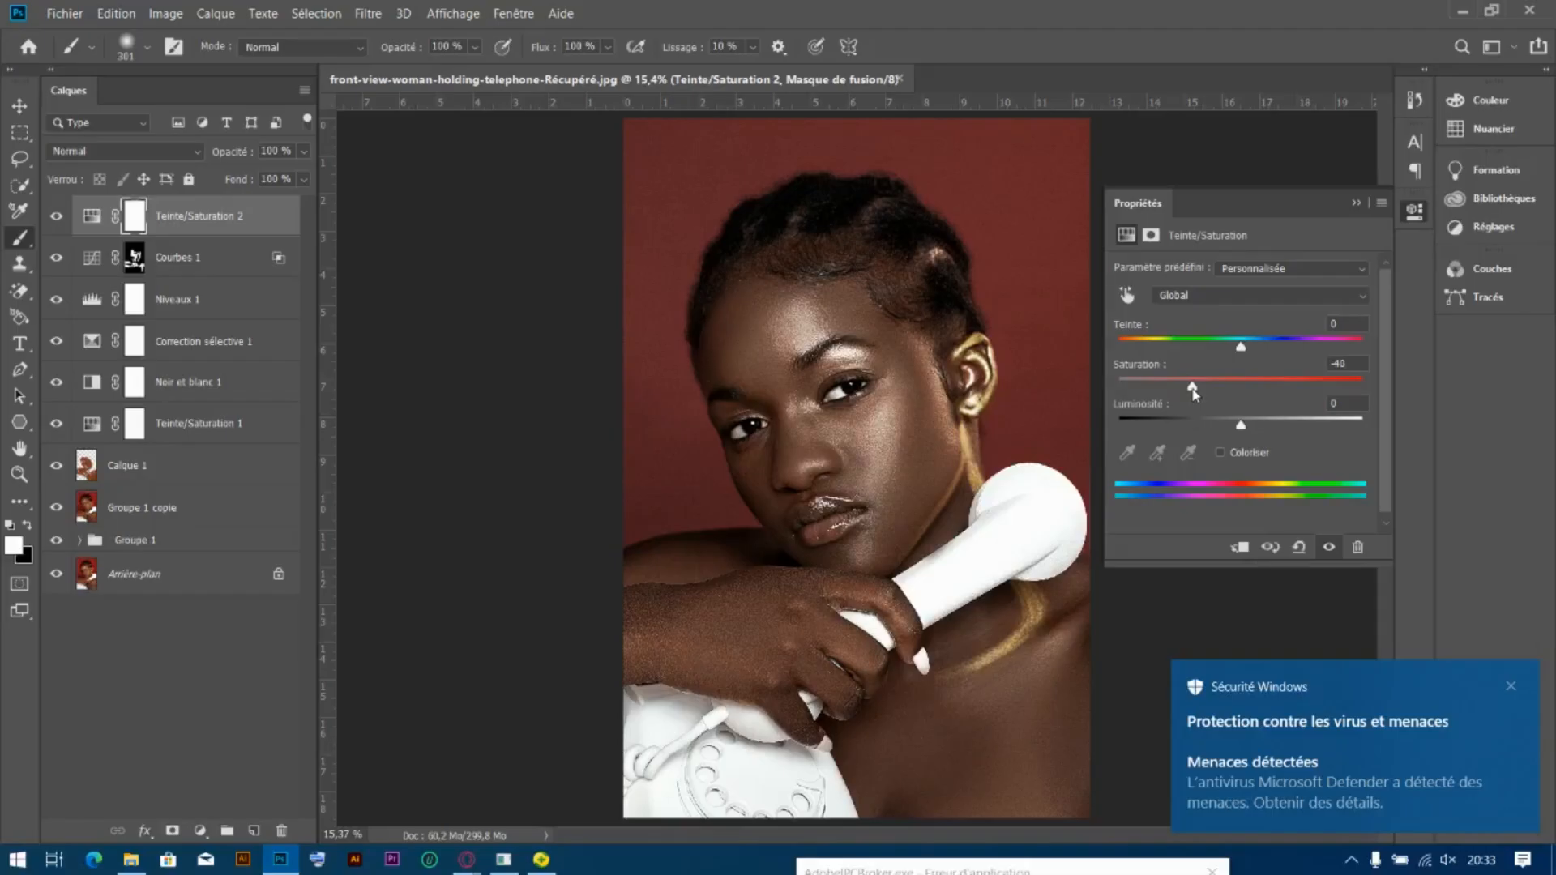
{"action": "left_click", "coordinate": [1356, 203]}
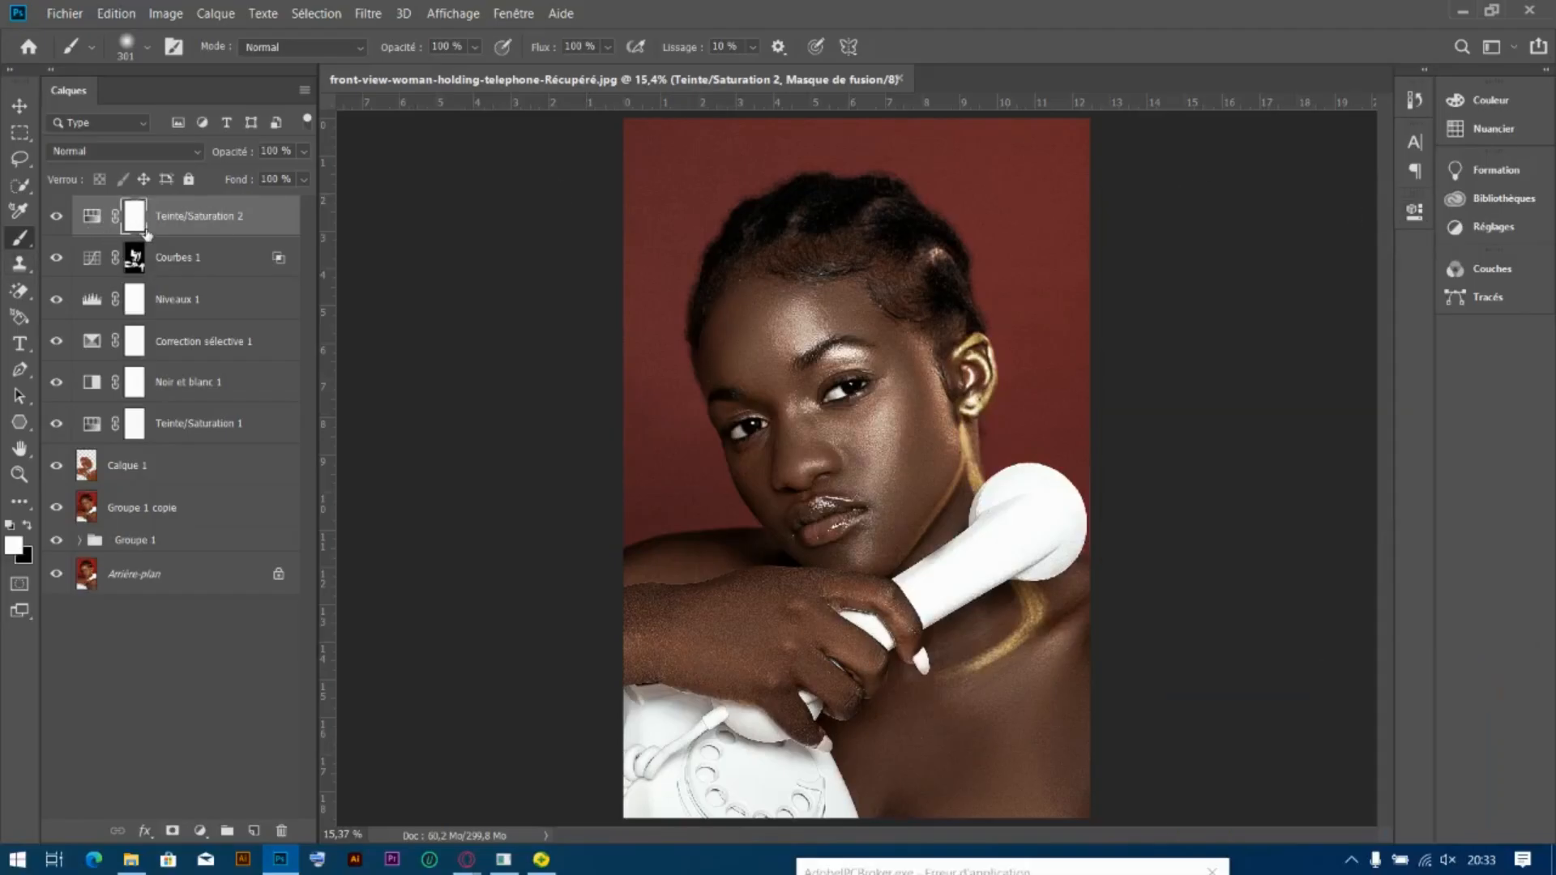
{"action": "key", "text": "ctrl+i"}
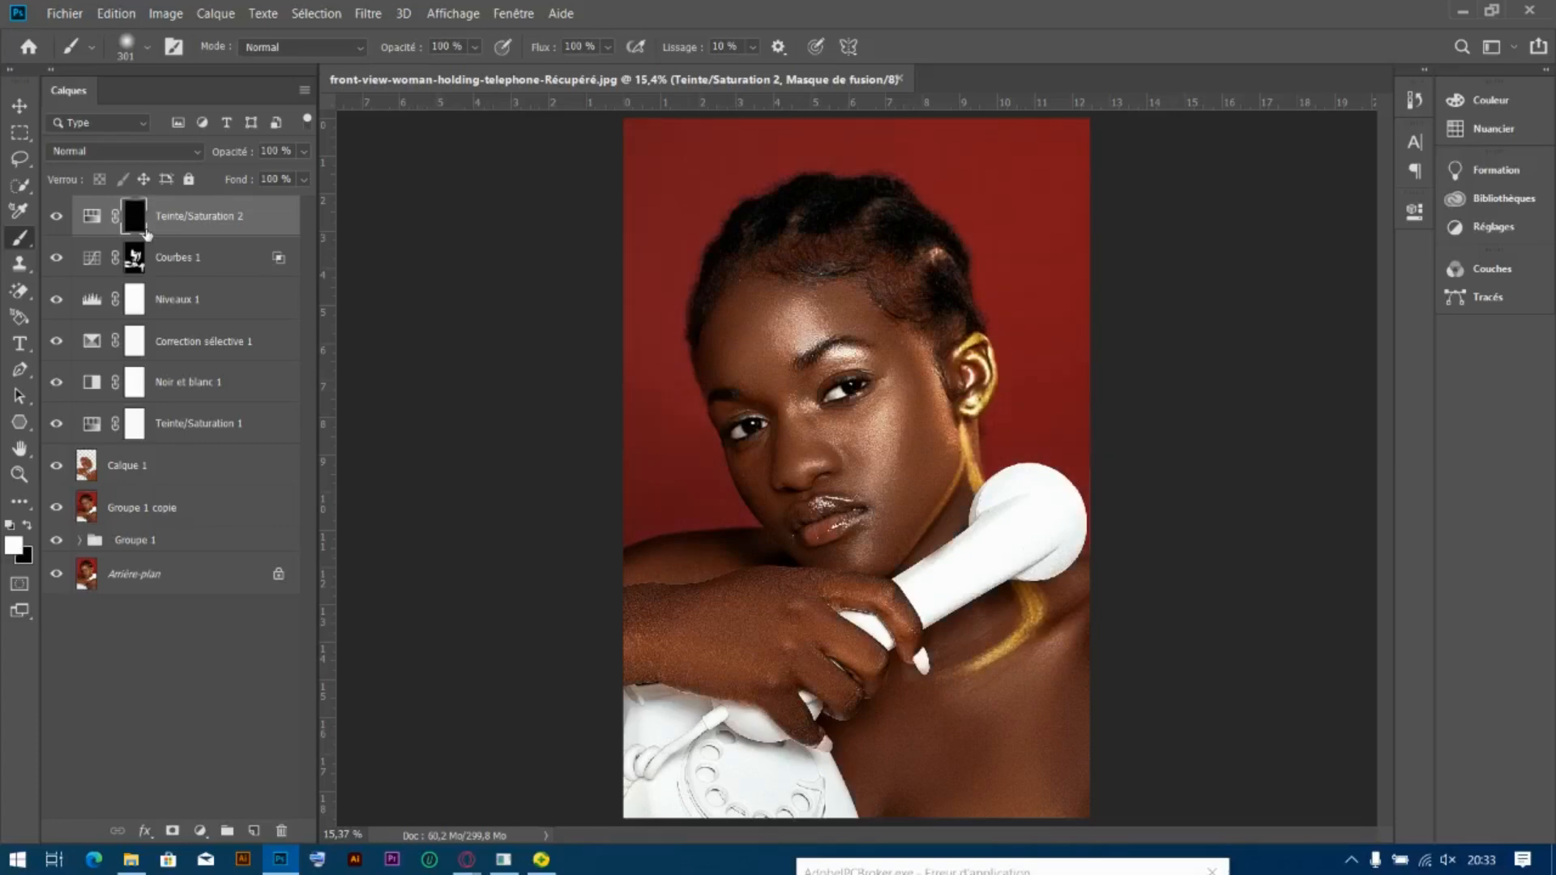
Paint white with a small soft brush on the Teinte/Saturation 2 mask over the whites of both eyes
{"action": "scroll", "coordinate": [901, 390], "scroll_direction": "up", "scroll_amount": 2}
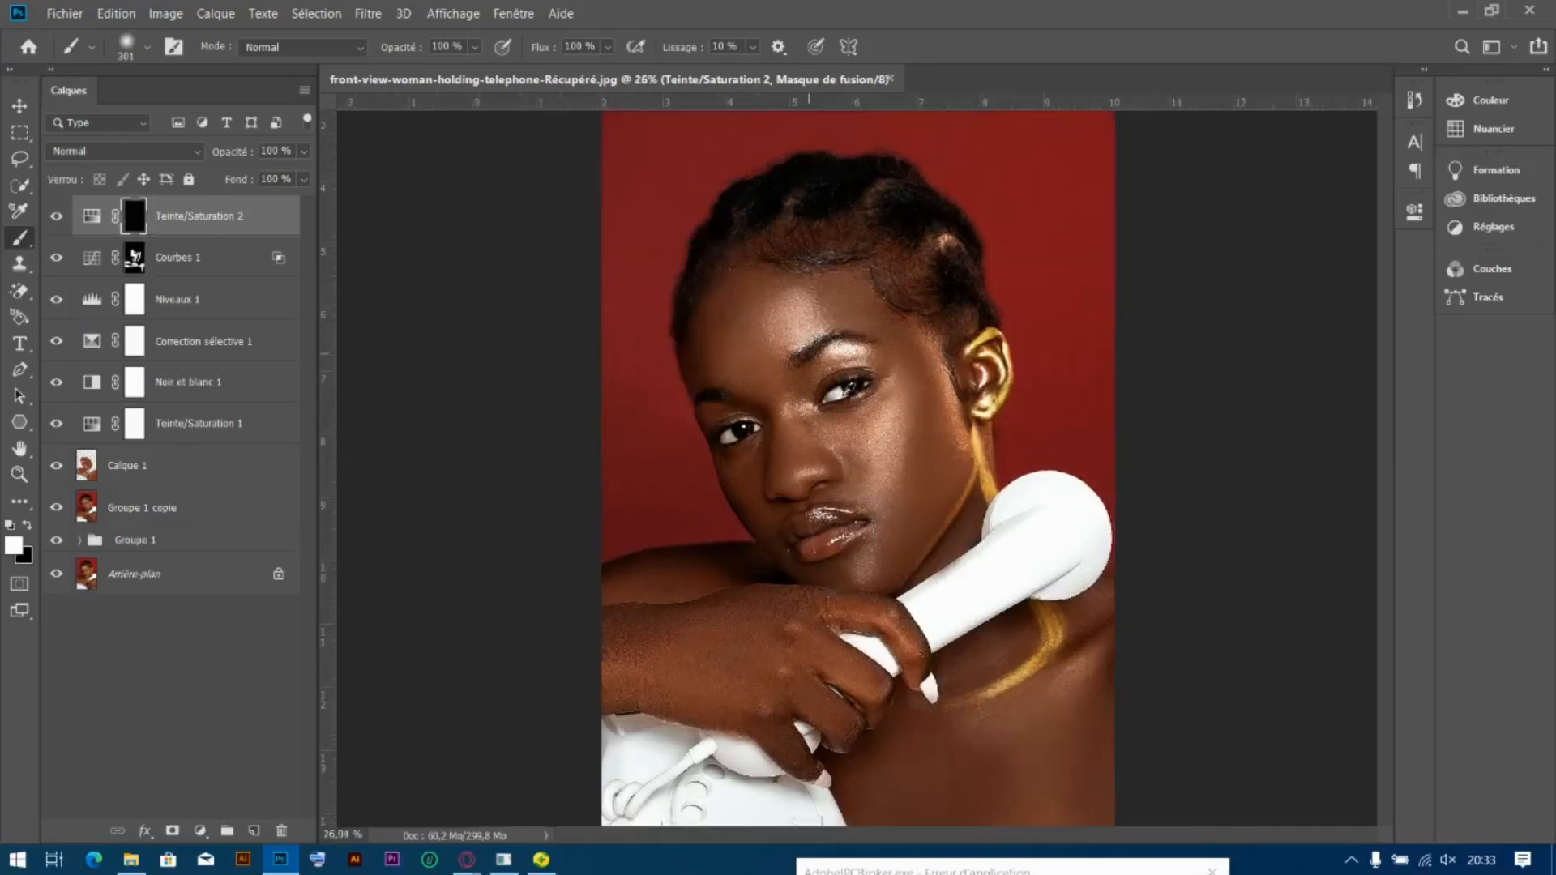
{"action": "scroll", "coordinate": [847, 388], "scroll_direction": "up", "scroll_amount": 3}
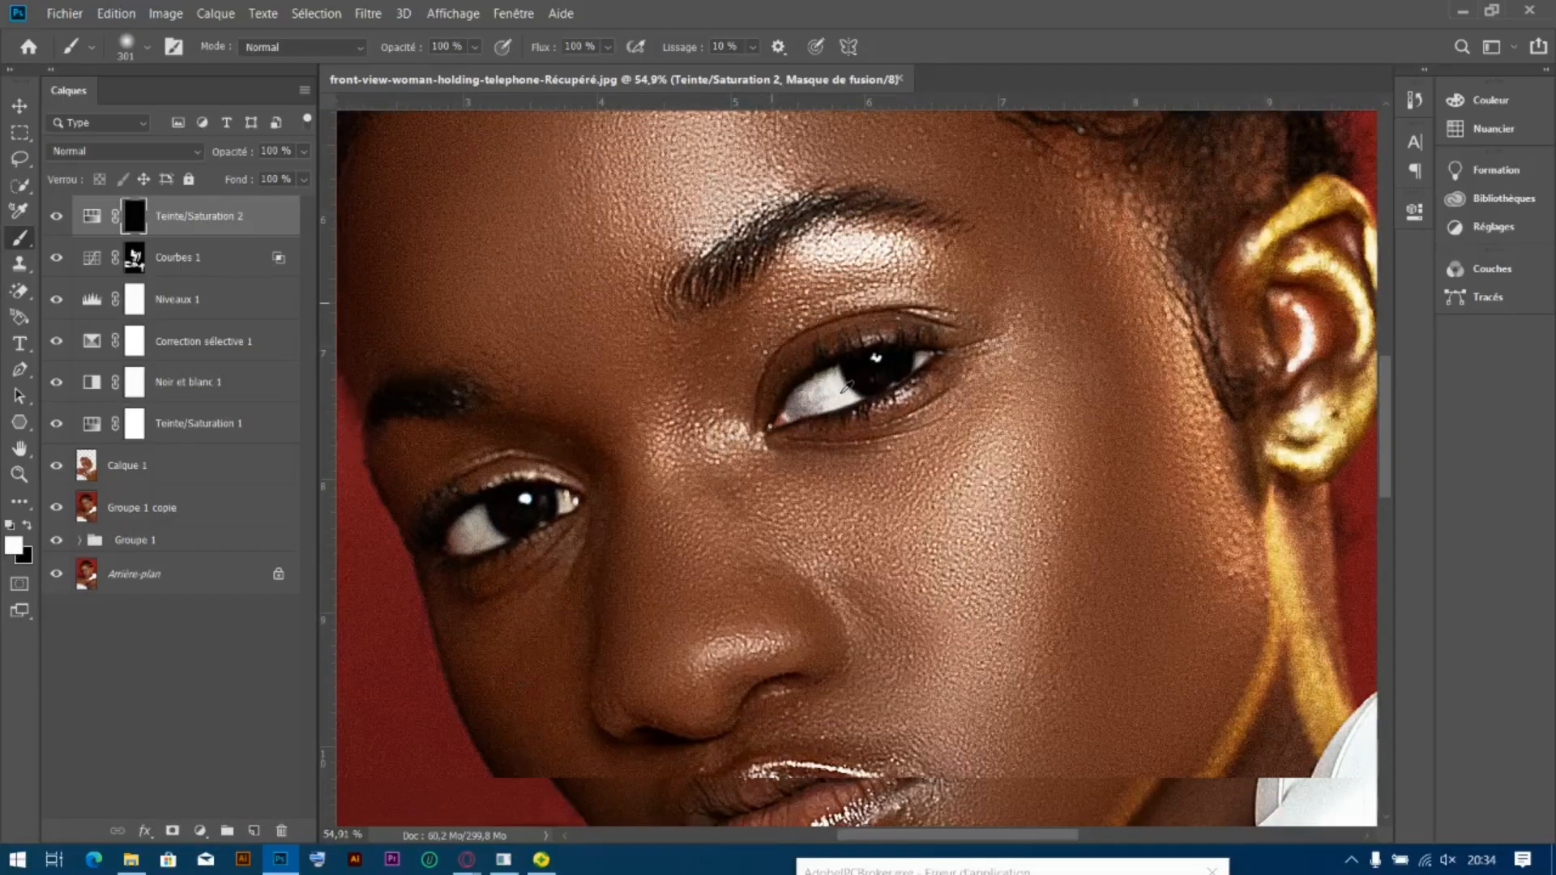
{"action": "scroll", "coordinate": [846, 387], "scroll_direction": "up", "scroll_amount": 1}
{"action": "right_click", "coordinate": [837, 389], "text": "alt"}
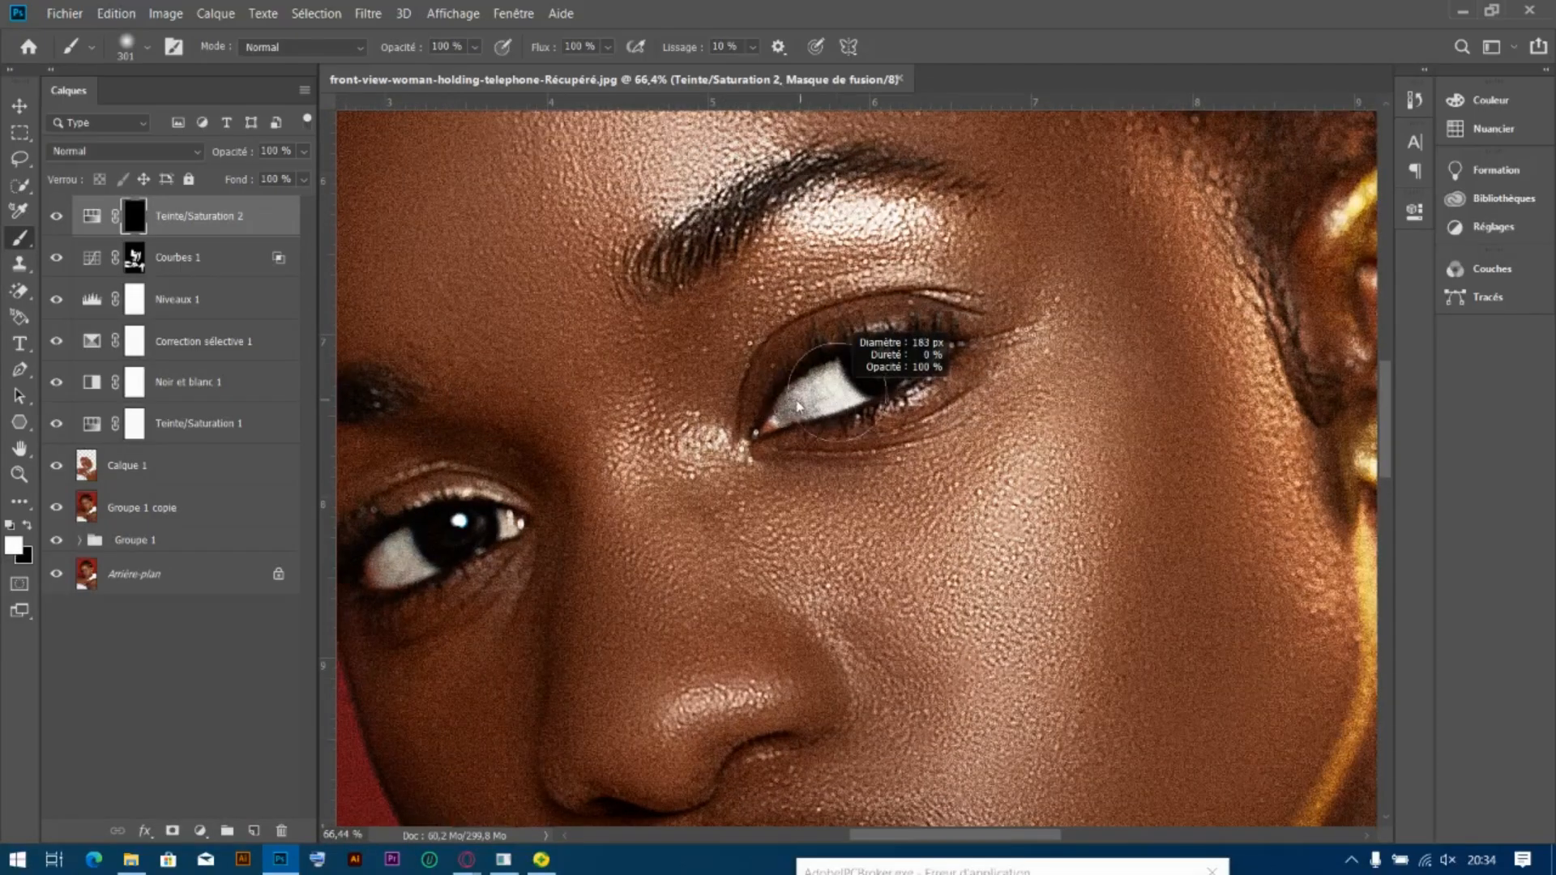
{"action": "left_click_drag", "start_coordinate": [796, 402], "coordinate": [749, 409]}
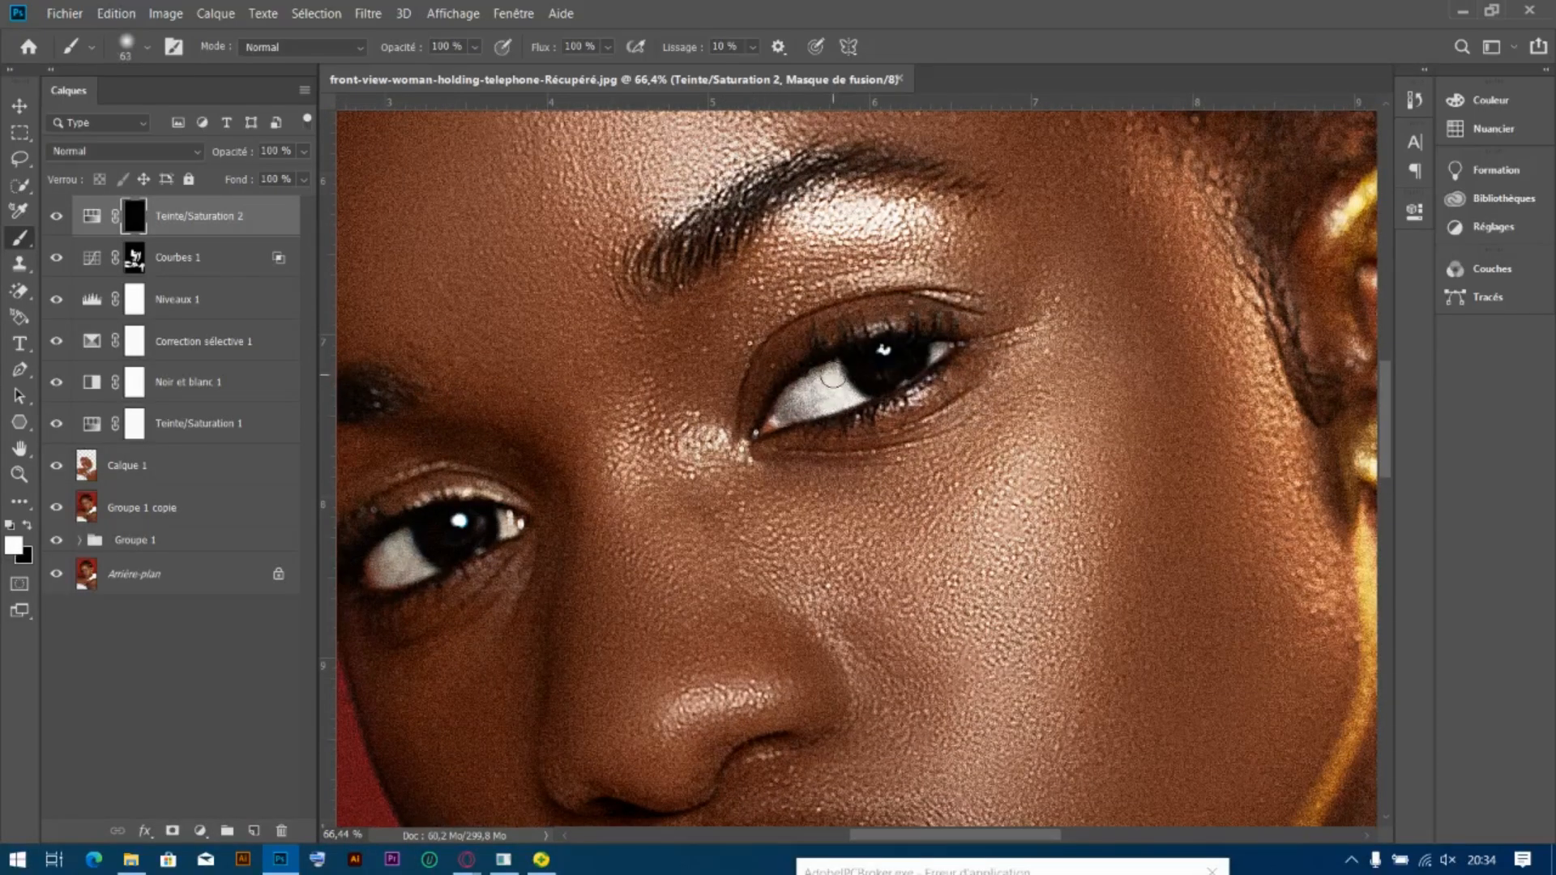
{"action": "mouse_move", "coordinate": [833, 377]}
{"action": "left_mouse_down"}
{"action": "mouse_move", "coordinate": [790, 398]}
{"action": "mouse_move", "coordinate": [834, 388]}
{"action": "mouse_move", "coordinate": [810, 397]}
{"action": "left_mouse_up"}
{"action": "right_click", "coordinate": [943, 351], "text": "alt"}
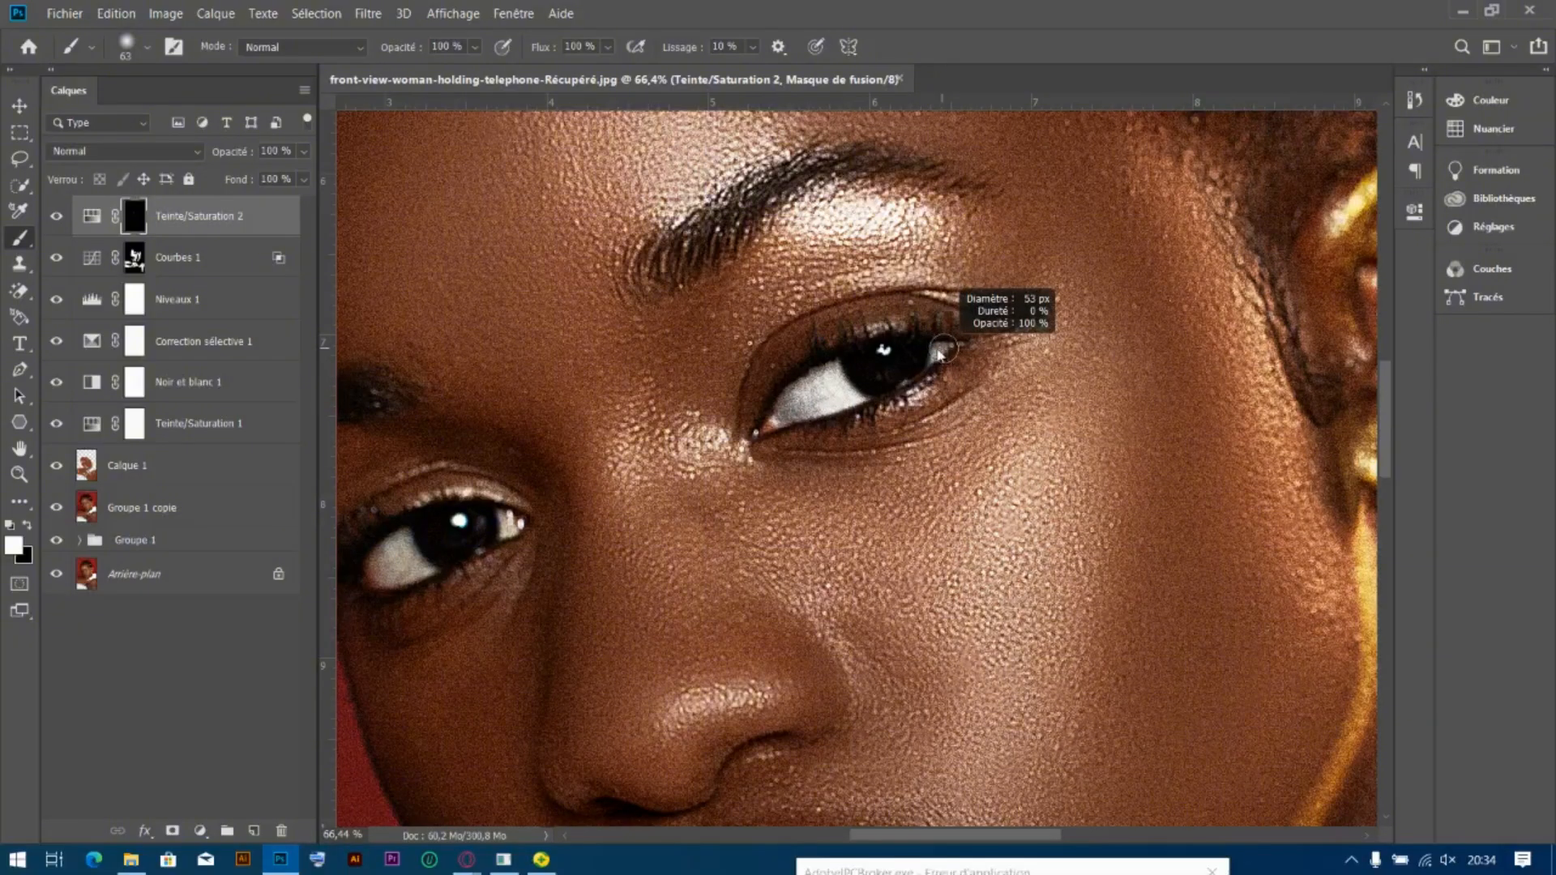
{"action": "left_click_drag", "start_coordinate": [940, 354], "coordinate": [932, 354]}
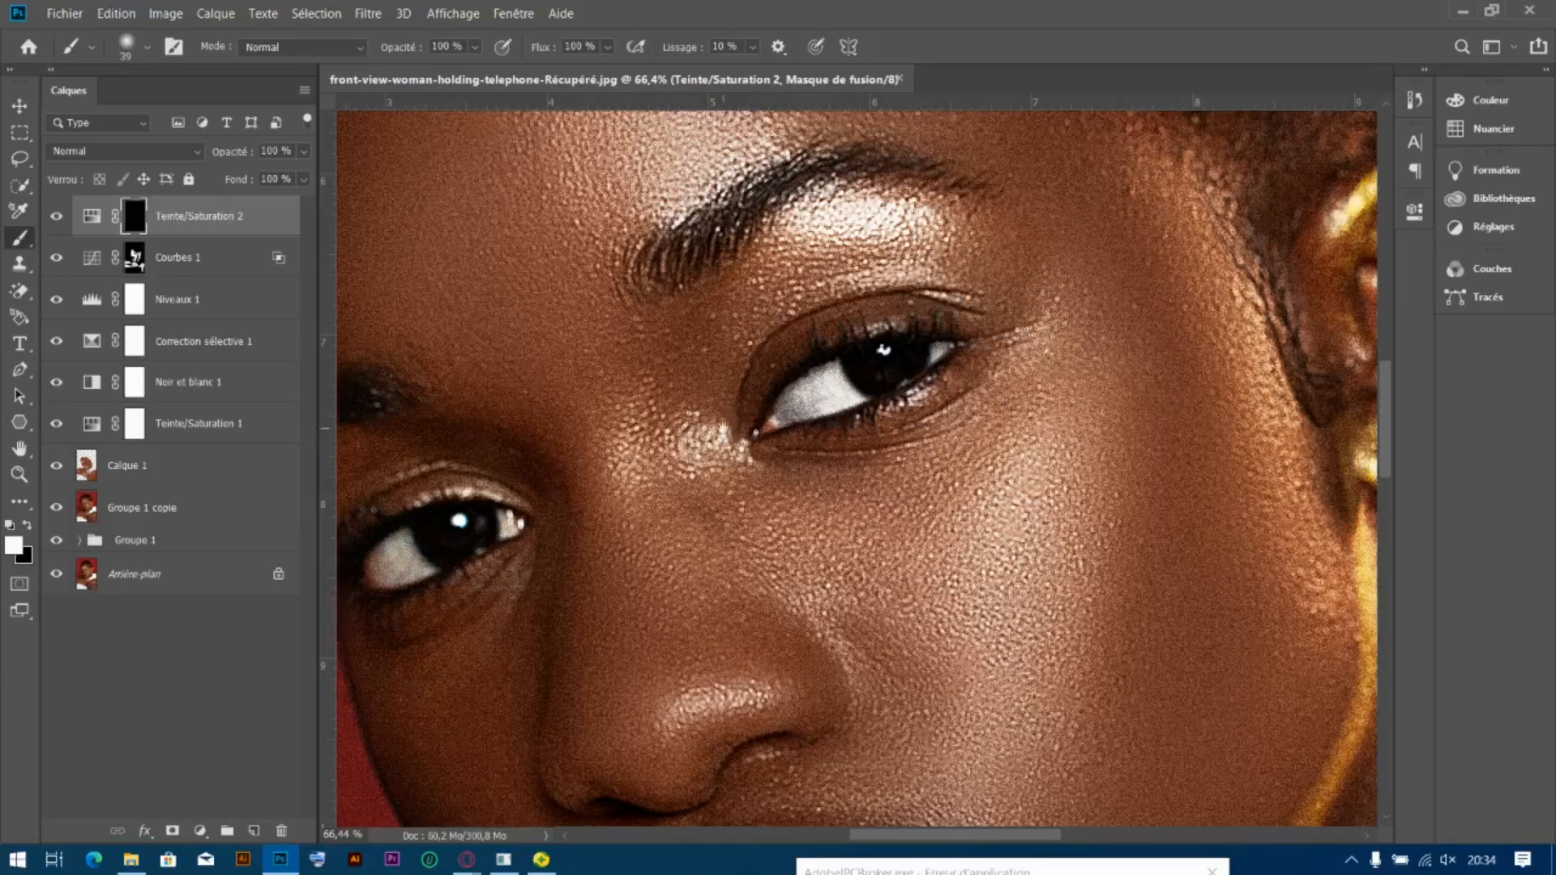
{"action": "left_click_drag", "start_coordinate": [502, 543], "coordinate": [827, 373]}
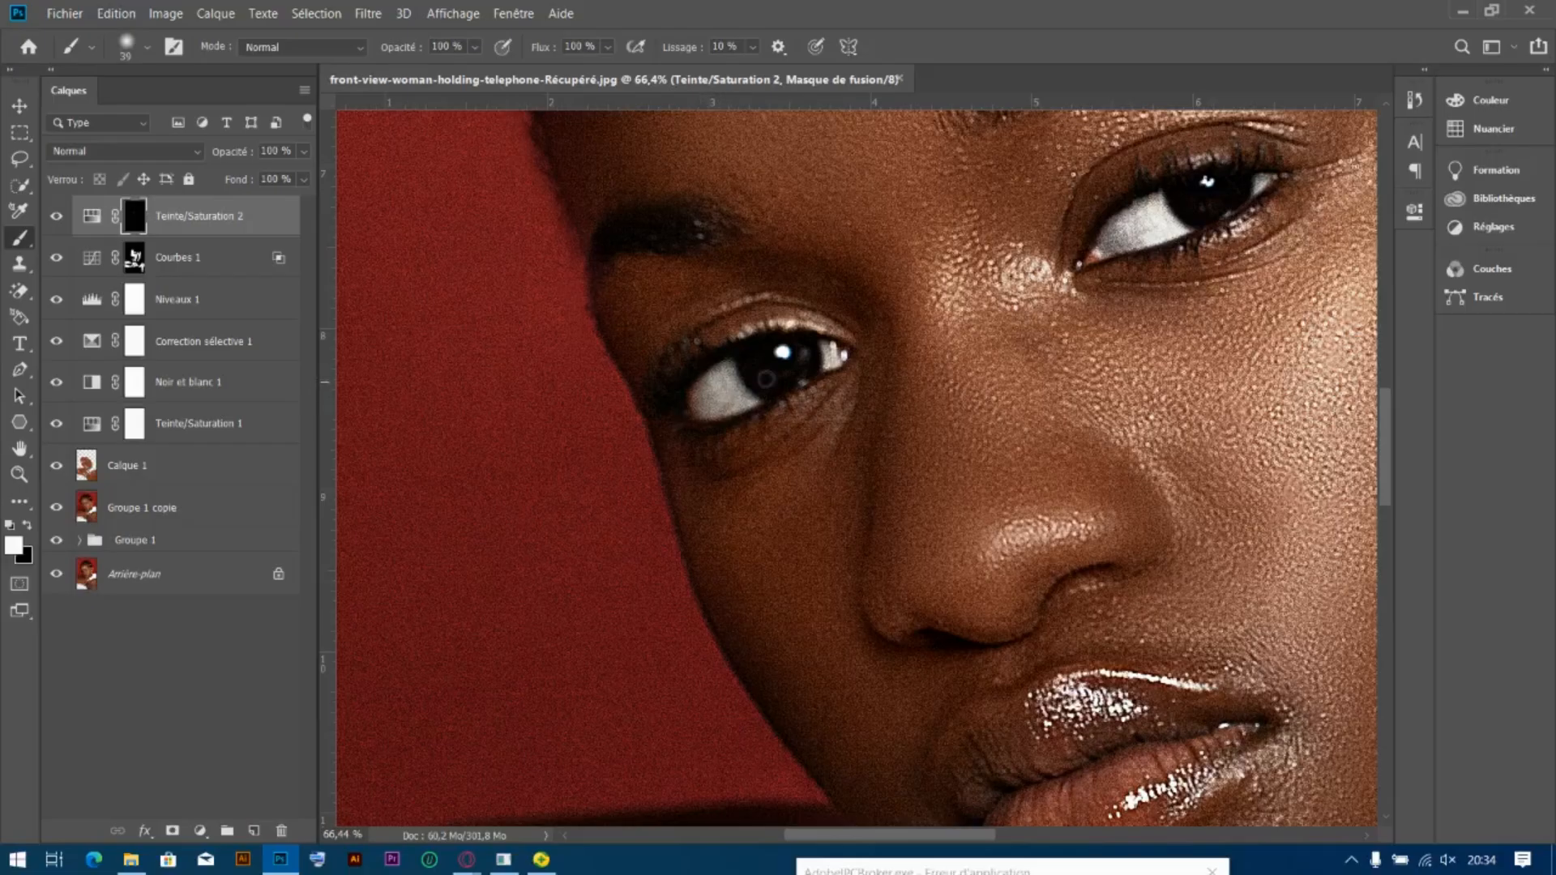
{"action": "scroll", "coordinate": [857, 346], "scroll_direction": "down", "scroll_amount": 2}
{"action": "scroll", "coordinate": [861, 340], "scroll_direction": "down", "scroll_amount": 5}
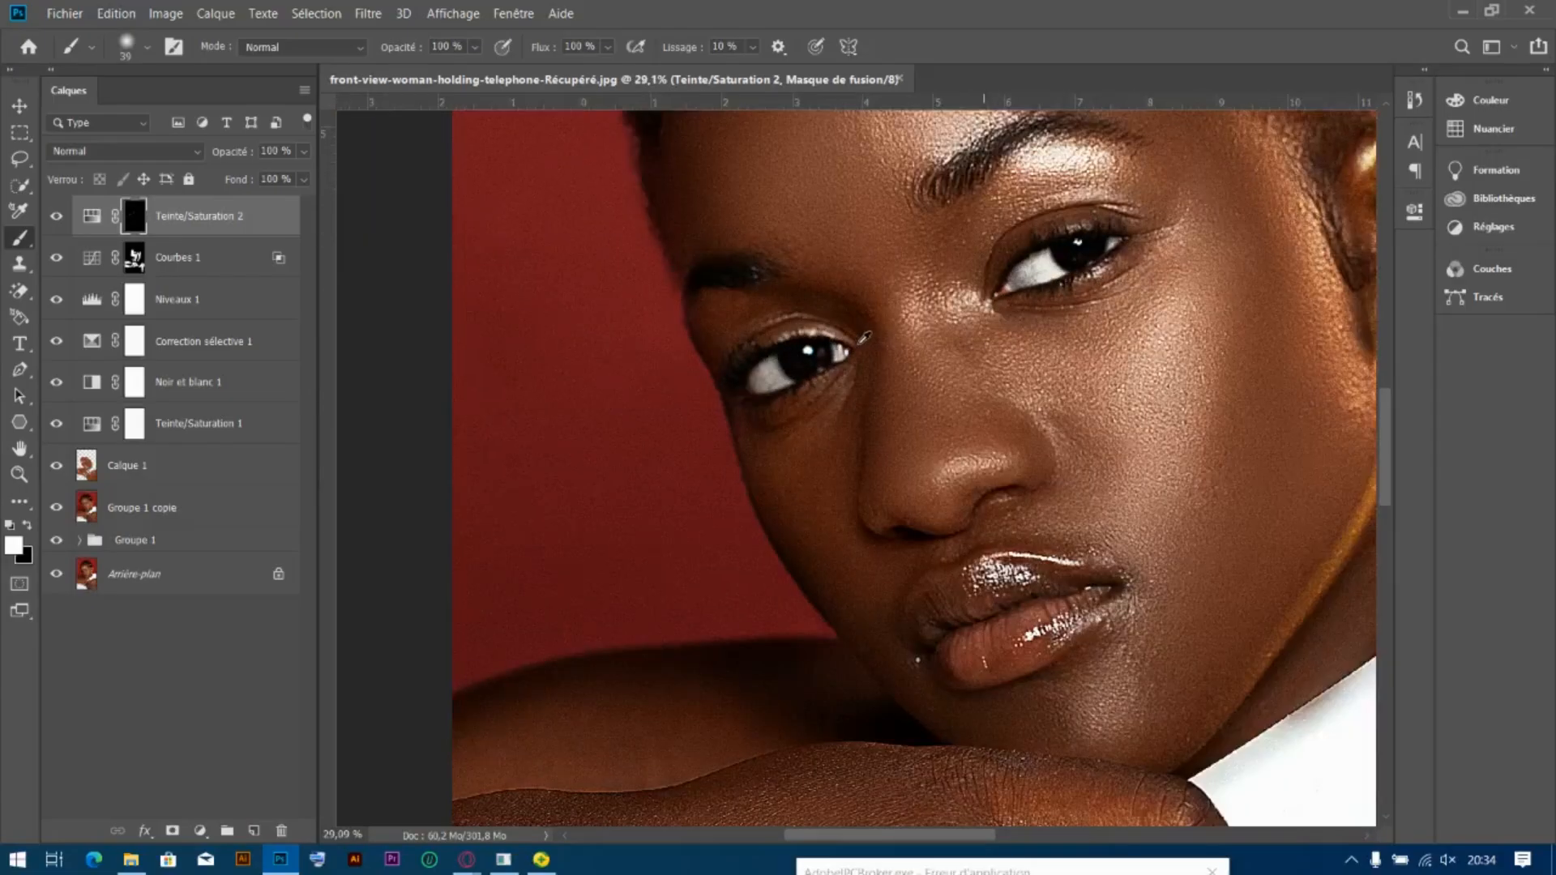
{"action": "scroll", "coordinate": [875, 430], "scroll_direction": "up", "scroll_amount": 1}
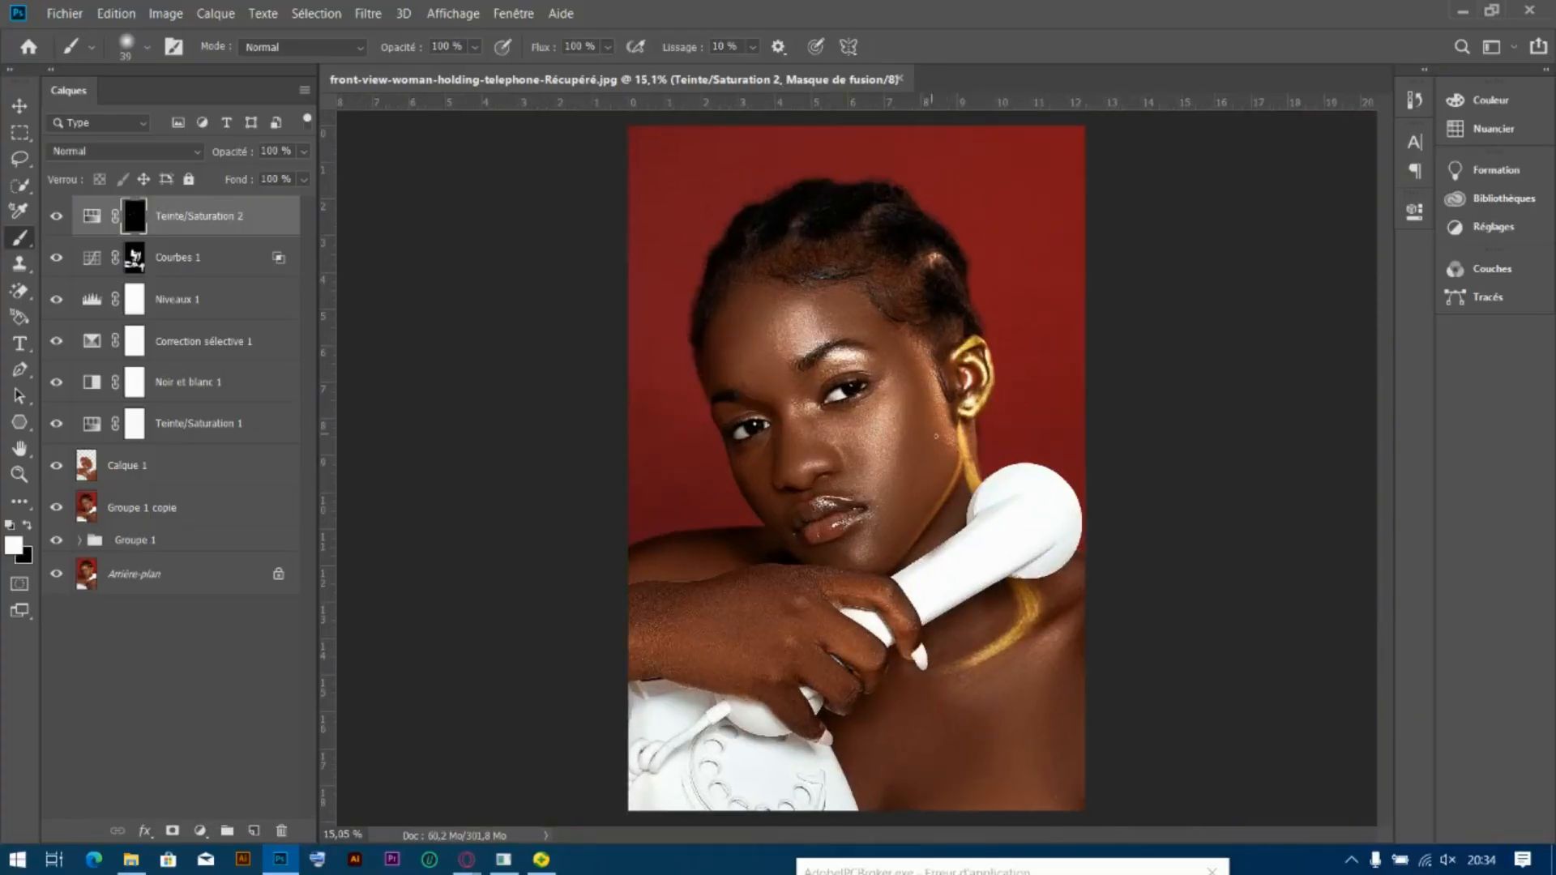
Stamp all visible layers into a new layer on top and convert it to a smart object
{"action": "left_click", "coordinate": [953, 418], "text": "alt"}
{"action": "key", "text": "v"}
{"action": "left_click", "coordinate": [1185, 276]}
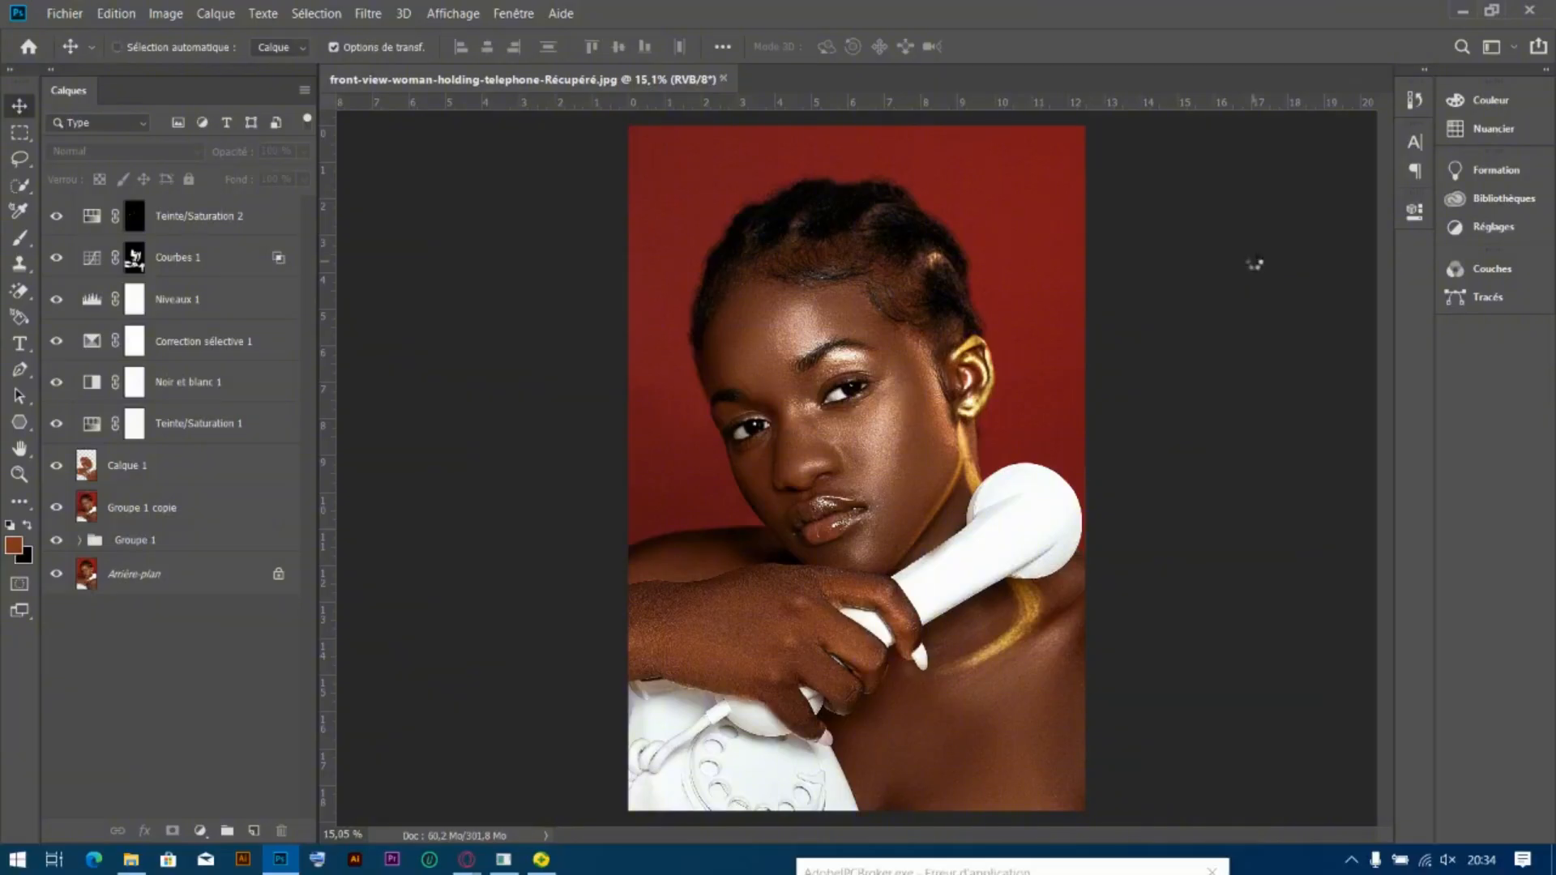
{"action": "key", "text": "ctrl+shift+alt+e"}
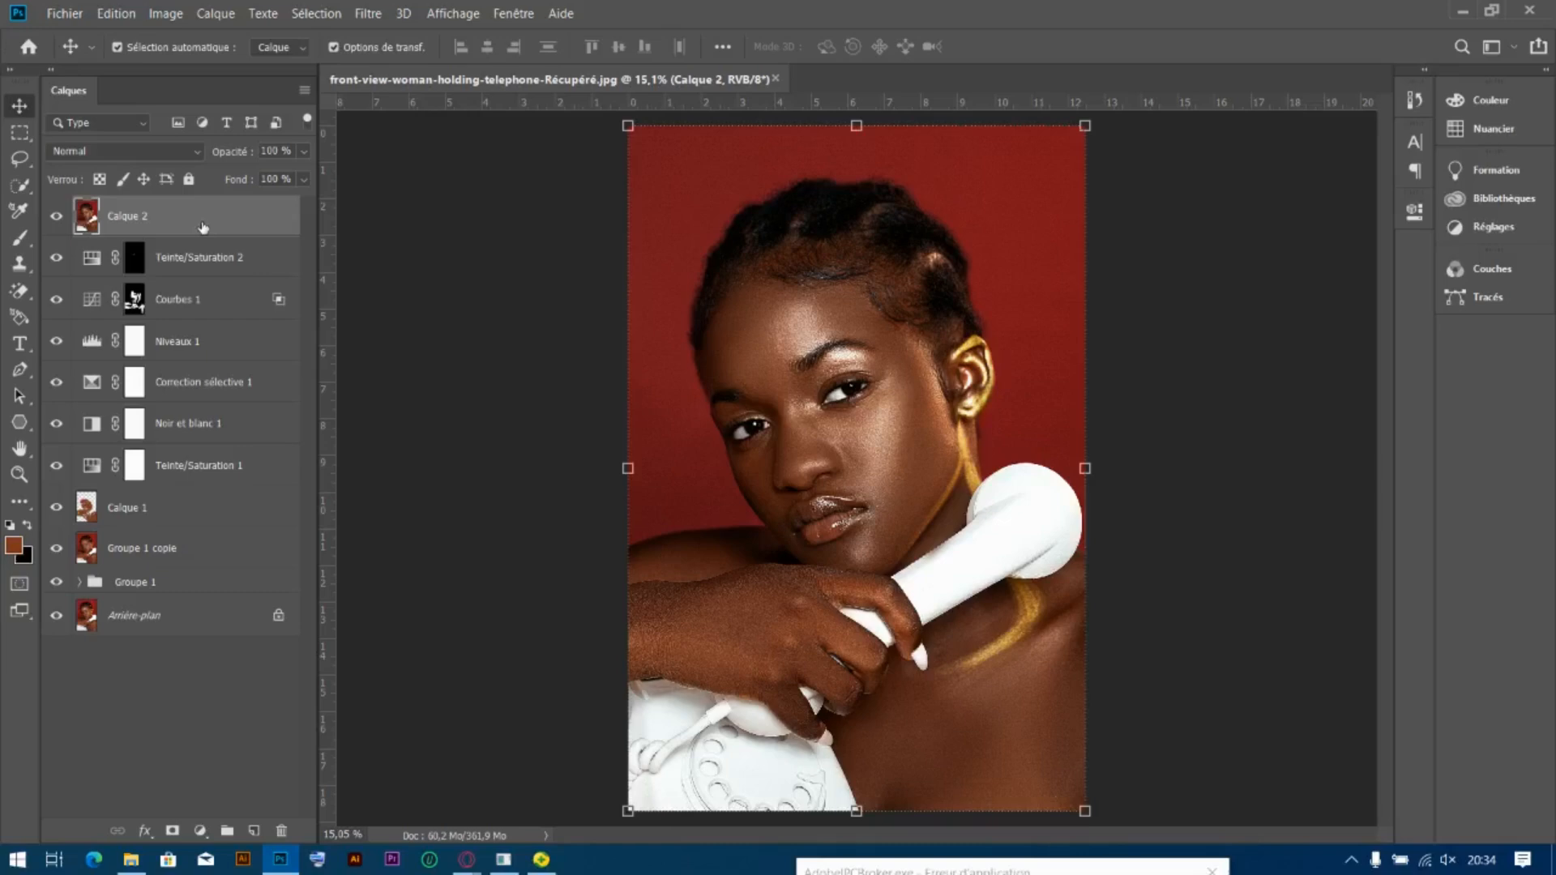
{"action": "right_click", "coordinate": [202, 226]}
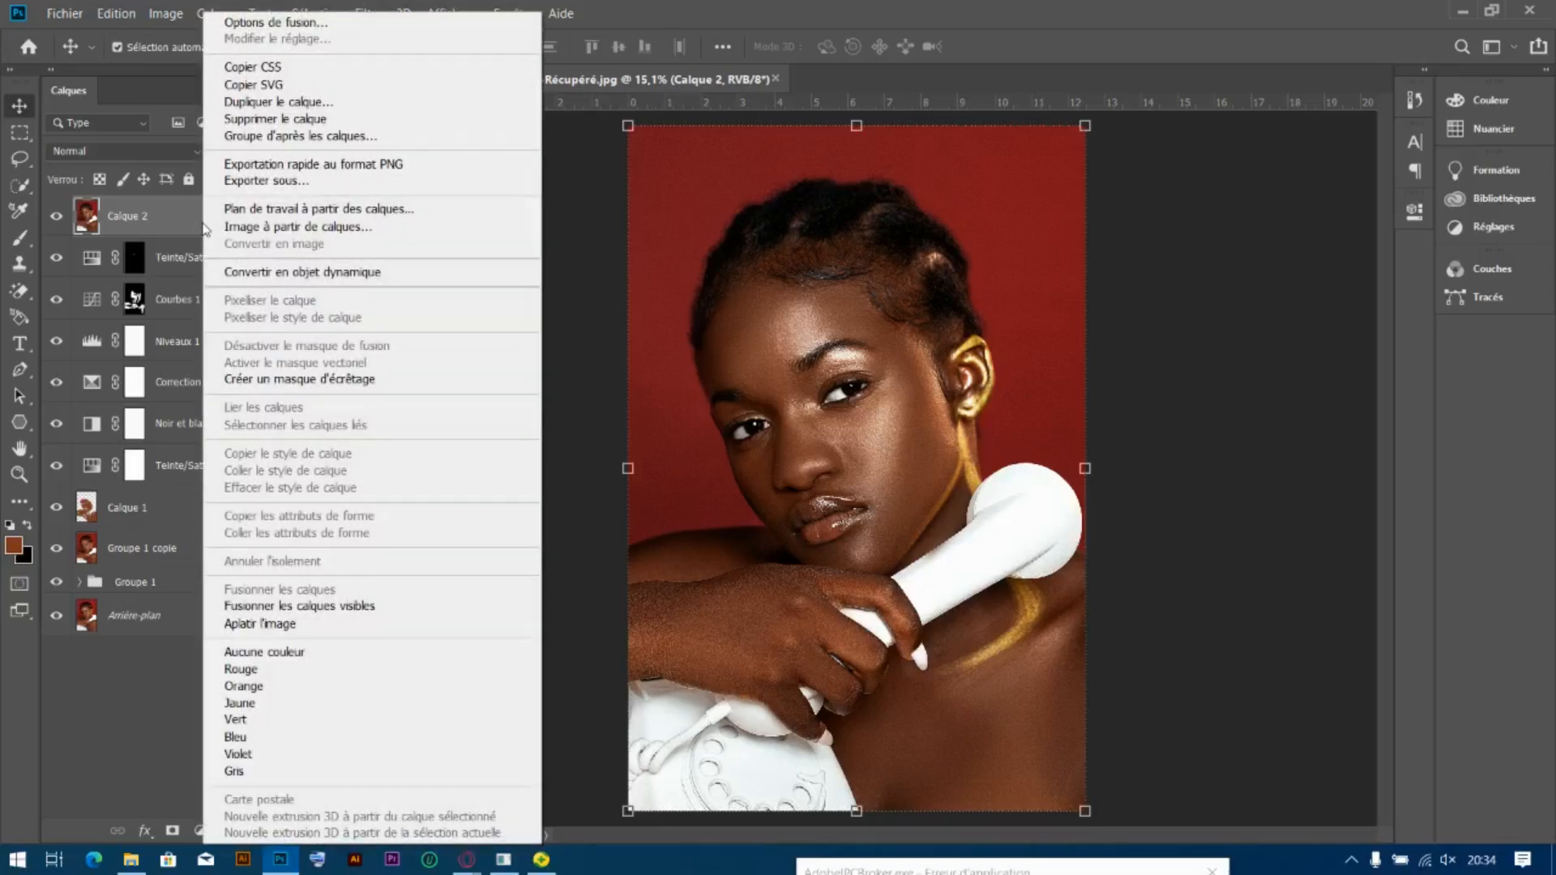
{"action": "left_click", "coordinate": [333, 273]}
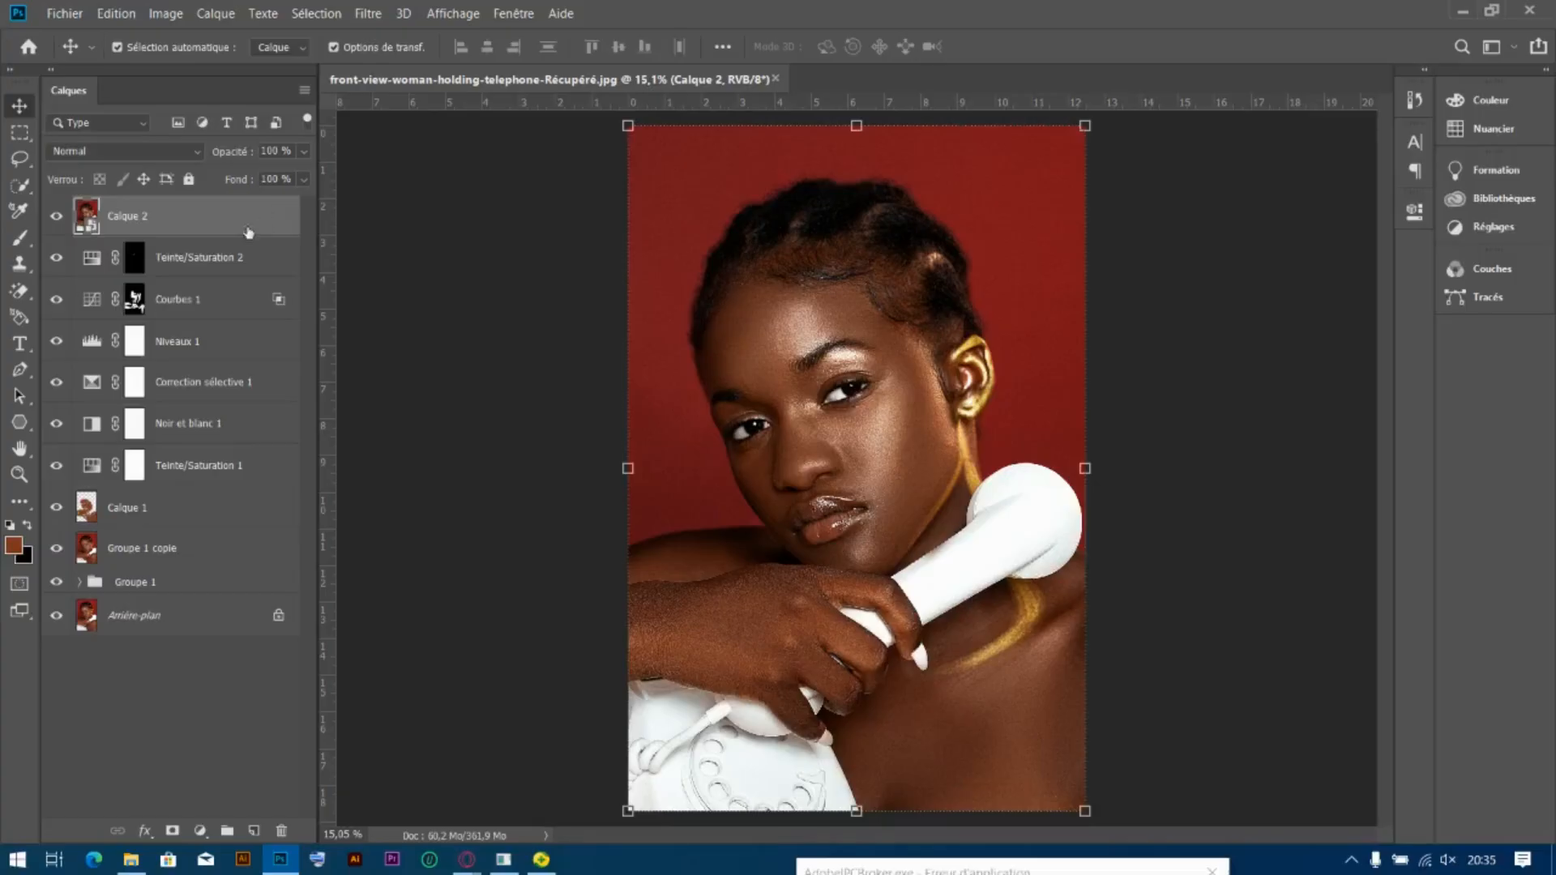
Start a Camera Raw filter on Calque 2 with Température +7, Teinte +8, Clarté +24 and Textures +17, comparing before and after
{"action": "left_click", "coordinate": [366, 15]}
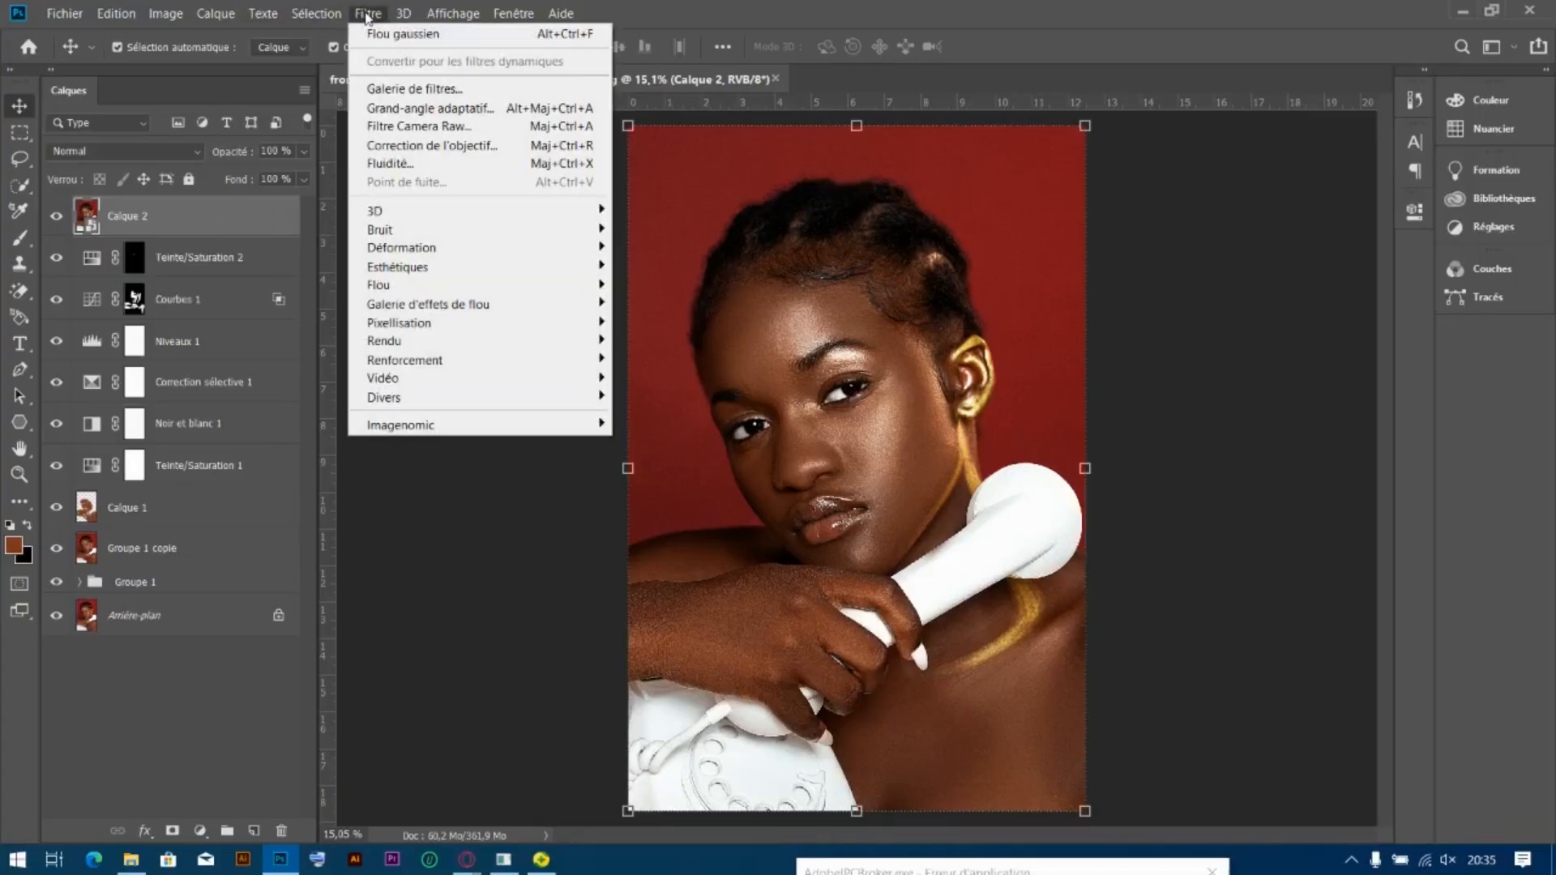
{"action": "left_click", "coordinate": [453, 128]}
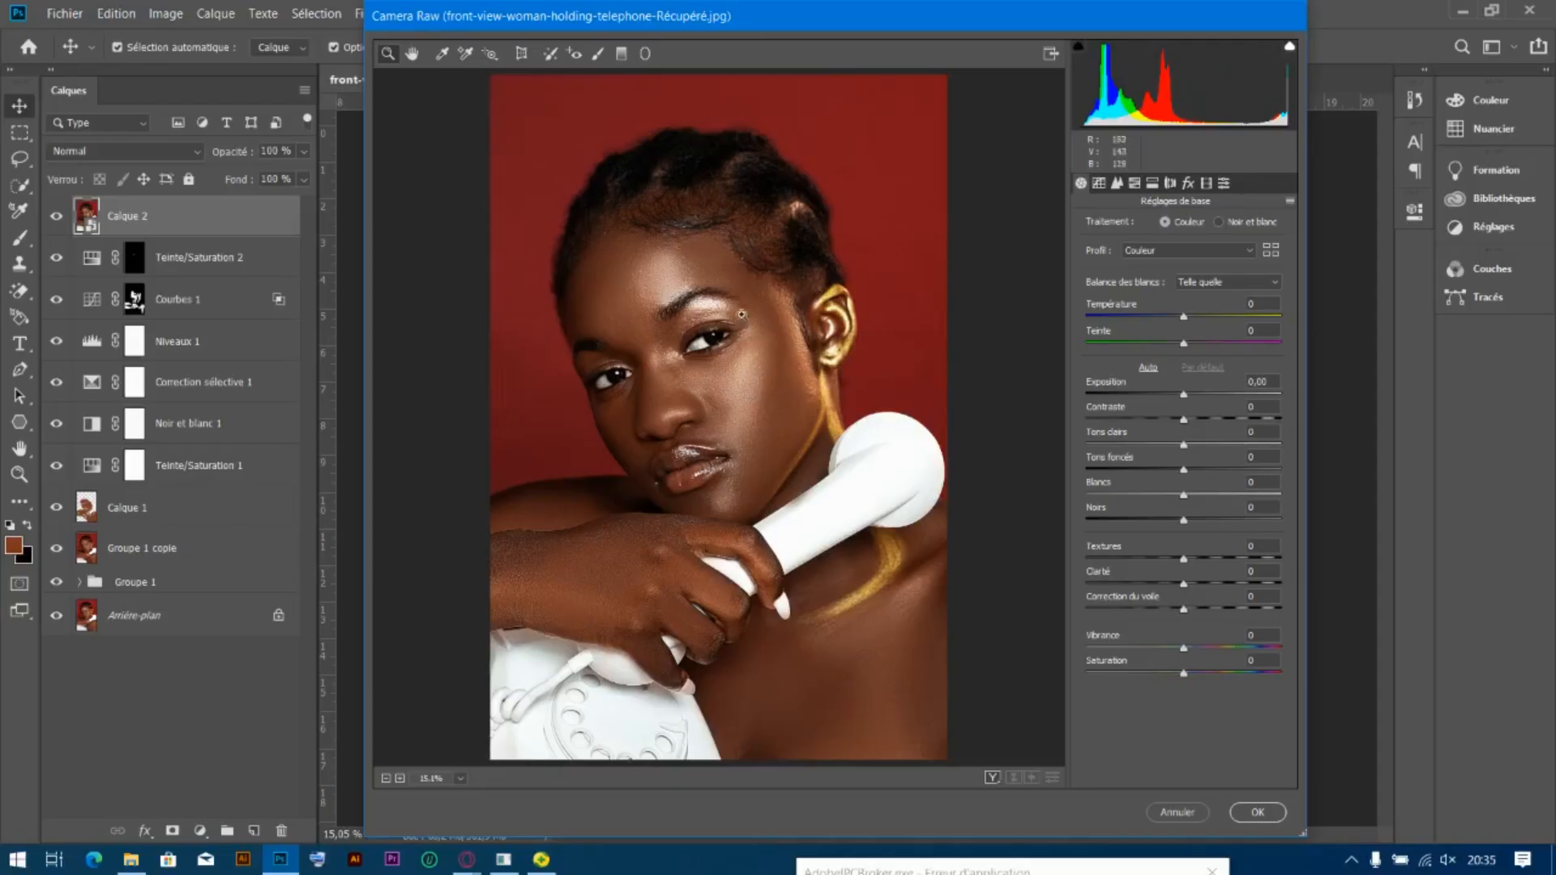
{"action": "scroll", "coordinate": [709, 388], "scroll_direction": "up", "scroll_amount": 2}
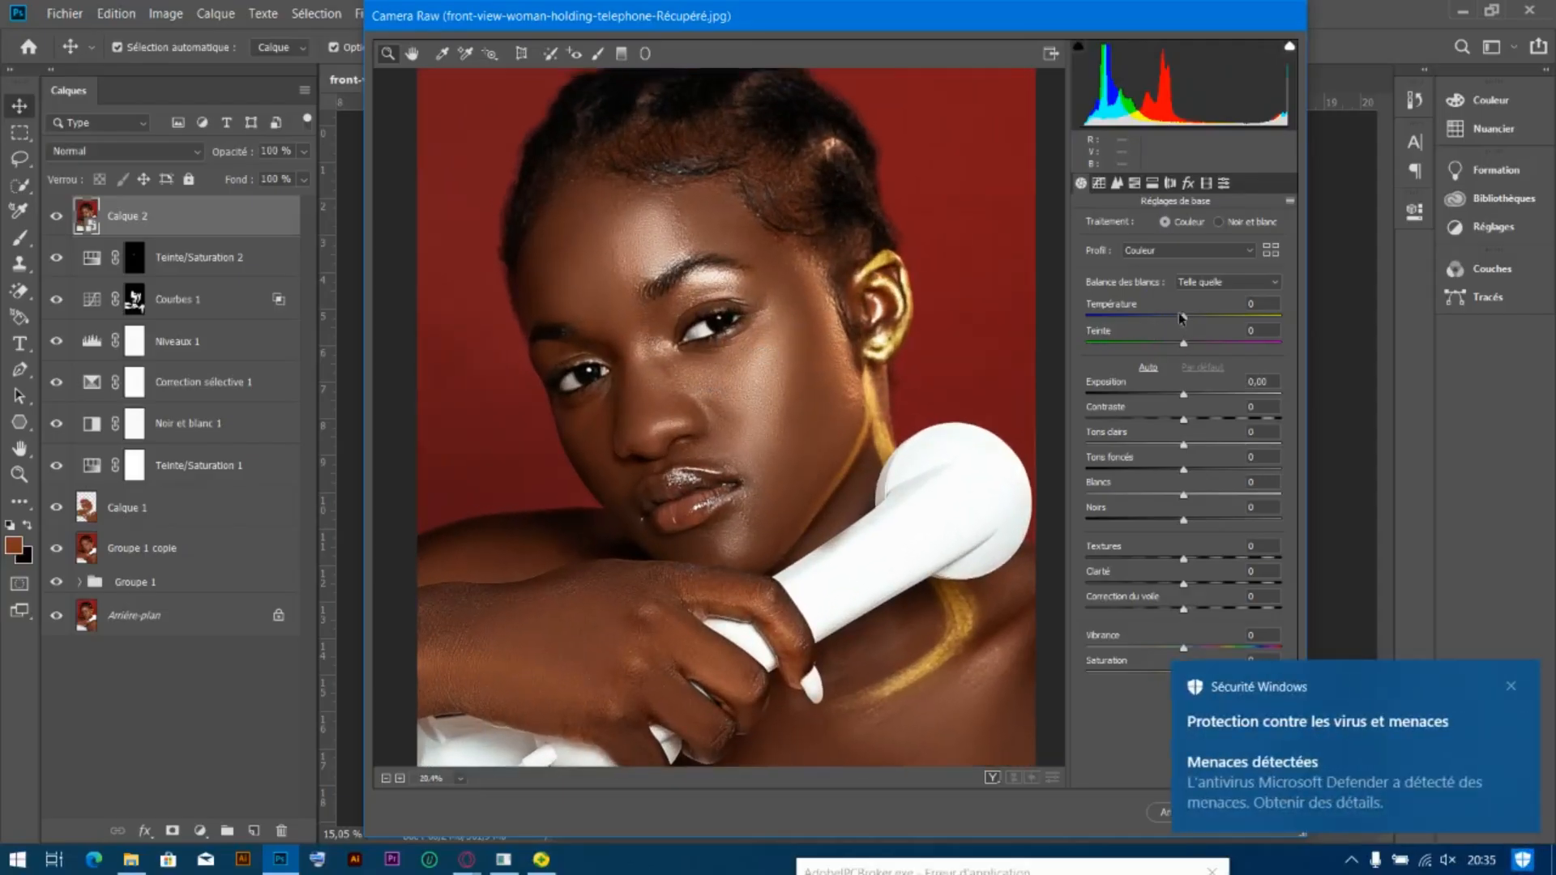
{"action": "left_click_drag", "start_coordinate": [1185, 321], "coordinate": [1187, 346]}
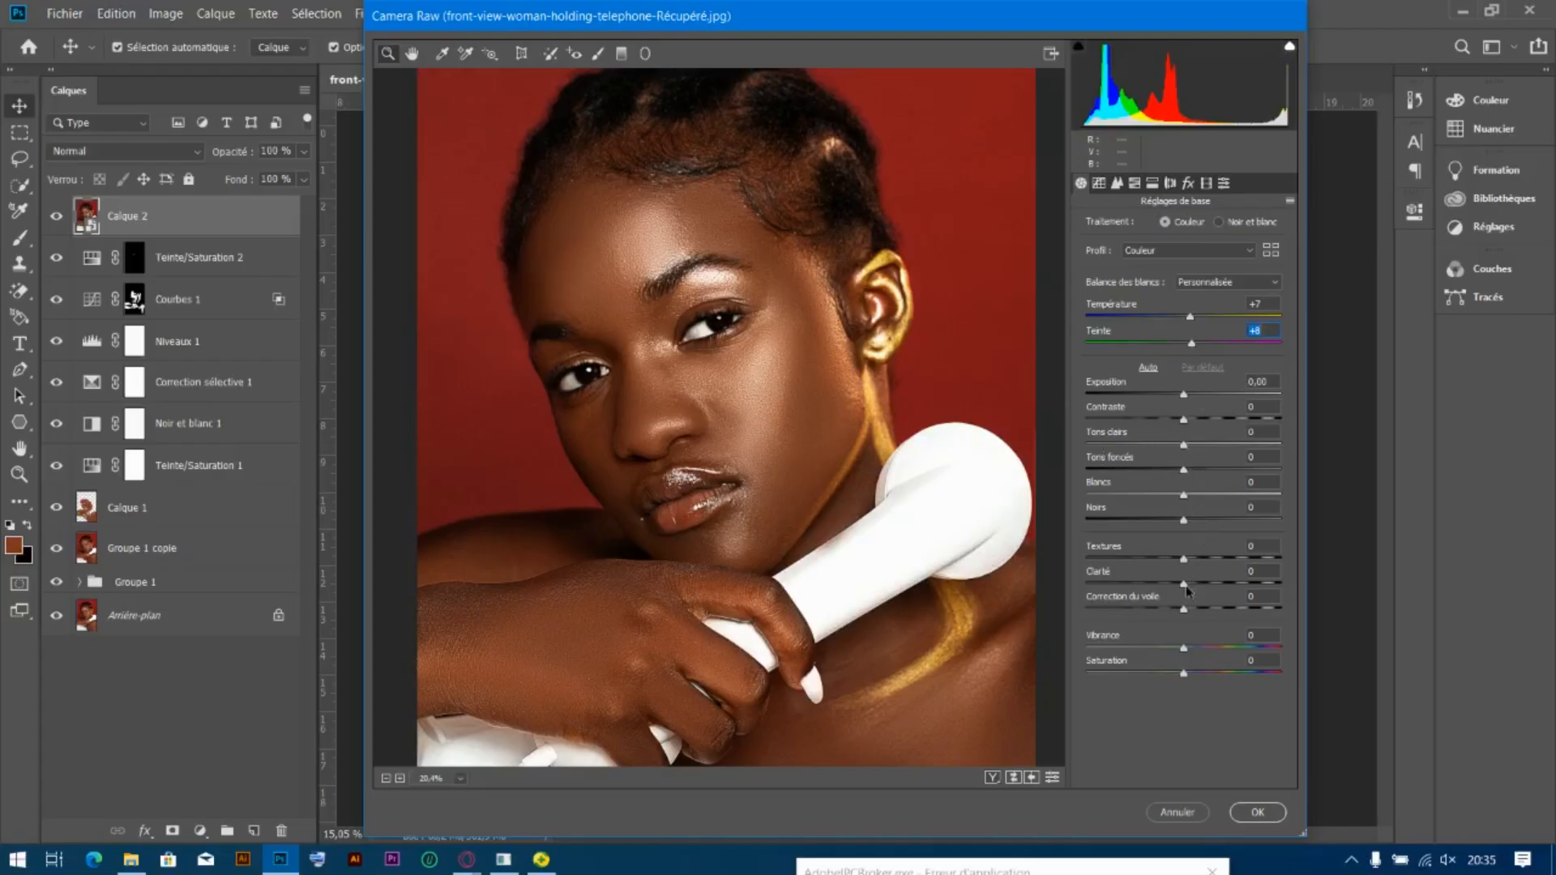
{"action": "left_click_drag", "start_coordinate": [1184, 584], "coordinate": [1207, 590]}
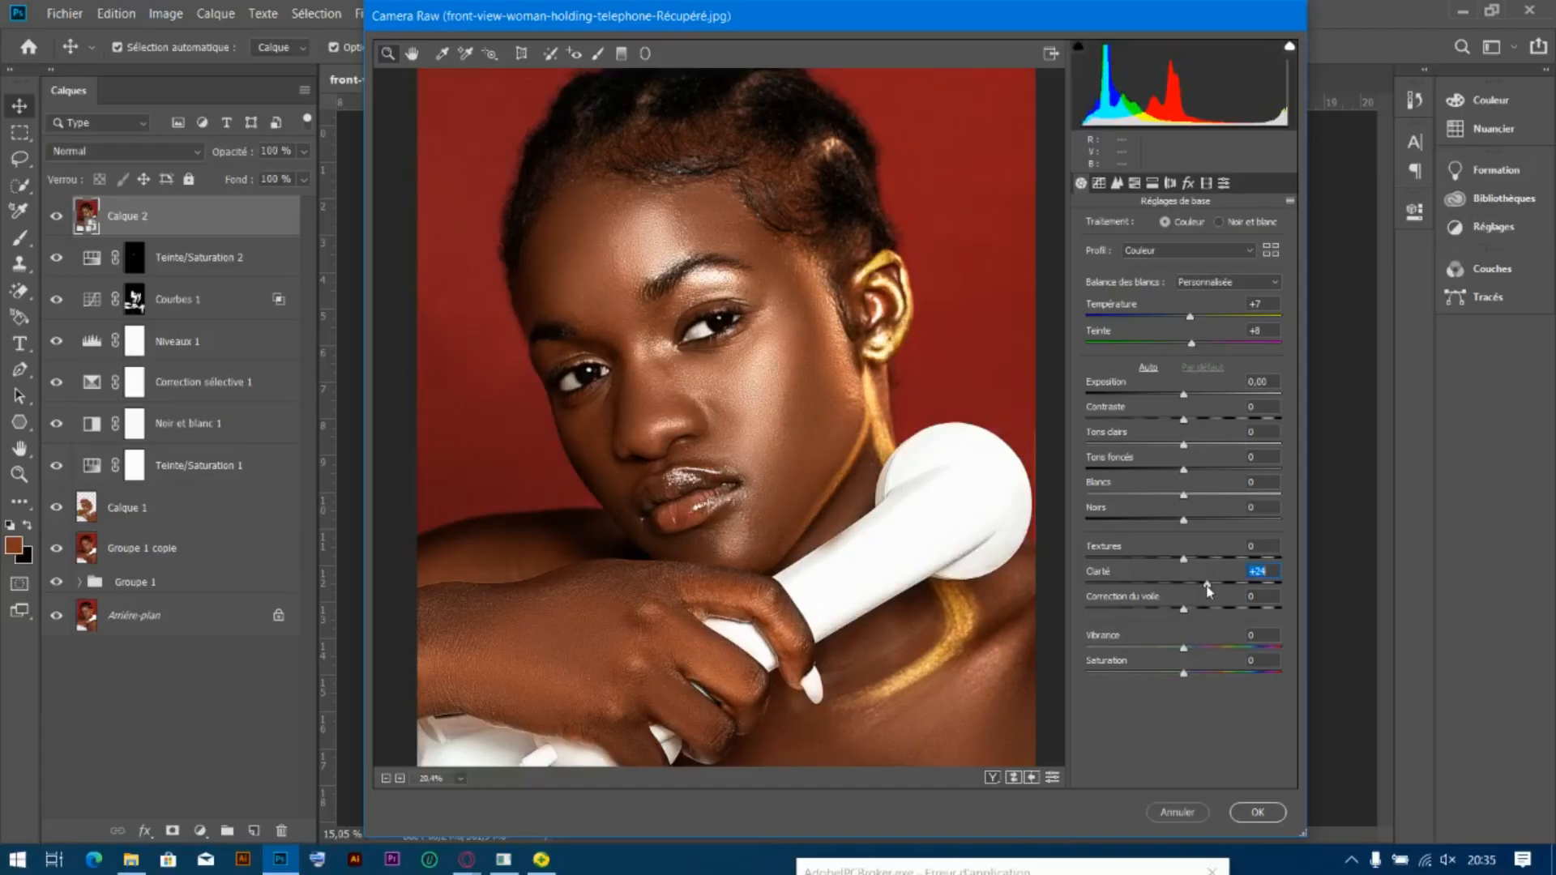
{"action": "left_click_drag", "start_coordinate": [1183, 559], "coordinate": [1197, 561]}
{"action": "left_click", "coordinate": [1014, 778]}
{"action": "left_click", "coordinate": [1013, 778]}
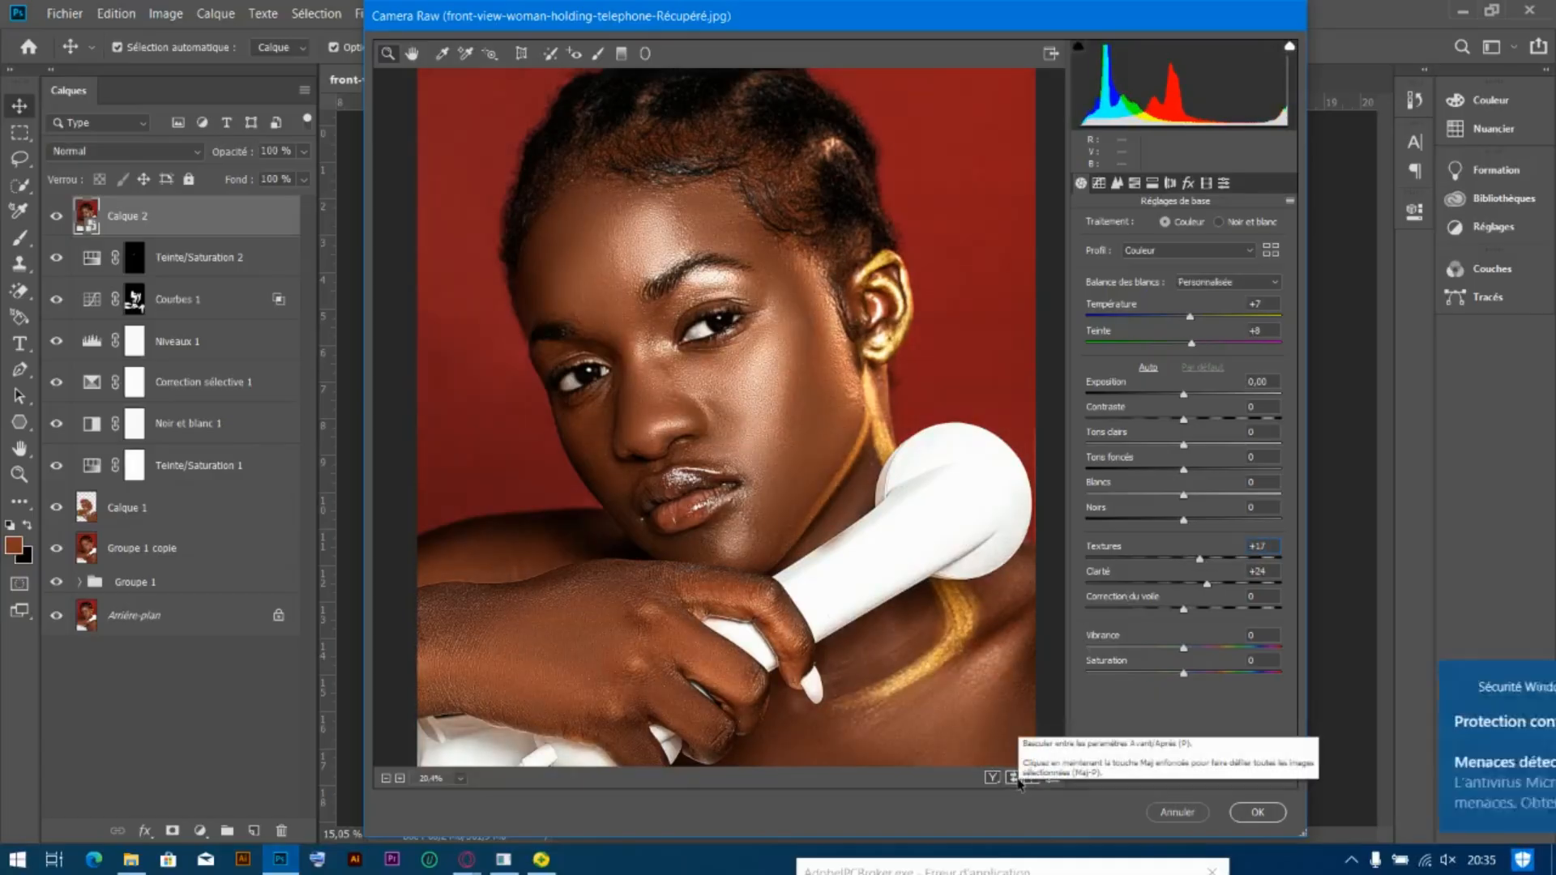
Sharpen the portrait in Camera Raw with Gain 20, Rayon 1,2 and Détail 43, and compare it with the unfiltered version
{"action": "left_click", "coordinate": [1119, 183]}
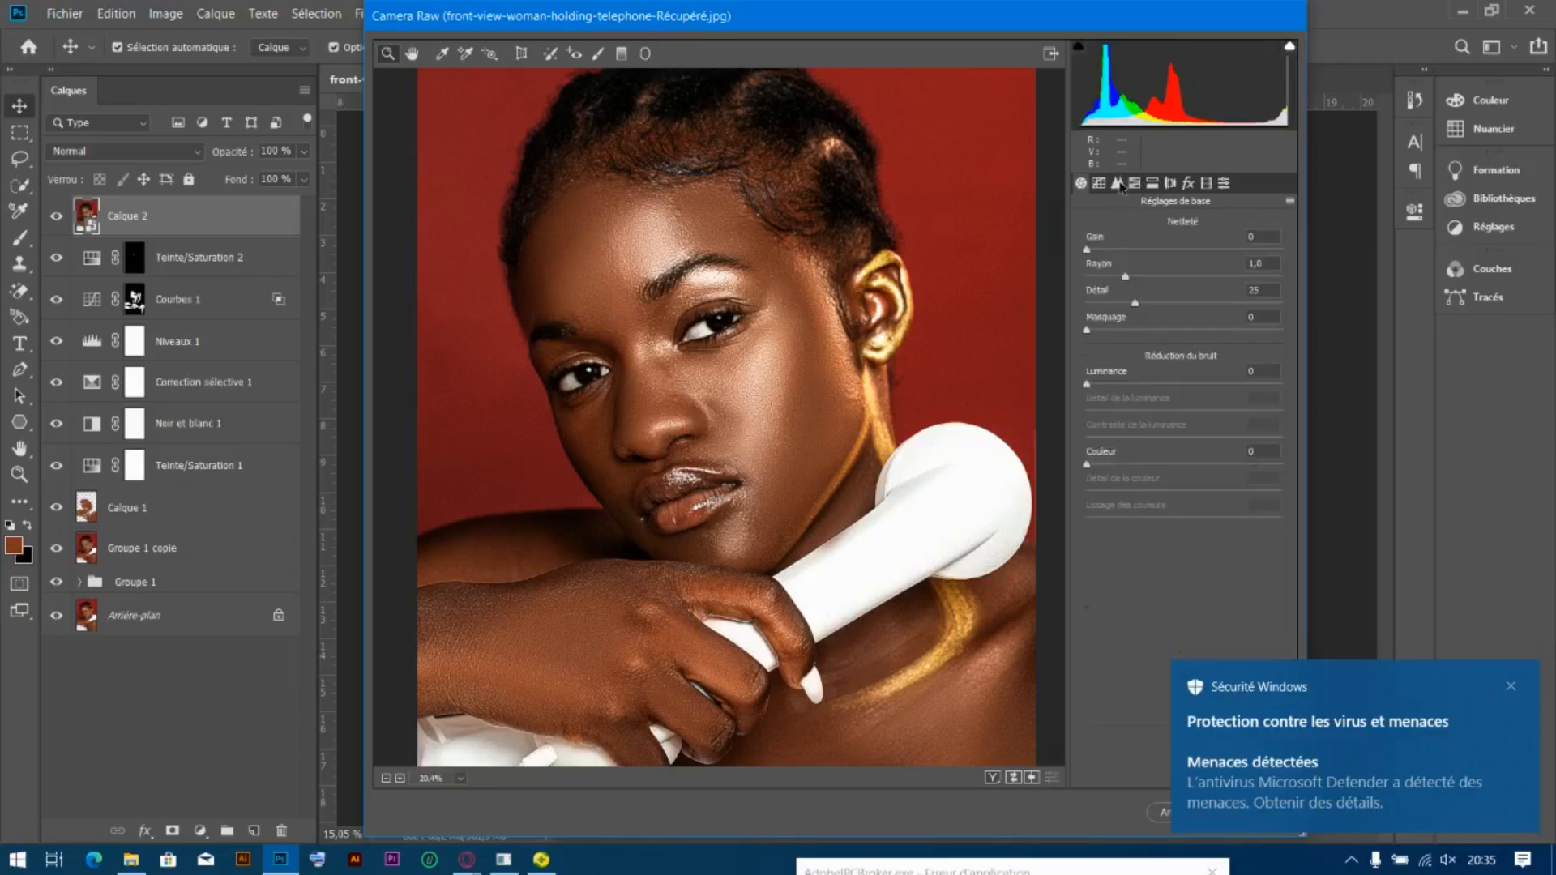
{"action": "left_click", "coordinate": [1127, 278]}
{"action": "left_click_drag", "start_coordinate": [1128, 280], "coordinate": [1170, 295]}
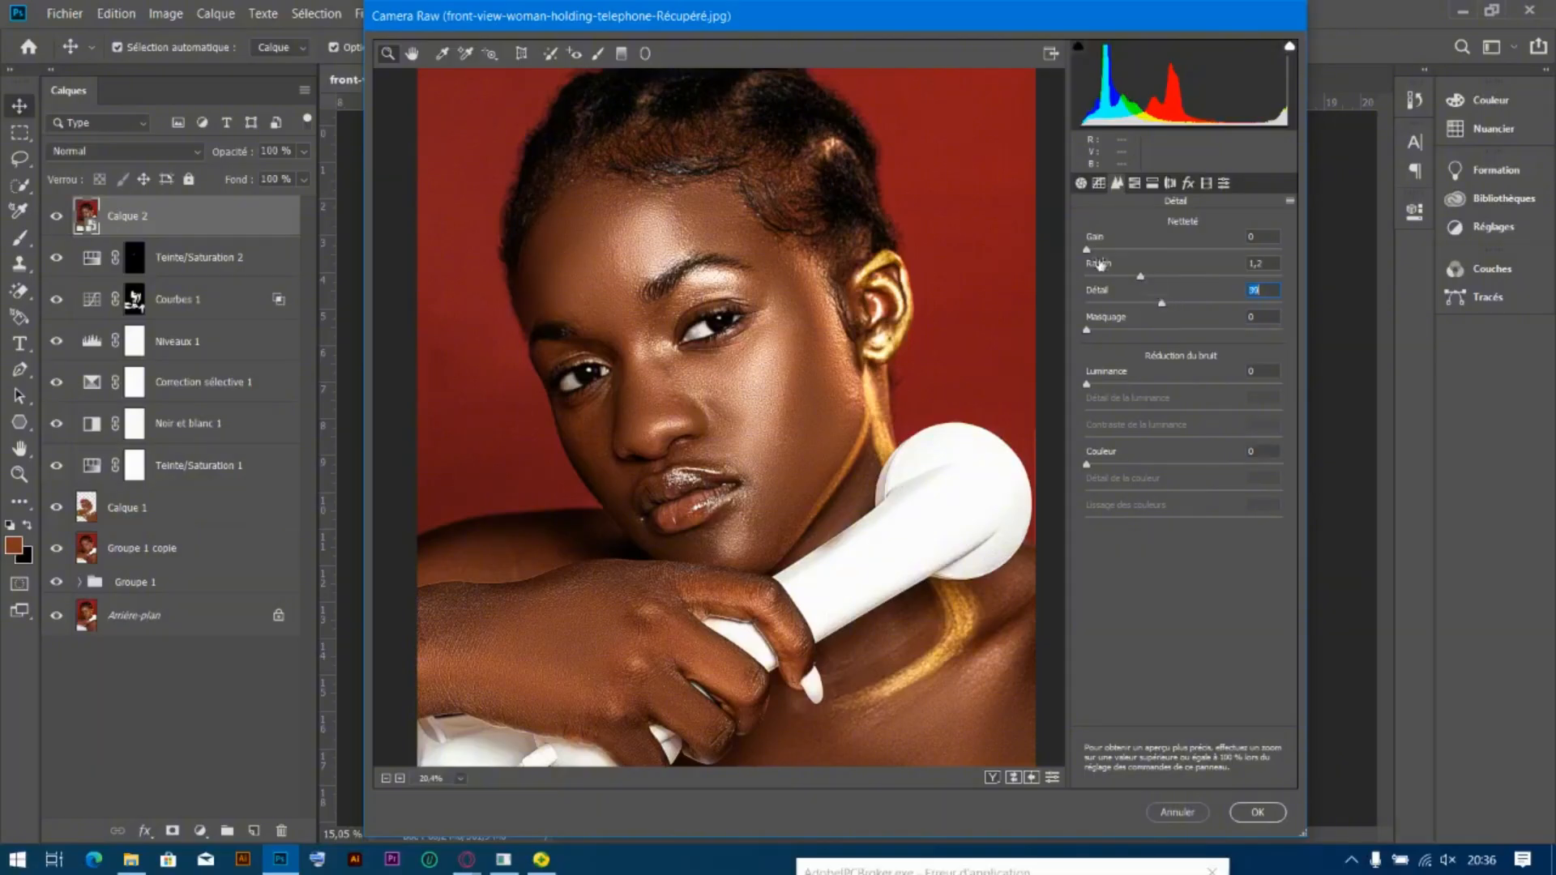
{"action": "left_click_drag", "start_coordinate": [1087, 249], "coordinate": [1101, 252]}
{"action": "left_click_drag", "start_coordinate": [1163, 306], "coordinate": [1166, 306]}
{"action": "left_click", "coordinate": [1014, 778]}
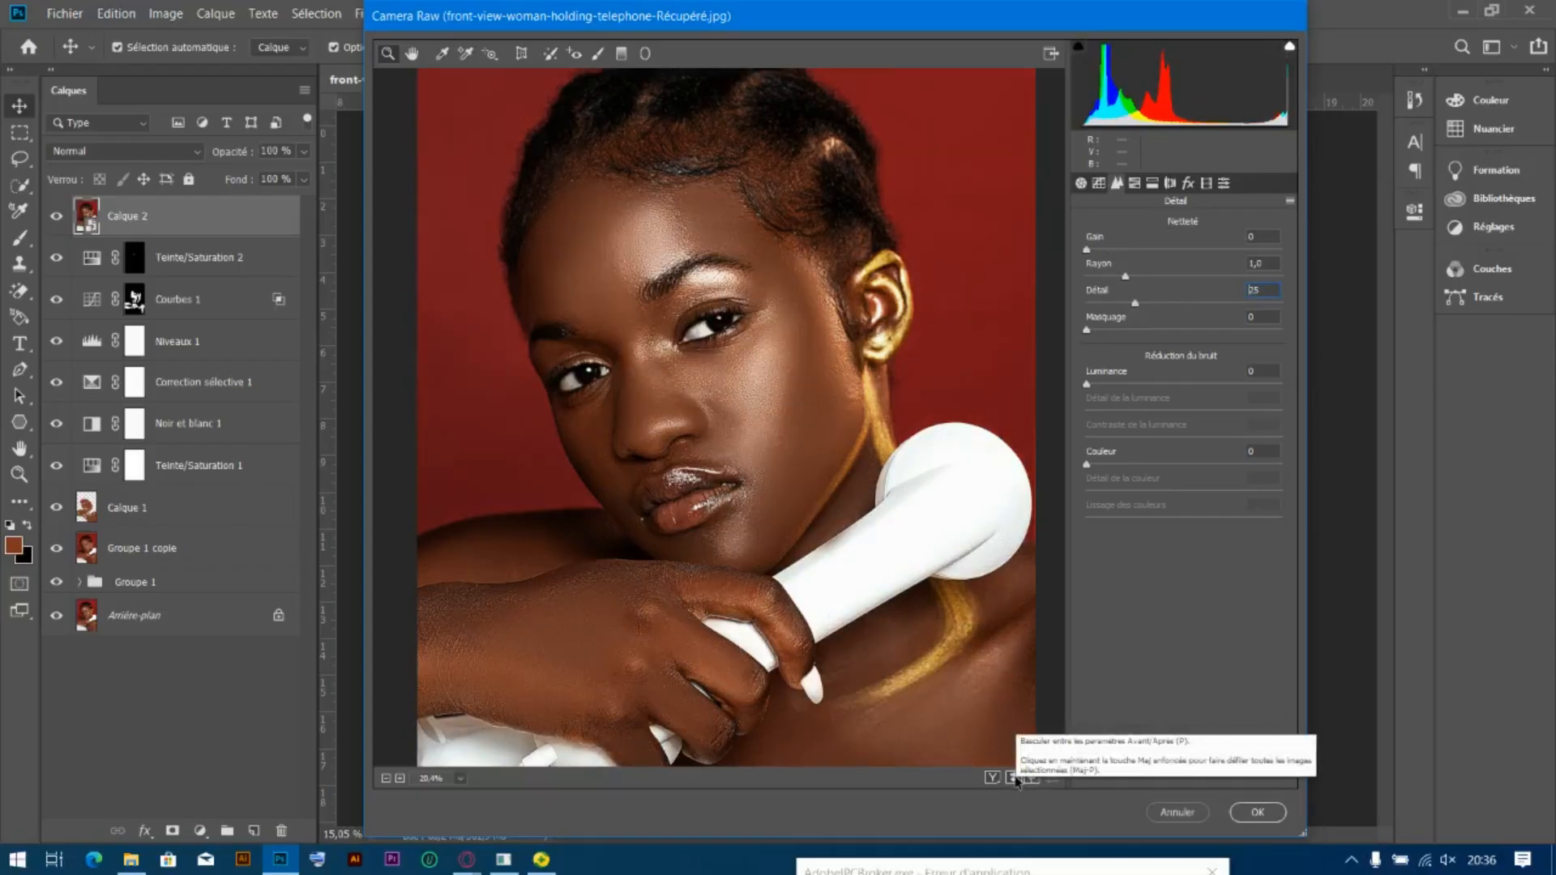
{"action": "left_click", "coordinate": [1016, 780]}
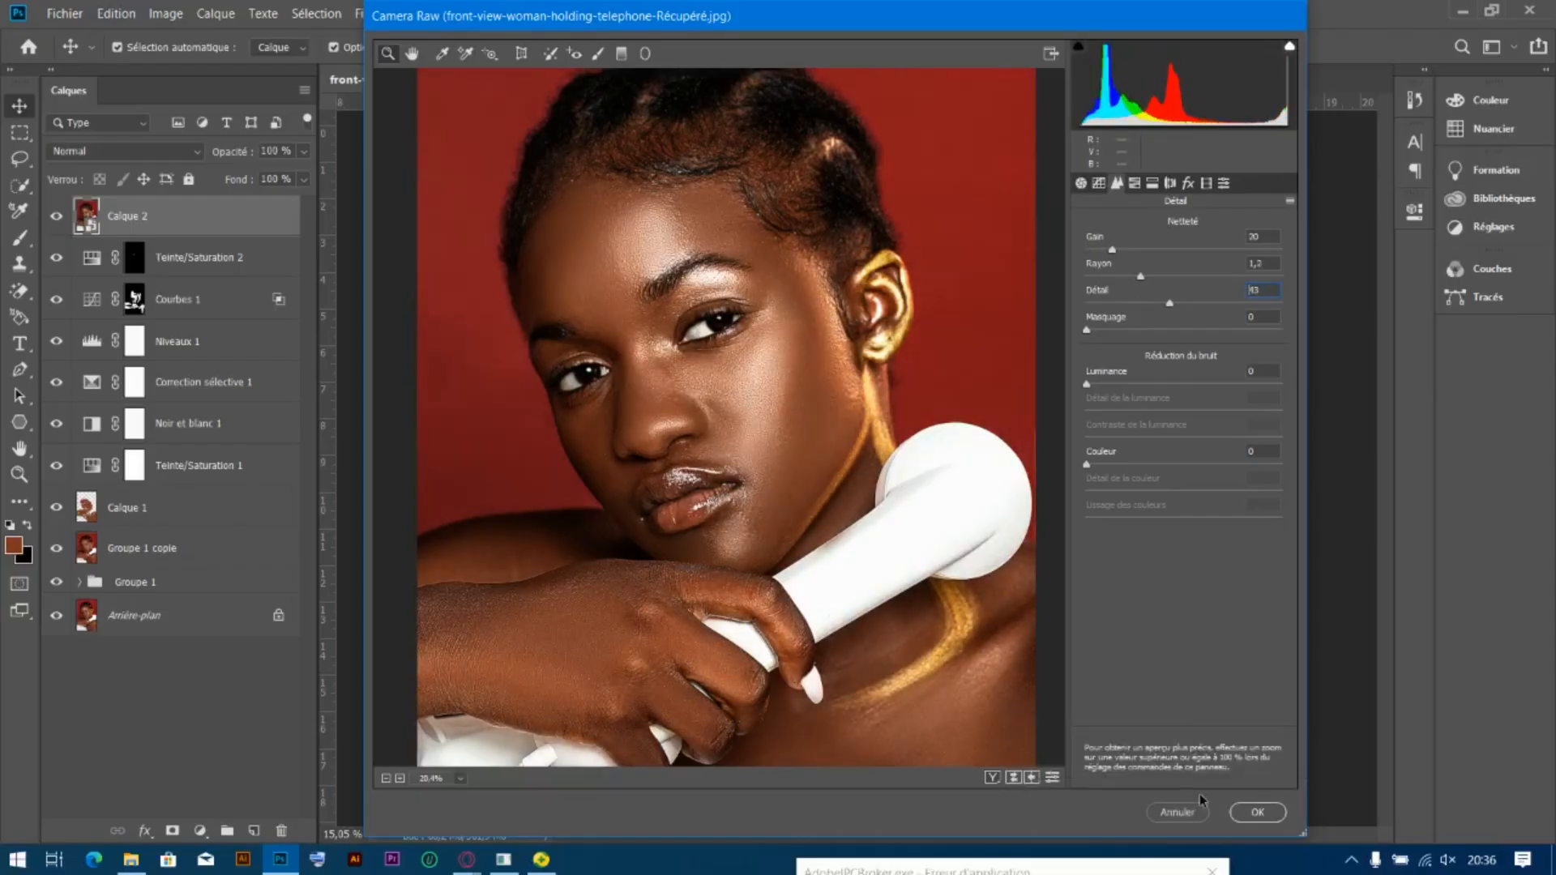
Warm the white balance to Température +11 and Teinte +10 and apply the Camera Raw filter
{"action": "left_click", "coordinate": [1080, 184]}
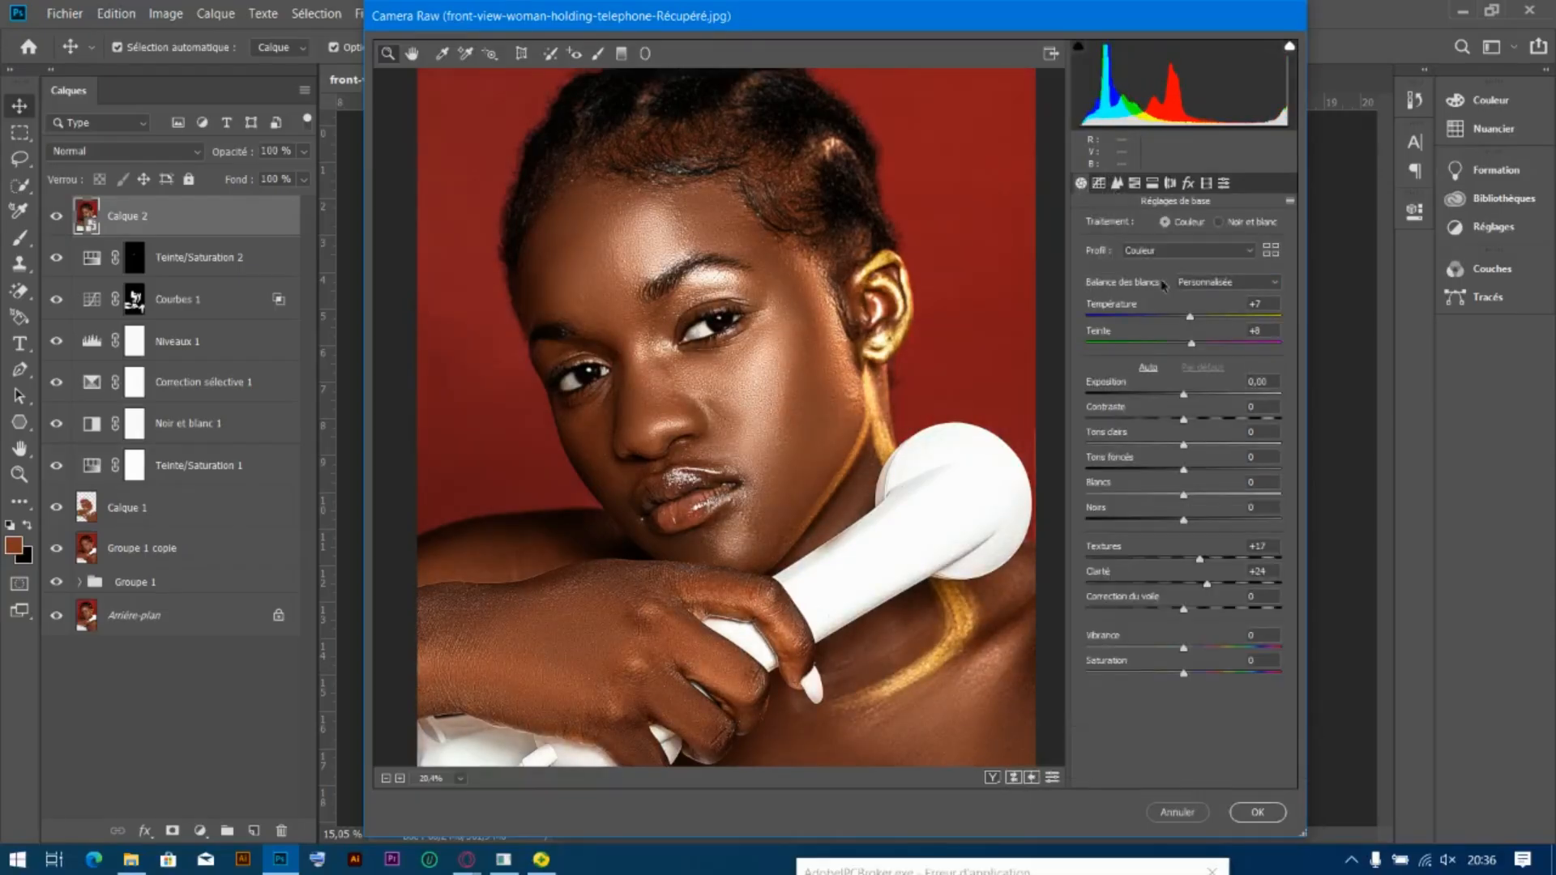
{"action": "left_click_drag", "start_coordinate": [1189, 317], "coordinate": [1197, 347]}
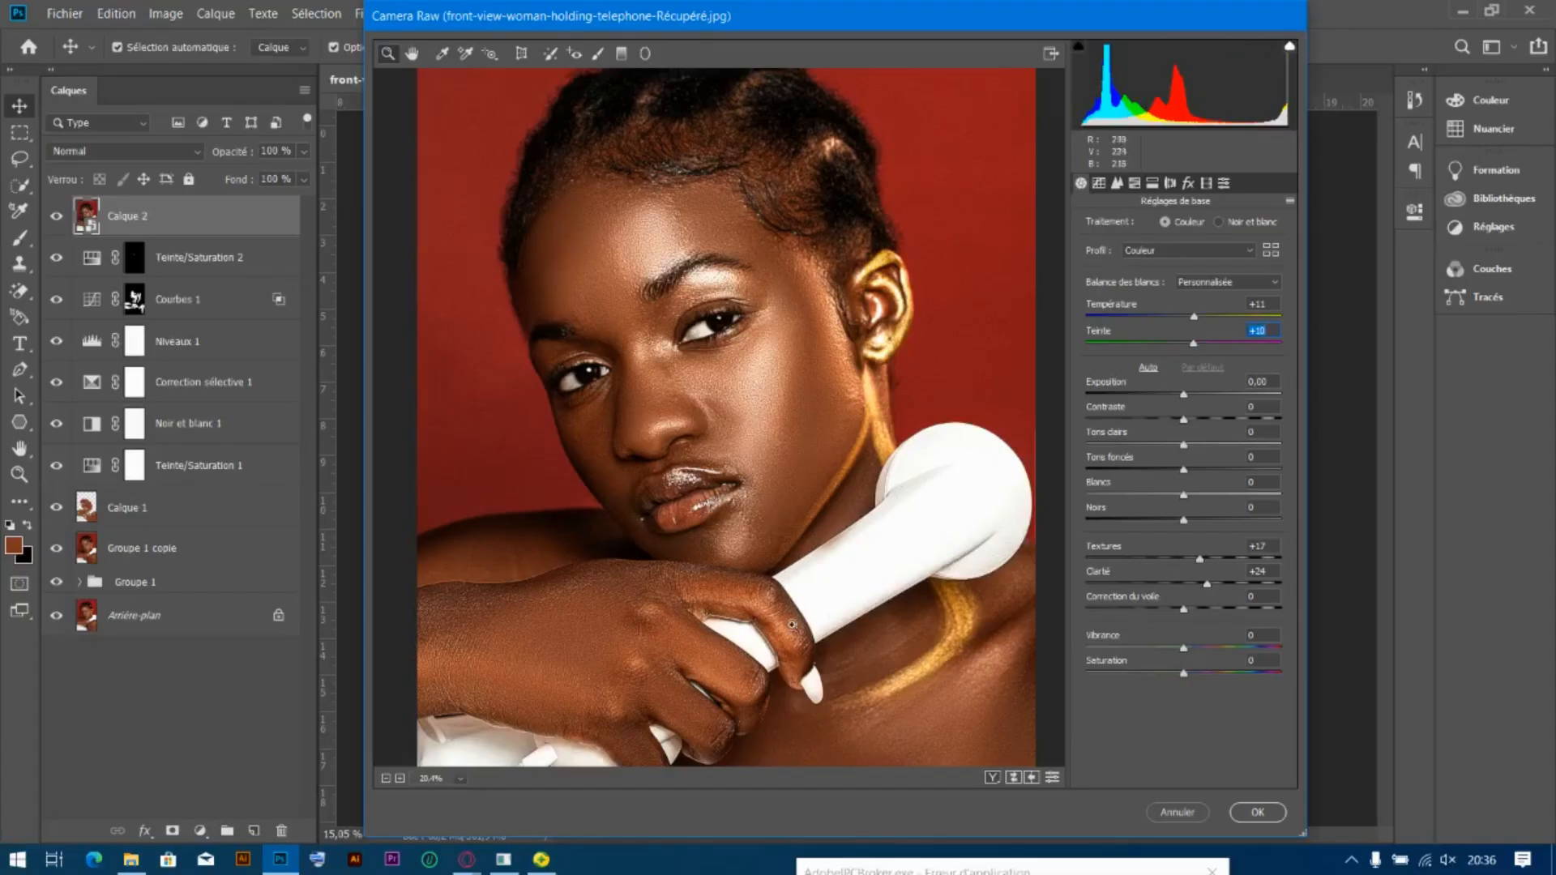
{"action": "left_click", "coordinate": [1261, 818]}
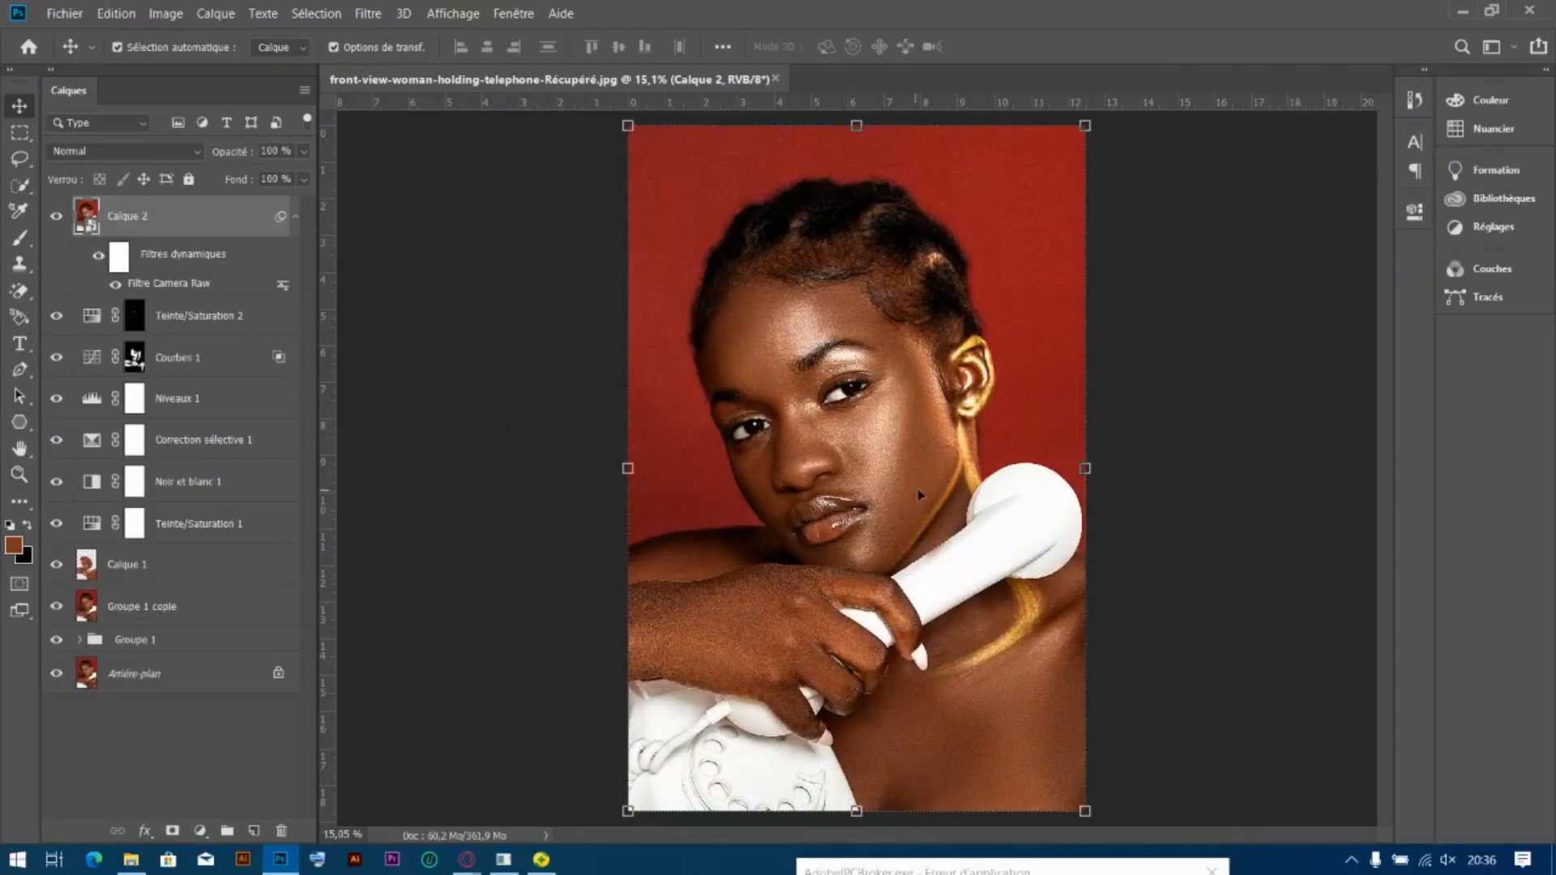
Compare the finished retouch with the original Arrière-plan by repeatedly isolating that layer and restoring all the others
{"action": "left_click", "coordinate": [57, 675], "text": "alt"}
{"action": "left_click", "coordinate": [56, 675], "text": "alt"}
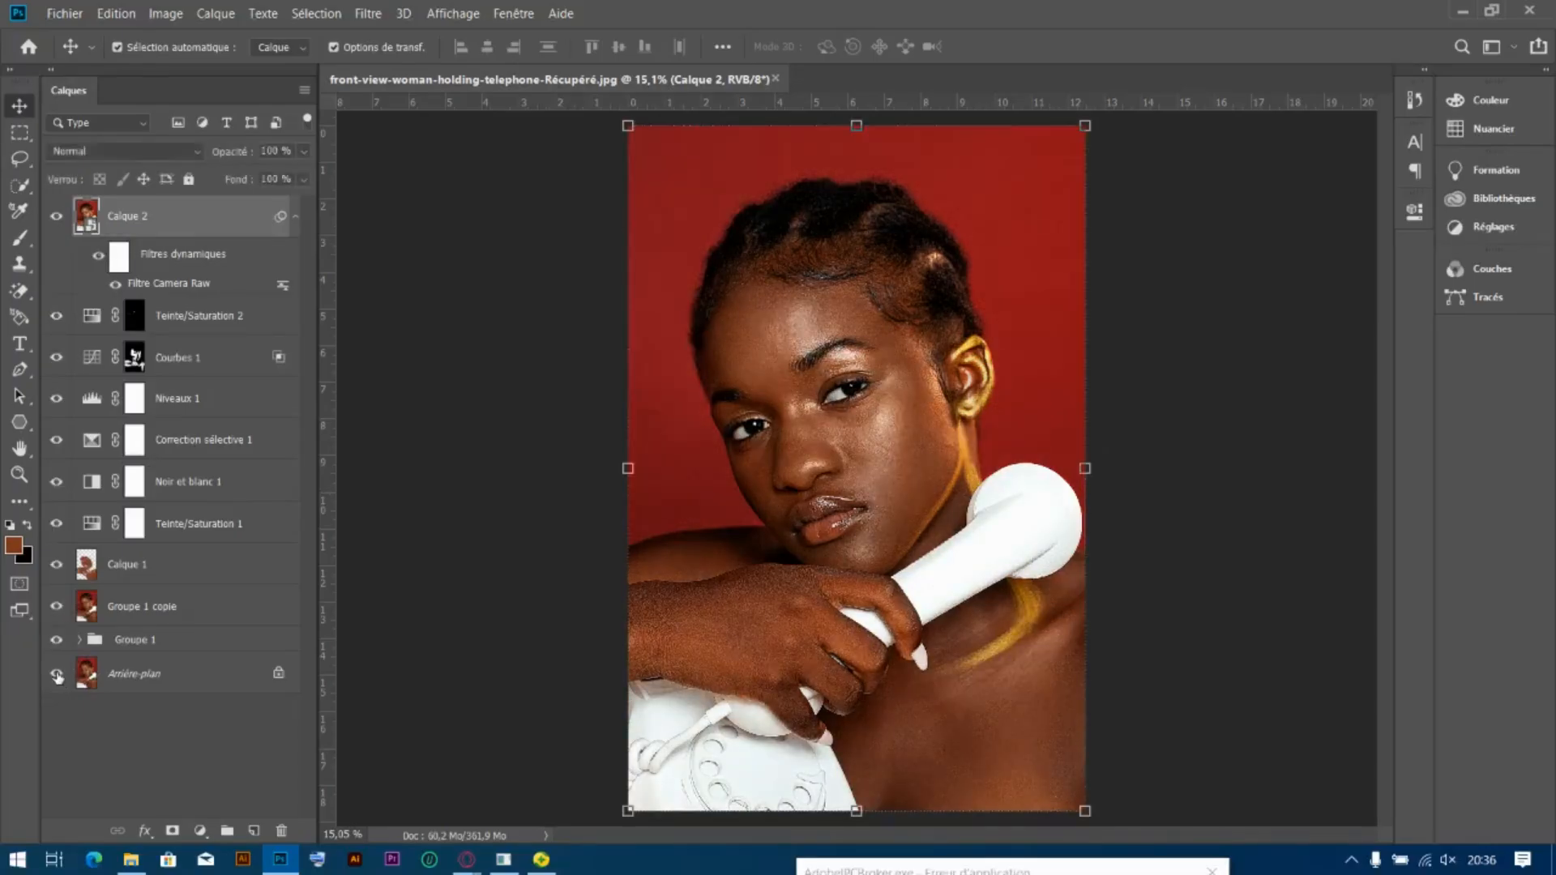
{"action": "left_click", "coordinate": [57, 675], "text": "alt"}
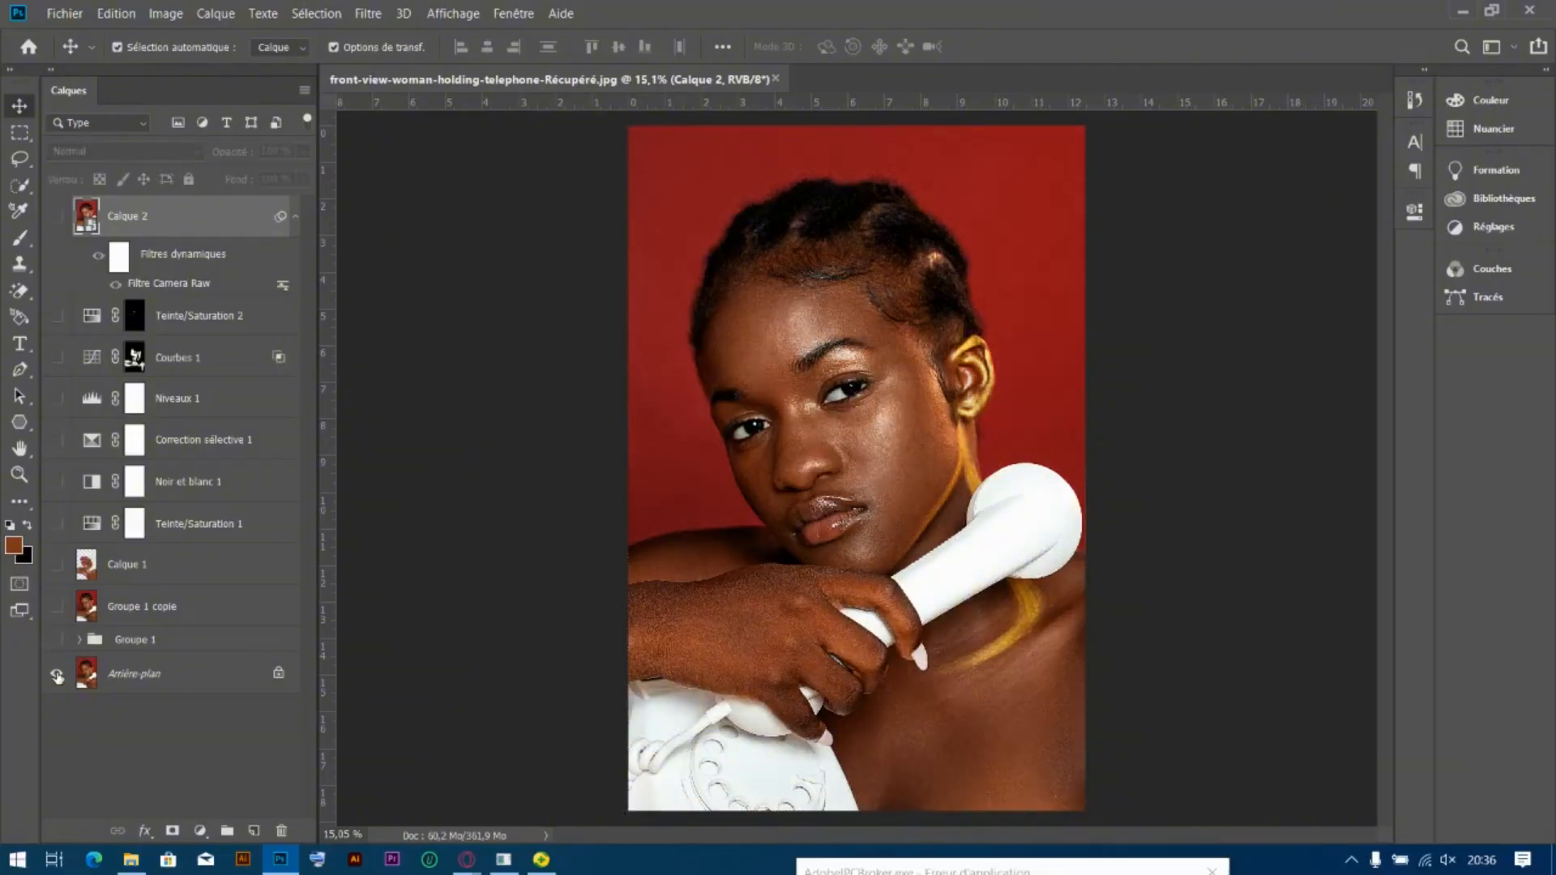
{"action": "left_click", "coordinate": [57, 675], "text": "alt"}
{"action": "left_click", "coordinate": [56, 675], "text": "alt"}
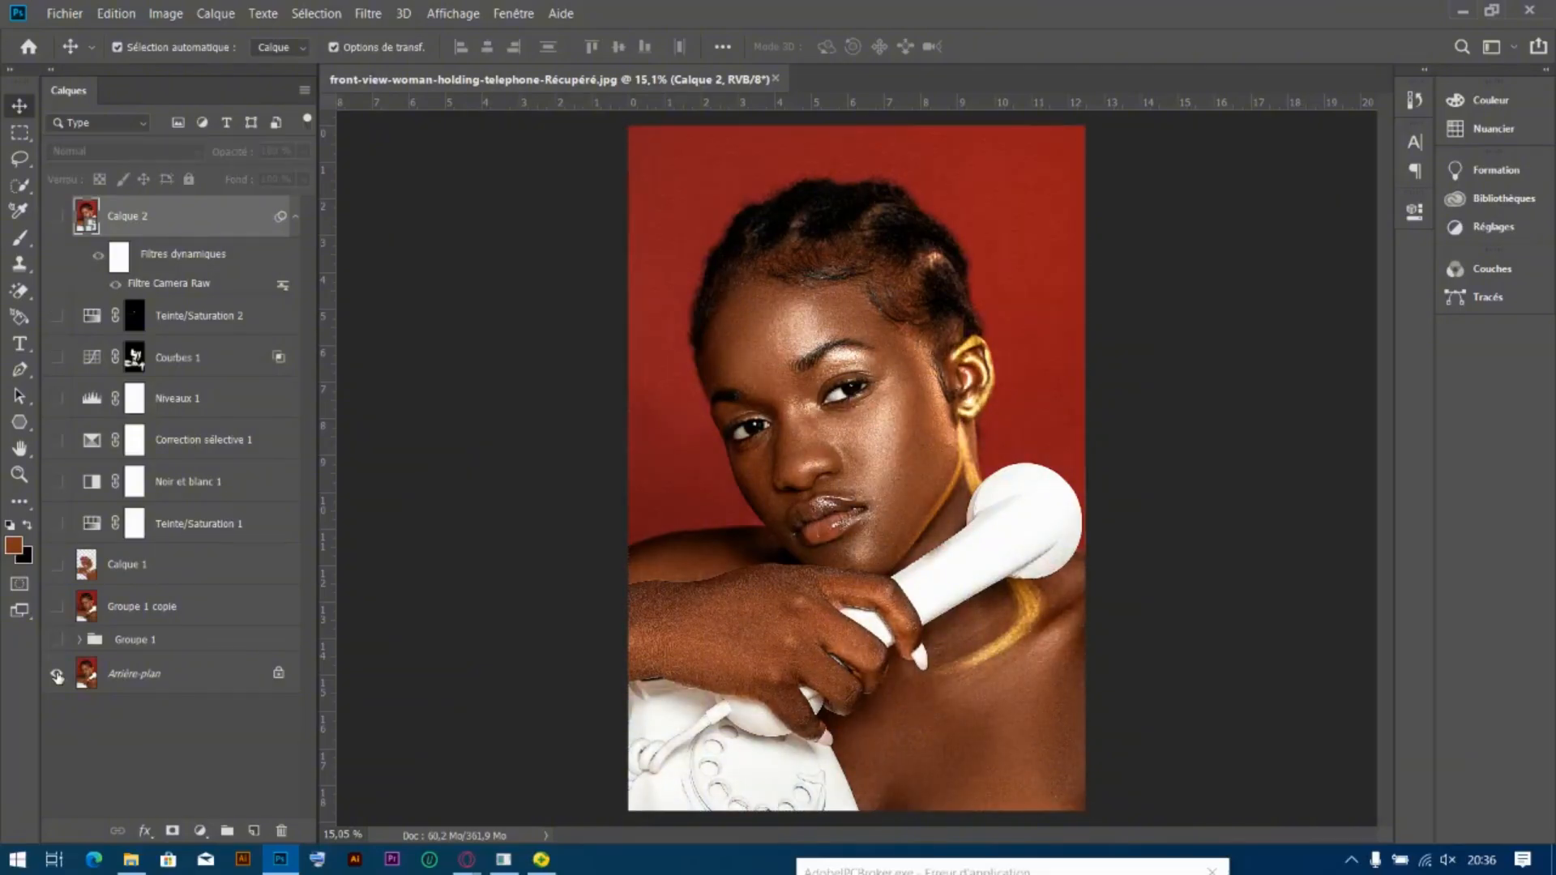
{"action": "left_click", "coordinate": [57, 675], "text": "alt"}
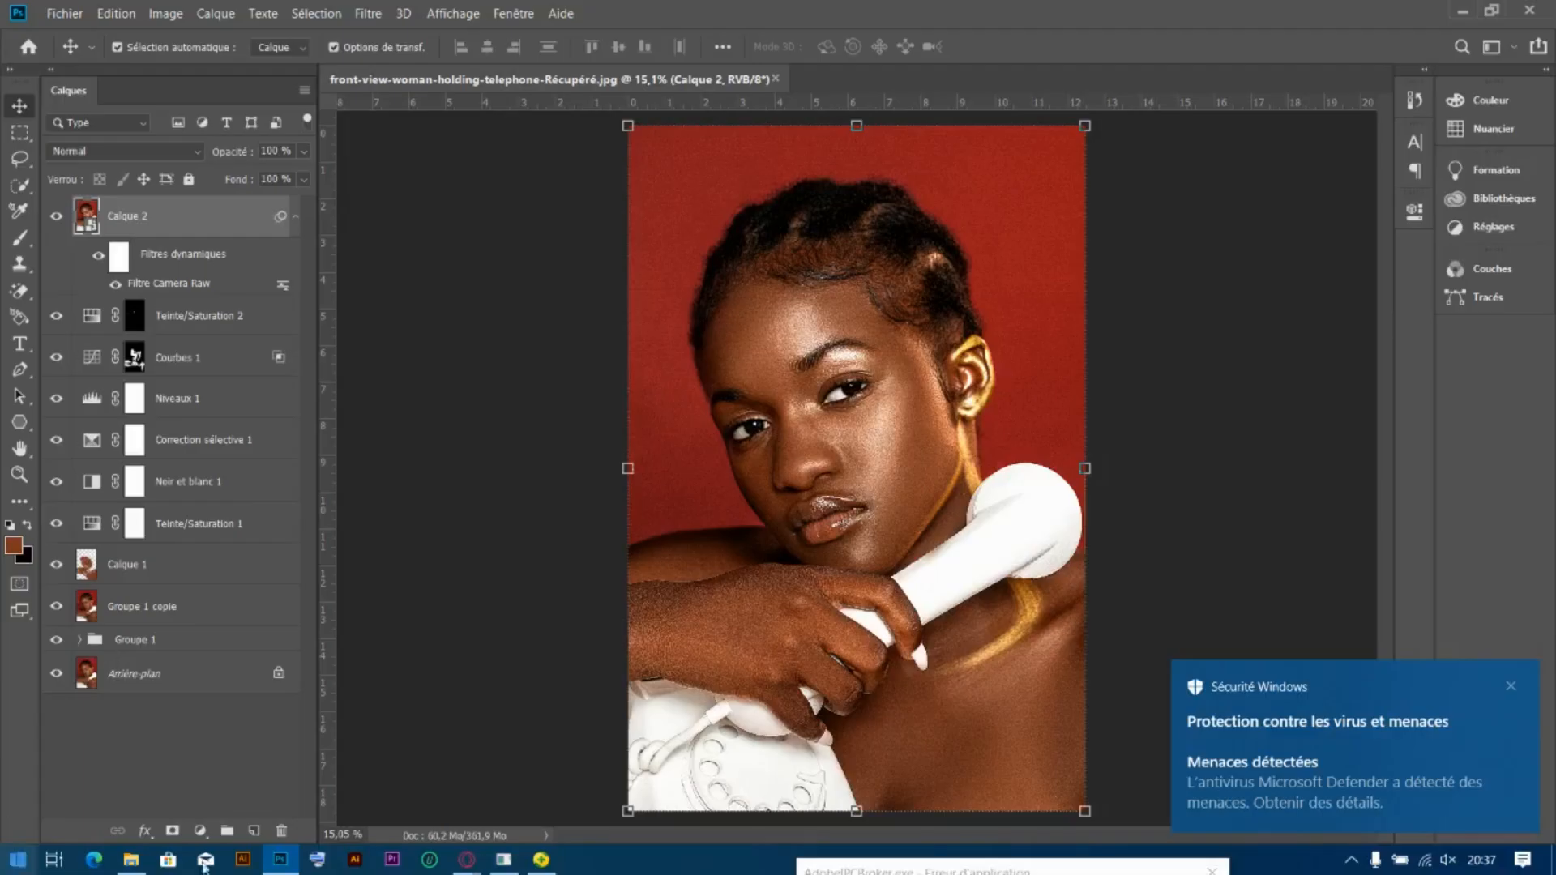
Switch to the Facebook live dashboard in Opera and read through the viewers' comments
{"action": "mouse_move", "coordinate": [469, 858]}
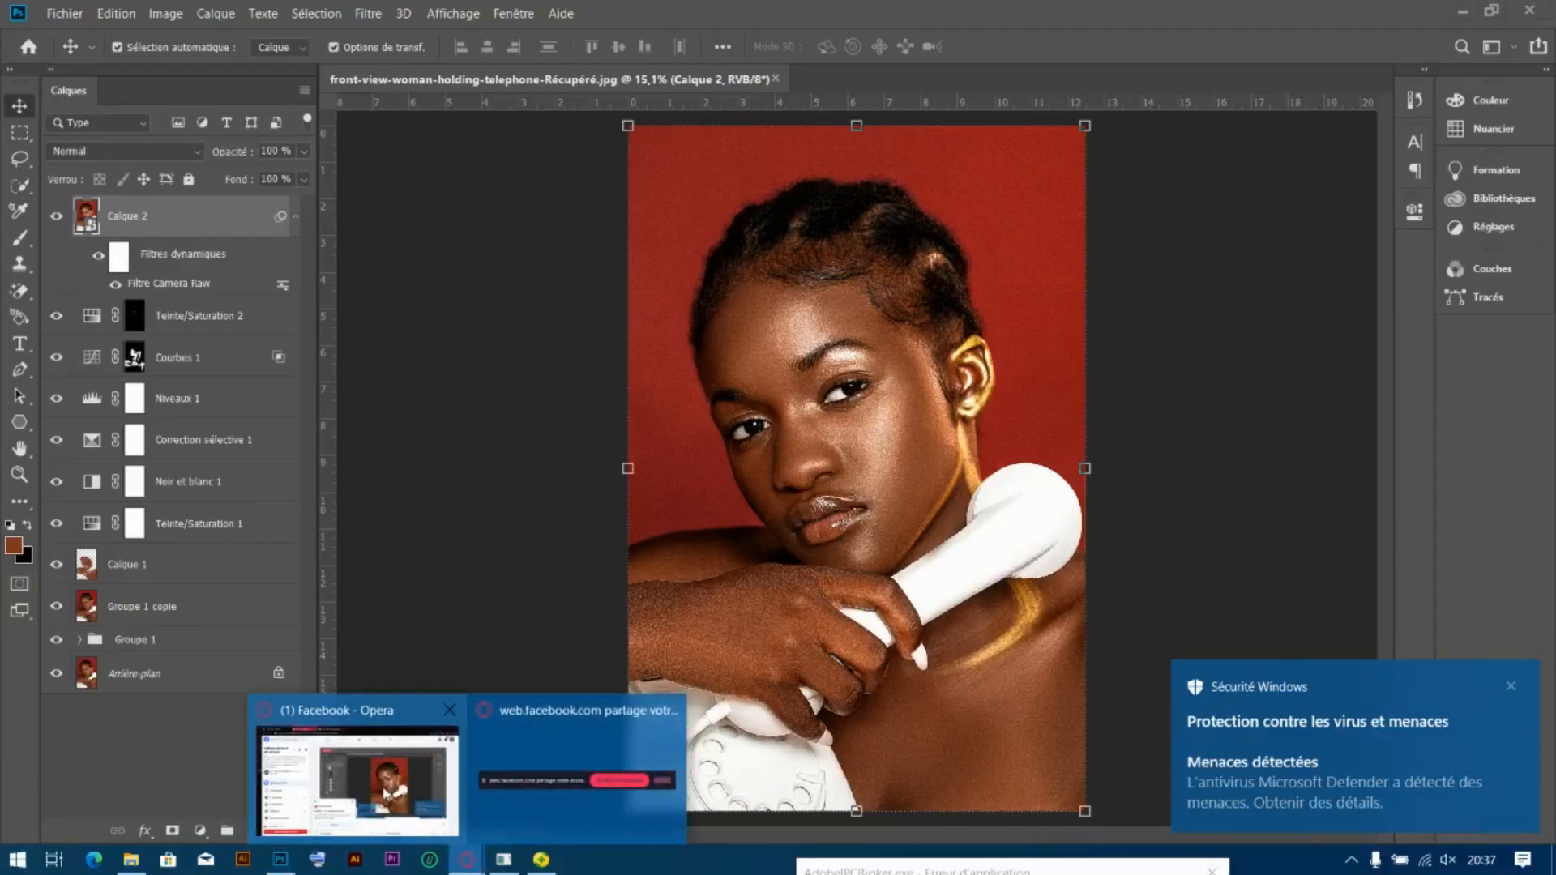
{"action": "left_click", "coordinate": [386, 794]}
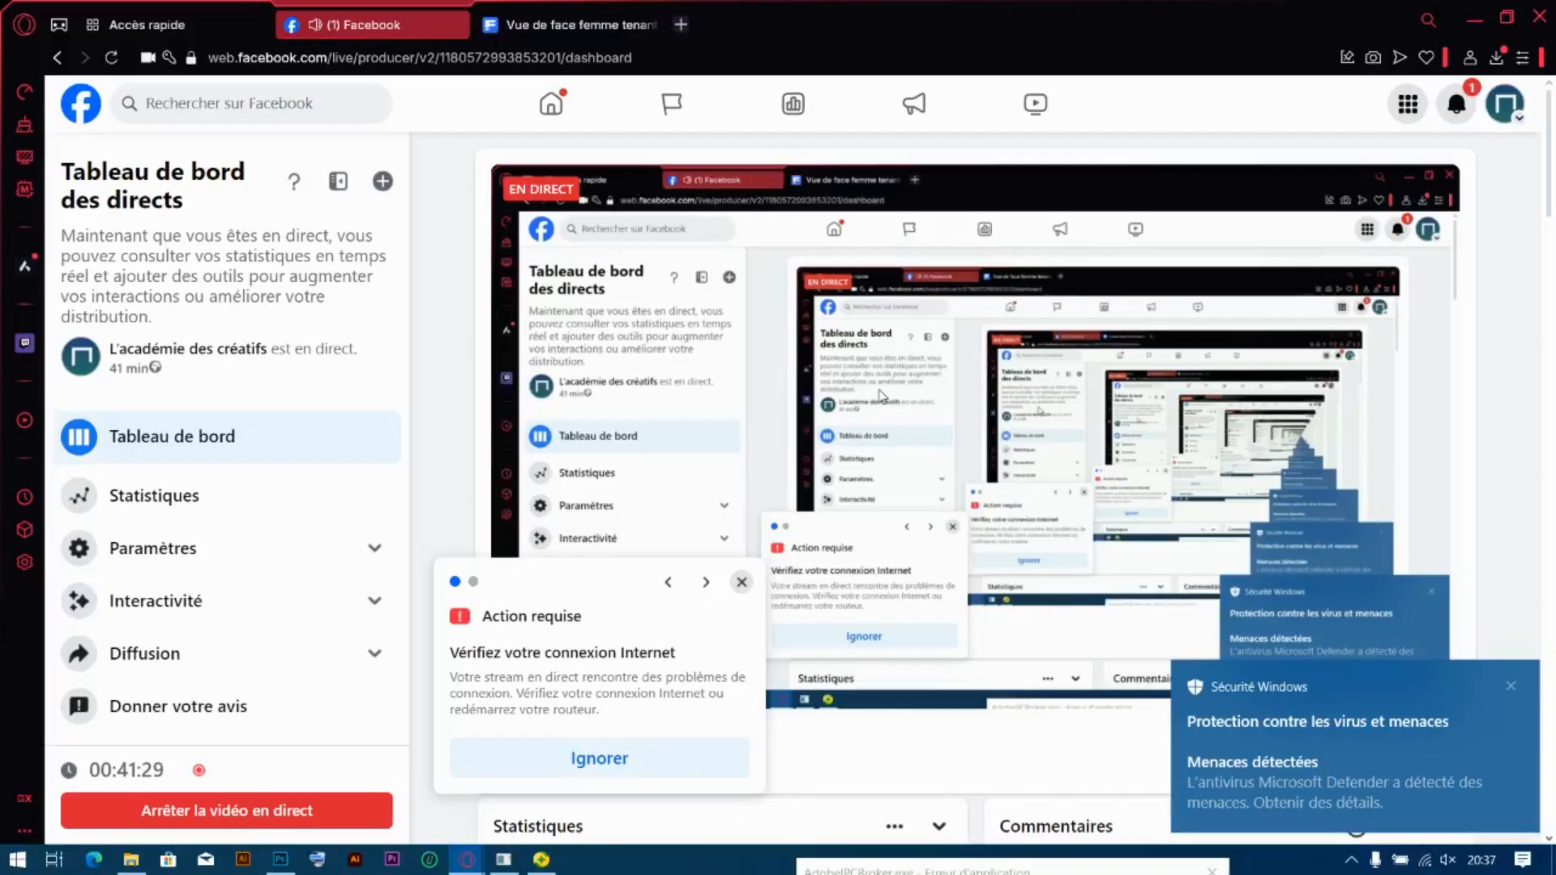
{"action": "scroll", "coordinate": [1215, 610], "scroll_direction": "down", "scroll_amount": 4}
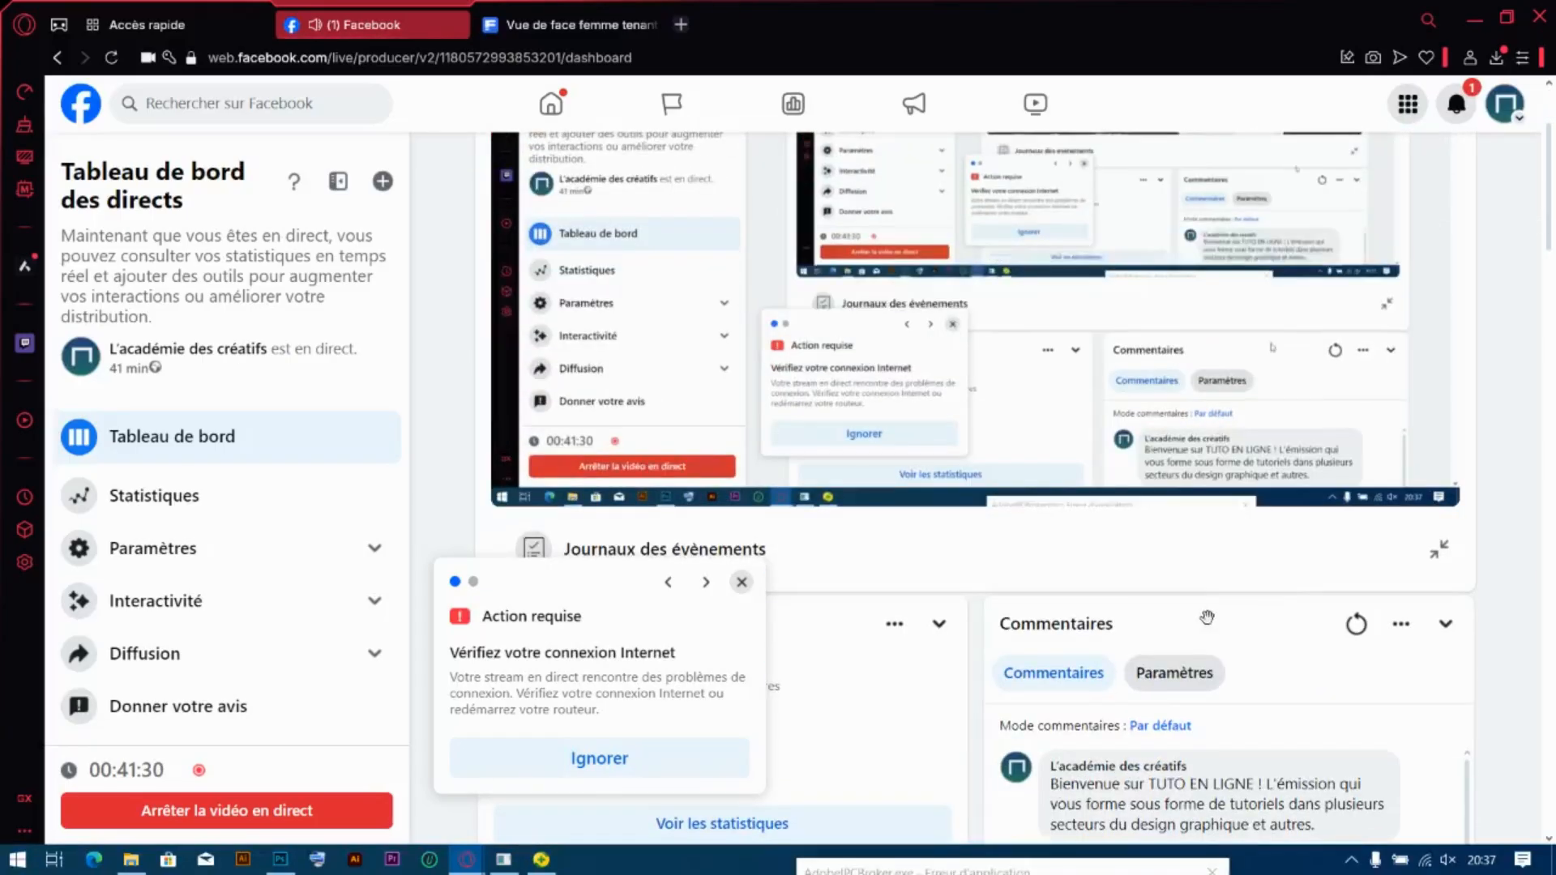
{"action": "scroll", "coordinate": [1215, 610], "scroll_direction": "down", "scroll_amount": 6}
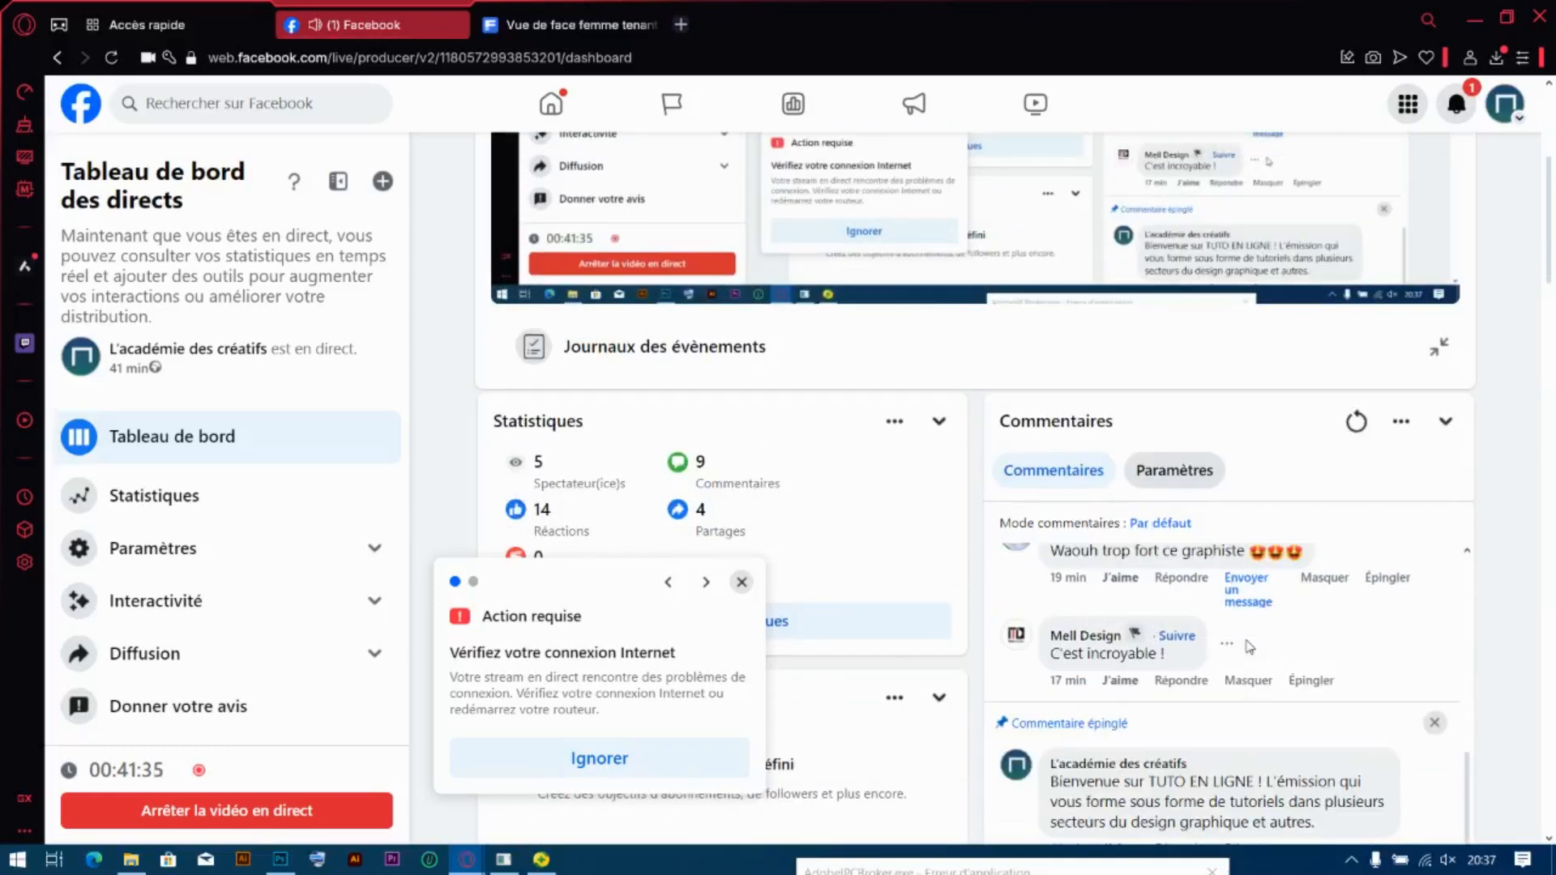
{"action": "scroll", "coordinate": [1248, 648], "scroll_direction": "up", "scroll_amount": 3}
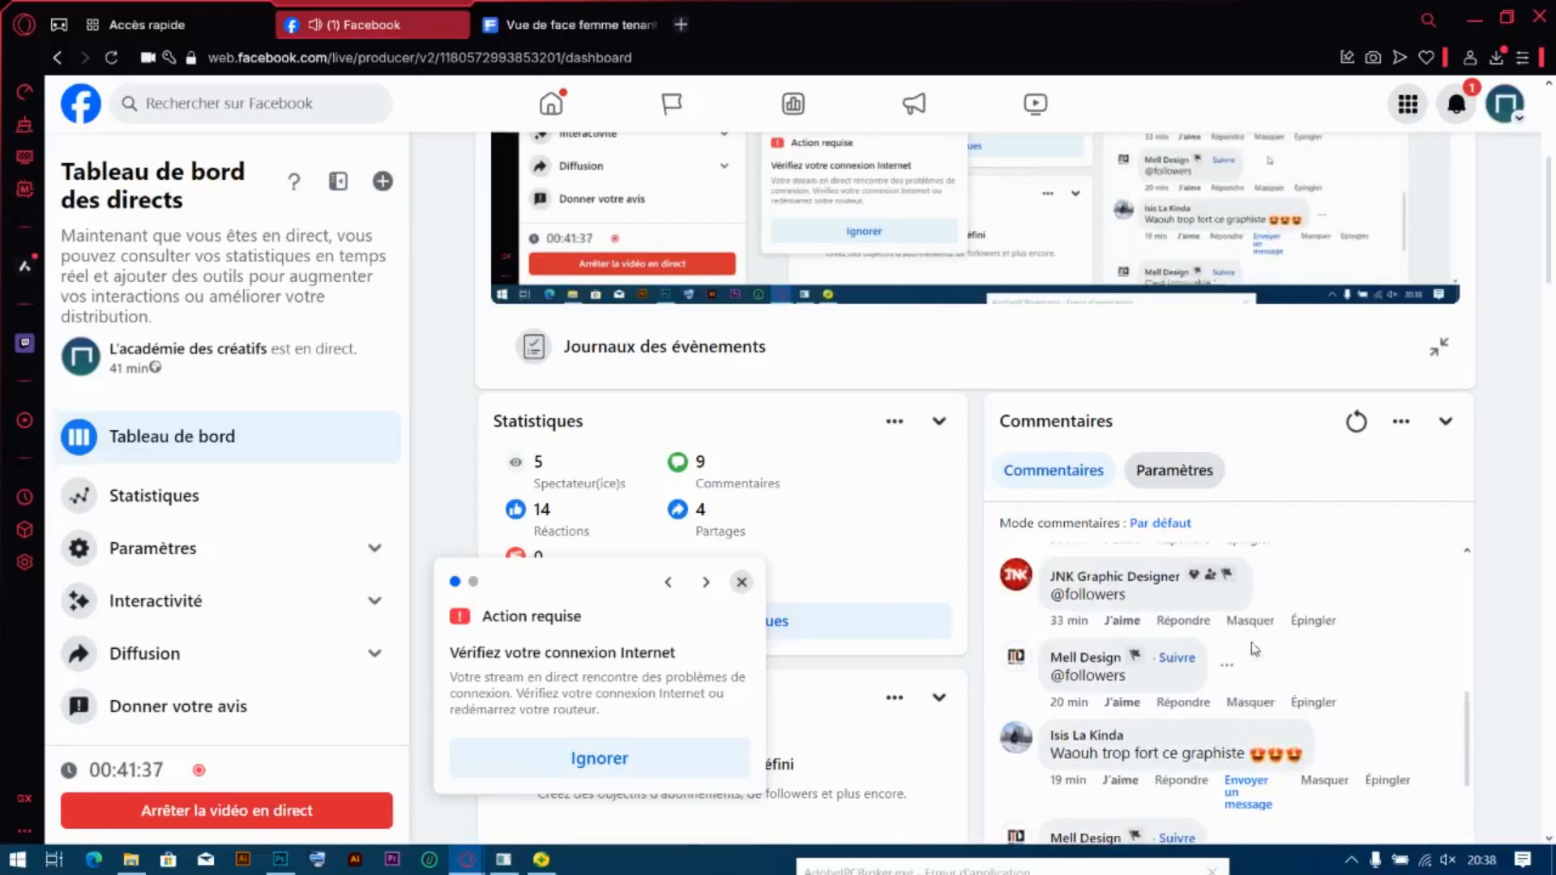
Like the viewer's comment "Waouh trop fort ce graphiste" and reply to it with "merci"
{"action": "scroll", "coordinate": [1239, 725], "scroll_direction": "down", "scroll_amount": 2}
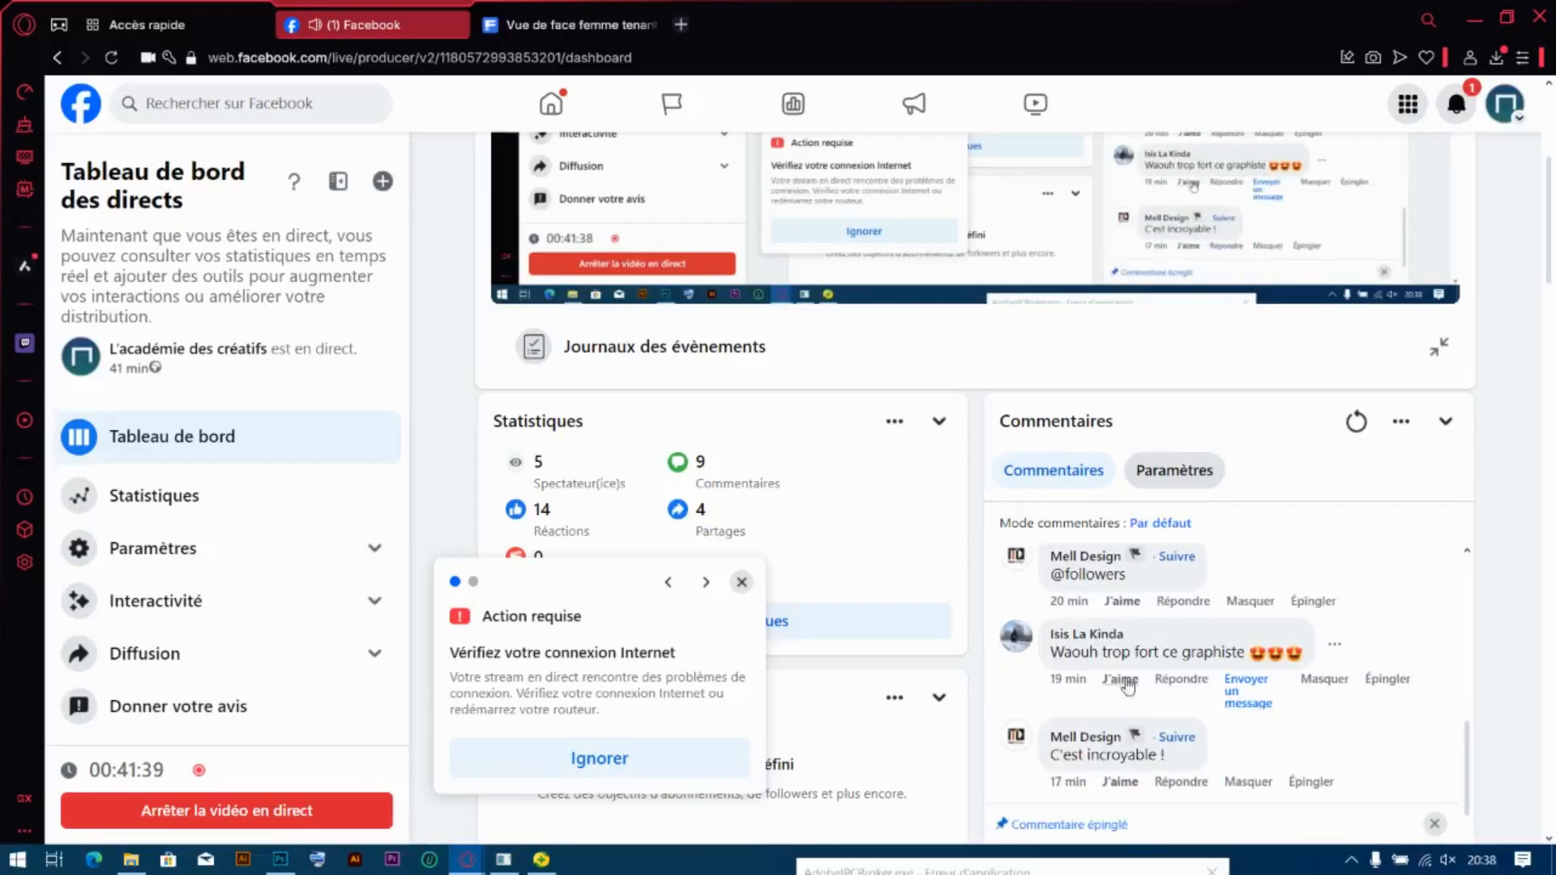
{"action": "left_click", "coordinate": [1119, 681]}
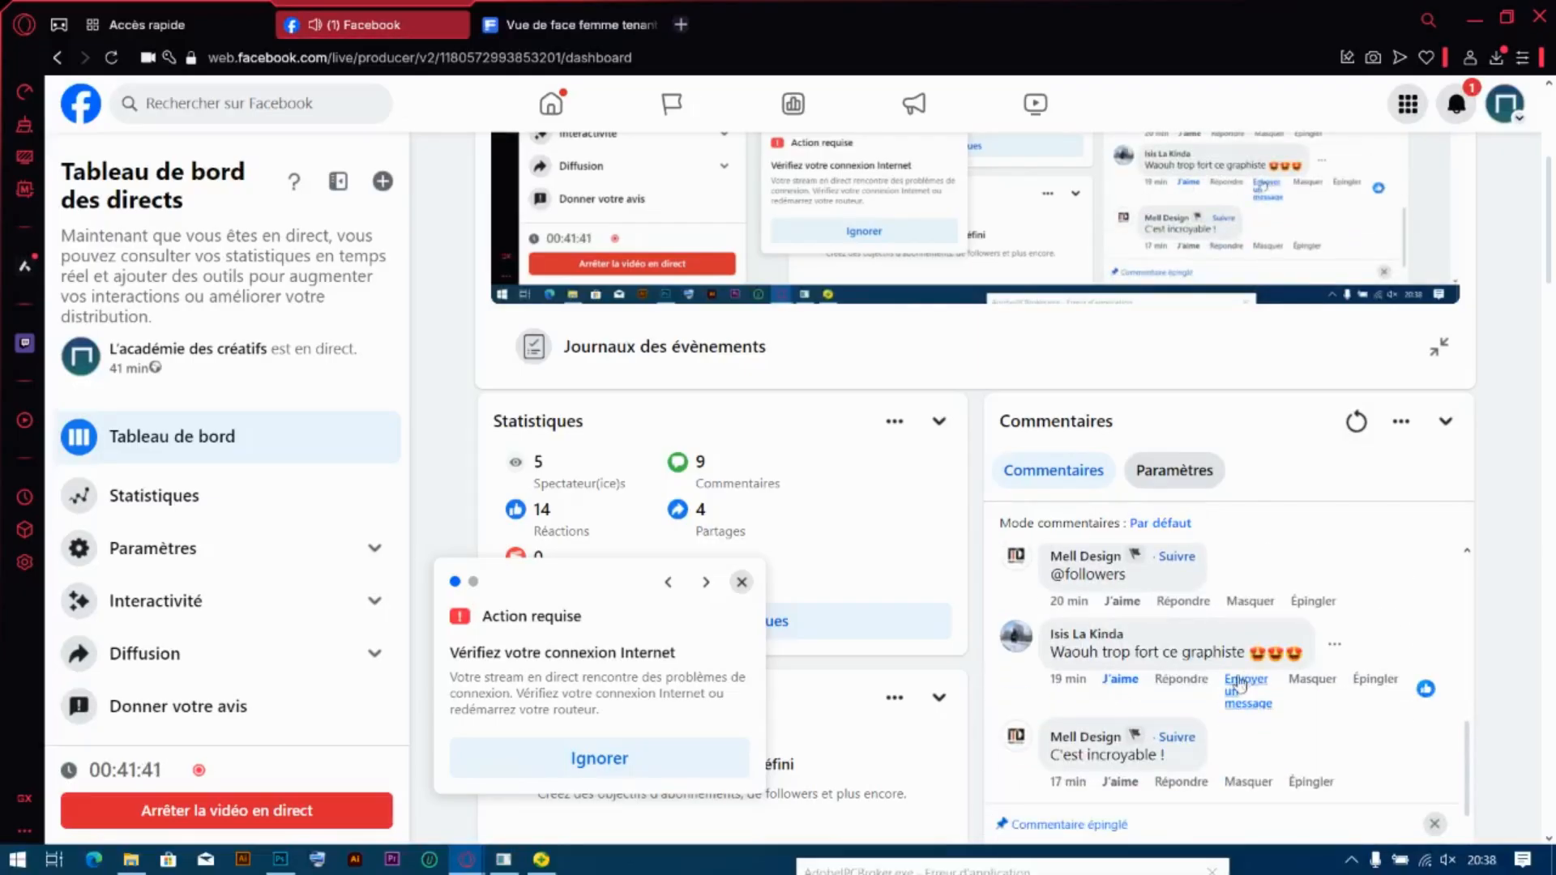
{"action": "left_click", "coordinate": [1178, 681]}
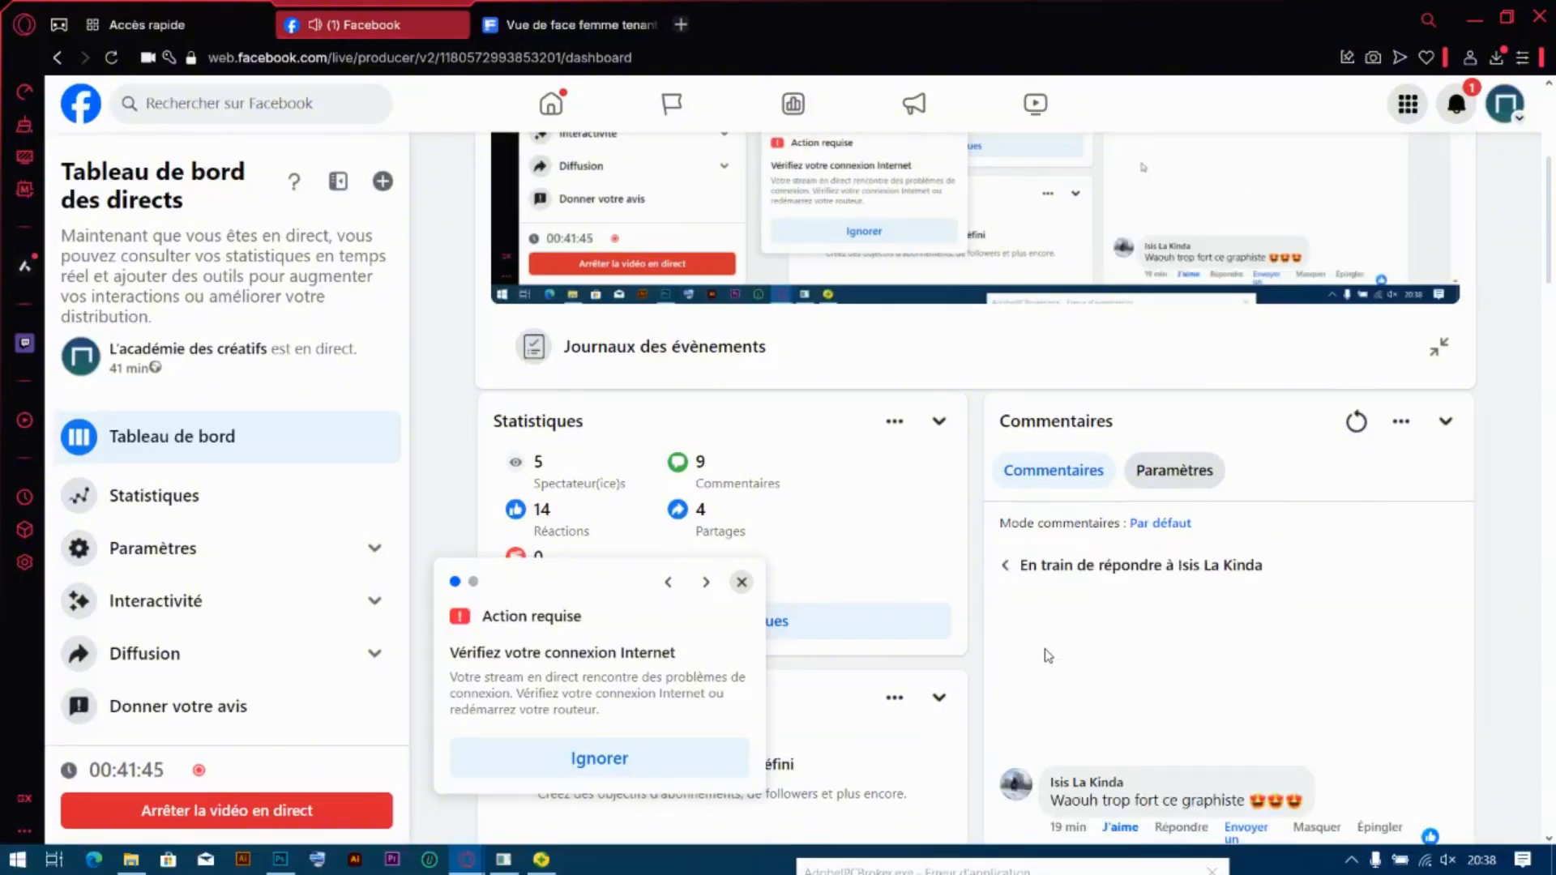
{"action": "scroll", "coordinate": [1118, 652], "scroll_direction": "down", "scroll_amount": 3}
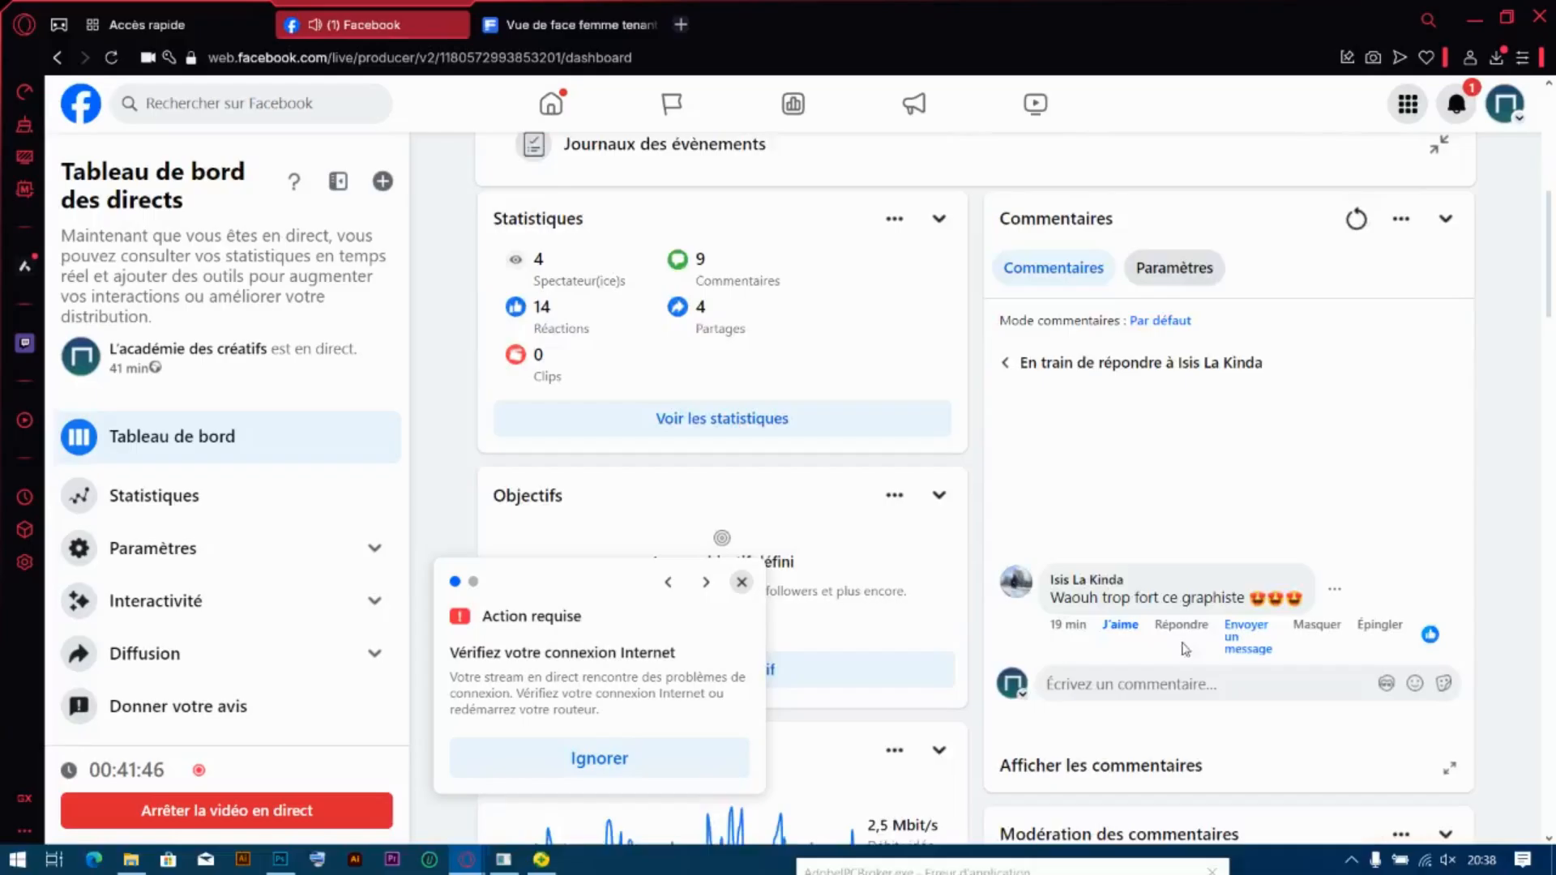
{"action": "left_click", "coordinate": [1090, 683]}
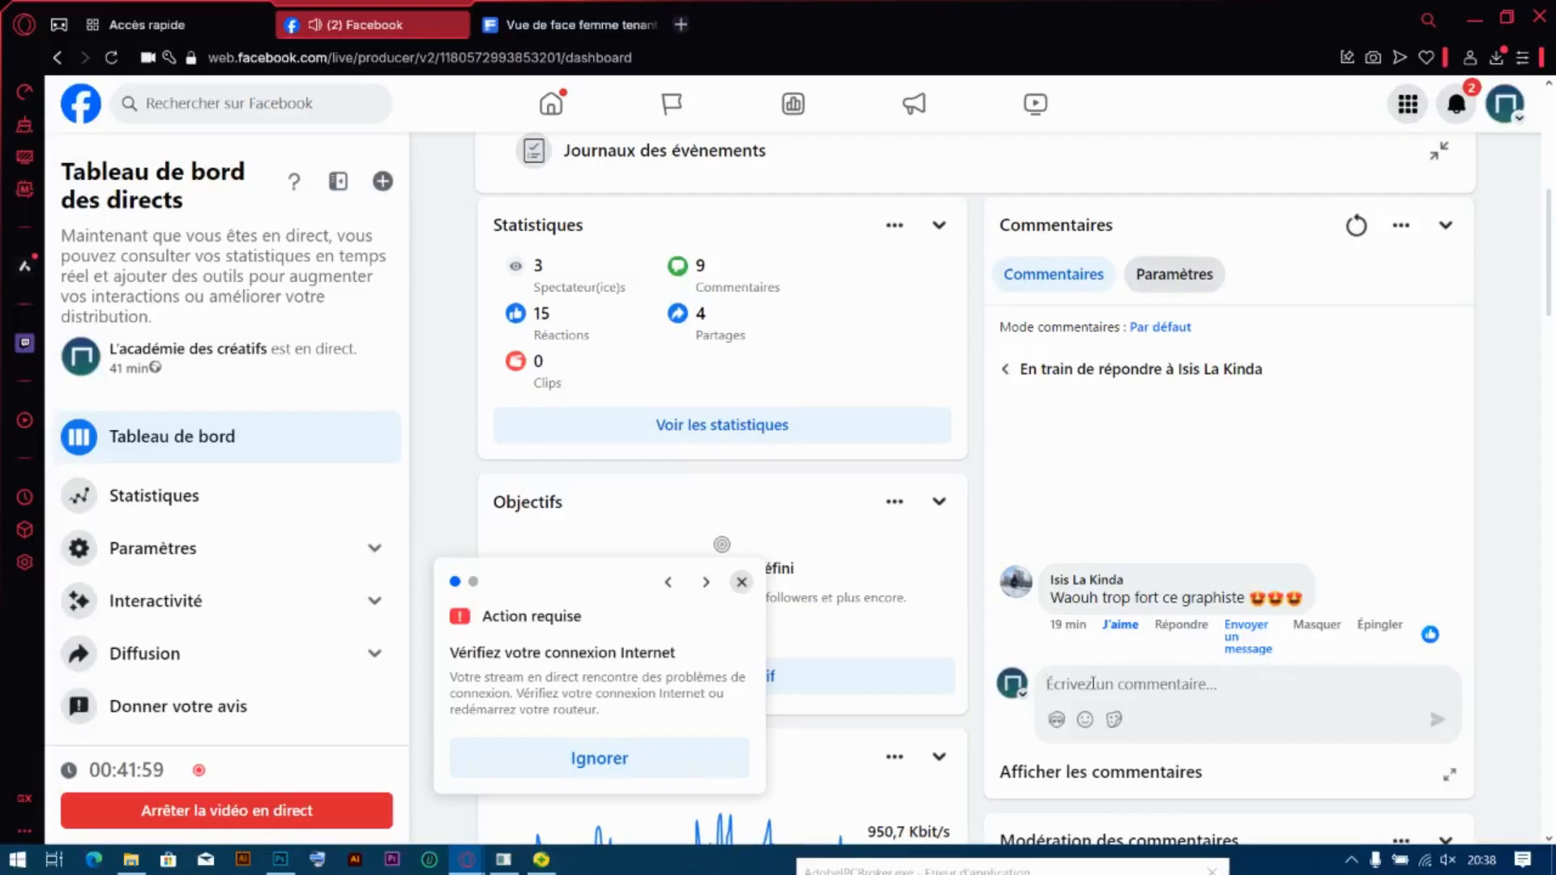
{"action": "type", "text": "merci"}
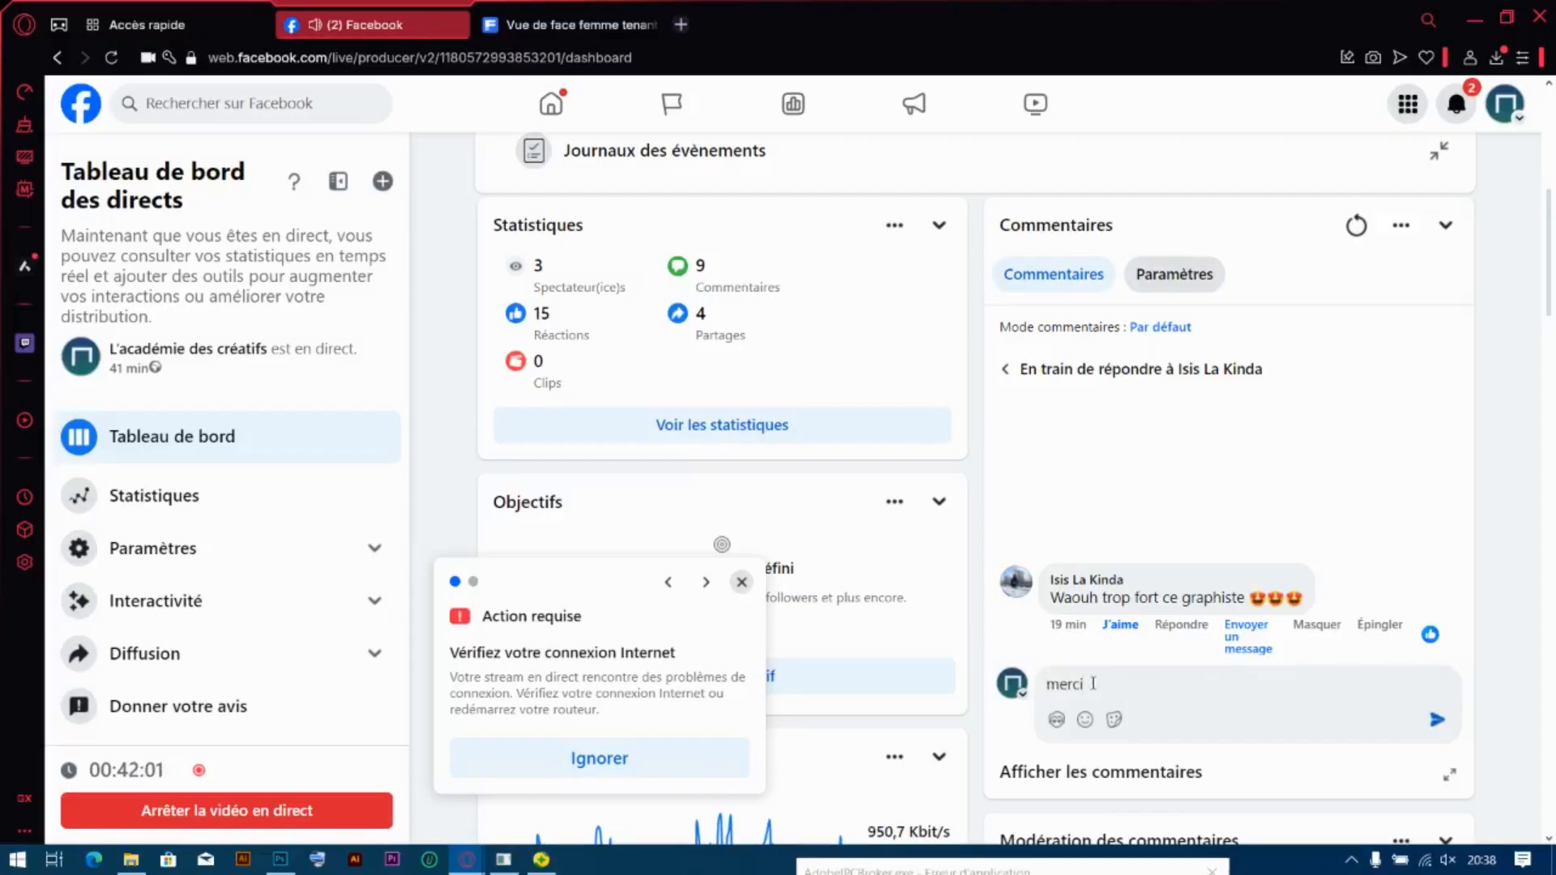
{"action": "left_click", "coordinate": [1436, 719]}
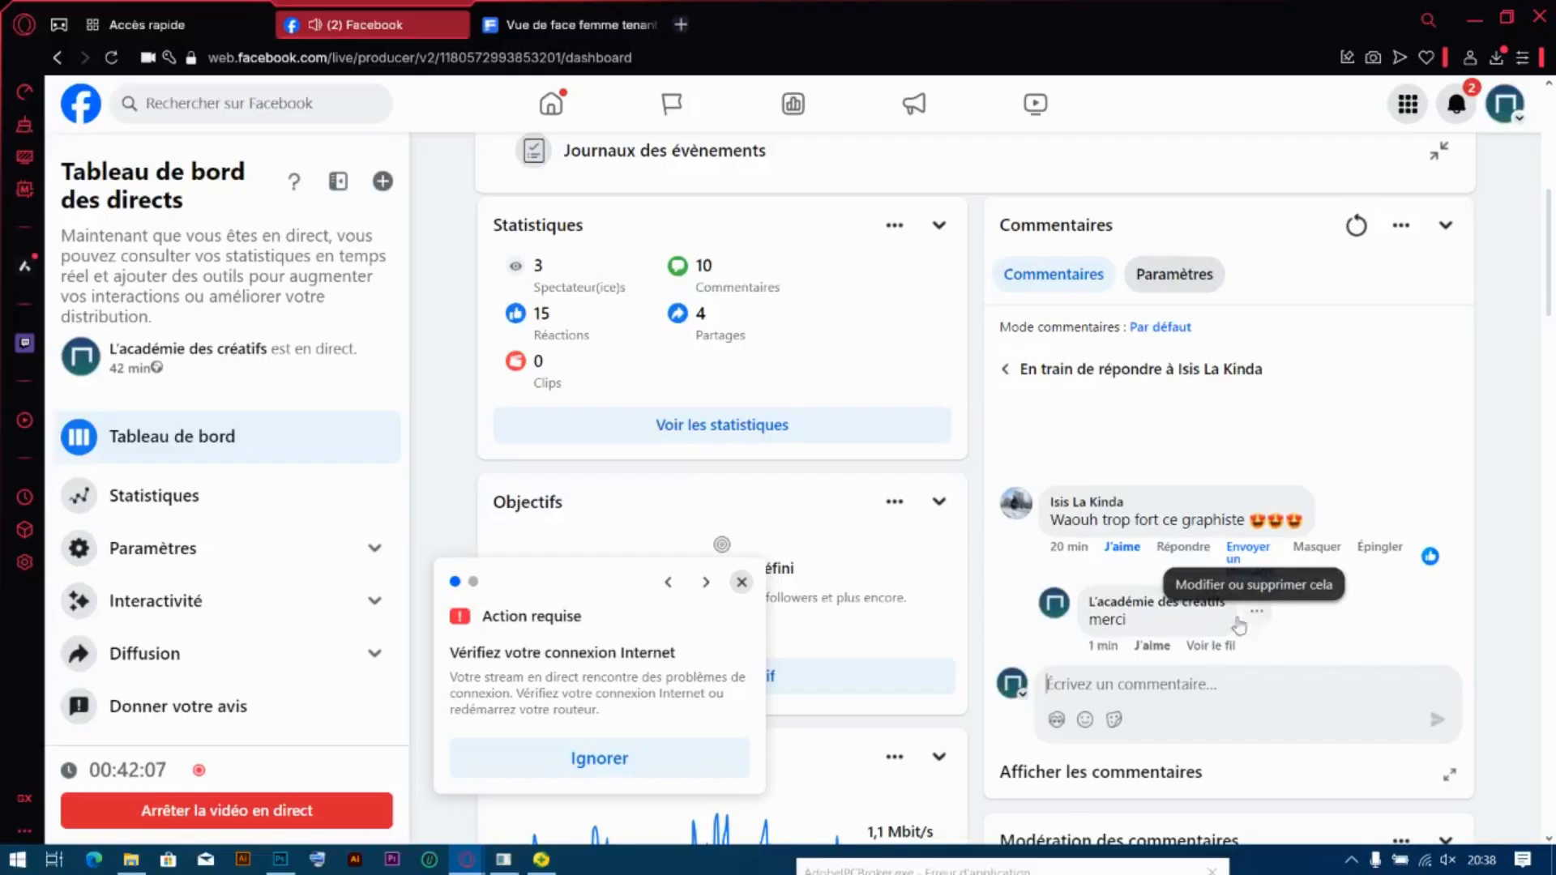
Look over the live preview, the comment thread, the stream statistics and the comment moderation settings on the dashboard
{"action": "scroll", "coordinate": [1149, 509], "scroll_direction": "up", "scroll_amount": 7}
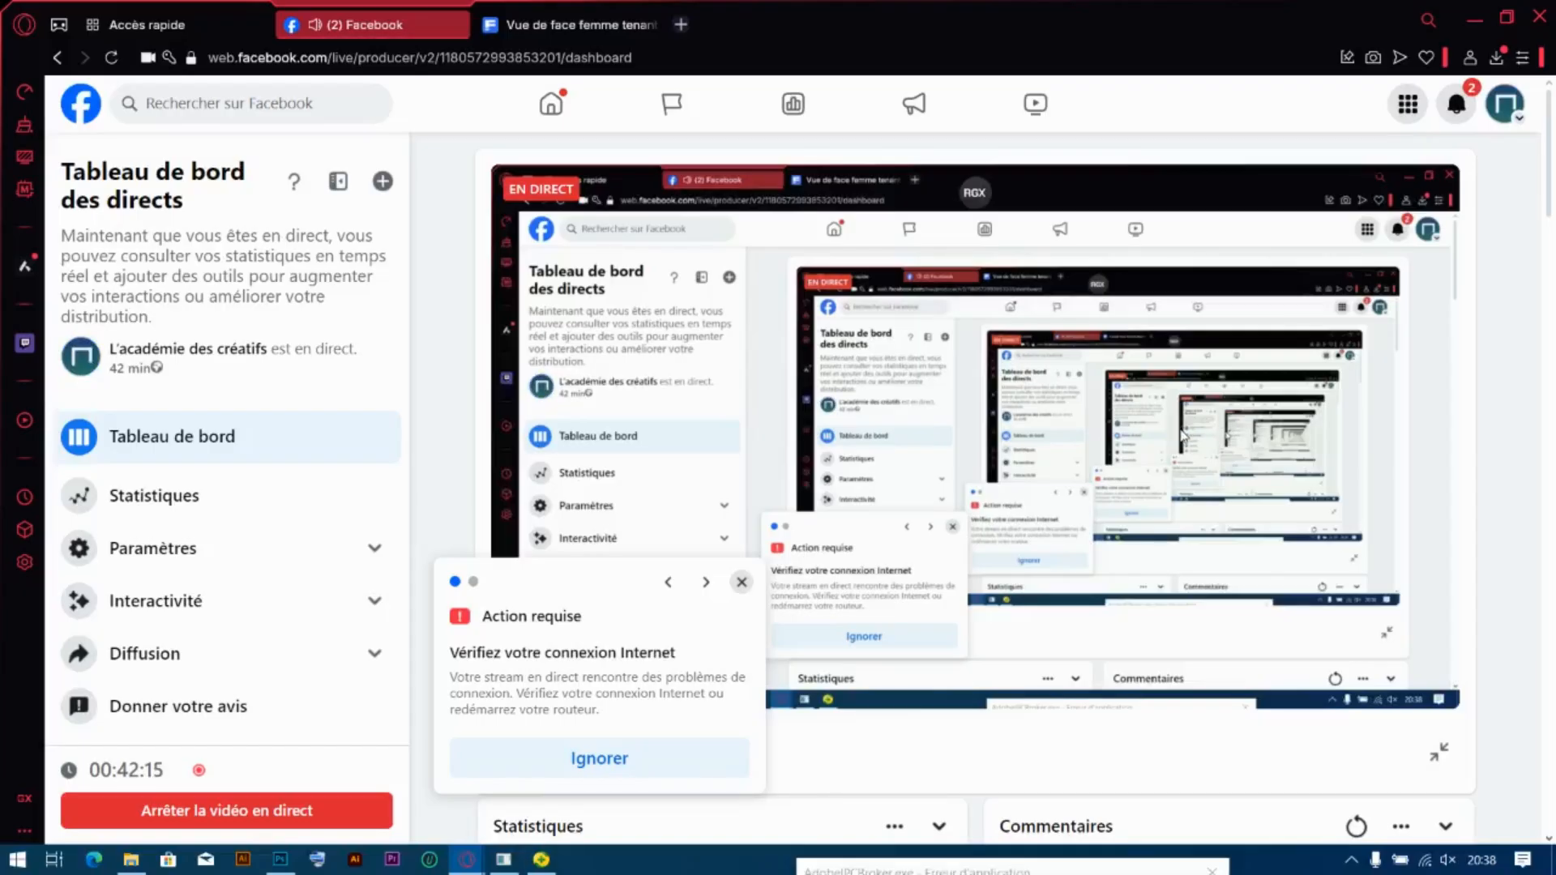
{"action": "scroll", "coordinate": [1182, 436], "scroll_direction": "down", "scroll_amount": 6}
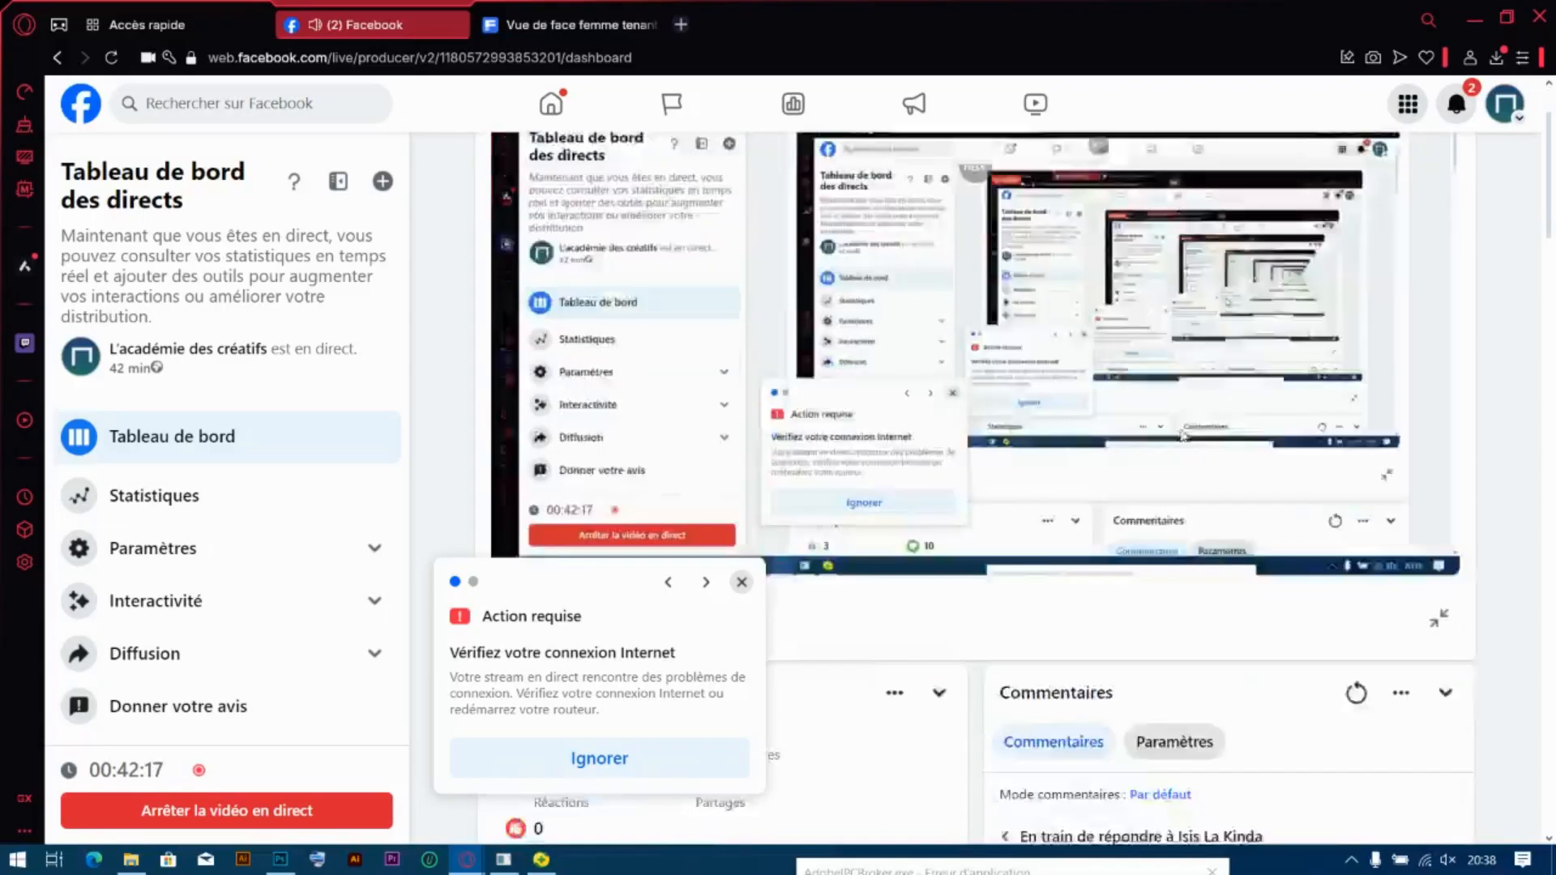
{"action": "scroll", "coordinate": [1182, 436], "scroll_direction": "down", "scroll_amount": 1}
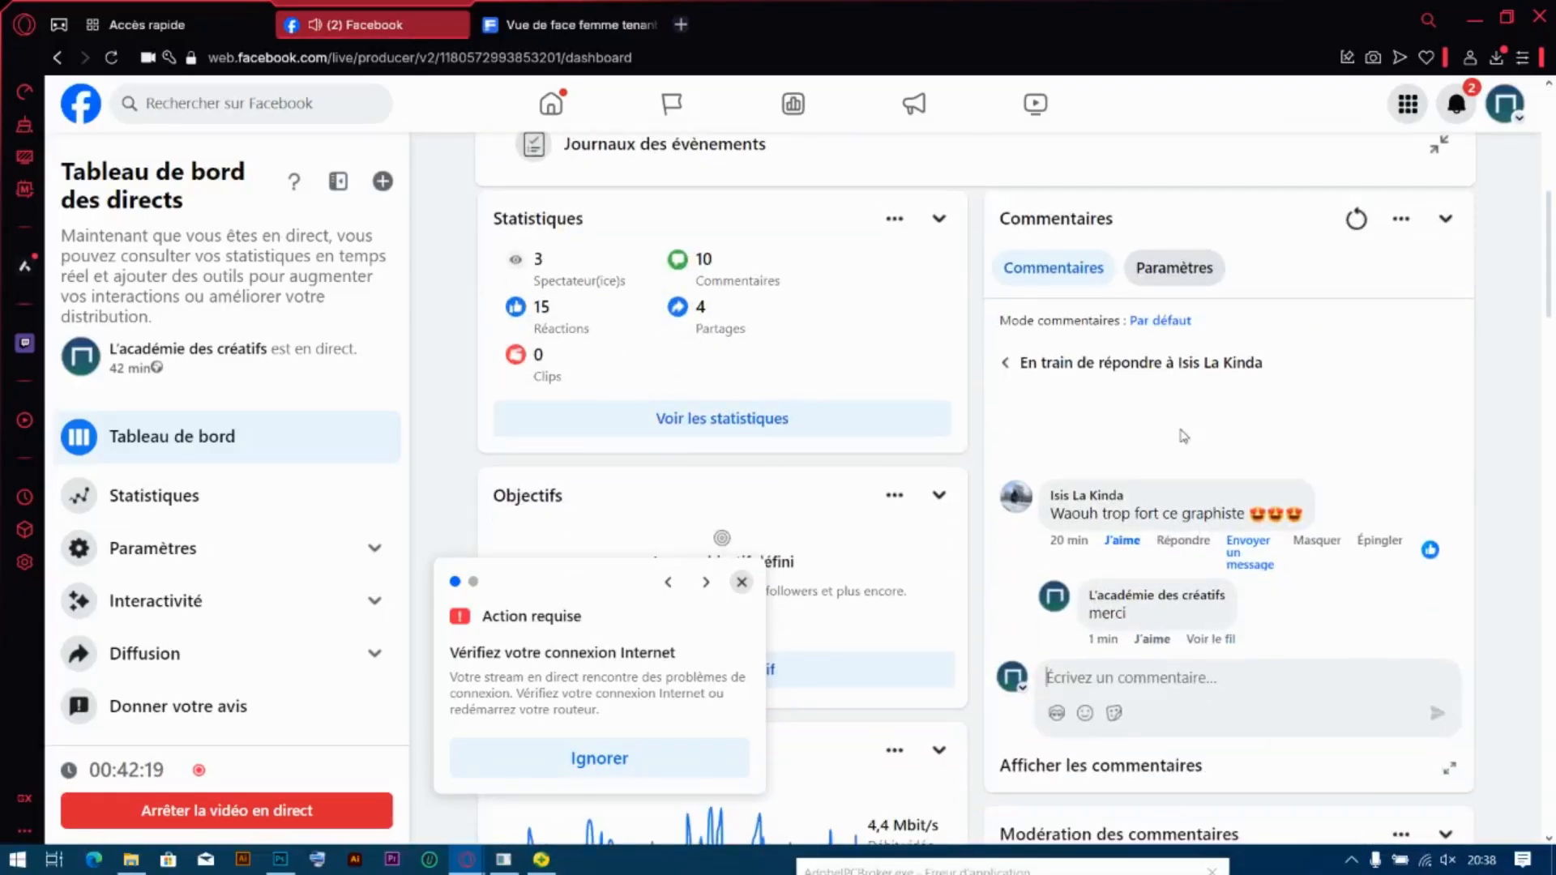
{"action": "scroll", "coordinate": [1182, 436], "scroll_direction": "up", "scroll_amount": 2}
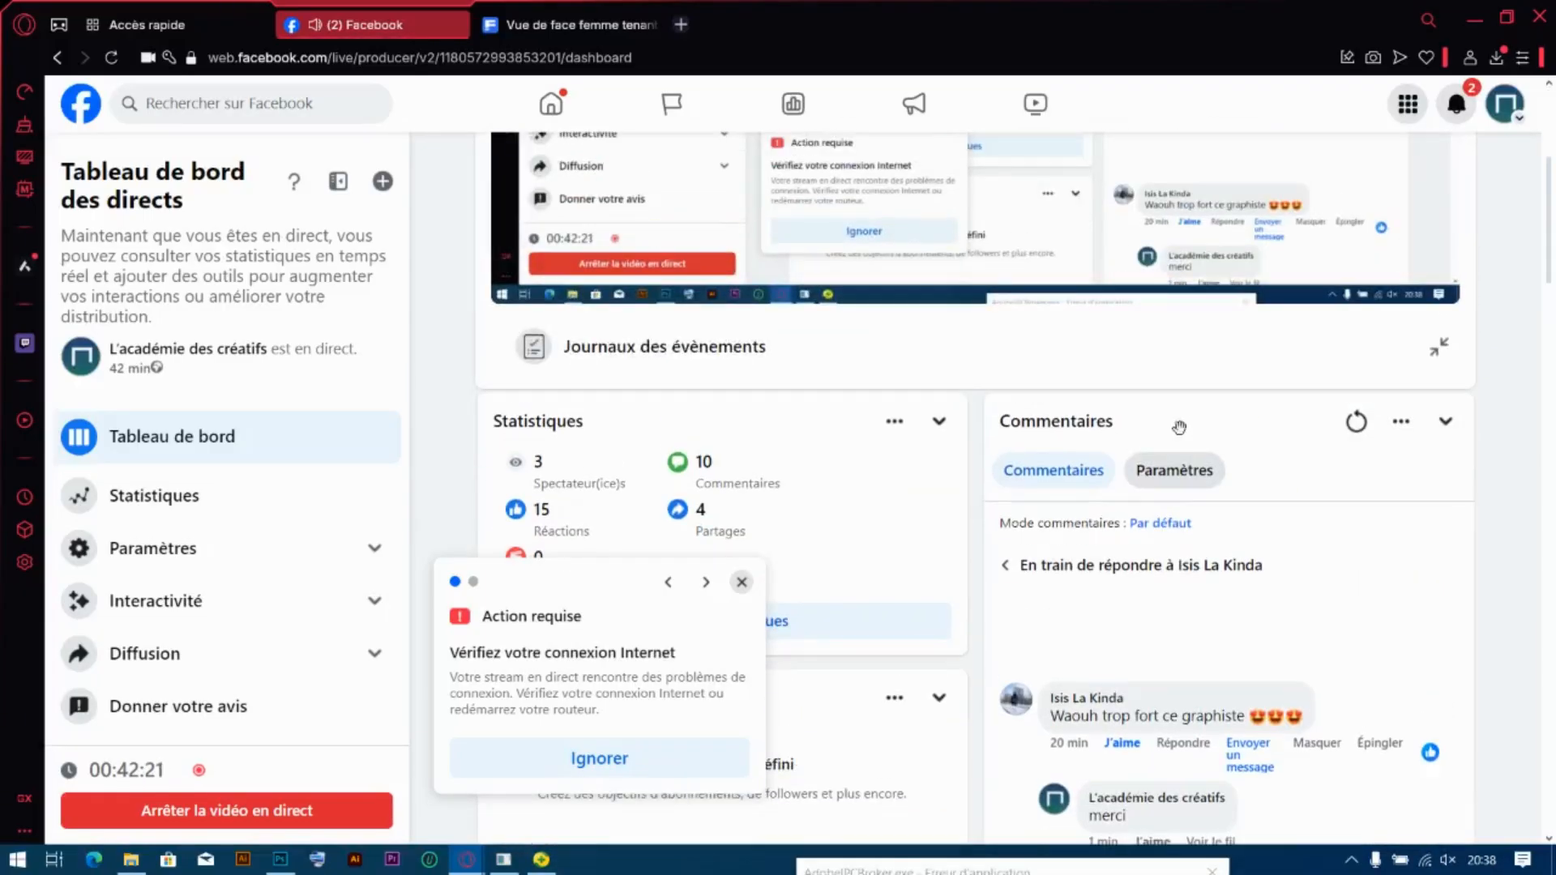
{"action": "scroll", "coordinate": [1181, 430], "scroll_direction": "down", "scroll_amount": 4}
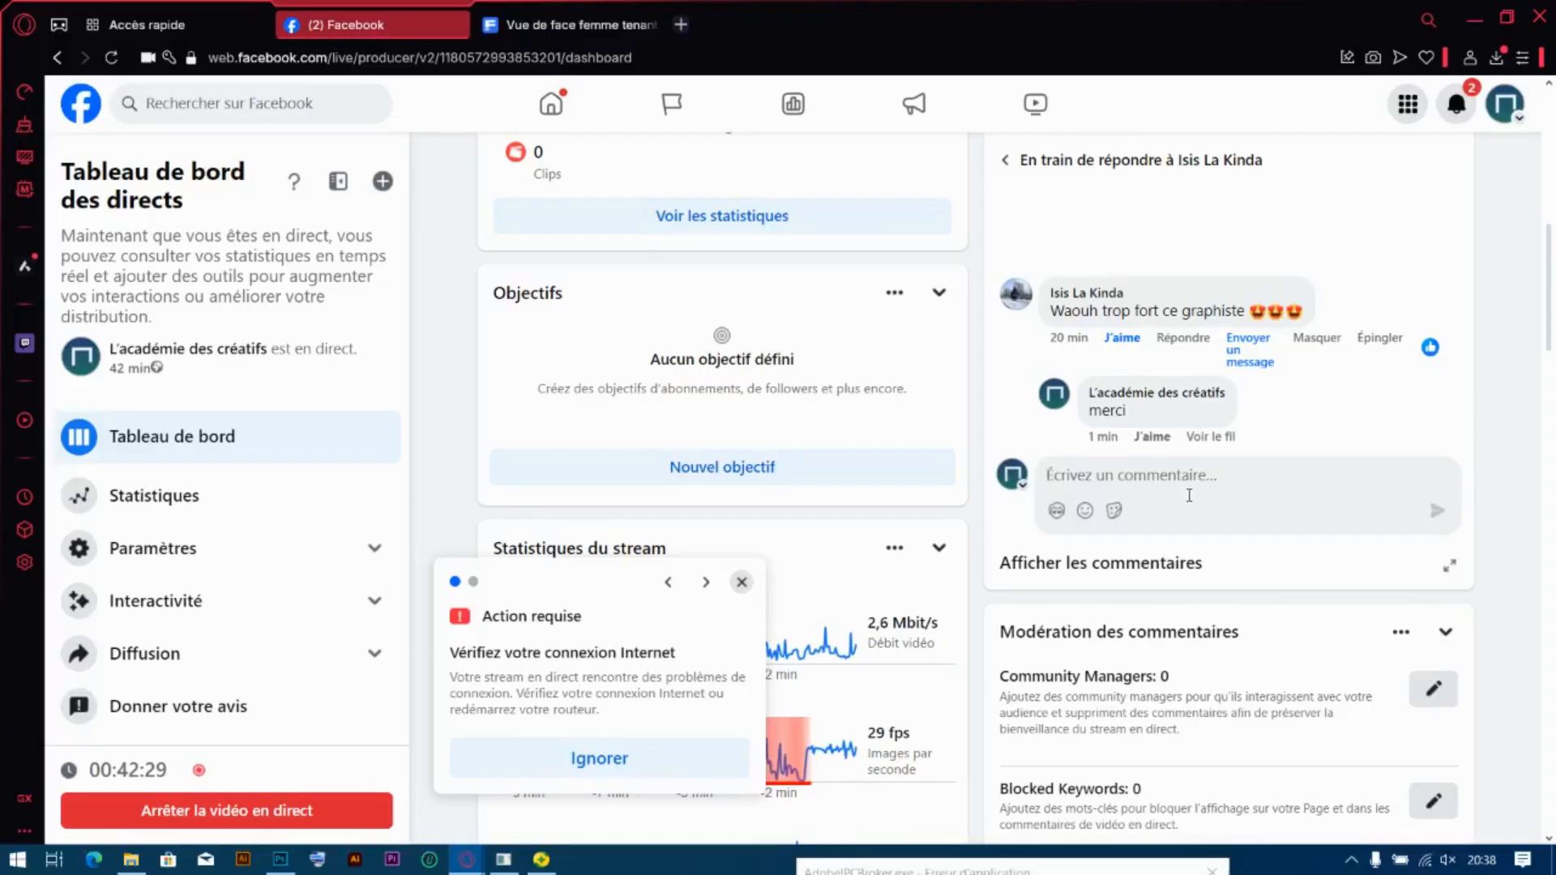
{"action": "scroll", "coordinate": [1189, 495], "scroll_direction": "down", "scroll_amount": 3}
{"action": "scroll", "coordinate": [907, 465], "scroll_direction": "down", "scroll_amount": 1}
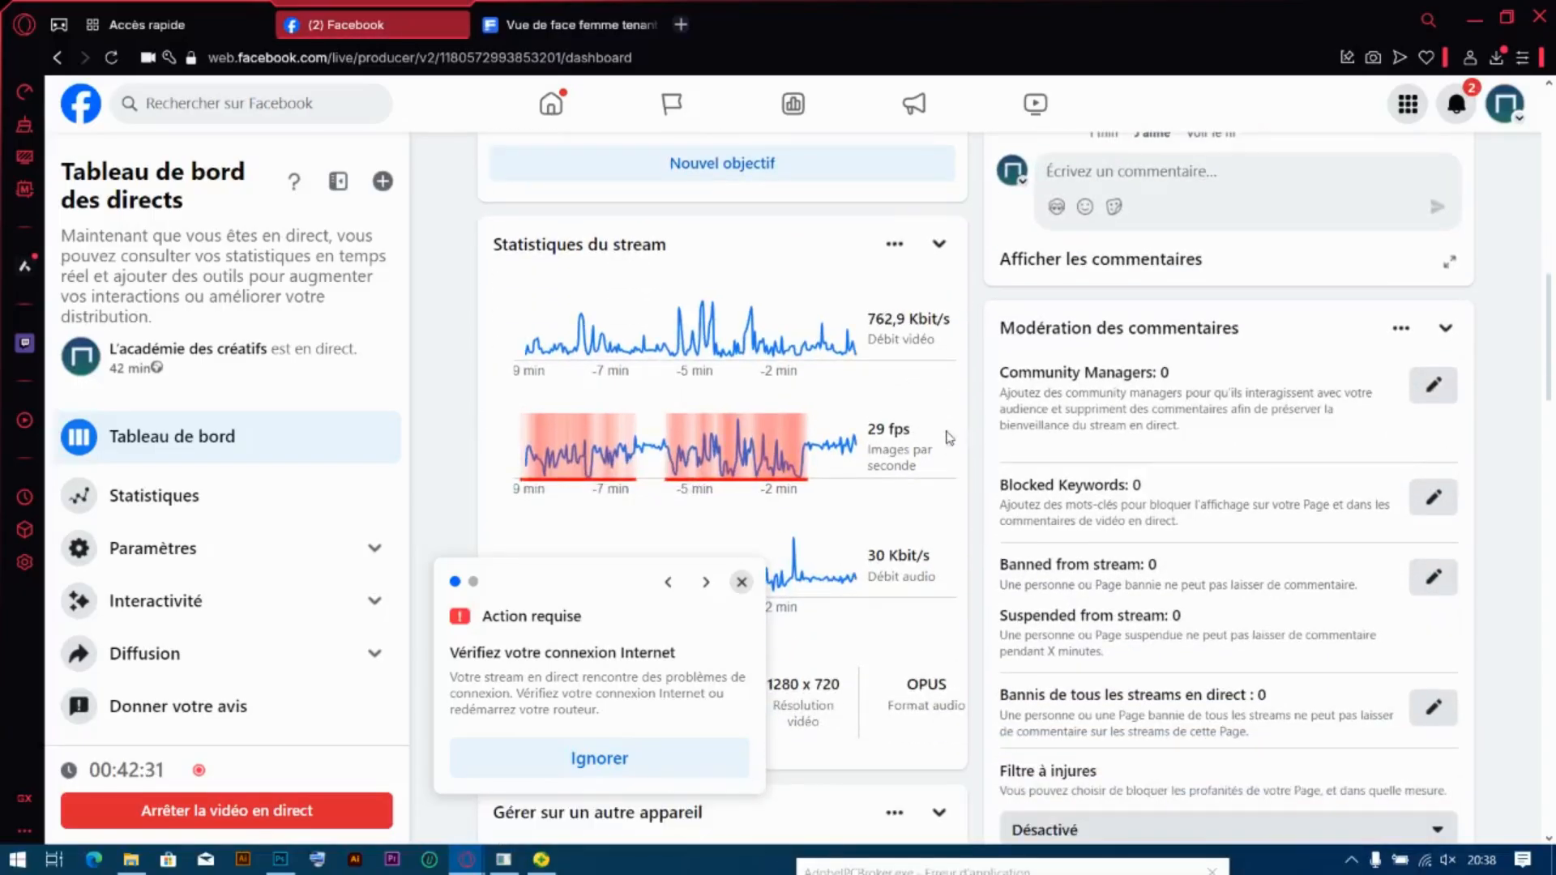
Switch to Photoshop and examine the finished portrait's face up close and as a whole
{"action": "left_click", "coordinate": [282, 861]}
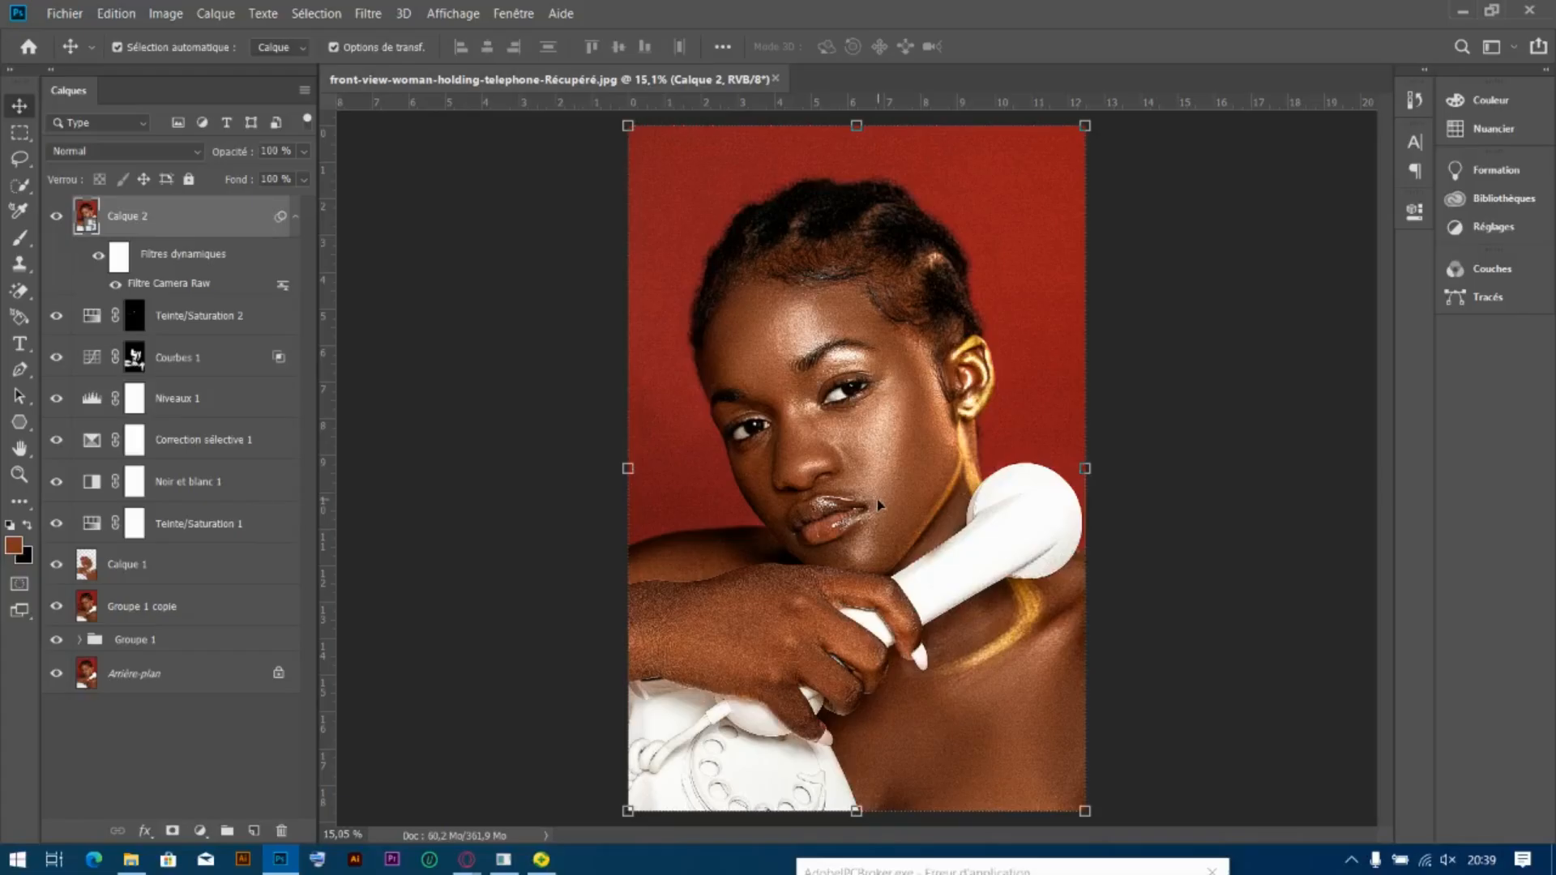
{"action": "scroll", "coordinate": [841, 365], "scroll_direction": "up", "scroll_amount": 2, "text": "alt"}
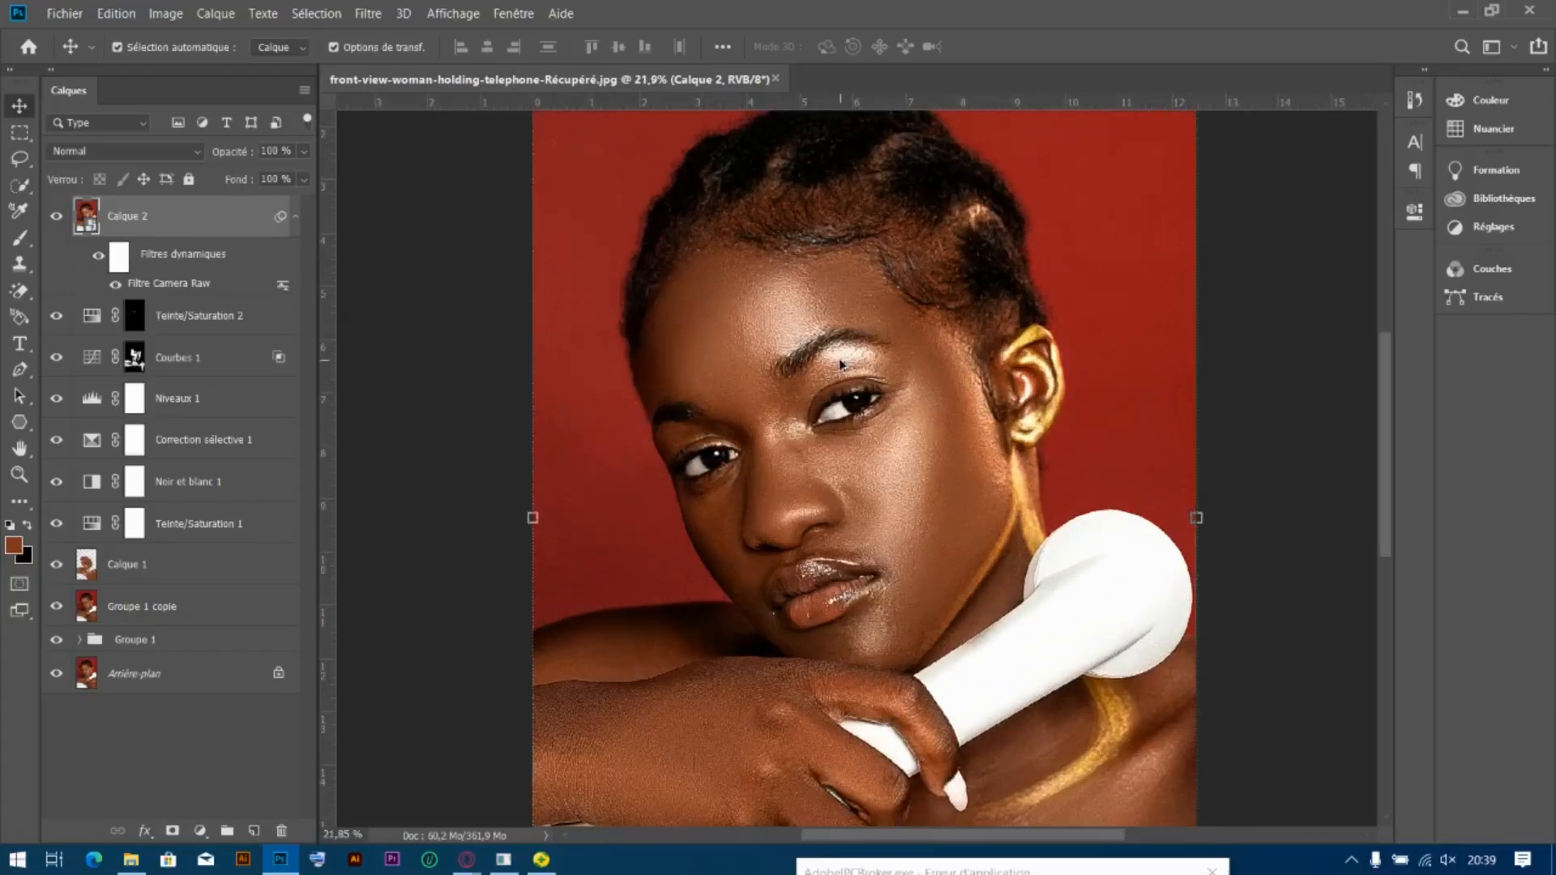
{"action": "scroll", "coordinate": [841, 365], "scroll_direction": "down", "scroll_amount": 2, "text": "alt"}
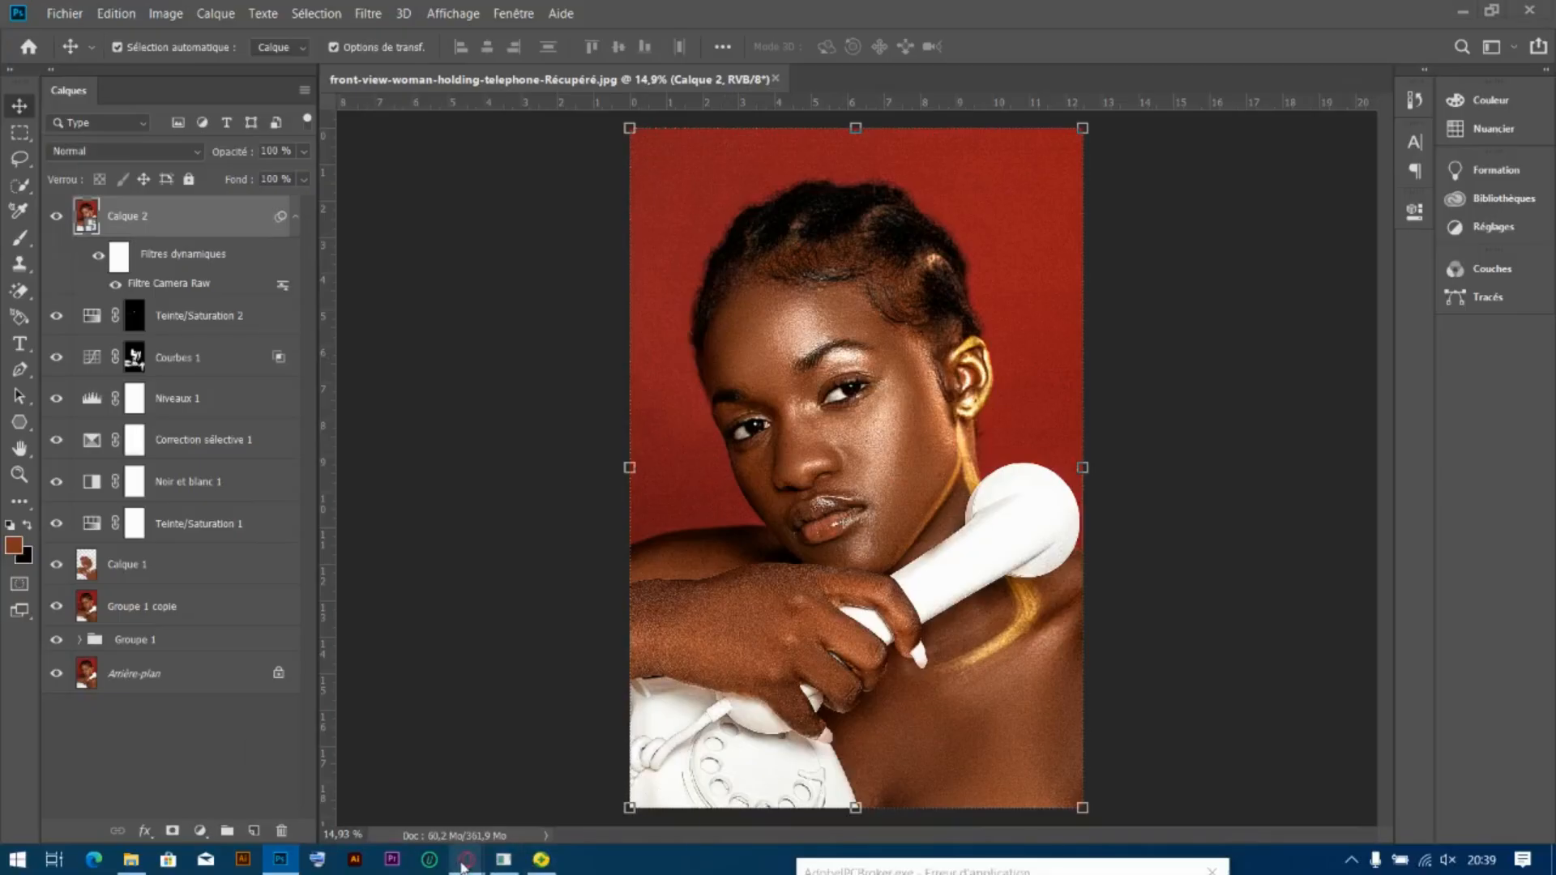
Switch back to the Facebook live dashboard in Opera and request the end of the live video
{"action": "mouse_move", "coordinate": [462, 865]}
{"action": "left_click", "coordinate": [304, 820]}
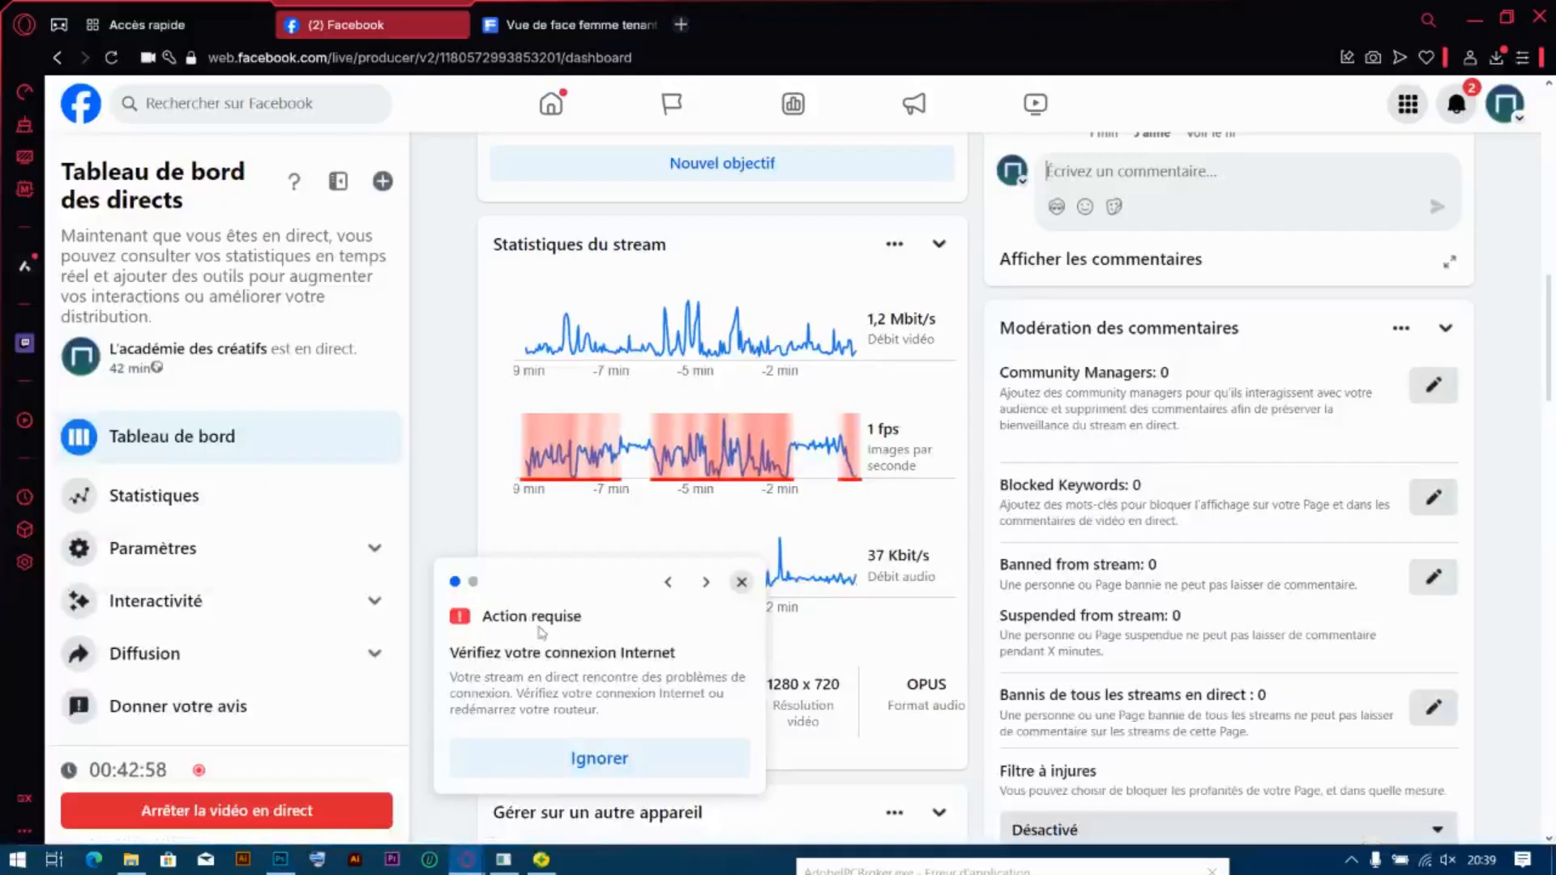
{"action": "left_click", "coordinate": [279, 817]}
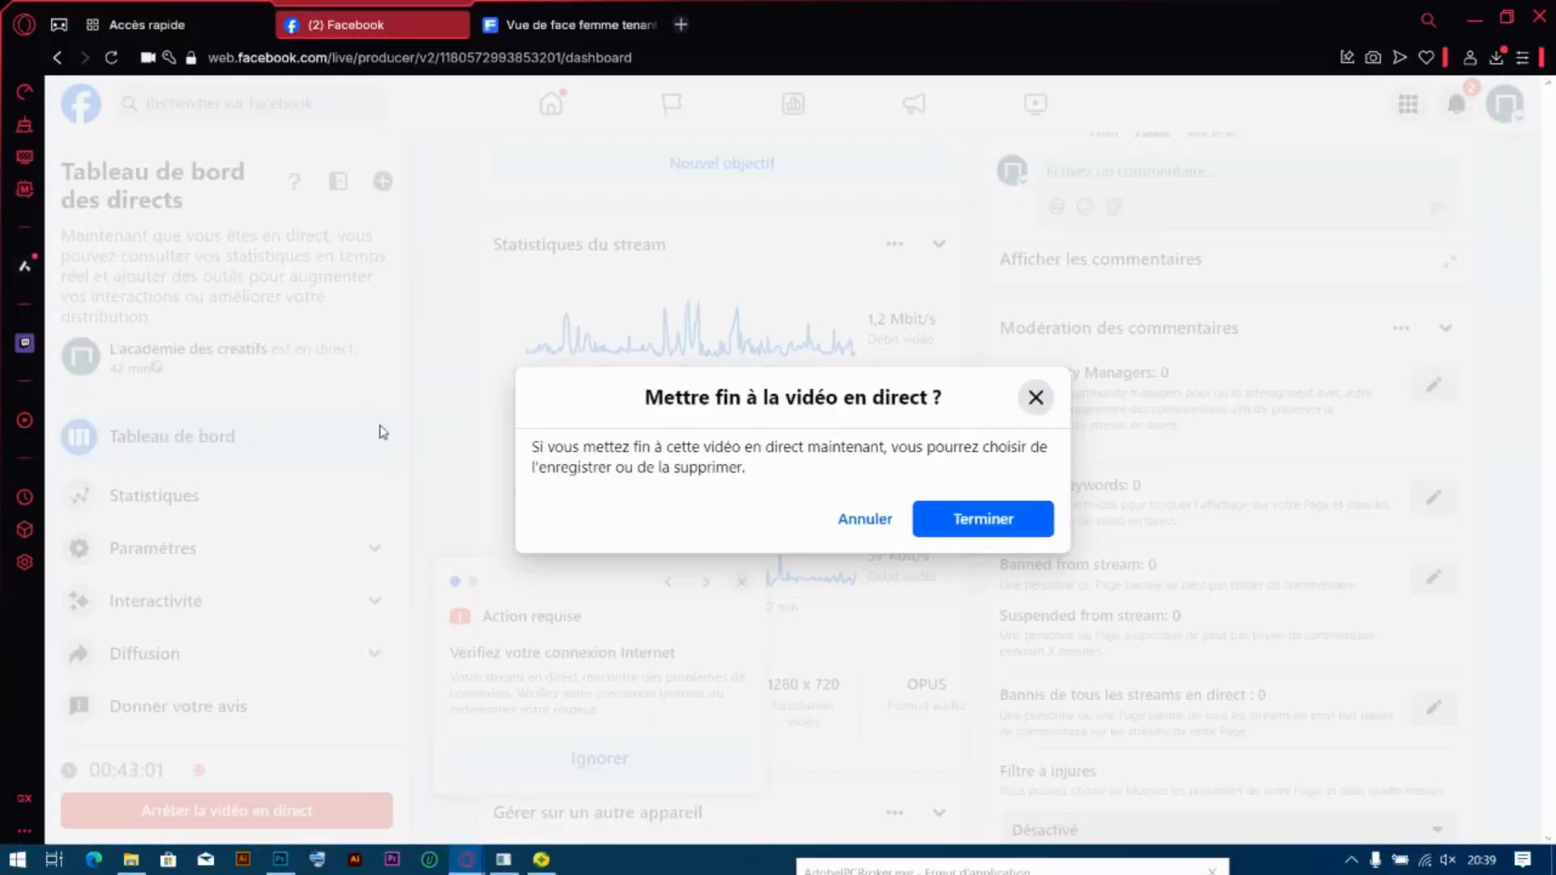